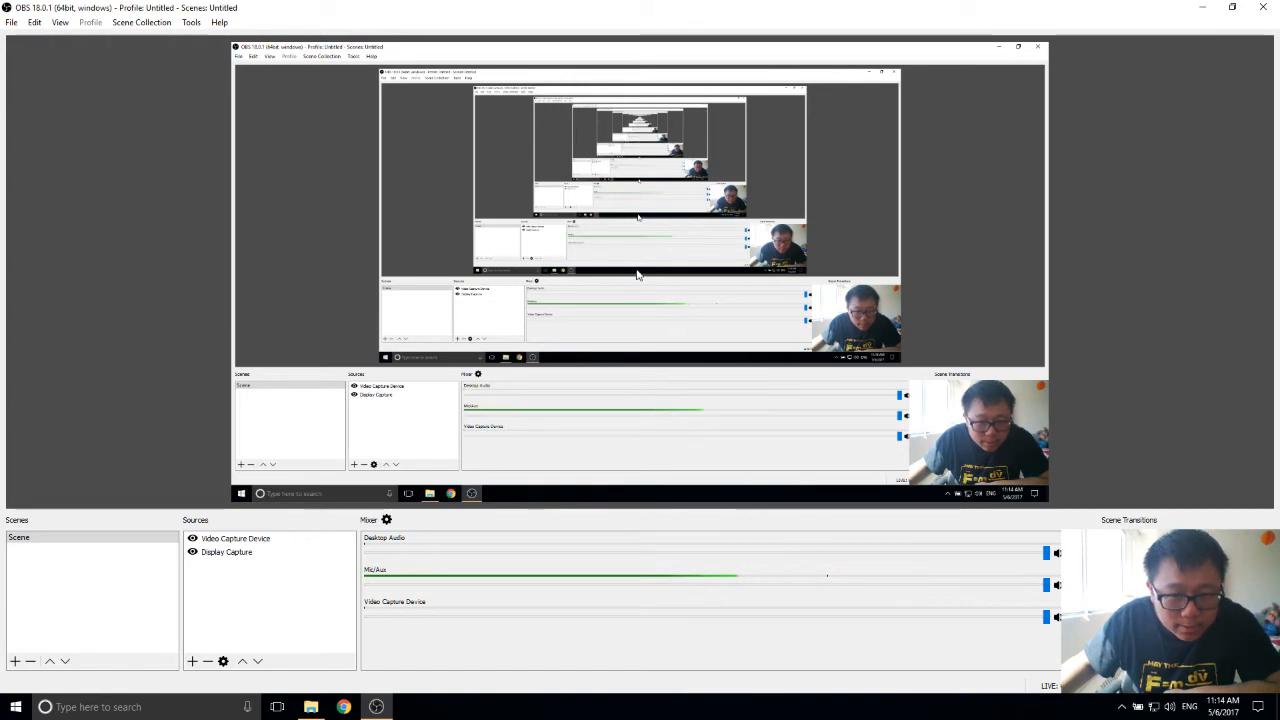
Connect to the remote computer farm.lab.analytics.northwestern.edu through Remote Desktop Connection, accepting the certificate warnings.
key("super")
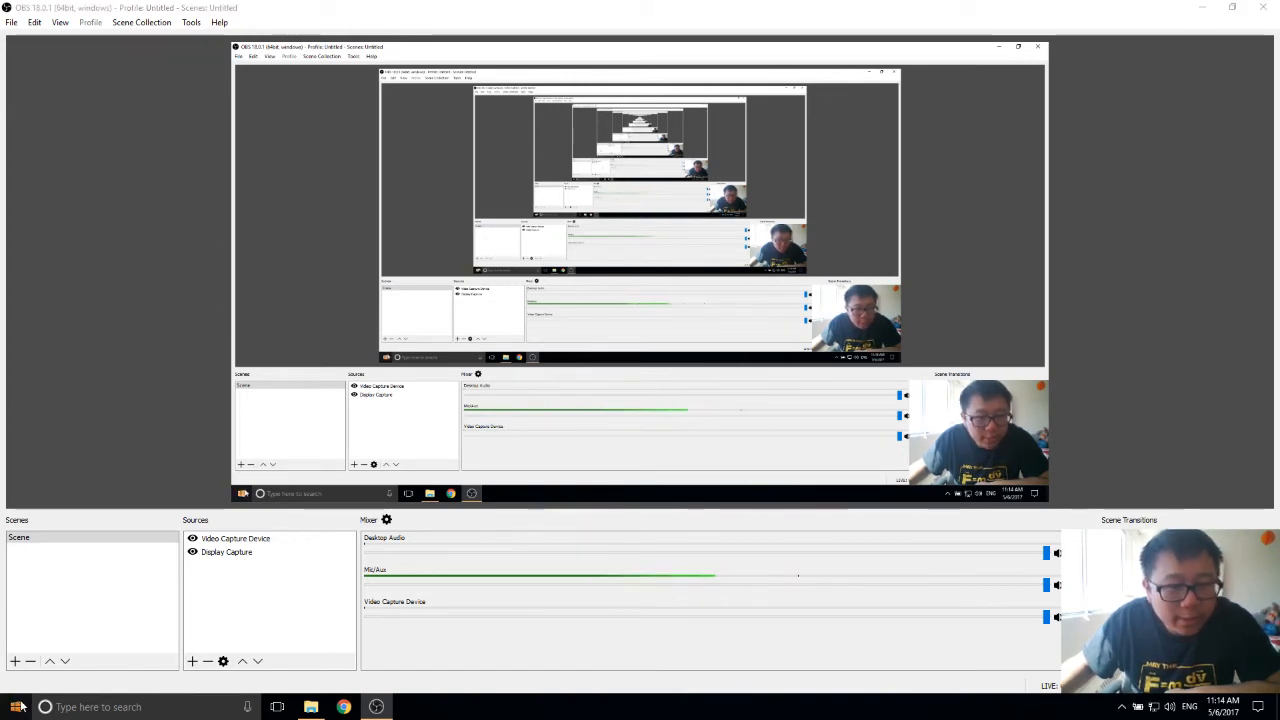
type("remote desk")
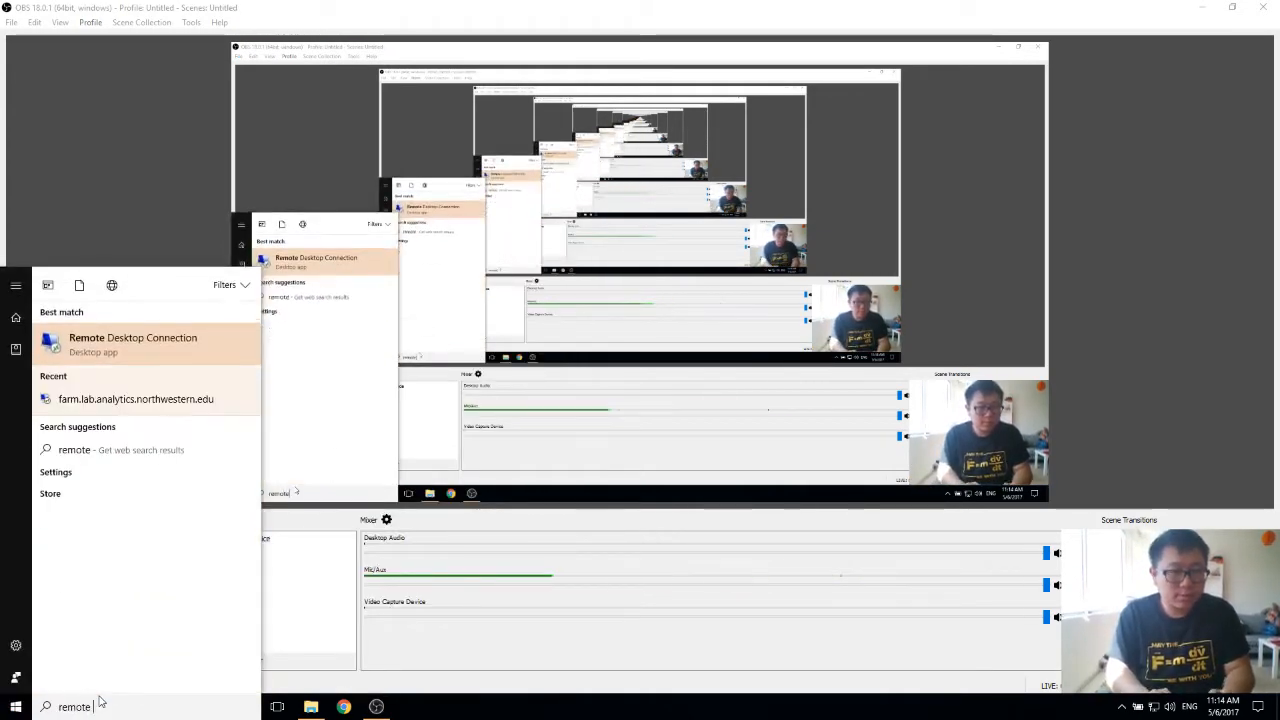
left_click(146, 400)
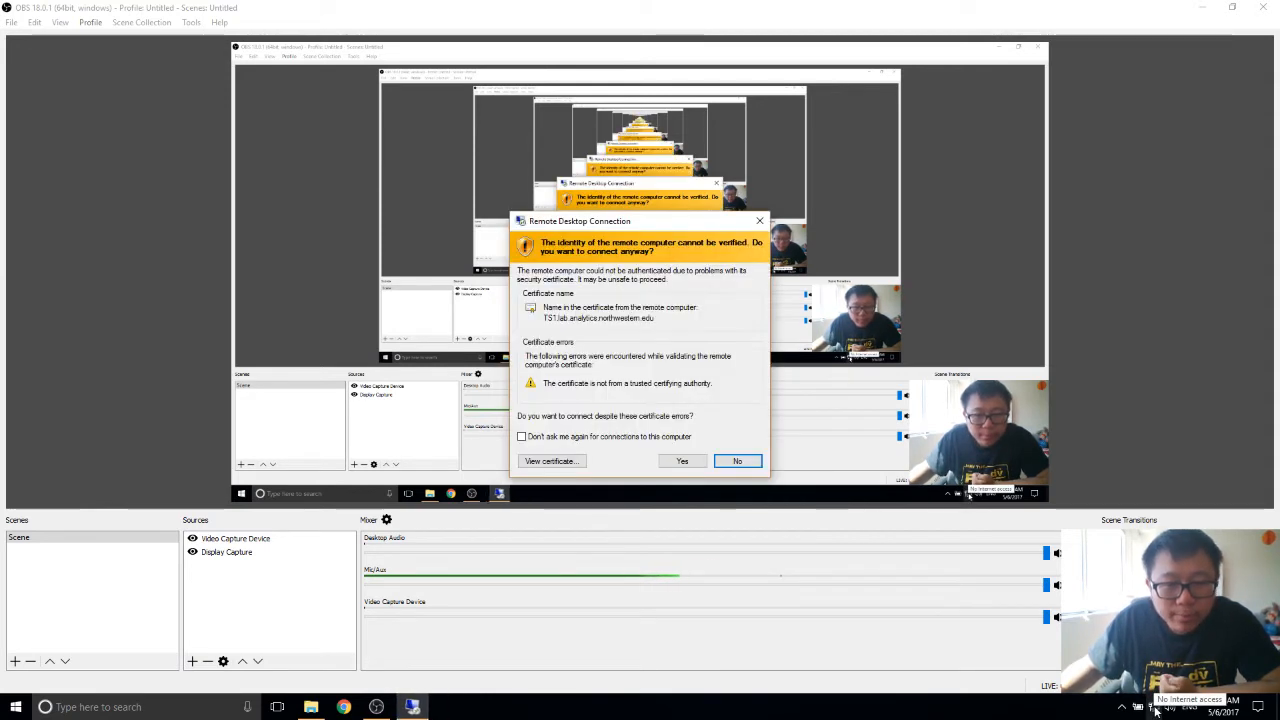
left_click(660, 438)
left_click(679, 461)
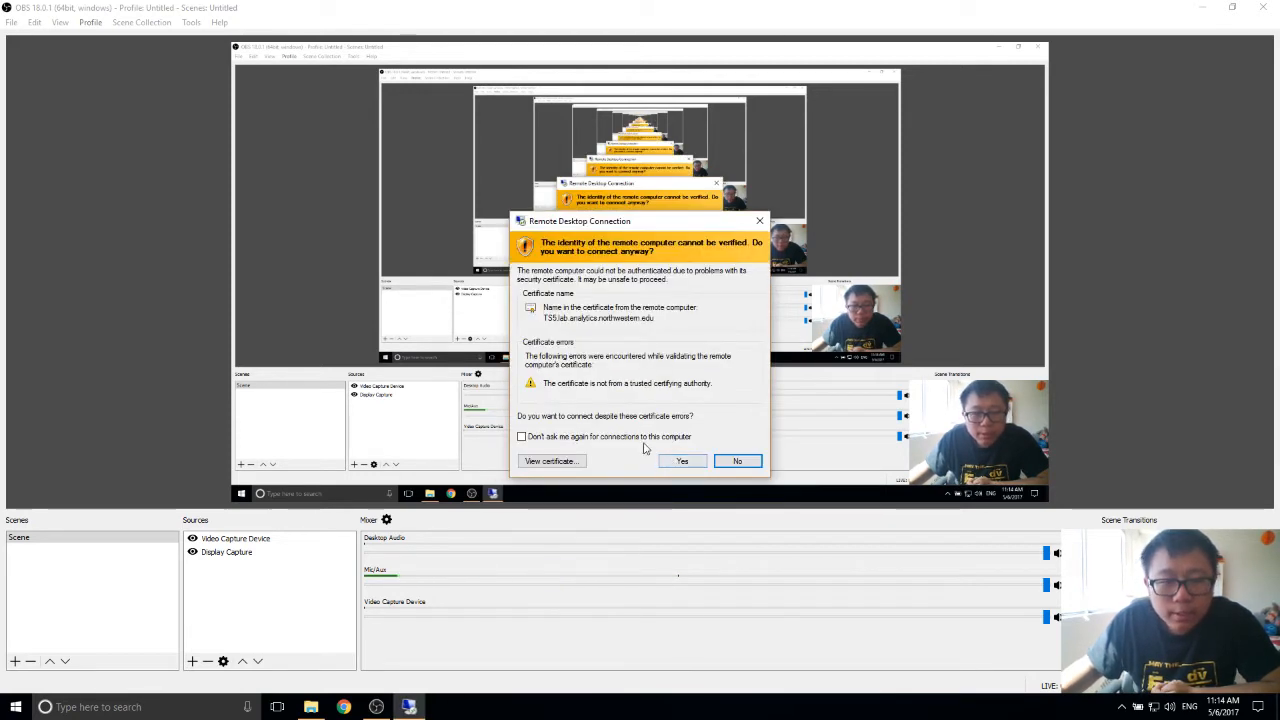
left_click(680, 461)
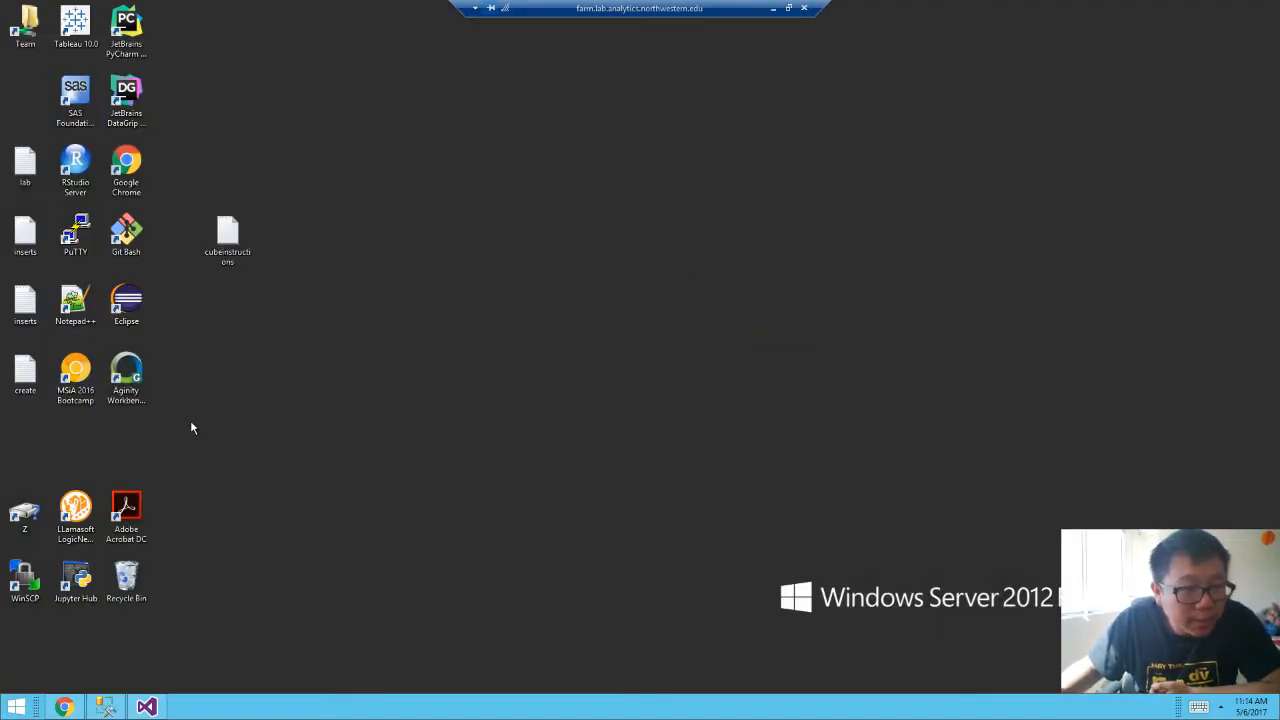
Refresh the remote desktop and sort its icons by name.
right_click(340, 272)
left_click(390, 304)
right_click(392, 193)
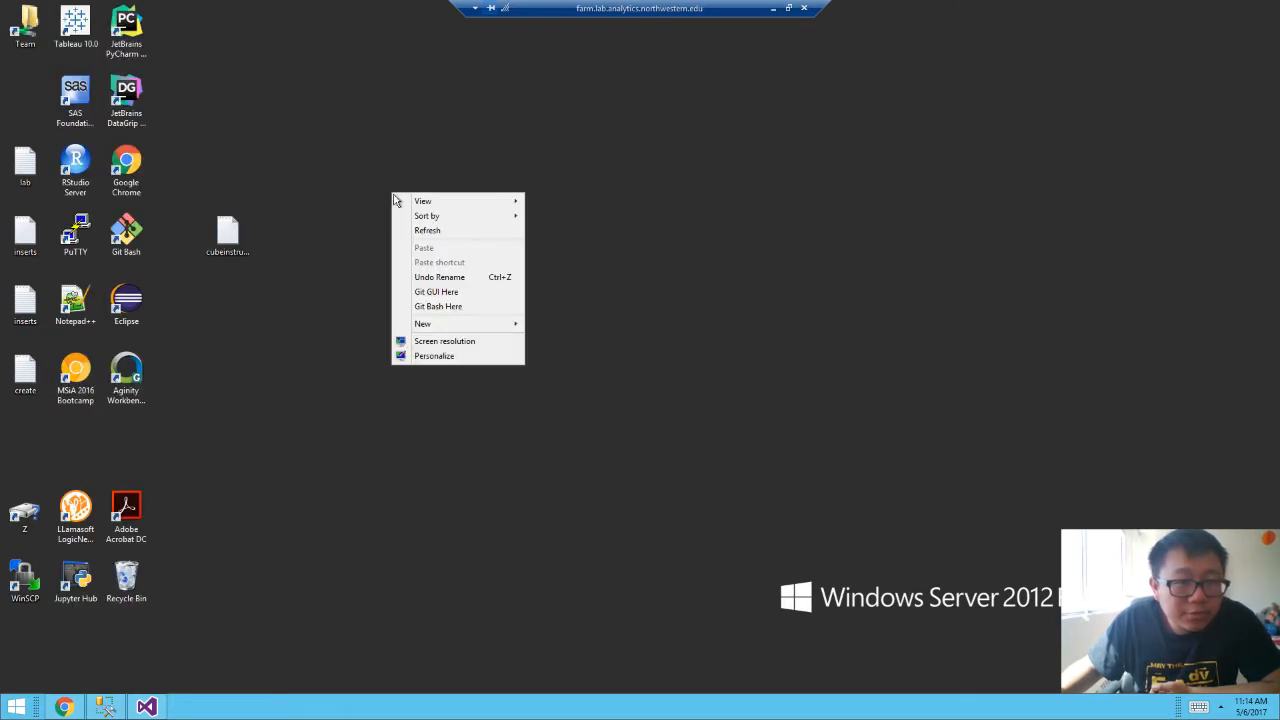
mouse_move(449, 227)
left_click(545, 216)
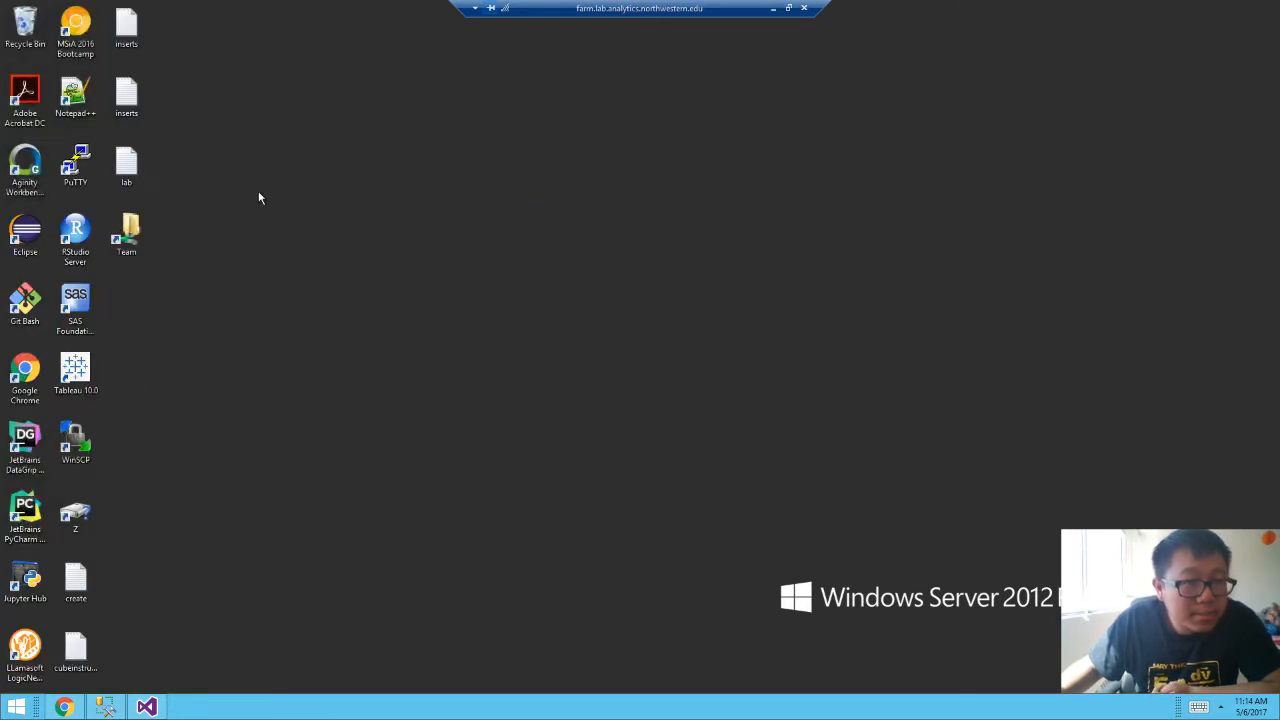
Open the cubeinstructions text file, resize its window to half the screen and review the listed tables and attributes.
double_click(82, 651)
left_click_drag(229, 86, 1255, 81)
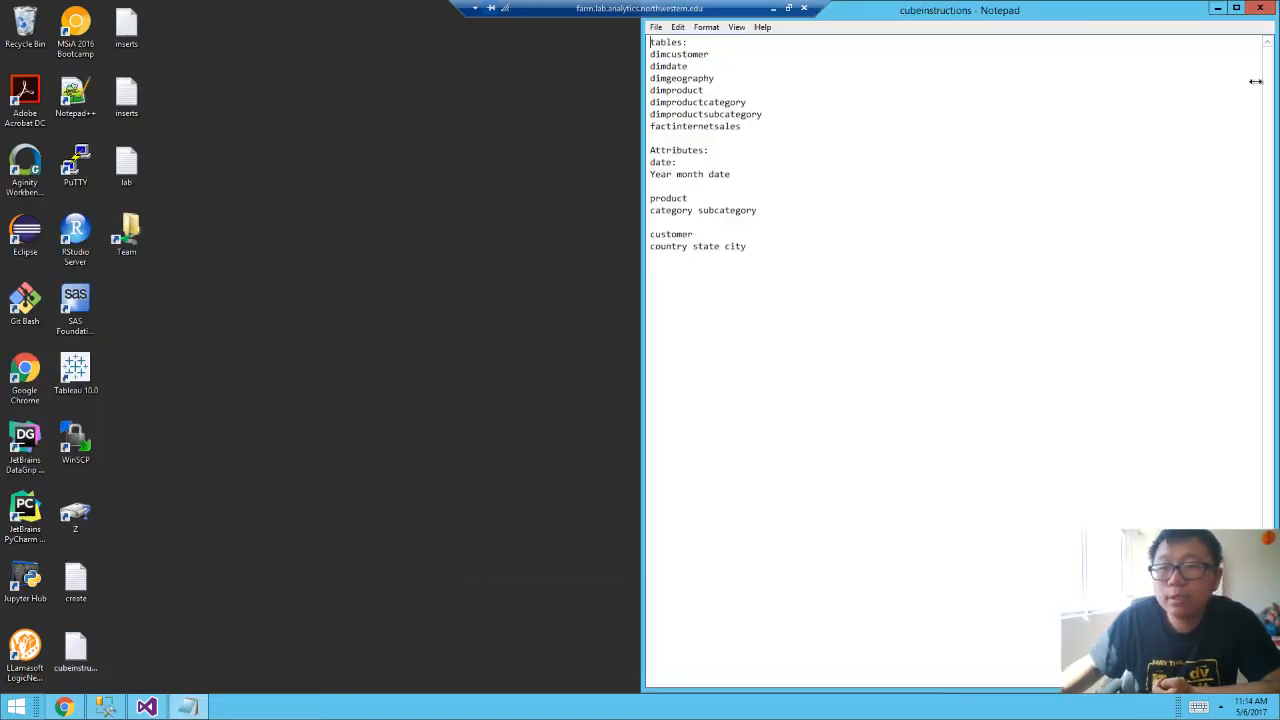
left_click_drag(780, 256, 601, 22)
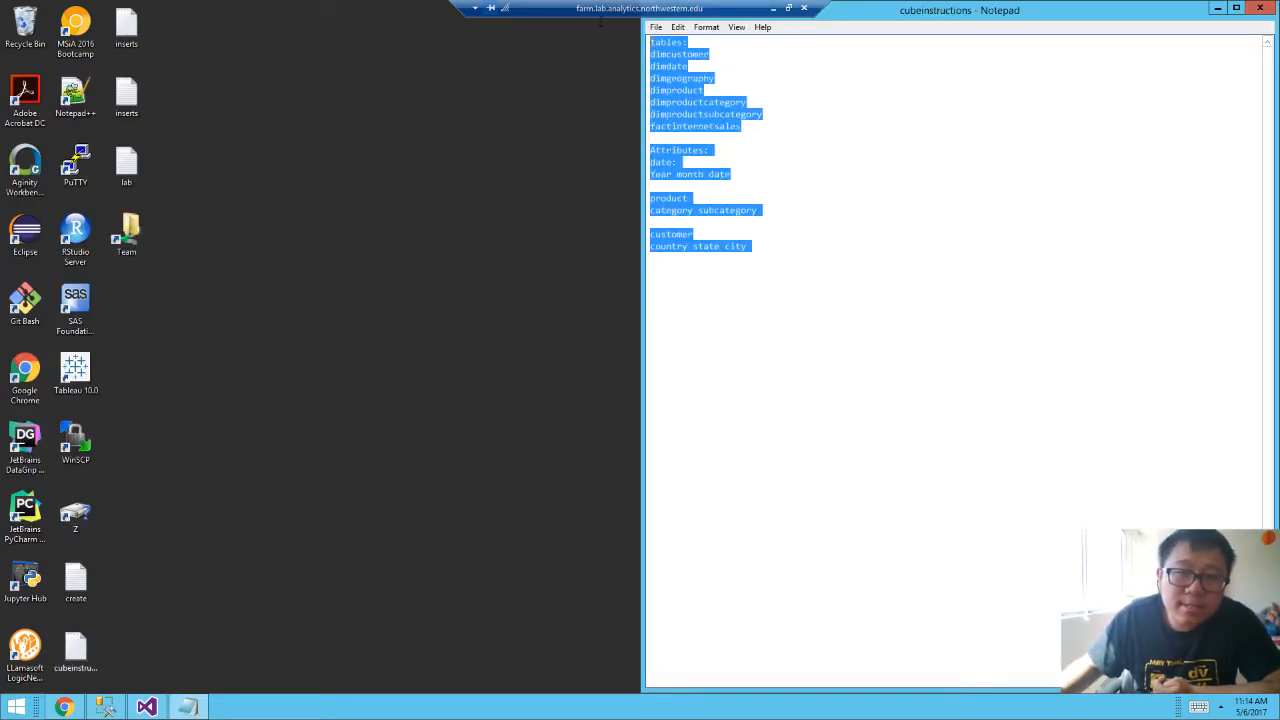
left_click(792, 149)
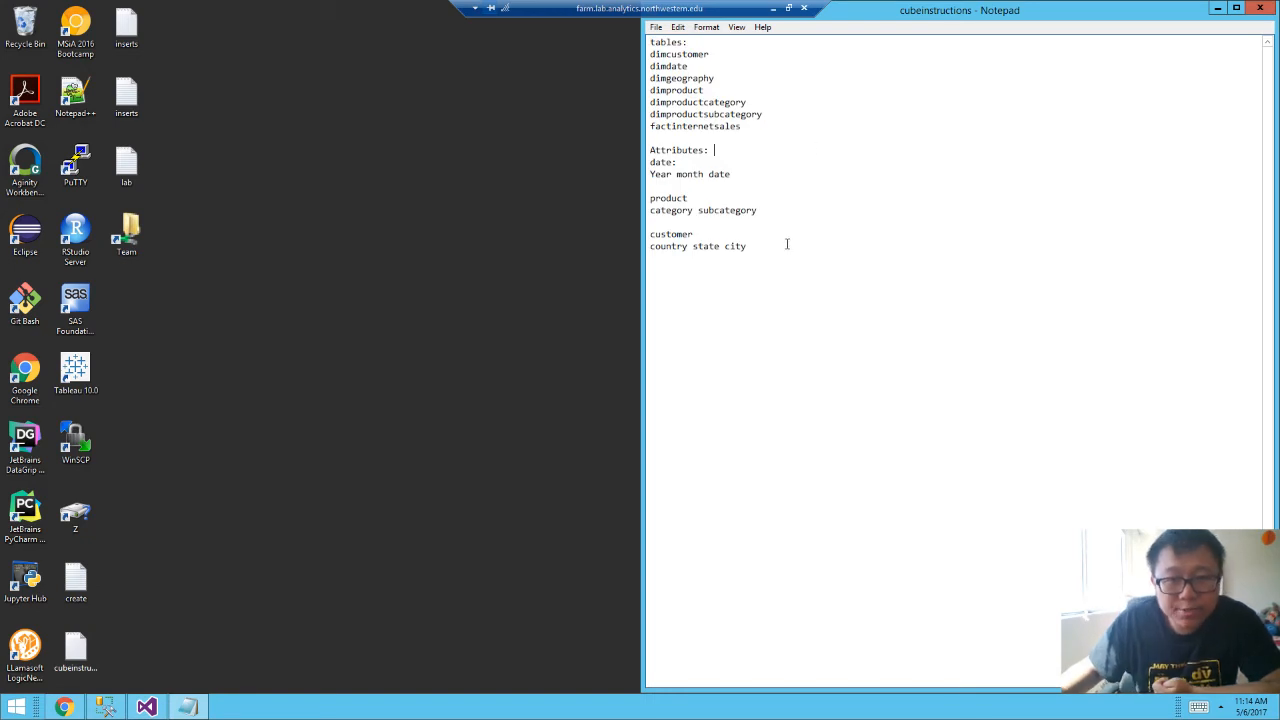
left_click_drag(787, 244, 660, 40)
left_click(746, 81)
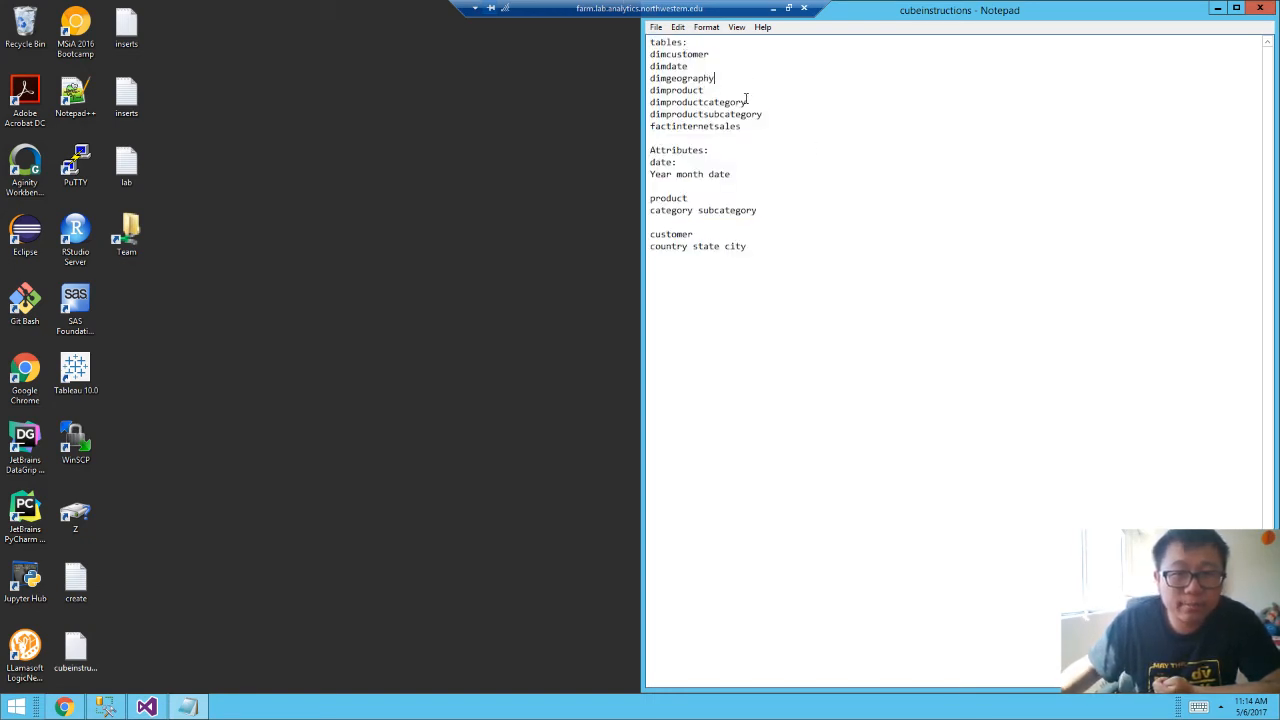
Switch to Visual Studio with the team007 solution, maximize its window and collapse the team007 project tree.
left_click(147, 707)
left_click(176, 632)
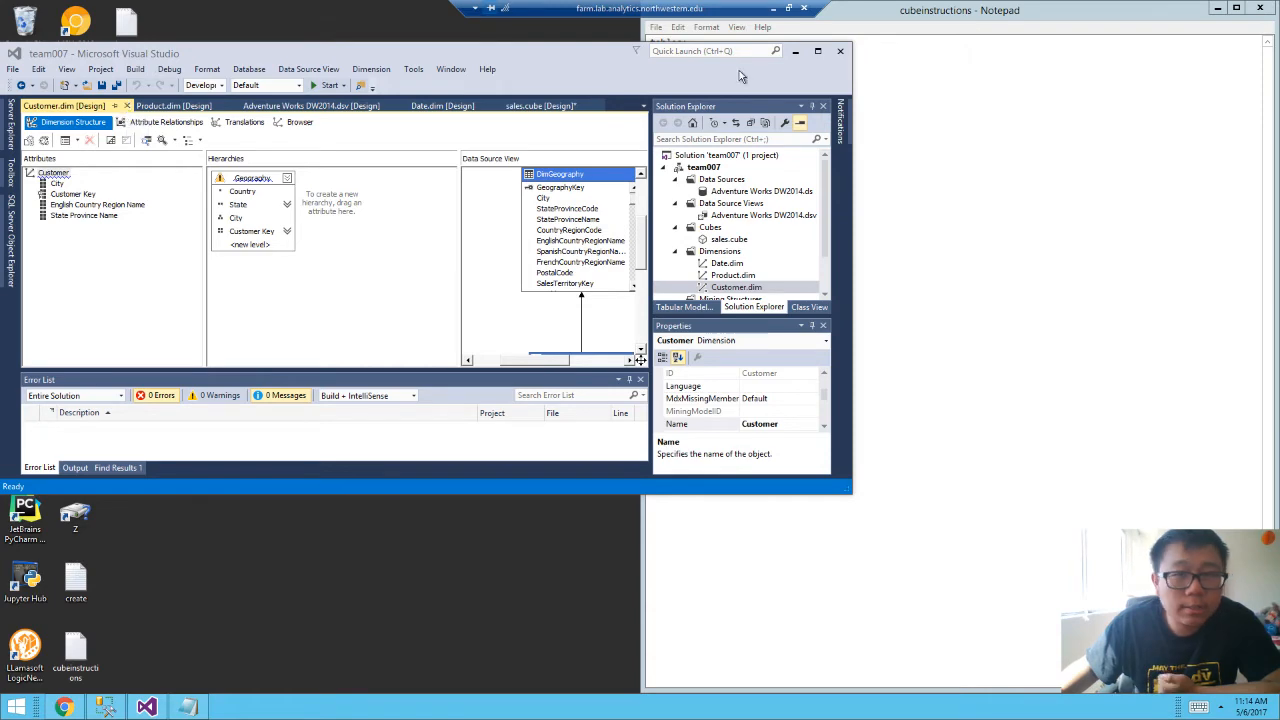
left_click(817, 51)
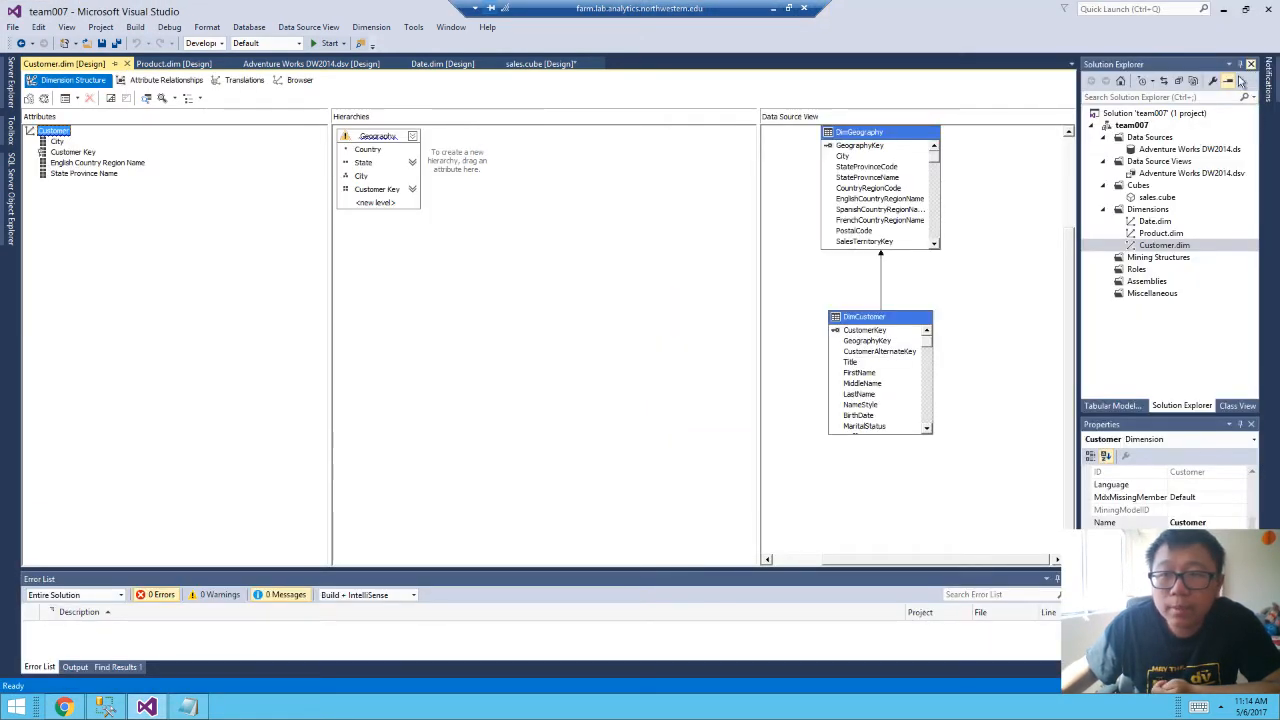
double_click(1141, 127)
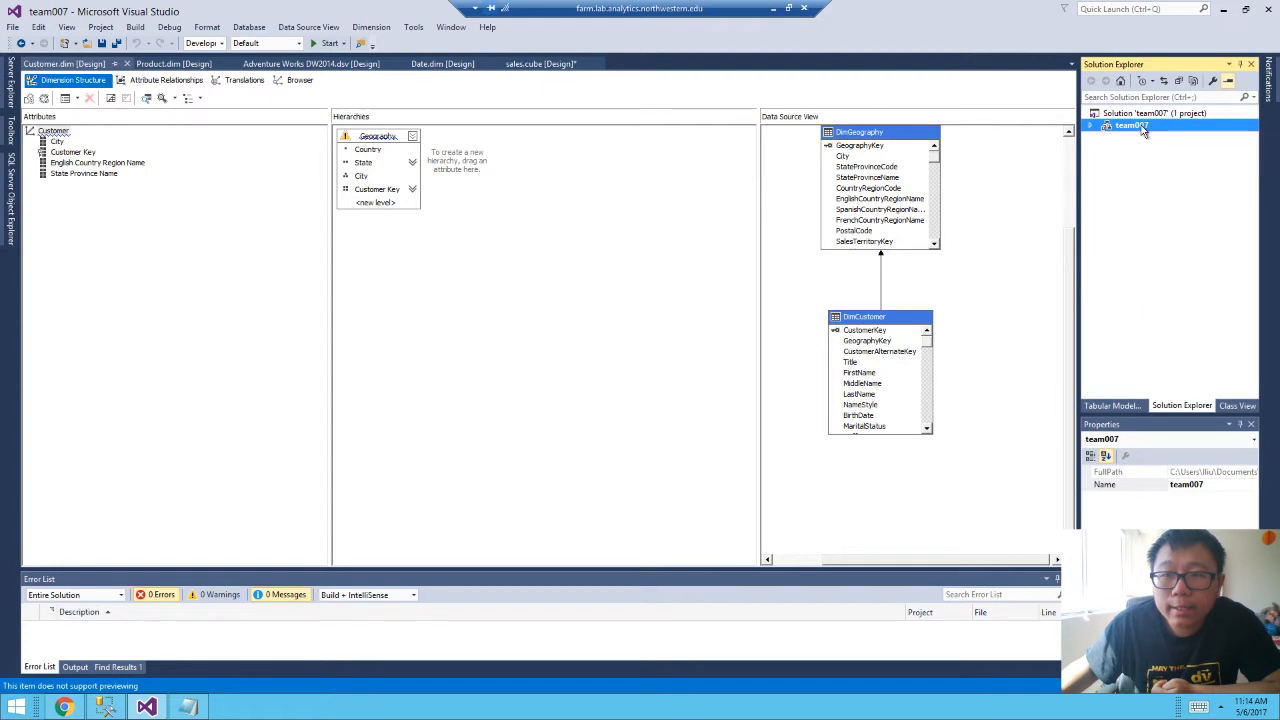
Start a new project and choose the Analysis Services Multidimensional and Data Mining Project template.
left_click(13, 27)
mouse_move(22, 44)
left_click(210, 28)
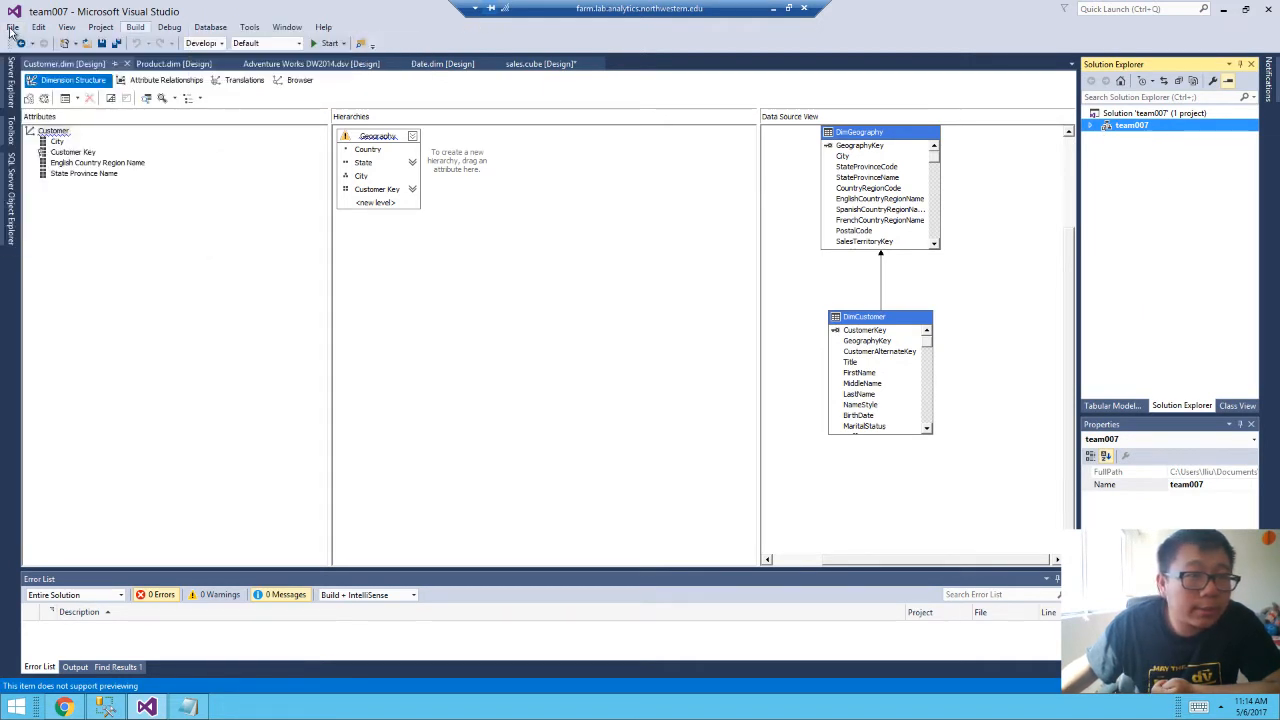
left_click(13, 27)
mouse_move(123, 50)
left_click(236, 48)
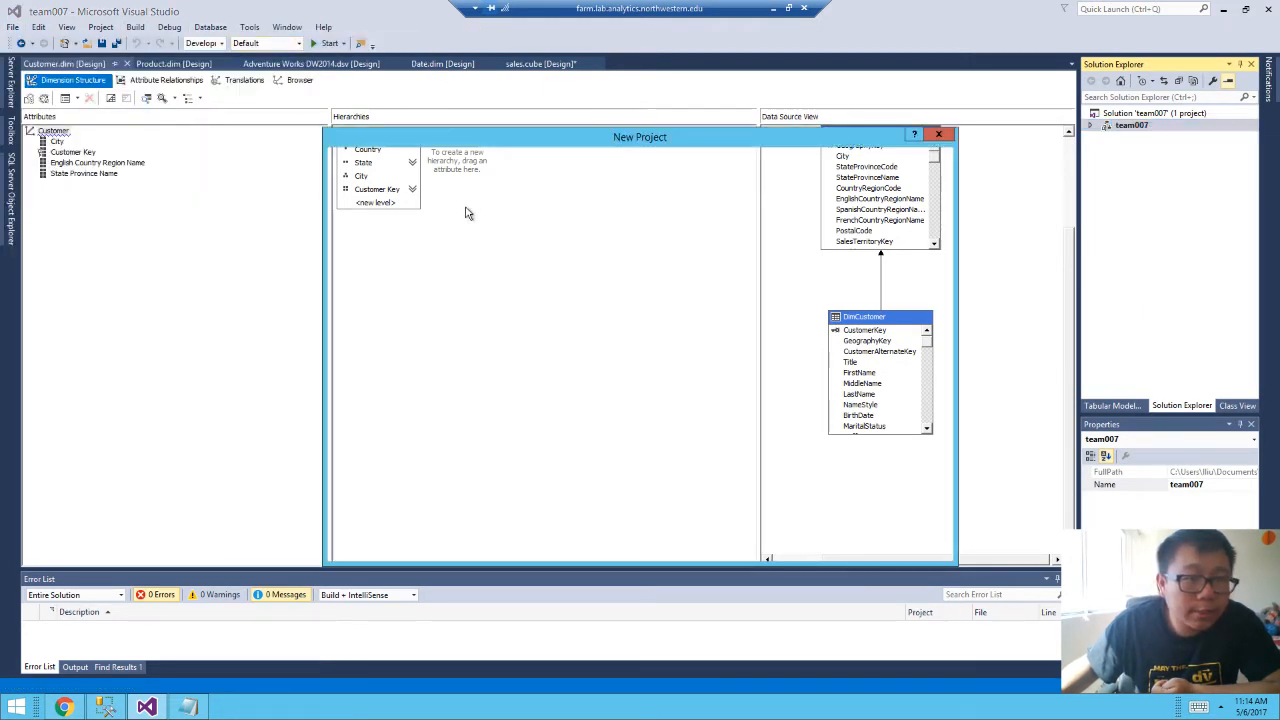
left_click_drag(468, 479, 420, 479)
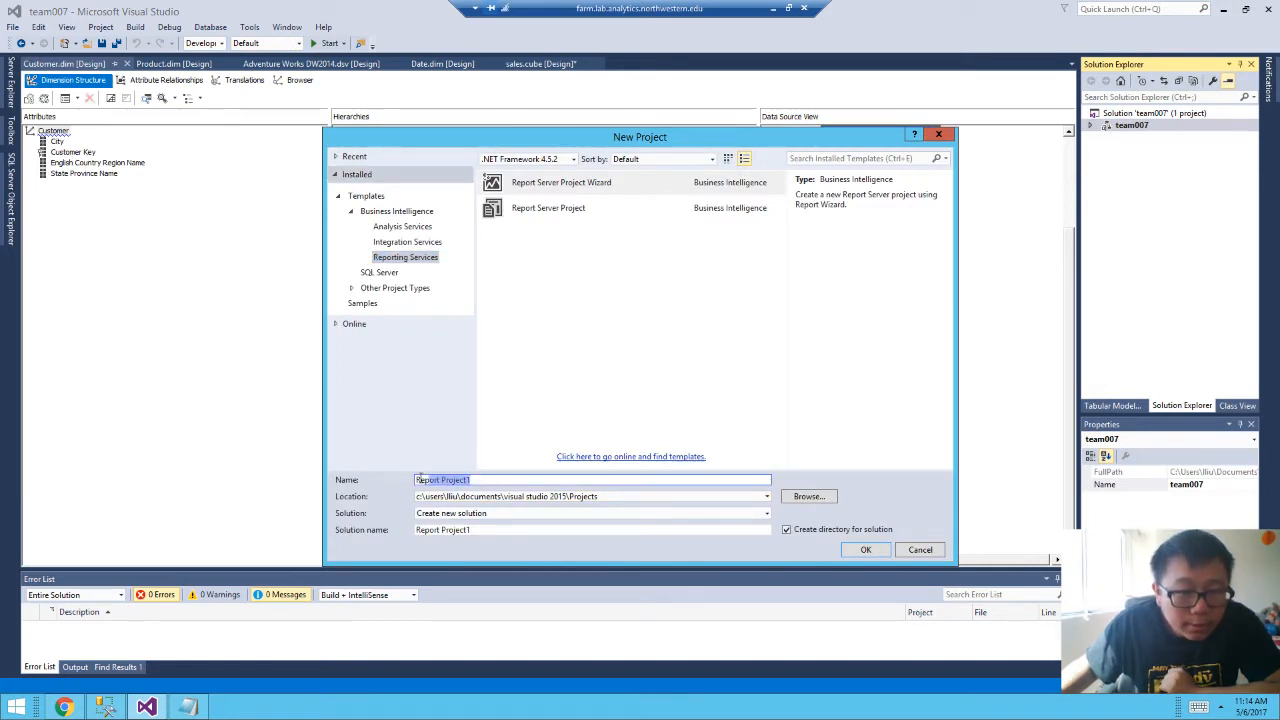
left_click(401, 228)
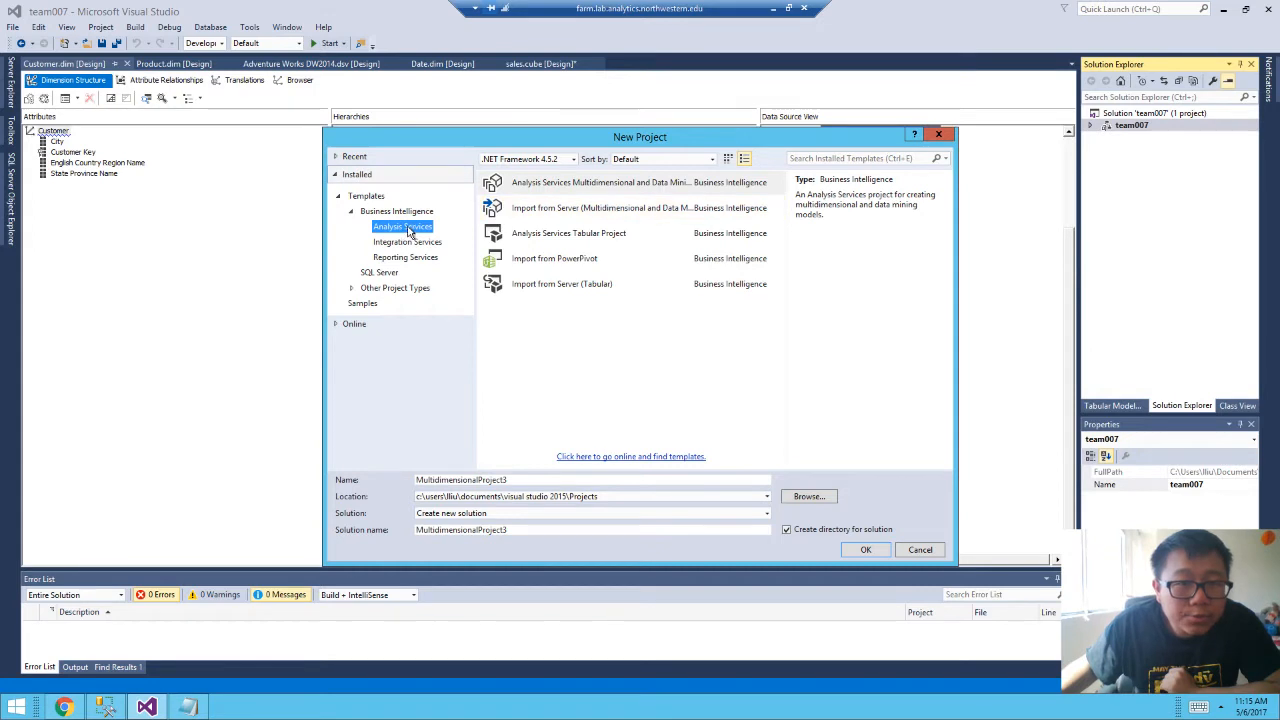
left_click(553, 184)
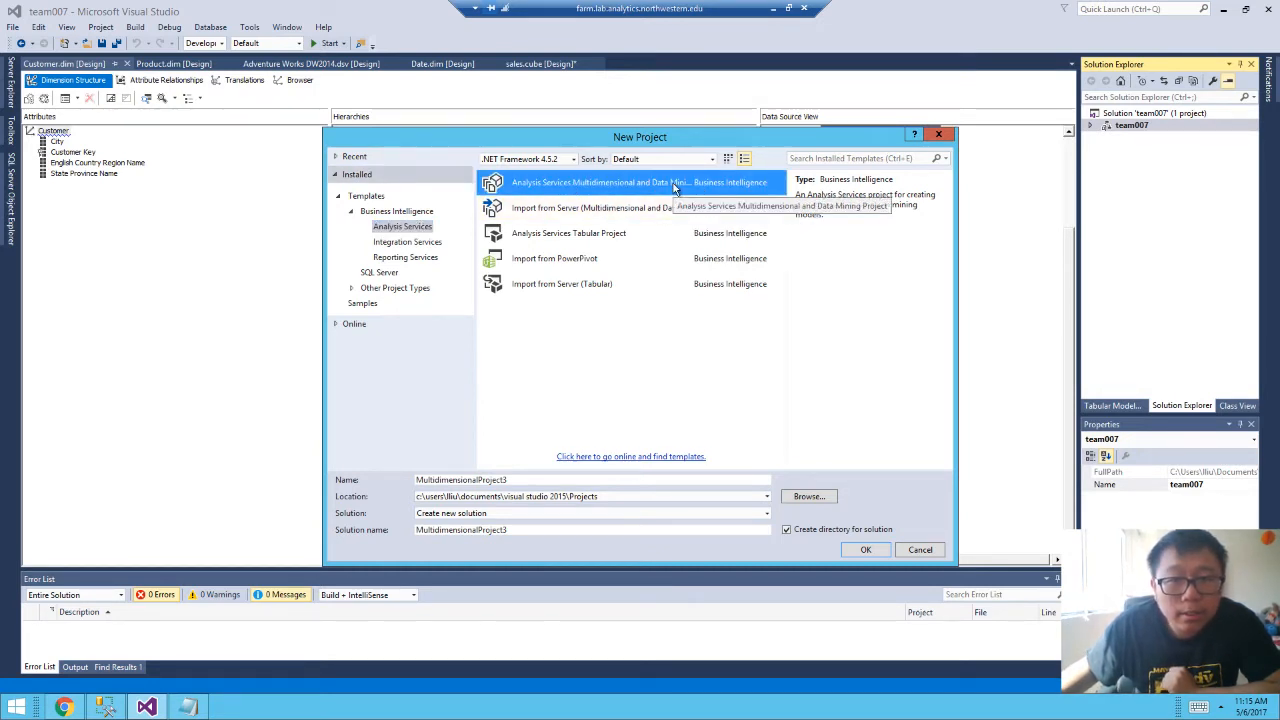
Name the project with the author's surname followed by "_example_cube" and create it, saving the changes to the team007 solution.
left_click(525, 479)
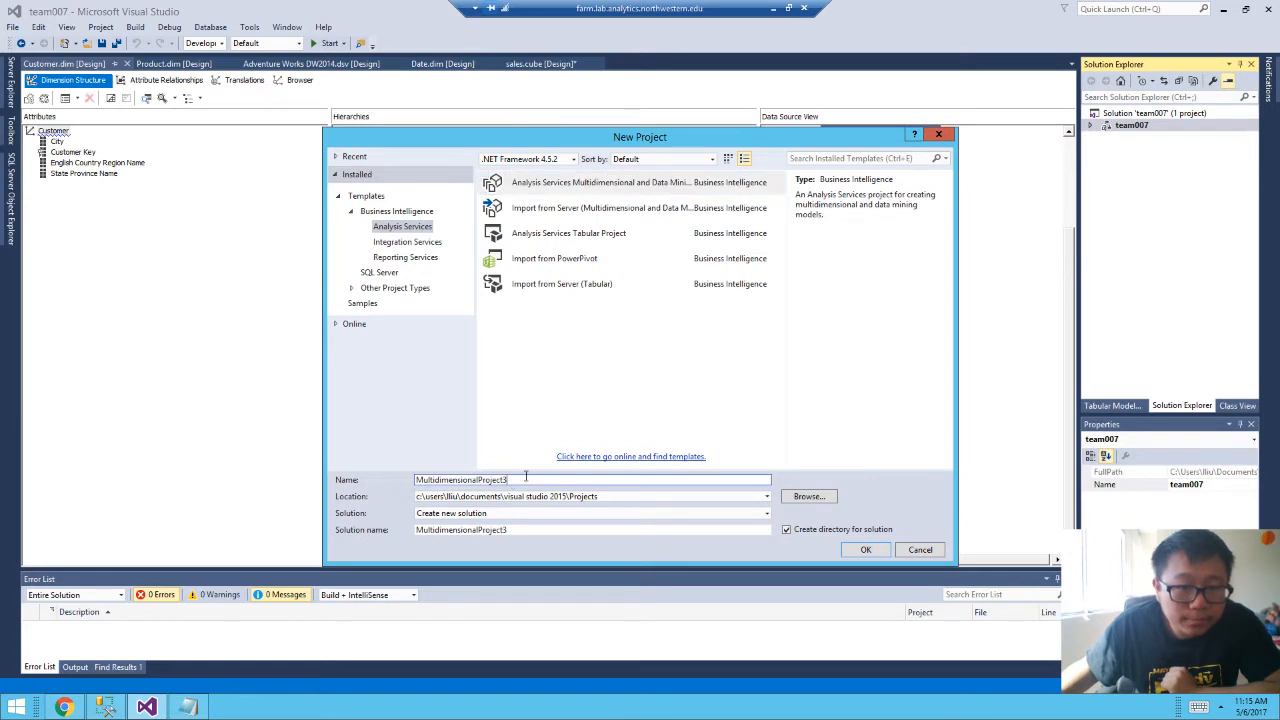
double_click(421, 476)
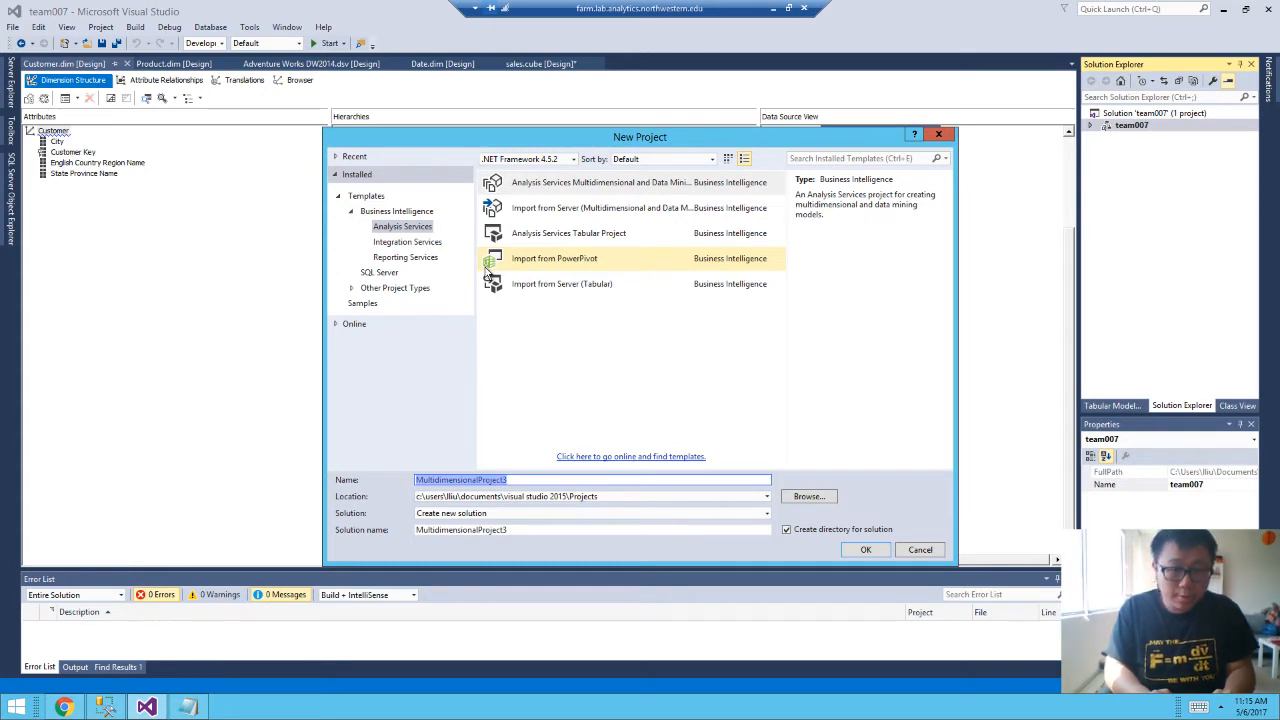
type("liu_")
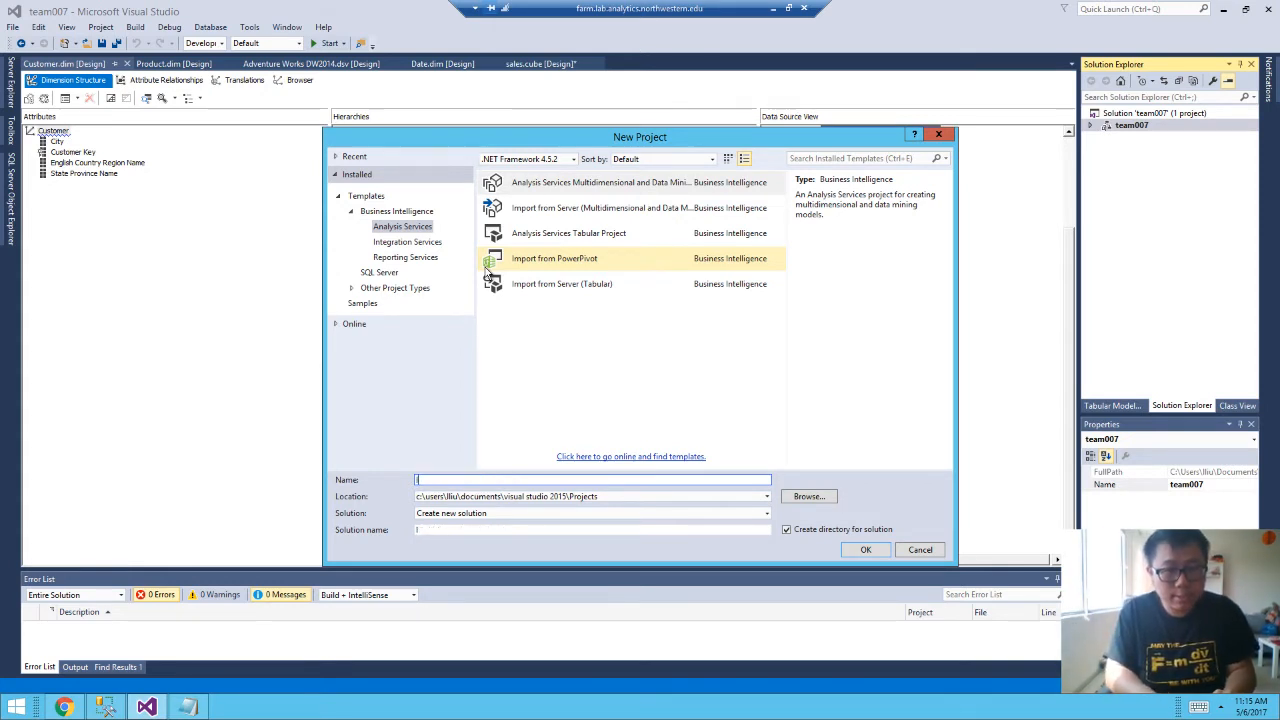
key("BackSpace")
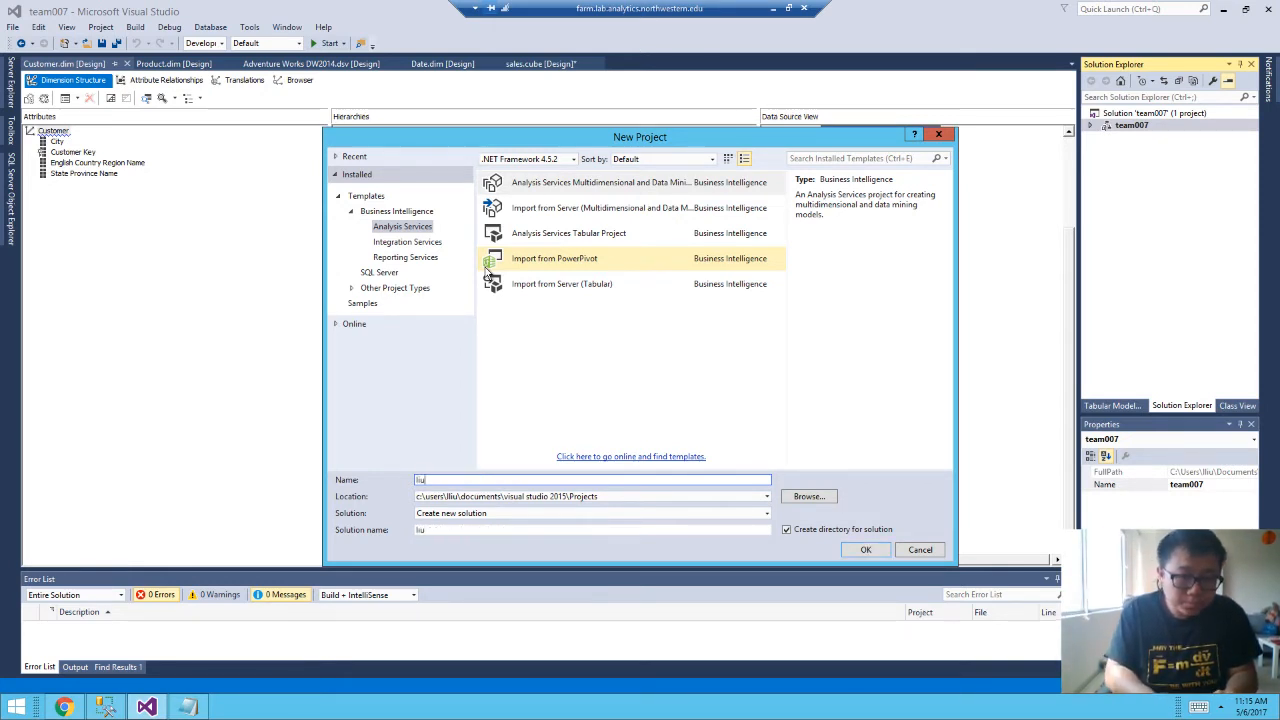
type("_e")
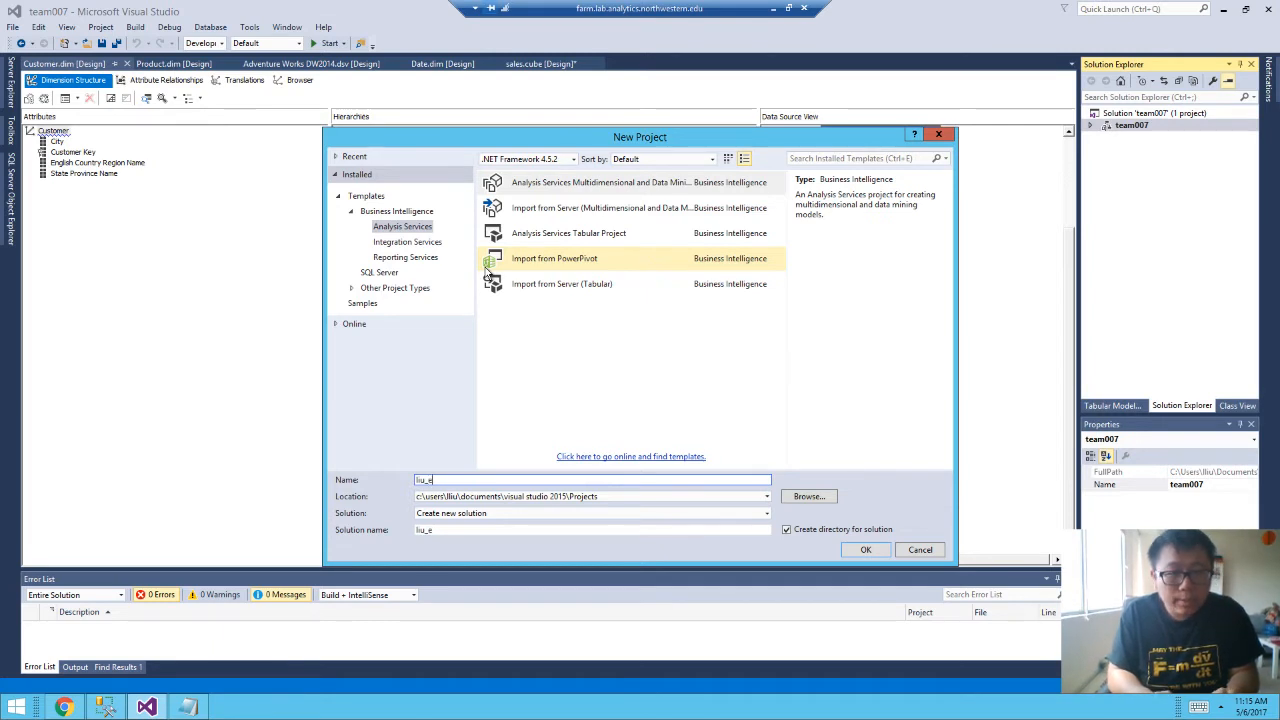
type("xample_cube")
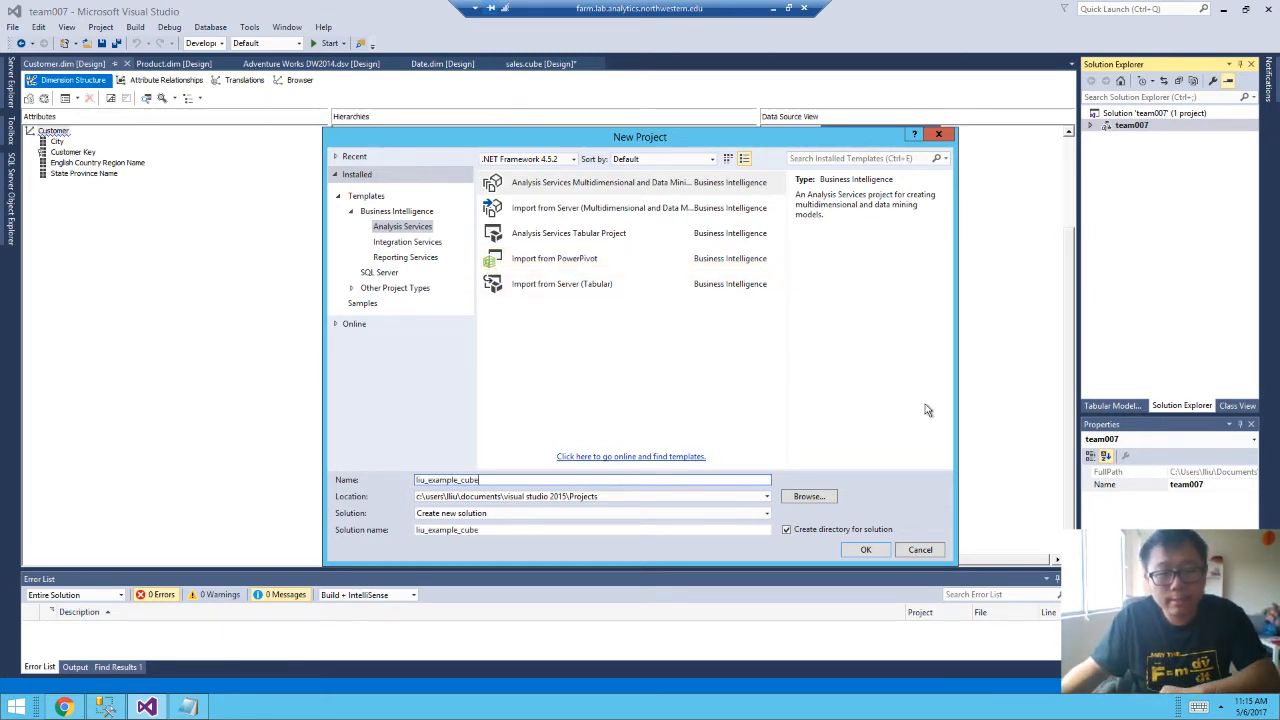
left_click(866, 550)
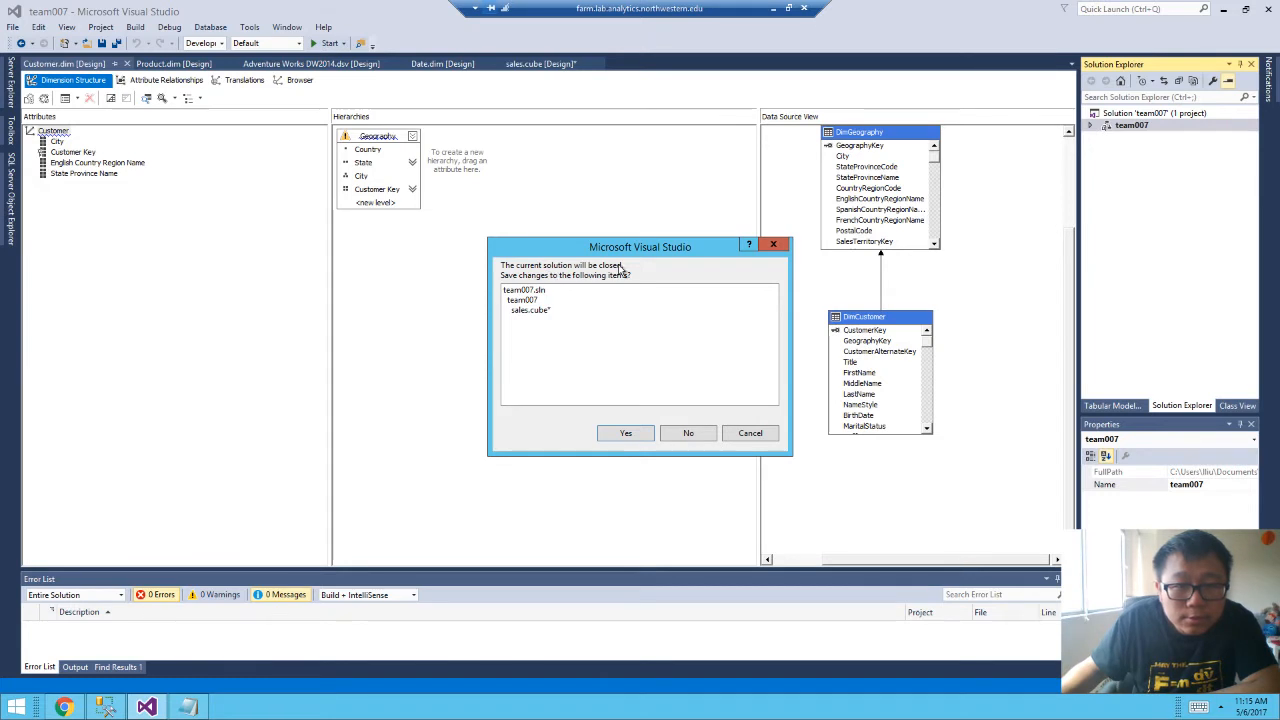
left_click(626, 434)
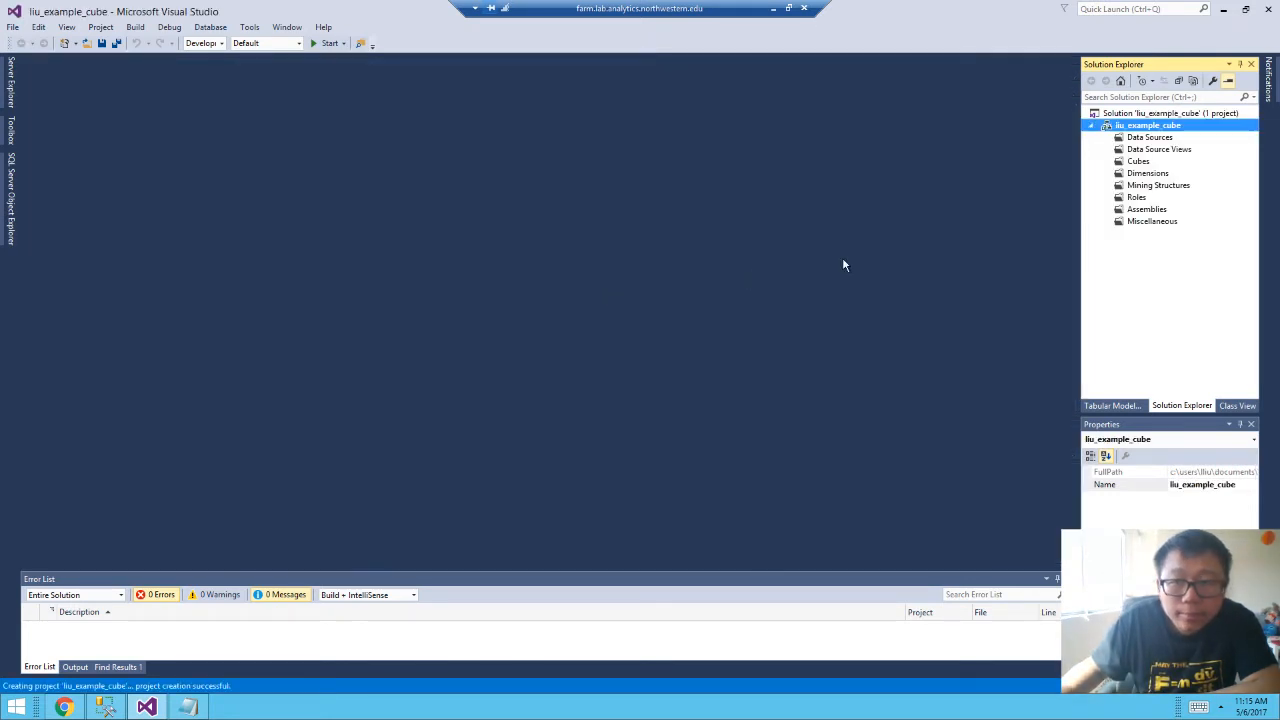
Start a new data source for the project and open a new connection definition for it.
left_click(1160, 137)
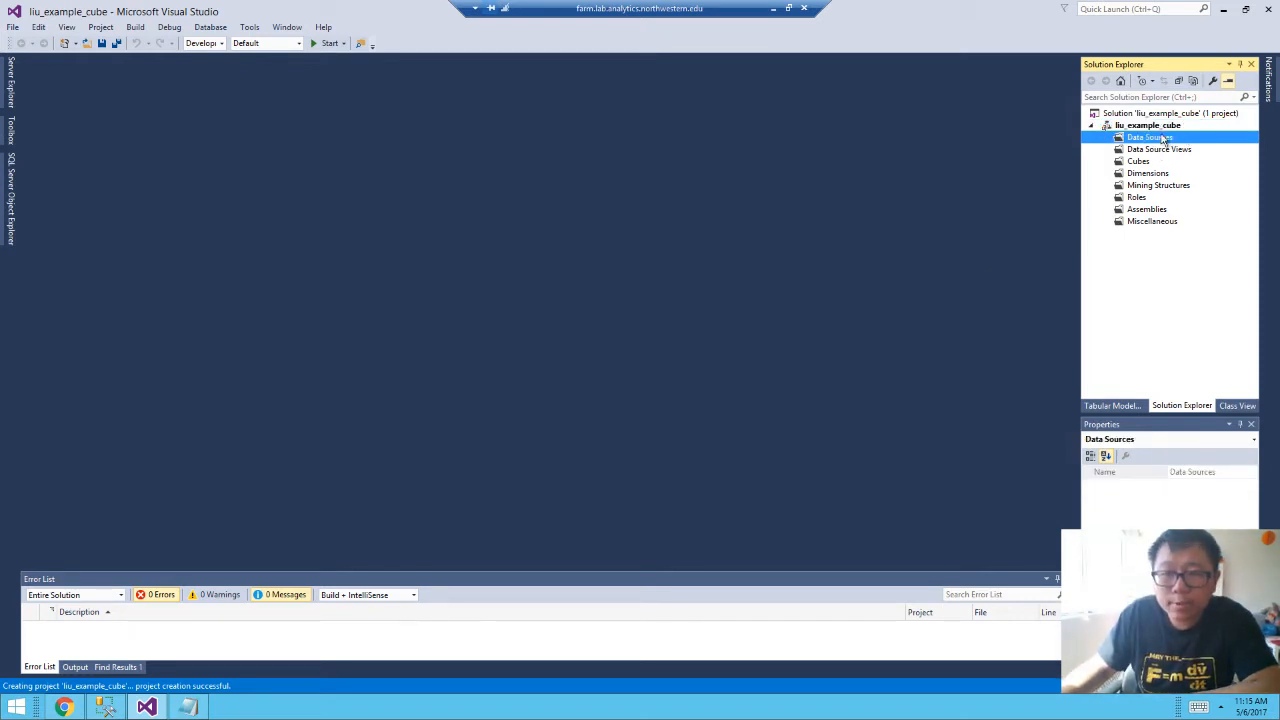
right_click(1146, 141)
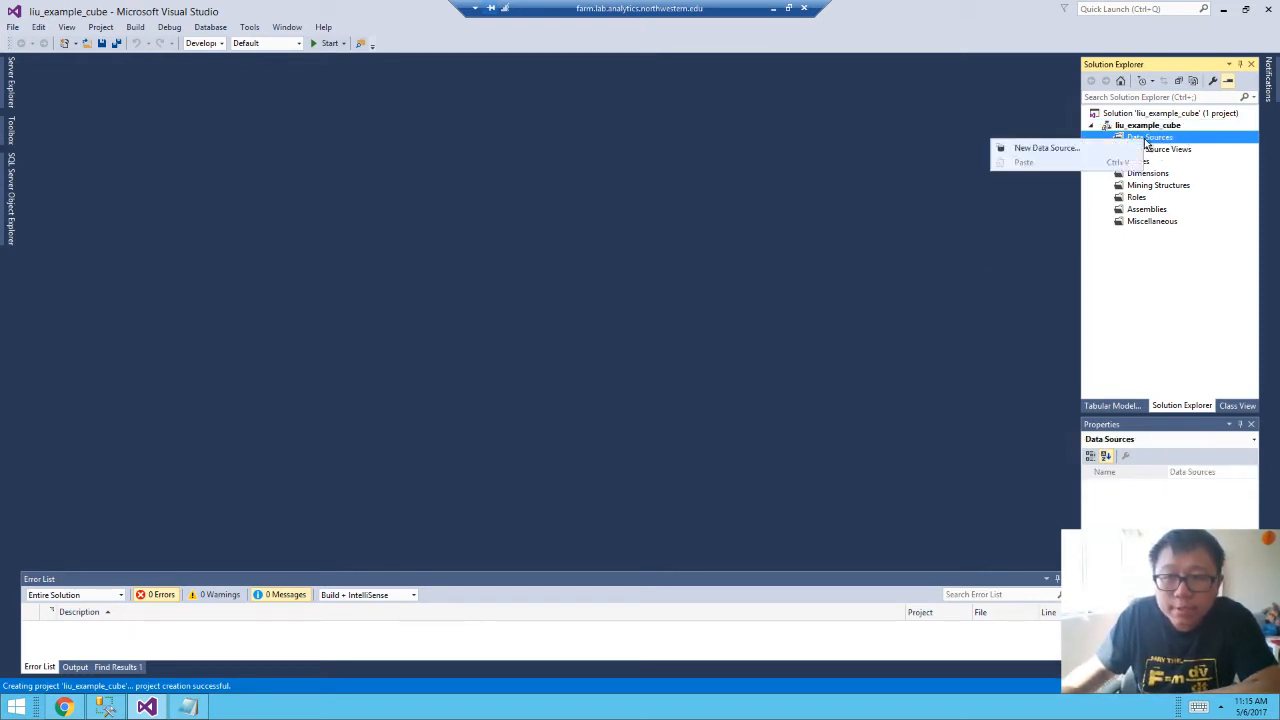
left_click(1110, 147)
left_click(720, 478)
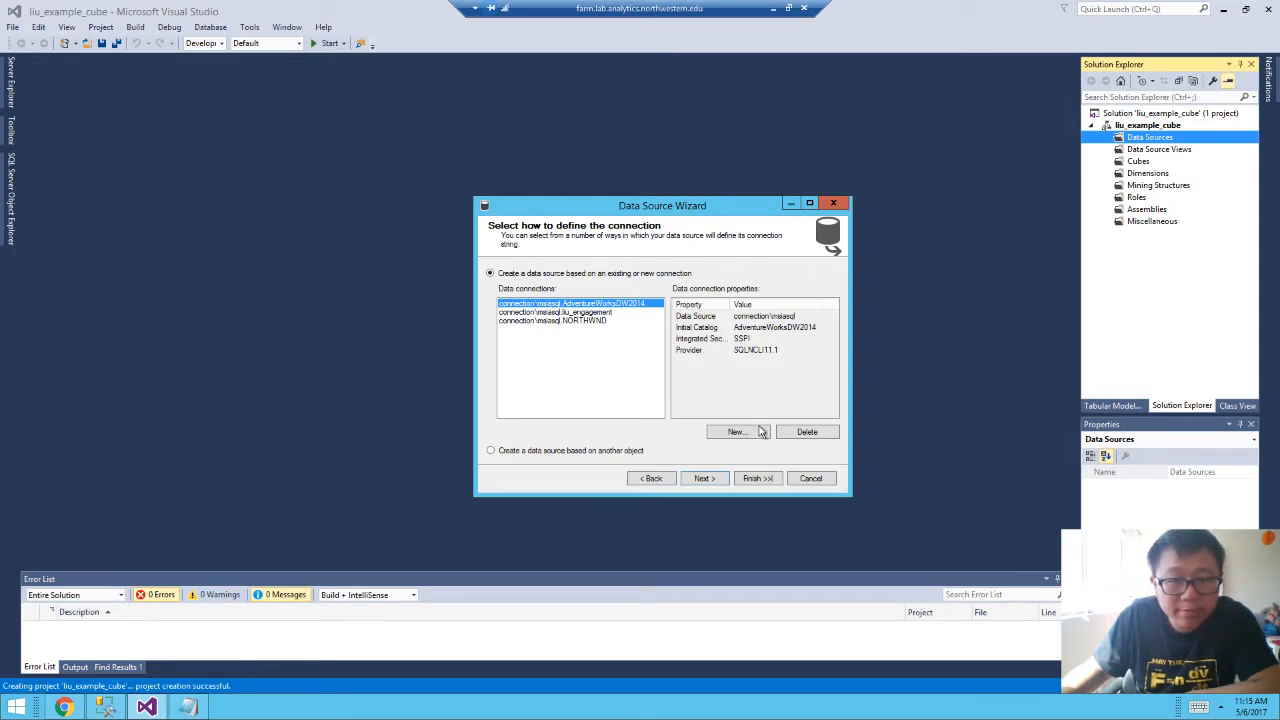
left_click(750, 437)
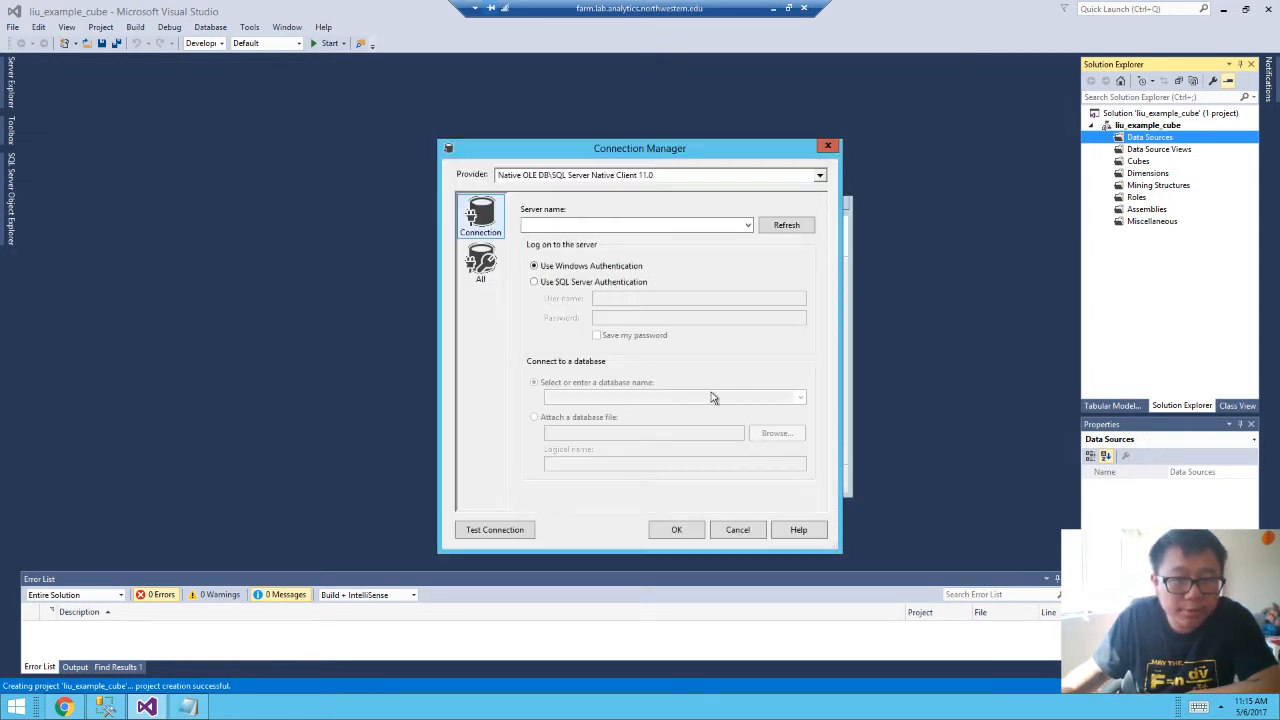
Set the connection's server to connection\msiasql and its database to AdventureWorksDW2014.
left_click(587, 226)
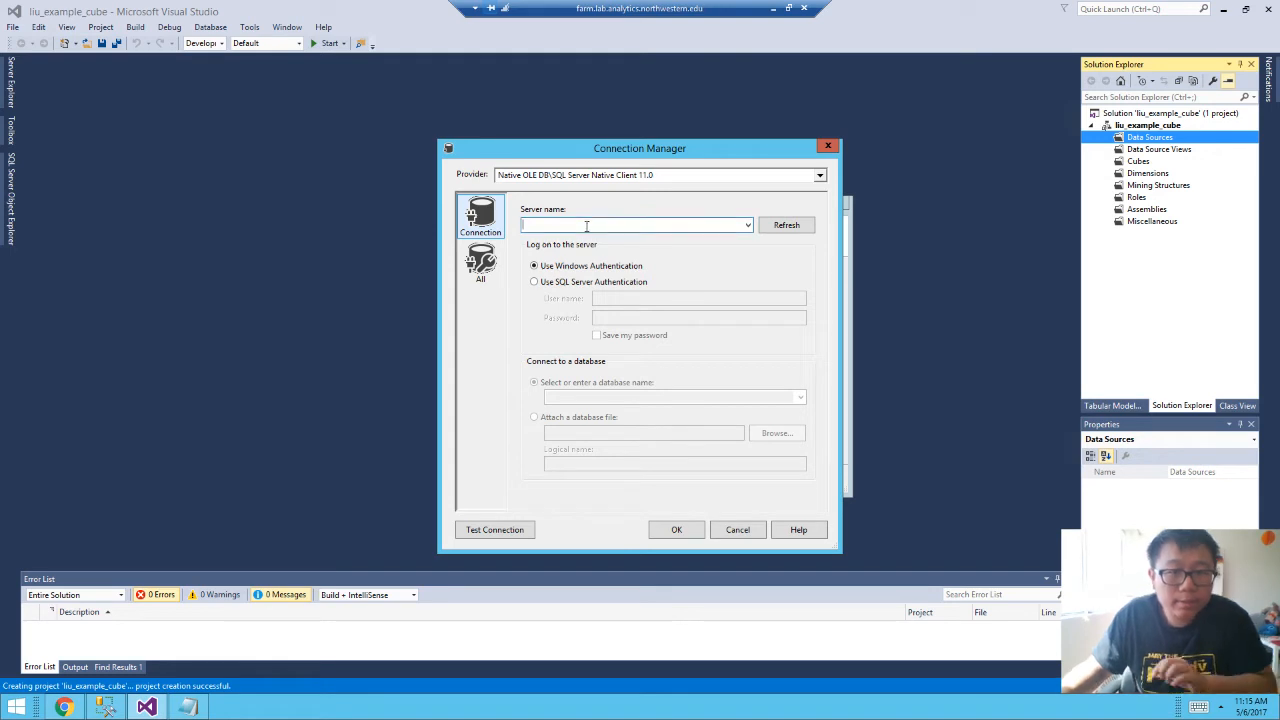
type("connecti")
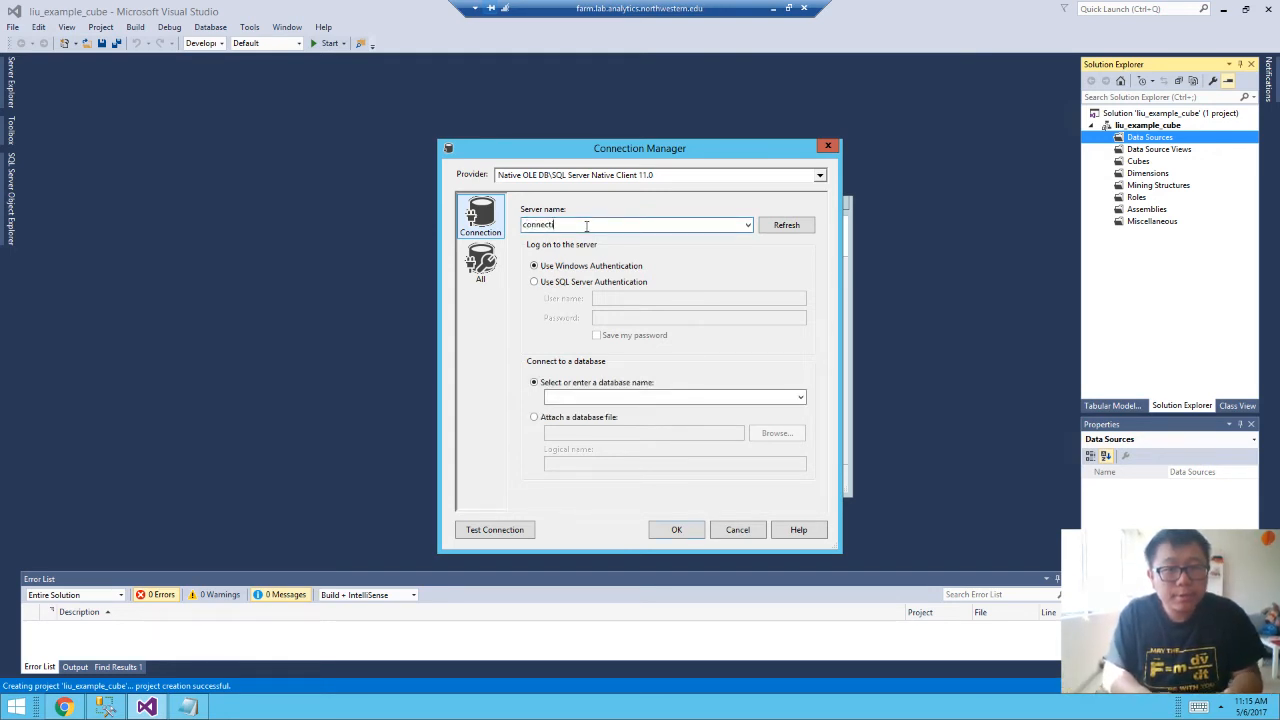
type("on\\msiasql")
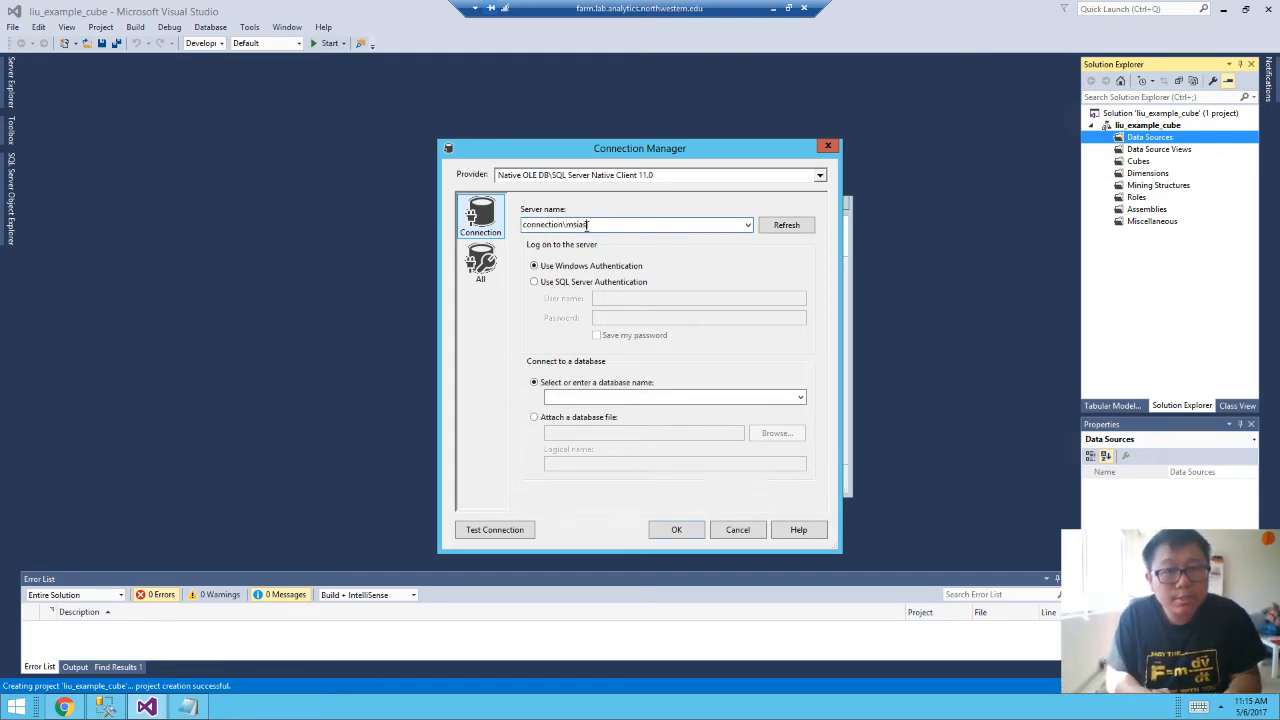
left_click(624, 398)
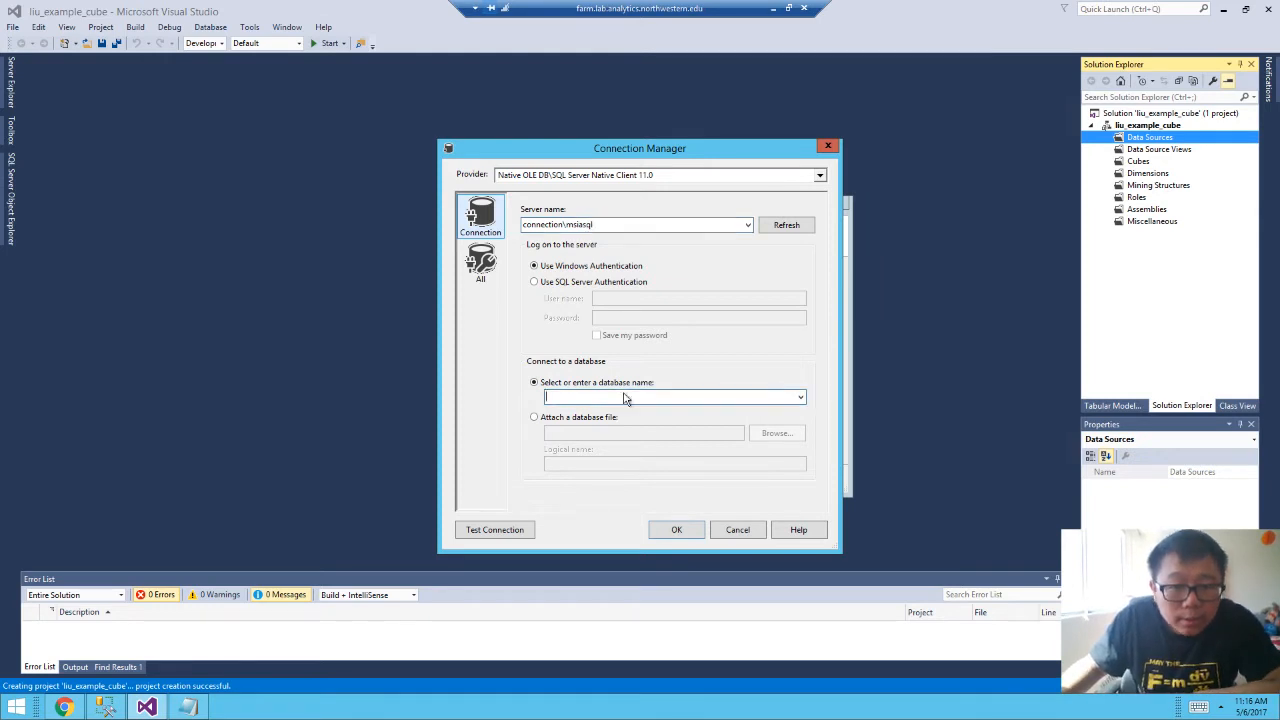
left_click(799, 400)
left_click(643, 414)
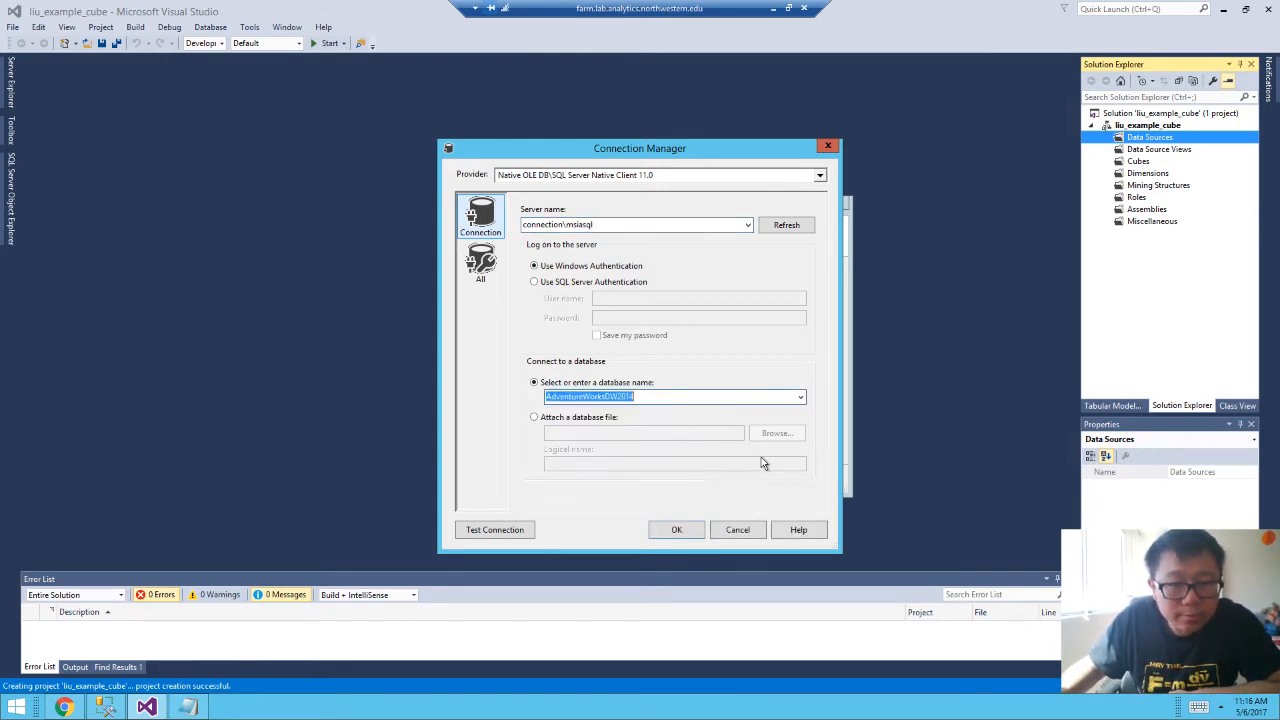
Test the connection, accept its definition and continue the data source setup with connection\msiasql.AdventureWorksDW2014.
left_click(510, 531)
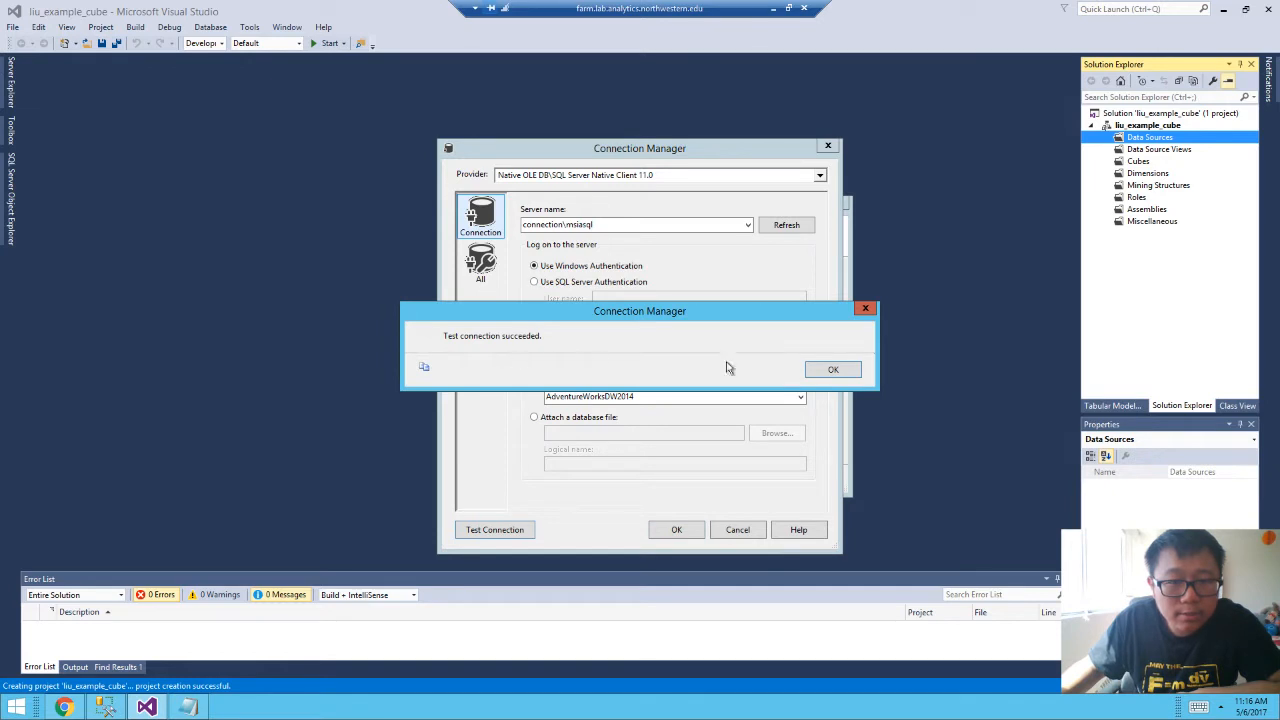
left_click(833, 370)
left_click(690, 531)
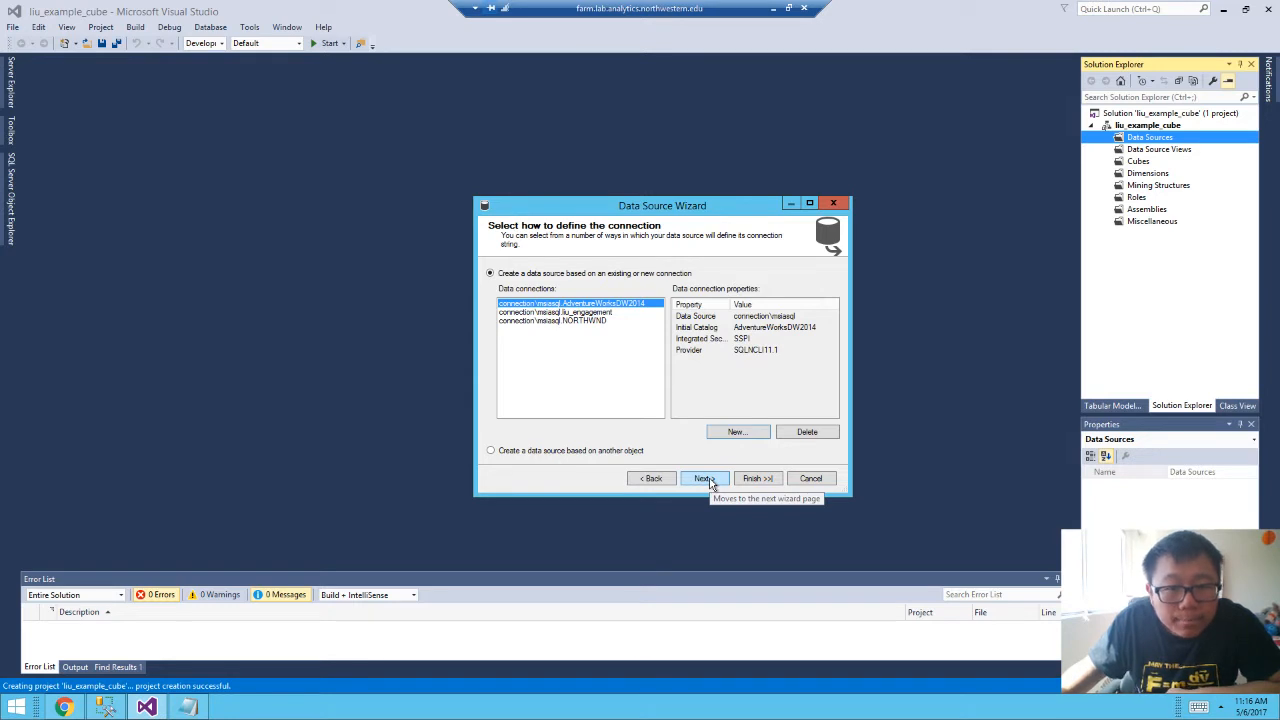
left_click(705, 479)
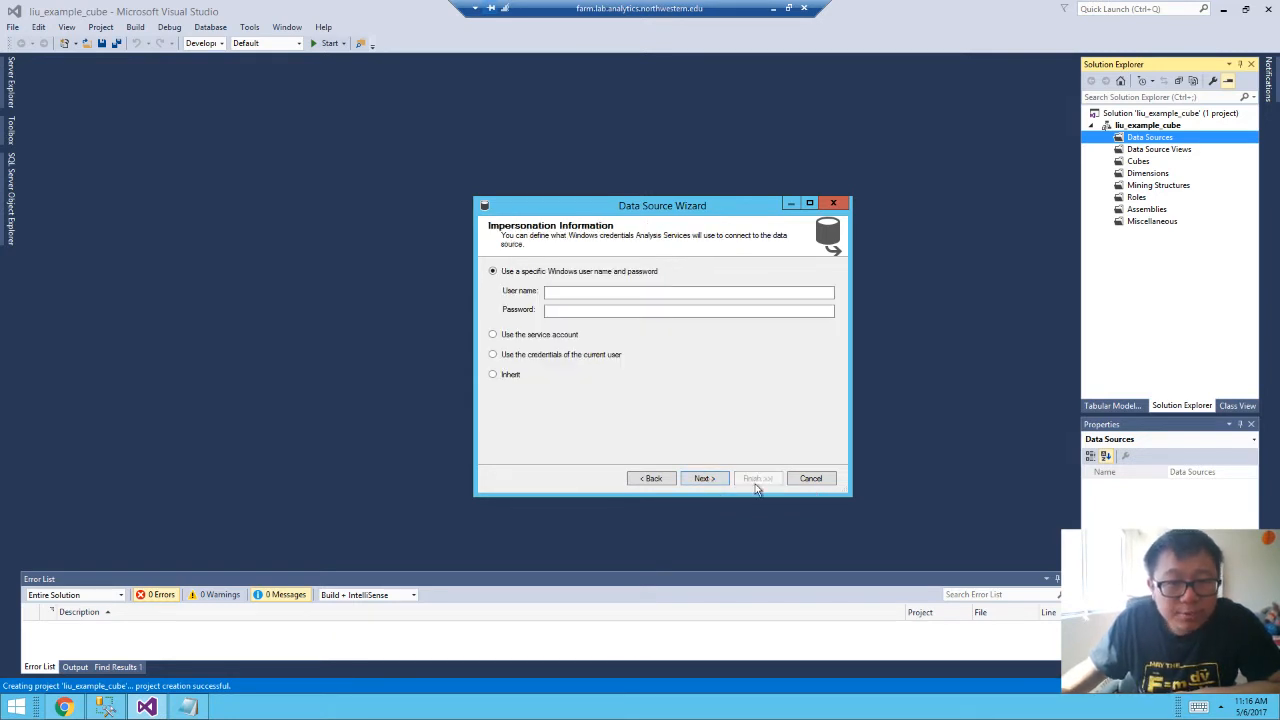
Enter the domain user name for impersonation with a specific Windows account and continue to the data source naming.
left_click(565, 294)
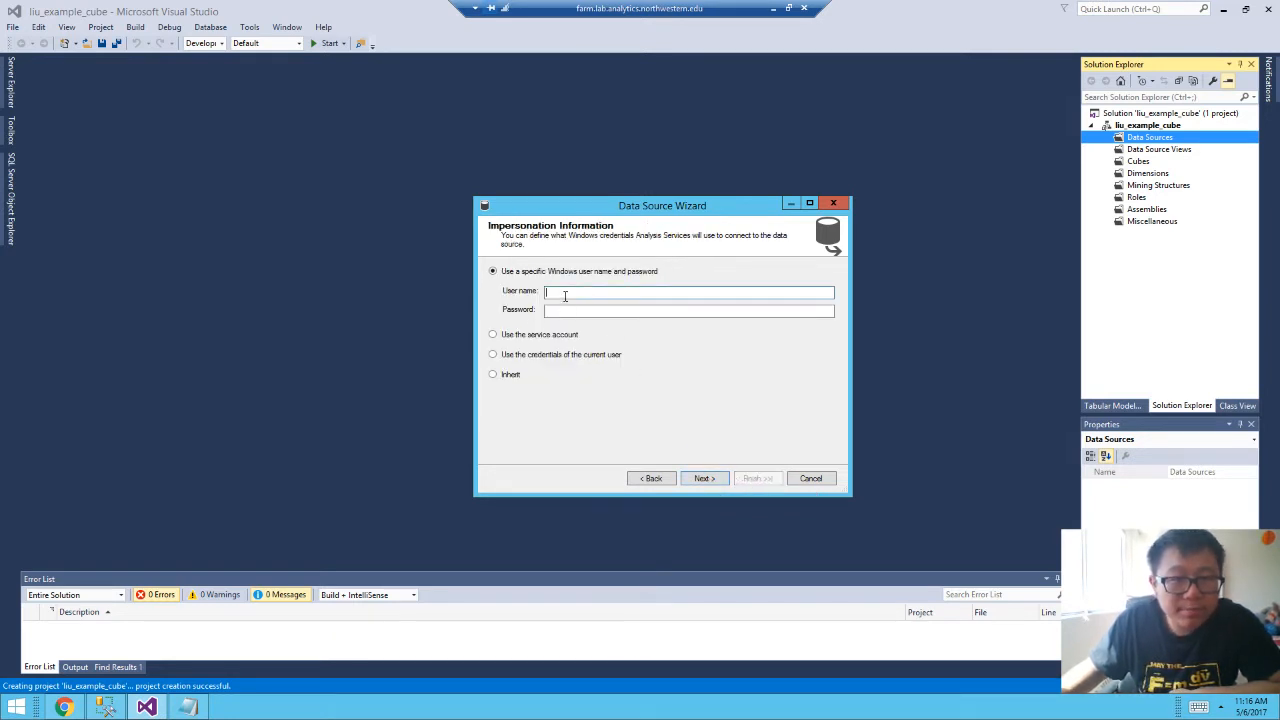
type("la")
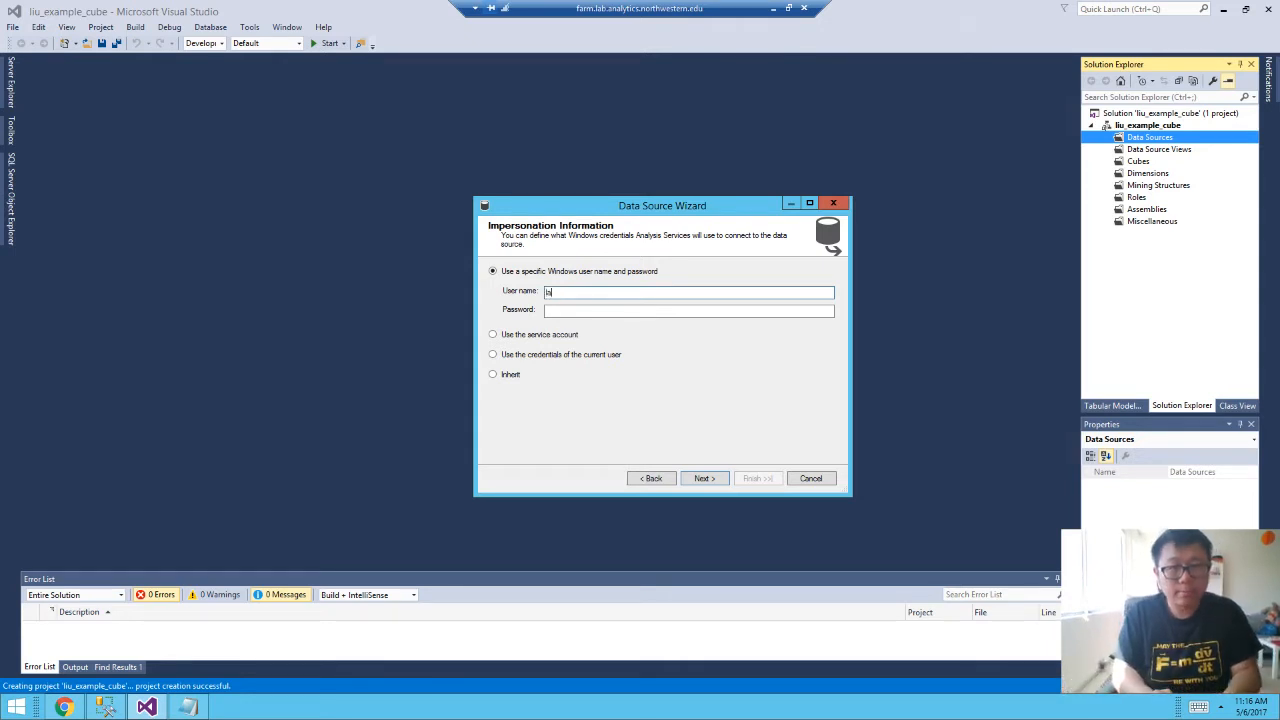
type("b\\liu")
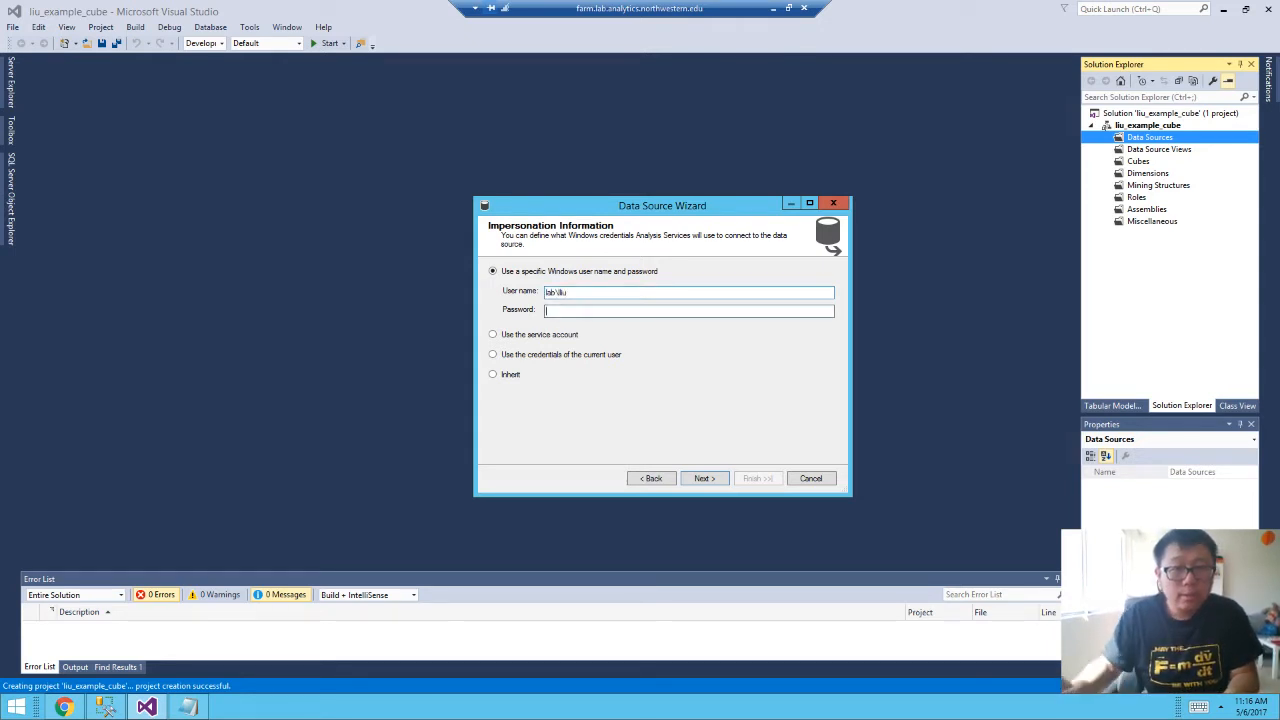
left_click(581, 311)
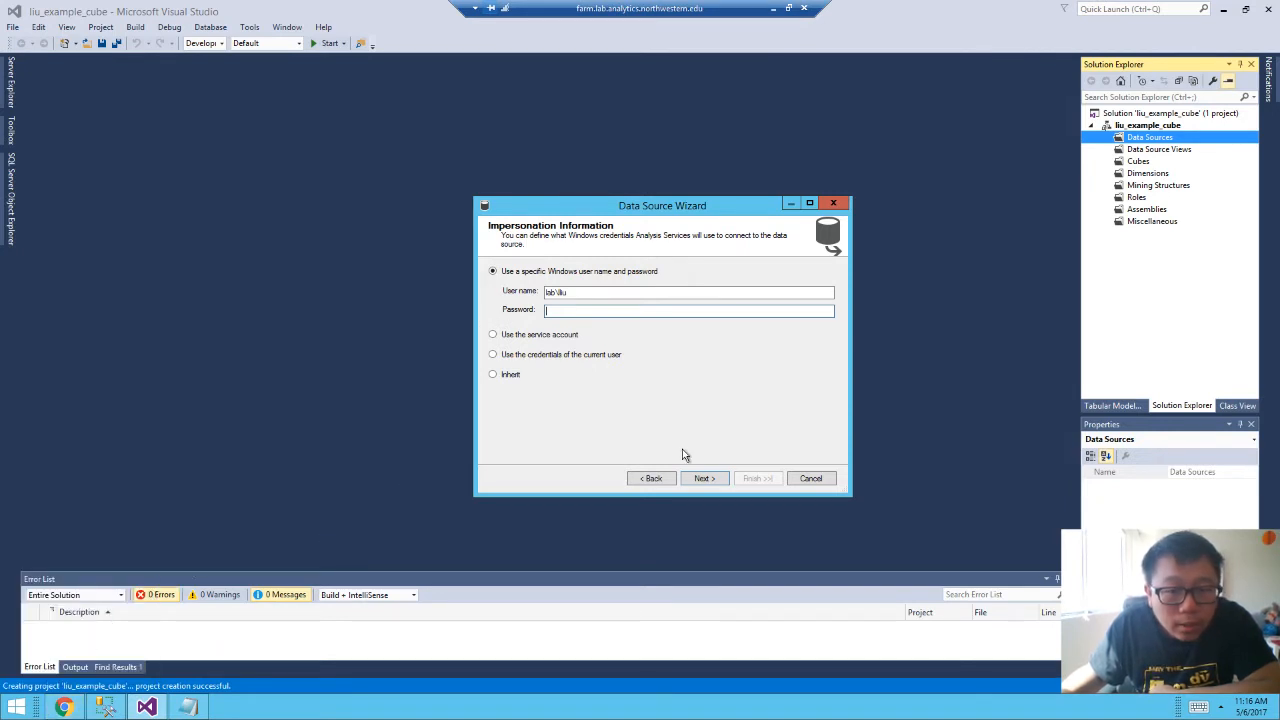
left_click(708, 482)
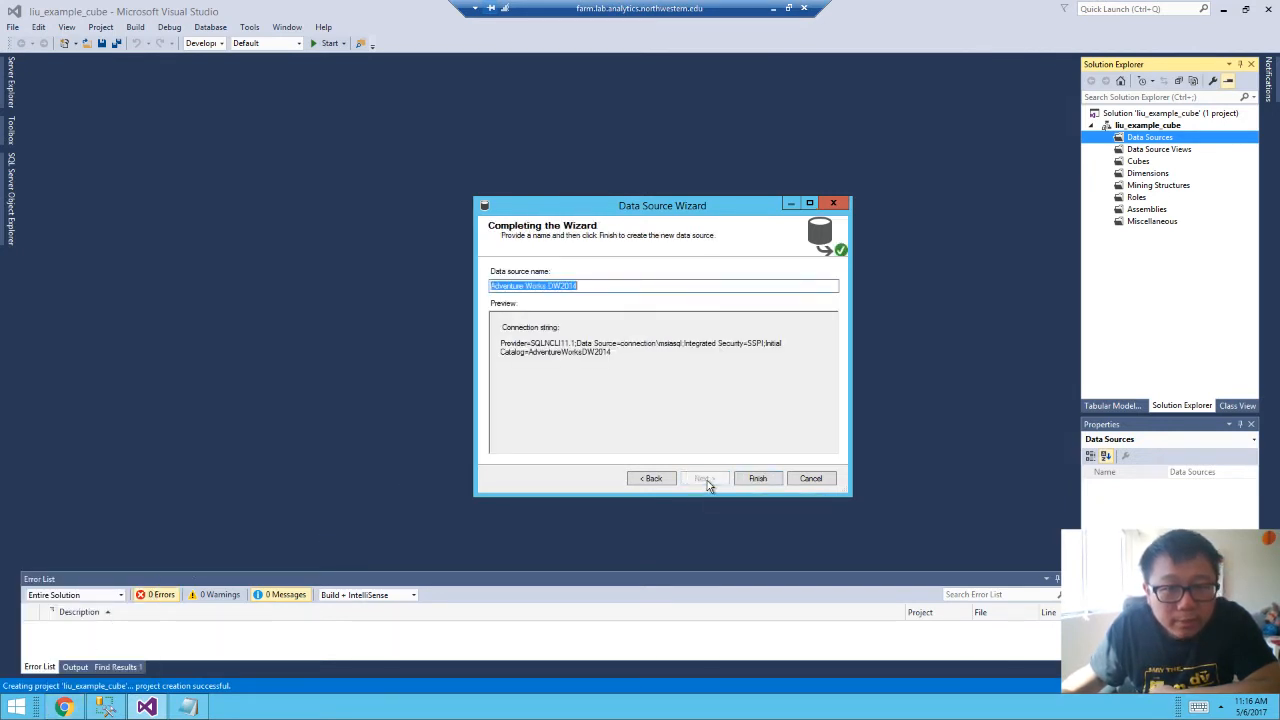
Keep the data source name Adventure Works DW2014 and finish creating the data source.
double_click(602, 286)
double_click(602, 286)
left_click(602, 286)
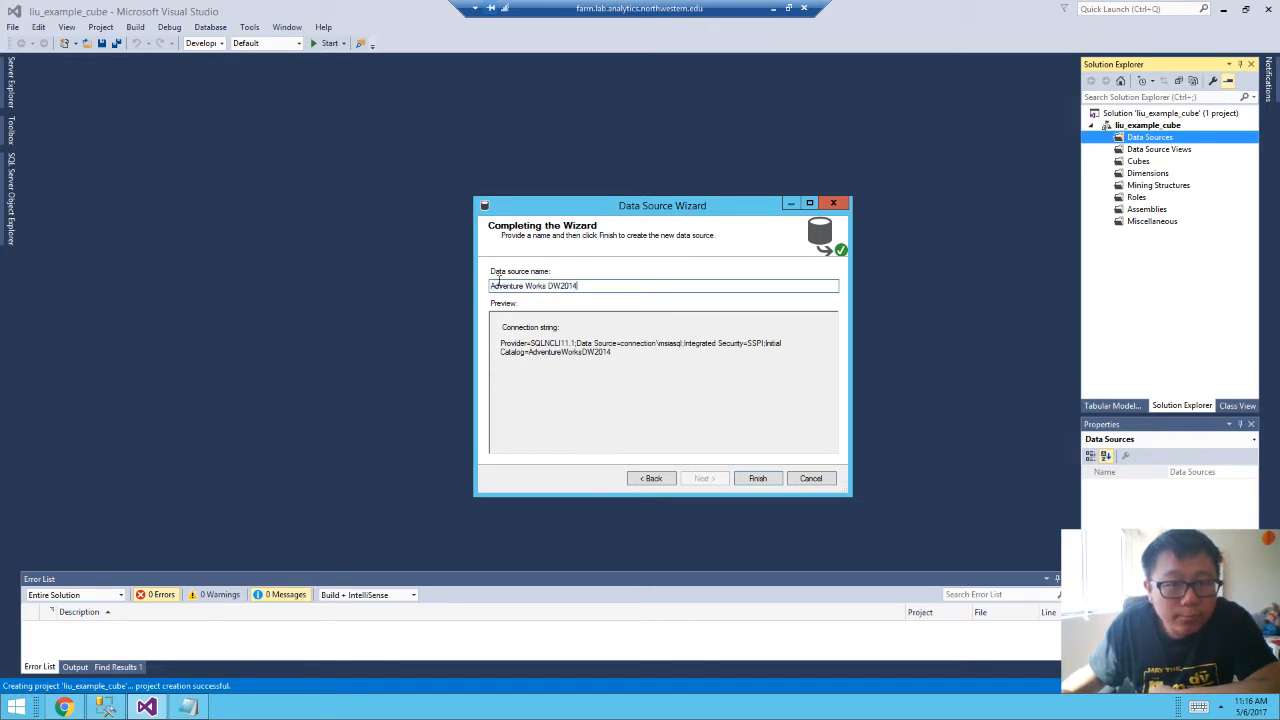
left_click_drag(493, 284, 623, 297)
left_click(758, 478)
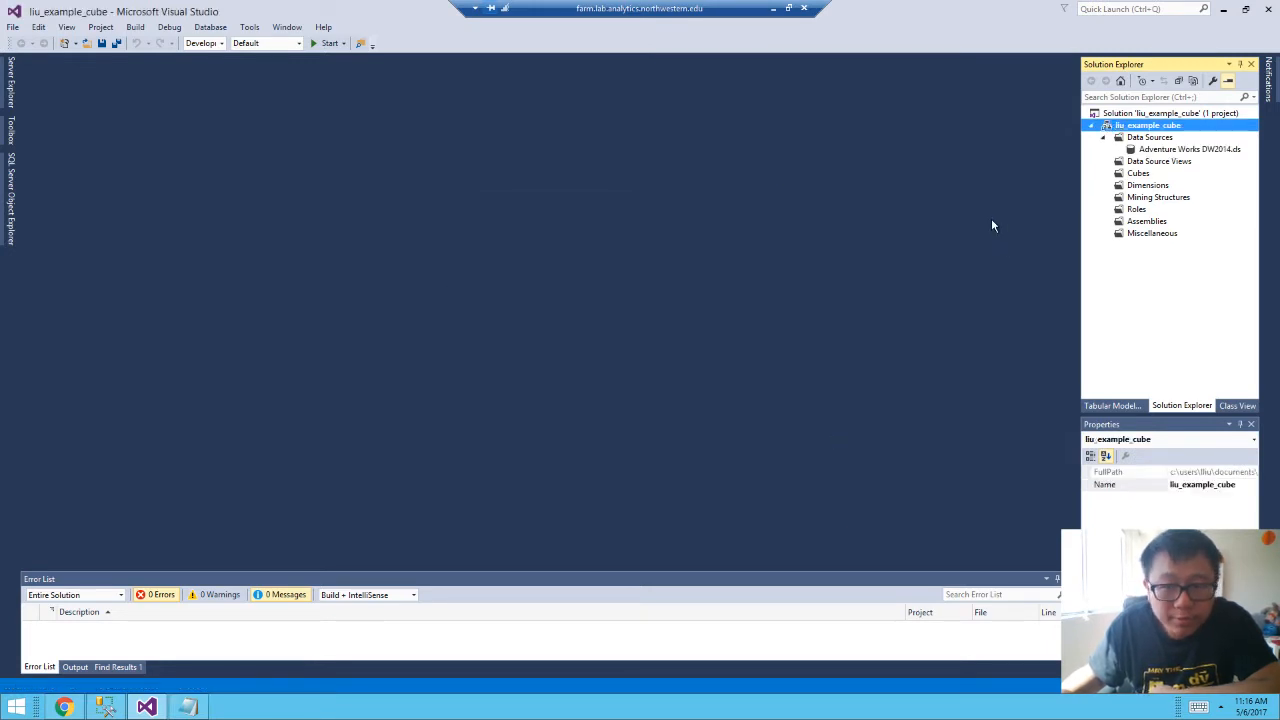
Open the Adventure Works DW2014 data source, review its impersonation information and close it without changes.
double_click(1160, 148)
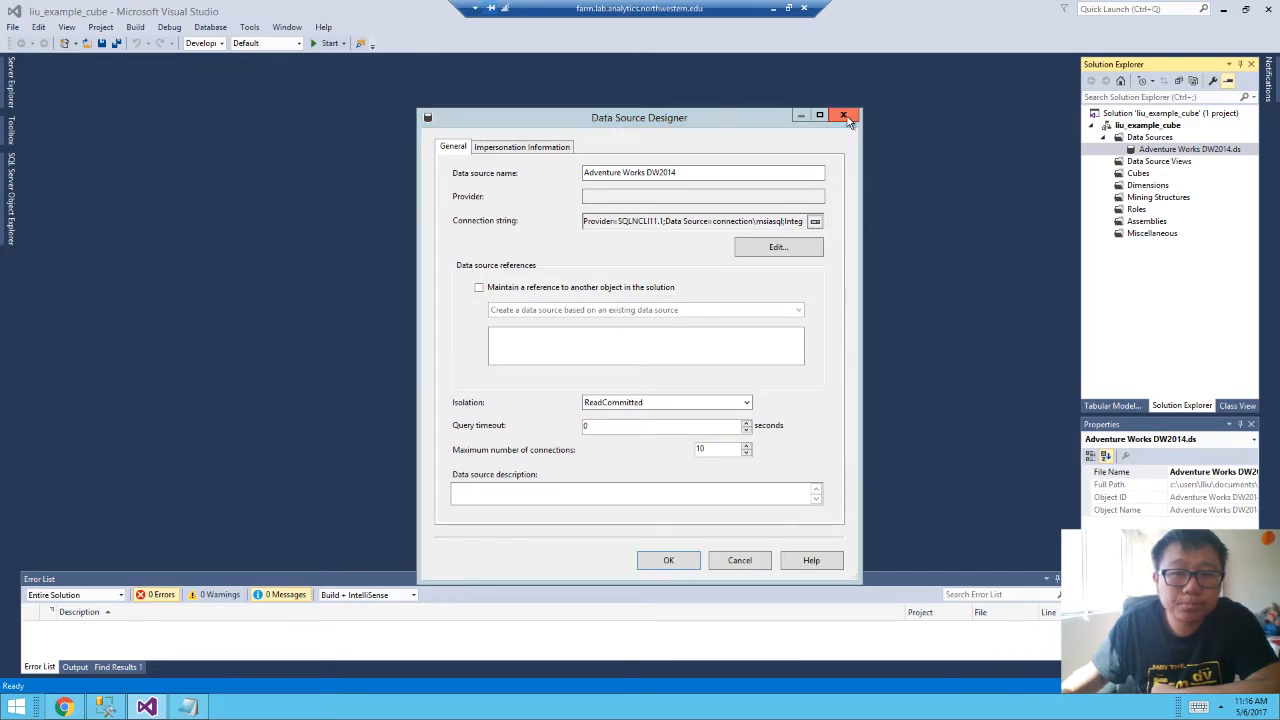
left_click(482, 150)
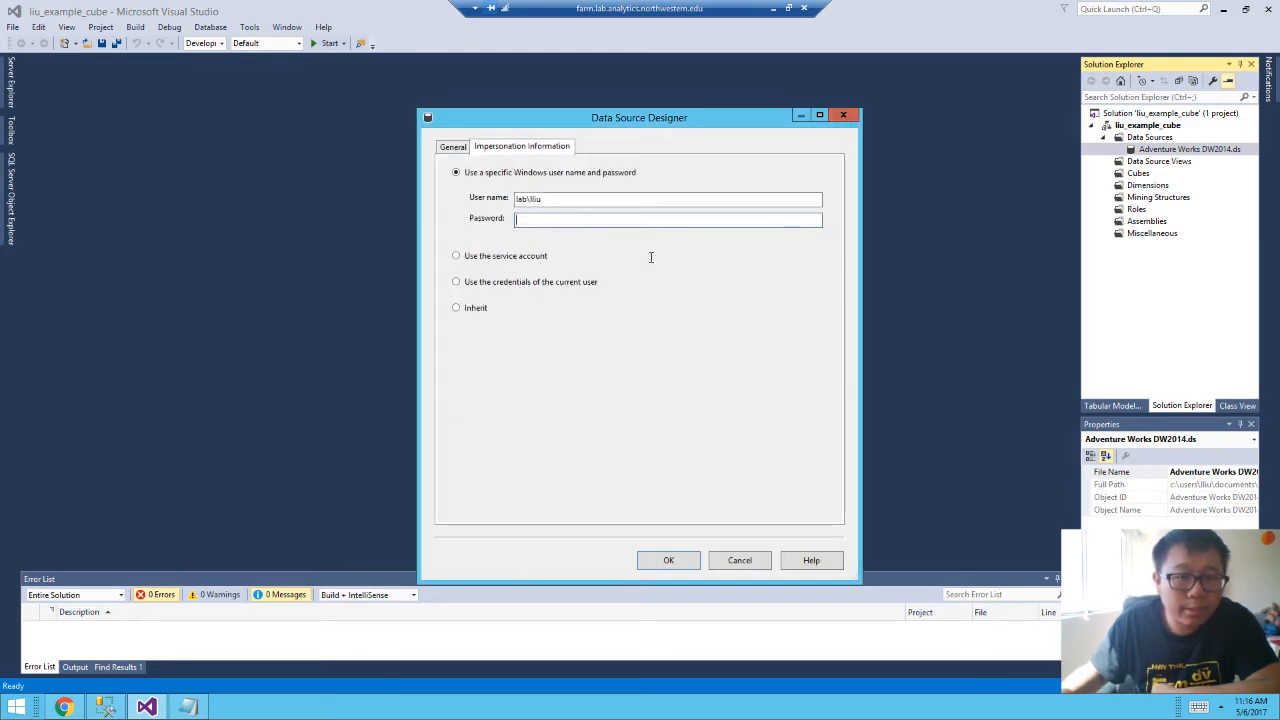
left_click(843, 115)
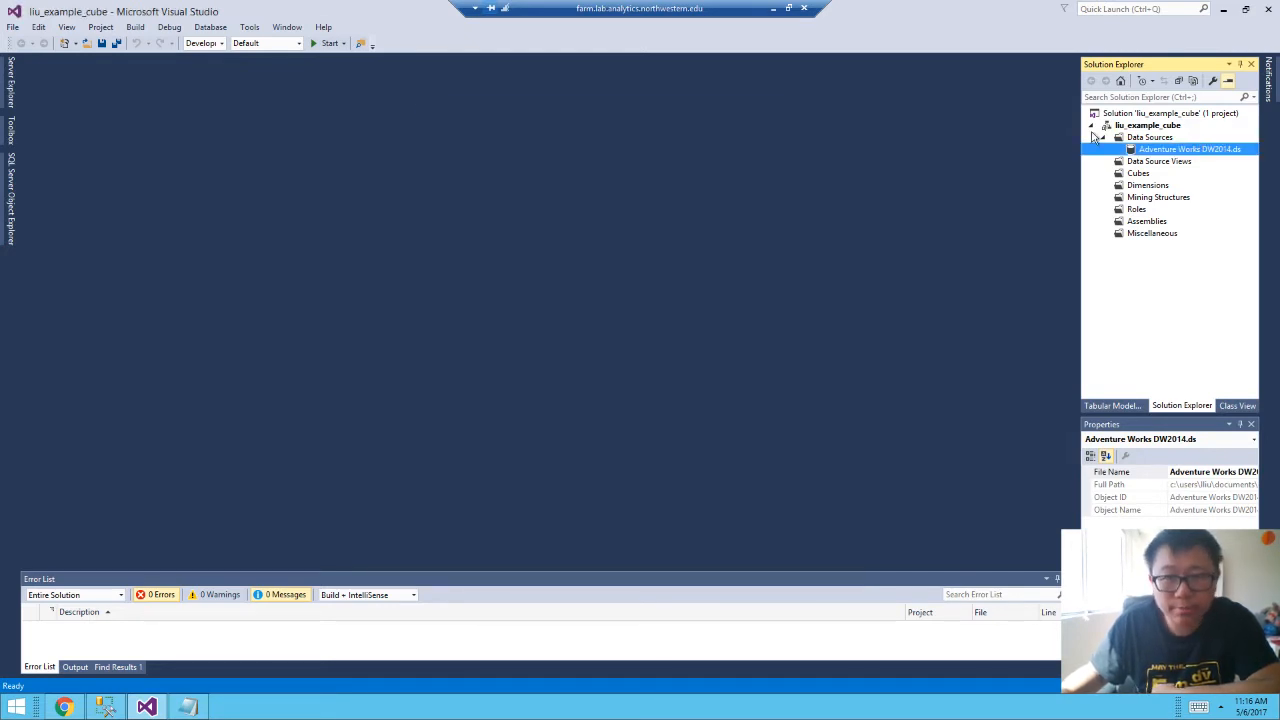
Start a new data source view based on Adventure Works DW2014 and proceed to the selection of tables and views.
left_click(1150, 163)
right_click(1149, 168)
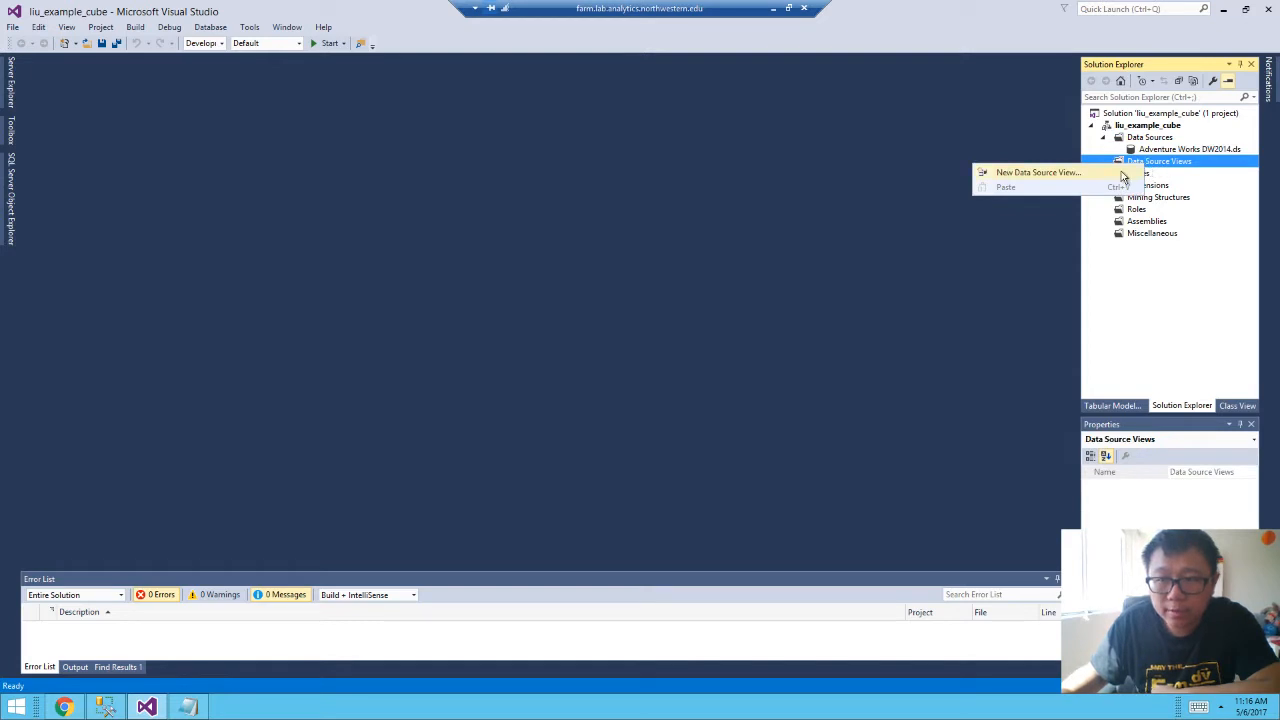
left_click(1123, 174)
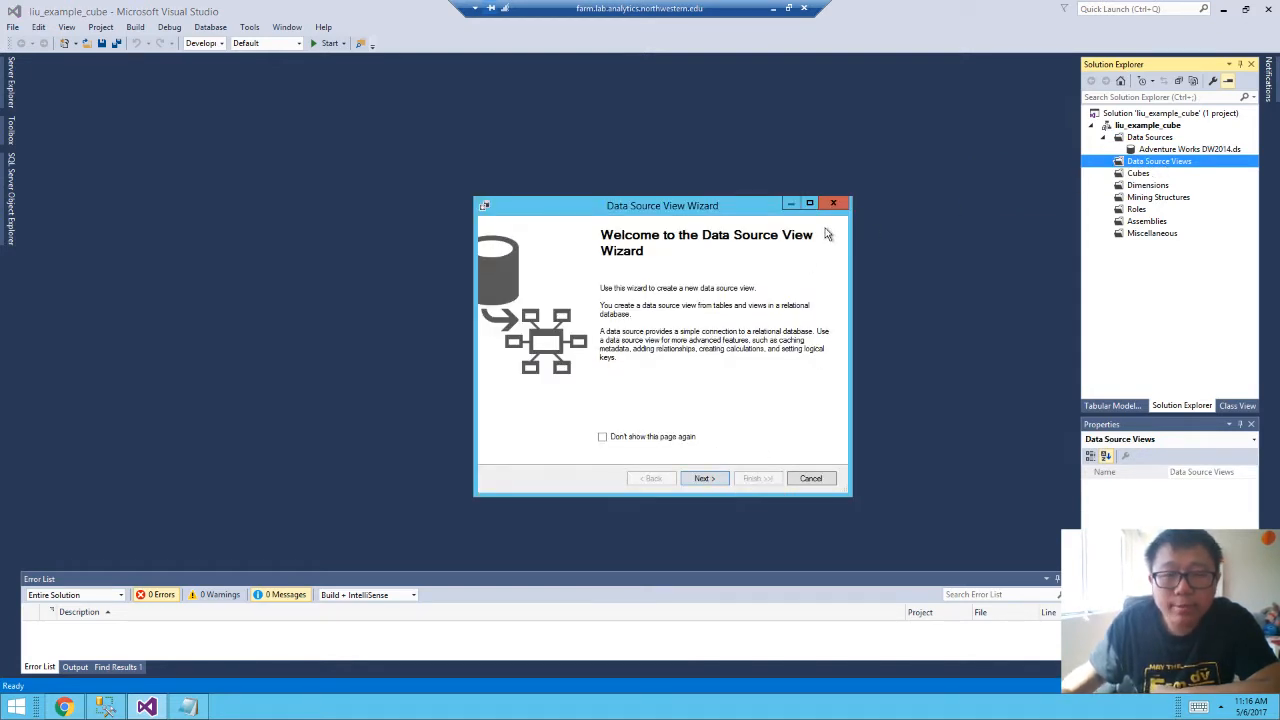
left_click(720, 478)
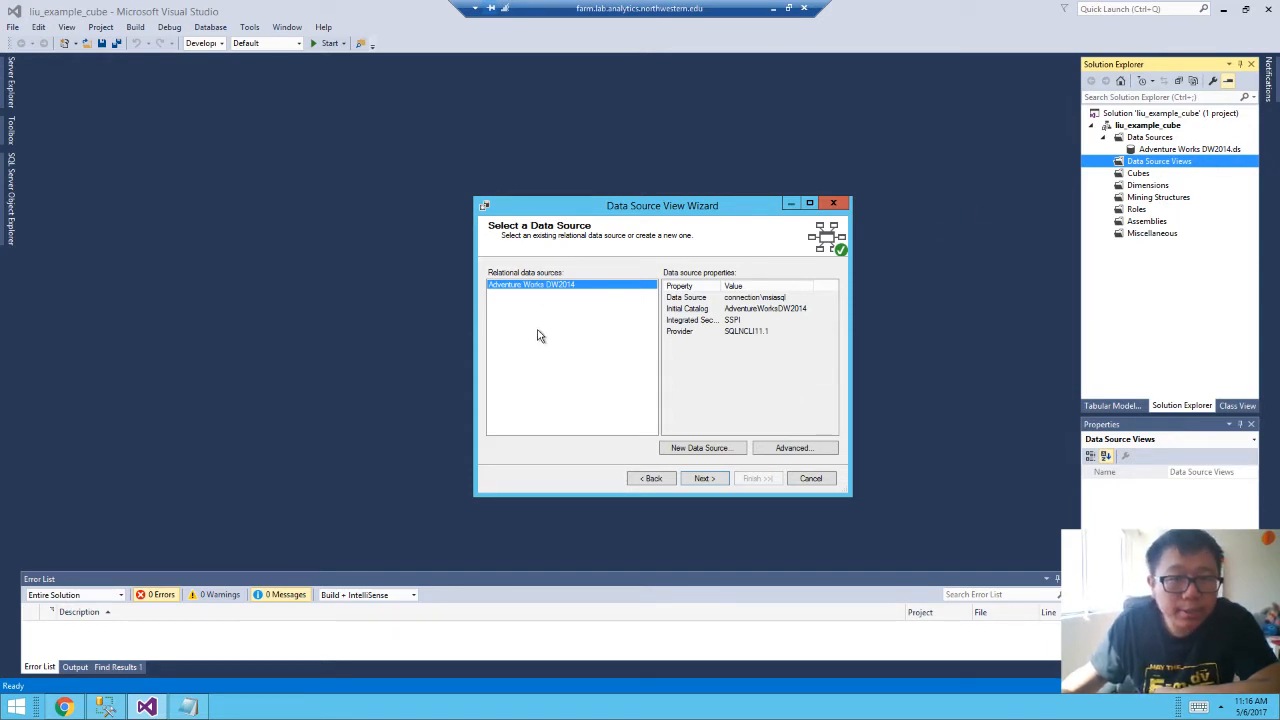
left_click(704, 479)
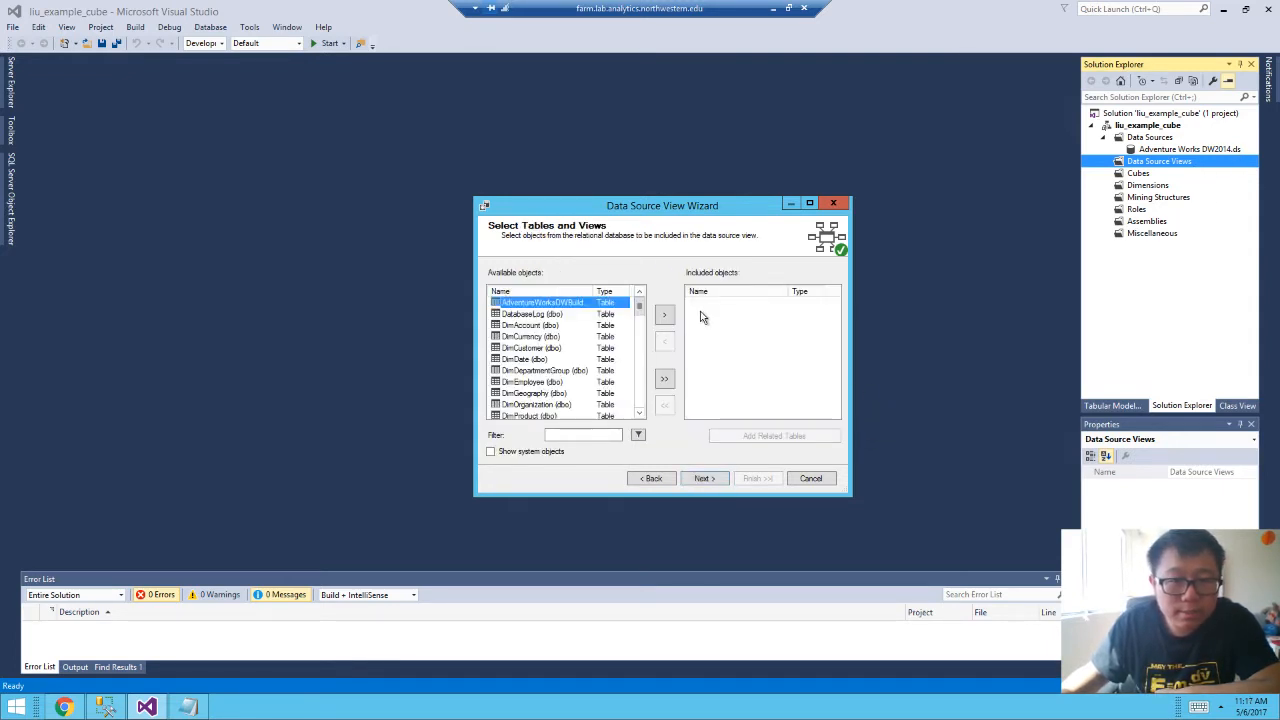
Switch to the cubeinstructions notes in Notepad, snap them to half the screen, read the required tables and return to Visual Studio.
left_click(187, 707)
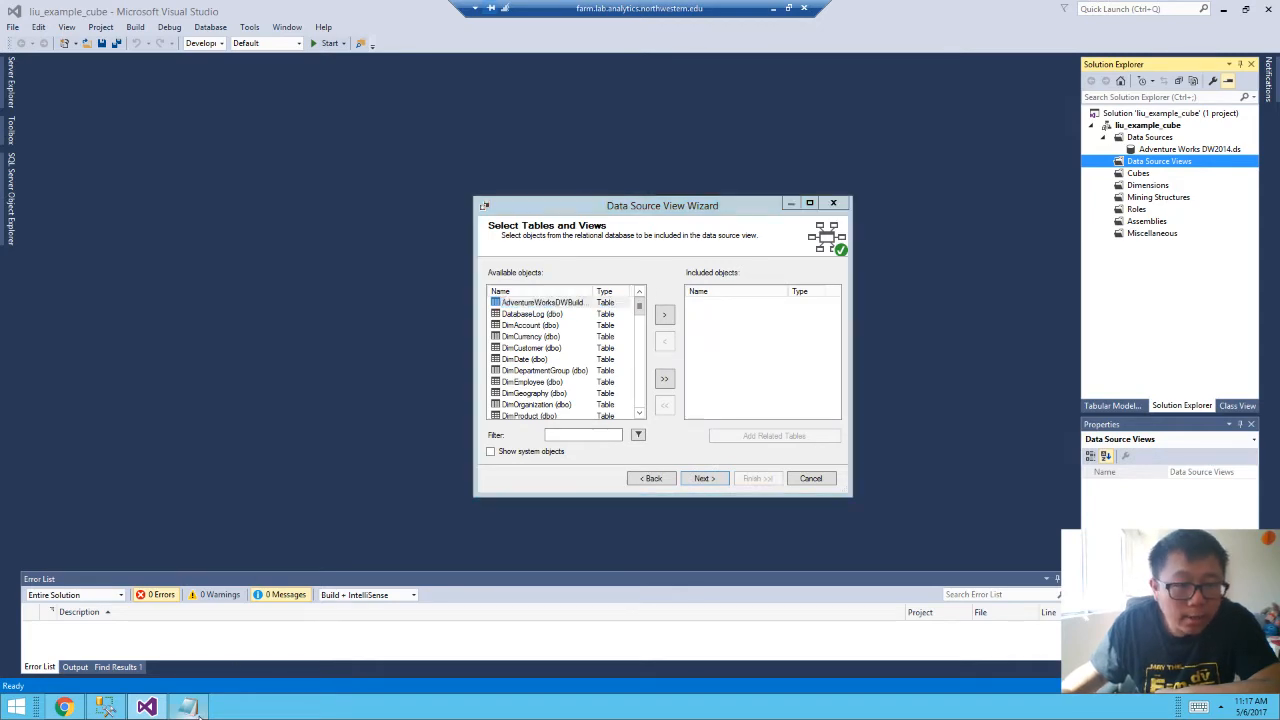
left_click_drag(886, 25, 3, 114)
left_click(663, 220)
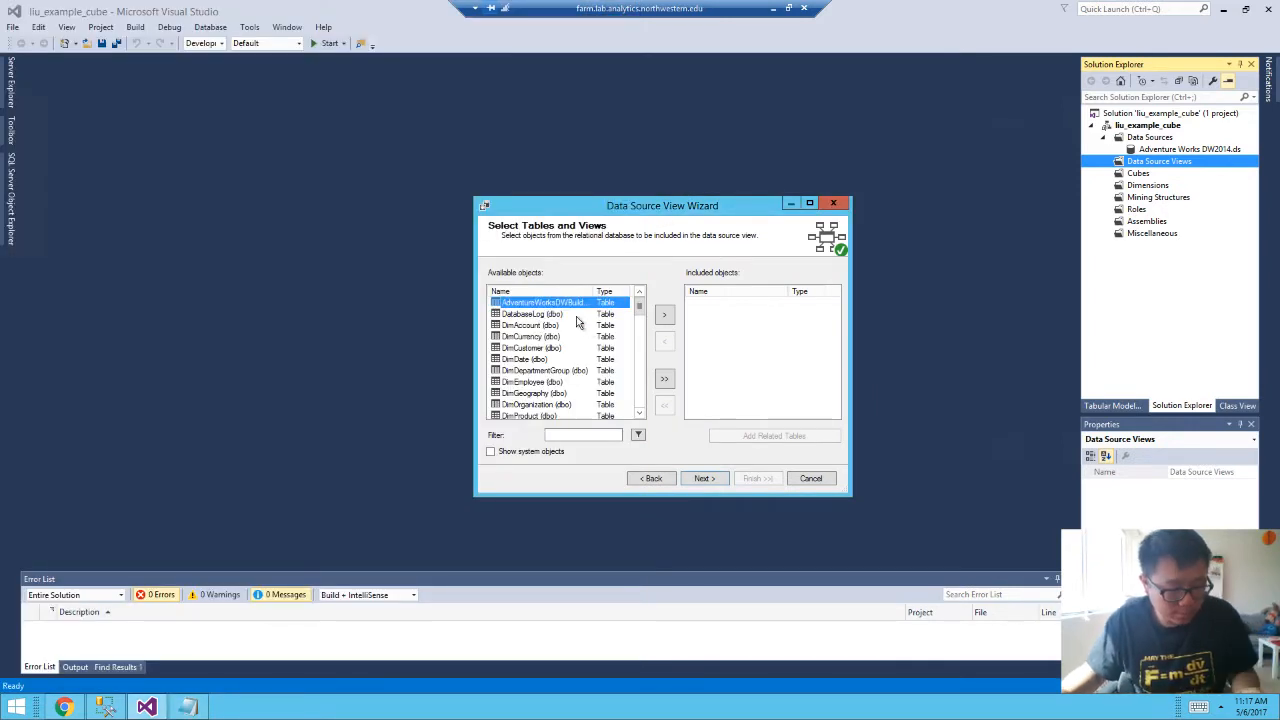
key("alt+Tab")
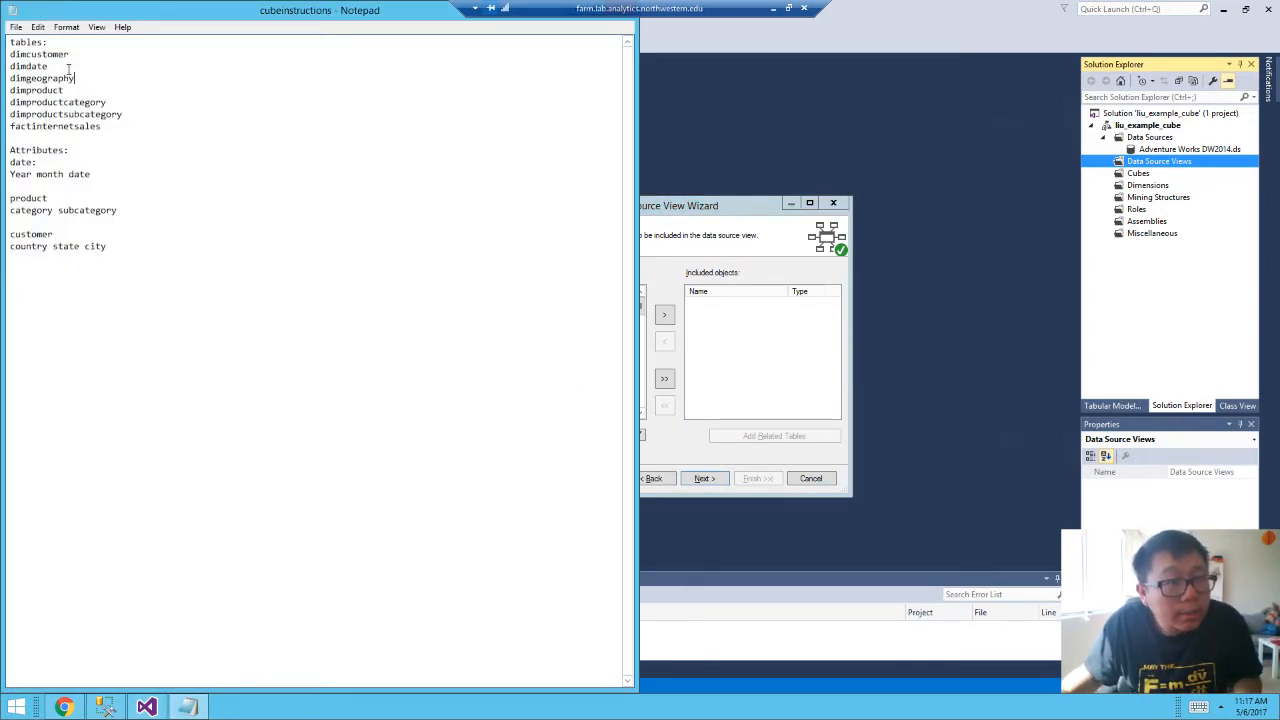
key("alt+Tab")
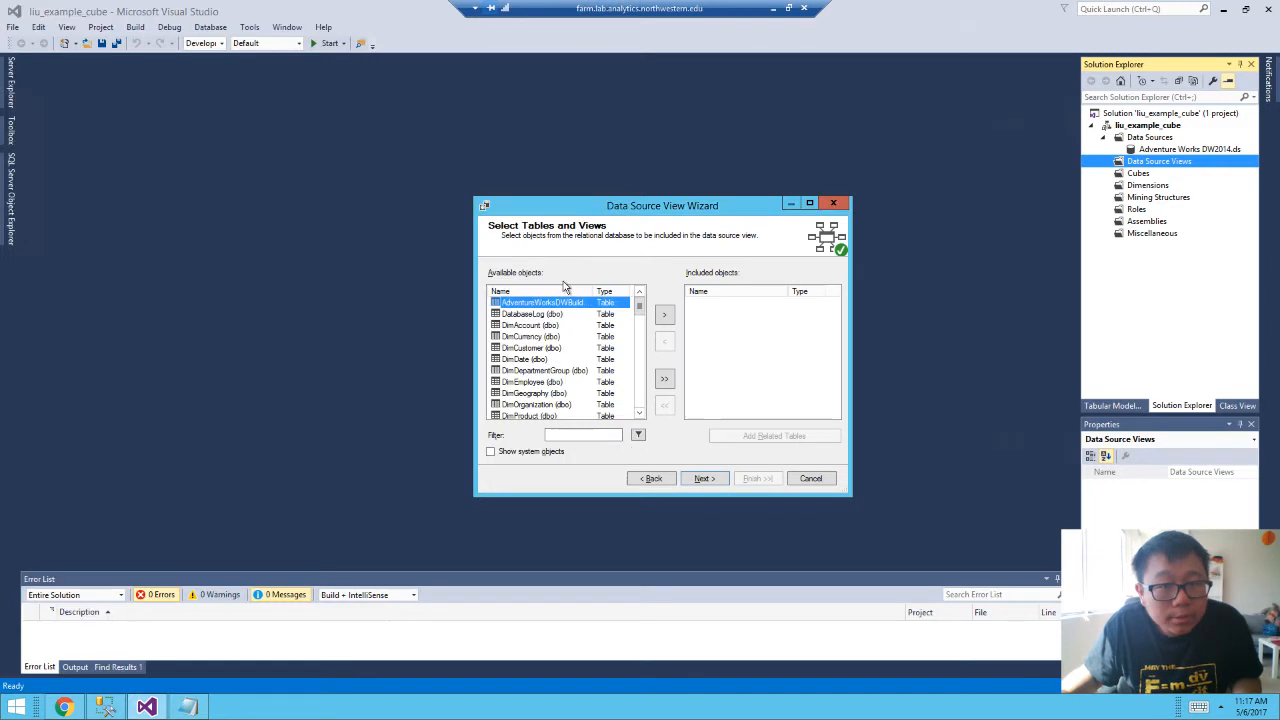
Include the DimCustomer, DimDate and DimGeography tables in the data source view, checking the table list in the cubeinstructions notes.
left_click(555, 349)
left_click(664, 316)
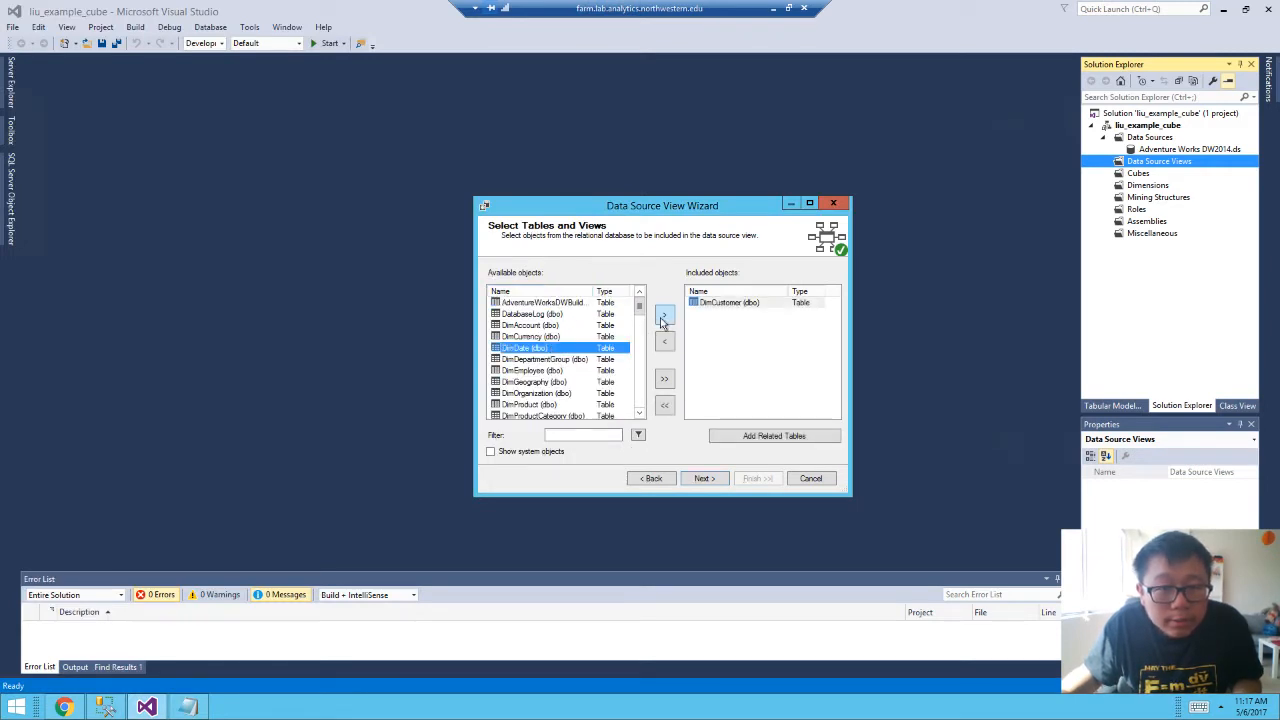
double_click(548, 350)
key("alt+Tab")
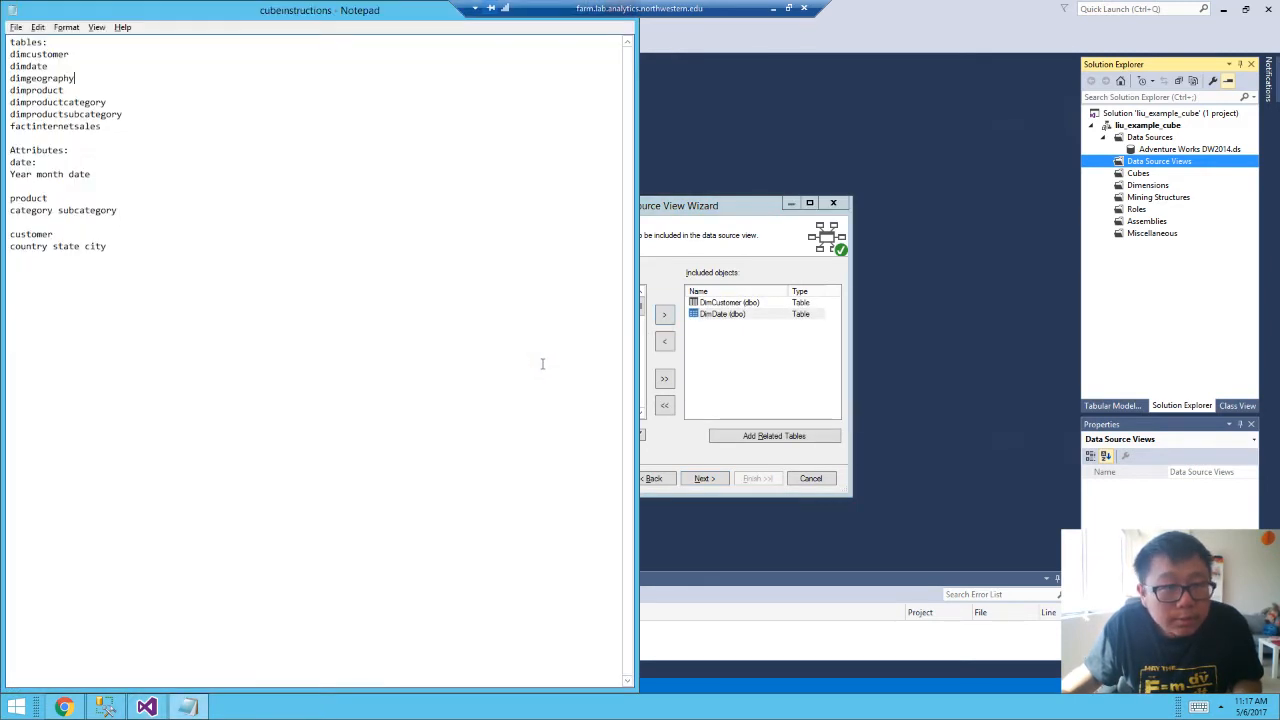
key("alt+Tab")
left_click(545, 362)
left_click(555, 381)
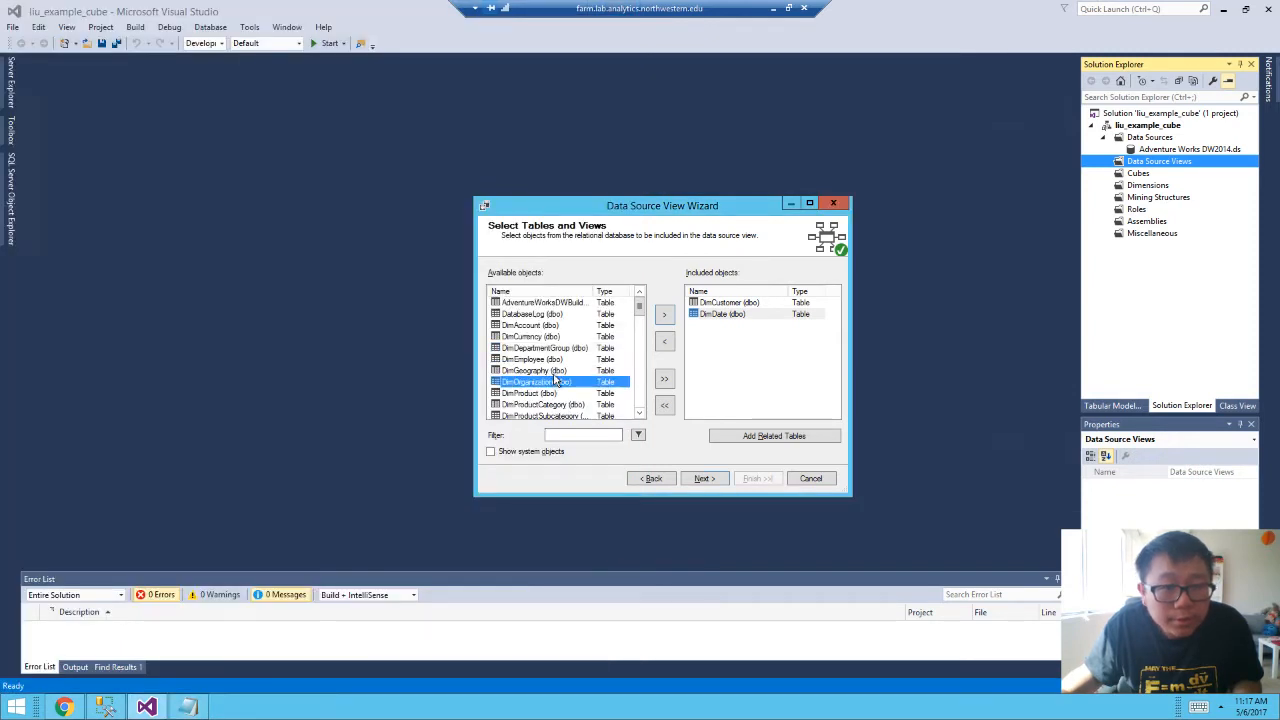
left_click(556, 372)
left_click(664, 315)
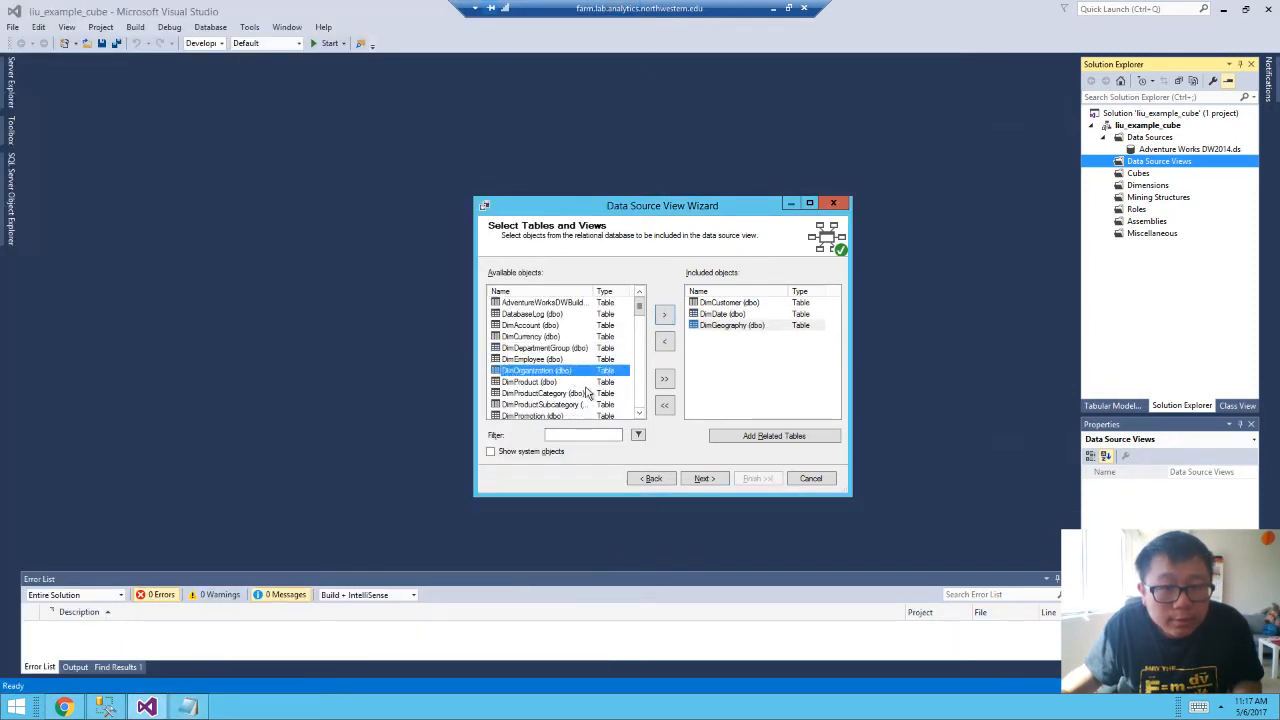
Include the DimProduct, DimProductCategory and DimProductSubcategory tables in the data source view, checking them against the cubeinstructions notes.
left_click(572, 382)
left_click(664, 315)
left_click(552, 385)
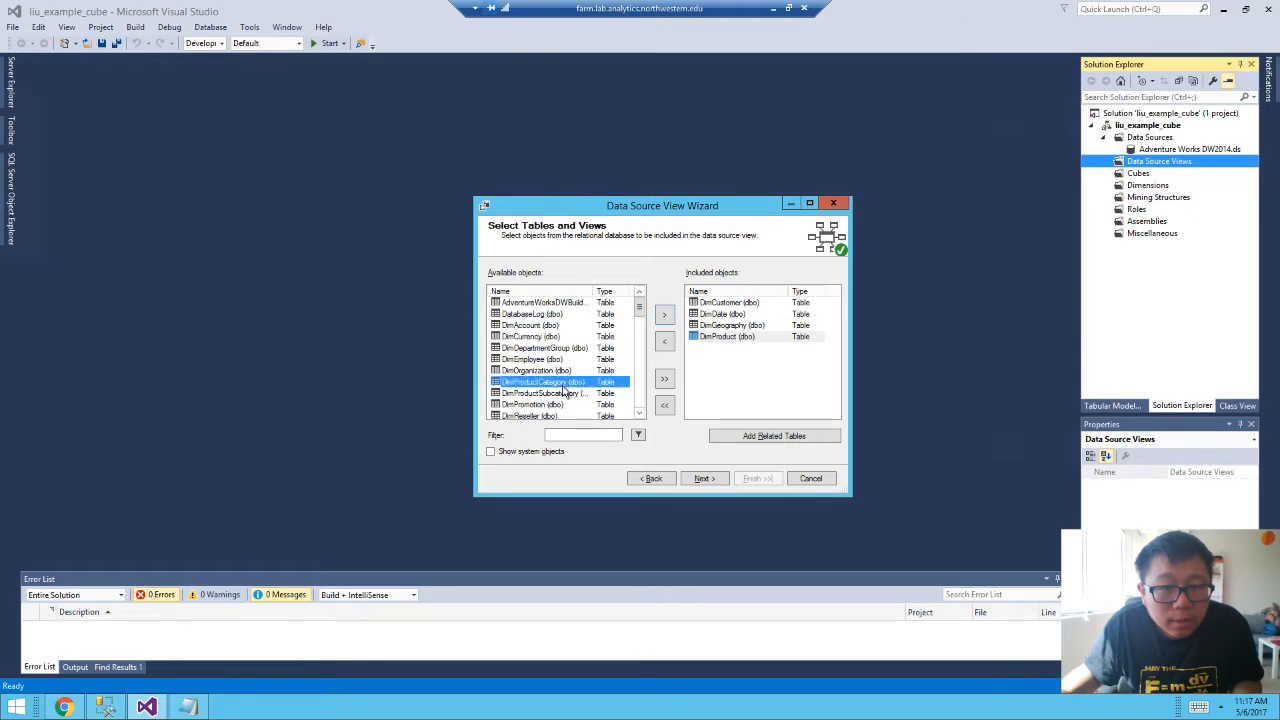
key("alt+Tab")
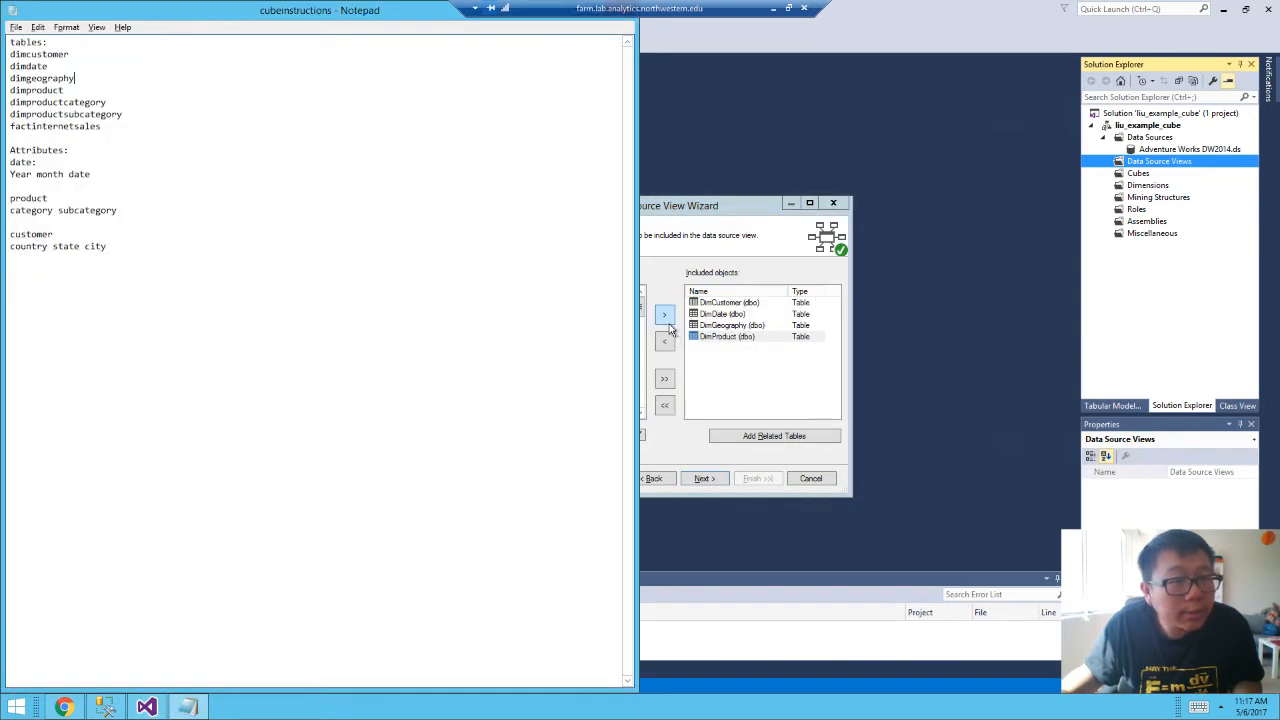
key("alt+Tab")
left_click(666, 318)
left_click(558, 382)
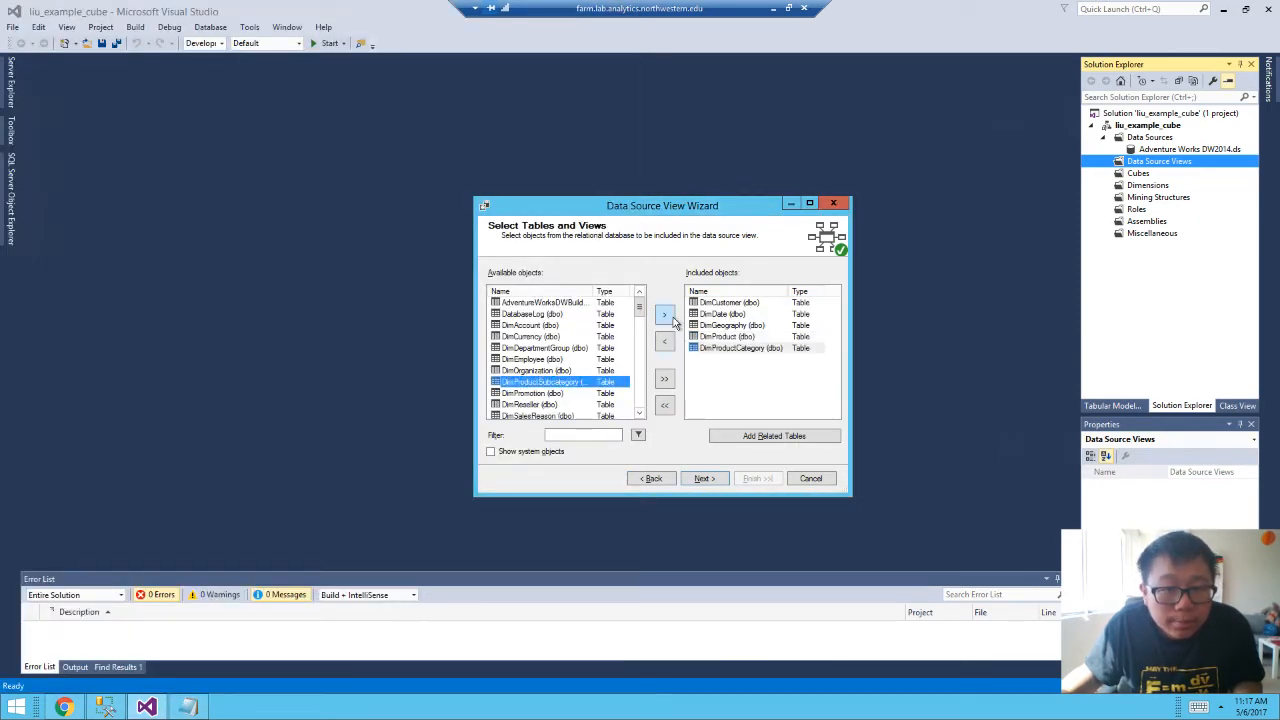
left_click(666, 317)
key("alt+Tab")
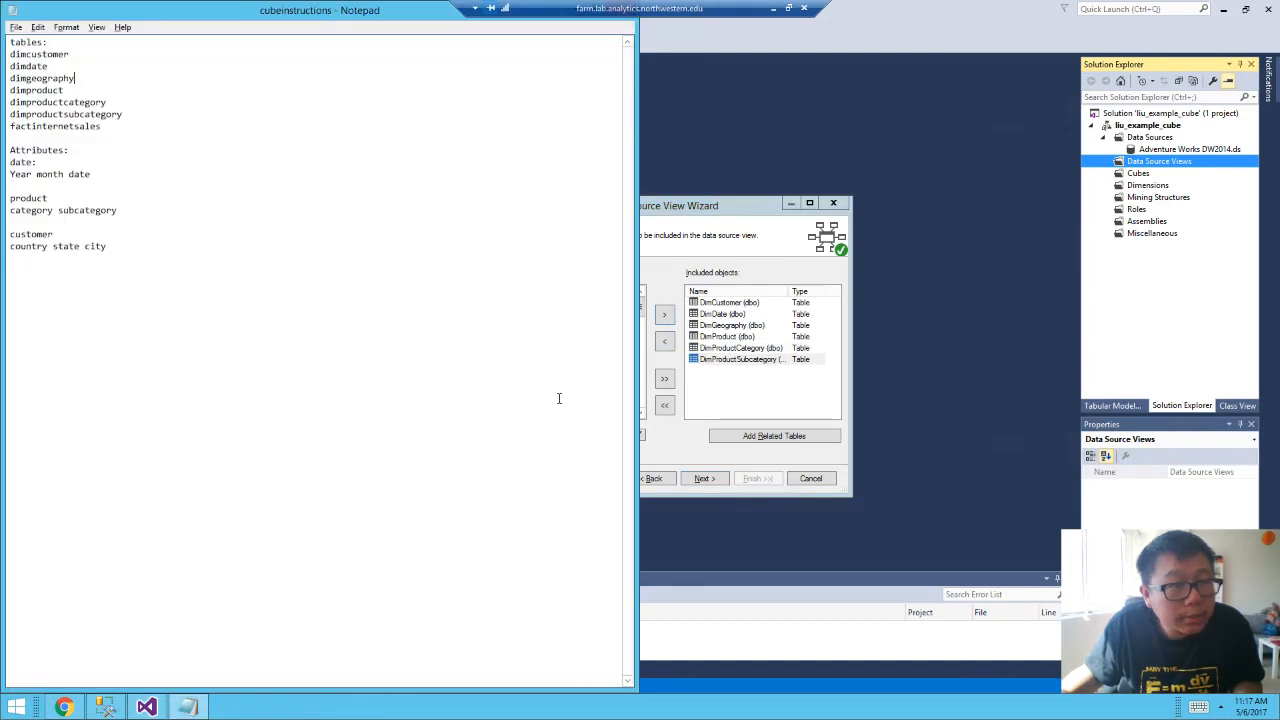
key("alt+Tab")
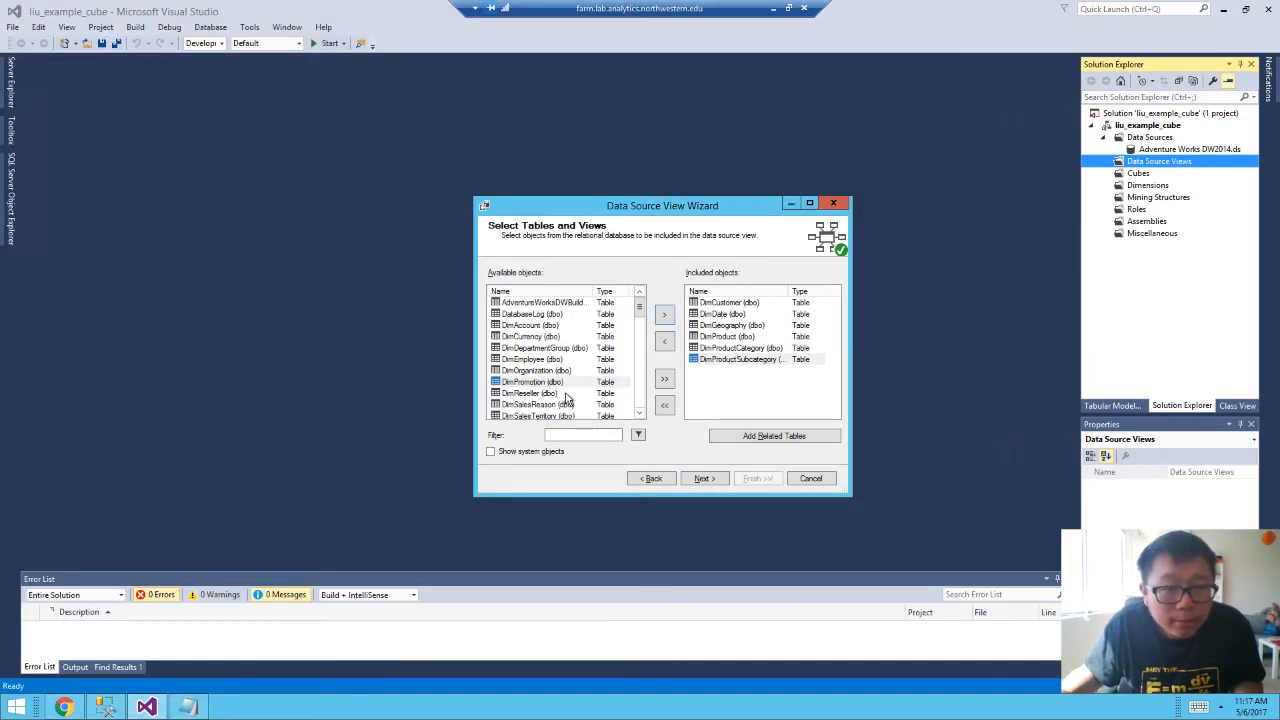
Include the FactInternetSales table in the data source view, checking the table list in the cubeinstructions notes.
left_click(564, 384)
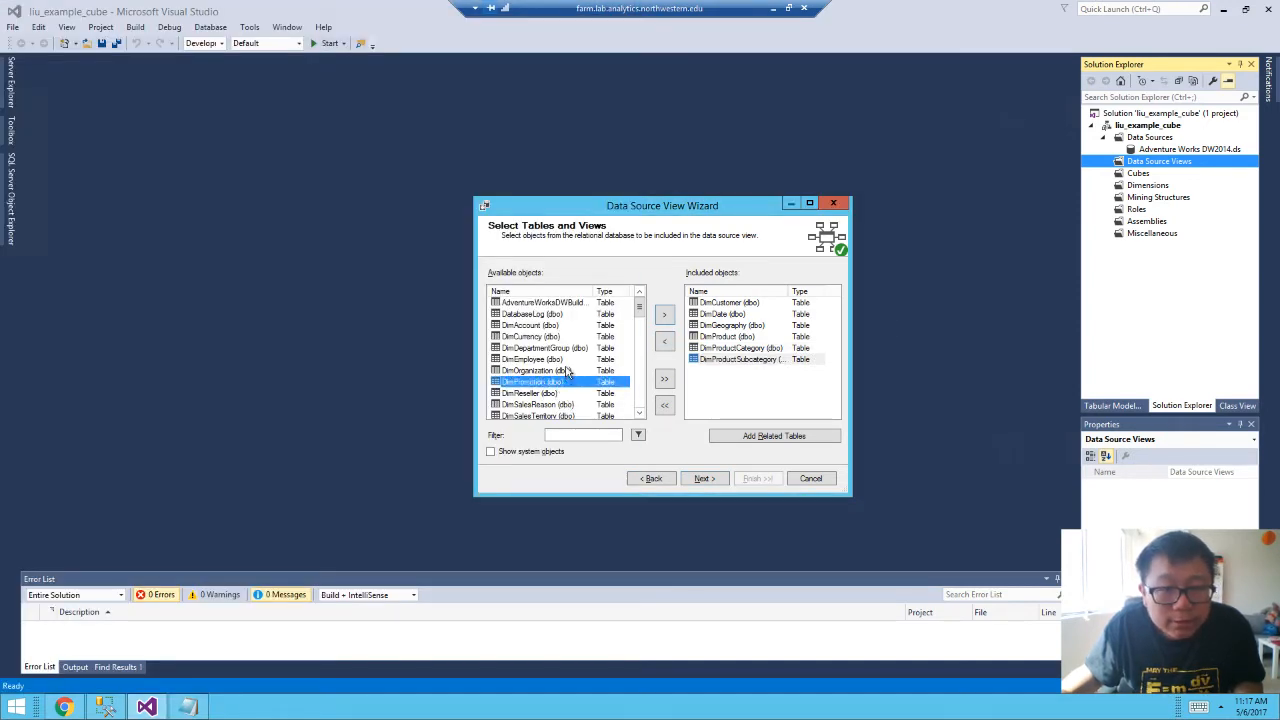
scroll(566, 372, "down", 4)
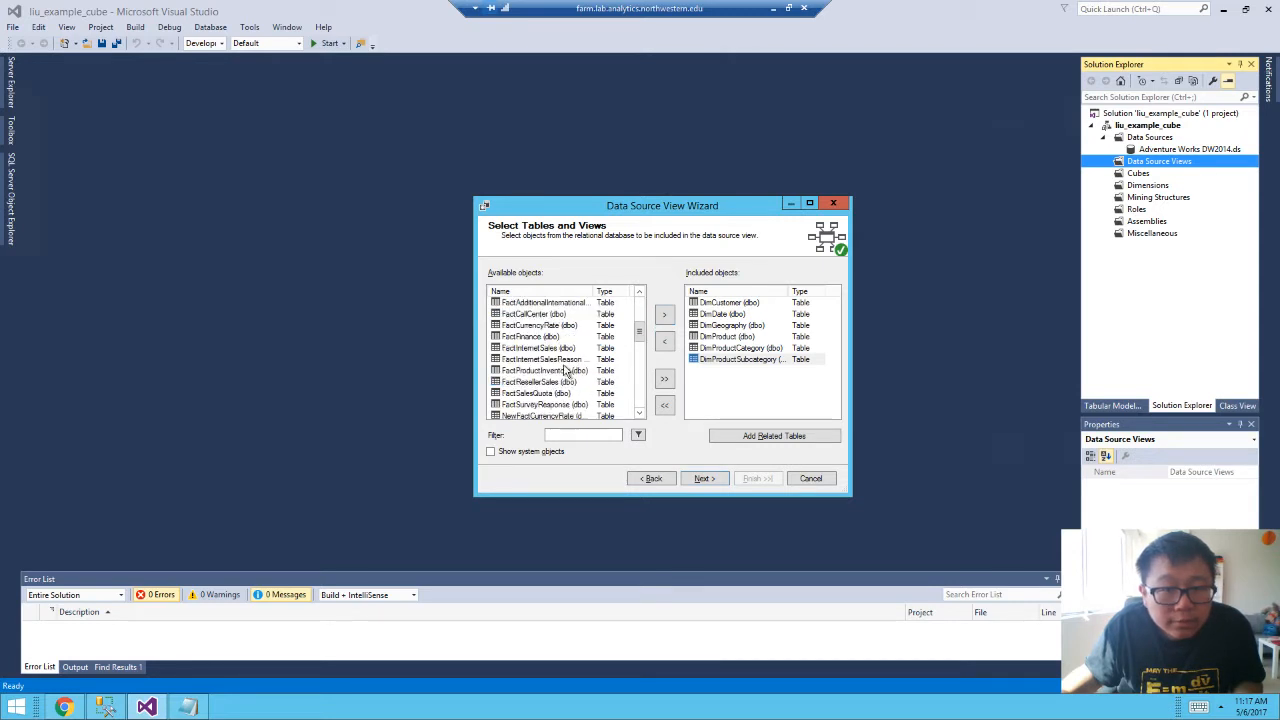
left_click(566, 349)
left_click(664, 315)
key("alt+Tab")
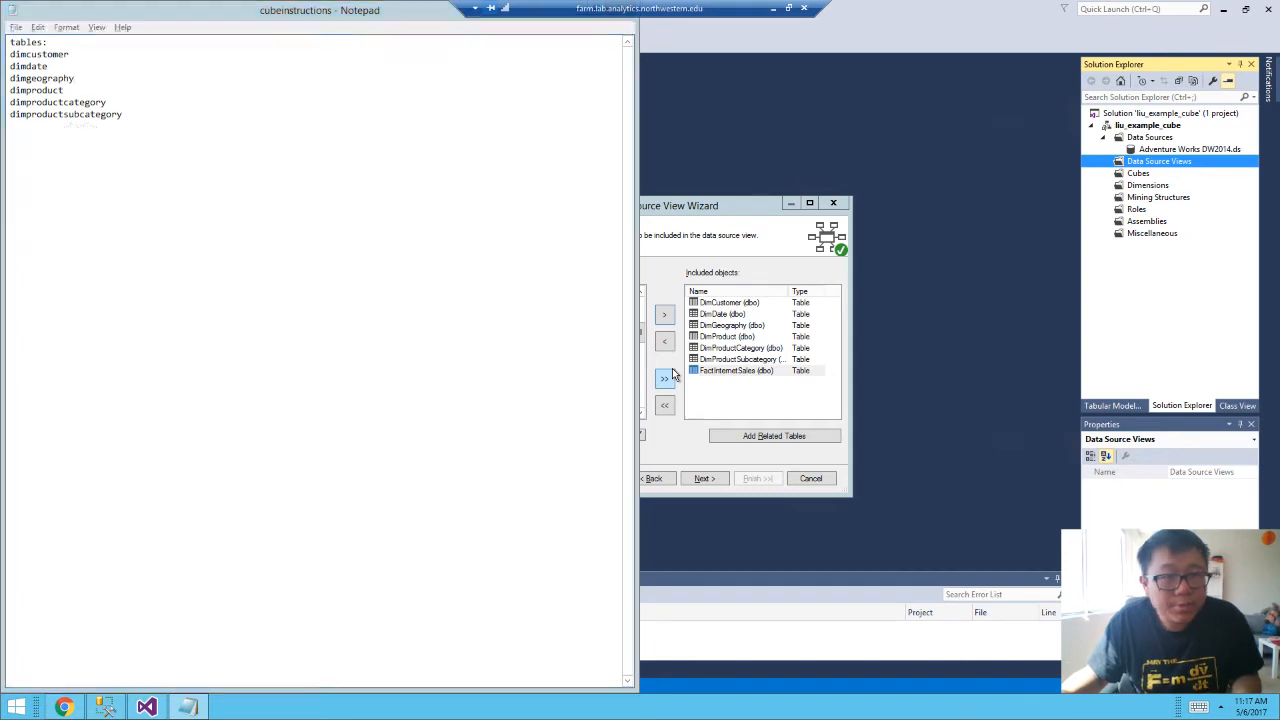
key("alt+Tab")
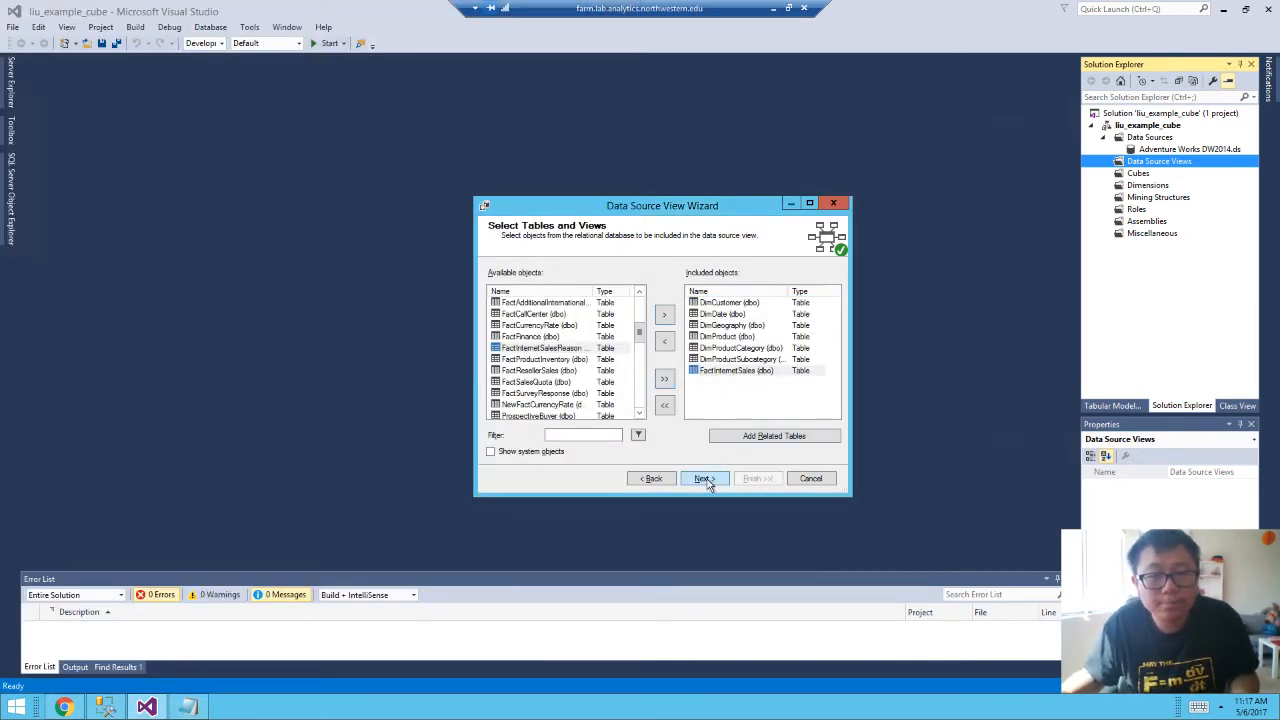
Check the cubeinstructions notes once more and finish the data source view under the name Adventure Works DW2014.
key("alt+Tab")
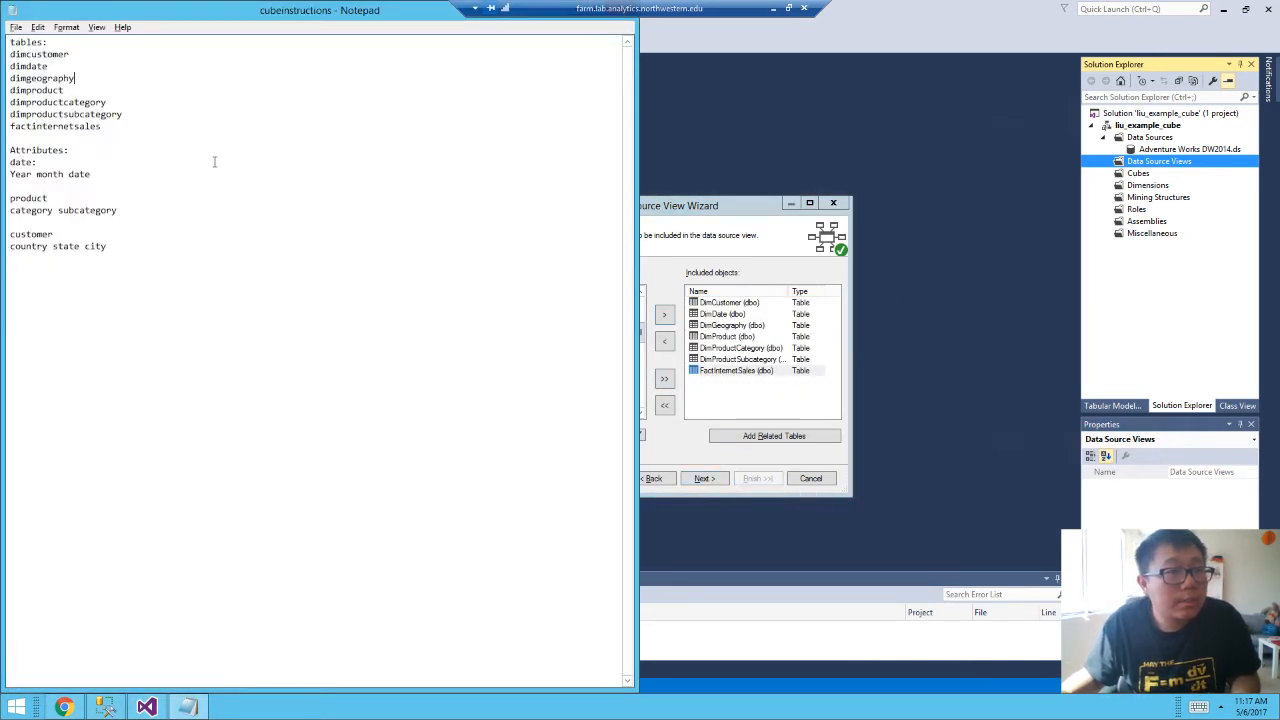
key("alt+Tab")
left_click(699, 478)
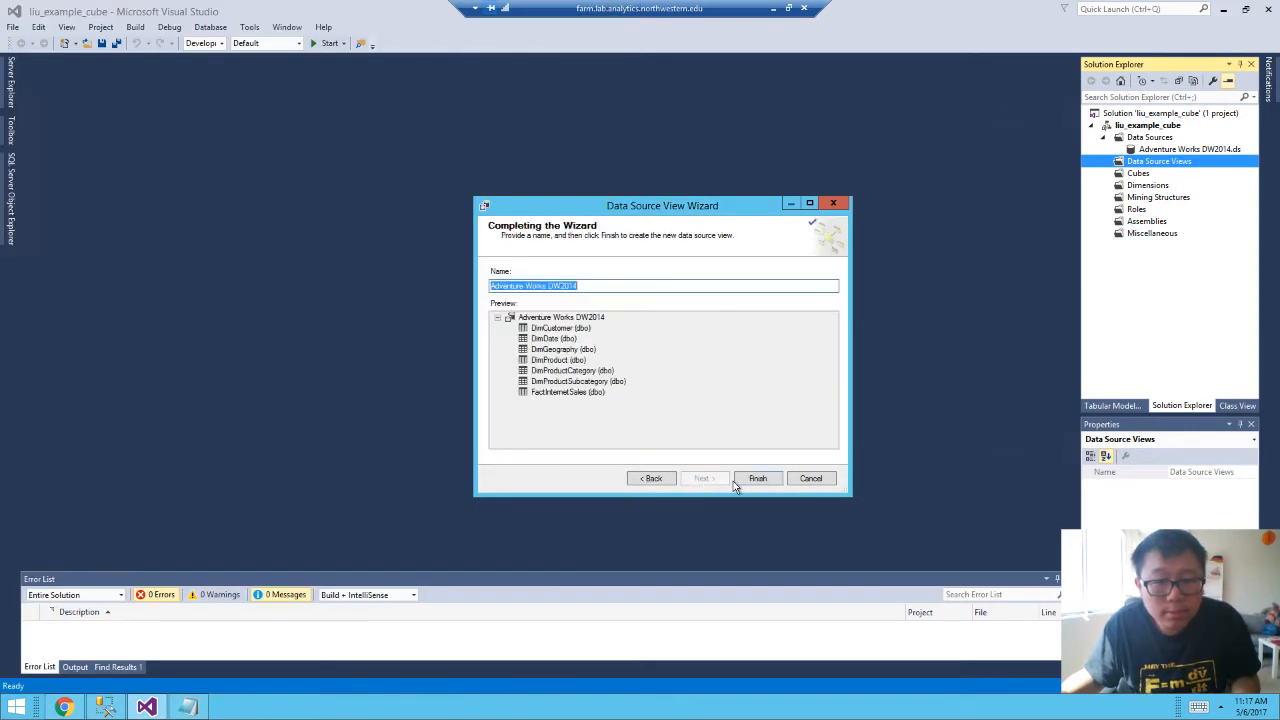
left_click(758, 478)
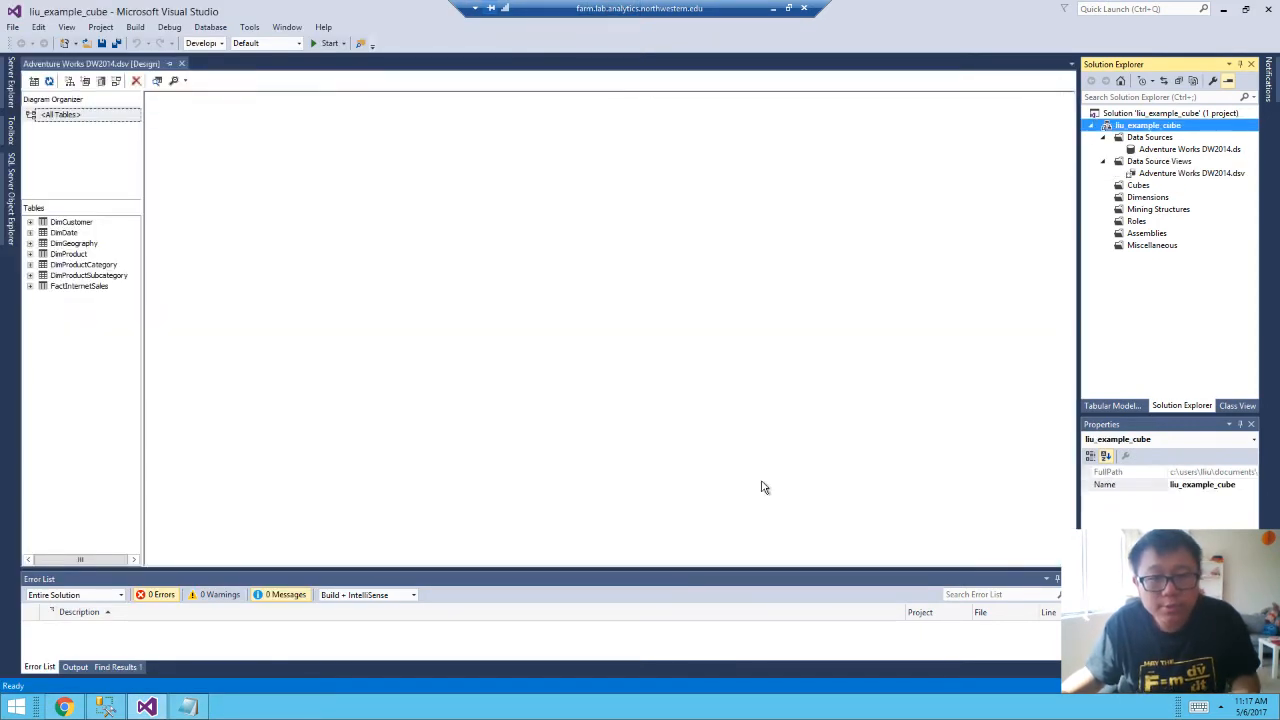
Rearrange the diagram with DimDate to the left of FactInternetSales, and DimCustomer and DimGeography side by side to its right.
right_click(781, 212)
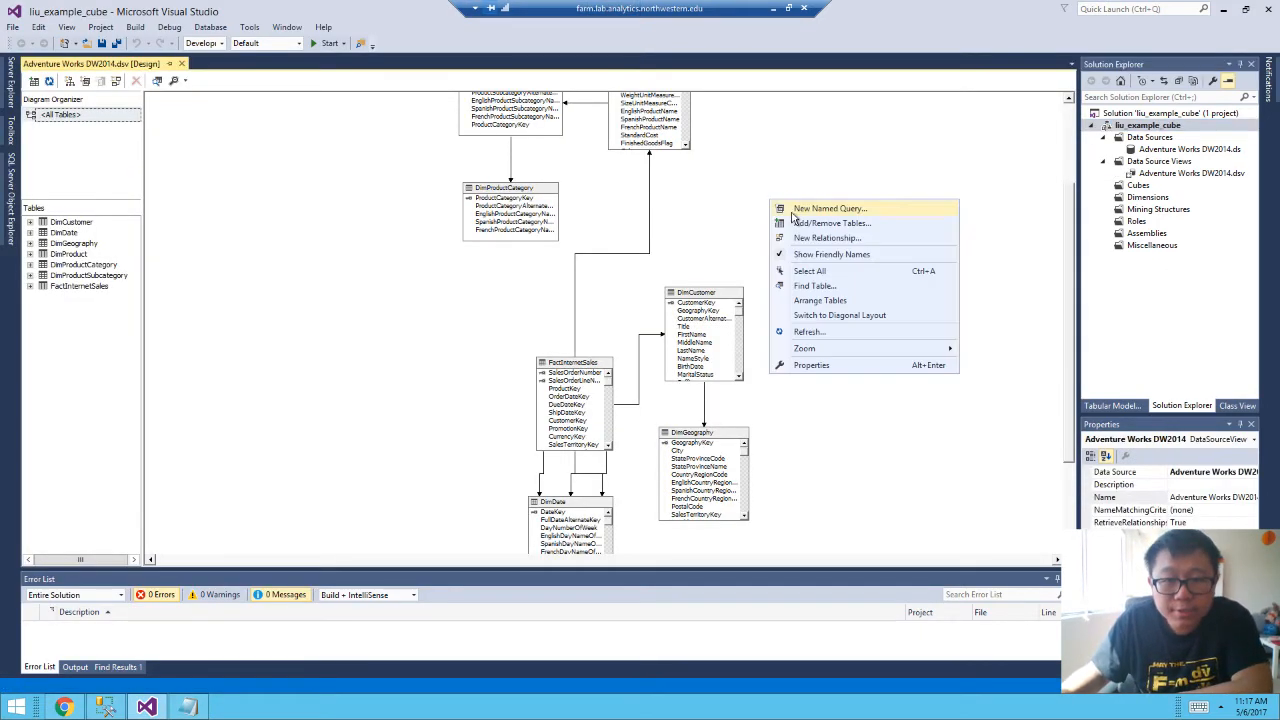
left_click(700, 282)
scroll(750, 262, "down", 6)
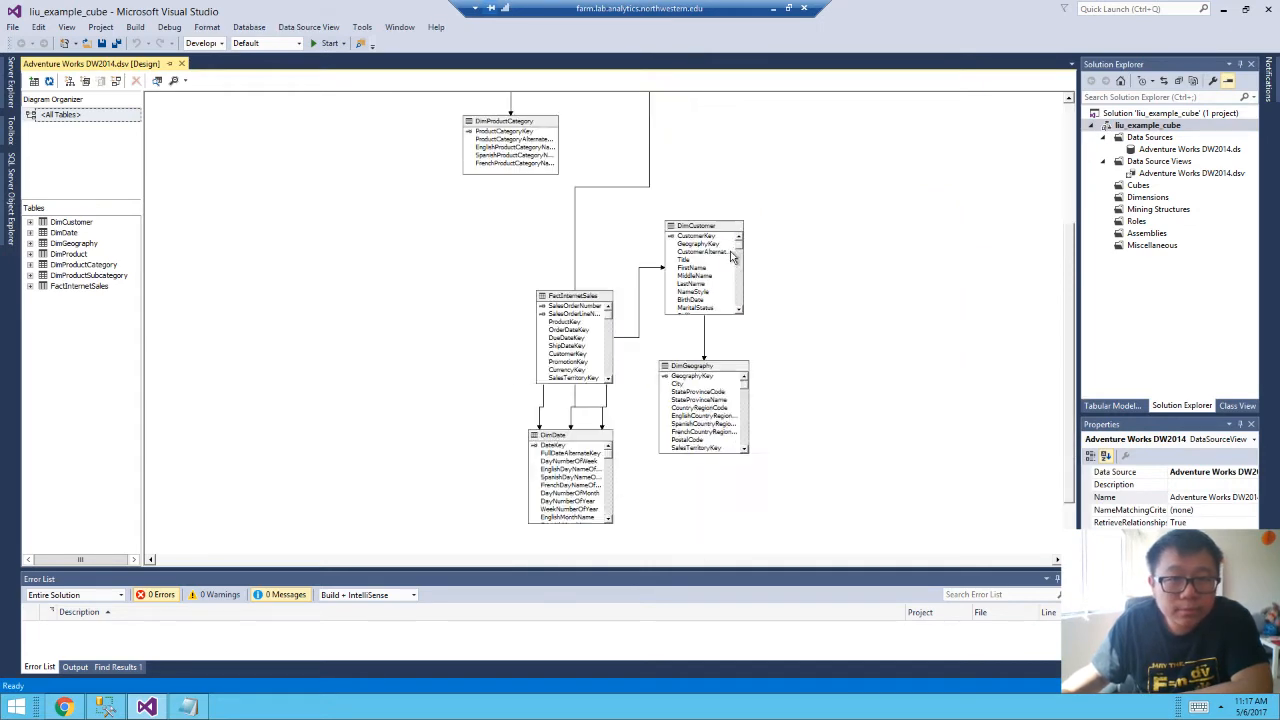
scroll(781, 272, "up", 6)
scroll(783, 280, "down", 3)
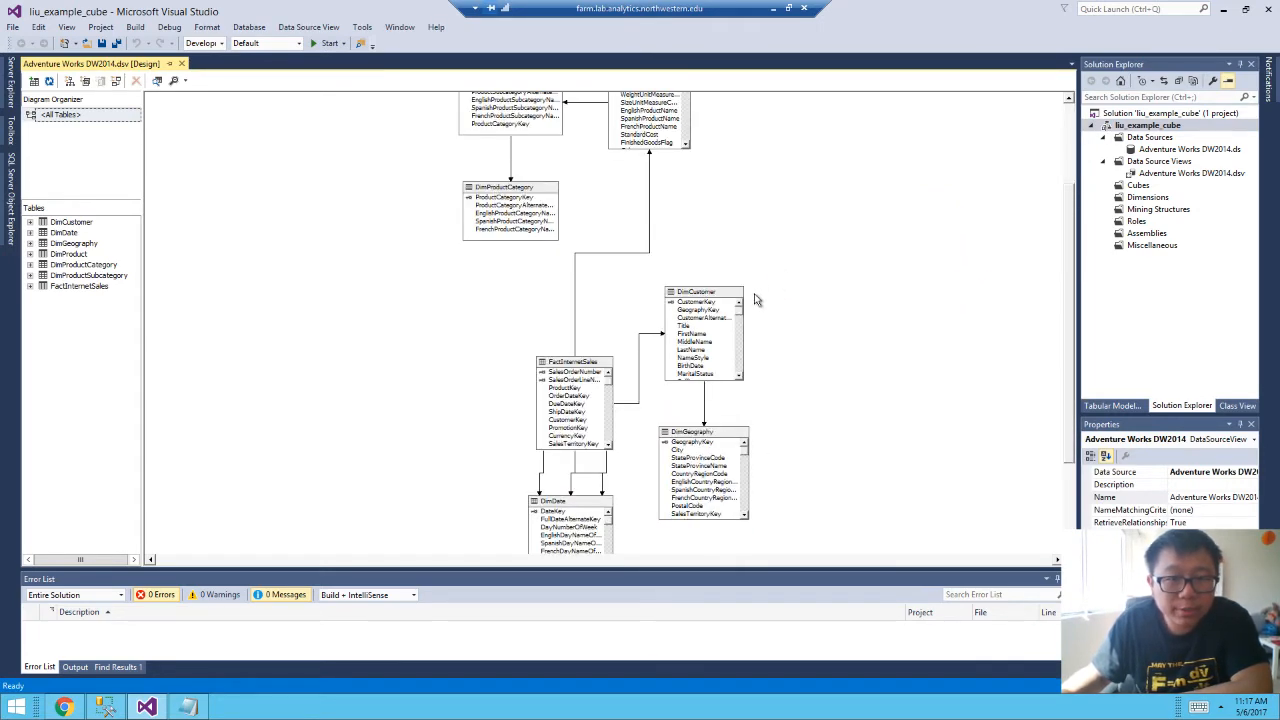
left_click_drag(557, 503, 333, 379)
left_click_drag(584, 372, 595, 328)
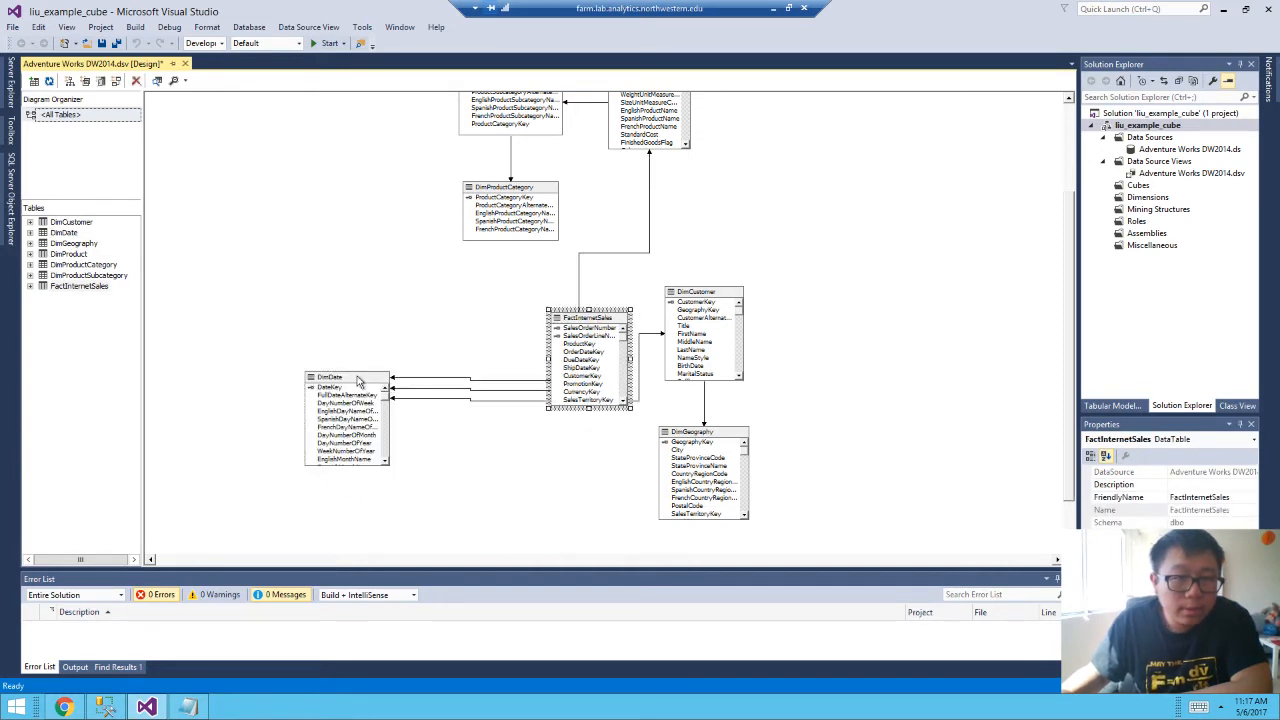
left_click_drag(362, 380, 372, 318)
left_click_drag(706, 297, 879, 302)
left_click_drag(720, 436, 967, 300)
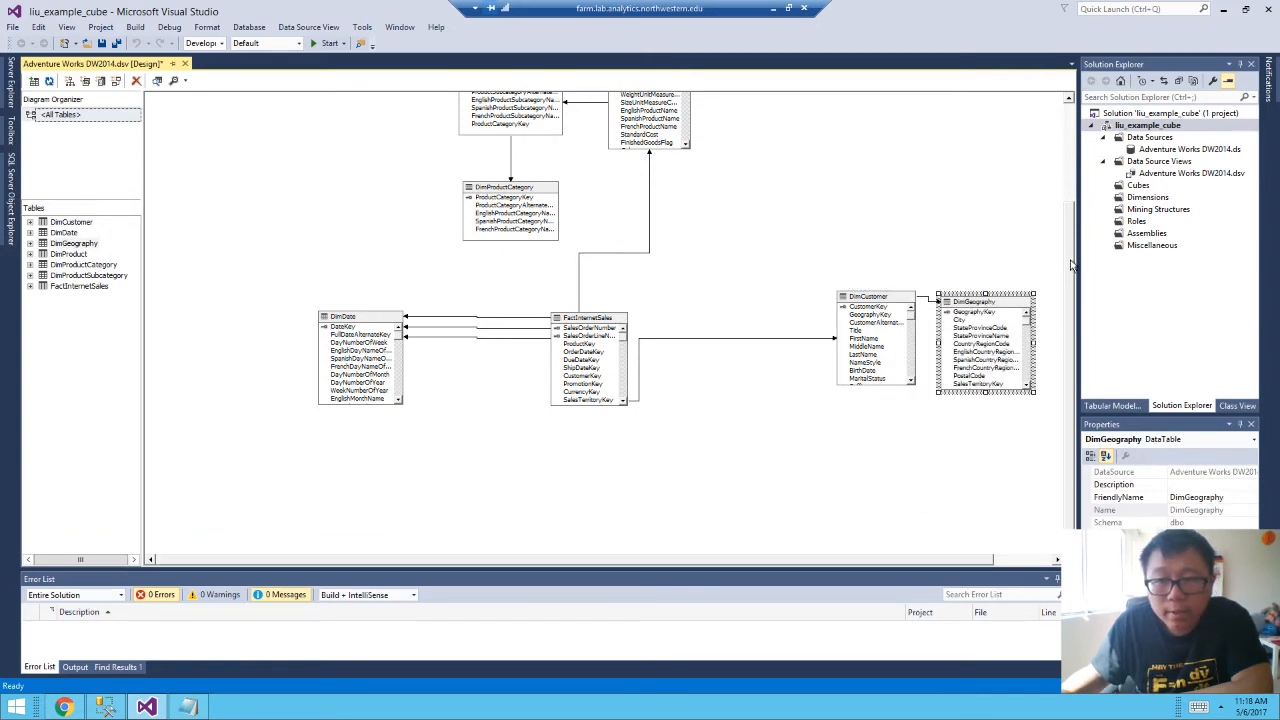
Move DimProduct closer above FactInternetSales and line up DimProductSubcategory and DimProductCategory to the right of DimProduct.
left_click_drag(1071, 265, 1069, 205)
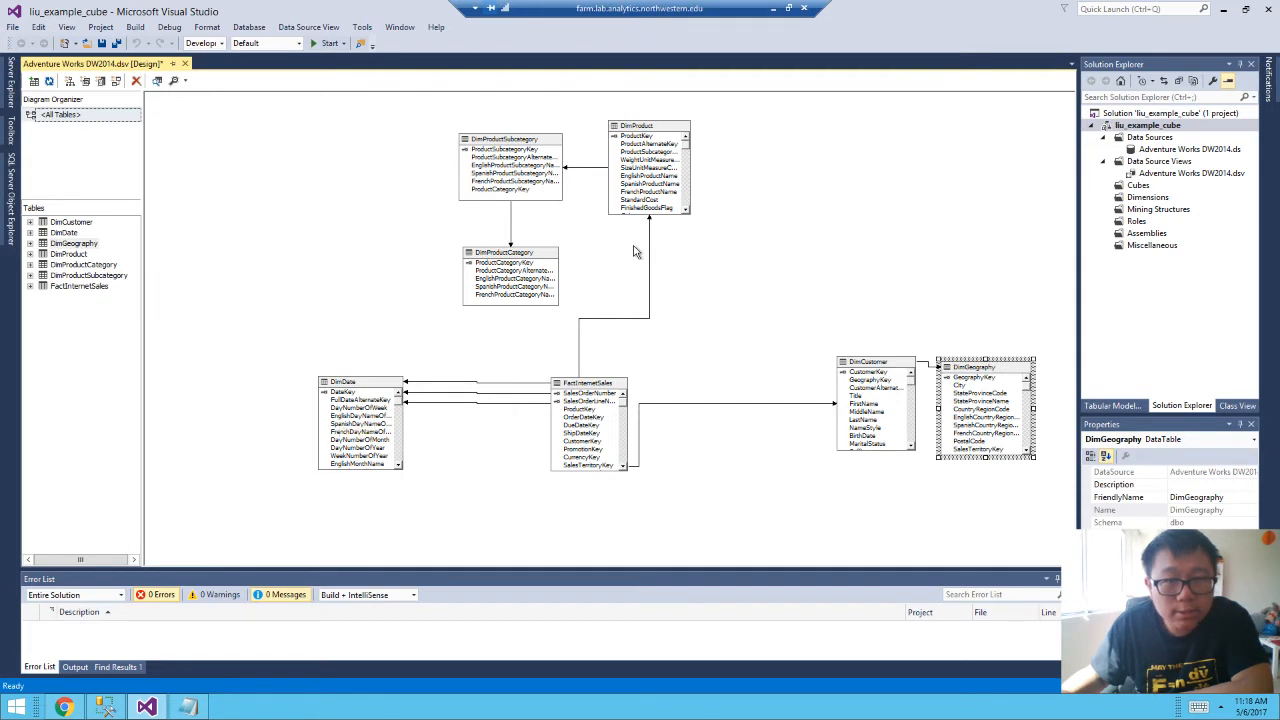
left_click_drag(643, 128, 652, 229)
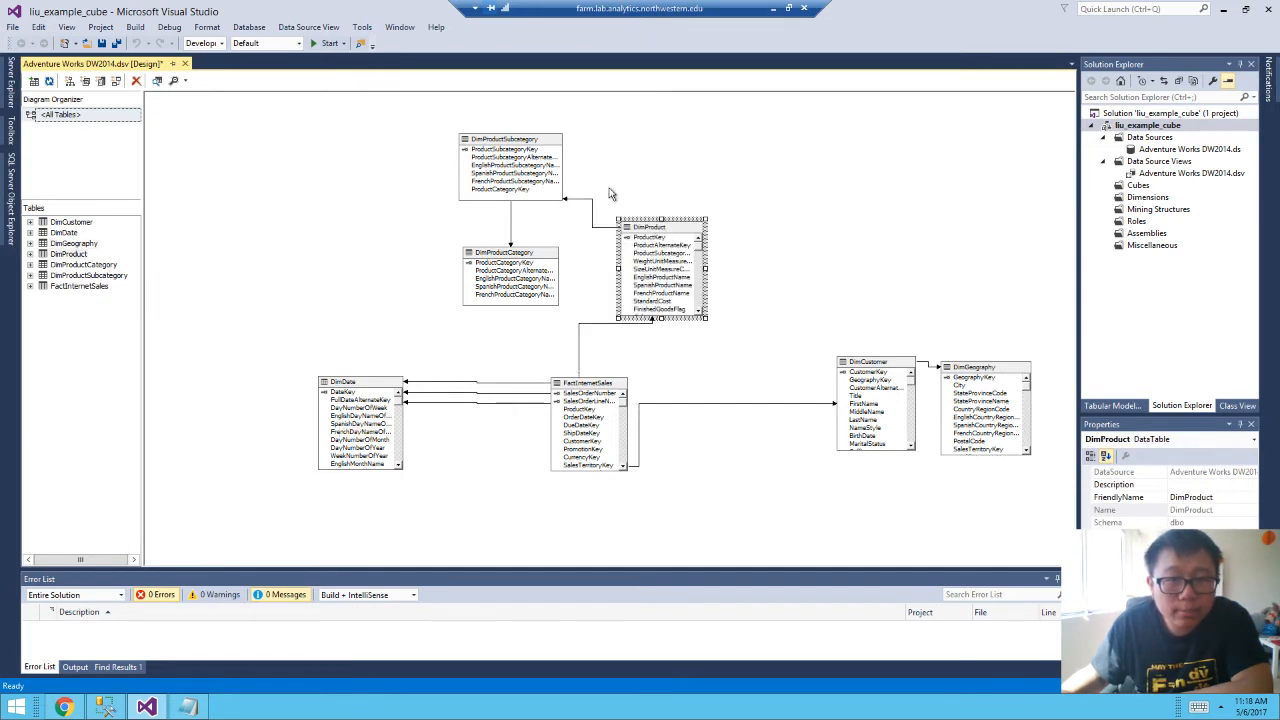
left_click_drag(535, 140, 835, 162)
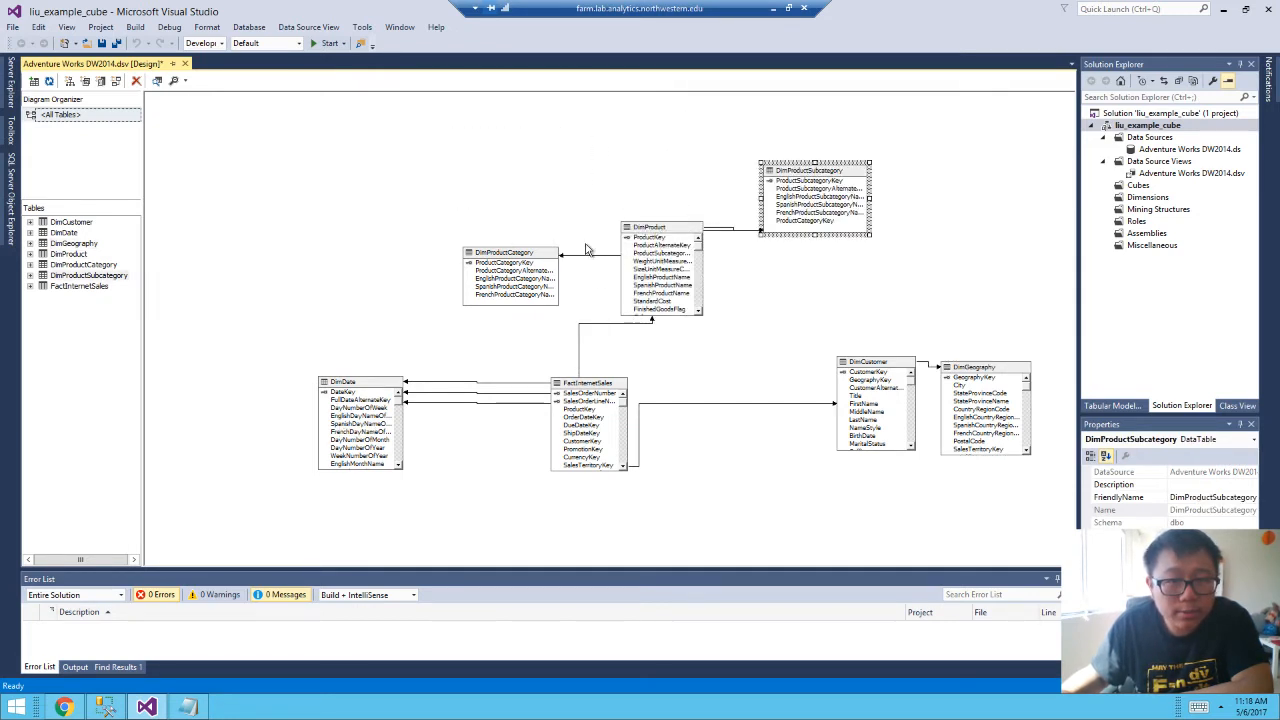
left_click_drag(516, 262, 975, 237)
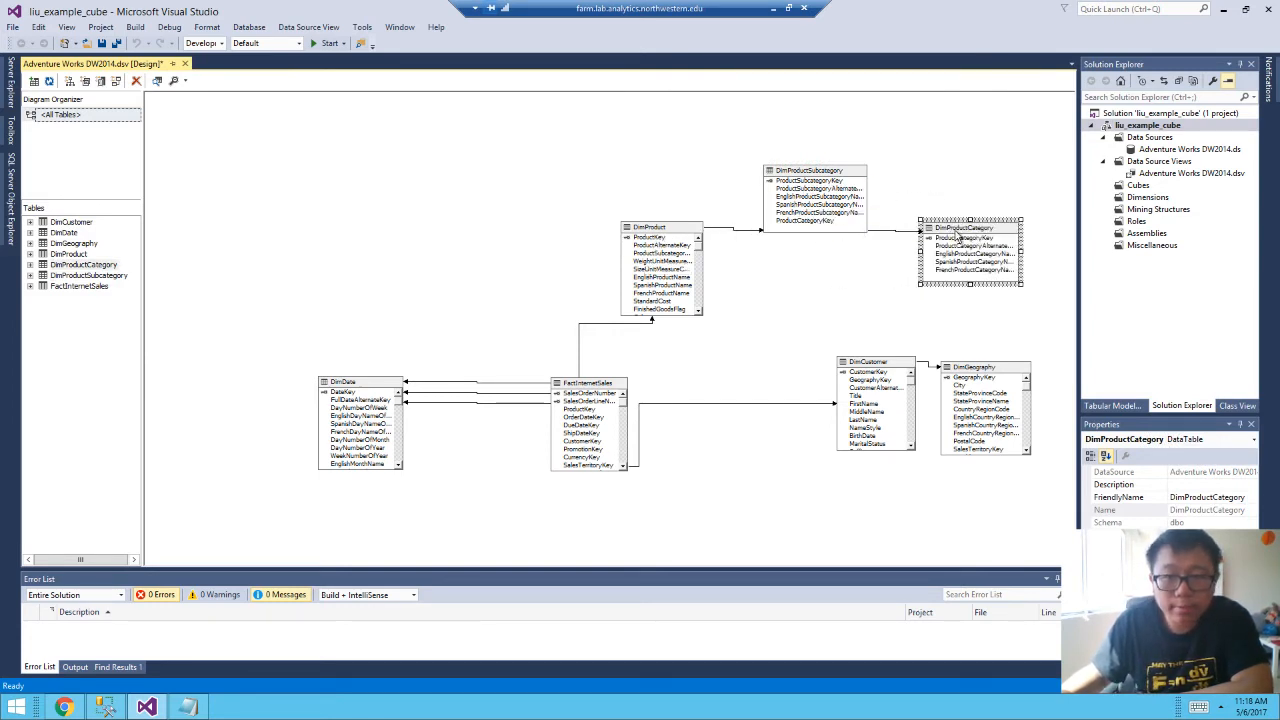
Start a new dimension in the project, using an existing table as its creation method.
left_click(1137, 187)
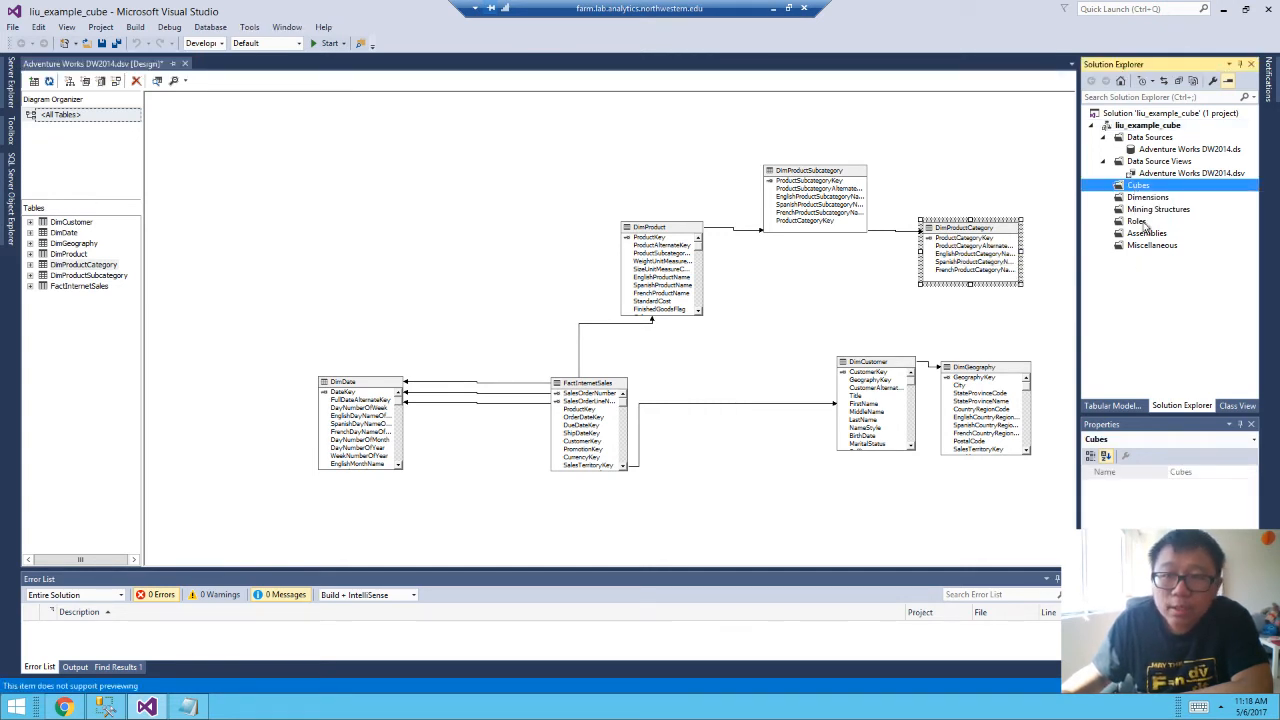
left_click(1147, 199)
right_click(1148, 201)
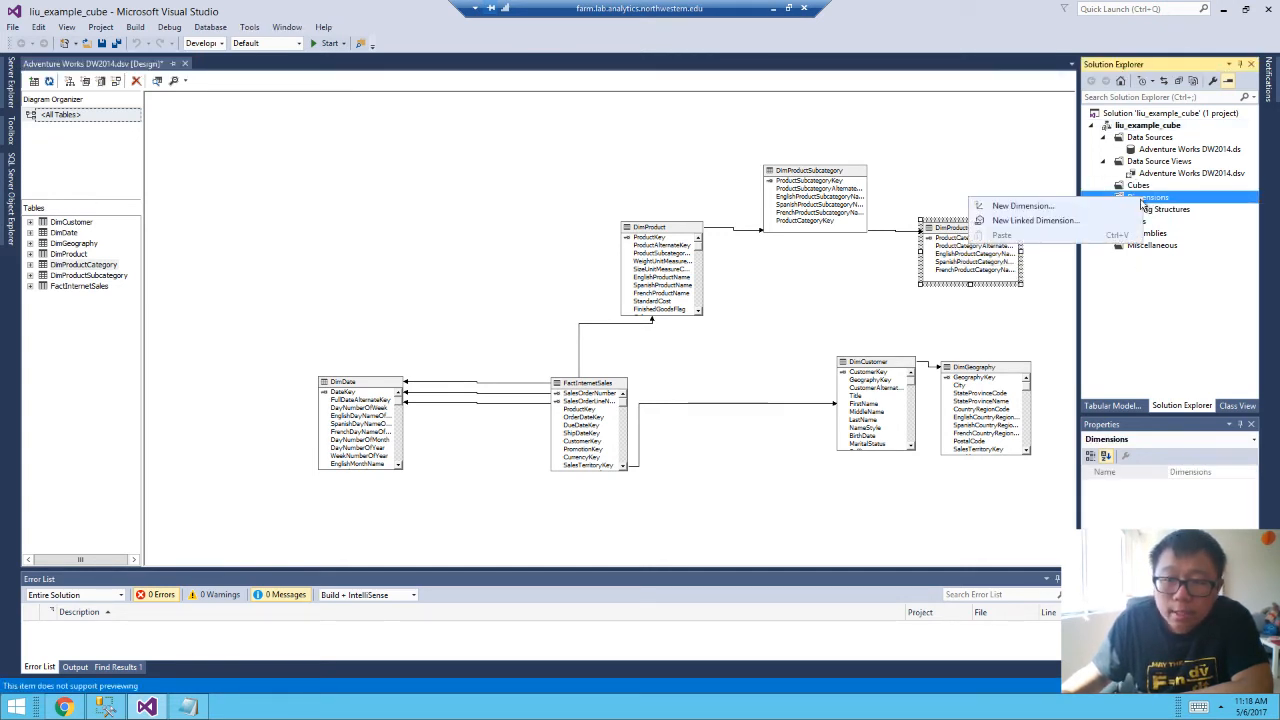
left_click(1122, 205)
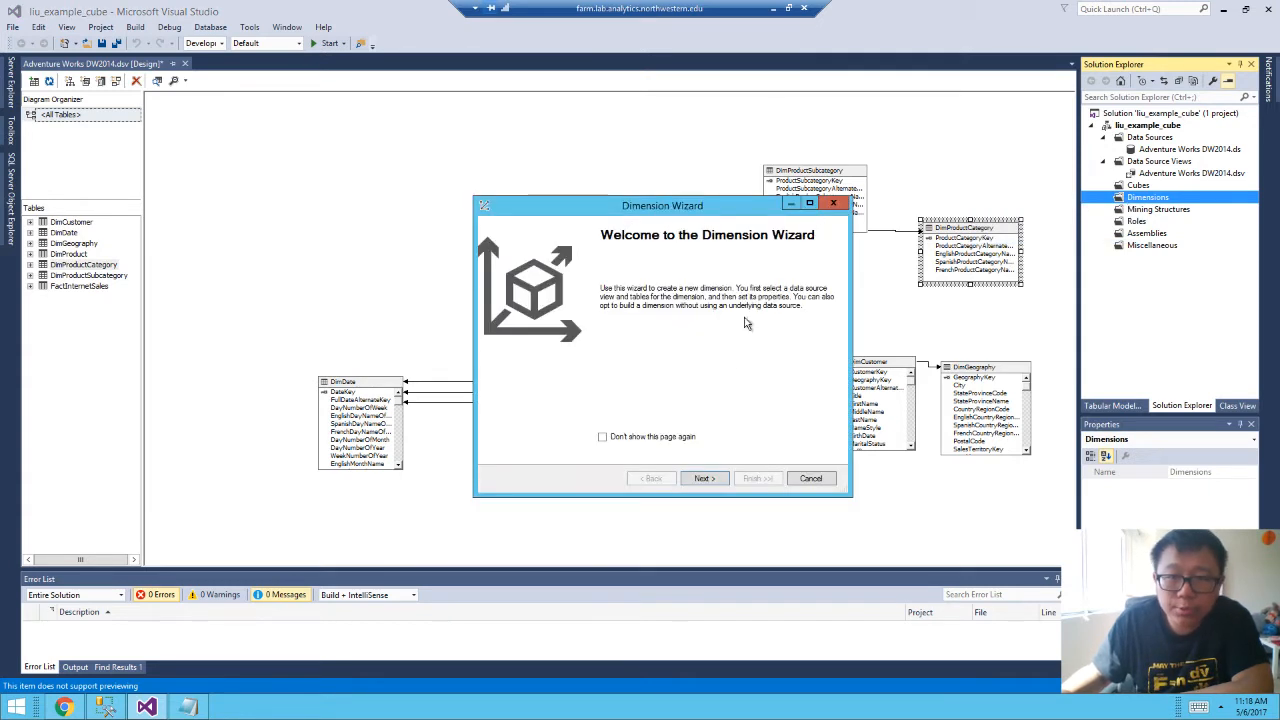
left_click(718, 478)
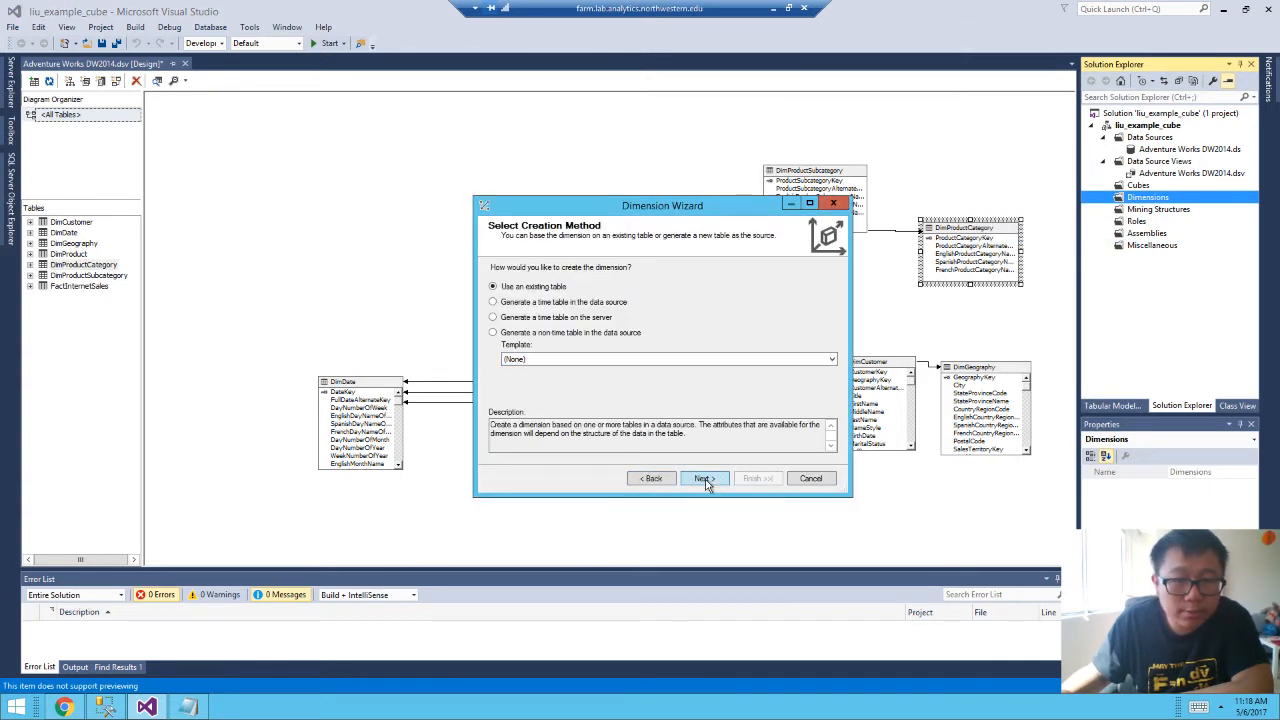
left_click(706, 480)
Set DimCustomer as the dimension's main table with CustomerKey as key column, keeping DimGeography as related table.
left_click(527, 312)
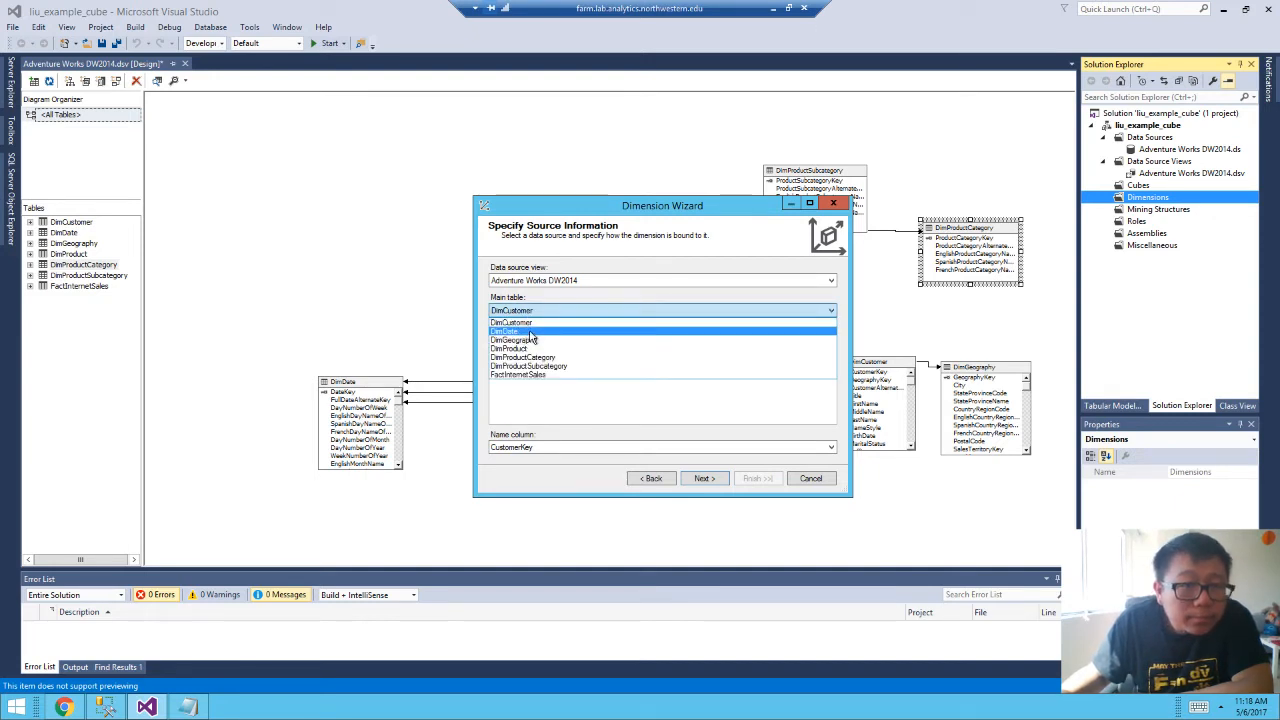
left_click(552, 325)
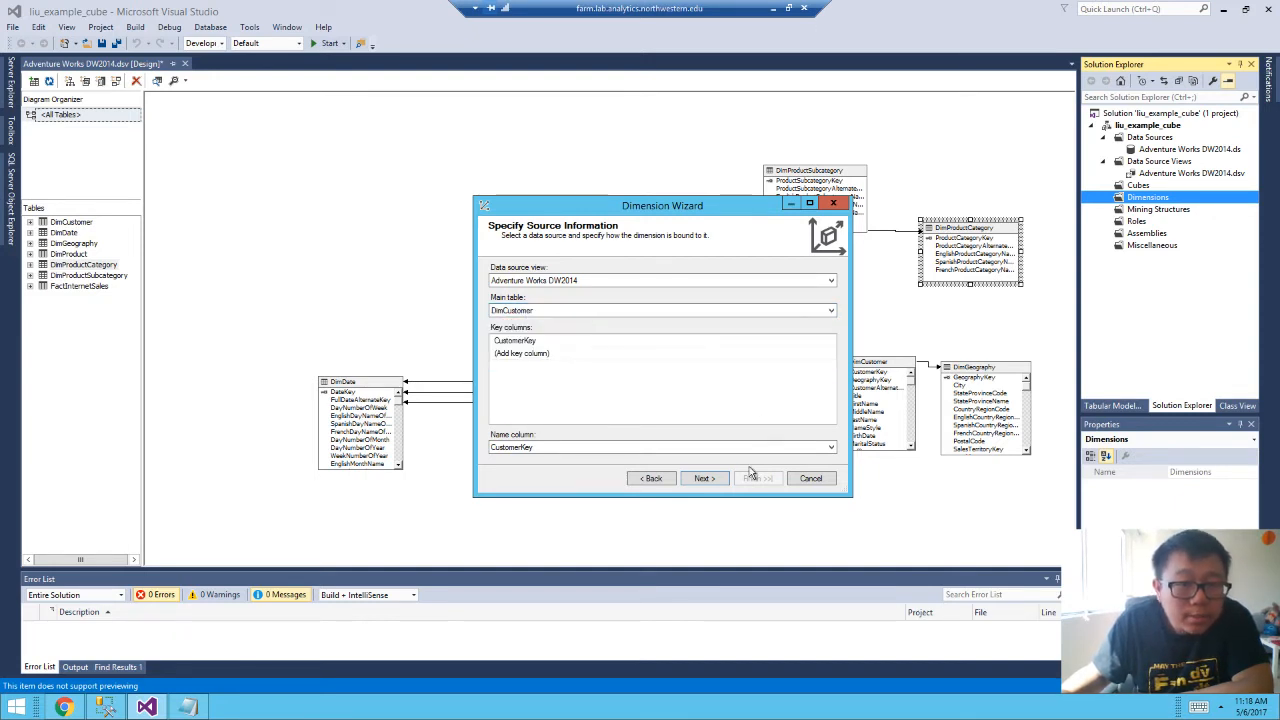
left_click(704, 478)
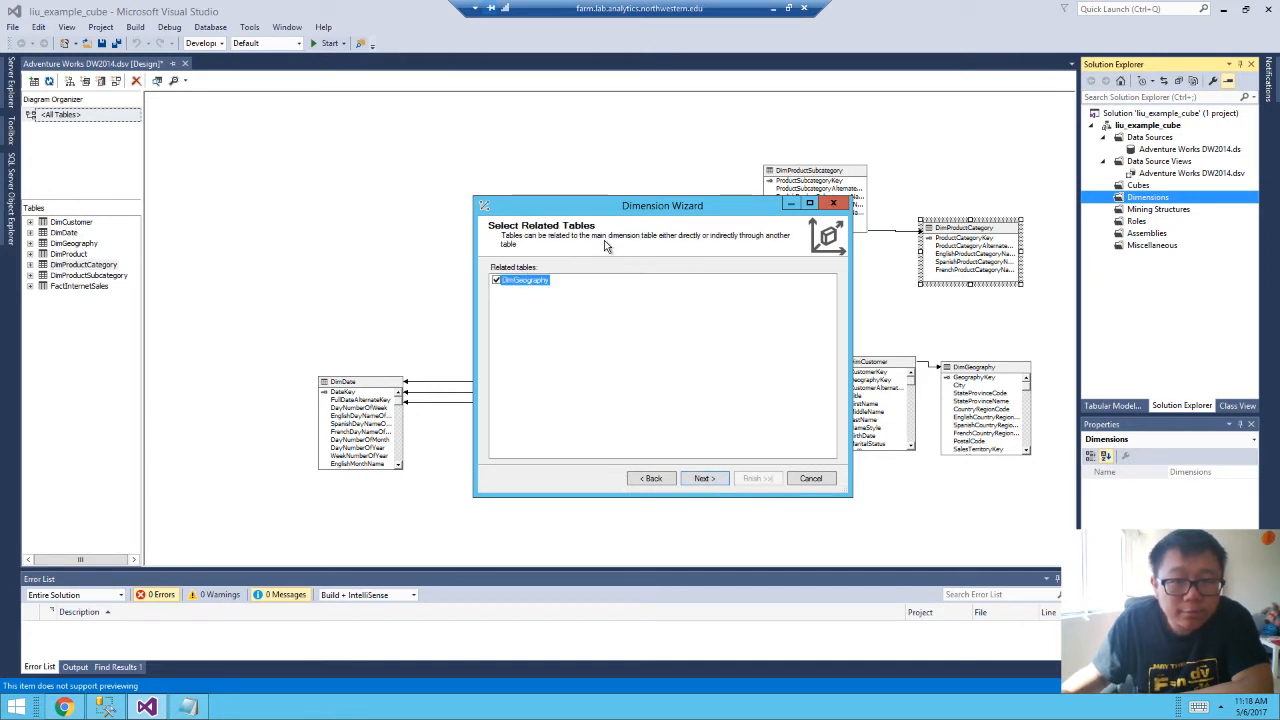
left_click(722, 478)
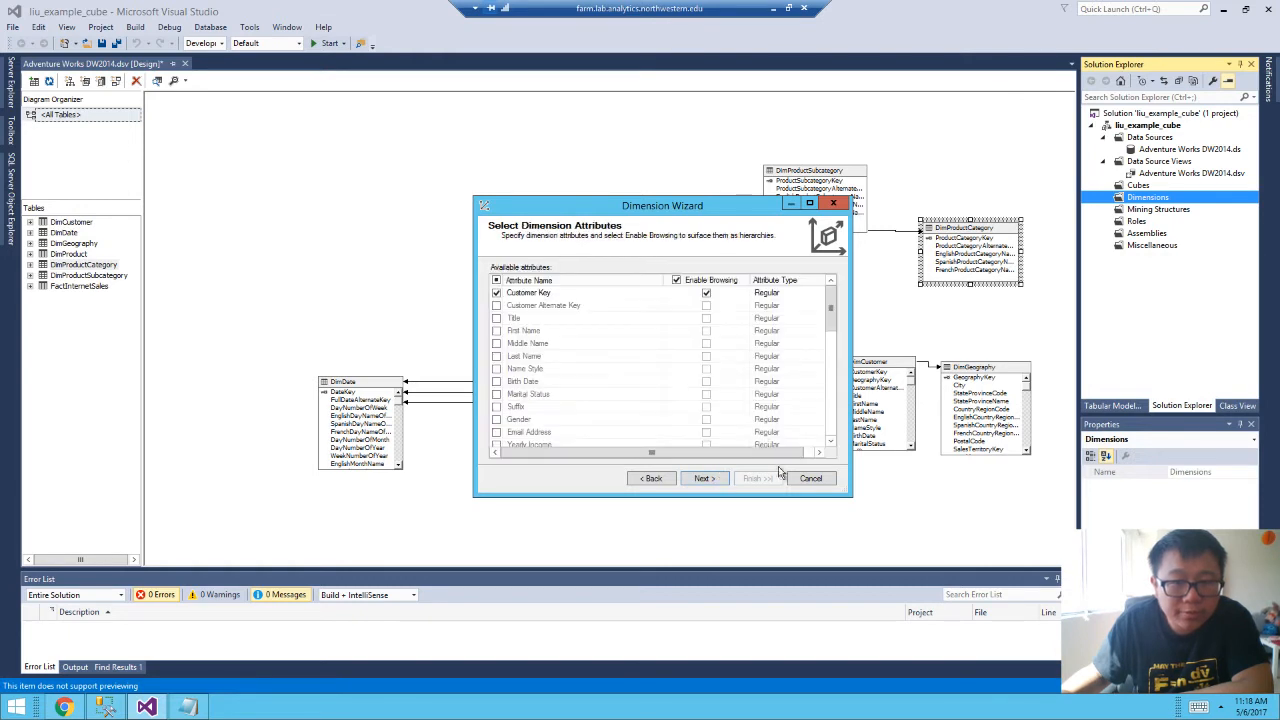
Add City, State Province Name and English Country Region Name to the dimension's attributes and proceed to naming.
scroll(533, 368, "down", 1)
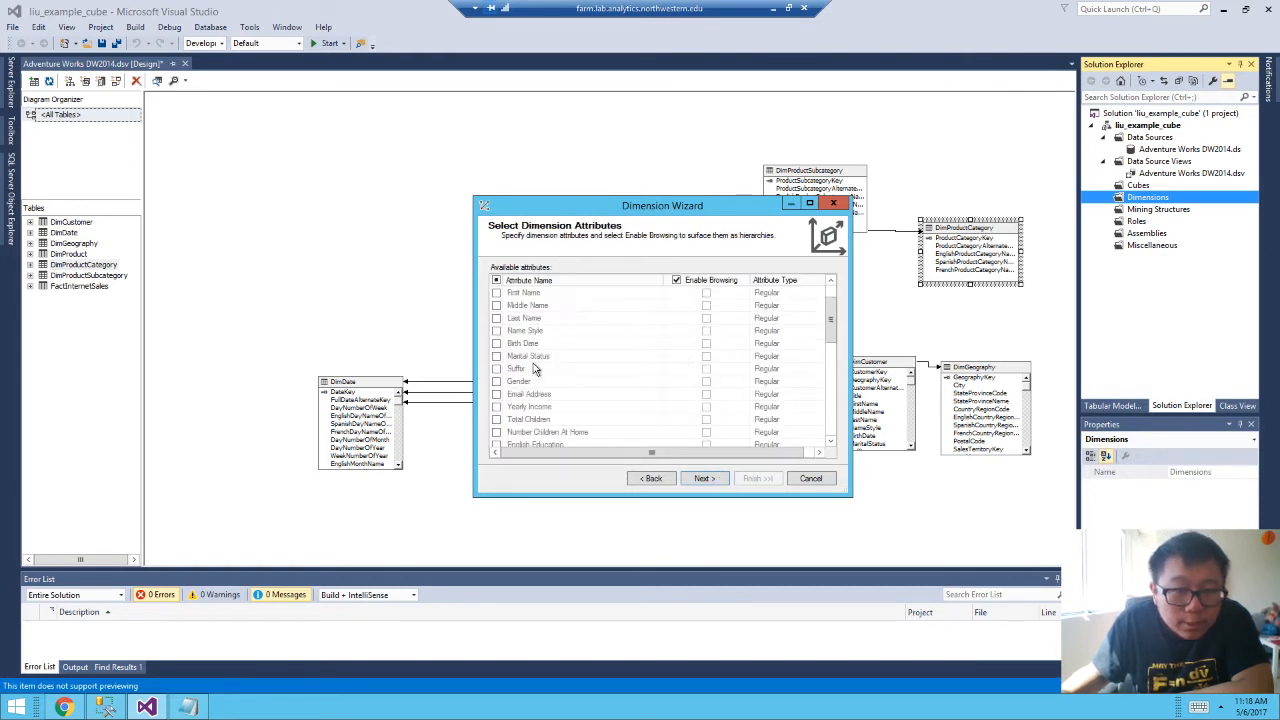
scroll(533, 368, "down", 8)
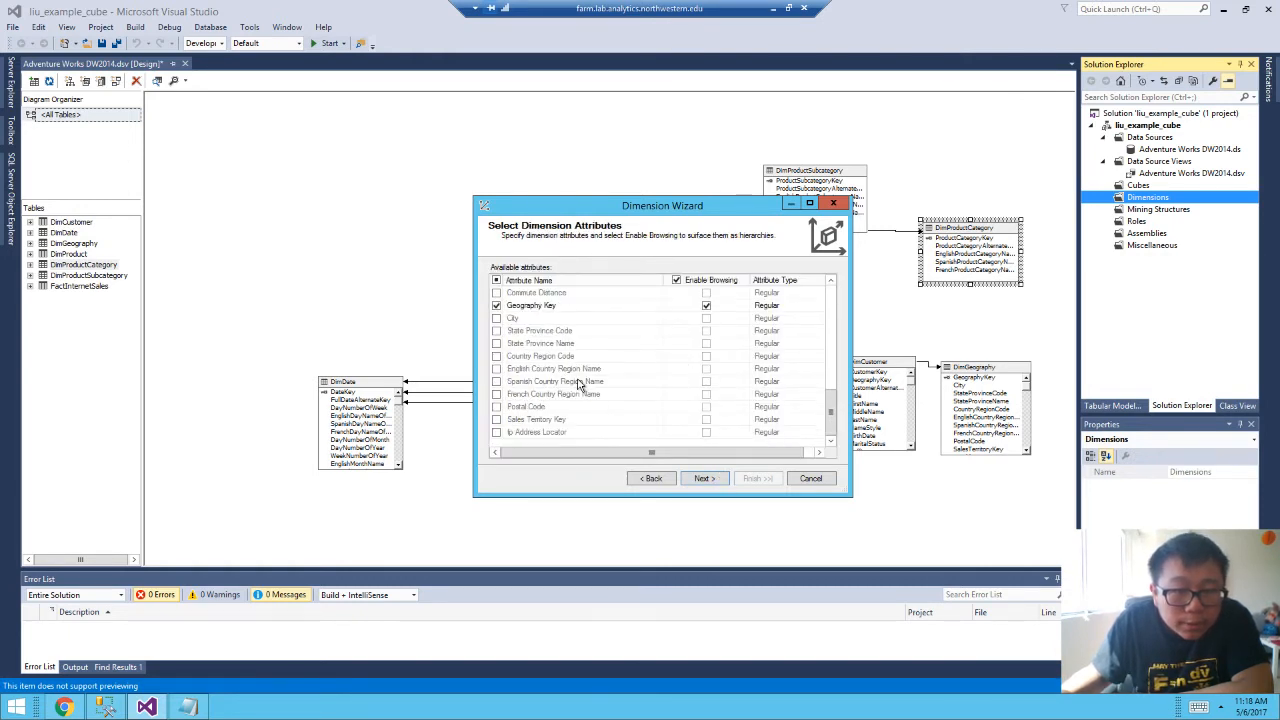
left_click(497, 318)
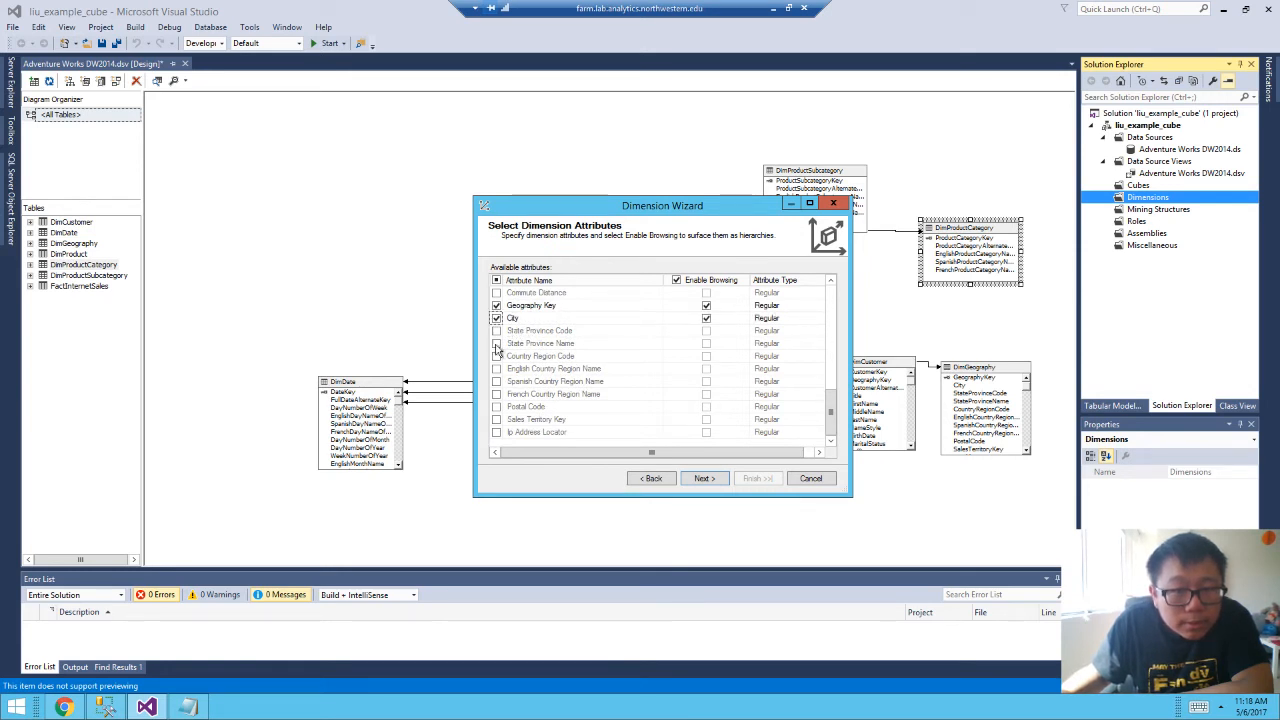
left_click(497, 343)
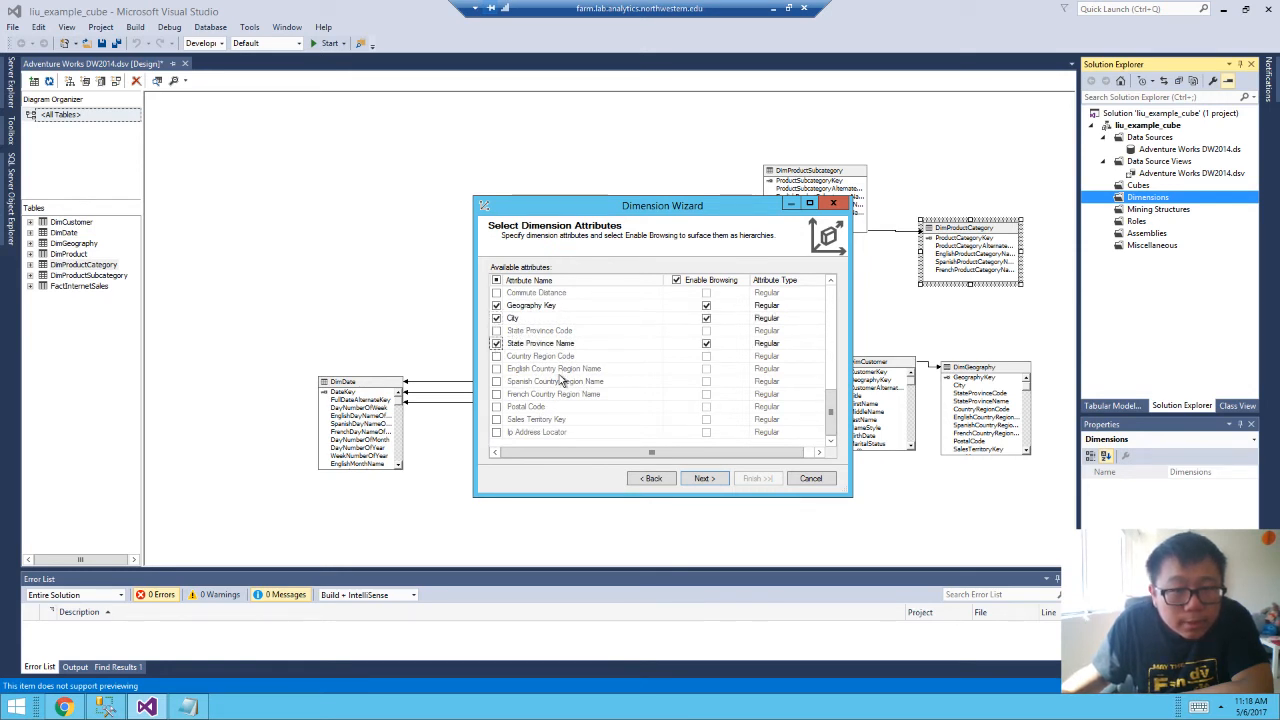
left_click(497, 368)
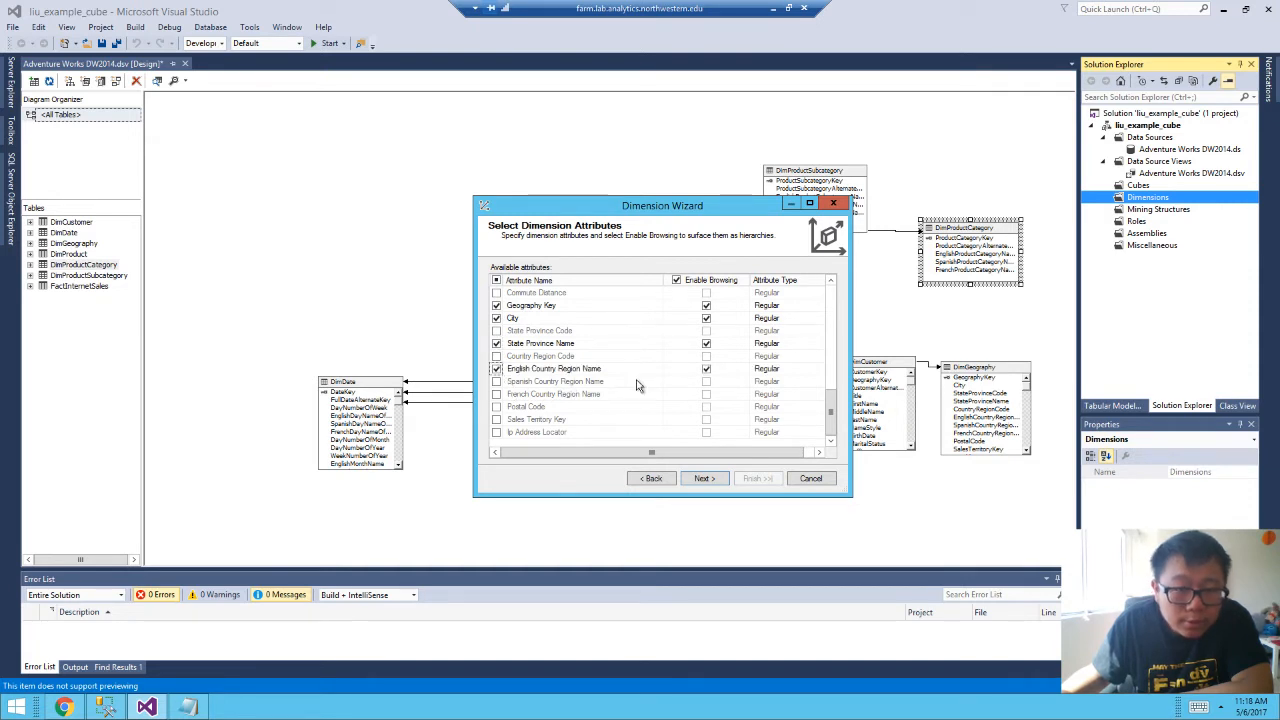
scroll(638, 365, "up", 2)
scroll(623, 366, "down", 2)
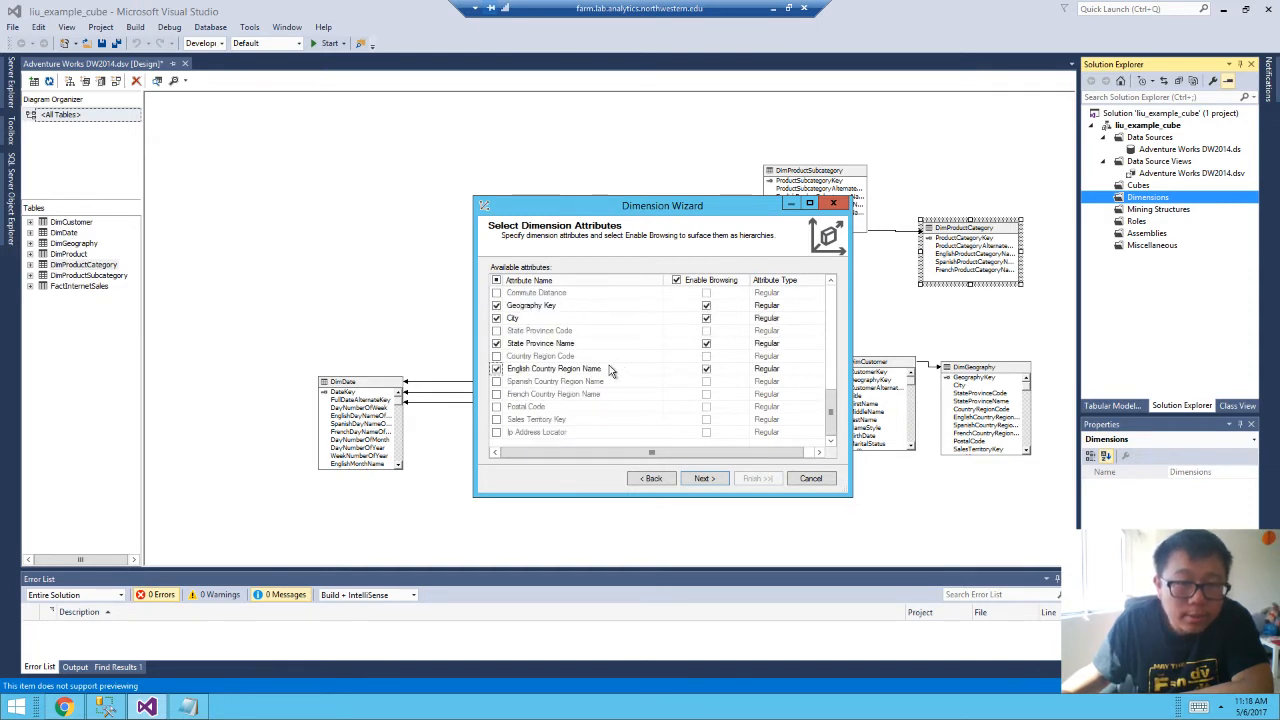
left_click(700, 479)
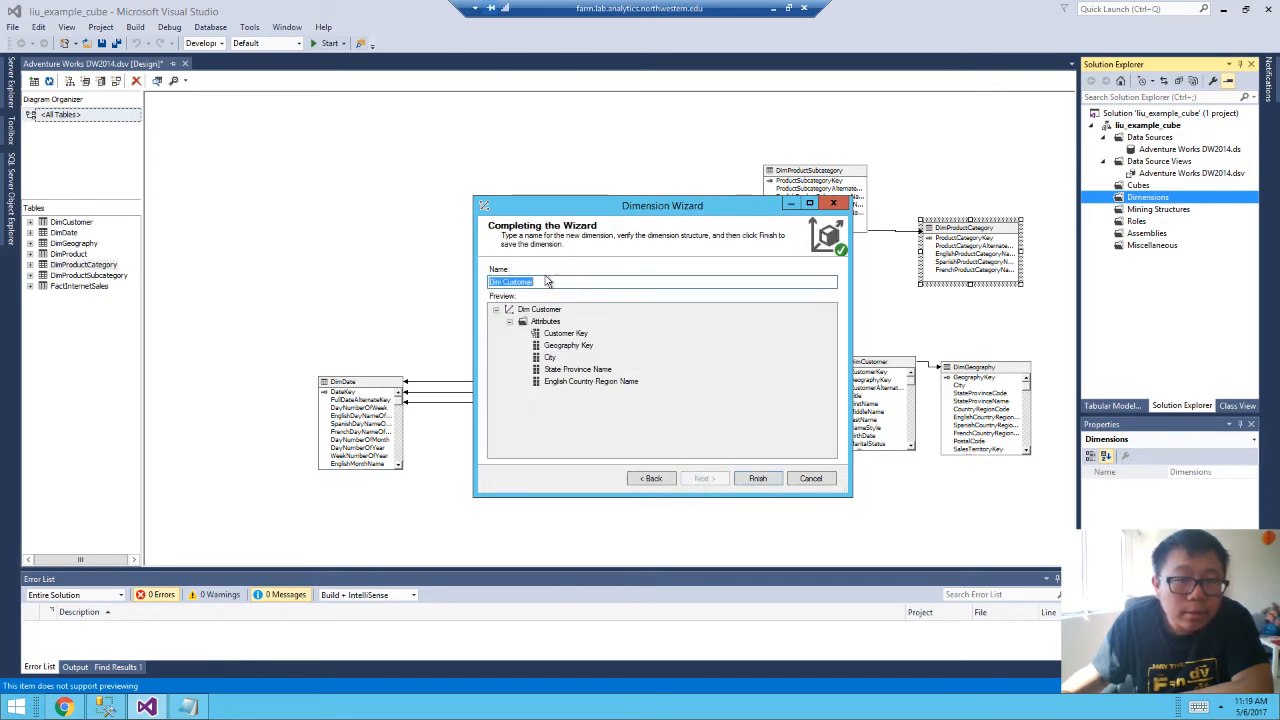
Name the dimension Customer, finish creating it and open Customer.dim in the designer.
left_click(503, 282)
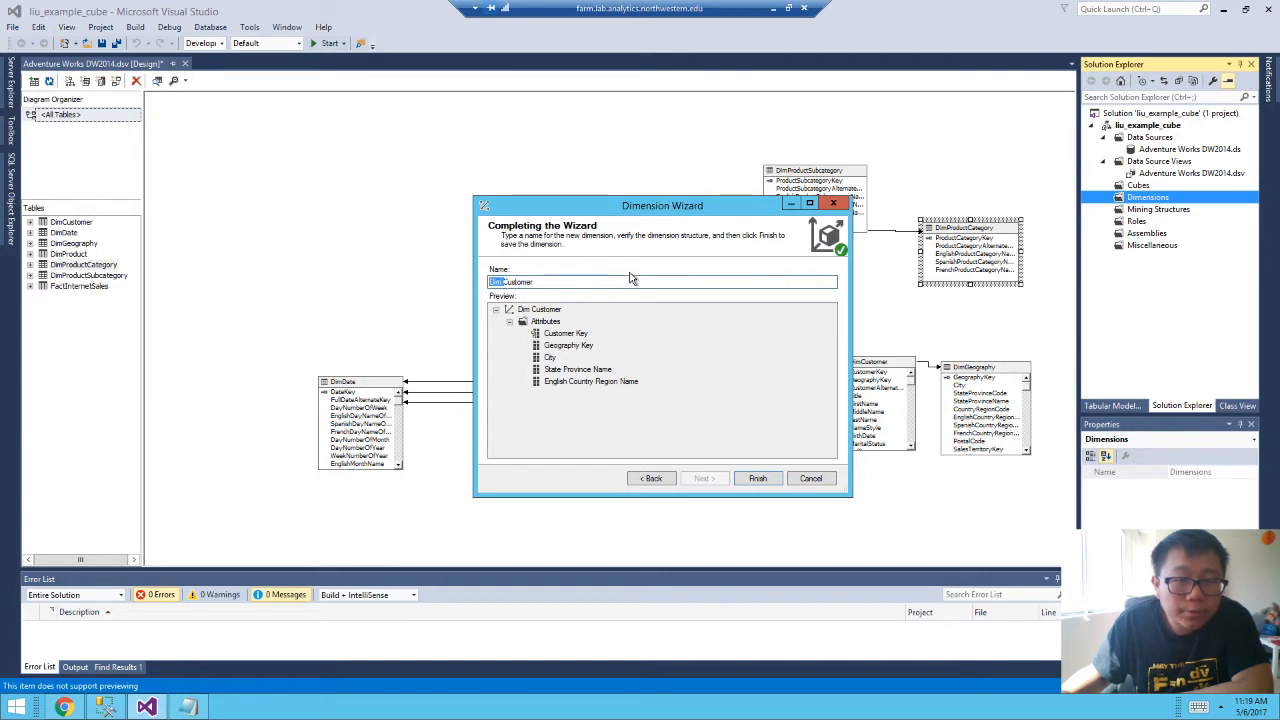
key("BackSpace")
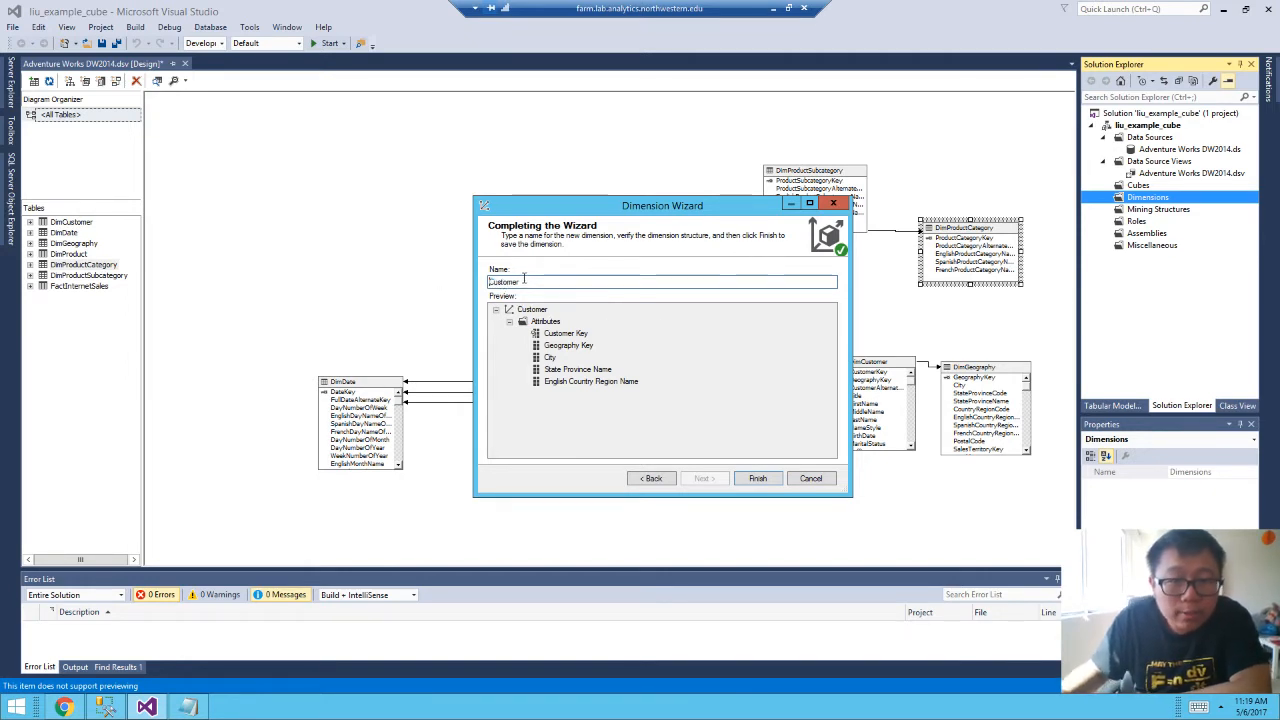
left_click(759, 479)
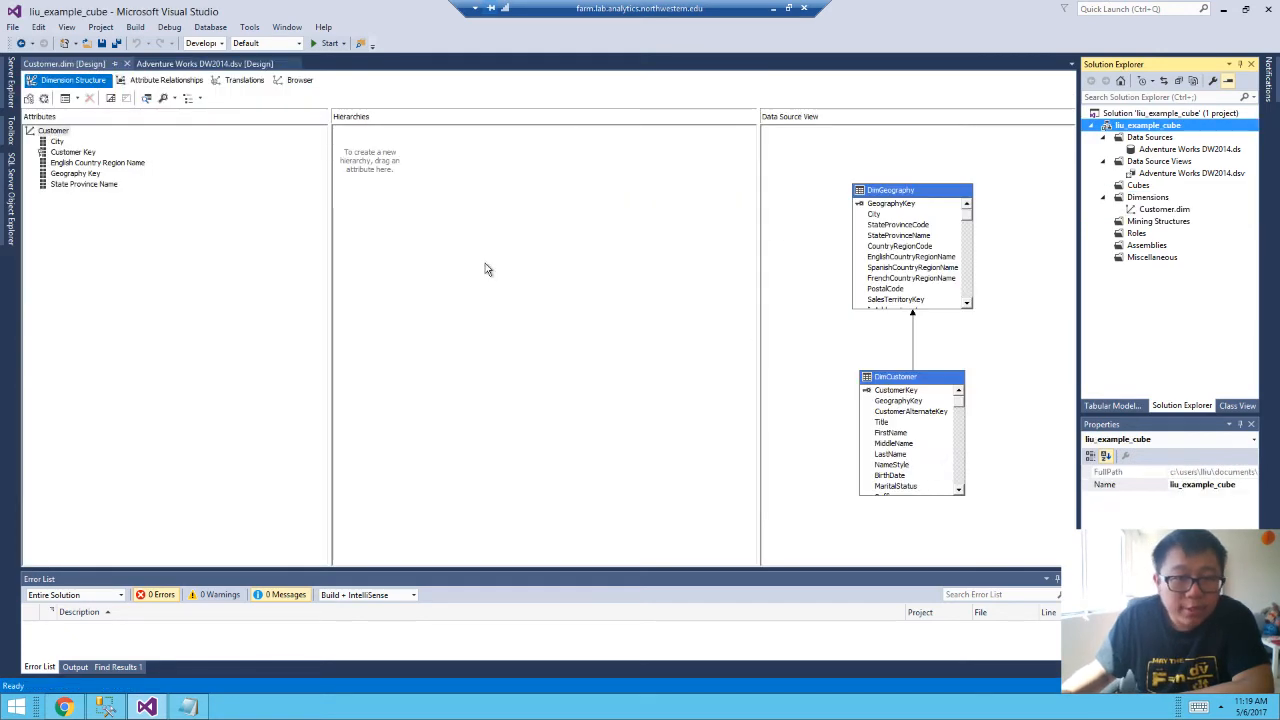
double_click(1160, 209)
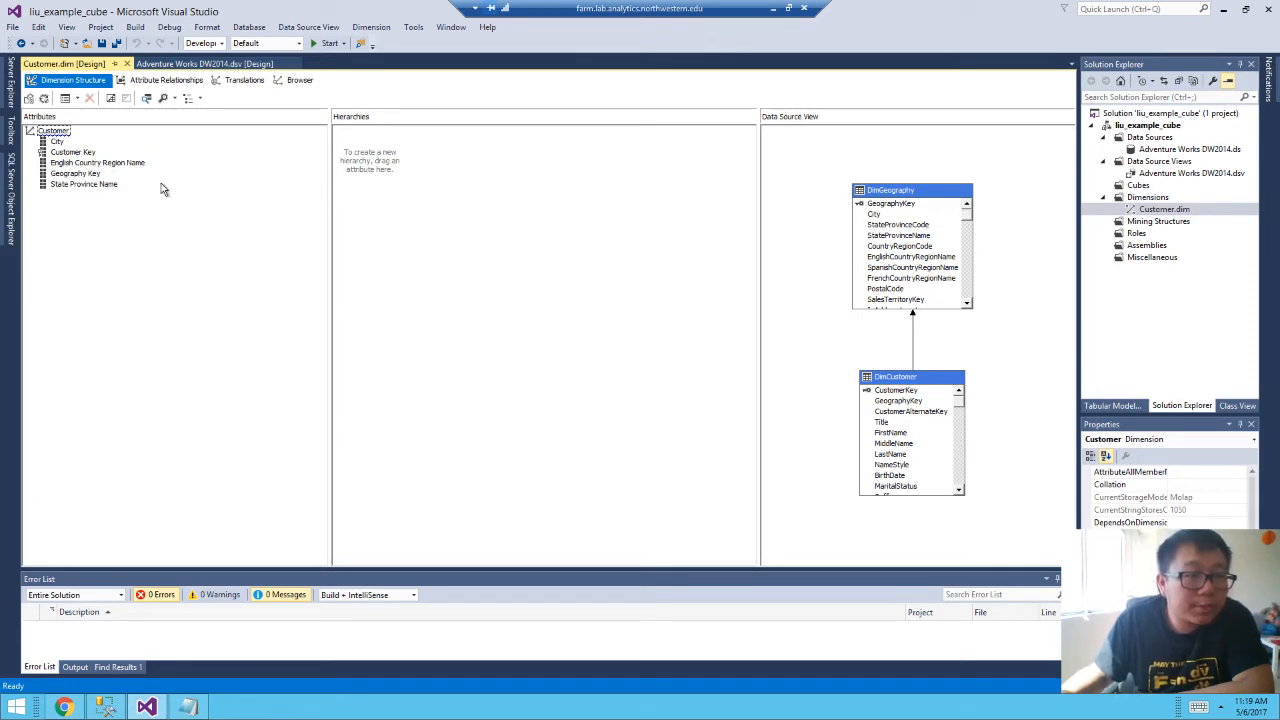
Create a hierarchy in the Customer dimension with levels English Country Region Name, State Province Name, City and Customer Key, in that order.
left_click_drag(100, 170, 390, 160)
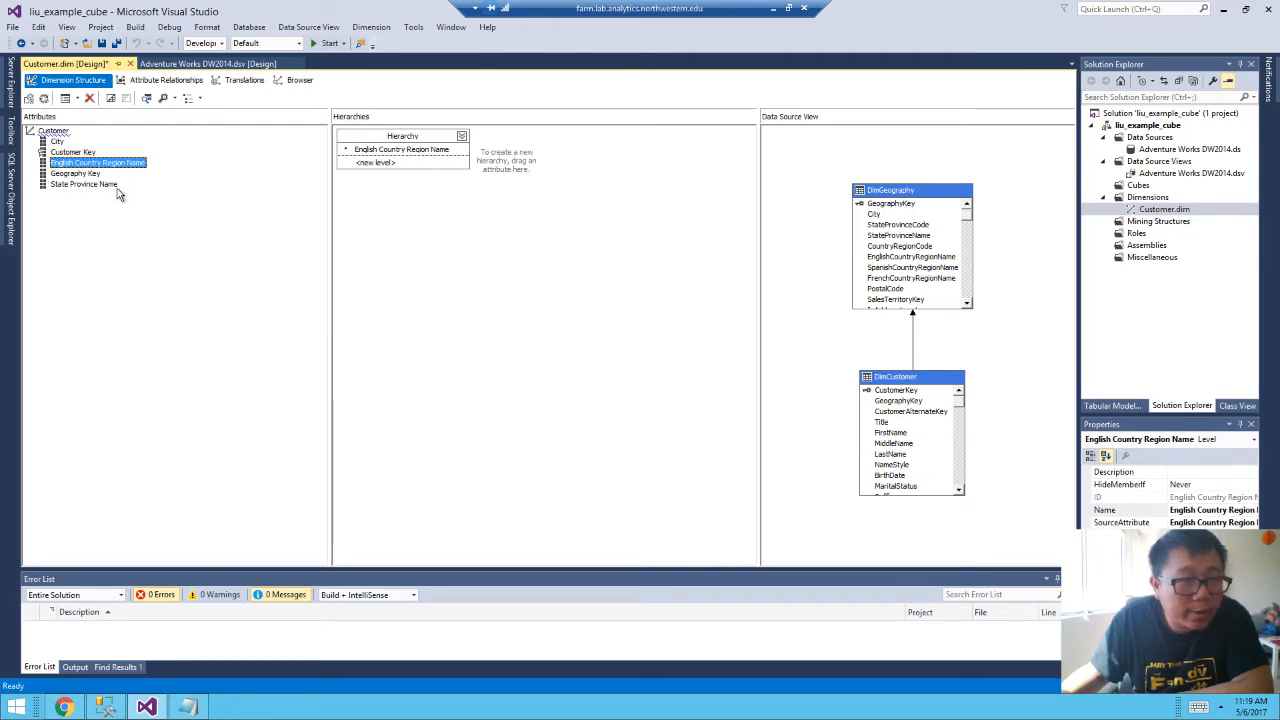
left_click_drag(98, 185, 376, 168)
left_click_drag(62, 142, 364, 180)
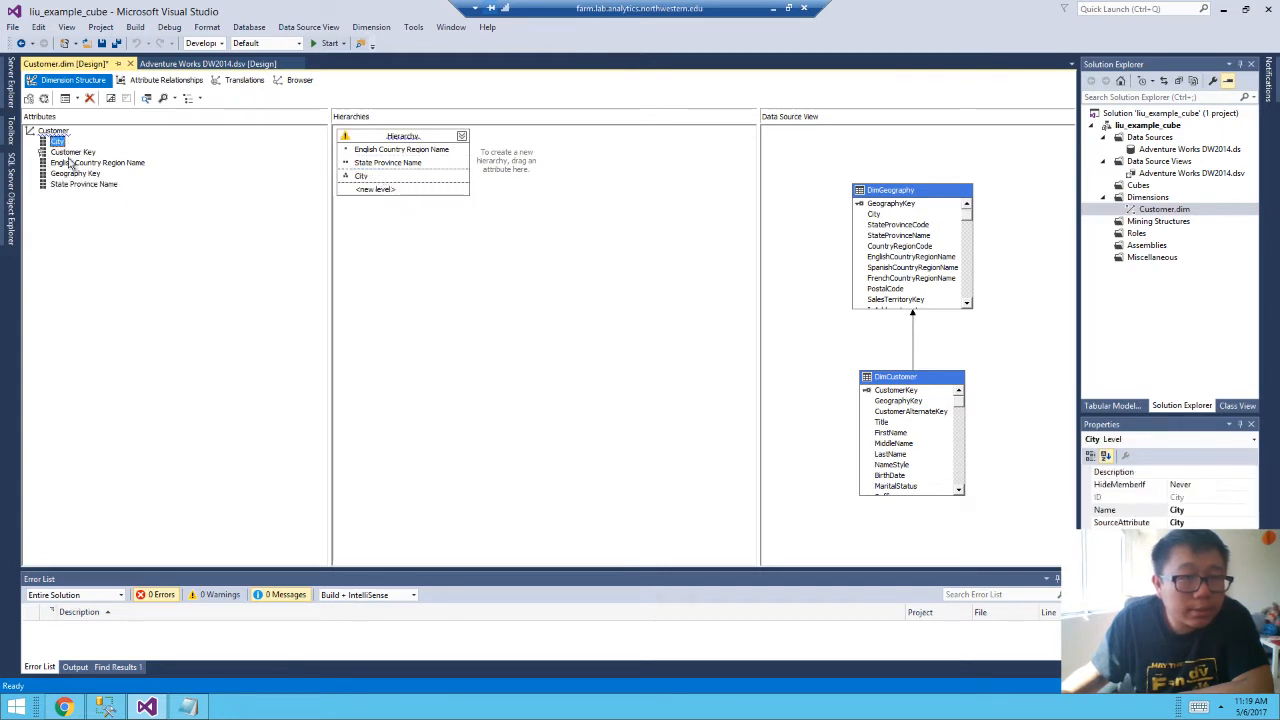
left_click_drag(70, 152, 405, 190)
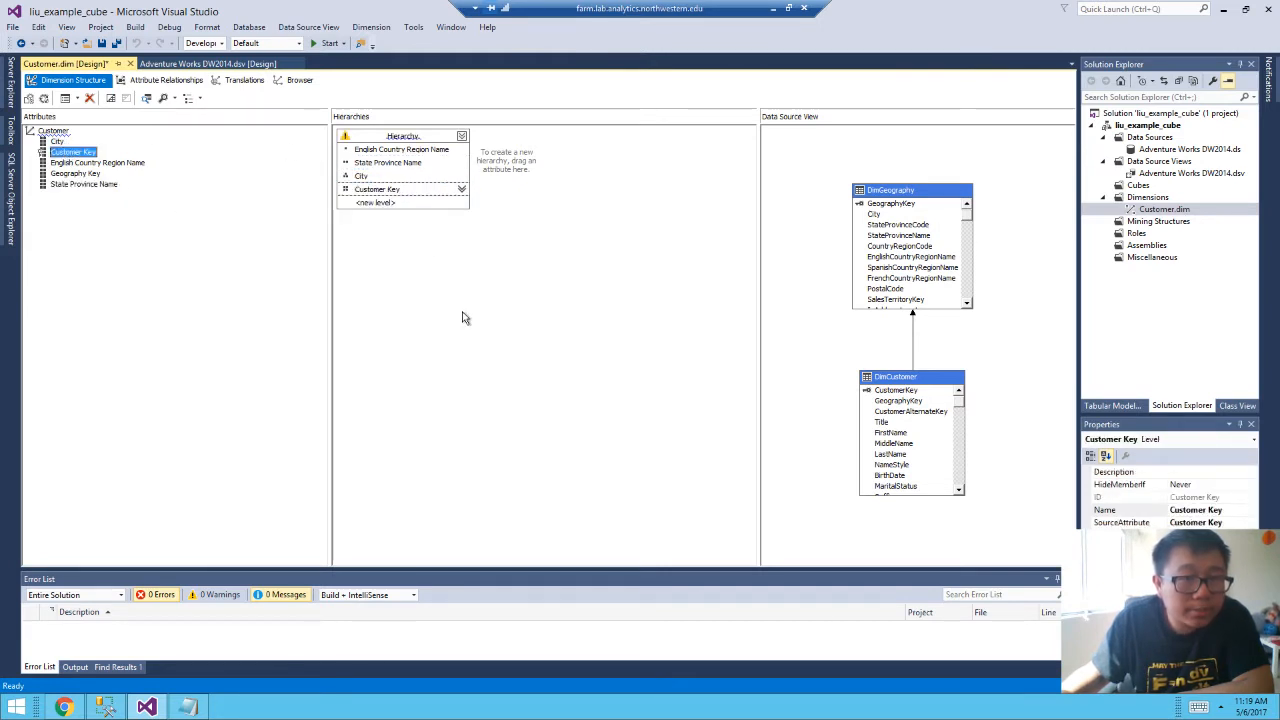
Rename the new hierarchy as geography.
left_click(410, 140)
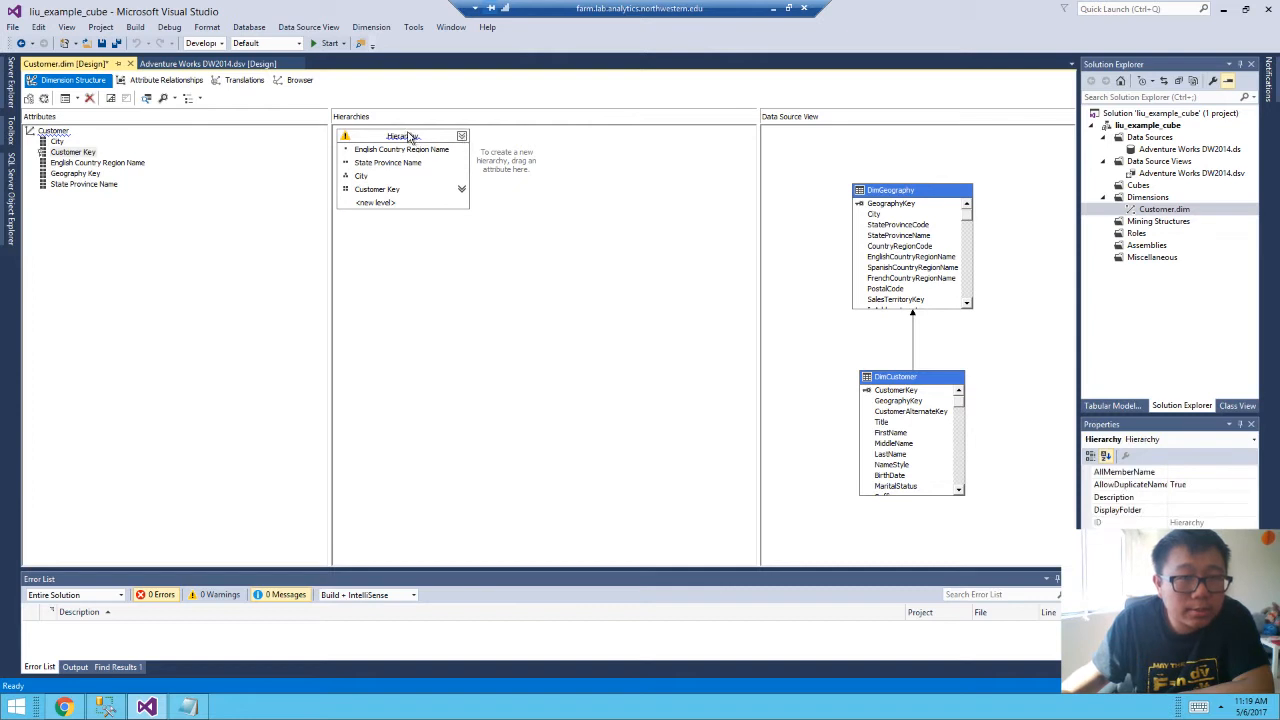
right_click(410, 137)
left_click(441, 202)
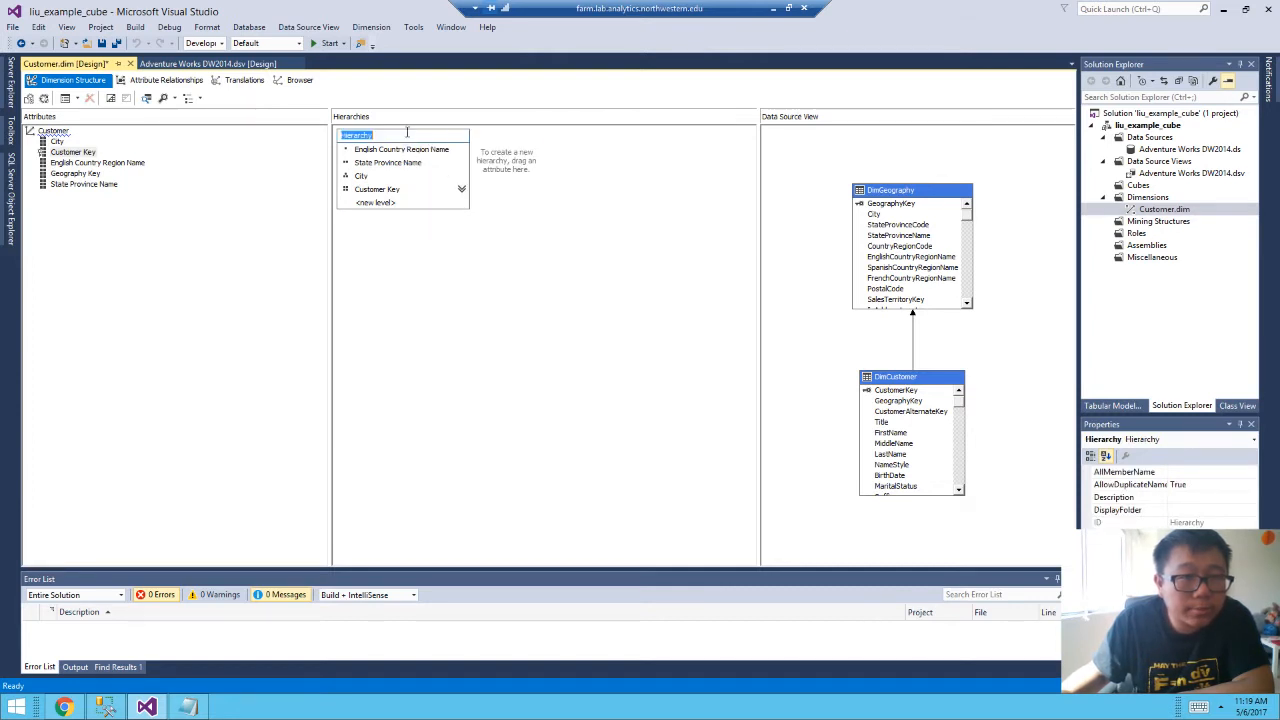
type("geography")
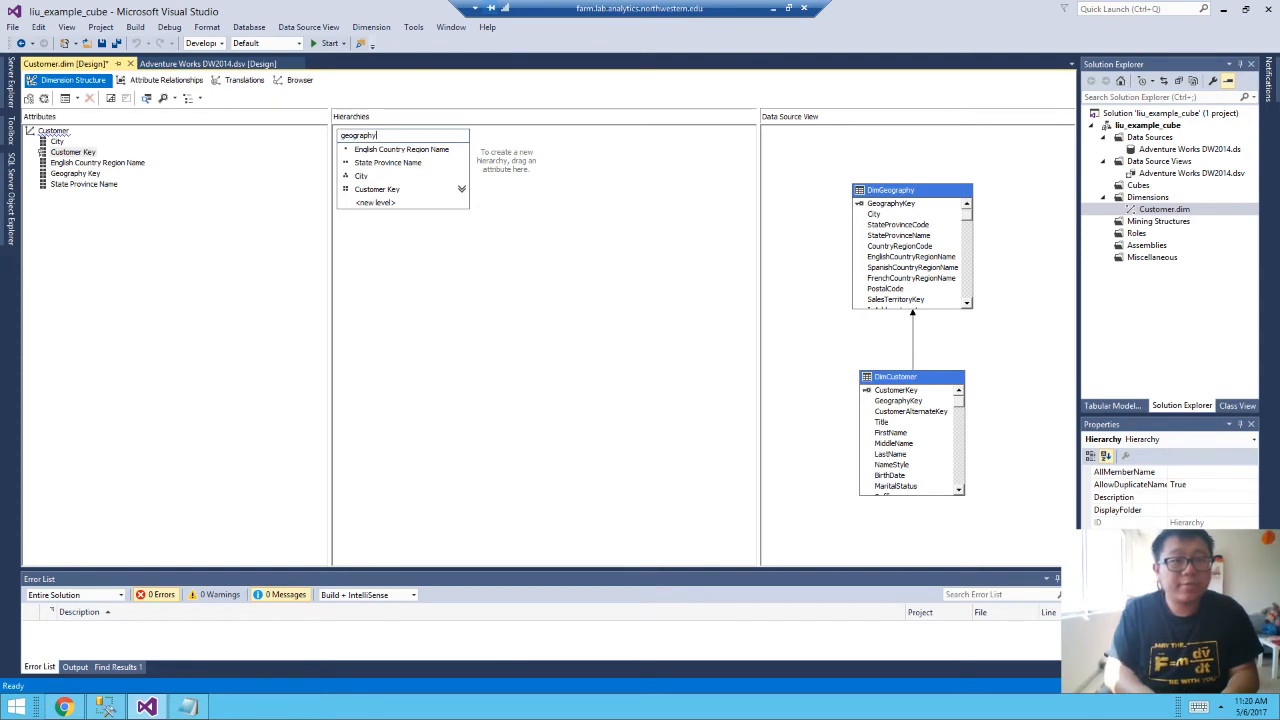
key("Return")
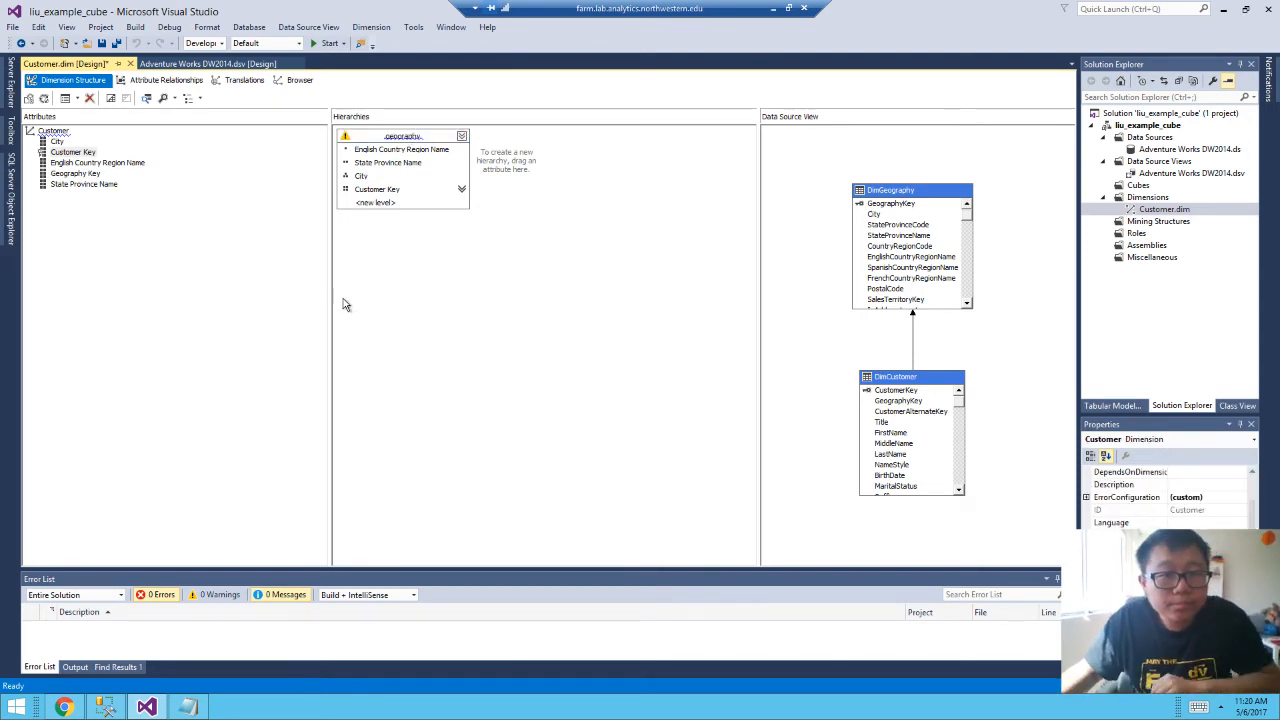
Rename the hierarchy's English Country Region Name level as country and its State Province Name level as state, and save the dimension.
right_click(408, 153)
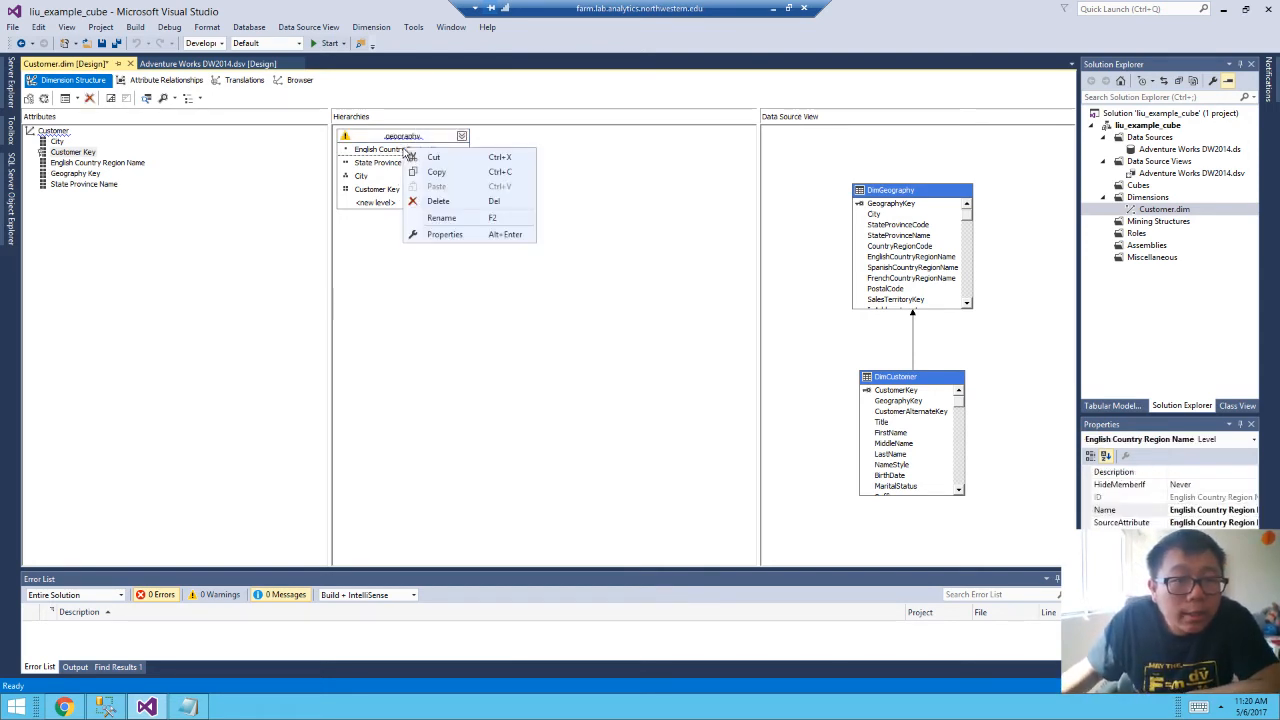
left_click(442, 218)
type("country")
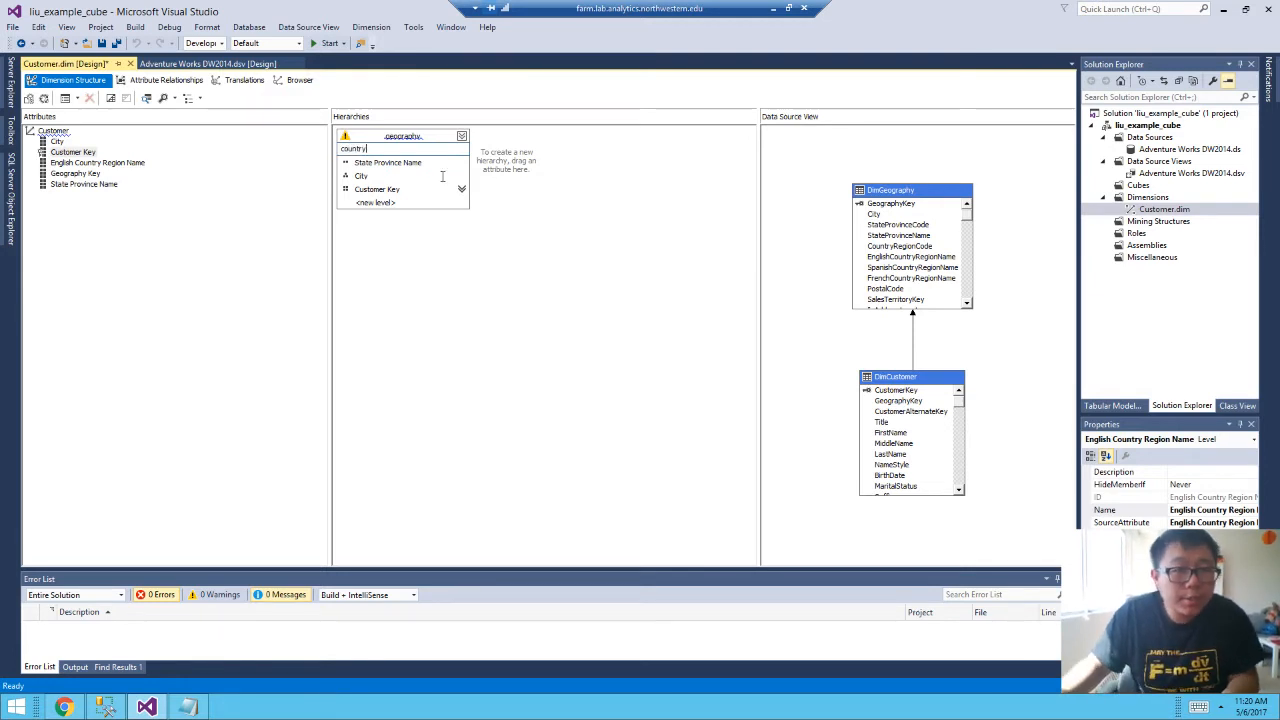
key("Return")
right_click(406, 166)
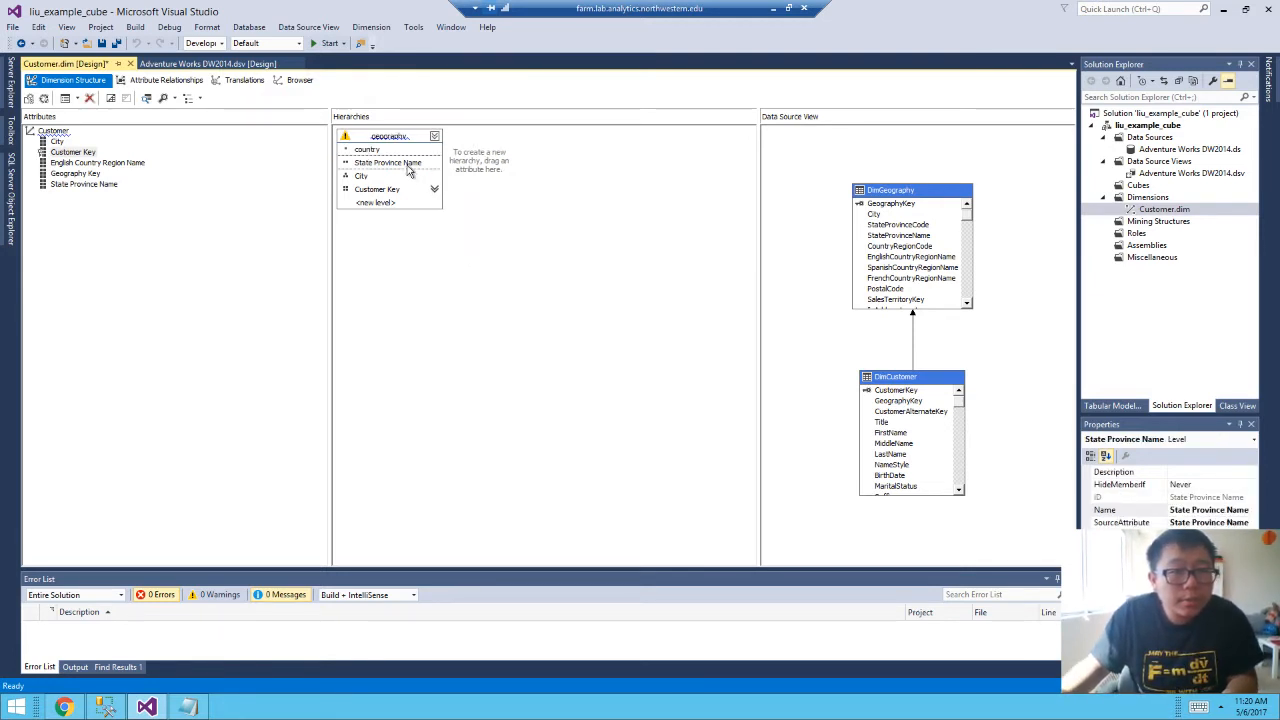
left_click(453, 237)
type("state")
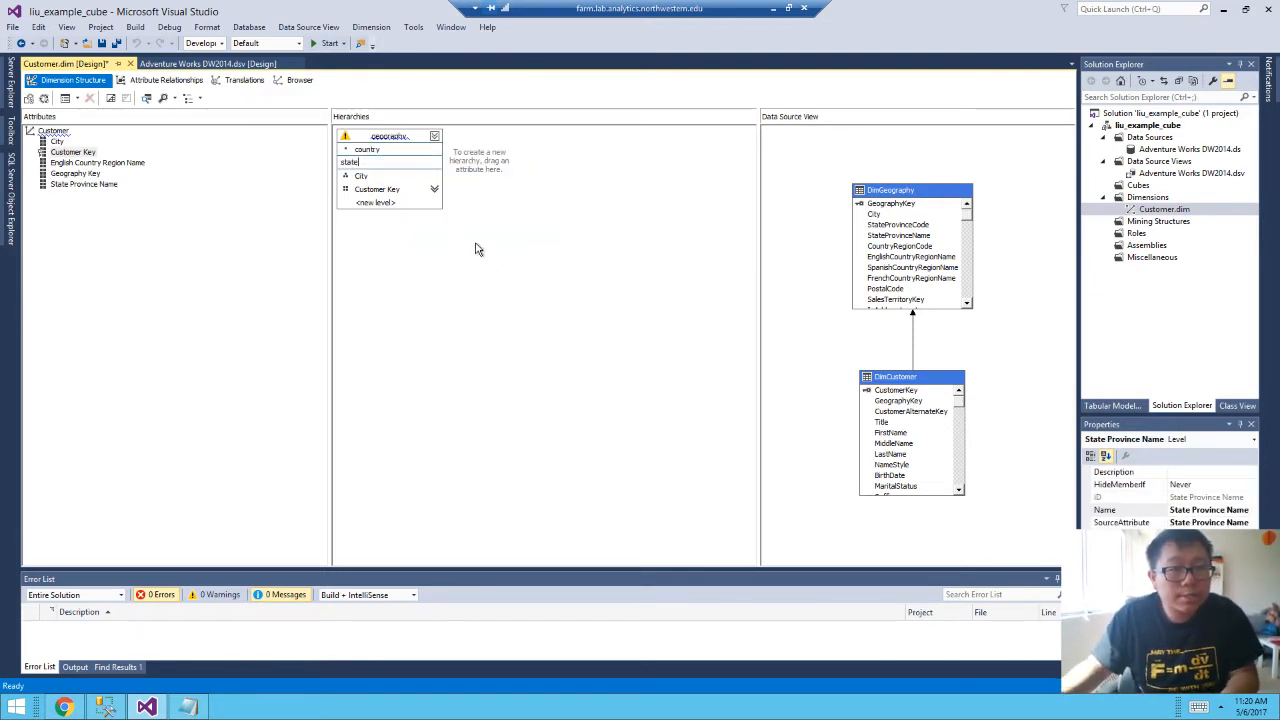
key("Return")
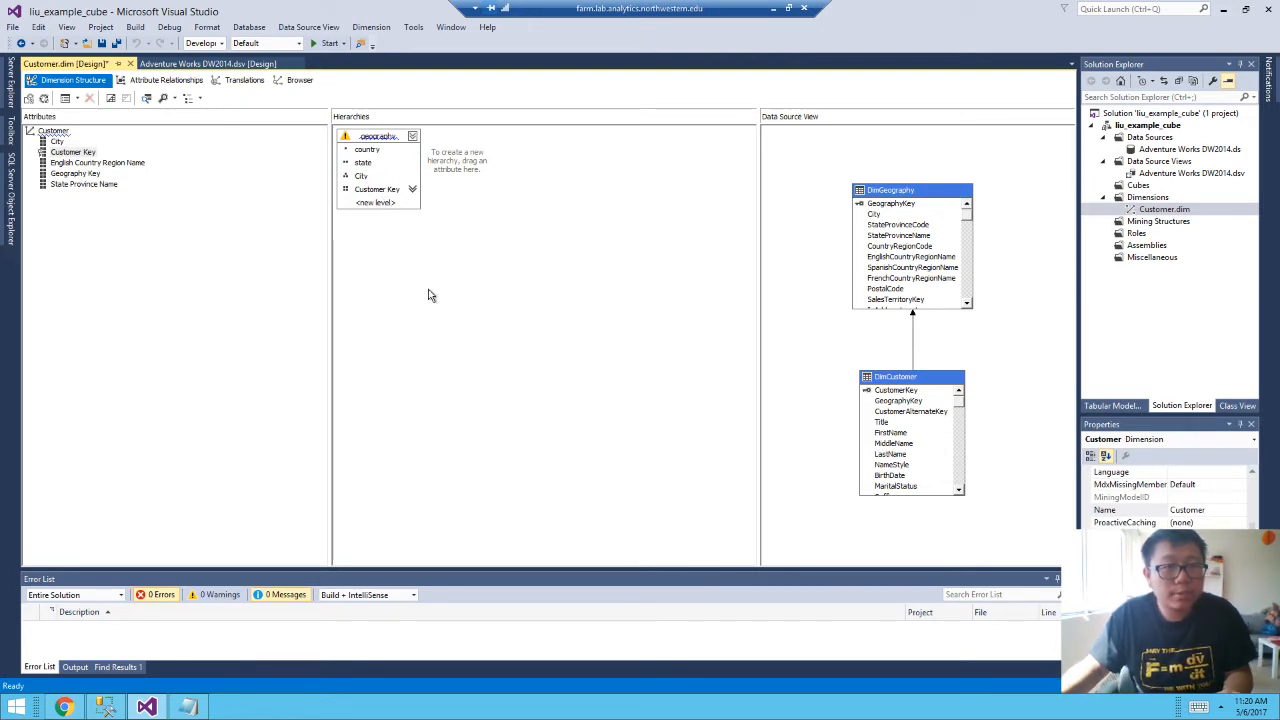
key("ctrl+s")
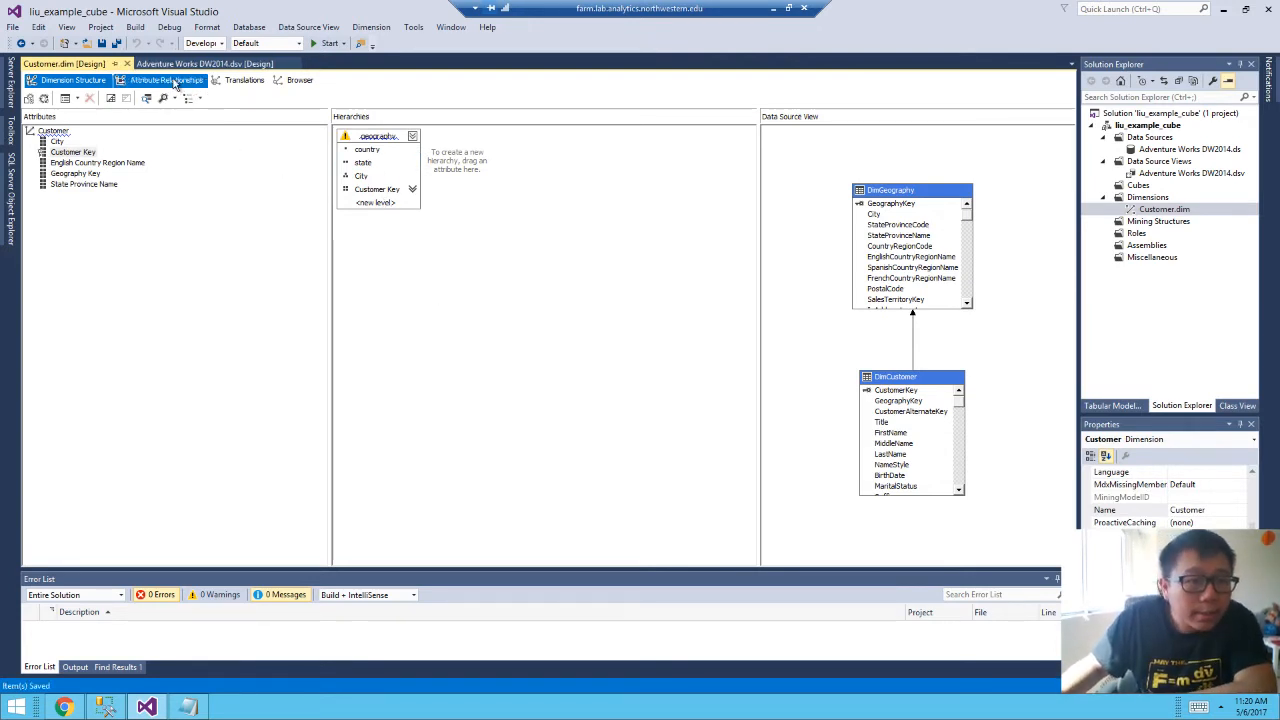
Show the Customer dimension's attribute relationships and start processing the dimension, agreeing to build and deploy the project first.
left_click(168, 80)
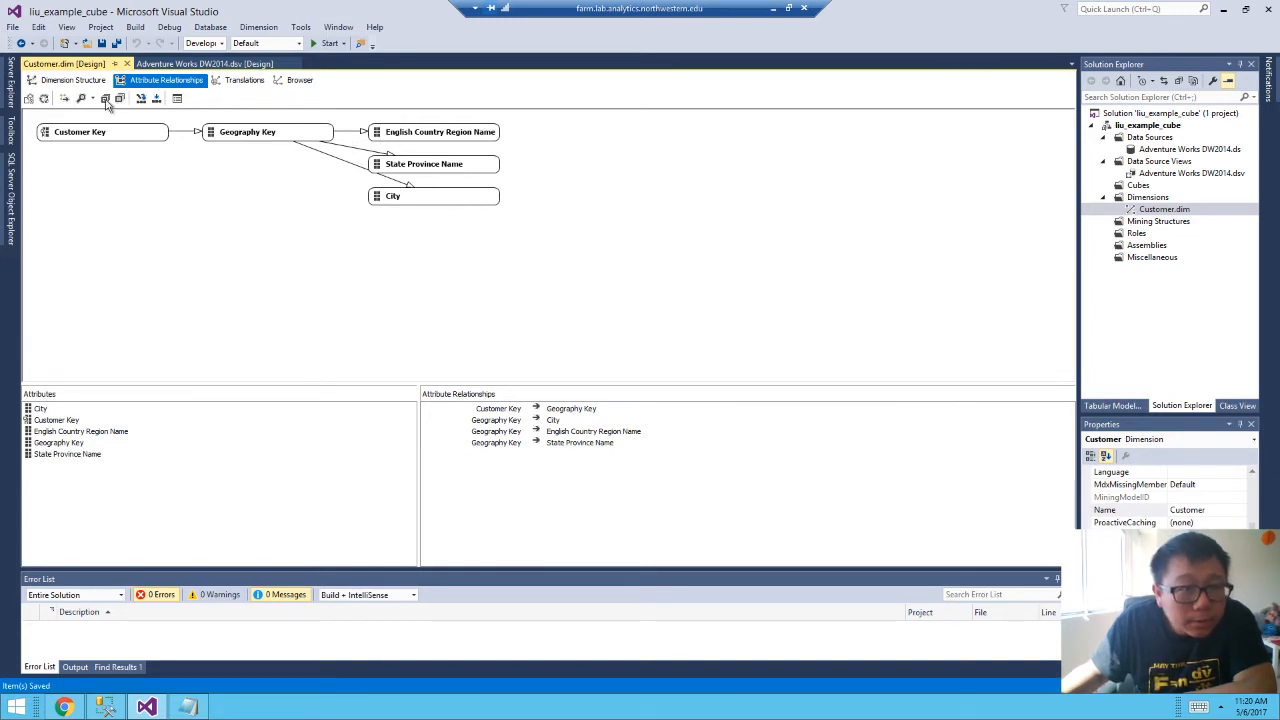
left_click(44, 99)
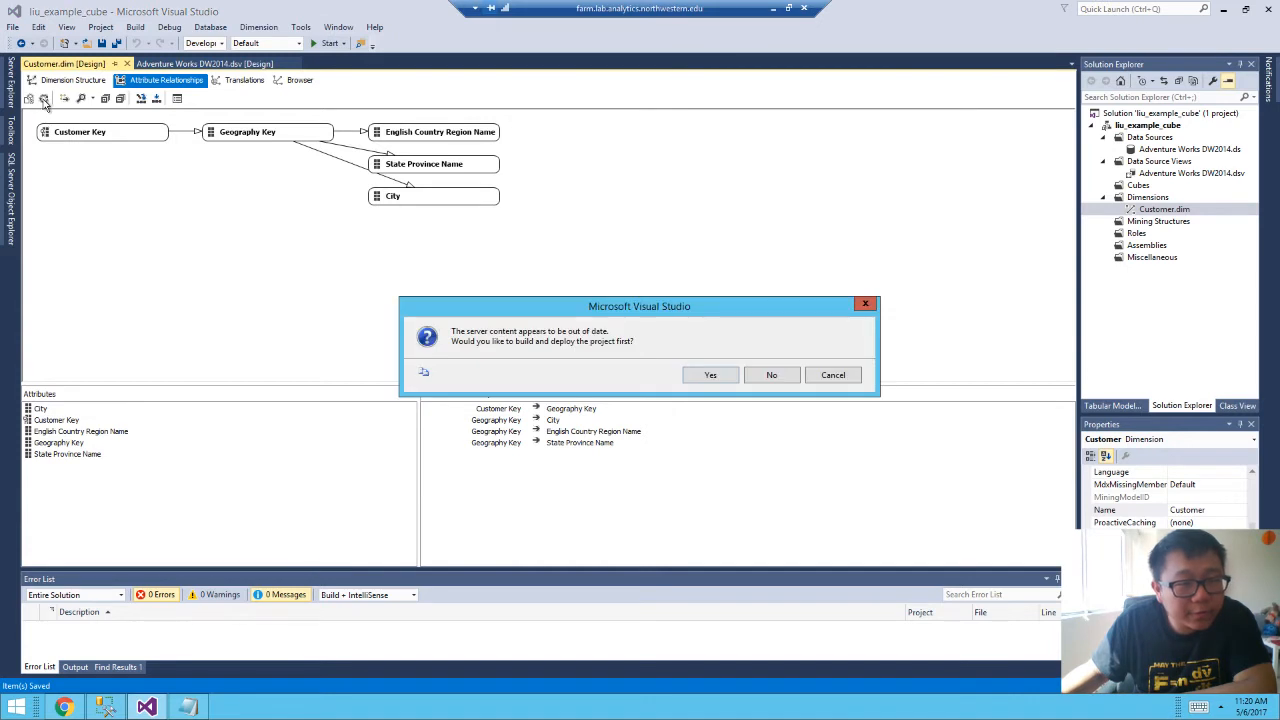
left_click(712, 377)
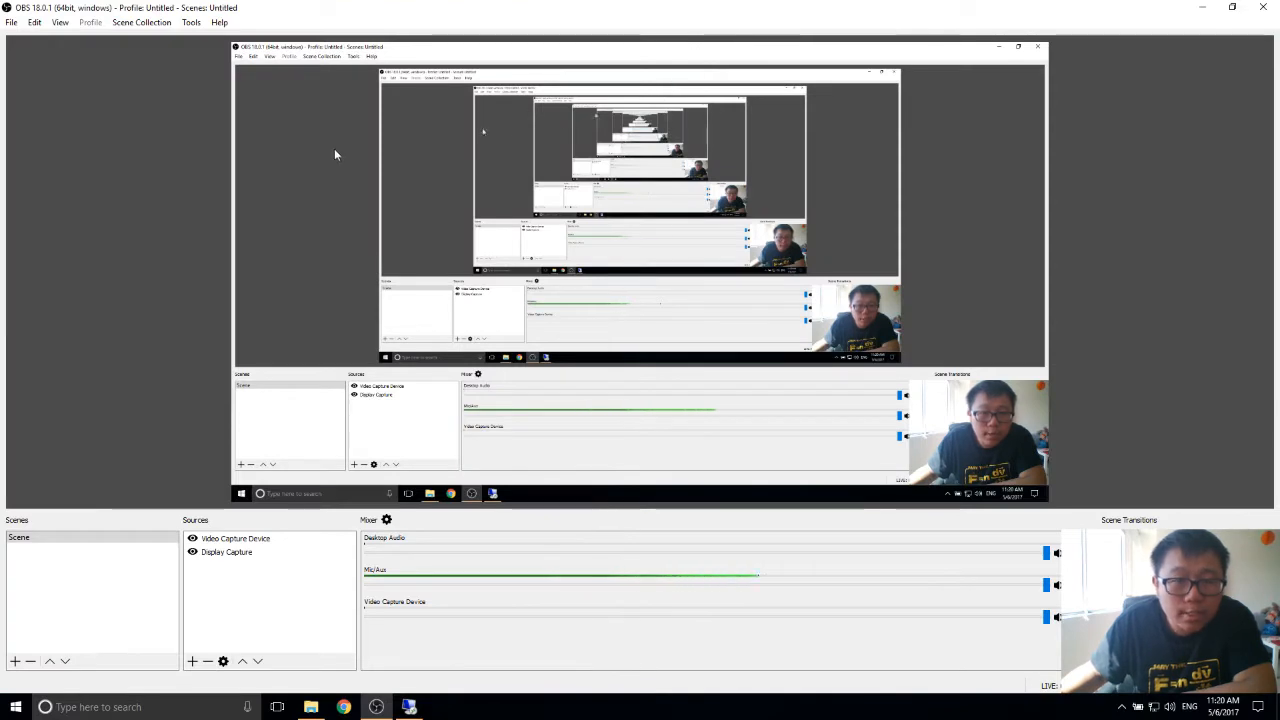
Switch from the remote session to Chrome on the local desktop and open gmail.com.
left_click(1201, 7)
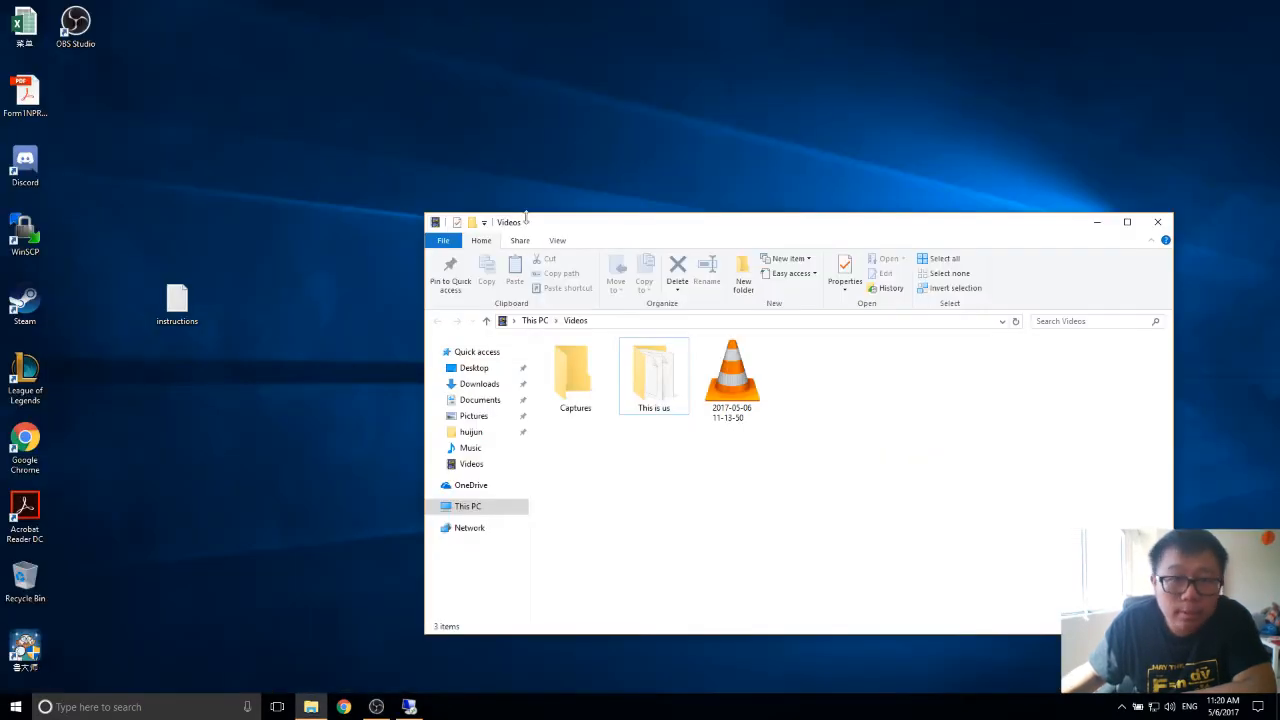
left_click(344, 705)
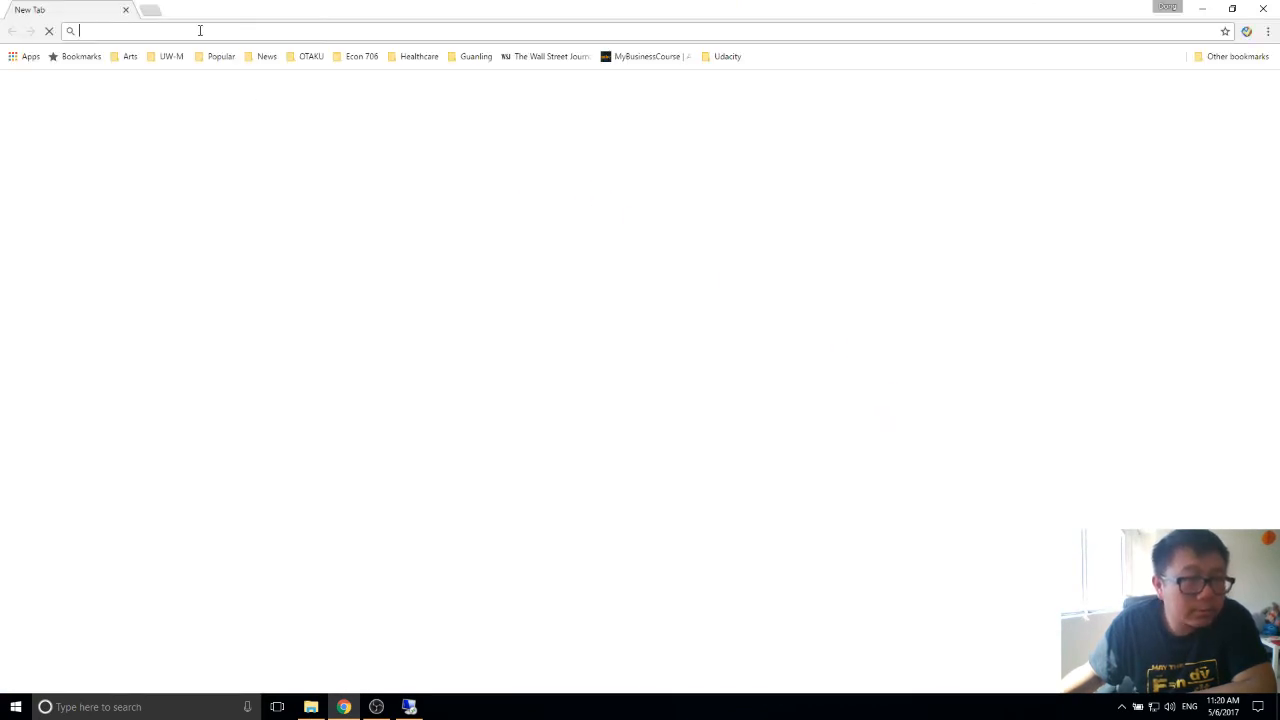
type("gmail.com")
key("Return")
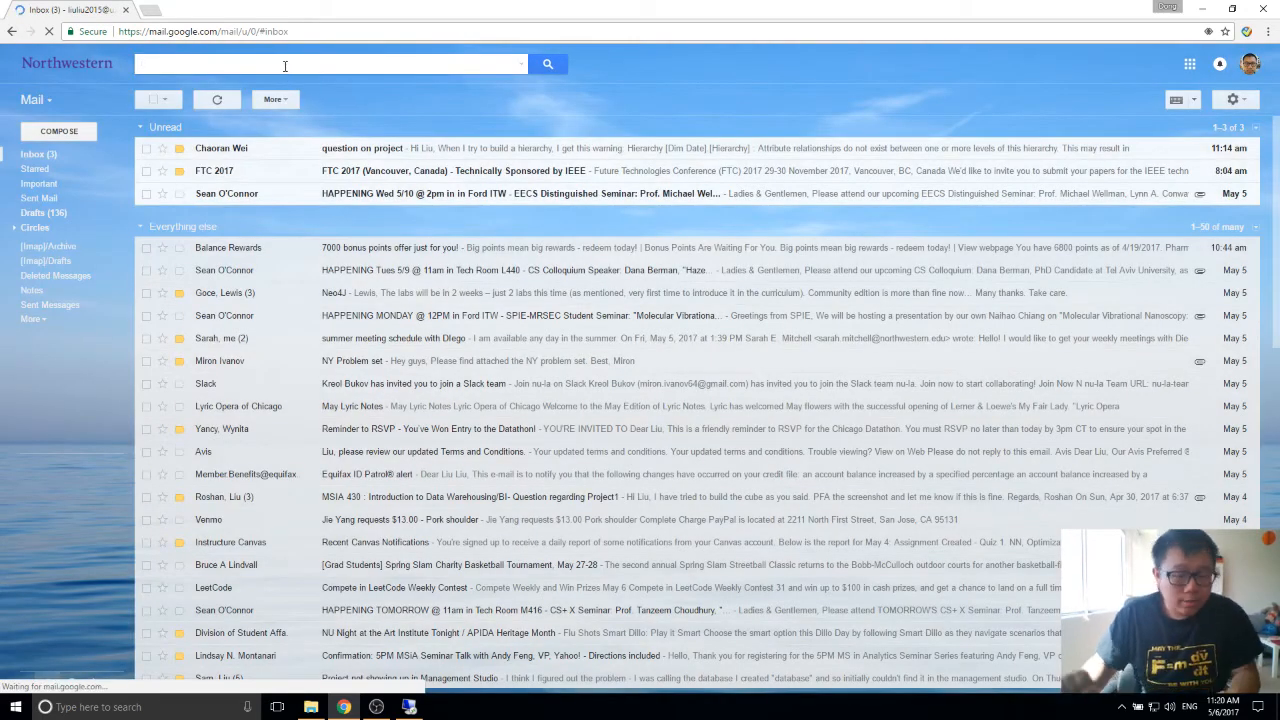
Search the mailbox for the password message, open the MSiA password e-mail, copy the account password and close the mail page.
left_click(284, 66)
type("lewis pas")
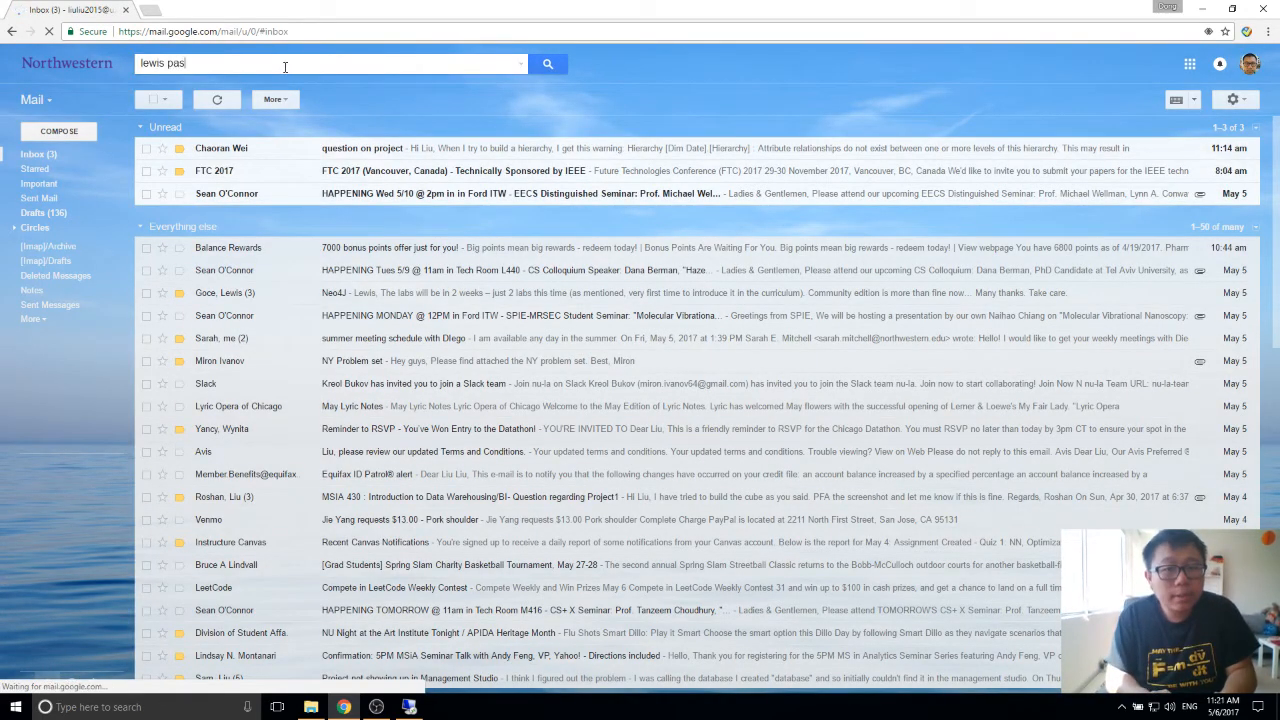
type("sword")
key("Return")
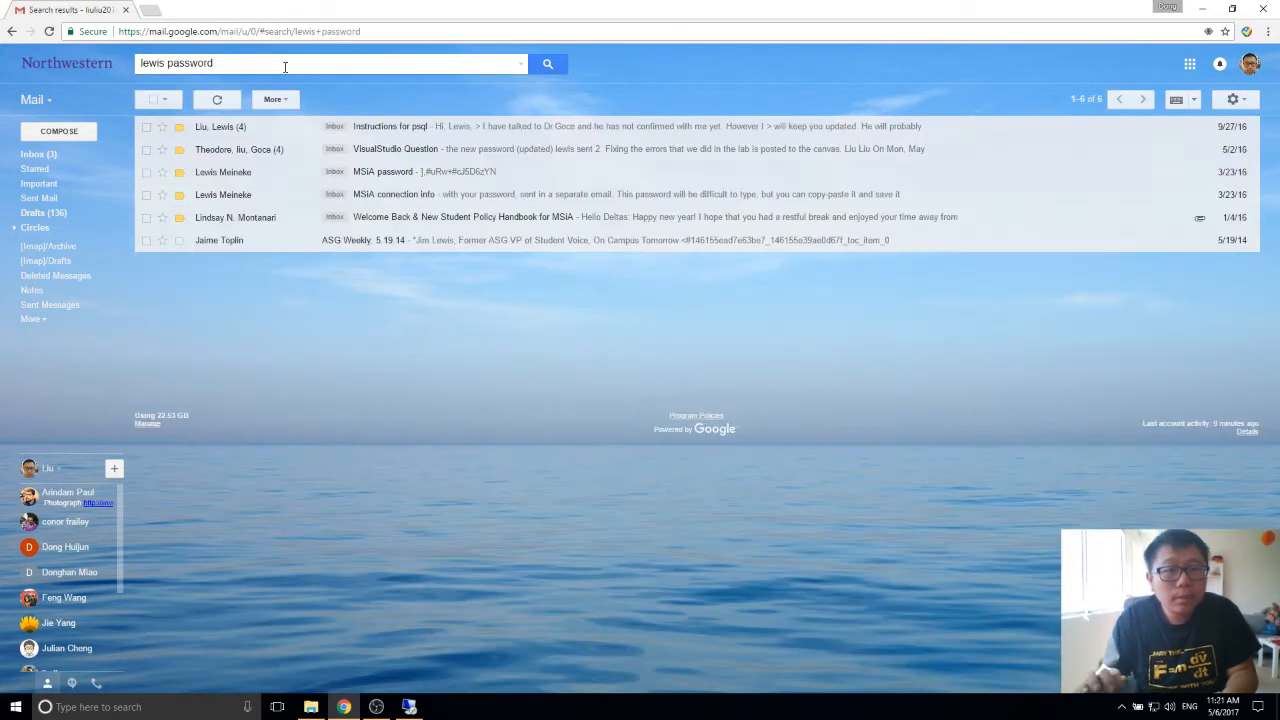
left_click(440, 173)
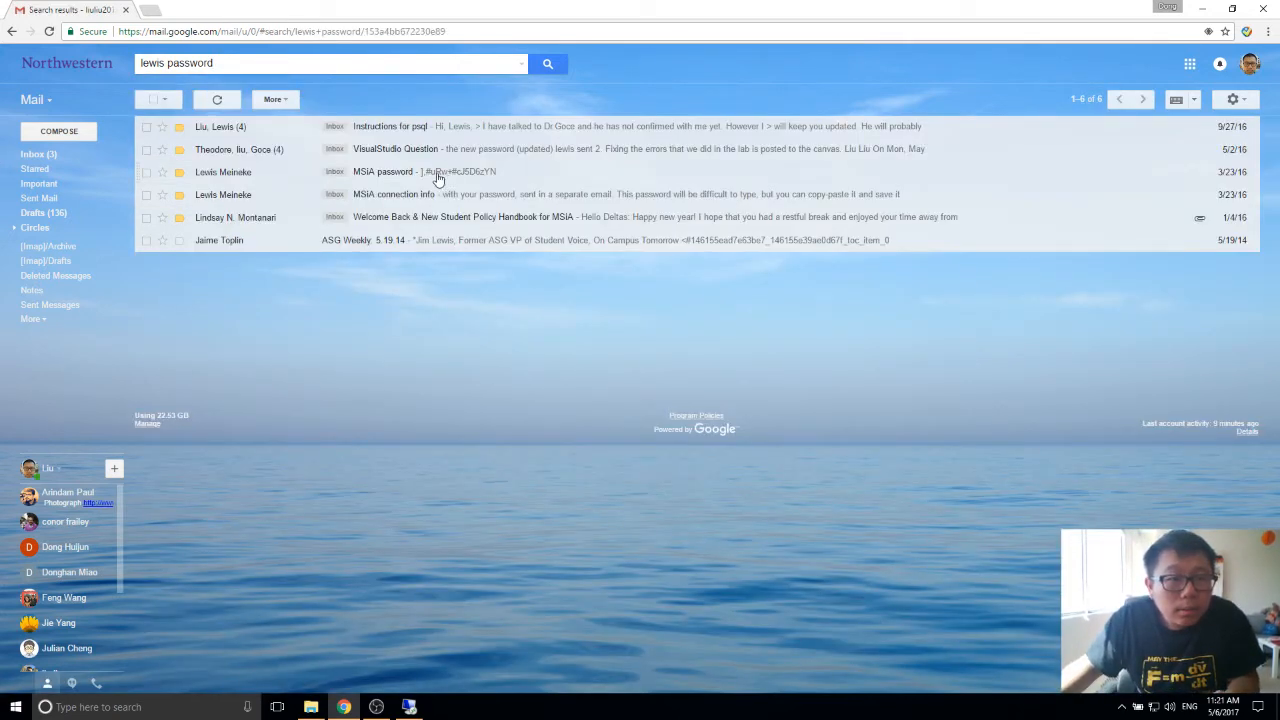
key("ctrl+a")
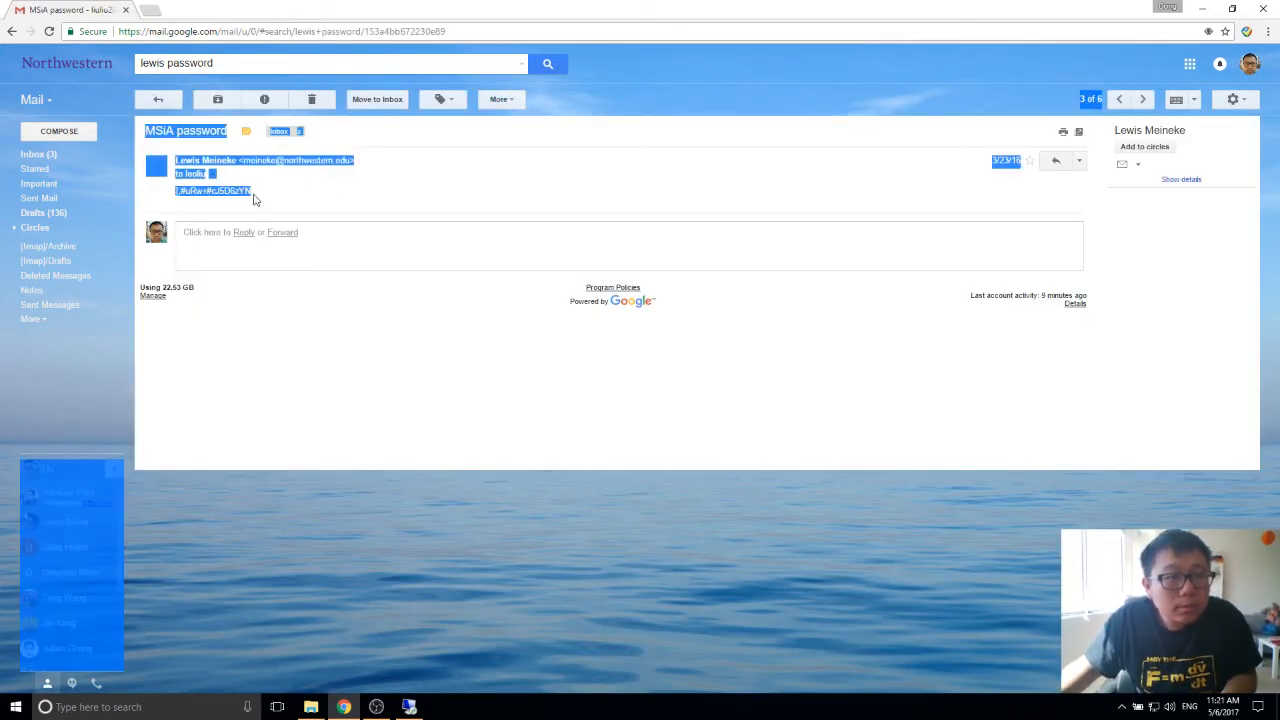
left_click(230, 198)
left_click_drag(251, 191, 156, 193)
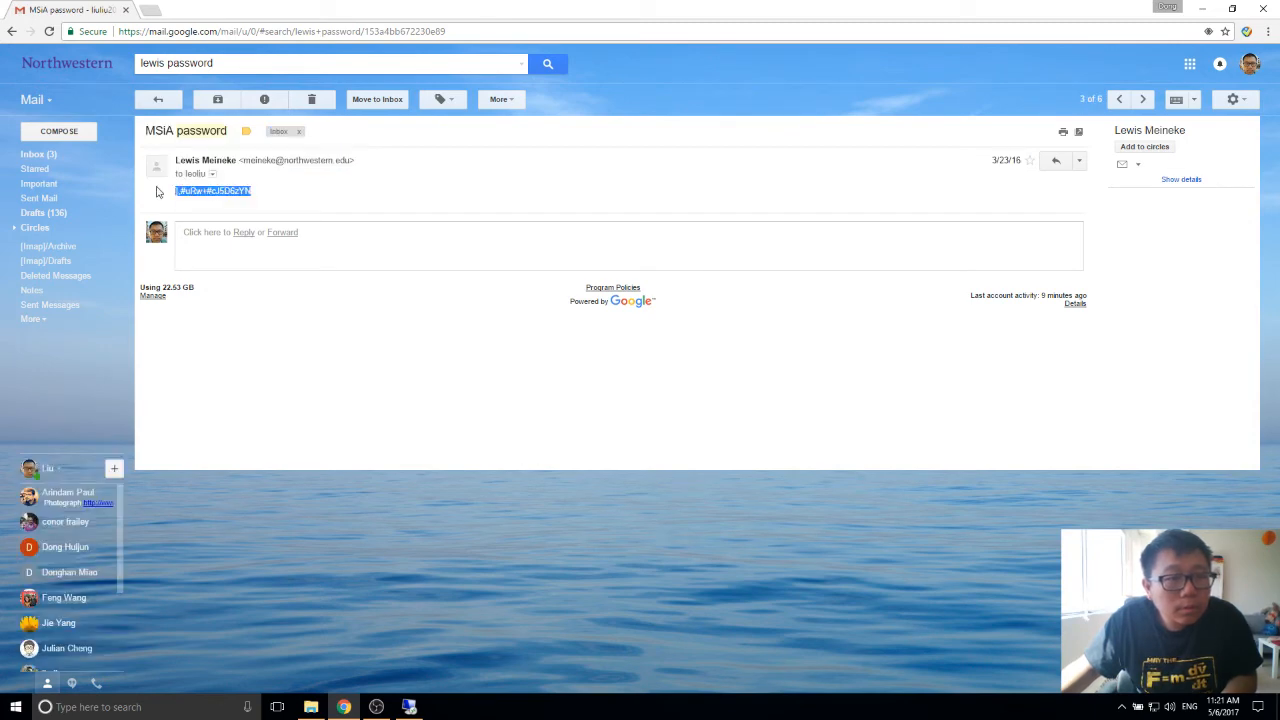
left_click(126, 10)
Return to Visual Studio in the remote session, submit the data source's impersonation account password, and decline to continue processing after deployment.
left_click(410, 705)
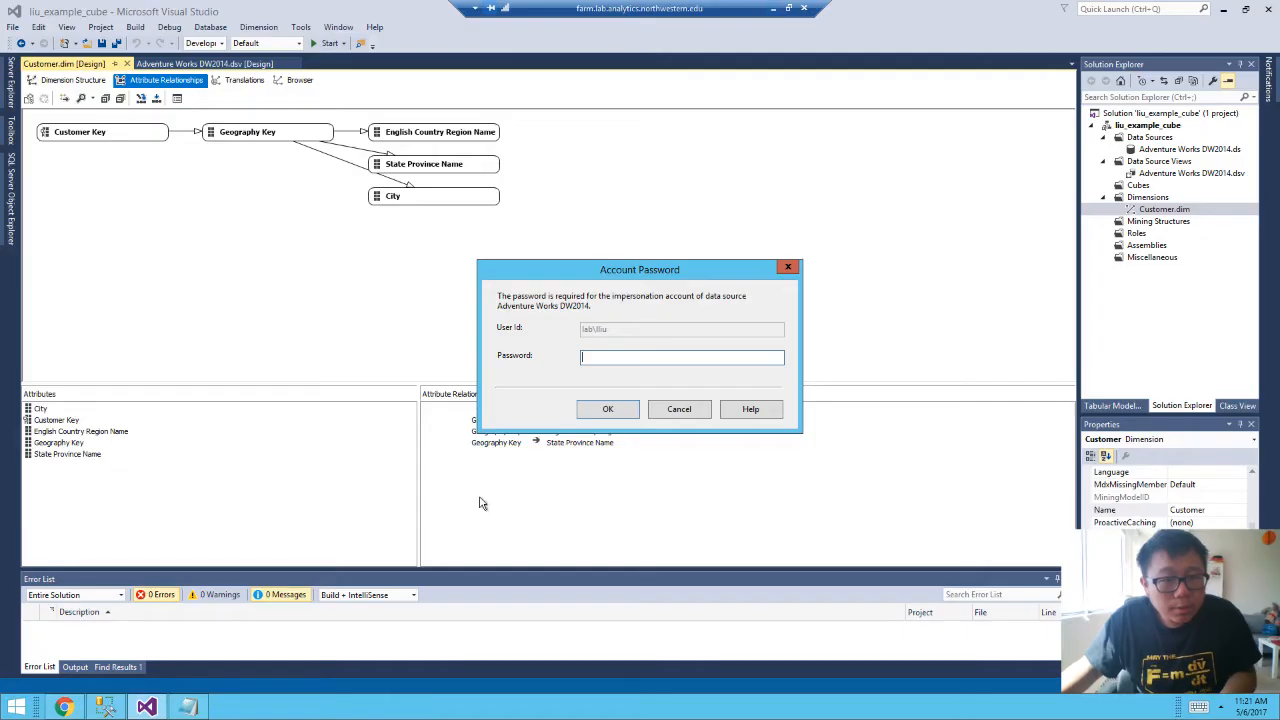
left_click(607, 410)
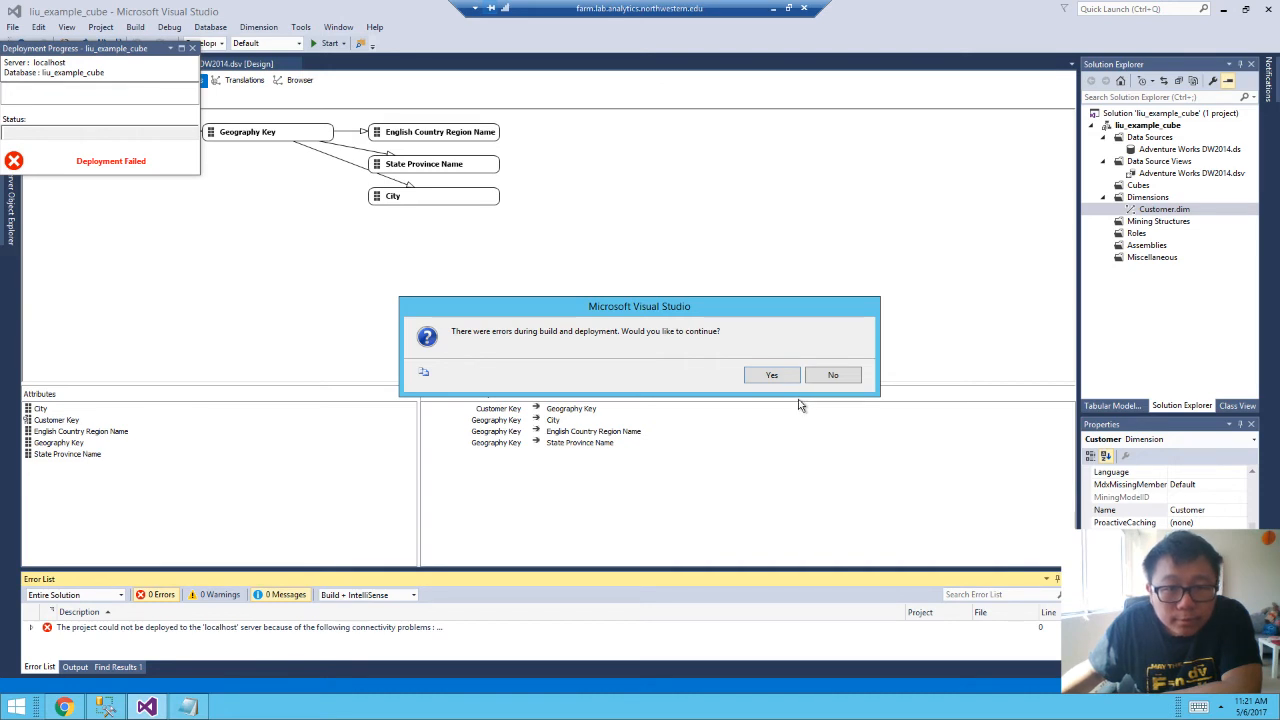
left_click(834, 376)
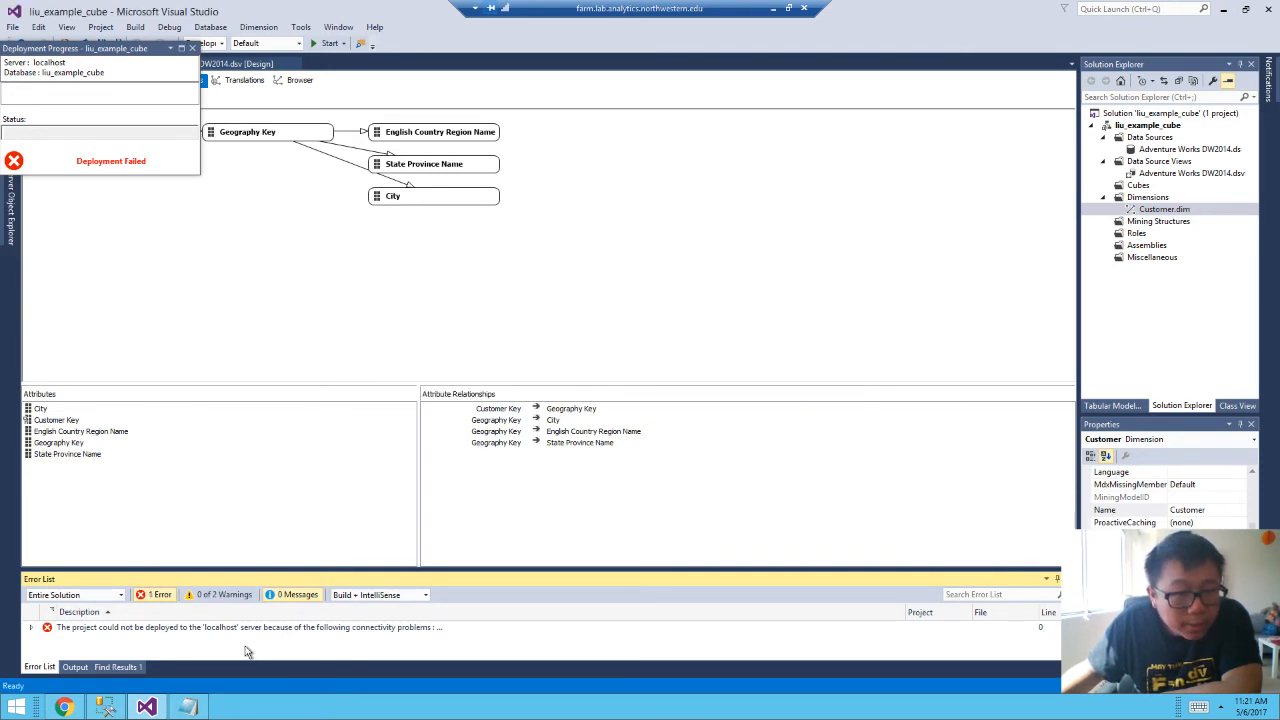
left_click(170, 630)
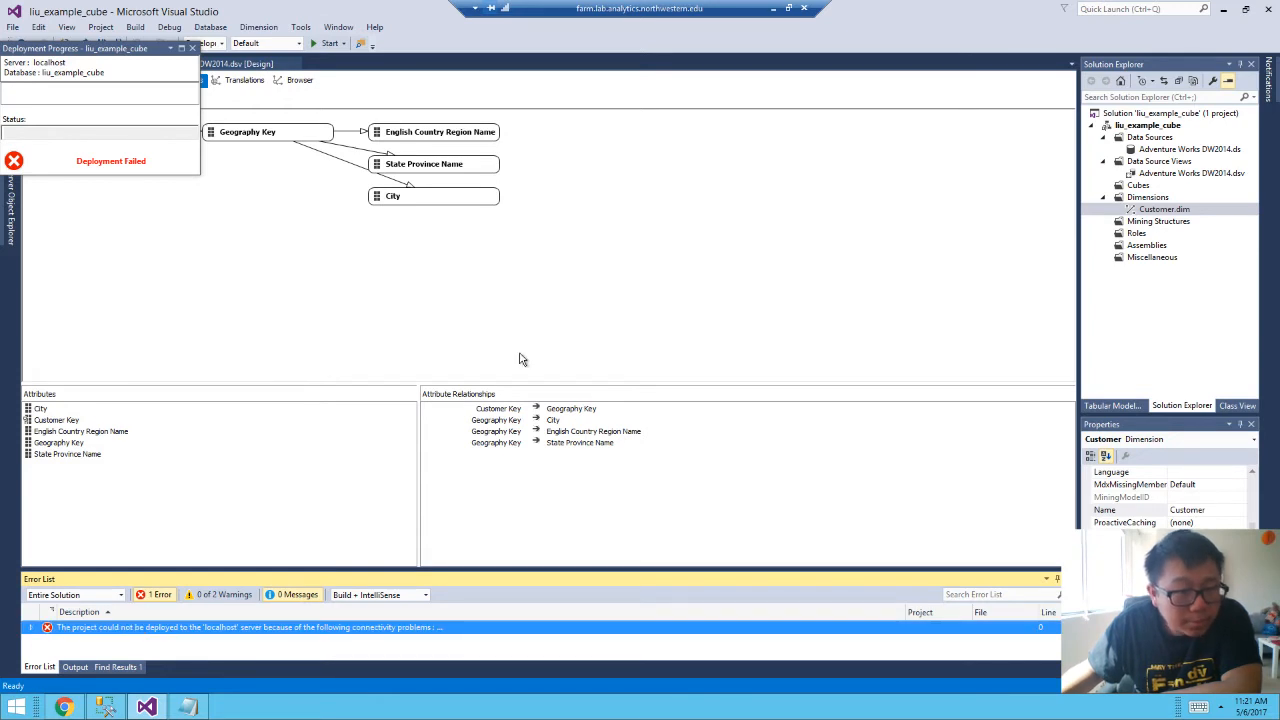
left_click(1160, 150)
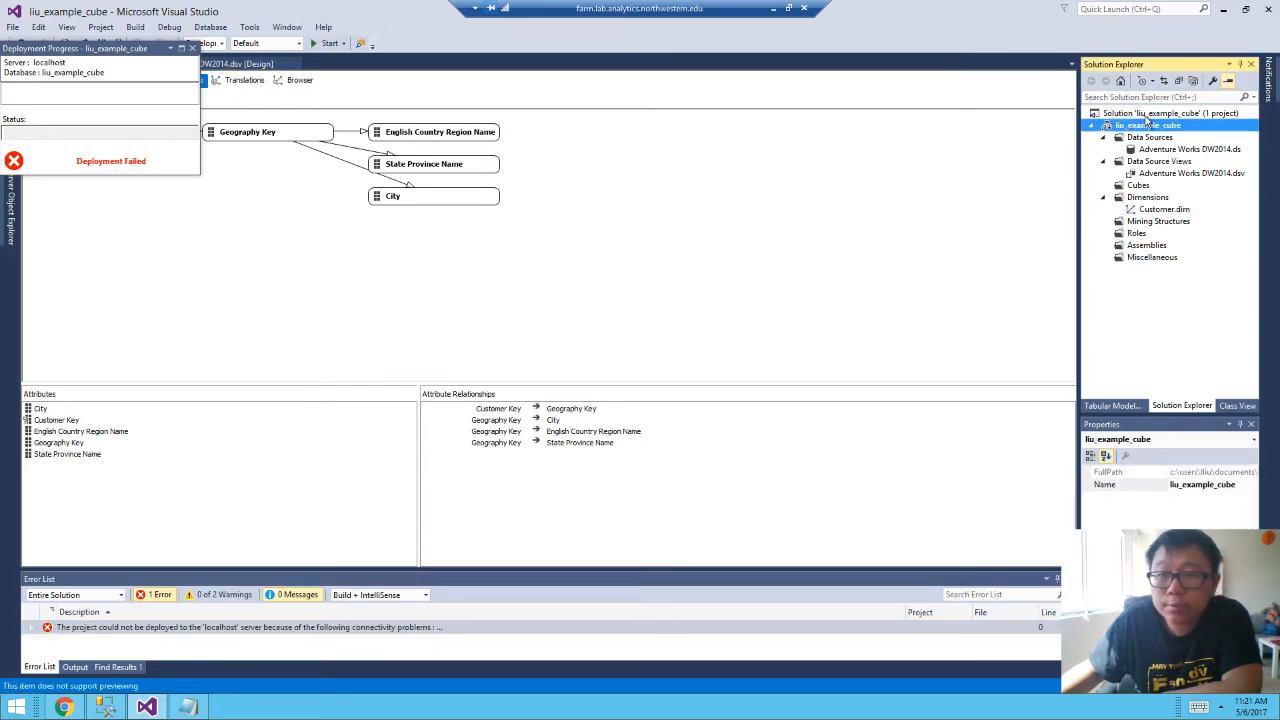
right_click(1148, 114)
left_click(979, 298)
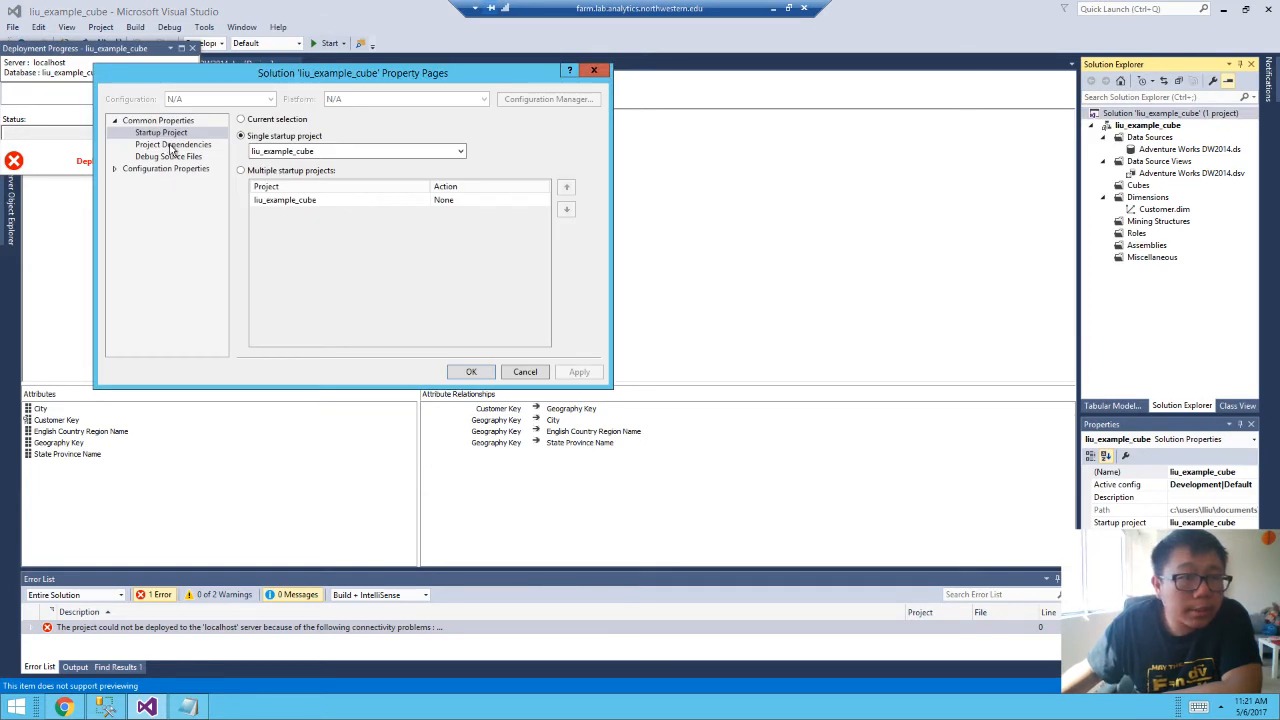
left_click(116, 170)
left_click(115, 171)
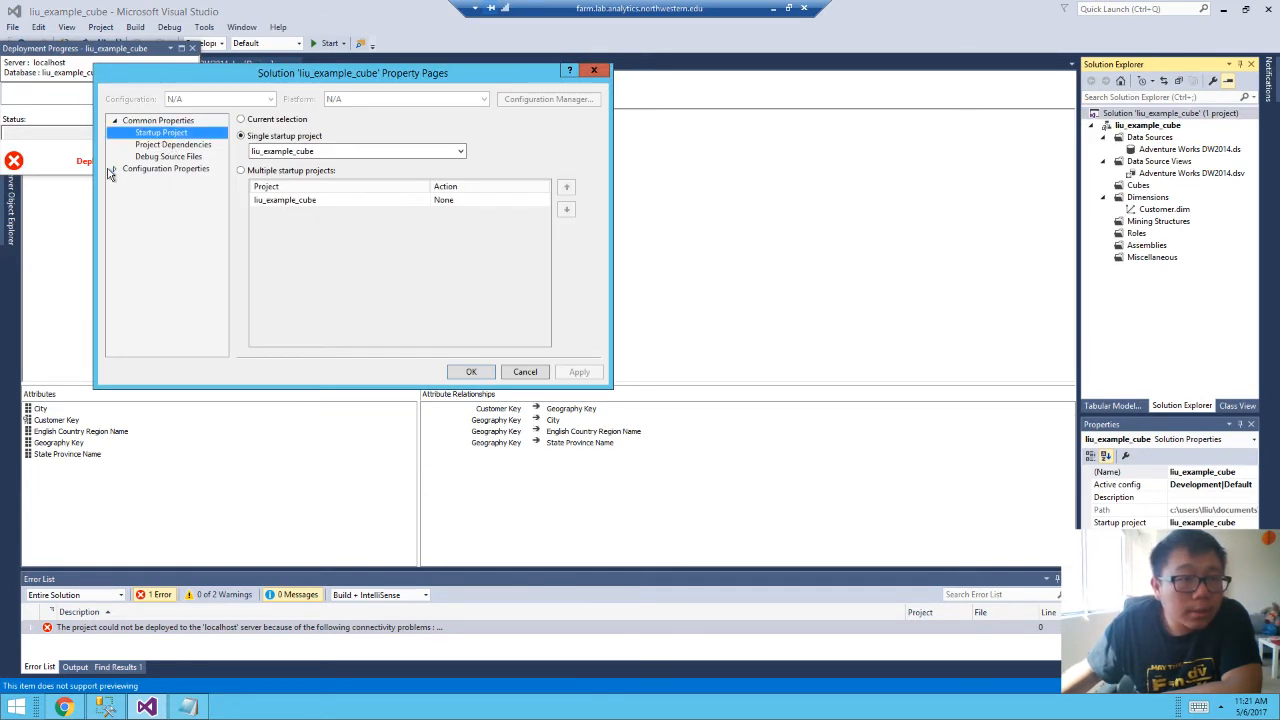
left_click(594, 71)
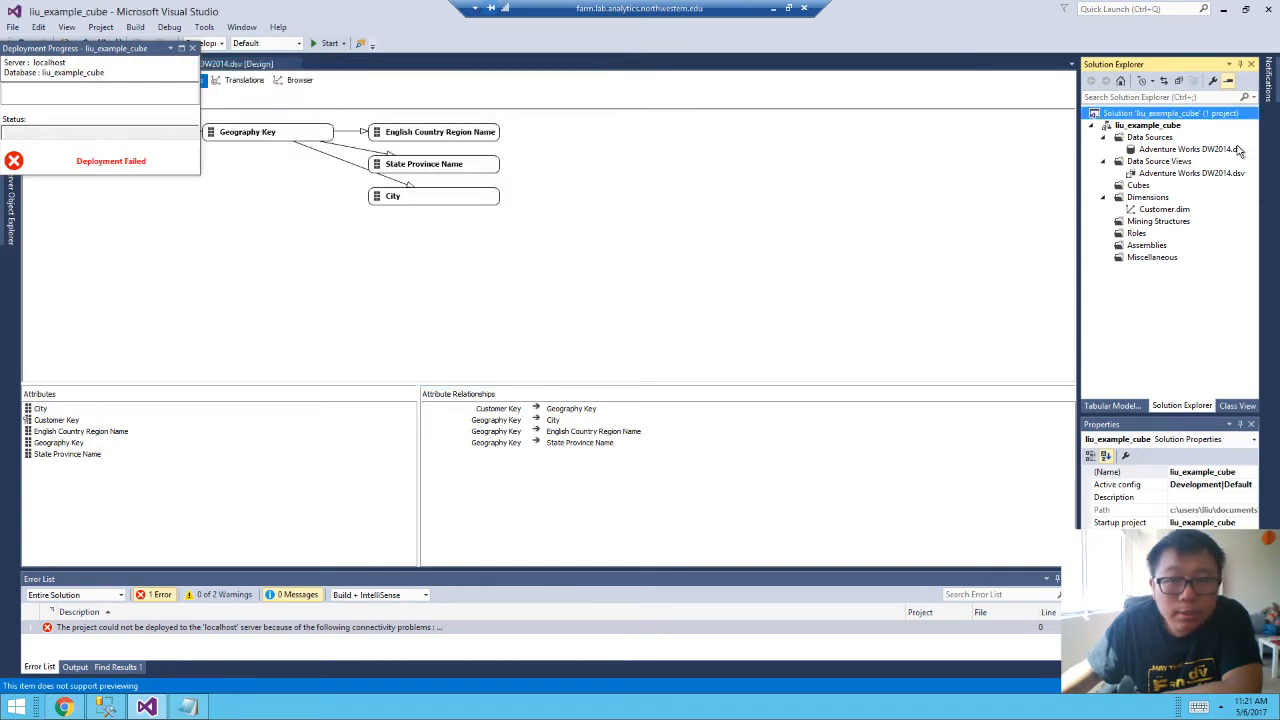
Set the deployment target server of the liu_example_cube project to connection\msiasql in its properties.
left_click(1155, 126)
right_click(1153, 127)
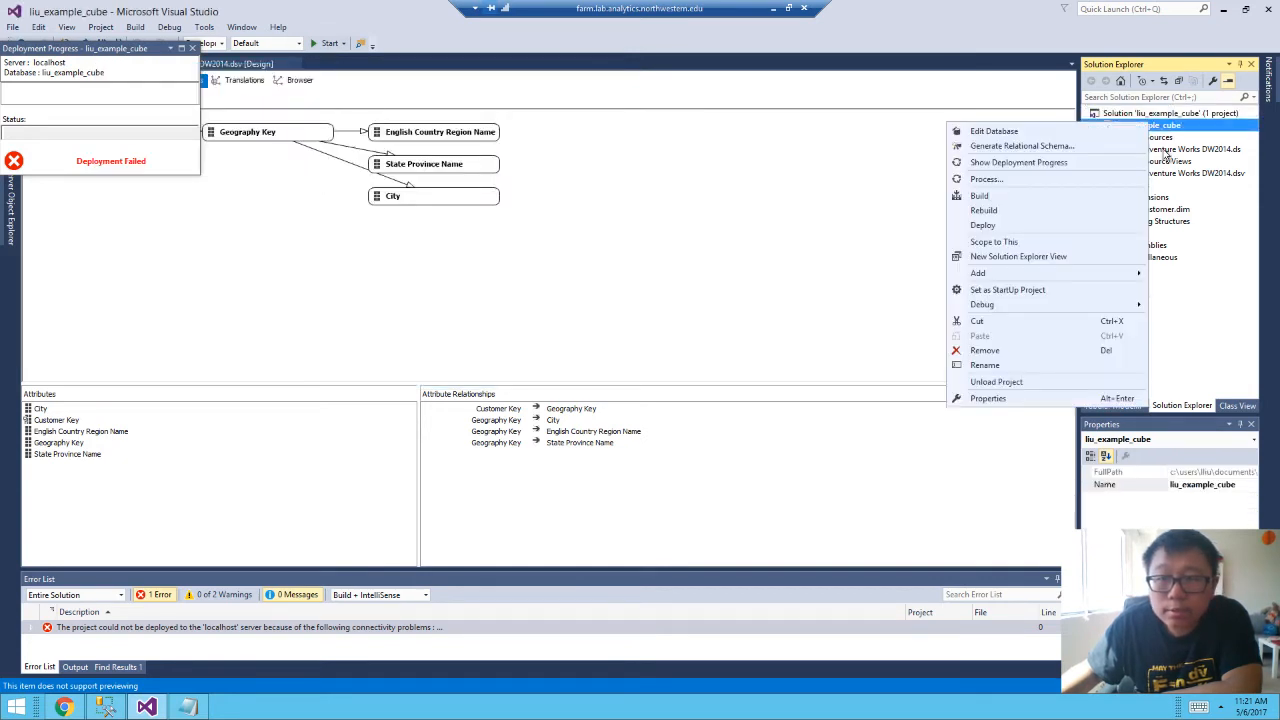
left_click(985, 398)
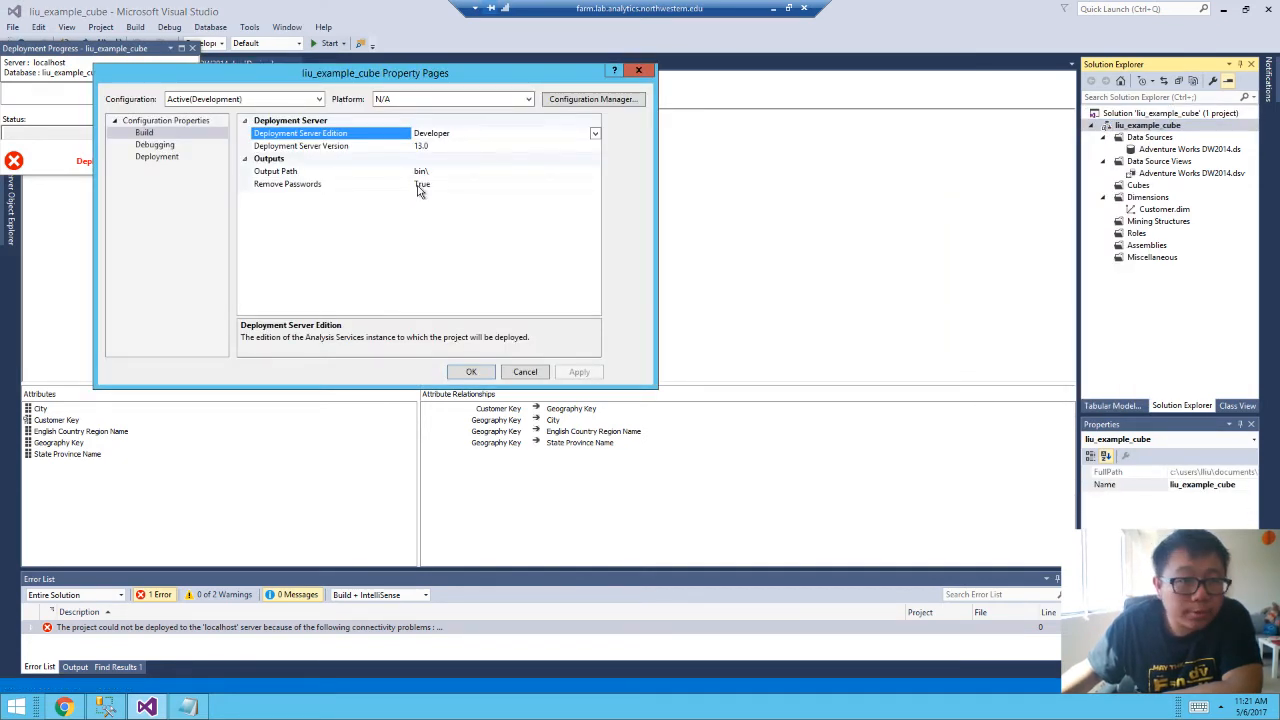
left_click(156, 157)
left_click(432, 184)
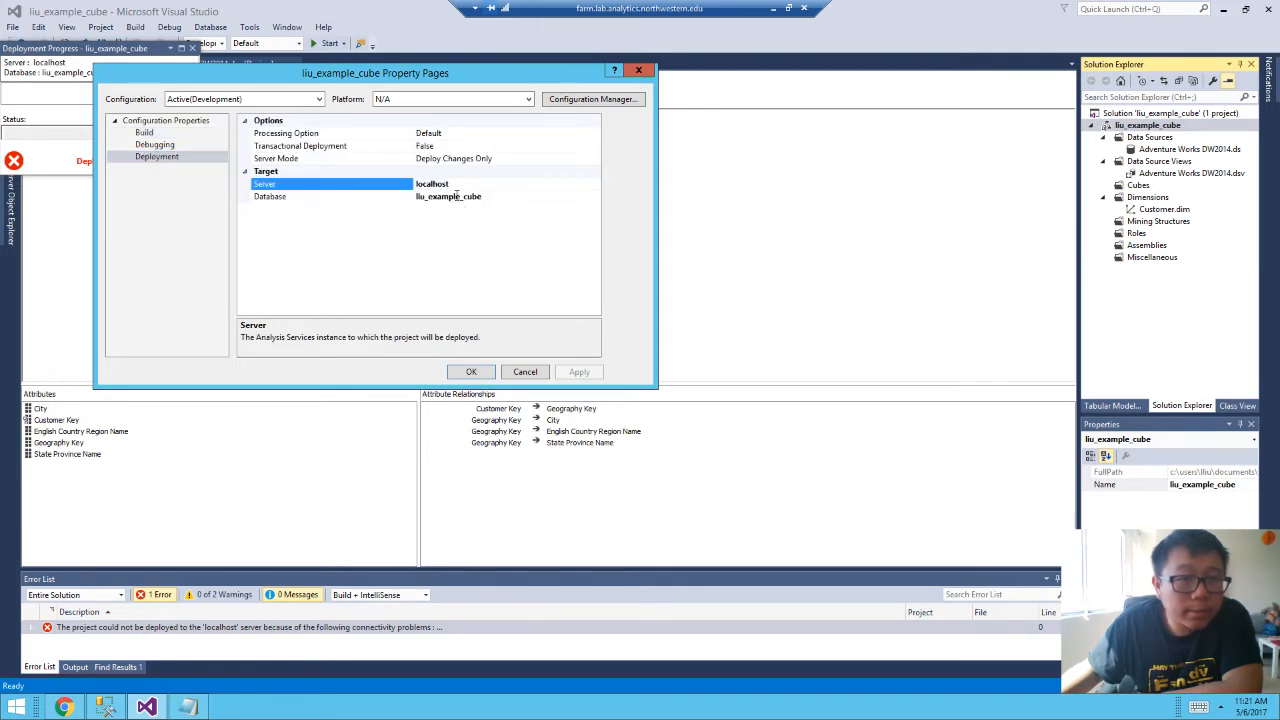
double_click(440, 185)
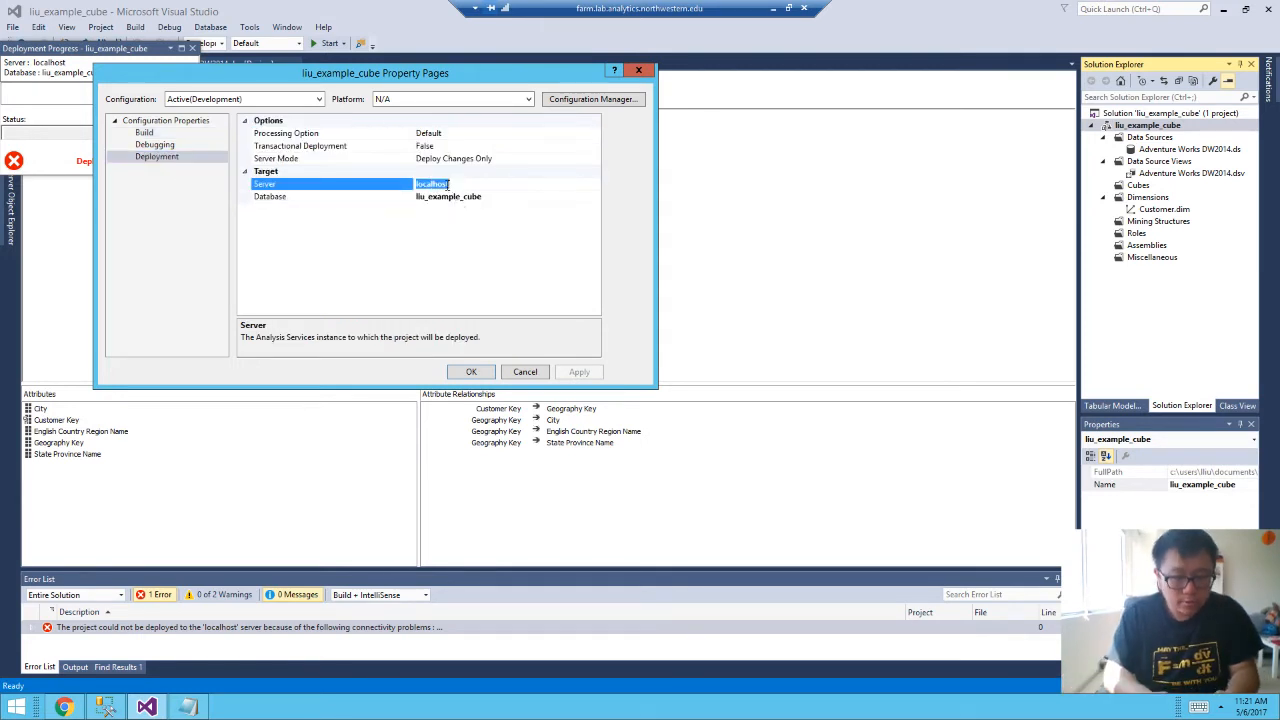
type("connection")
key("BackSpace")
key("BackSpace")
key("BackSpace")
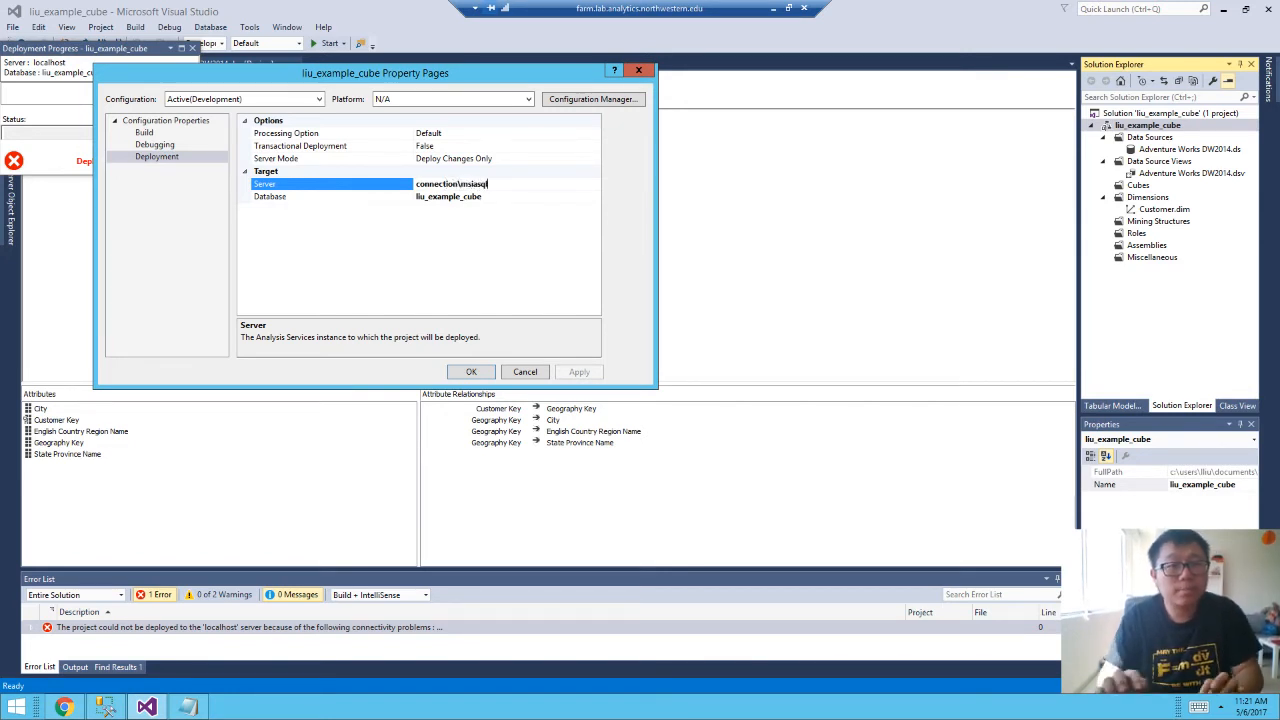
left_click(473, 372)
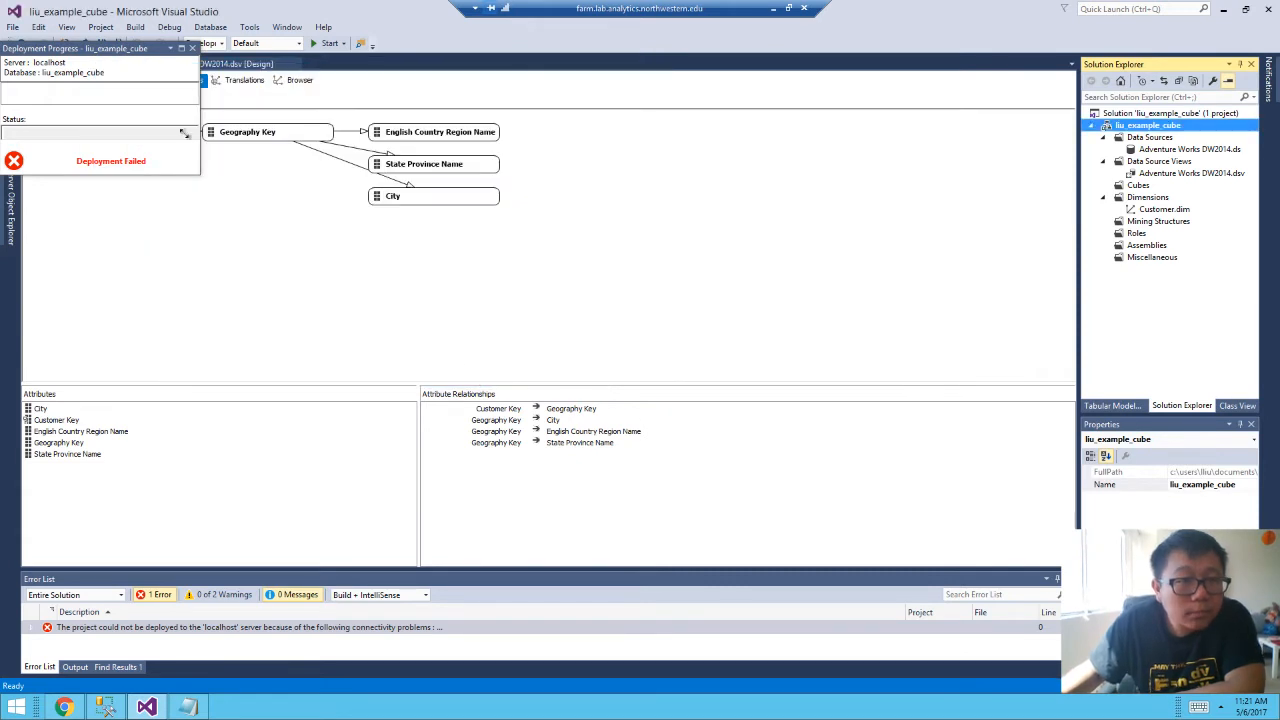
Build and deploy the project, run full processing of the Customer dimension, and close the processing windows.
left_click(193, 49)
left_click(43, 99)
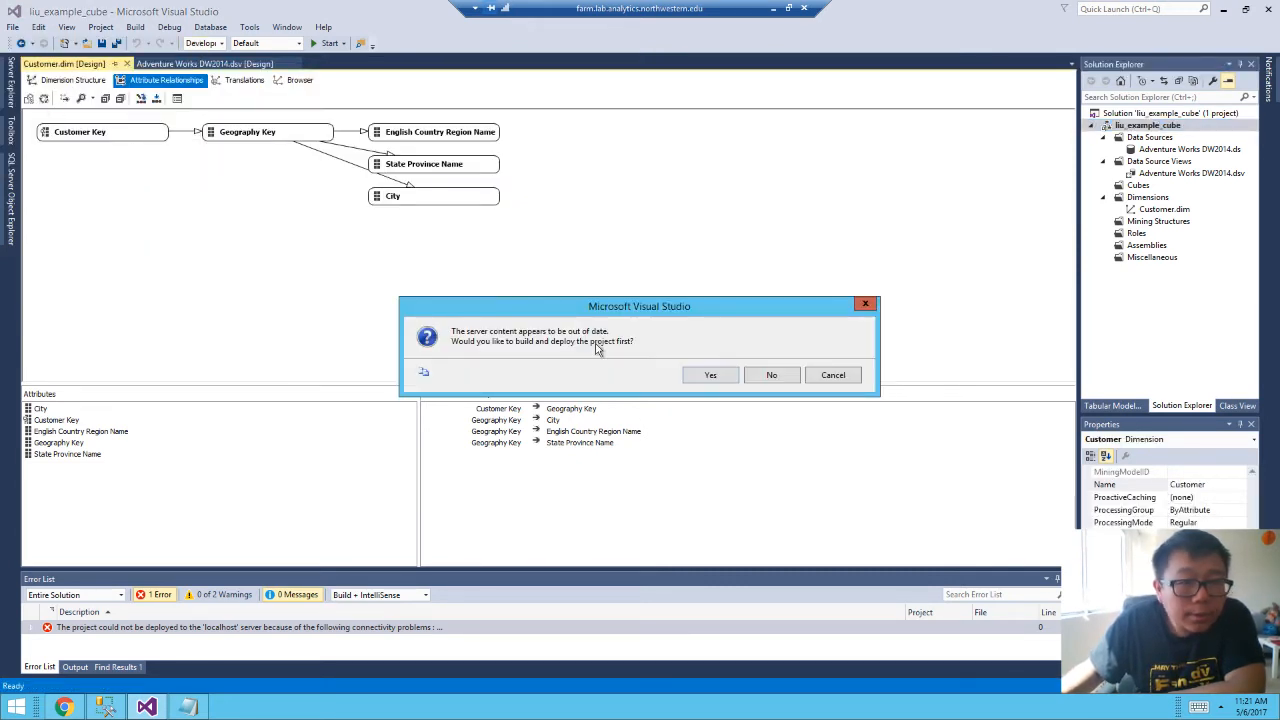
left_click(690, 374)
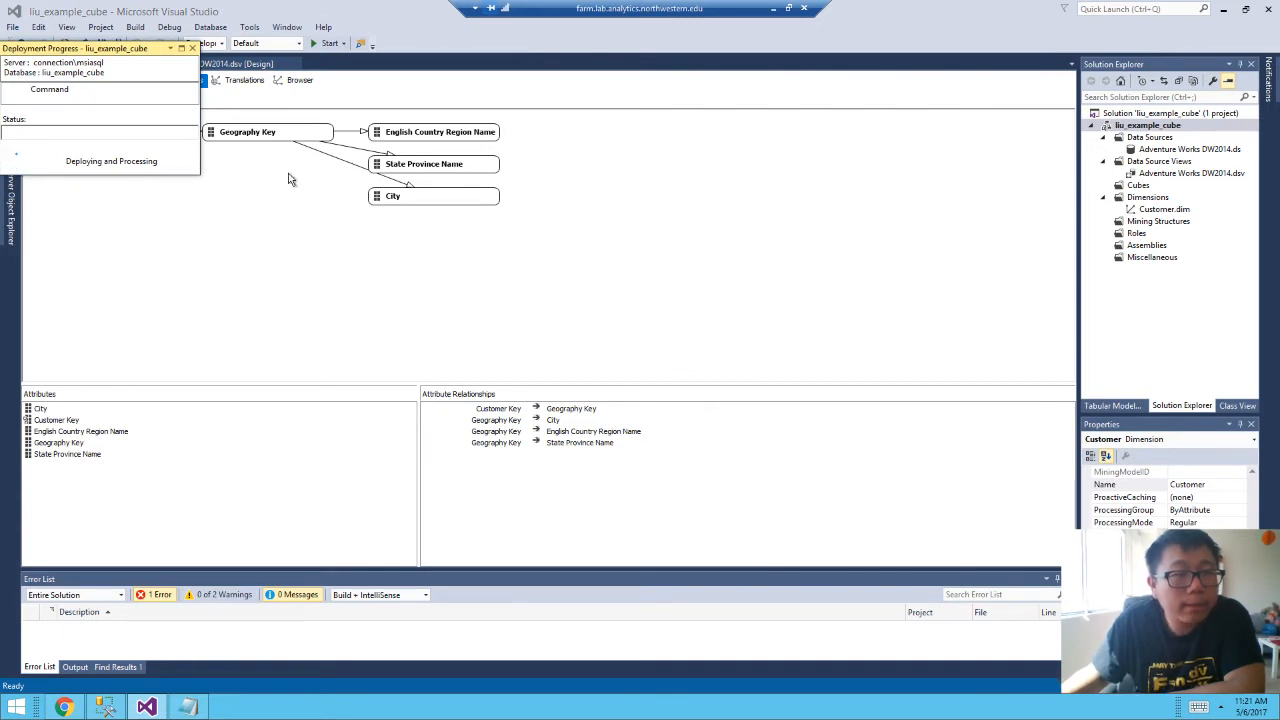
left_click(774, 583)
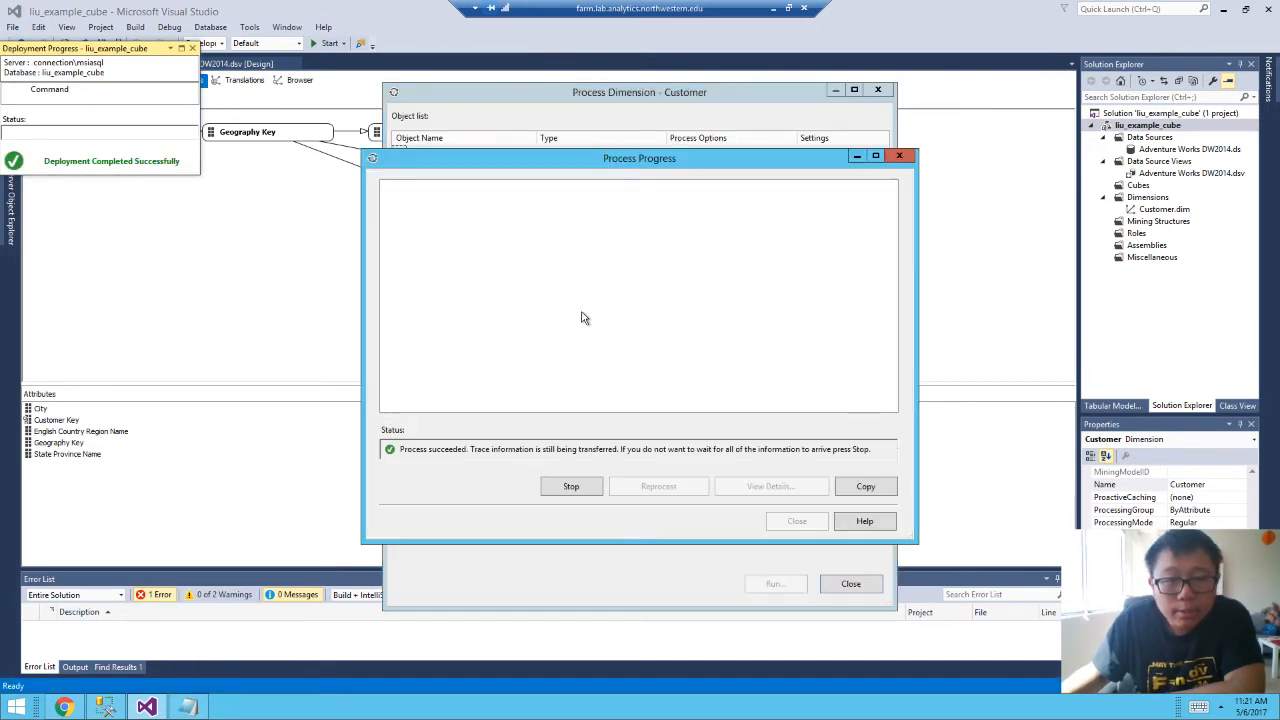
left_click(803, 521)
left_click(851, 584)
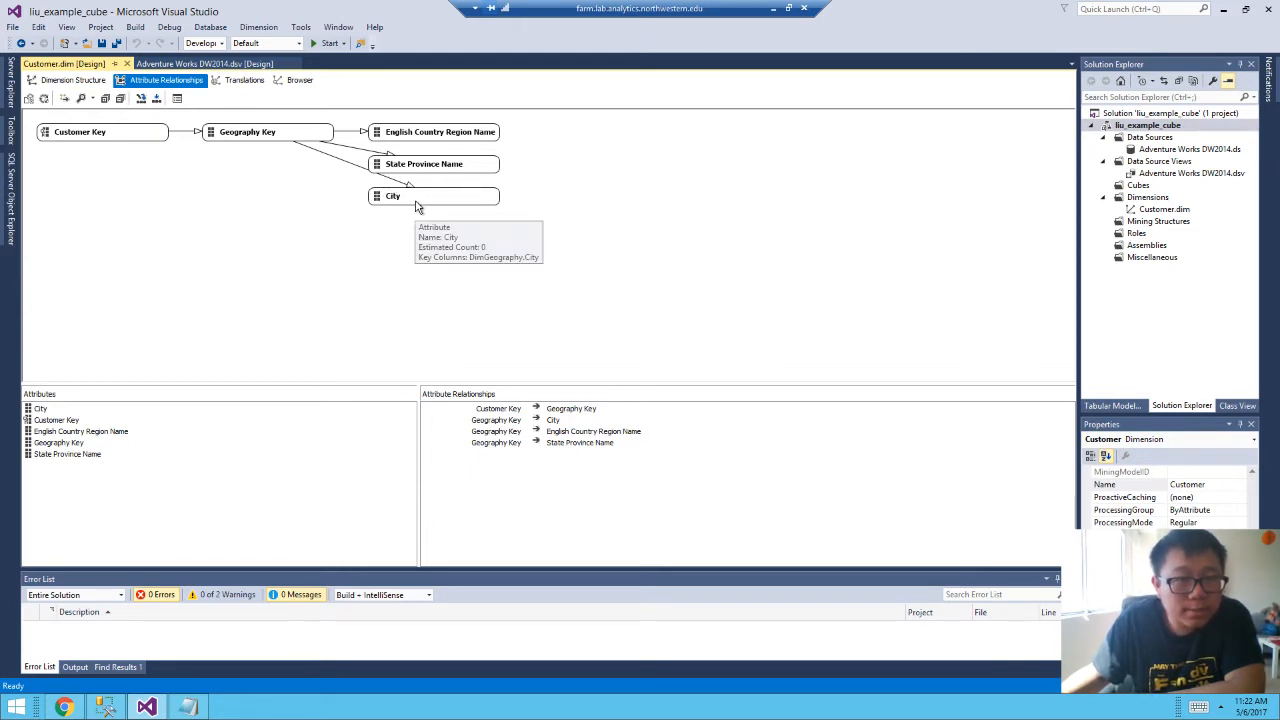
Relate City to State Province Name and delete the direct relationship from Geography Key to State Province Name.
left_click_drag(418, 200, 430, 166)
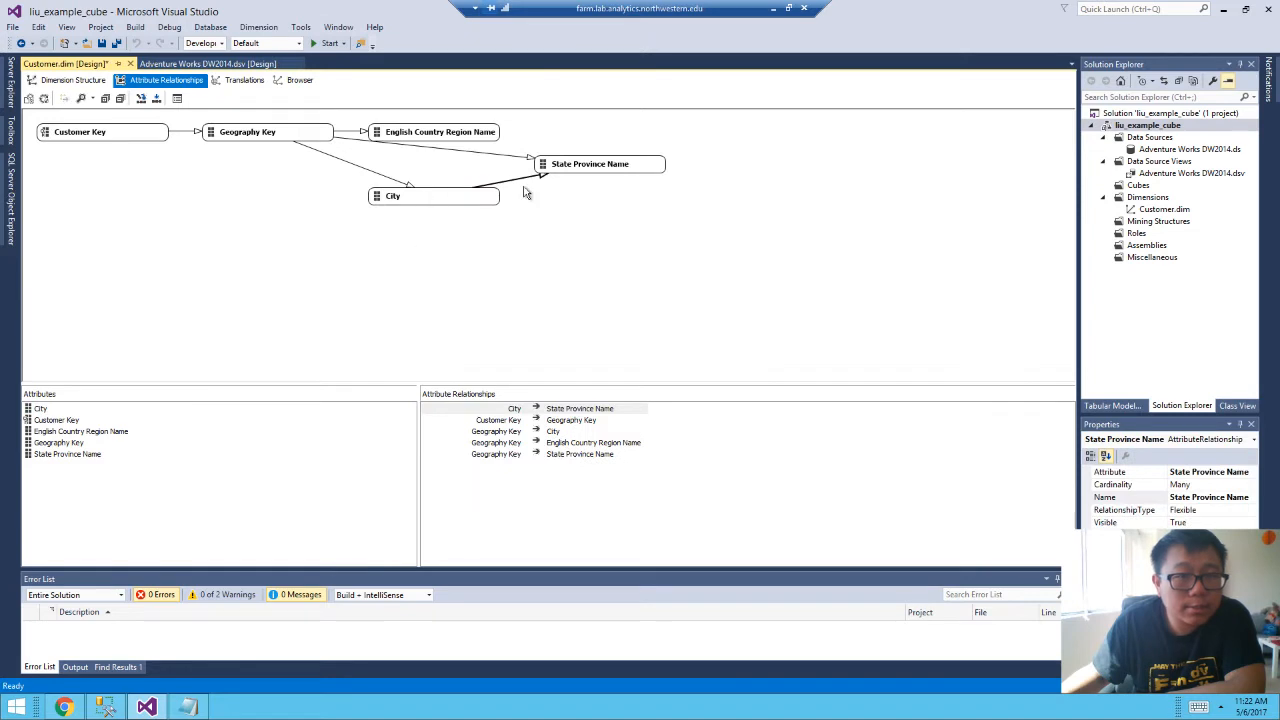
left_click(354, 170)
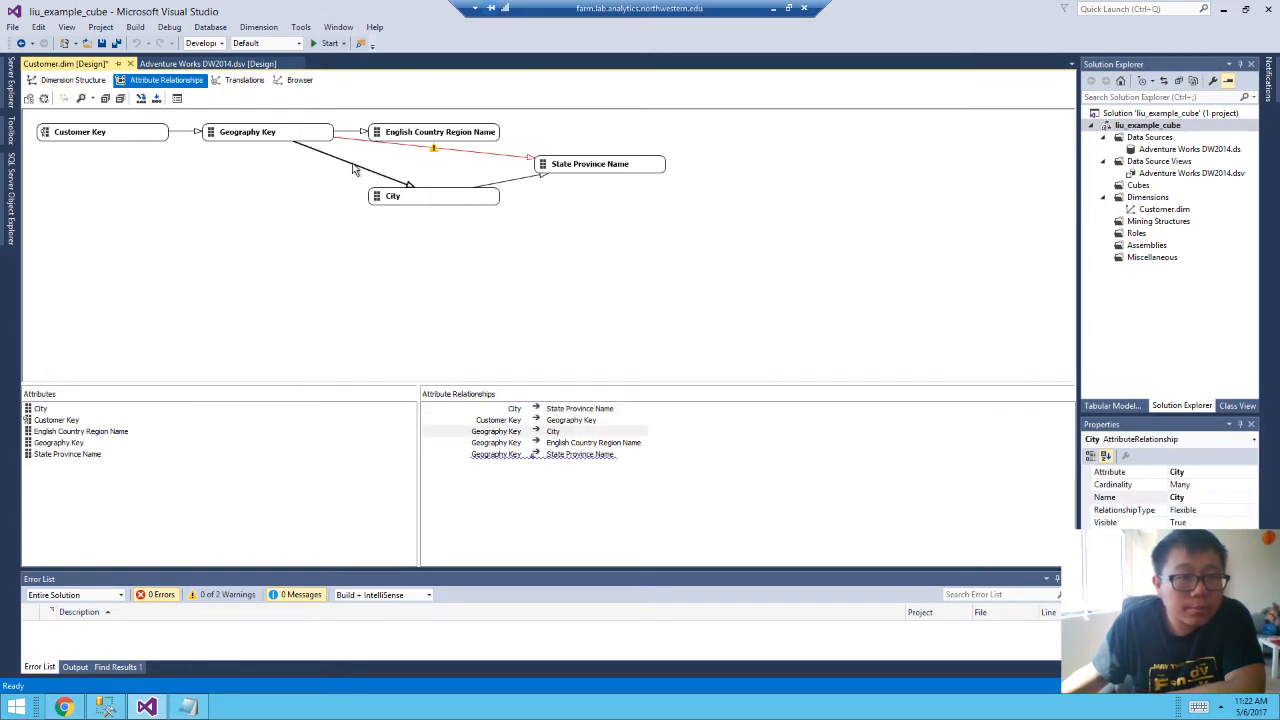
left_click(462, 151)
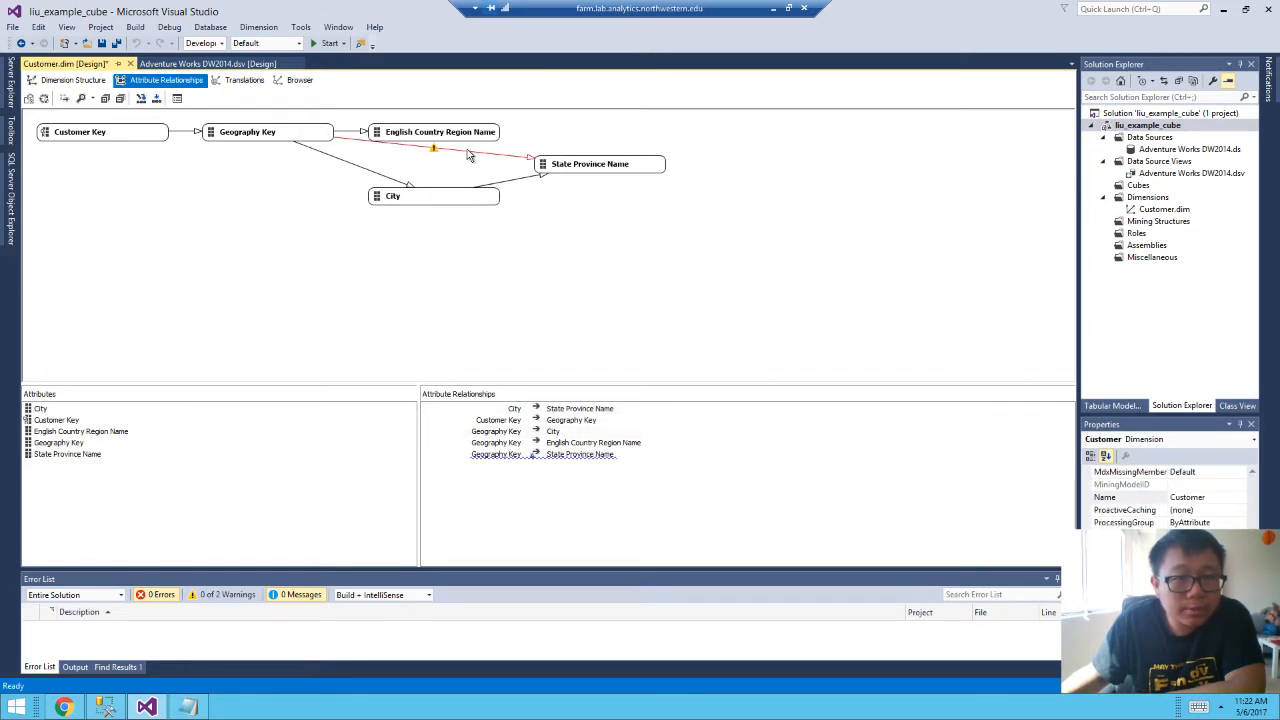
right_click(463, 155)
left_click(487, 192)
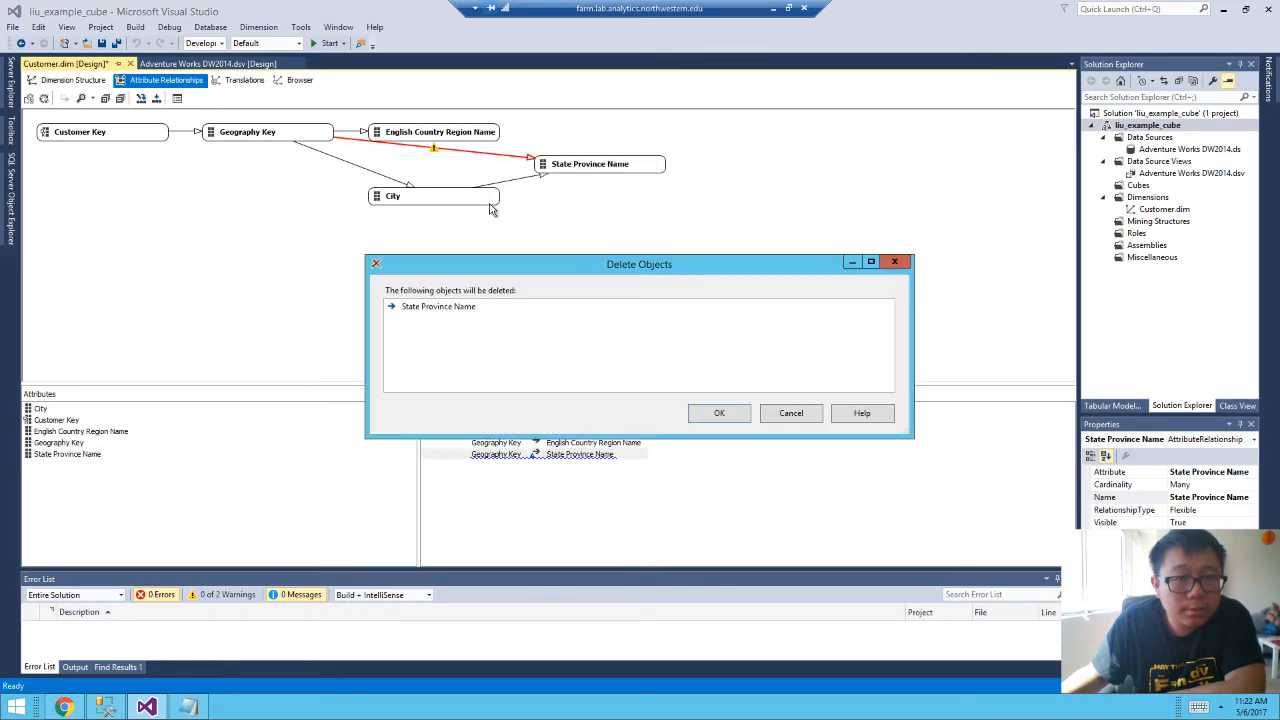
left_click(720, 413)
Relate State Province Name to English Country Region Name and delete the direct relationship from Geography Key to English Country Region Name.
left_click_drag(572, 165, 440, 138)
left_click(603, 134)
right_click(603, 134)
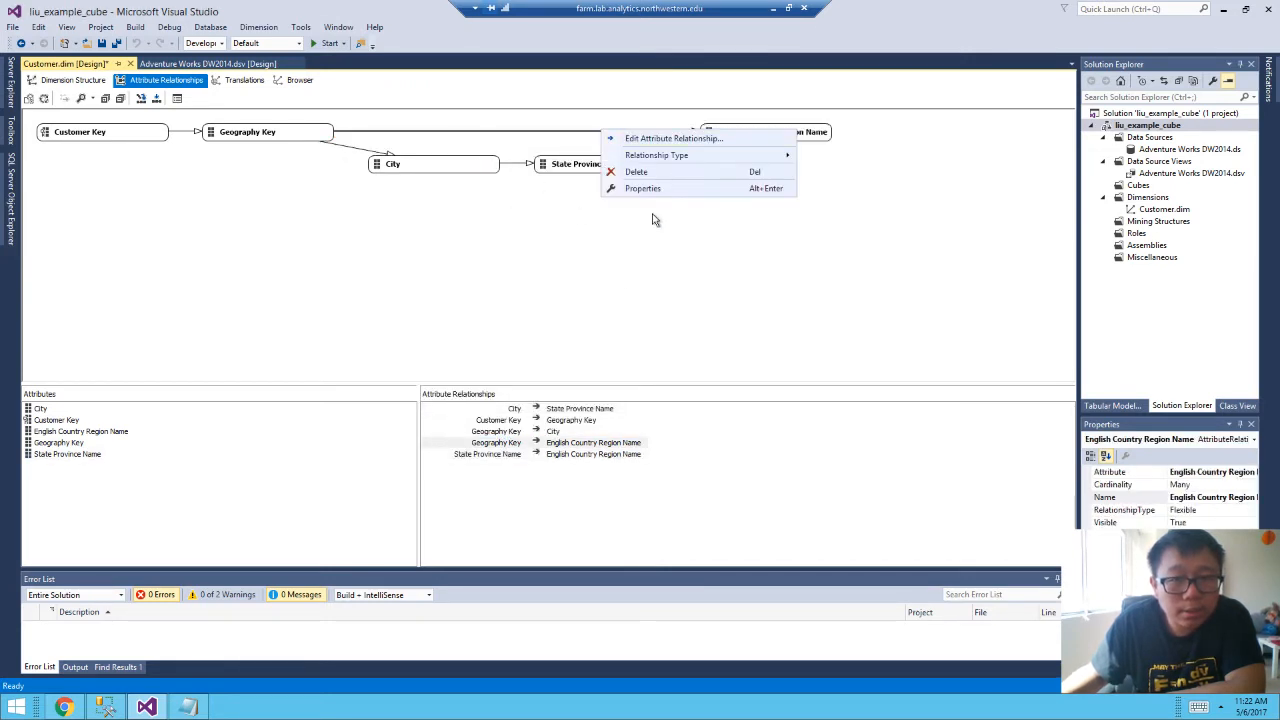
left_click(640, 176)
left_click(745, 412)
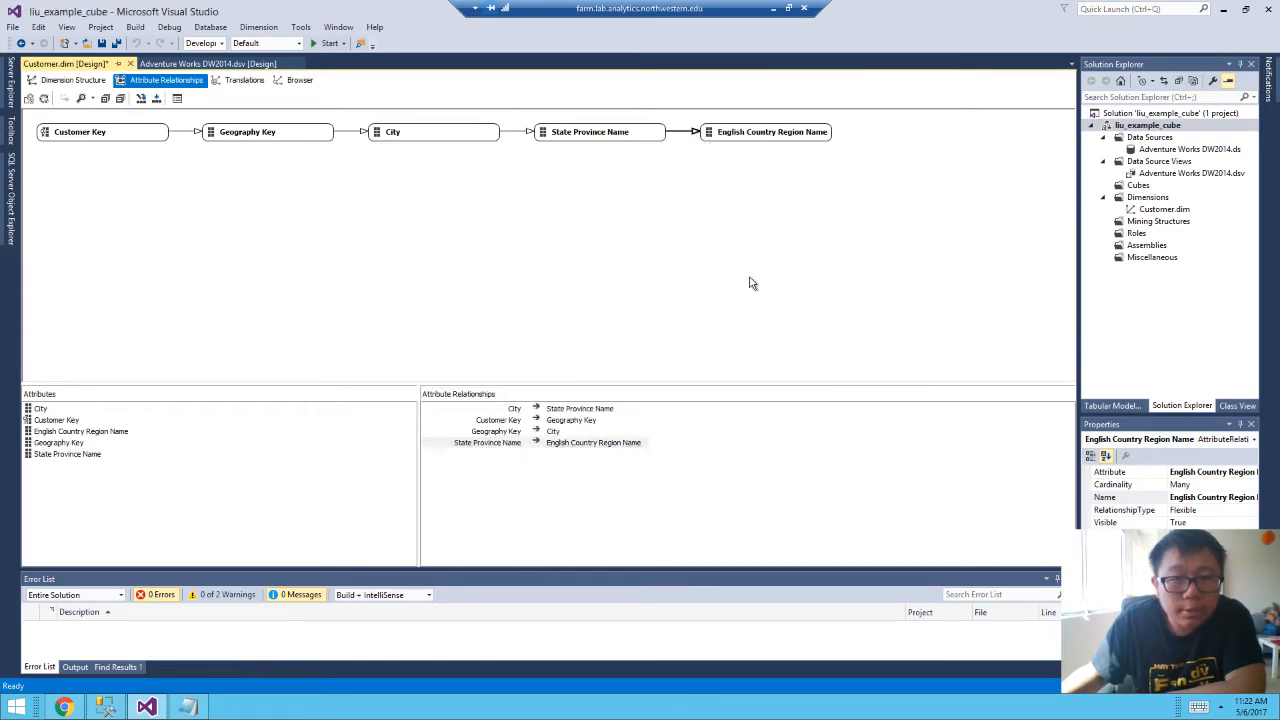
Try to deploy and process the Customer dimension with the chained relationships, examine the processing messages, and close the progress windows.
left_click(43, 97)
left_click(706, 376)
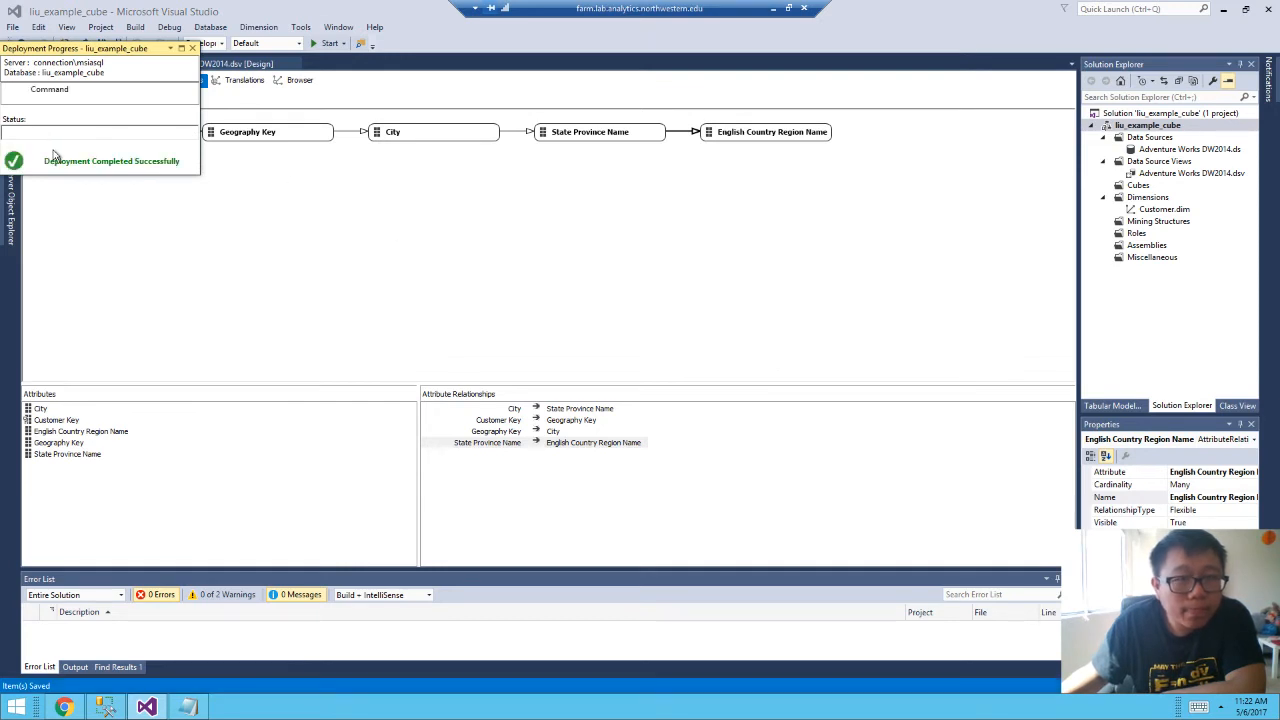
left_click(776, 585)
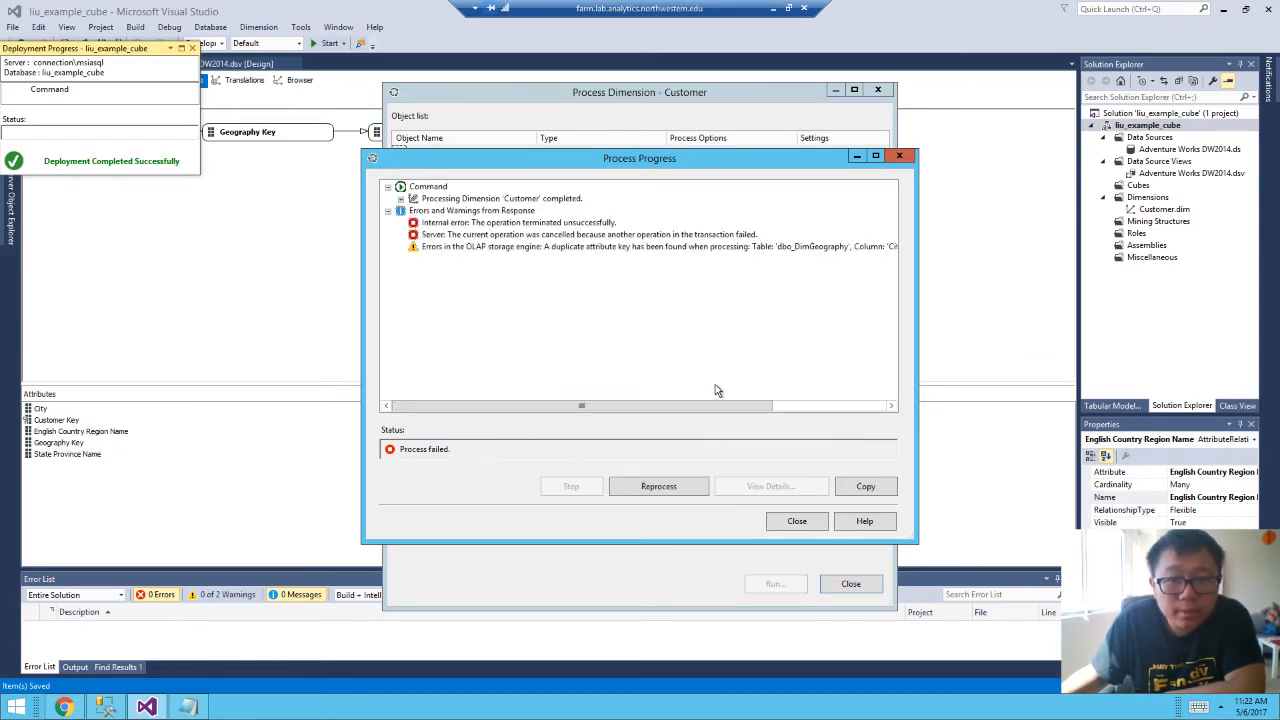
left_click_drag(671, 405, 846, 406)
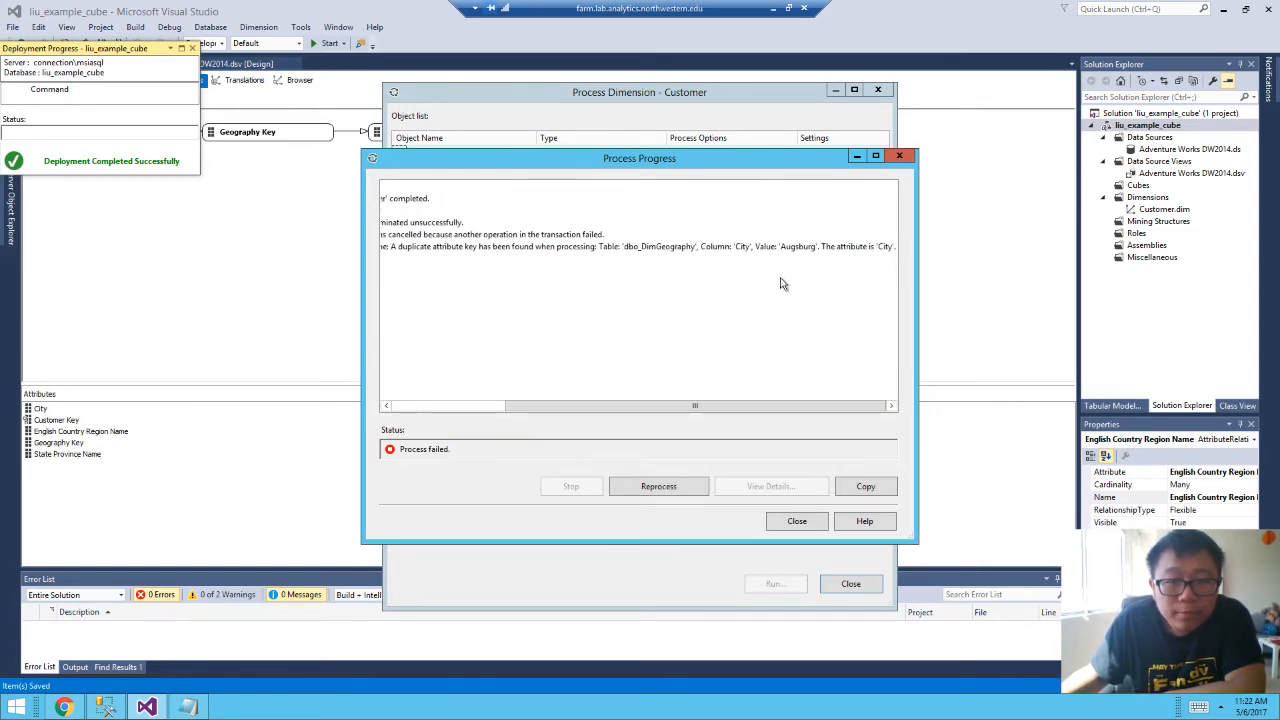
left_click(716, 247)
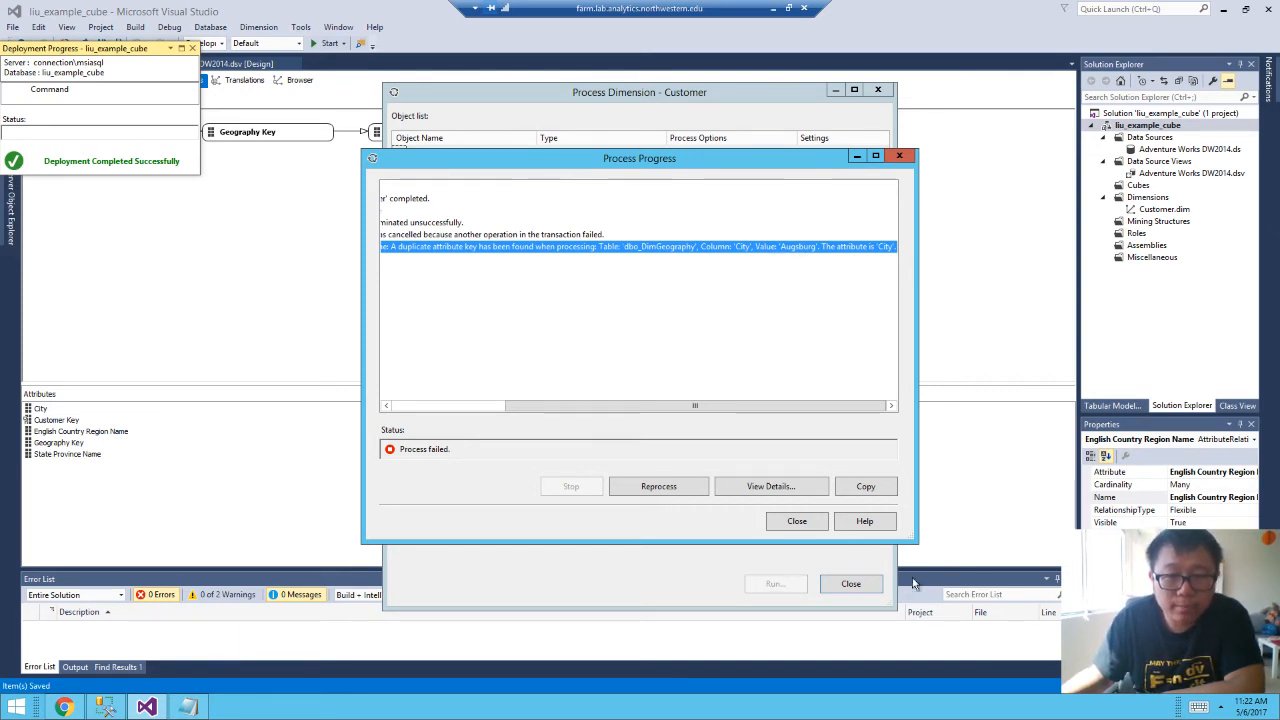
left_click(798, 522)
left_click(851, 584)
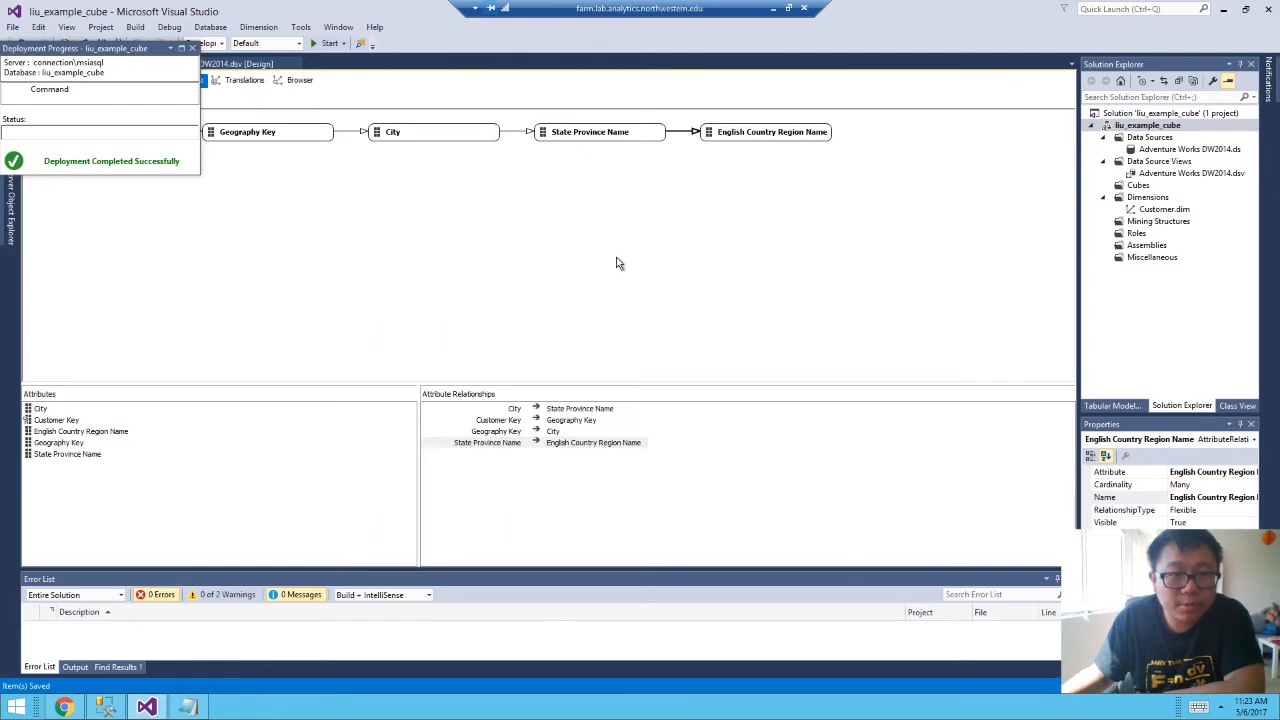
left_click(181, 48)
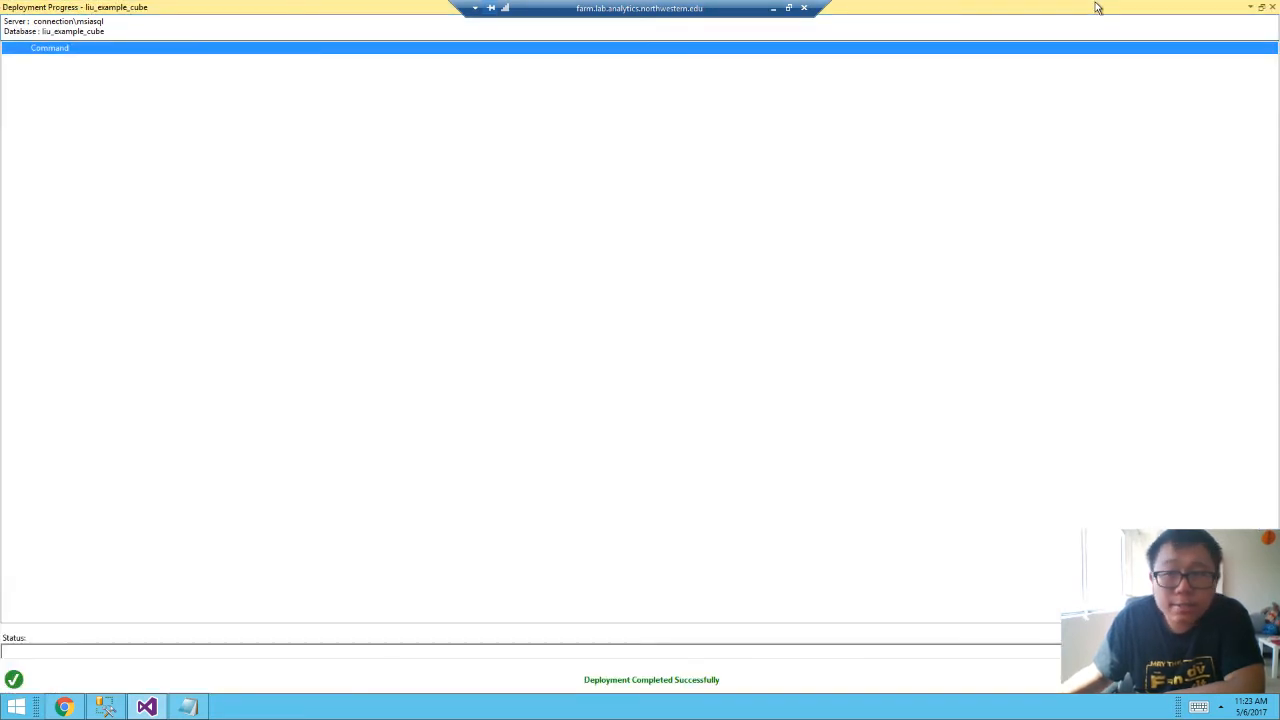
left_click(1271, 7)
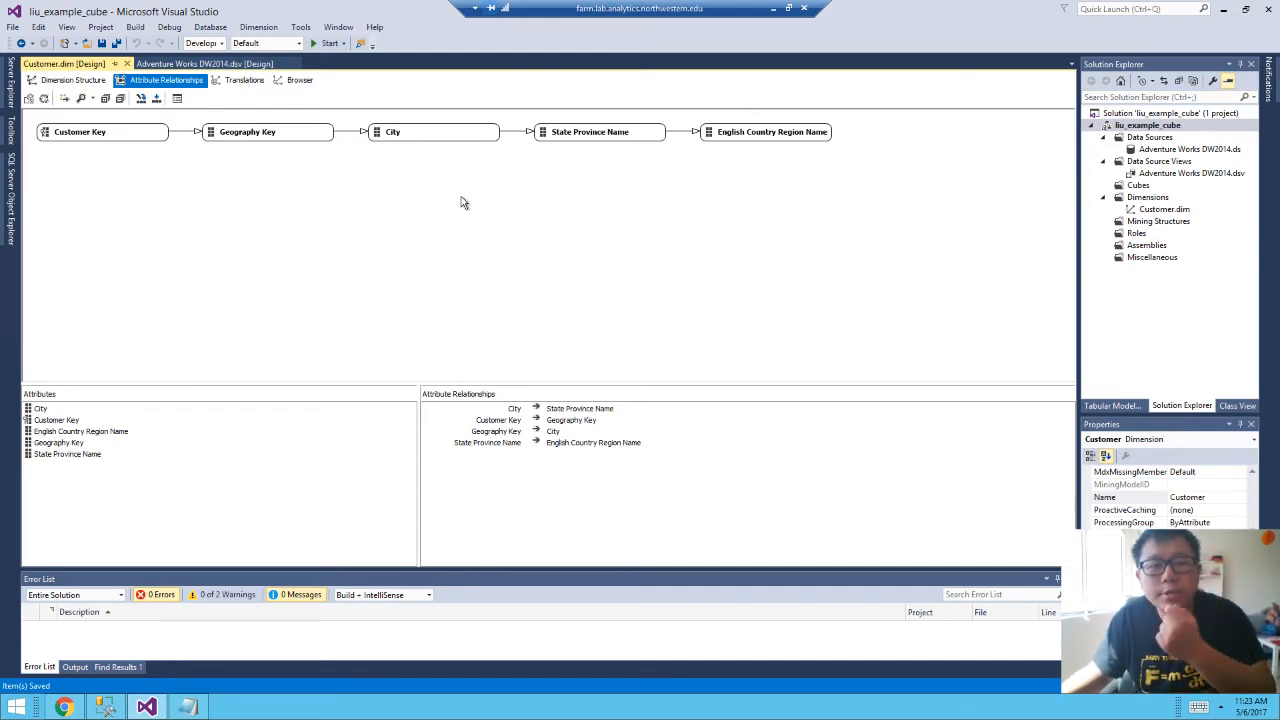
Relate Geography Key directly to State Province Name and delete the relationship from City to State Province Name.
left_click(452, 143)
left_click_drag(285, 140, 565, 139)
left_click(520, 148)
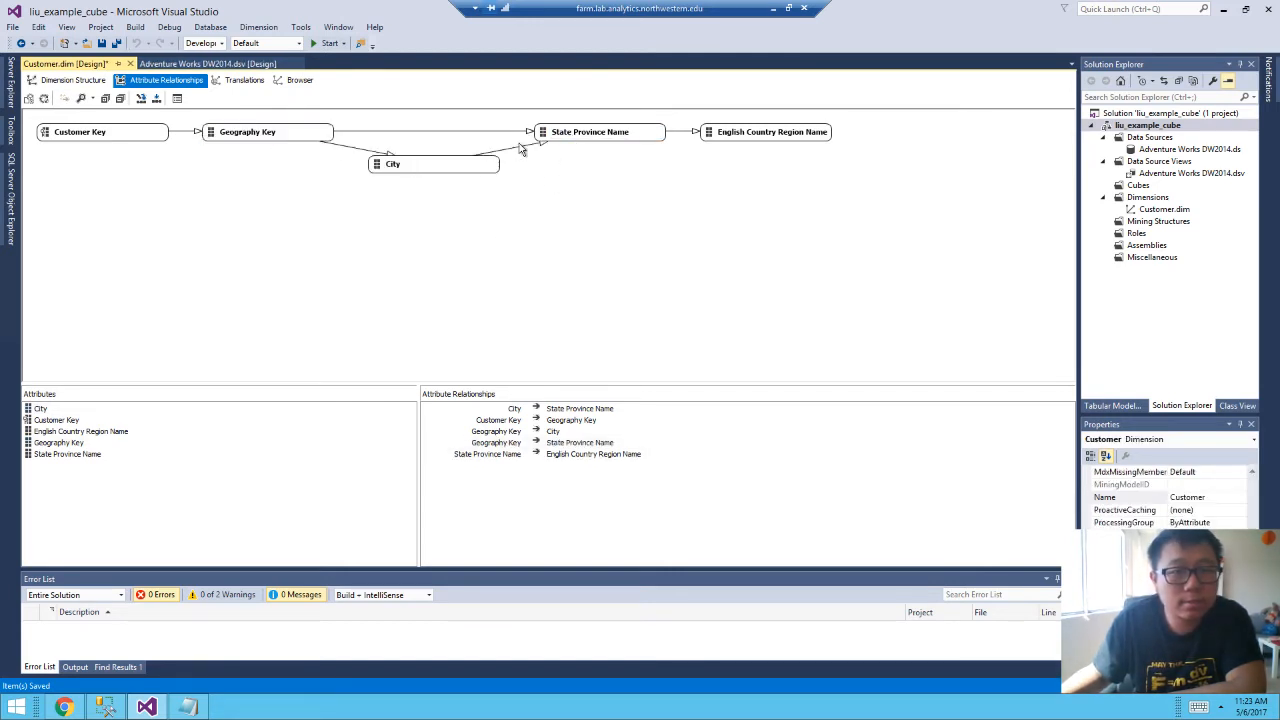
left_click(517, 151)
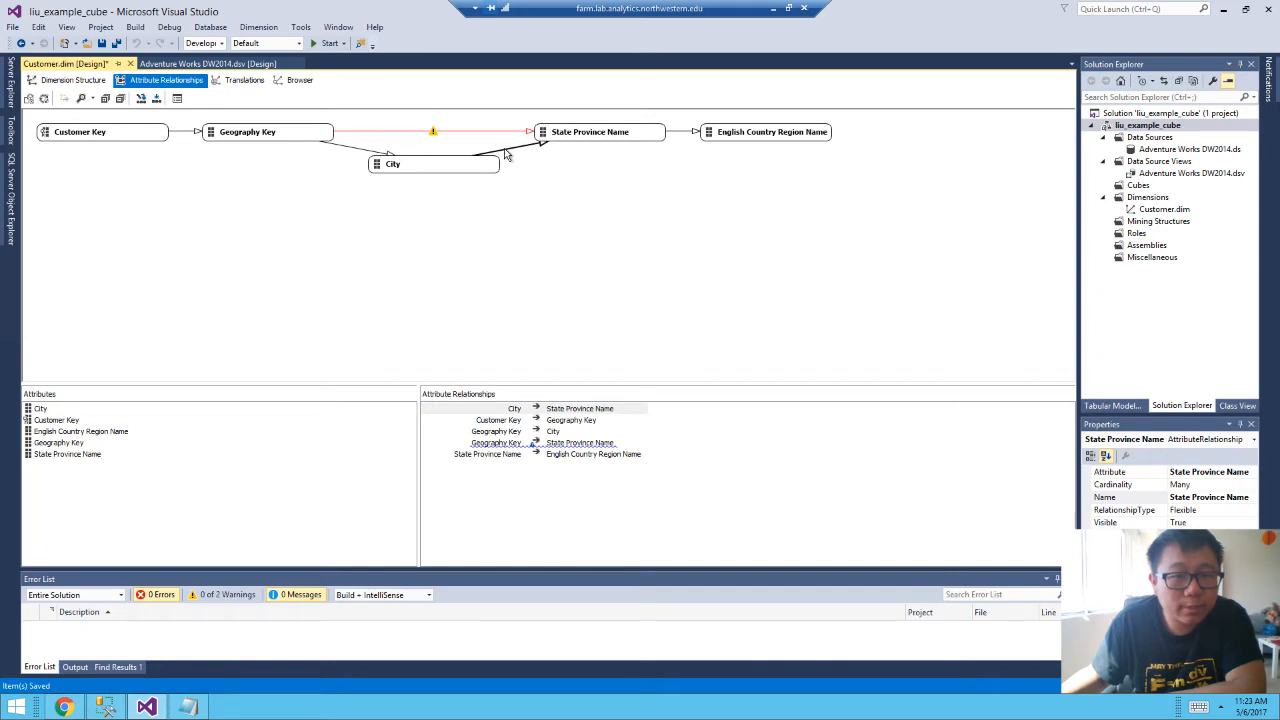
right_click(505, 153)
left_click(541, 200)
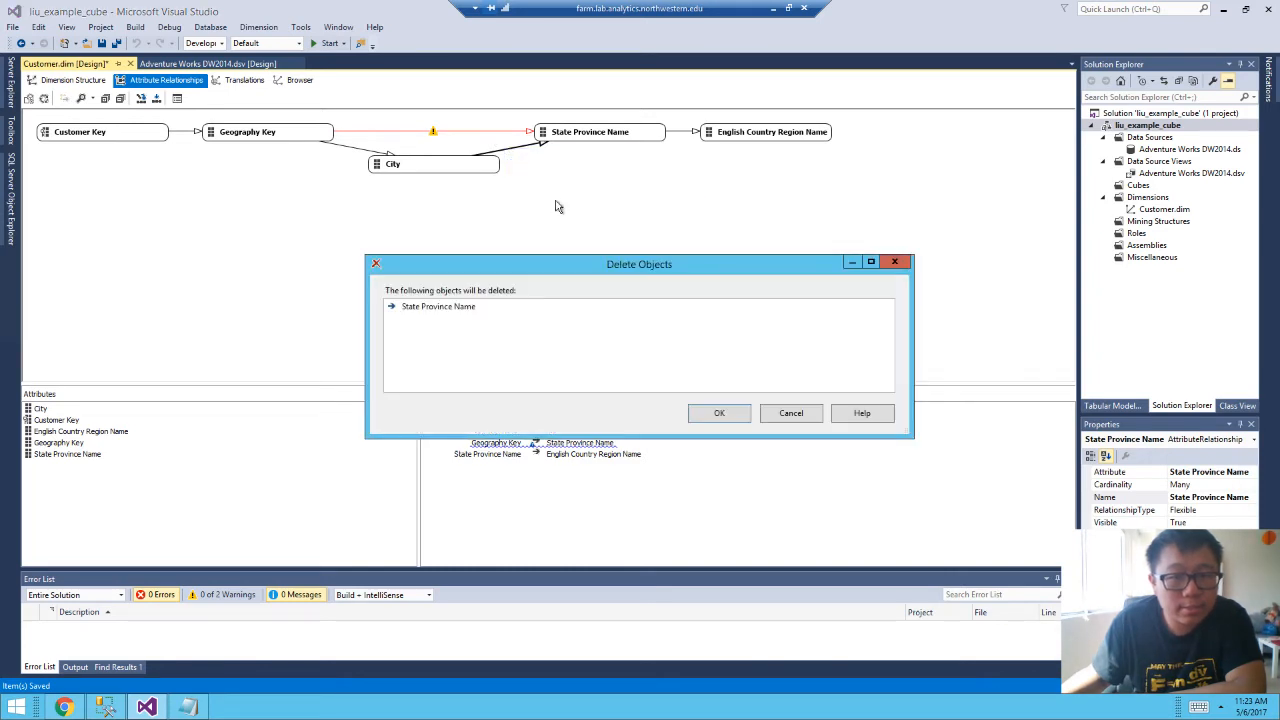
left_click(740, 416)
Deploy and process the Customer dimension with the revised attribute relationships, closing the processing and deployment progress windows.
left_click(45, 99)
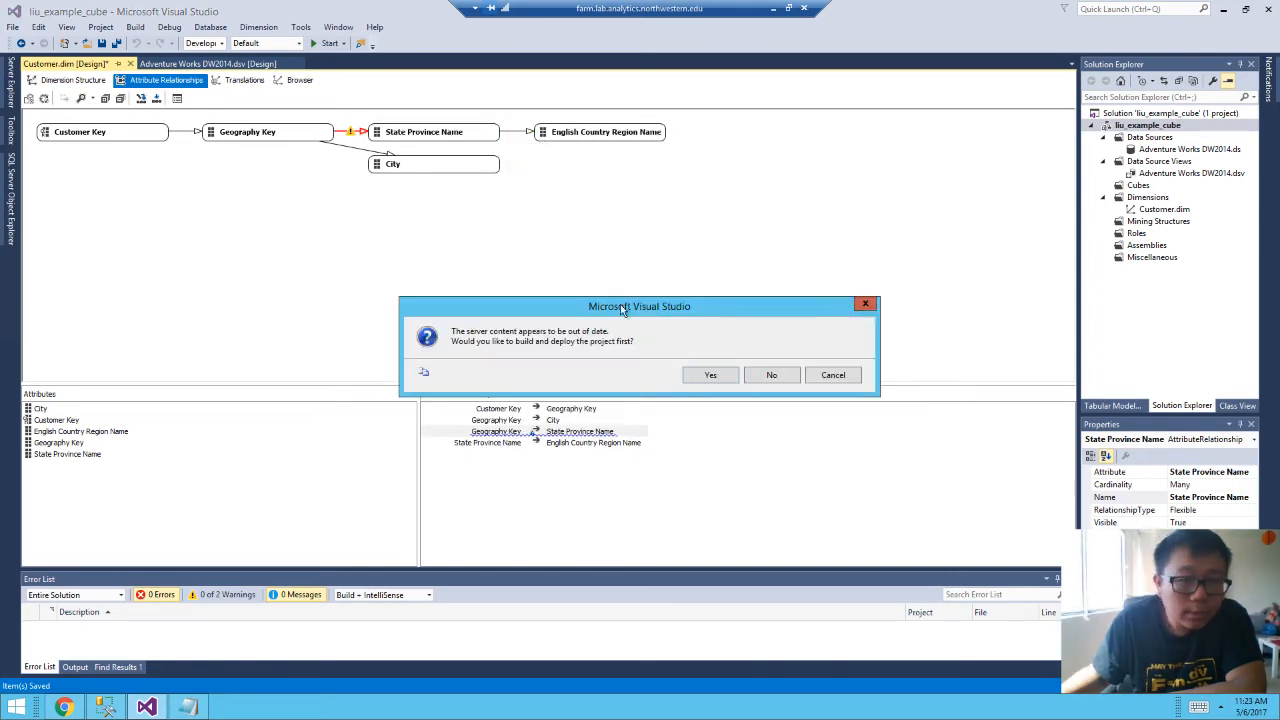
left_click(712, 372)
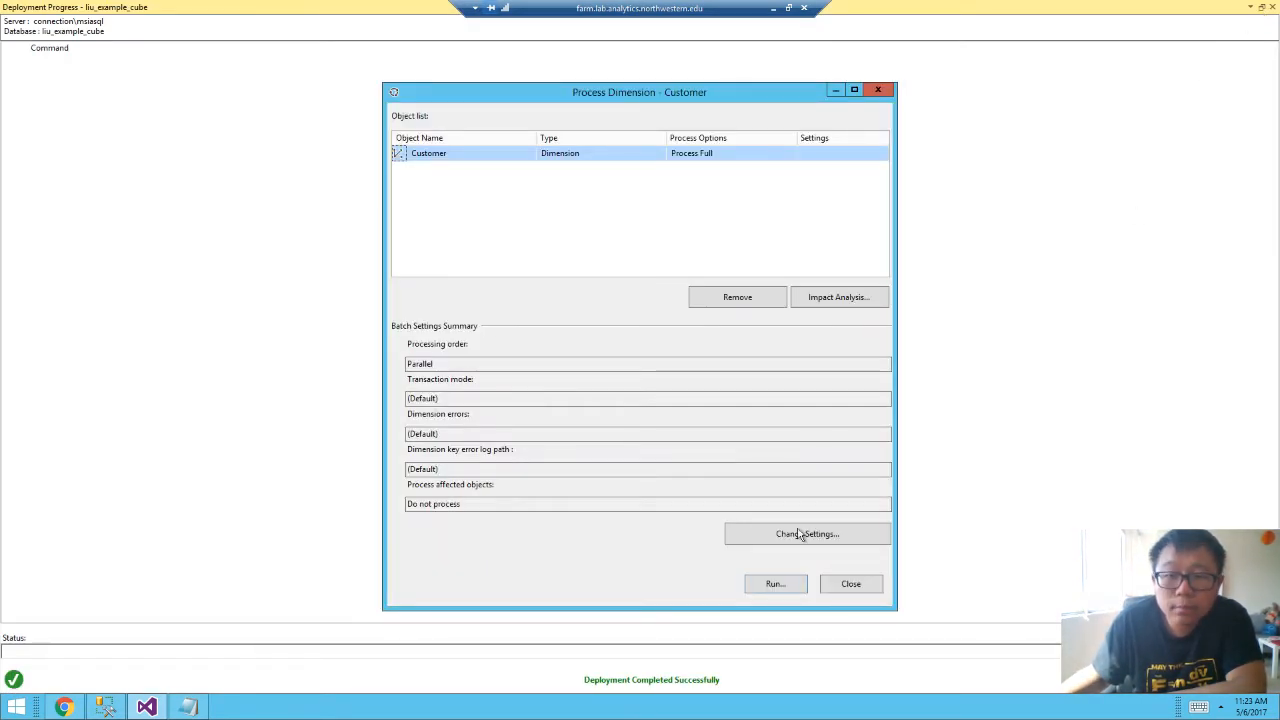
left_click(775, 583)
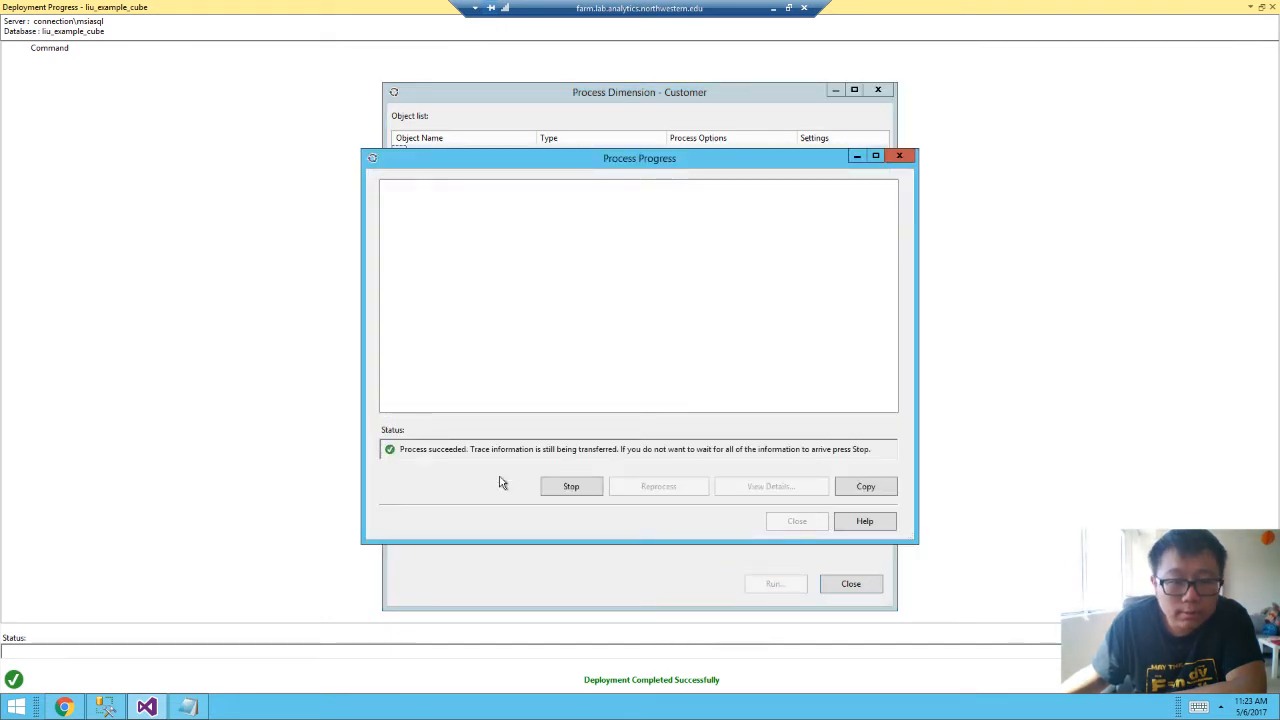
left_click(800, 520)
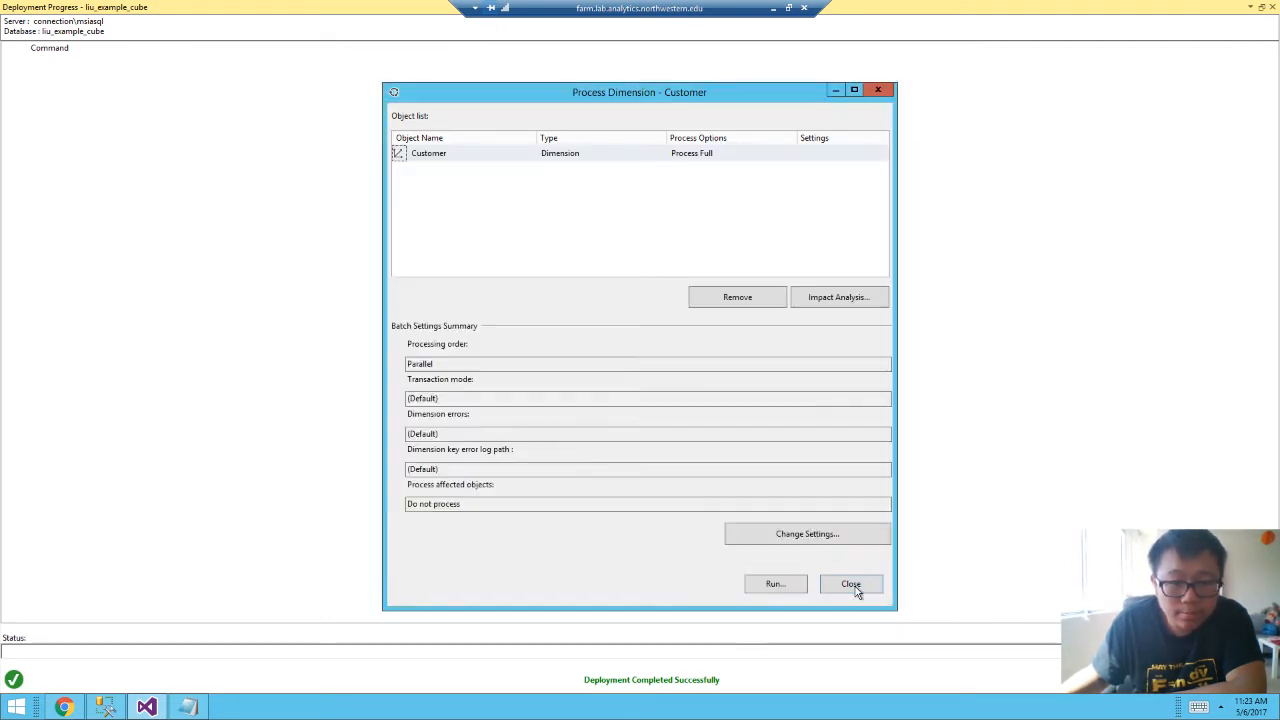
left_click(853, 585)
left_click(1262, 9)
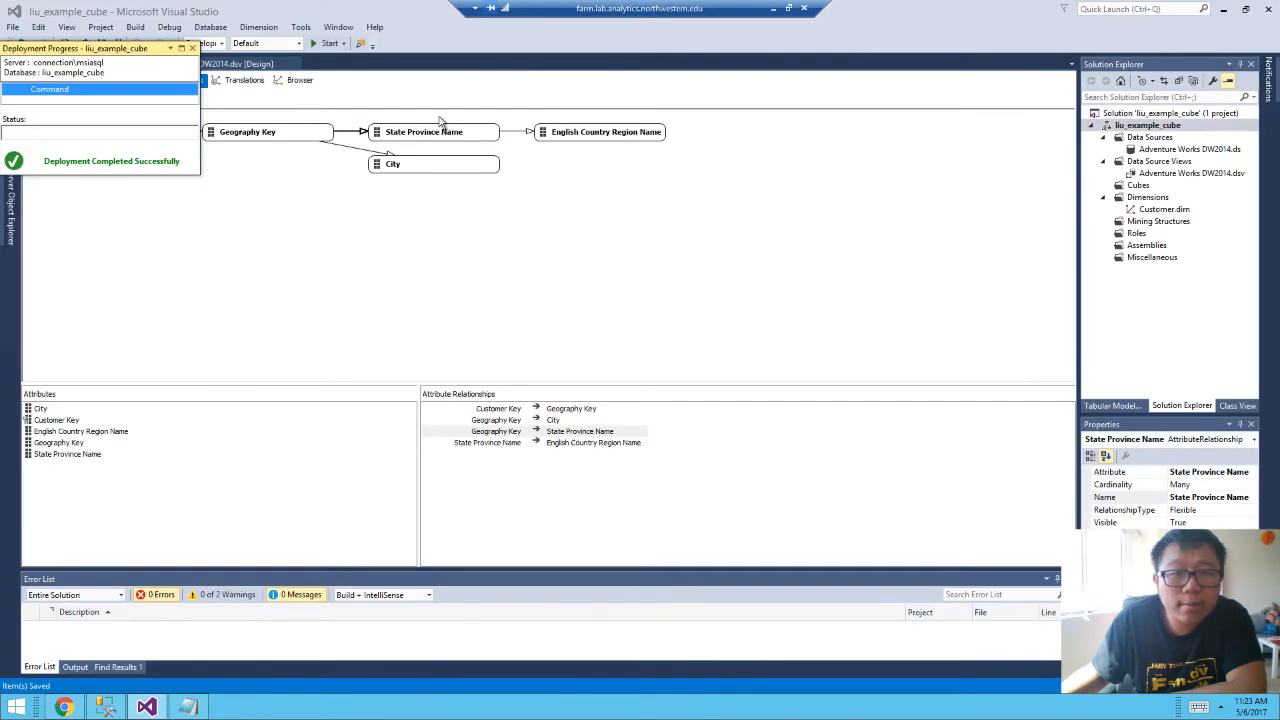
left_click(196, 47)
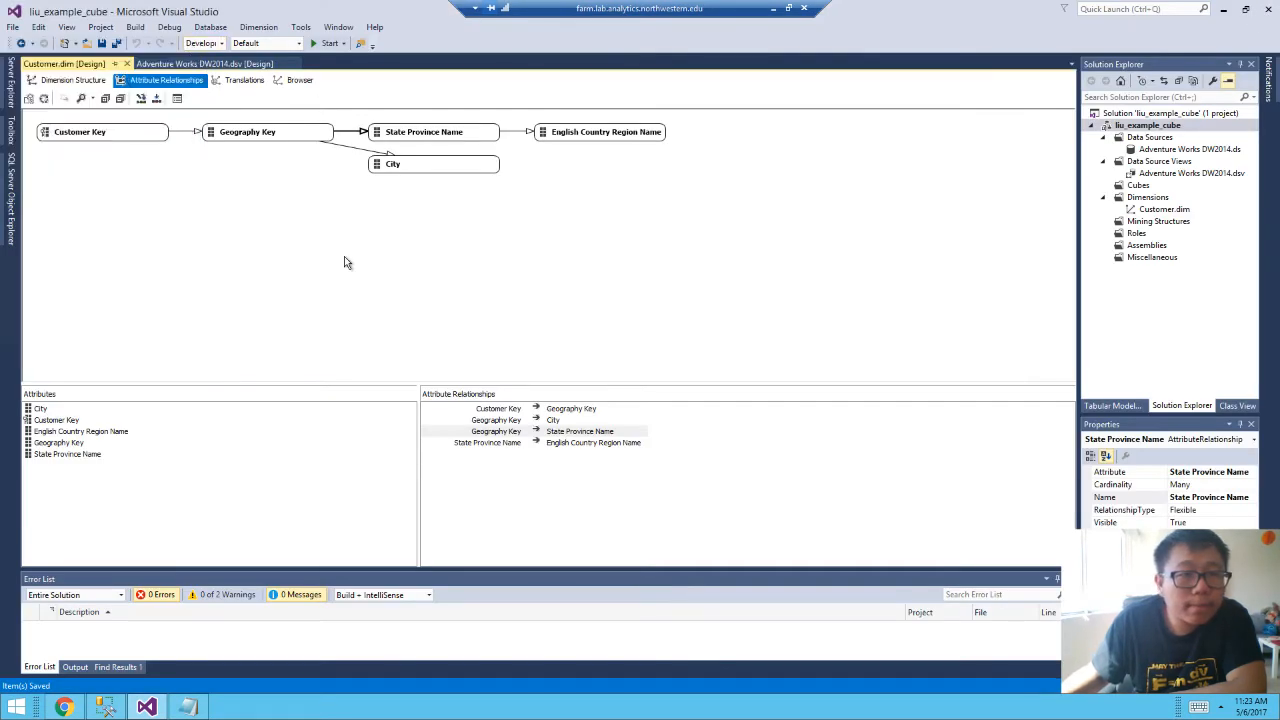
left_click(424, 164)
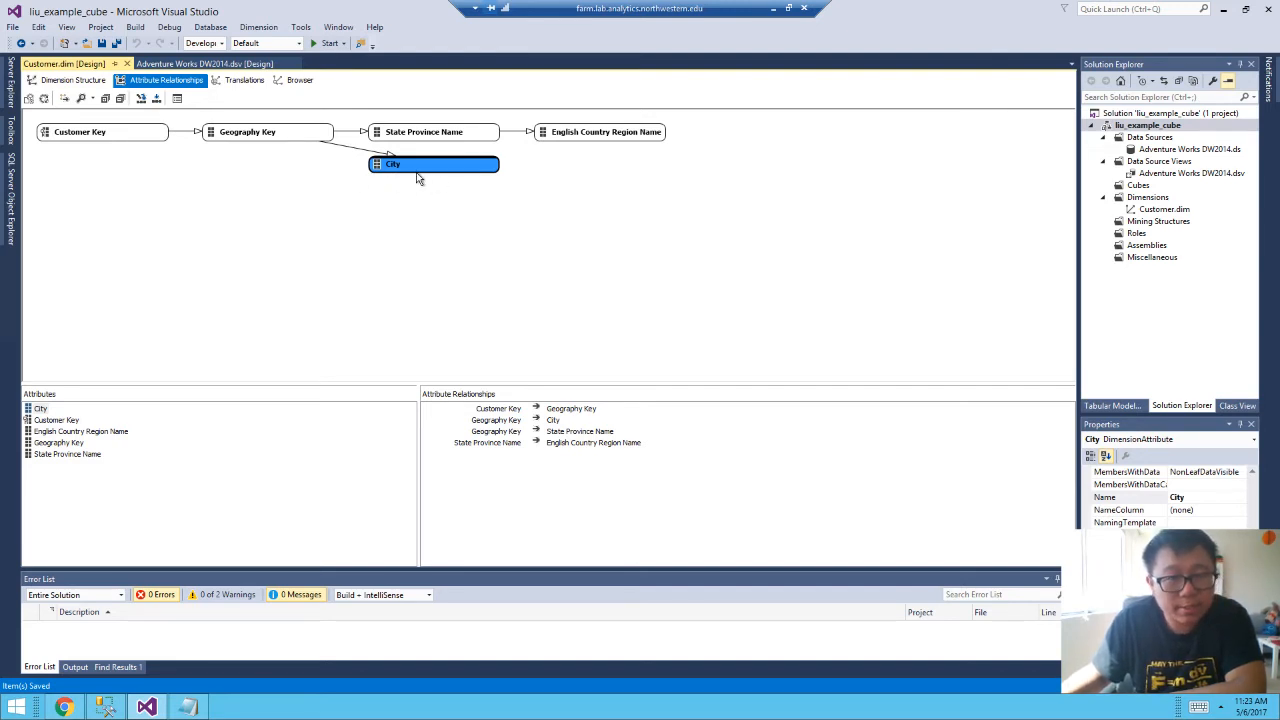
left_click(488, 241)
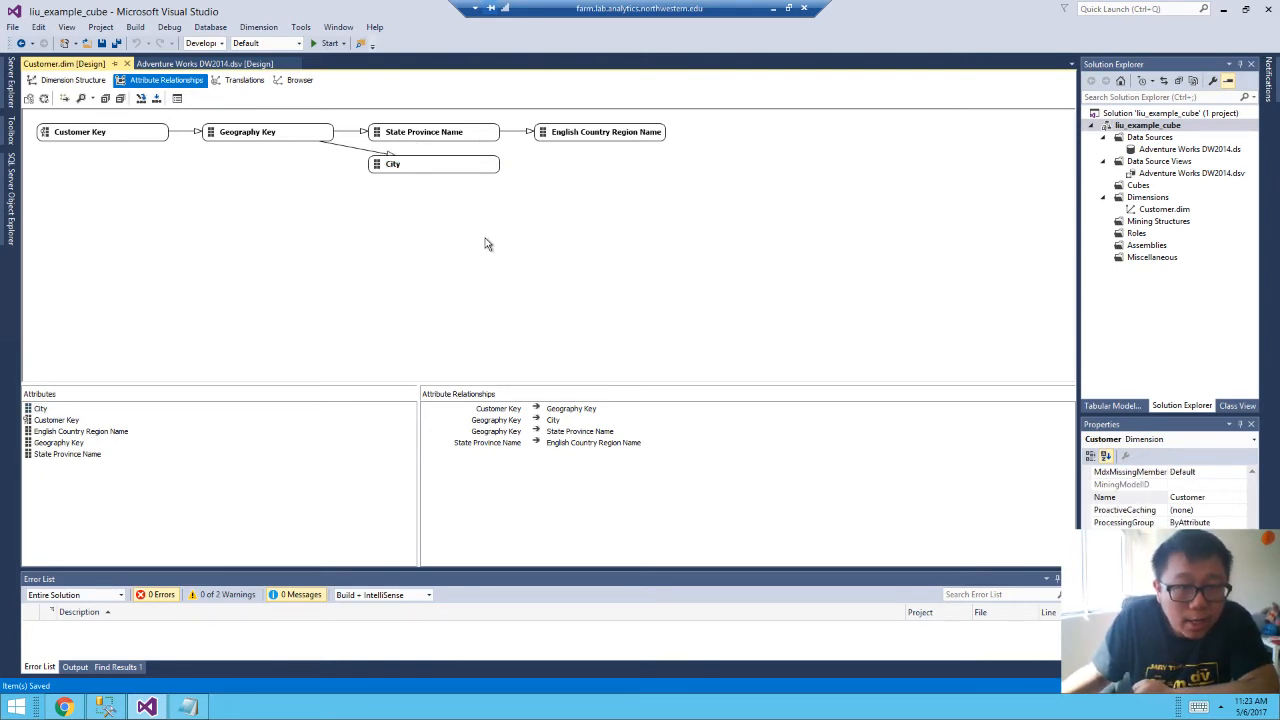
left_click(413, 163)
left_click(479, 220)
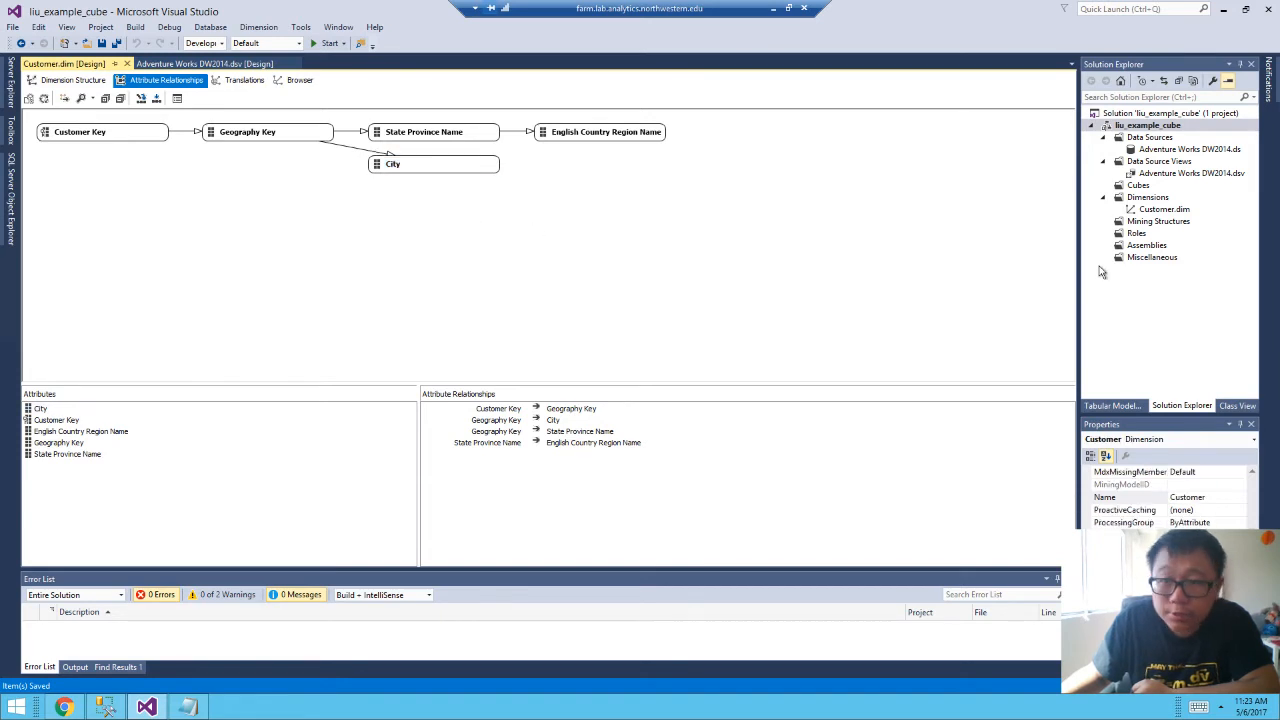
In the Adventure Works DW2014 data source view, start a DimGeography named calculation called StateCity with the description state+' '+city.
left_click(1187, 155)
double_click(1172, 174)
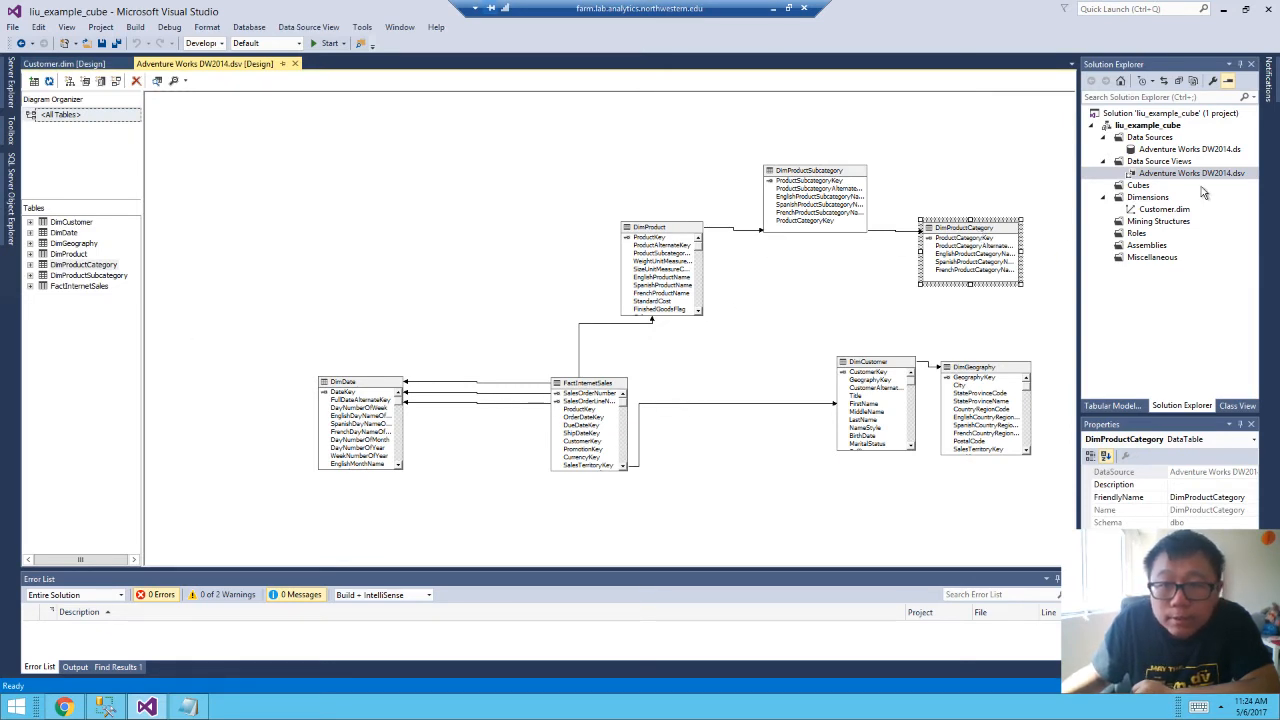
left_click(875, 368)
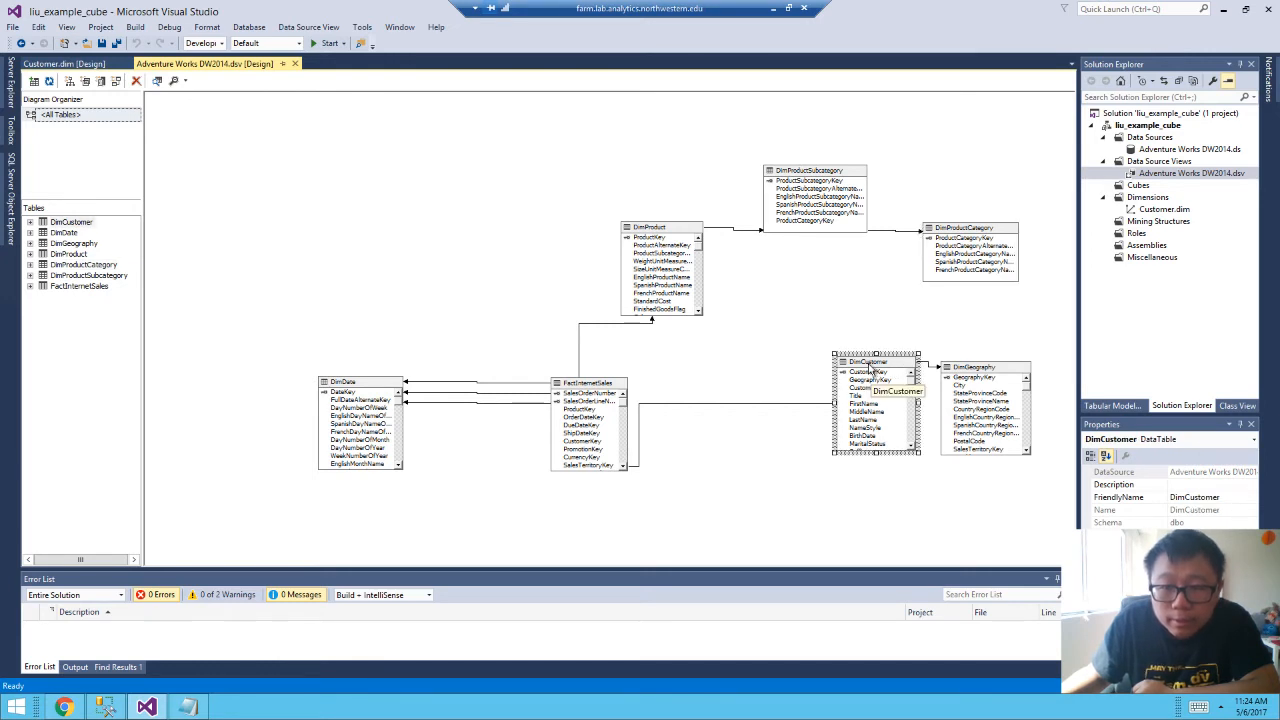
left_click(1030, 396)
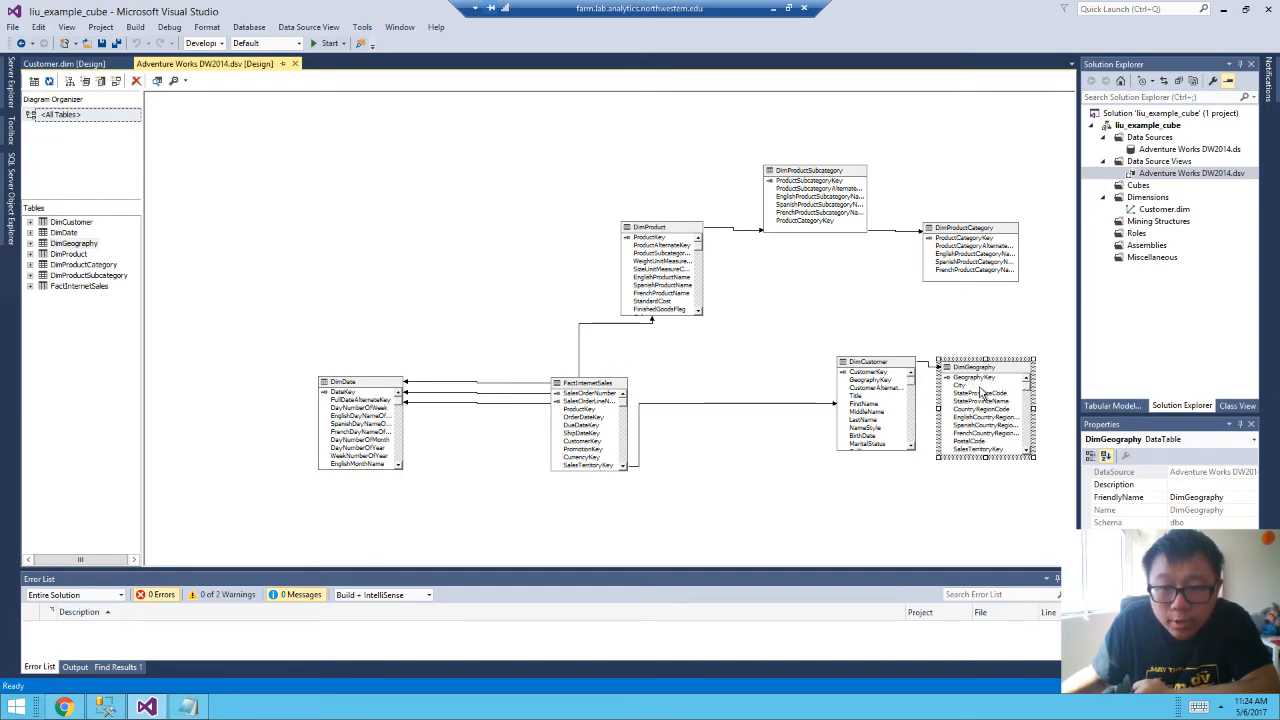
right_click(966, 392)
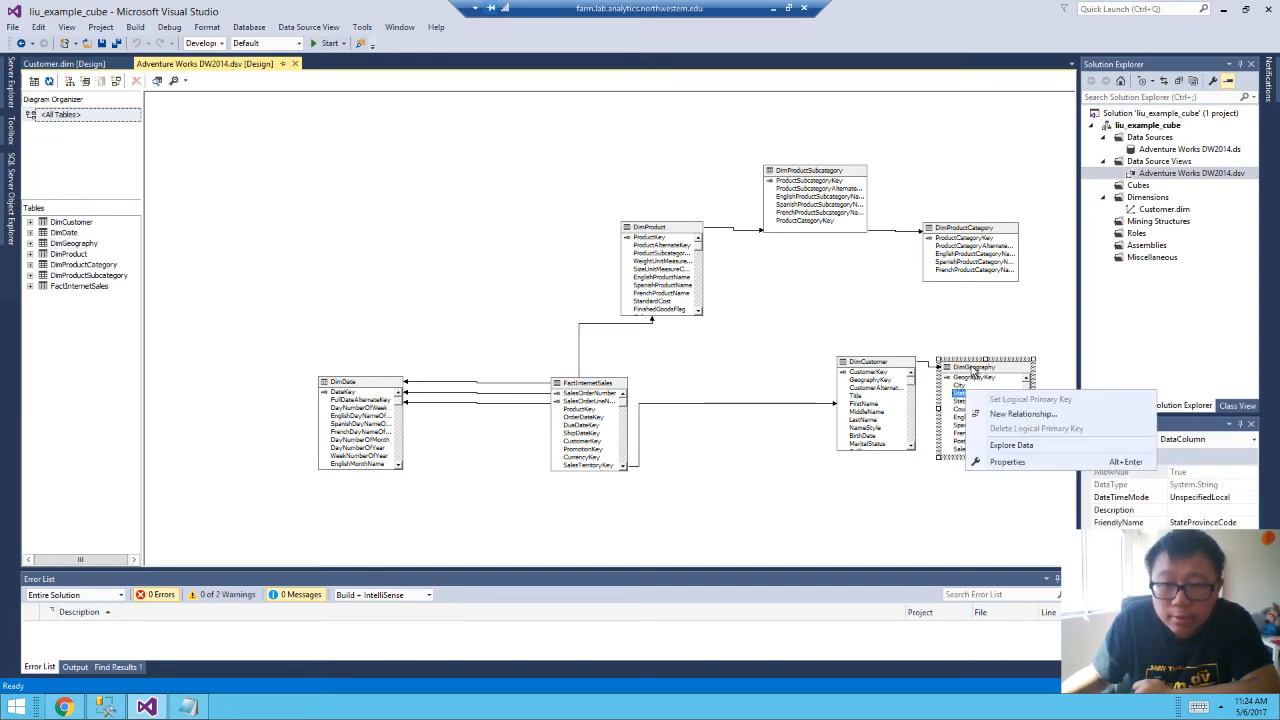
right_click(970, 367)
left_click(1030, 375)
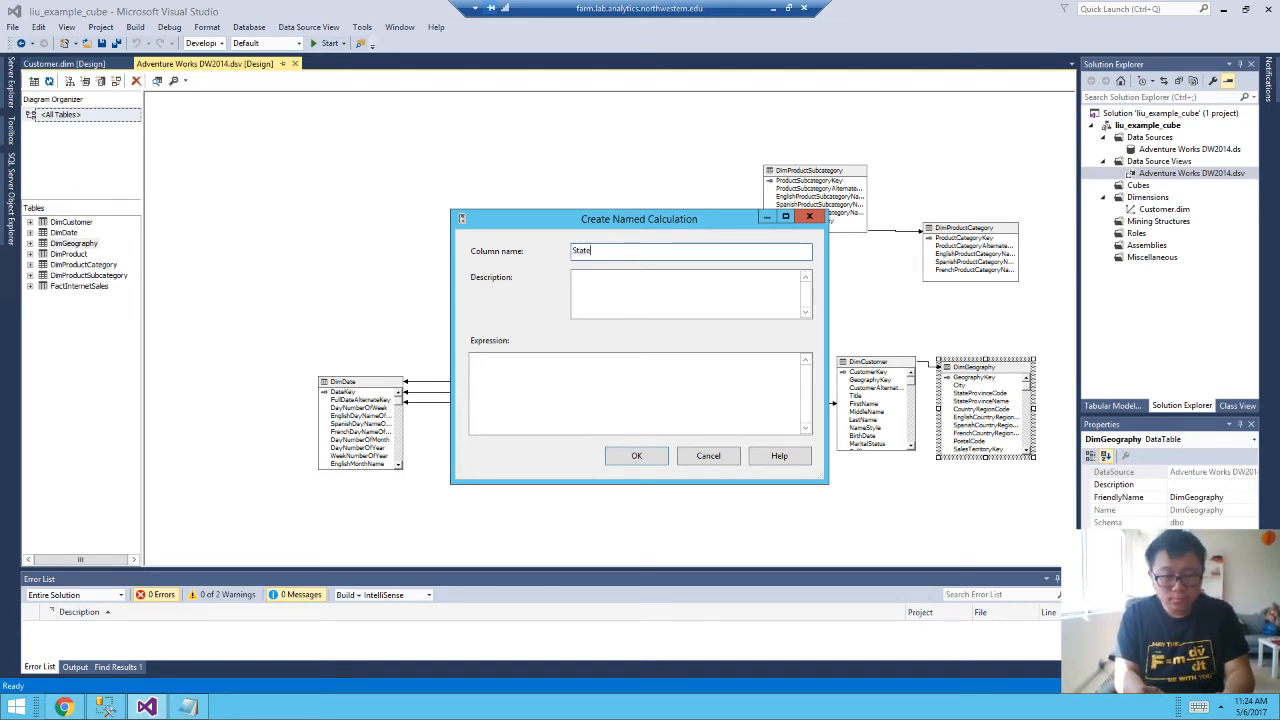
key("BackSpace")
key("BackSpace")
key("BackSpace")
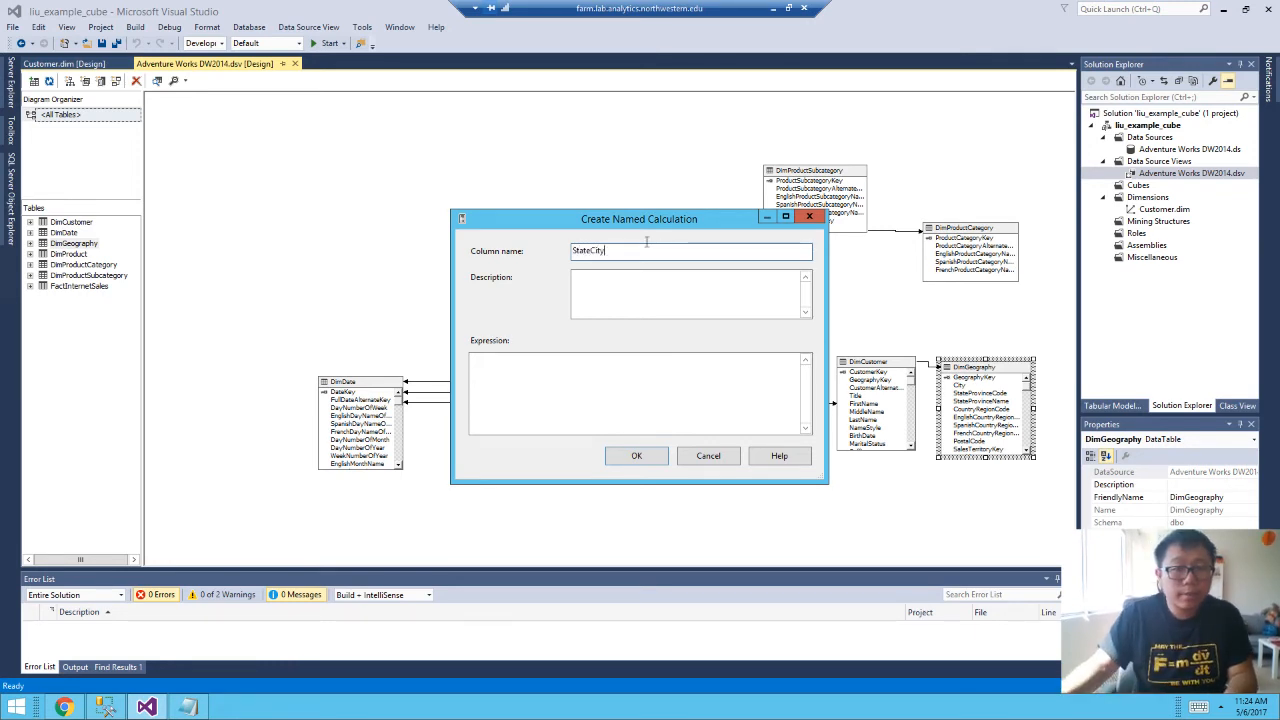
left_click(636, 298)
type("state+' '+city")
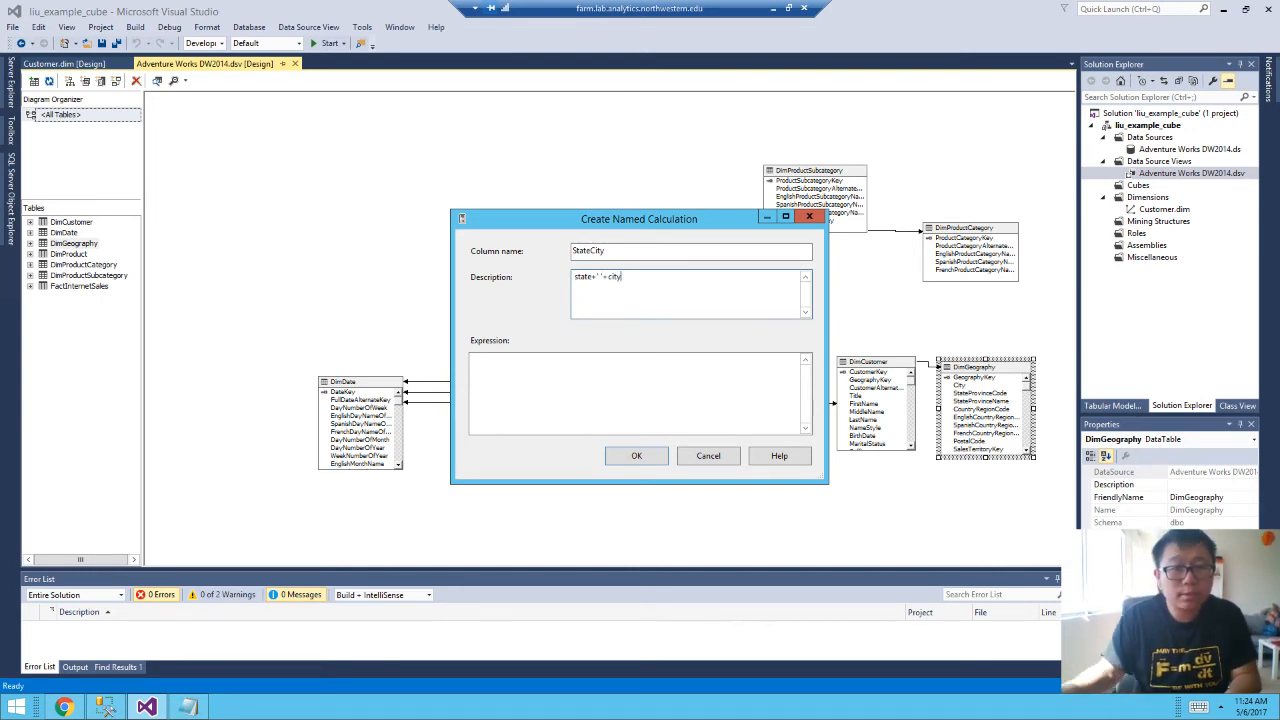
Give the StateCity calculation the expression city and create it.
left_click(622, 387)
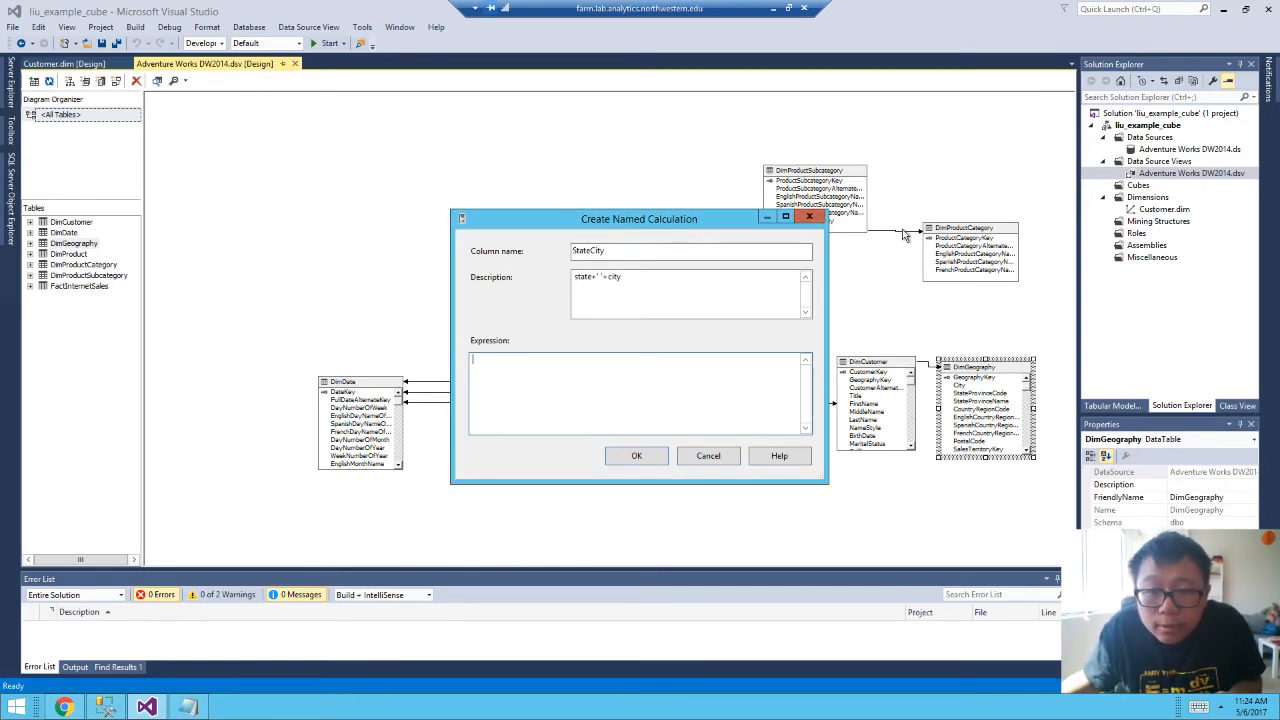
left_click(659, 458)
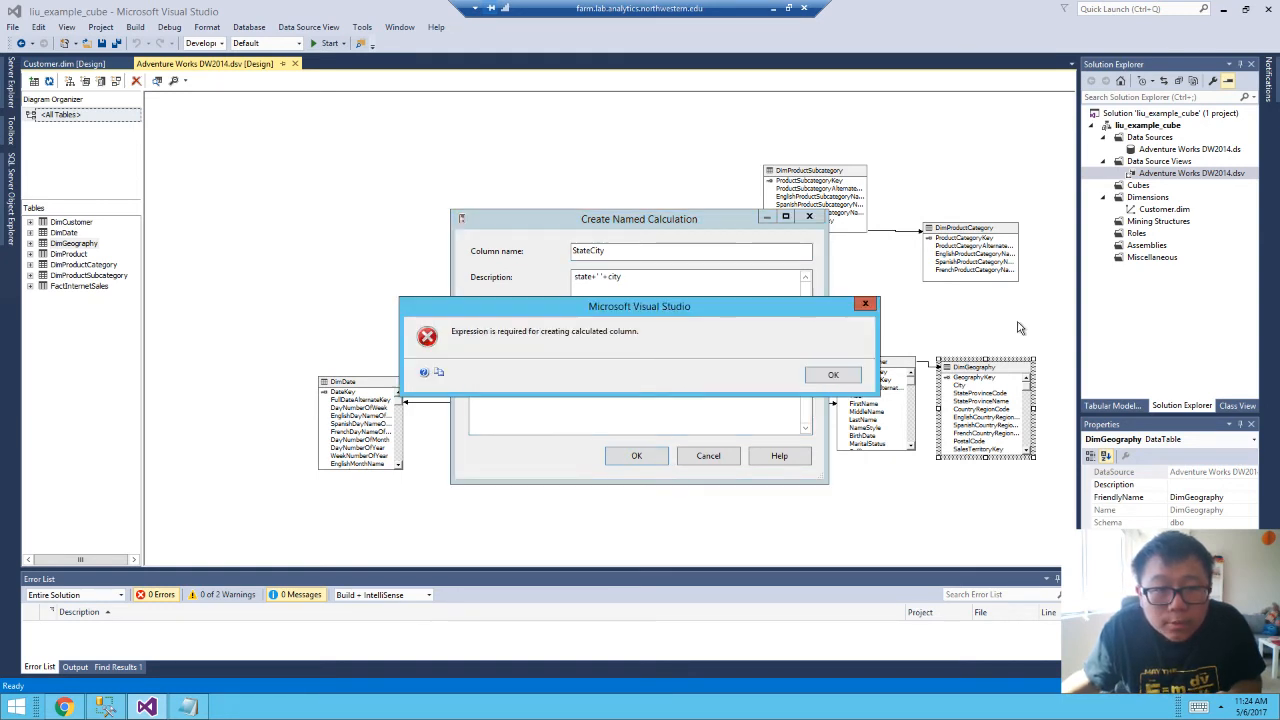
left_click(849, 376)
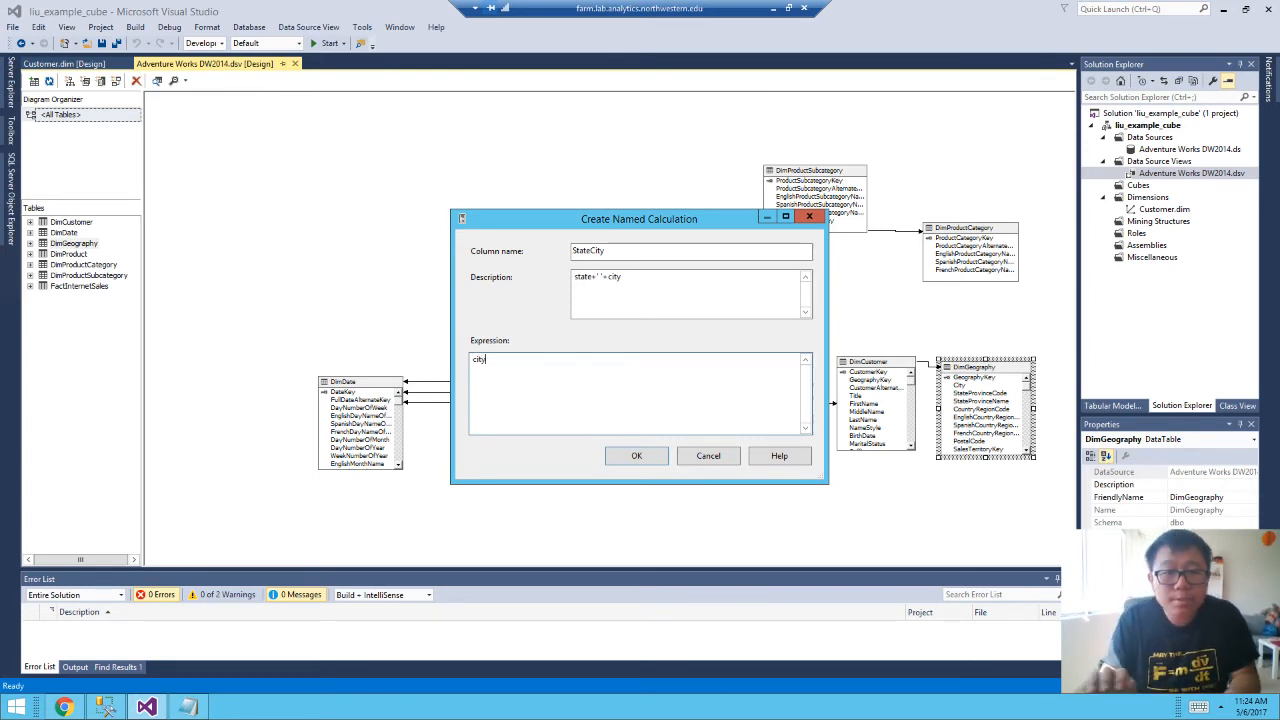
type("city")
left_click(637, 456)
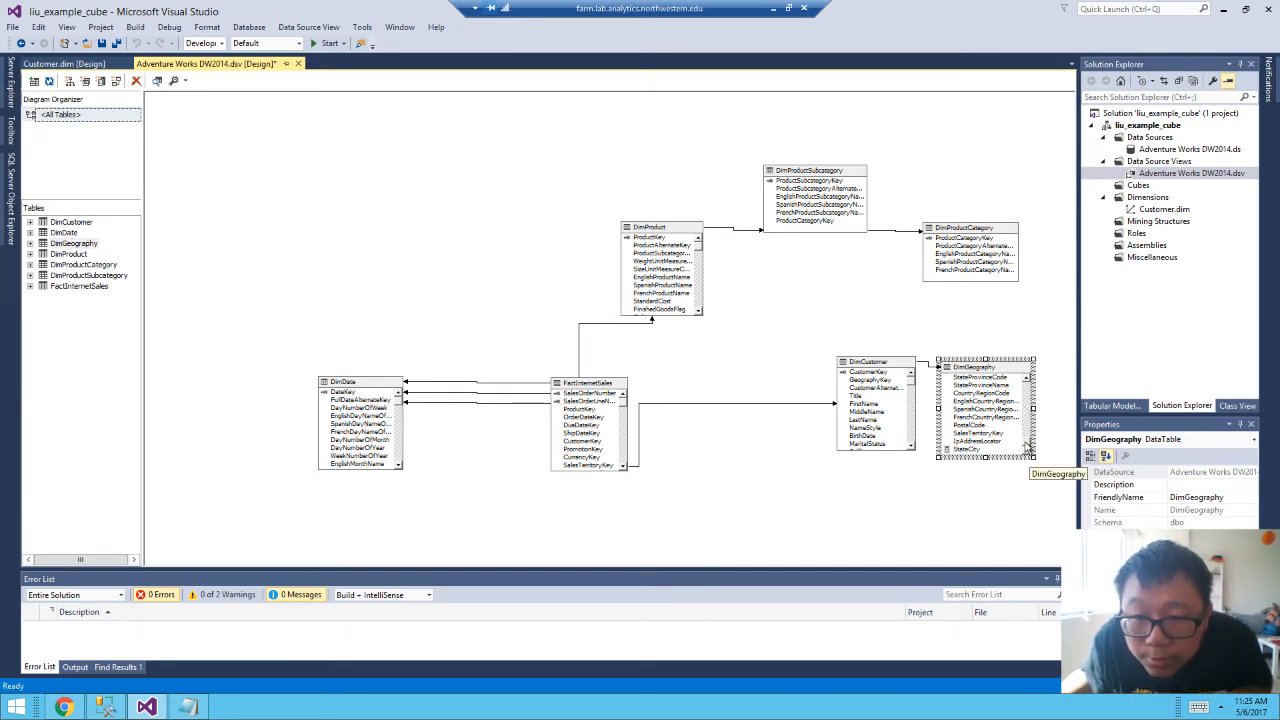
Edit the StateCity named calculation so its expression is StateProvinceName+' '+city, and save the data source view.
left_click(1000, 385)
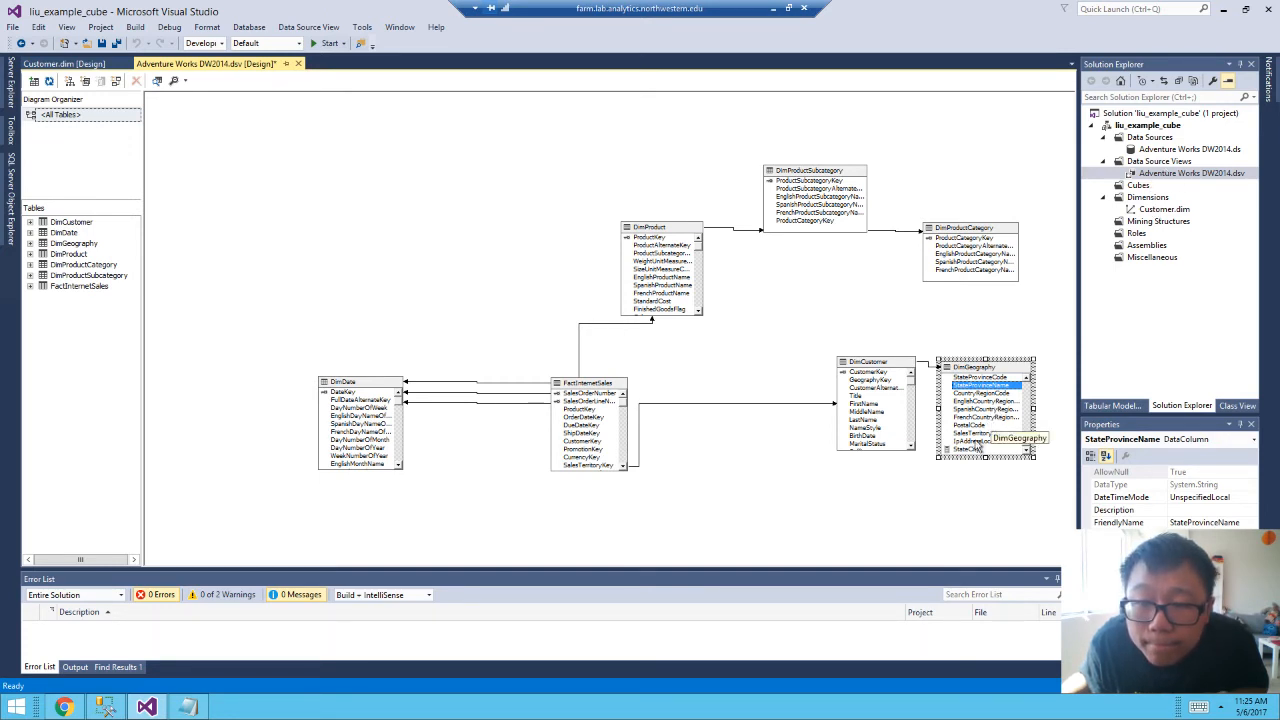
right_click(975, 450)
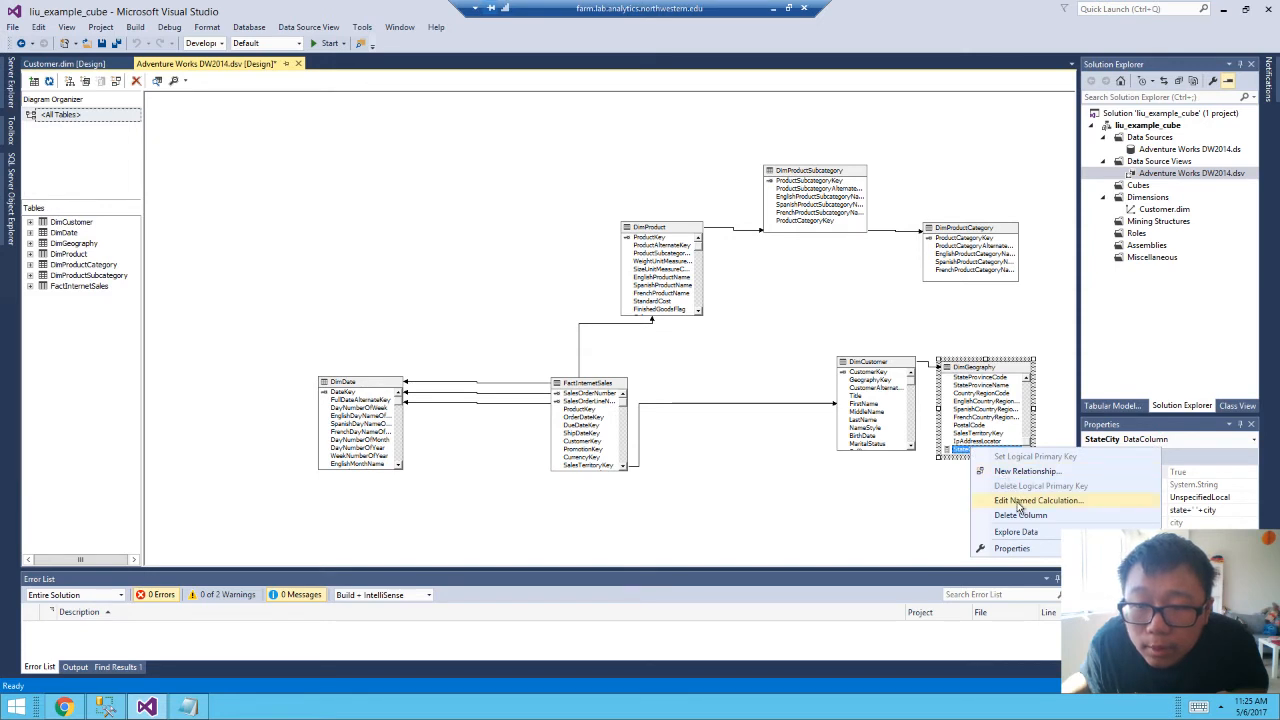
left_click(1020, 500)
left_click_drag(660, 232, 468, 194)
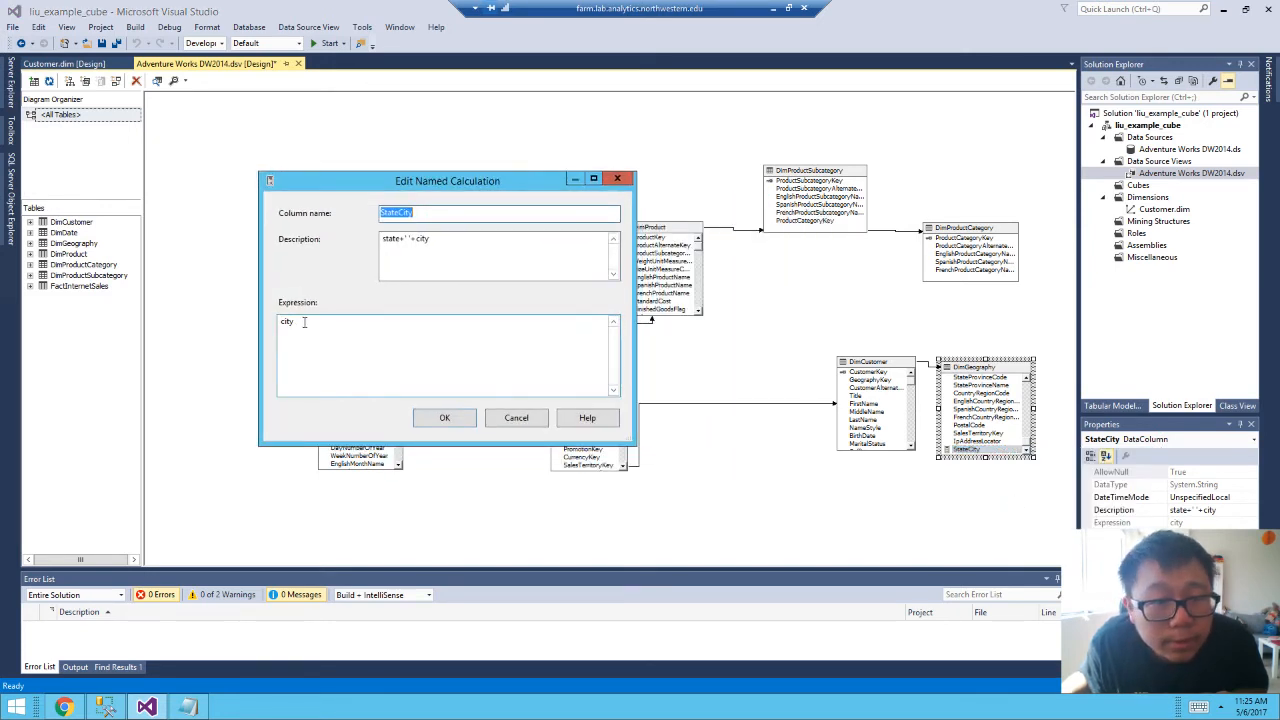
left_click(523, 345)
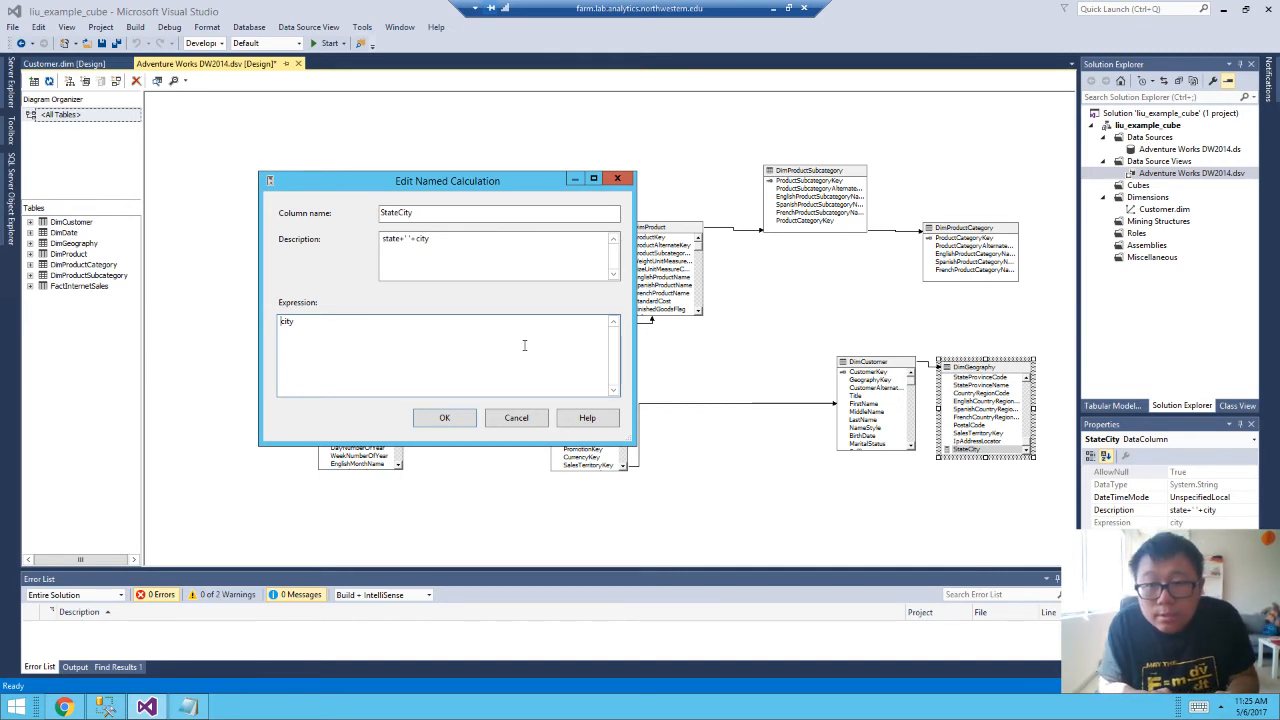
type("Sat")
key("BackSpace")
key("BackSpace")
type("tateProvinceName+' '+")
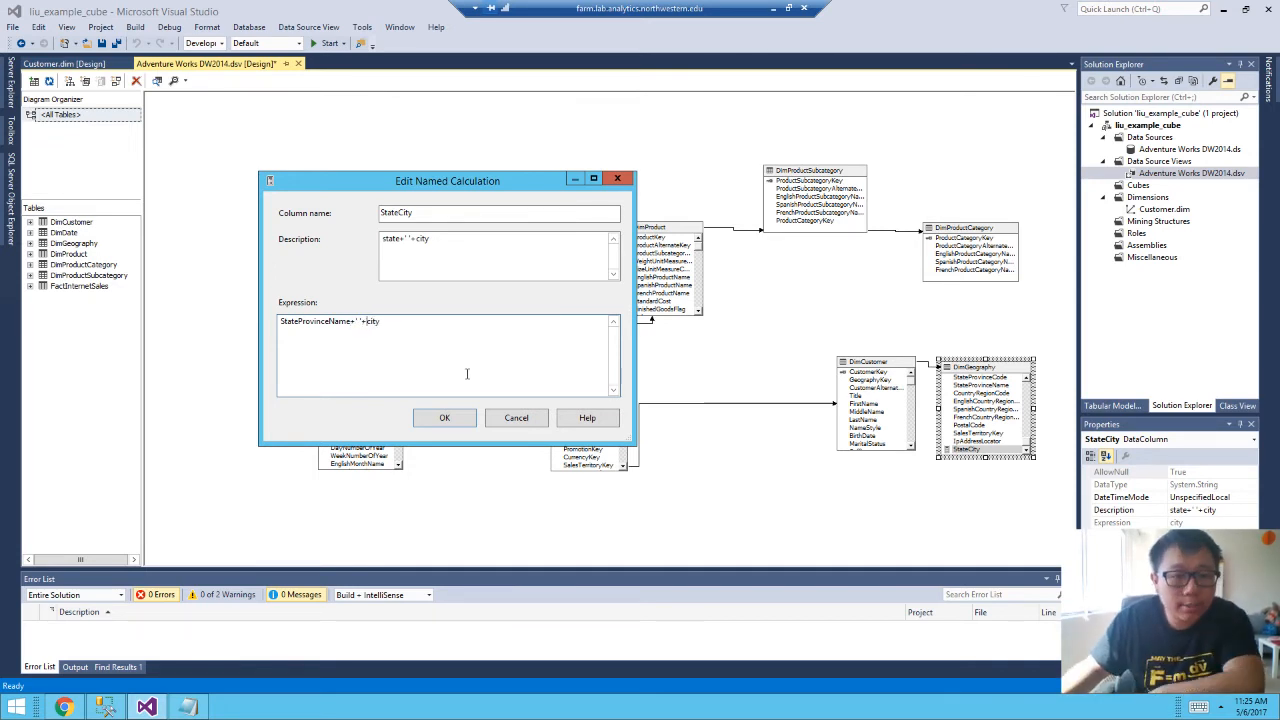
left_click(448, 421)
left_click(768, 472)
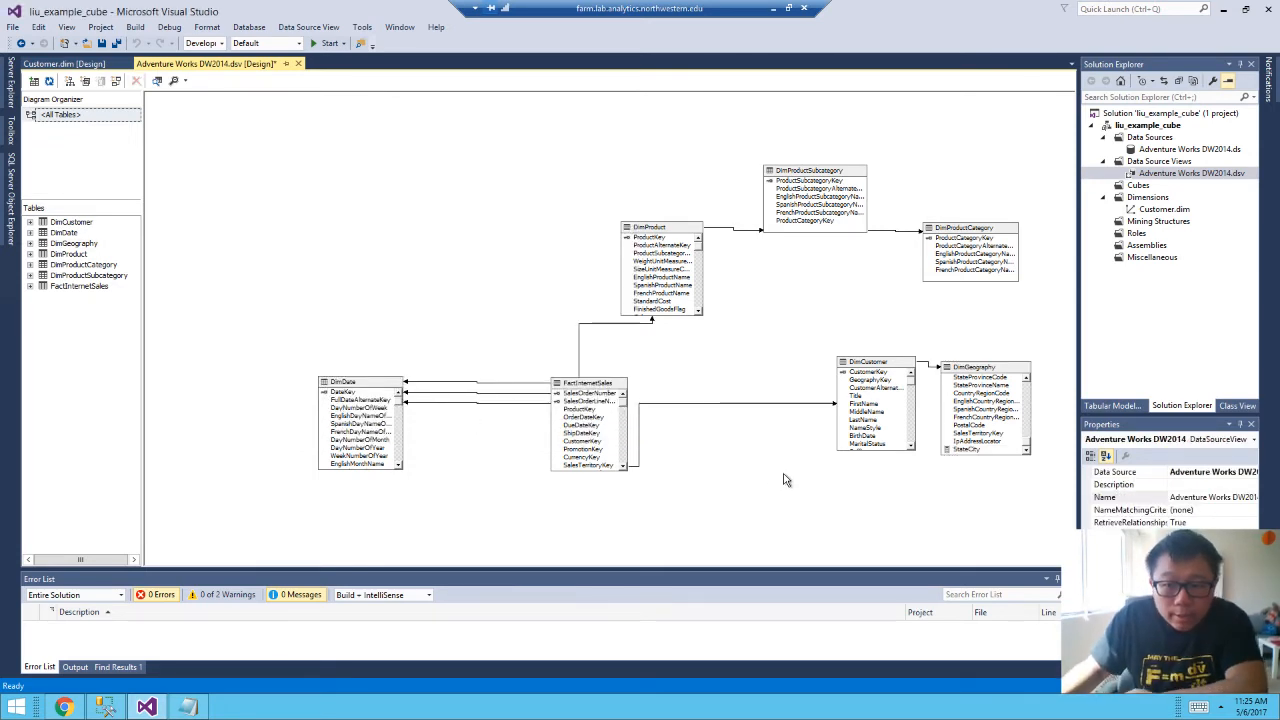
key("ctrl+s")
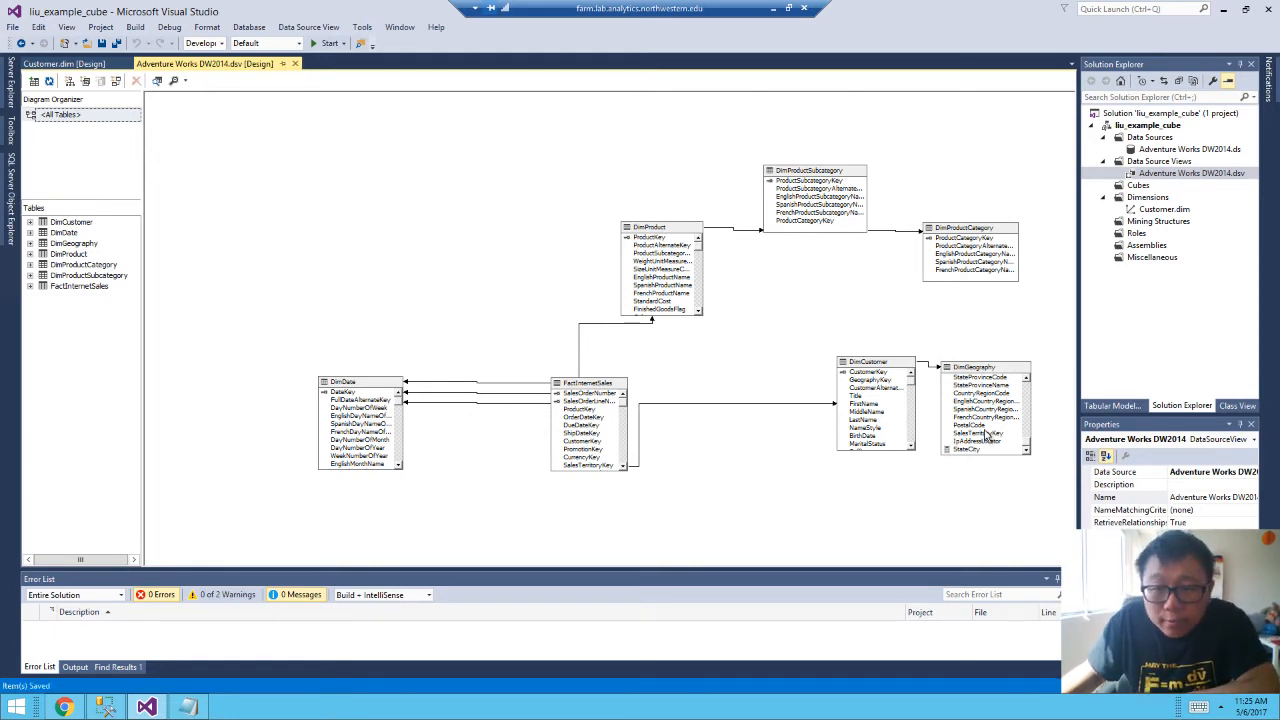
Add the StateCity column of DimGeography as an attribute in the Customer dimension's structure.
double_click(1164, 209)
left_click(64, 80)
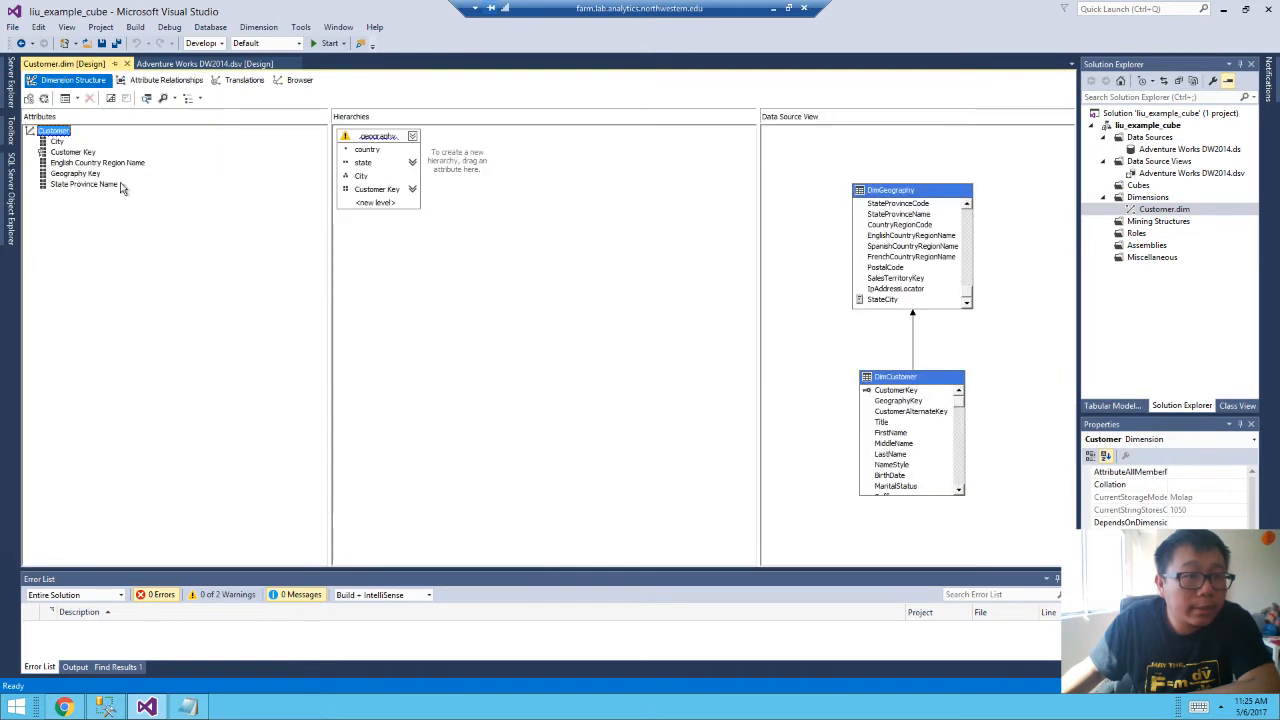
left_click(780, 284)
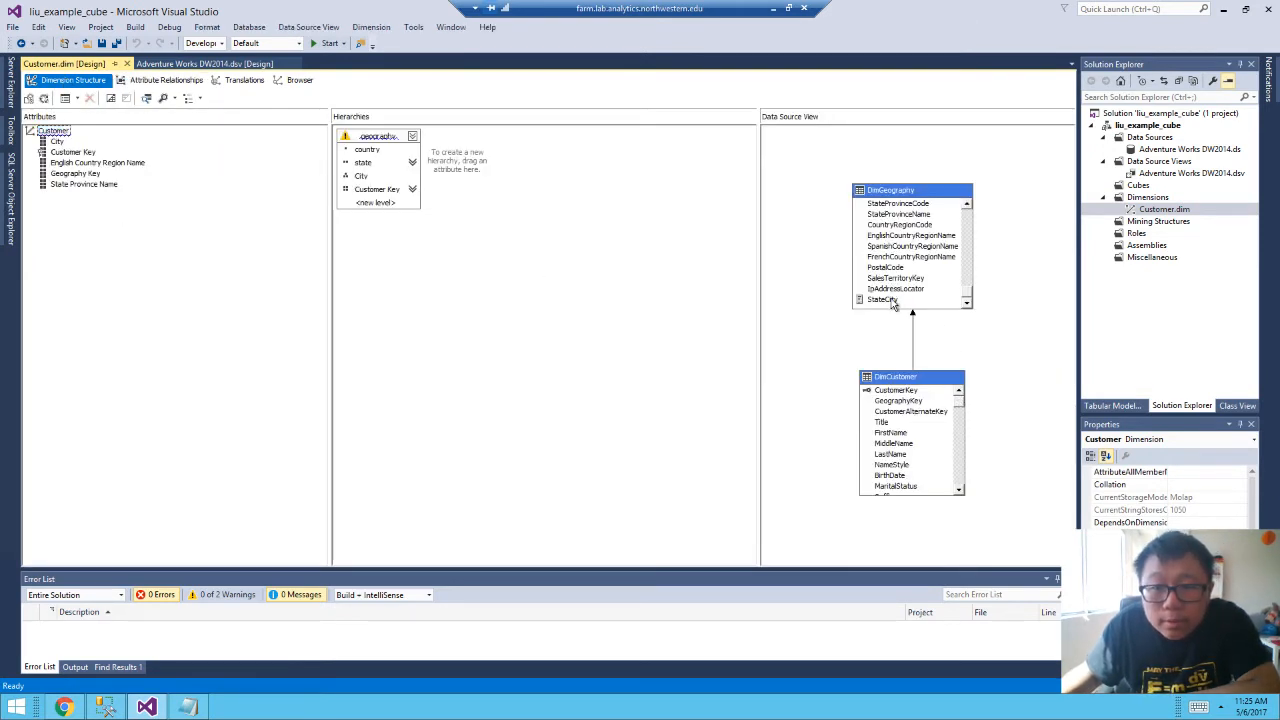
left_click_drag(893, 305, 85, 212)
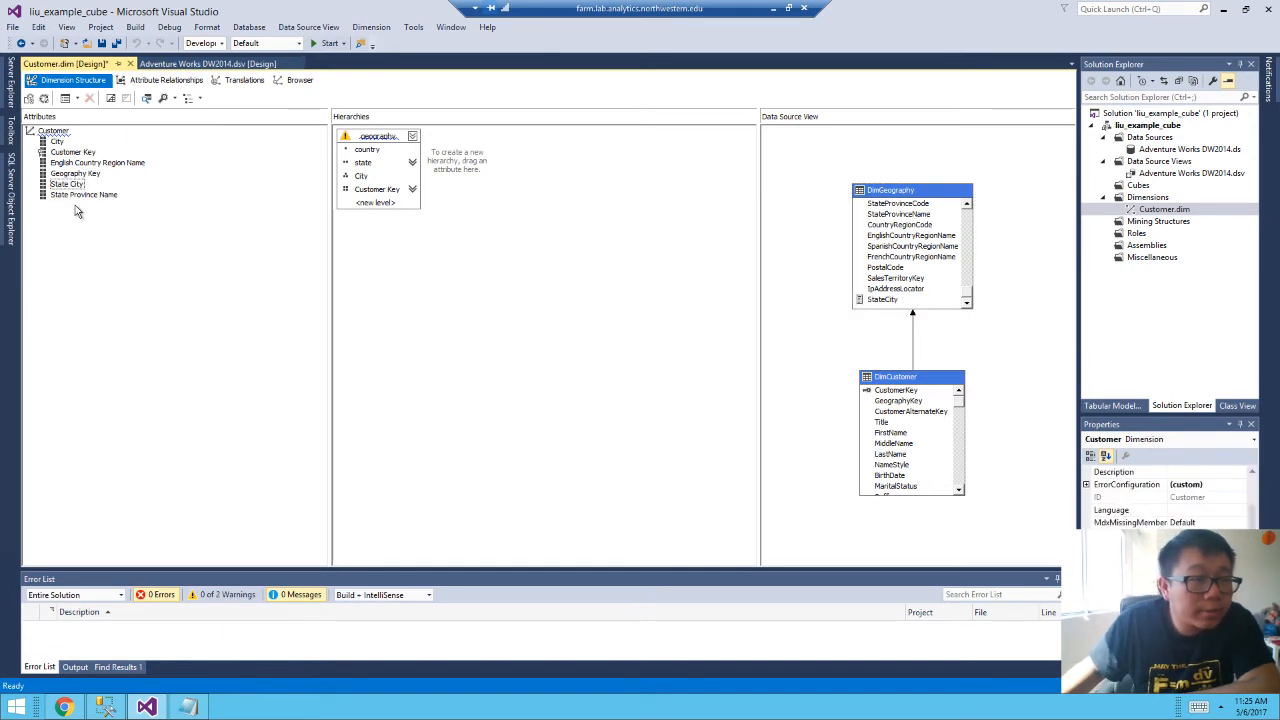
Delete the City attribute and insert State City between the state and Customer Key levels of the geography hierarchy.
left_click(57, 141)
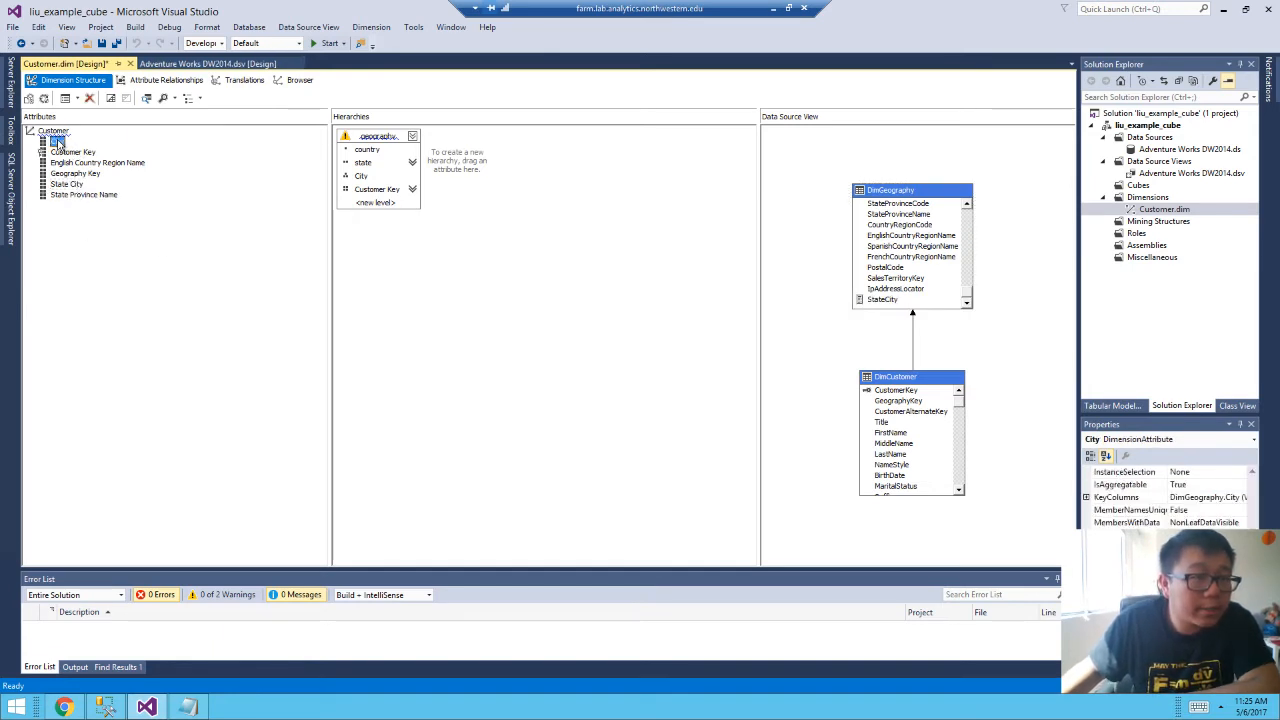
right_click(57, 141)
left_click(113, 242)
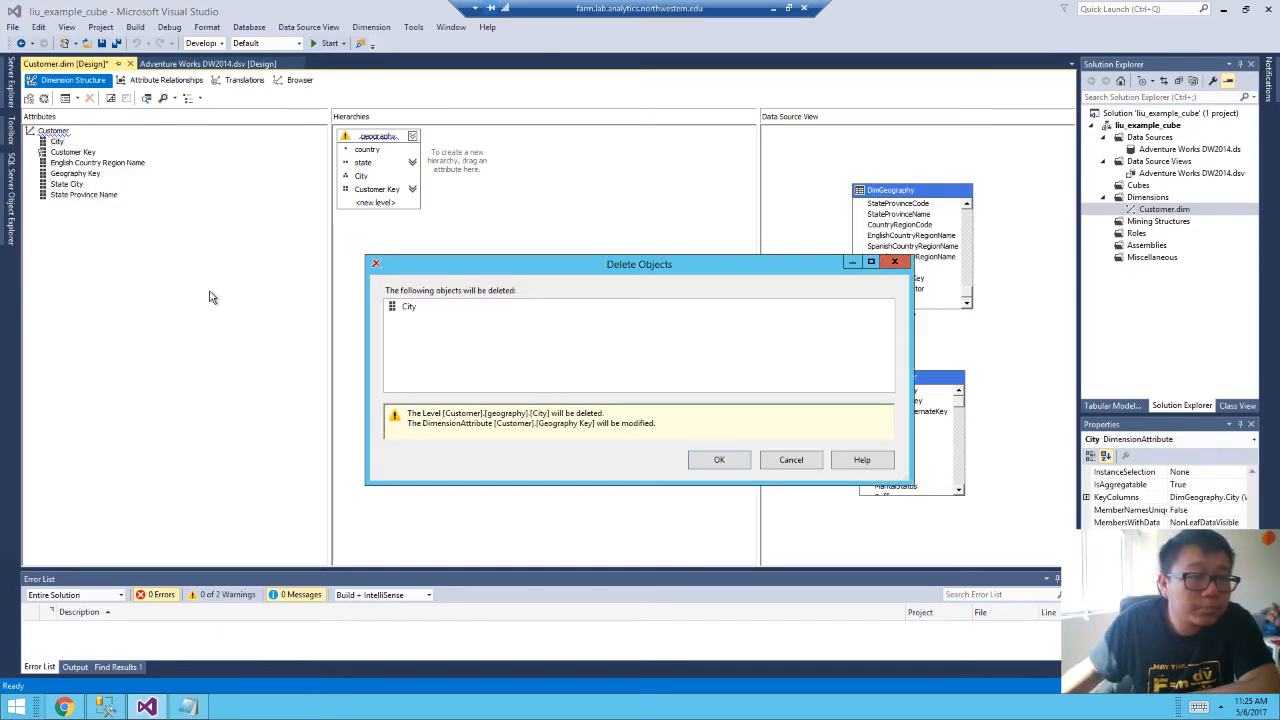
left_click(734, 462)
left_click_drag(66, 173, 385, 172)
left_click(451, 306)
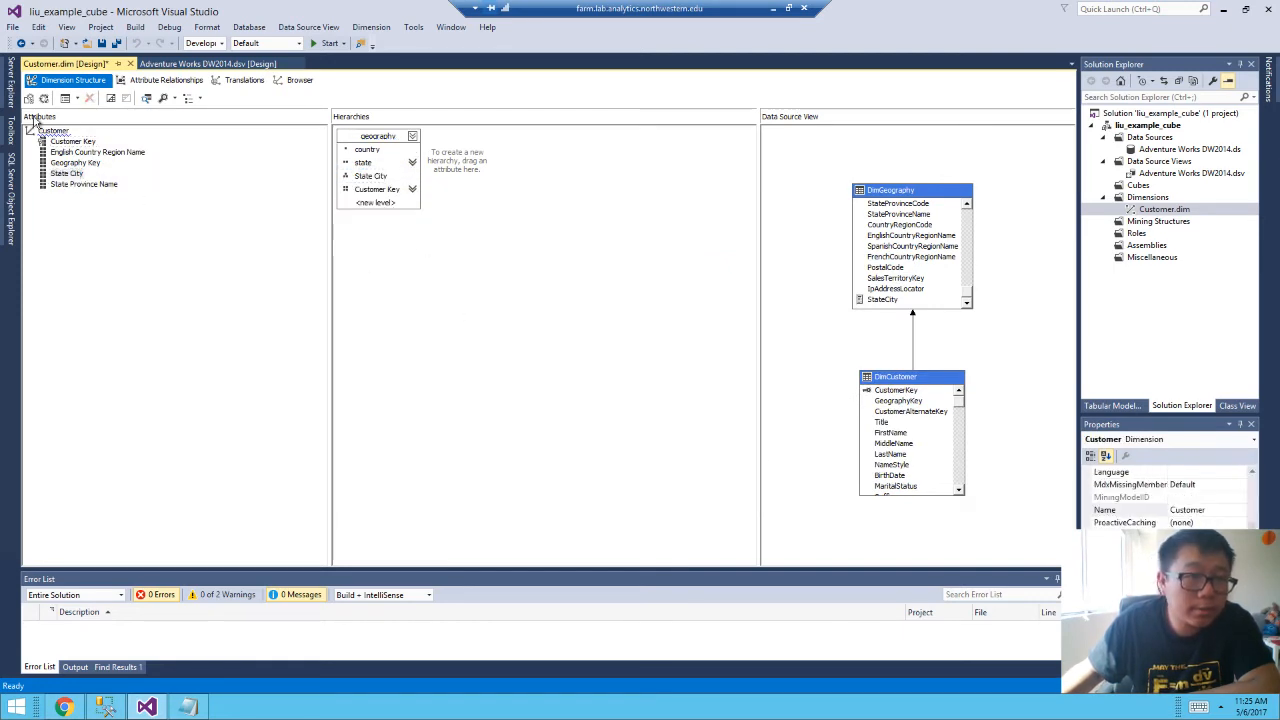
Relate Geography Key to State City in the Customer dimension's attribute relationships.
left_click(162, 80)
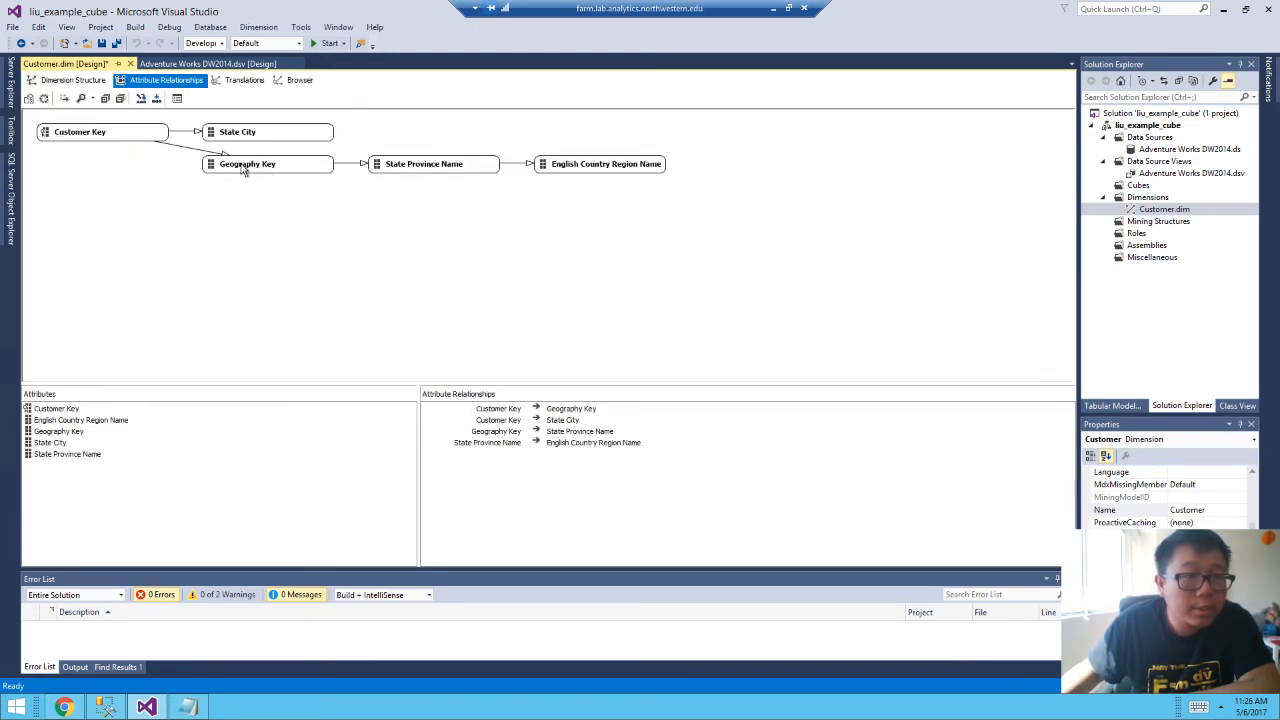
left_click_drag(241, 168, 266, 136)
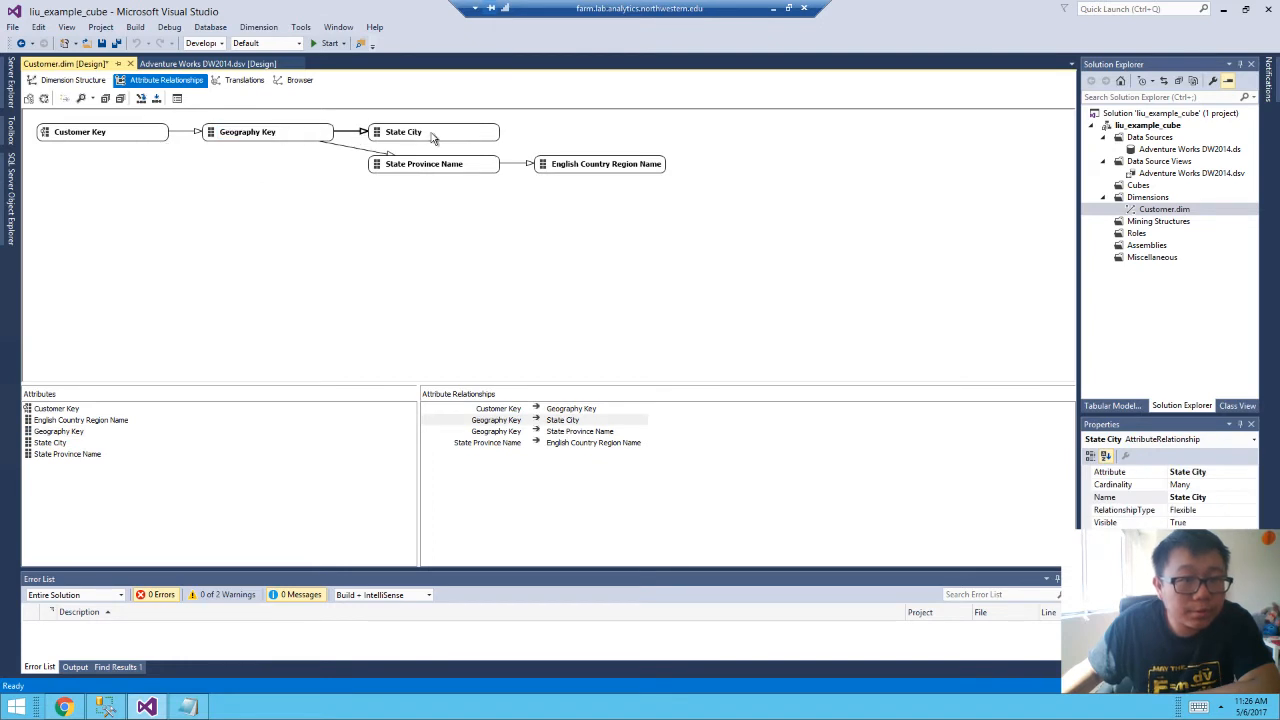
left_click_drag(455, 142, 490, 186)
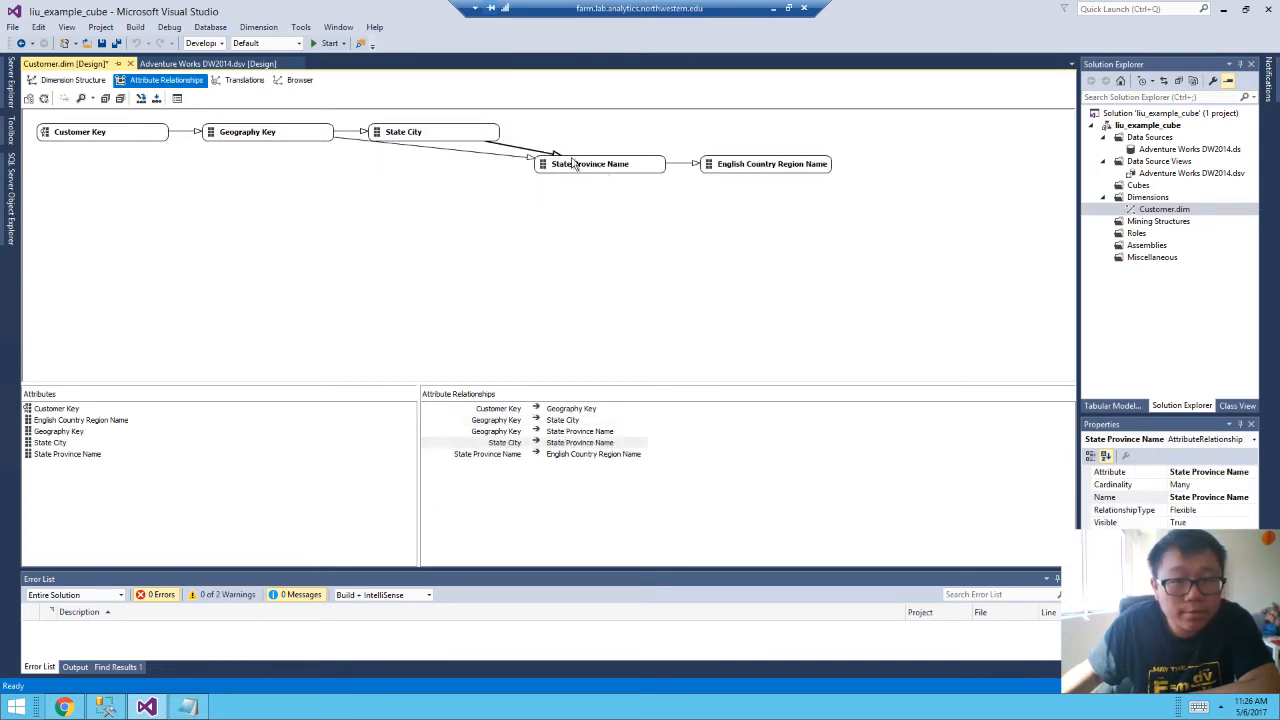
right_click(514, 150)
left_click(506, 150)
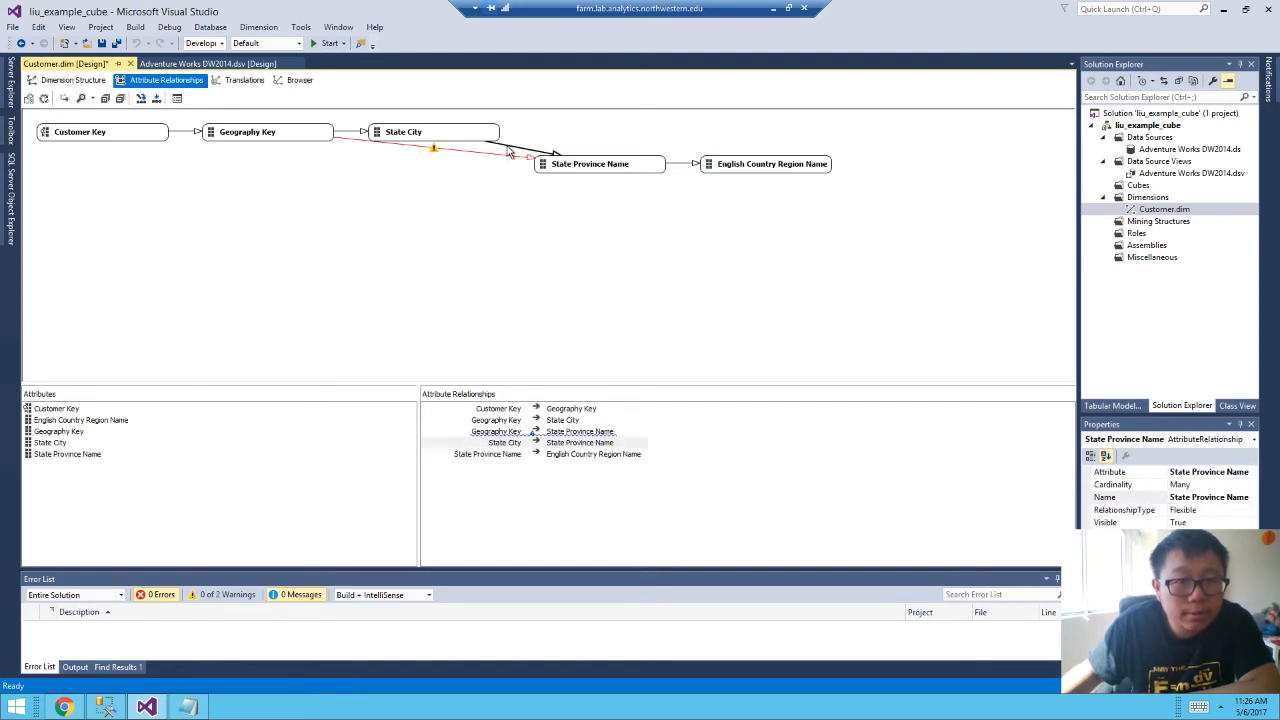
right_click(506, 150)
left_click(557, 190)
left_click(738, 414)
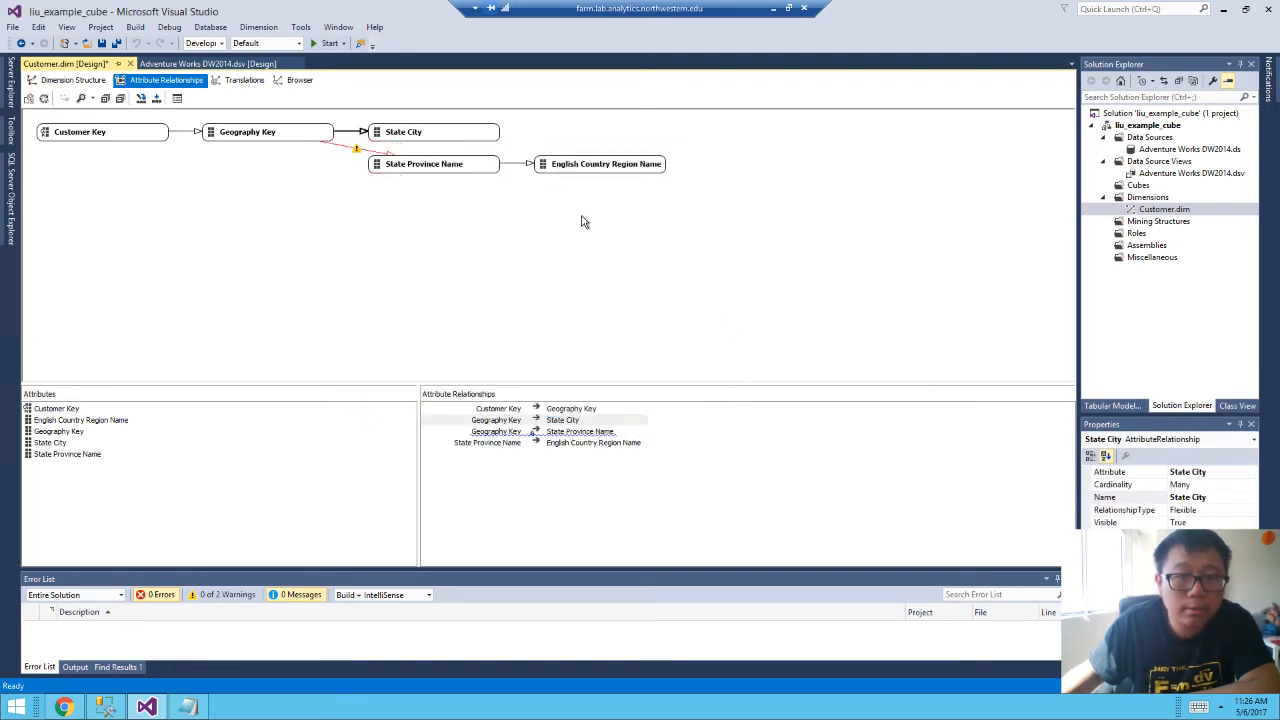
Relate State City to State Province Name and delete the direct relationship from Geography Key to State Province Name.
left_click_drag(378, 165, 445, 136)
left_click(485, 152)
right_click(473, 150)
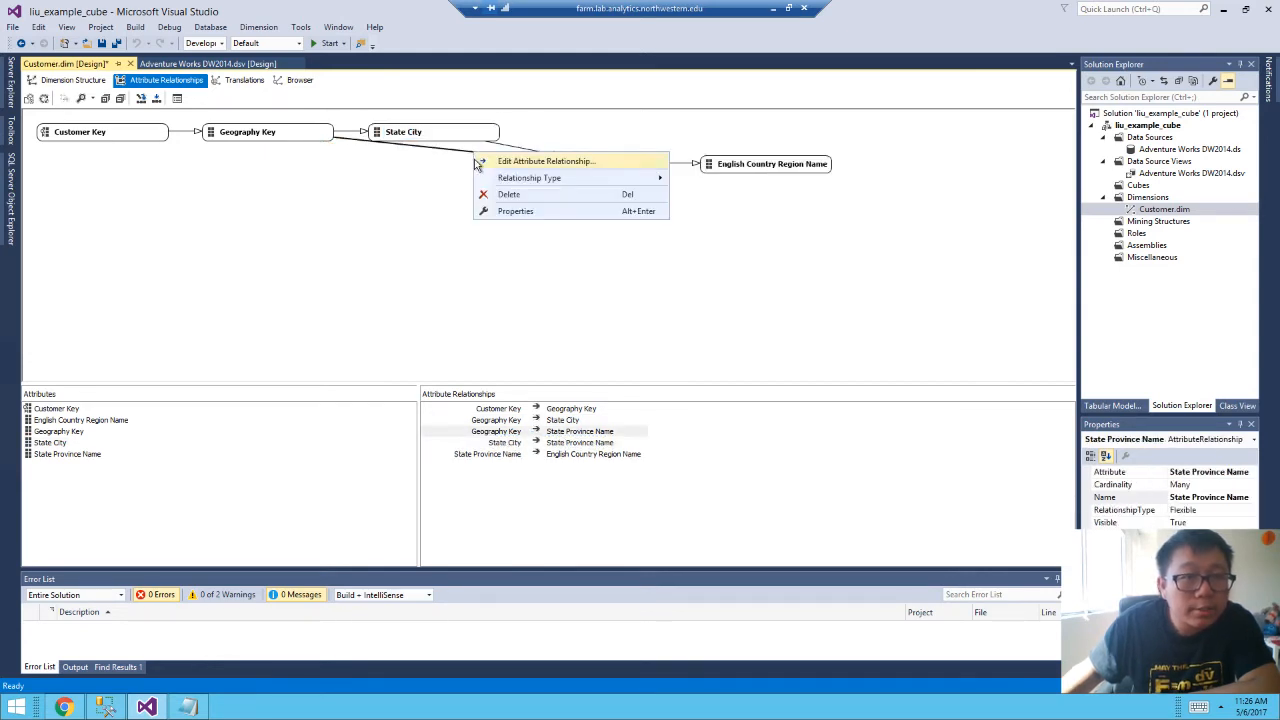
left_click(515, 192)
left_click(719, 413)
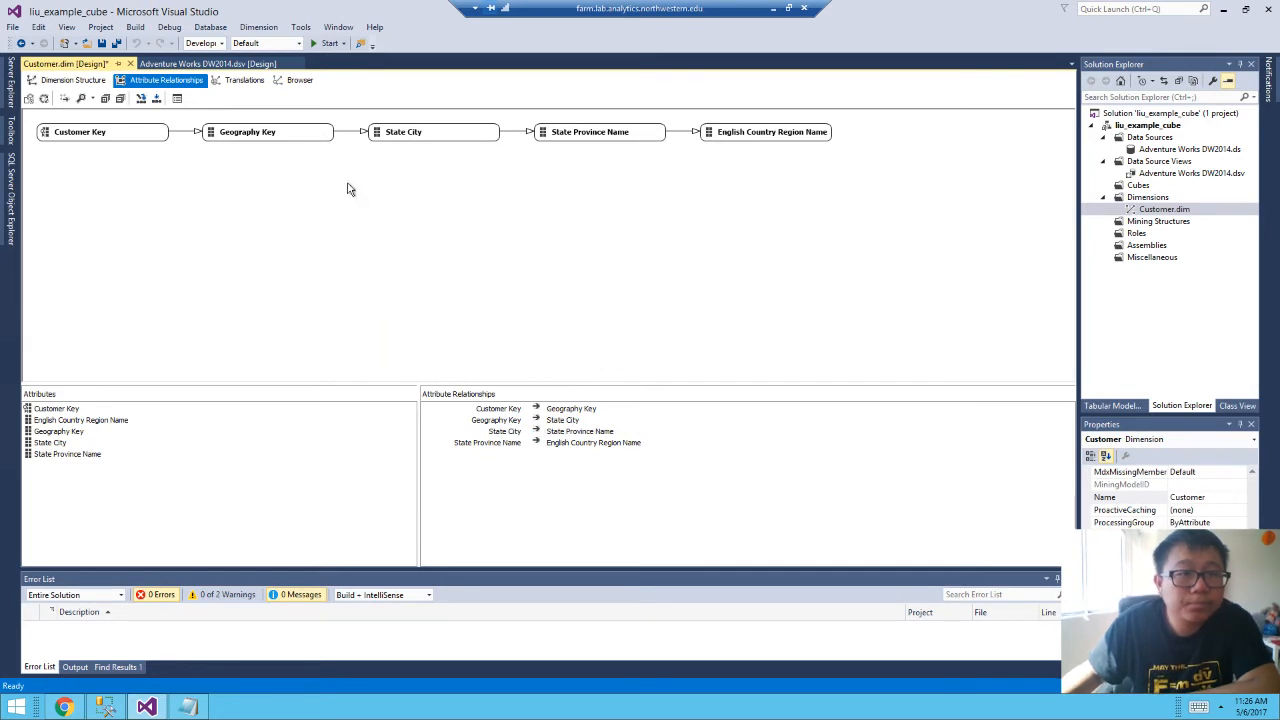
Rename the State City level of the geography hierarchy to city in the dimension structure.
left_click(73, 82)
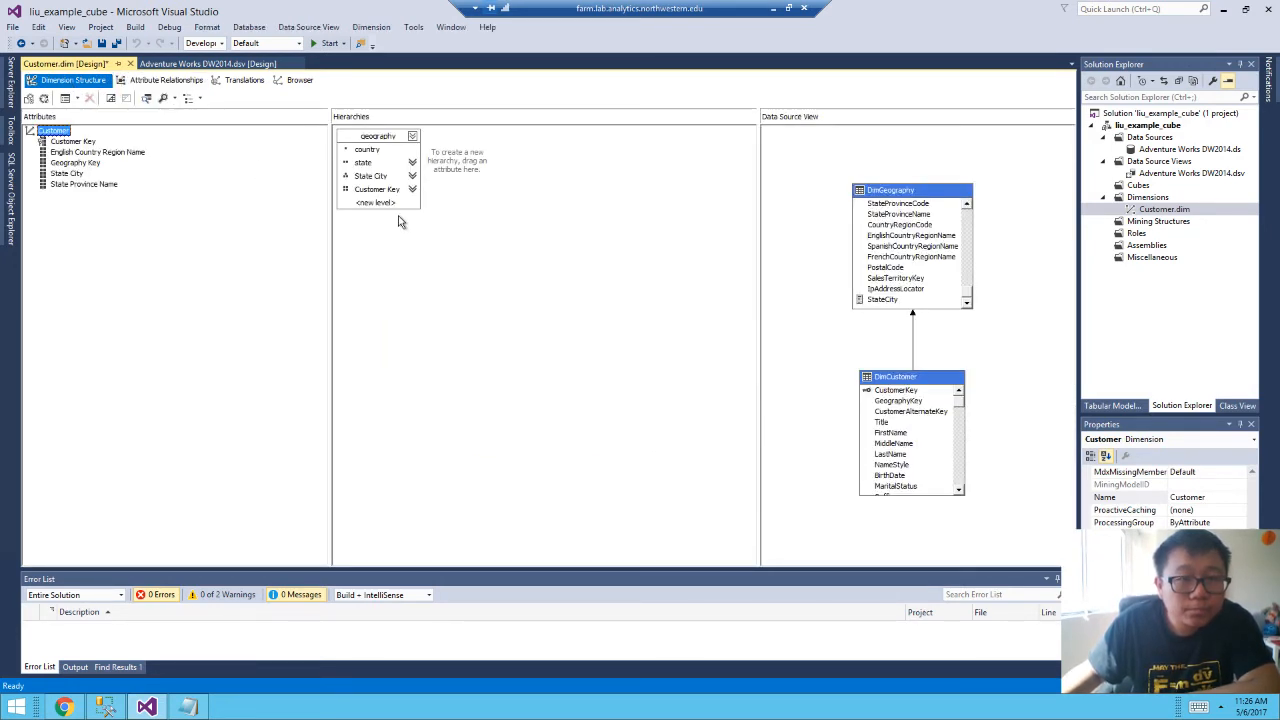
right_click(380, 178)
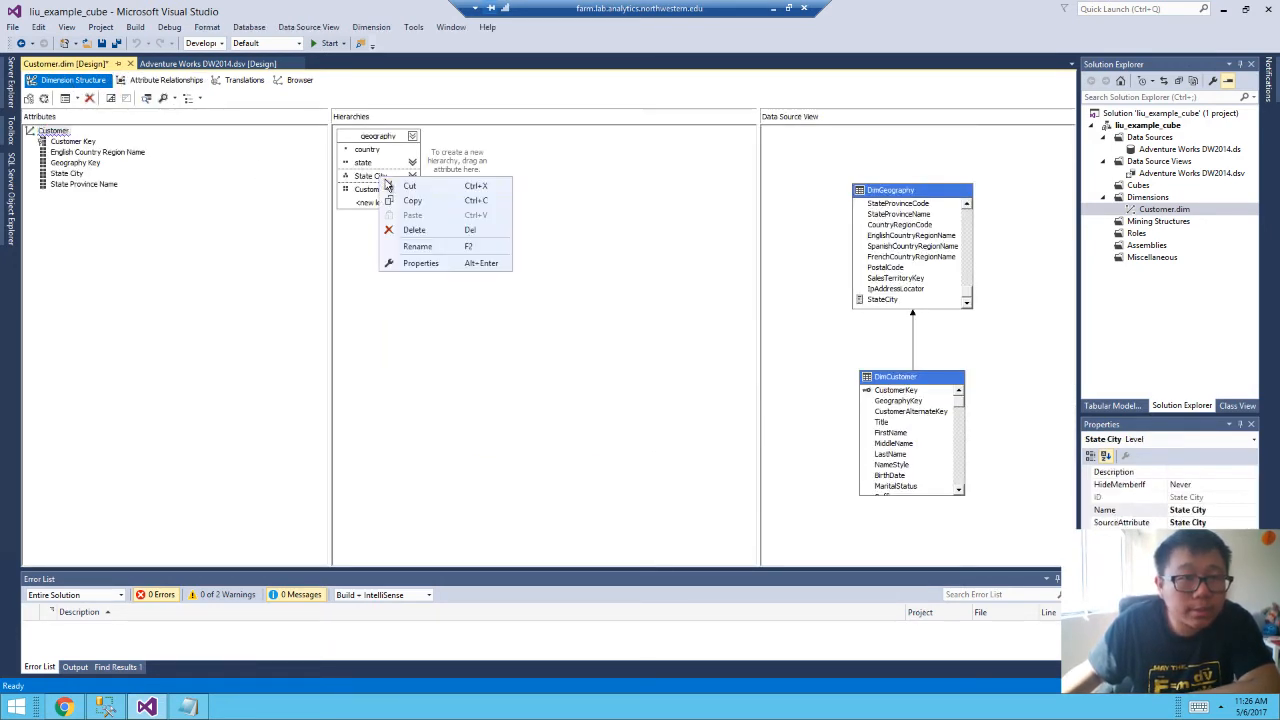
left_click(416, 246)
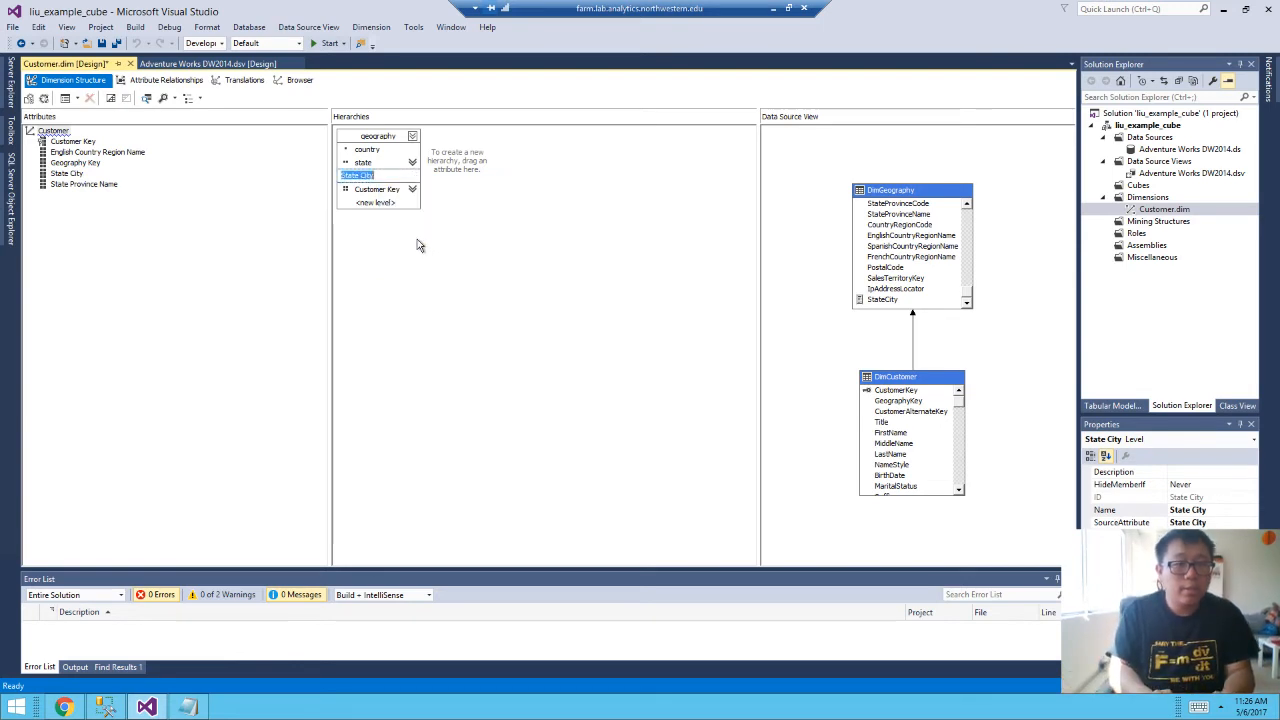
type("city")
key("Return")
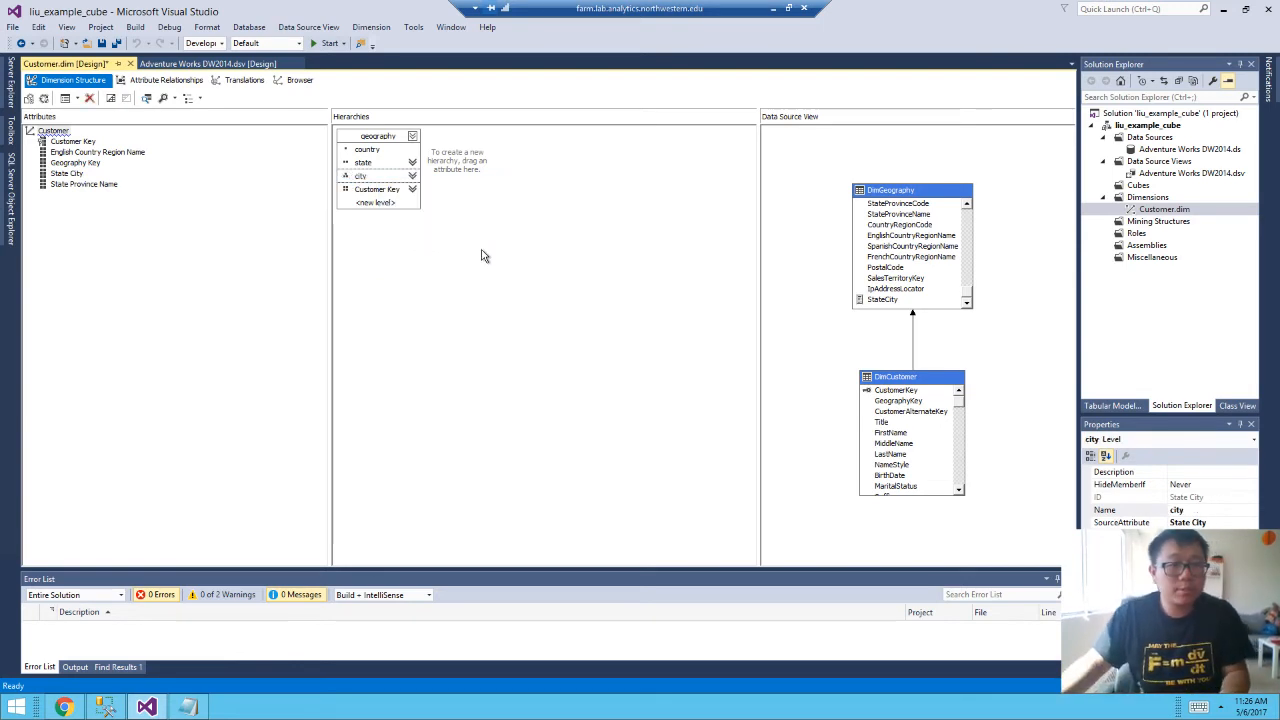
Save the Customer dimension and start processing it, building and deploying the project first.
key("ctrl+s")
left_click(42, 101)
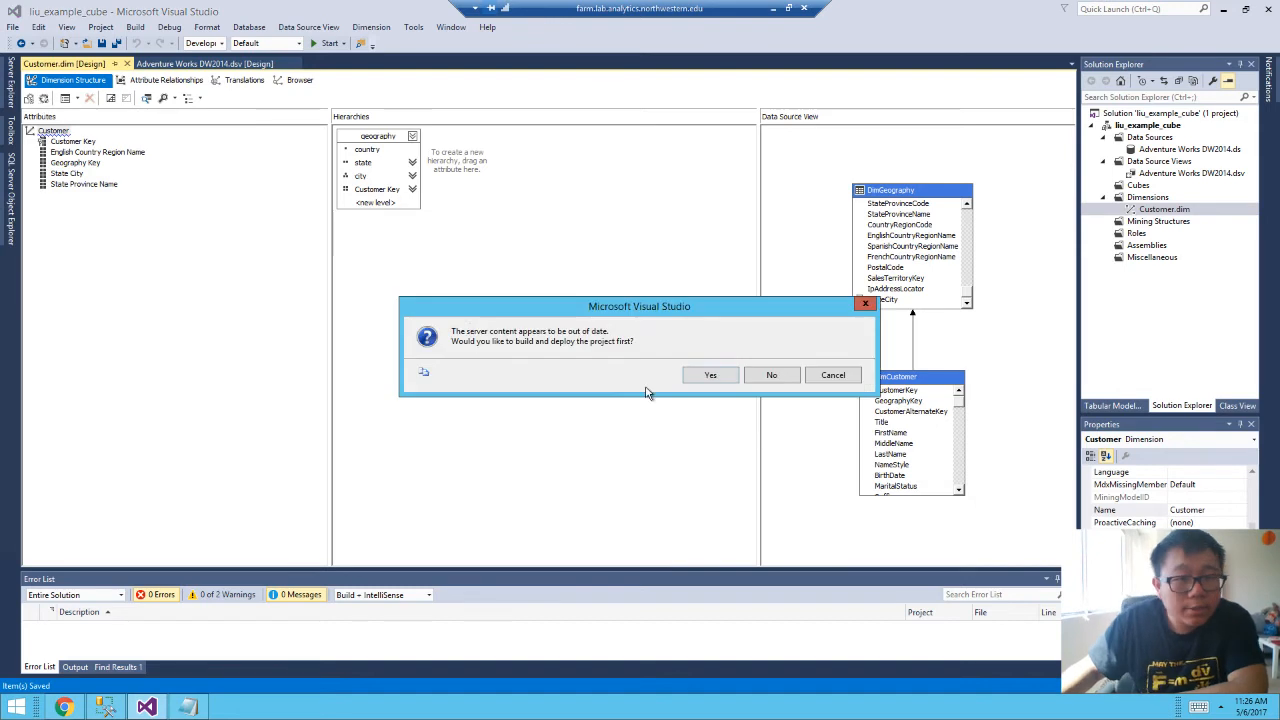
left_click(689, 377)
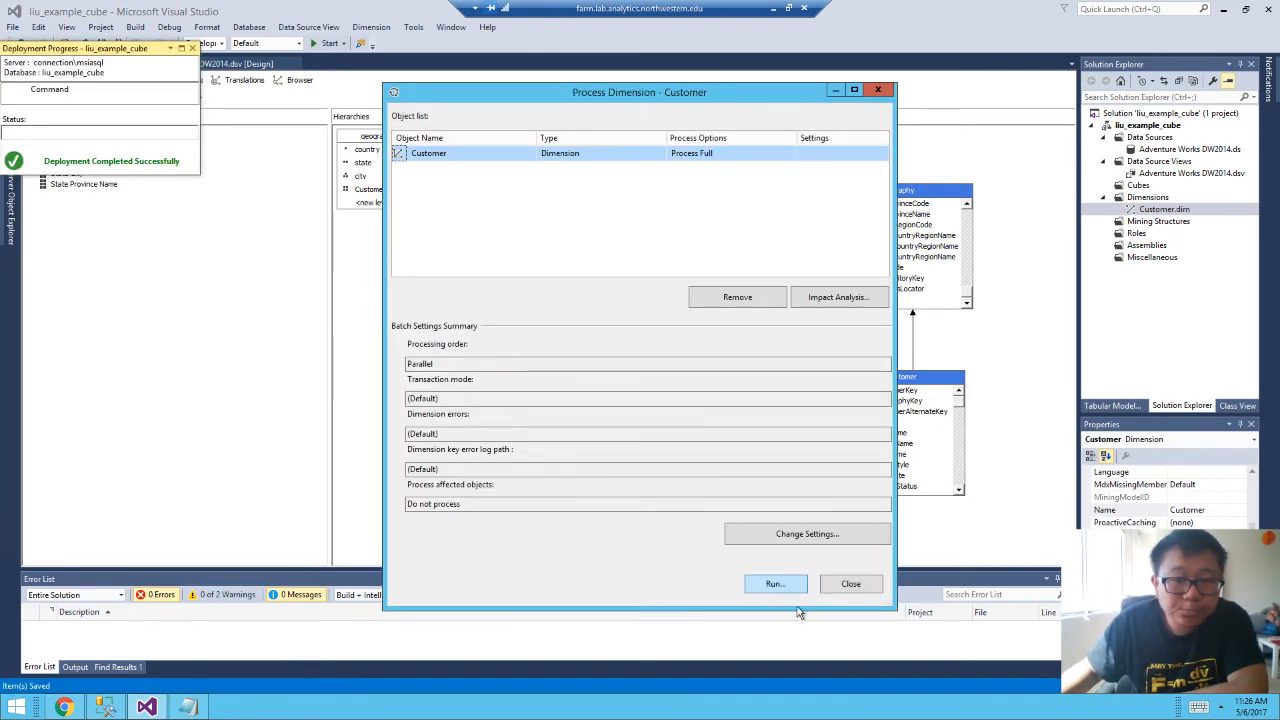
Run the Process Full operation on the Customer dimension, close the progress windows and review its attribute relationships.
left_click(772, 583)
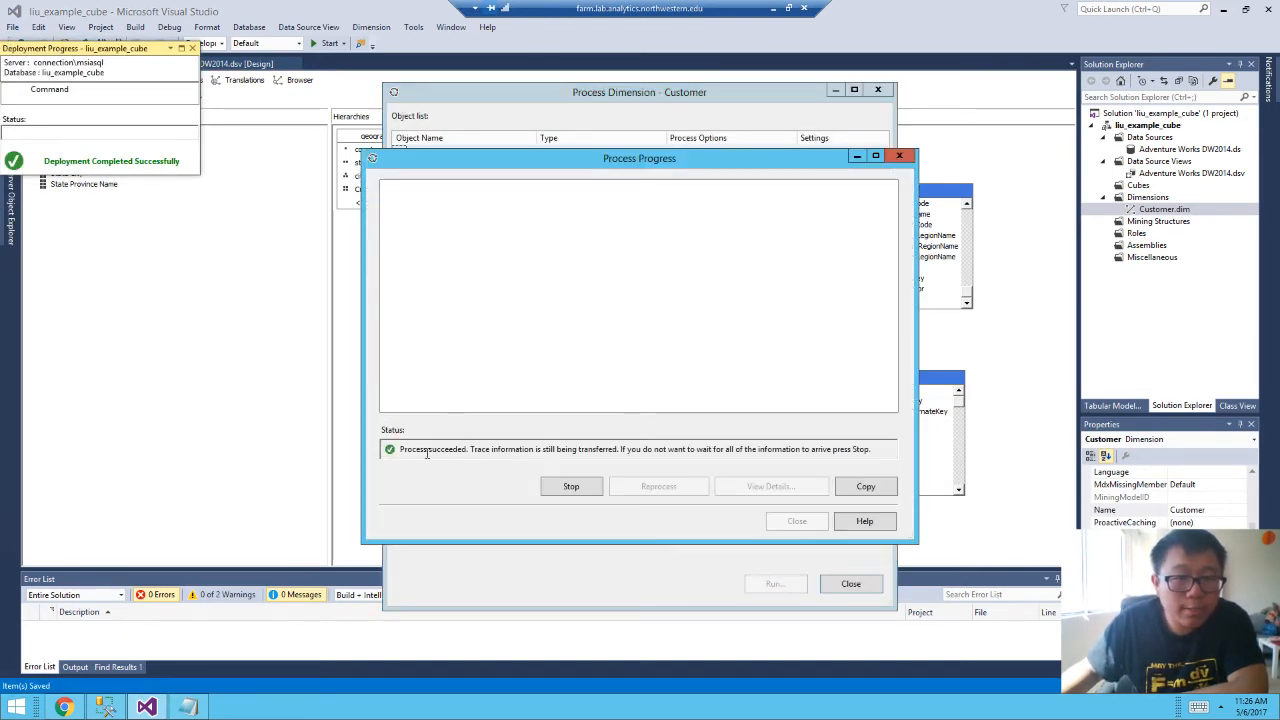
left_click_drag(400, 449, 872, 449)
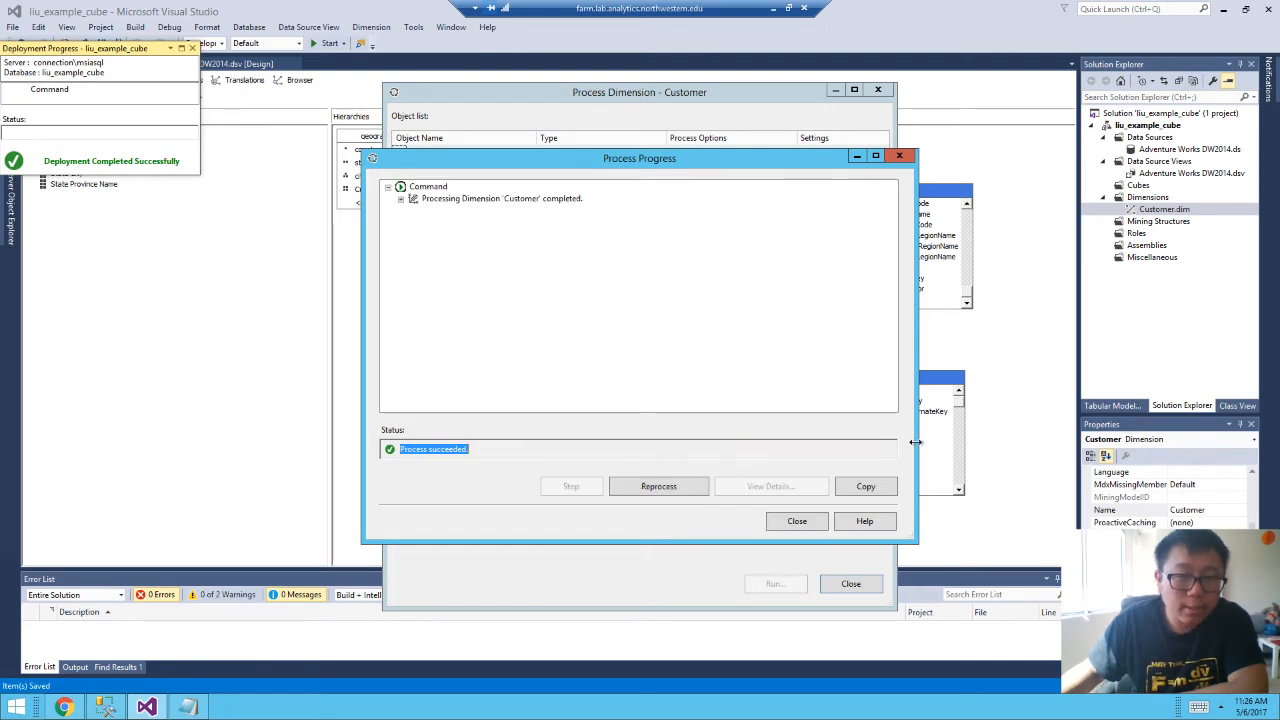
left_click(810, 528)
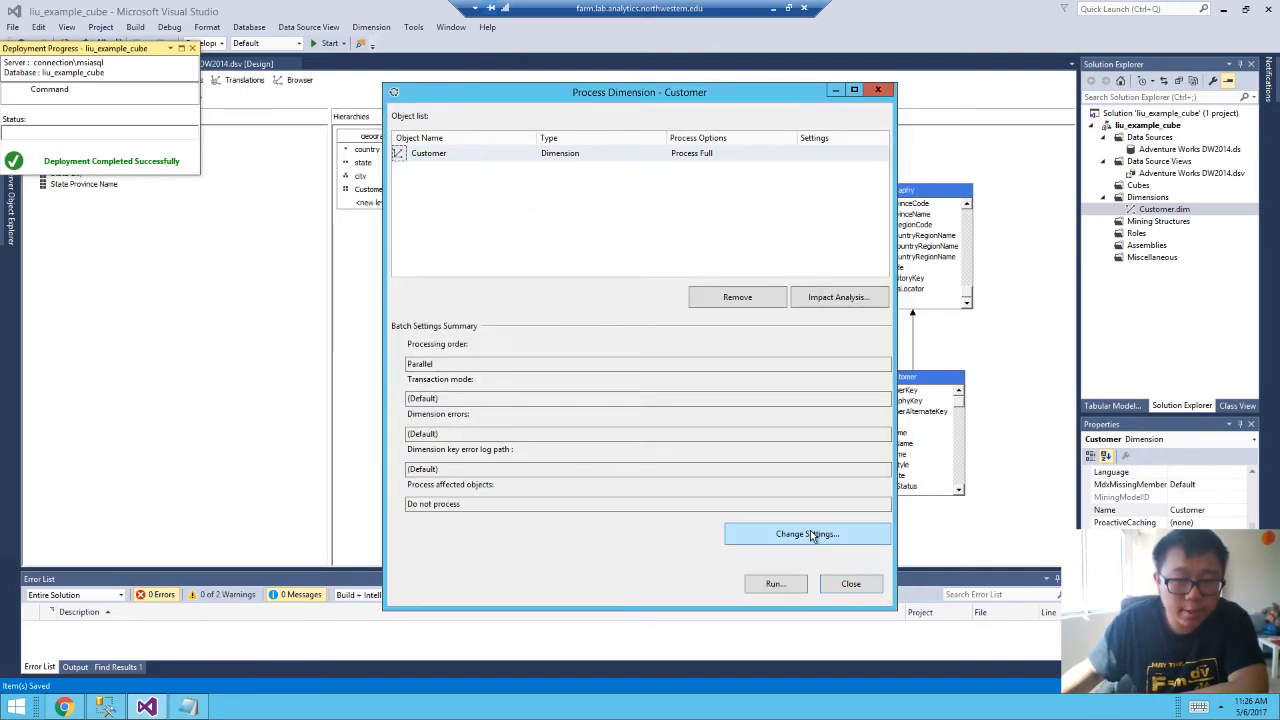
left_click(849, 584)
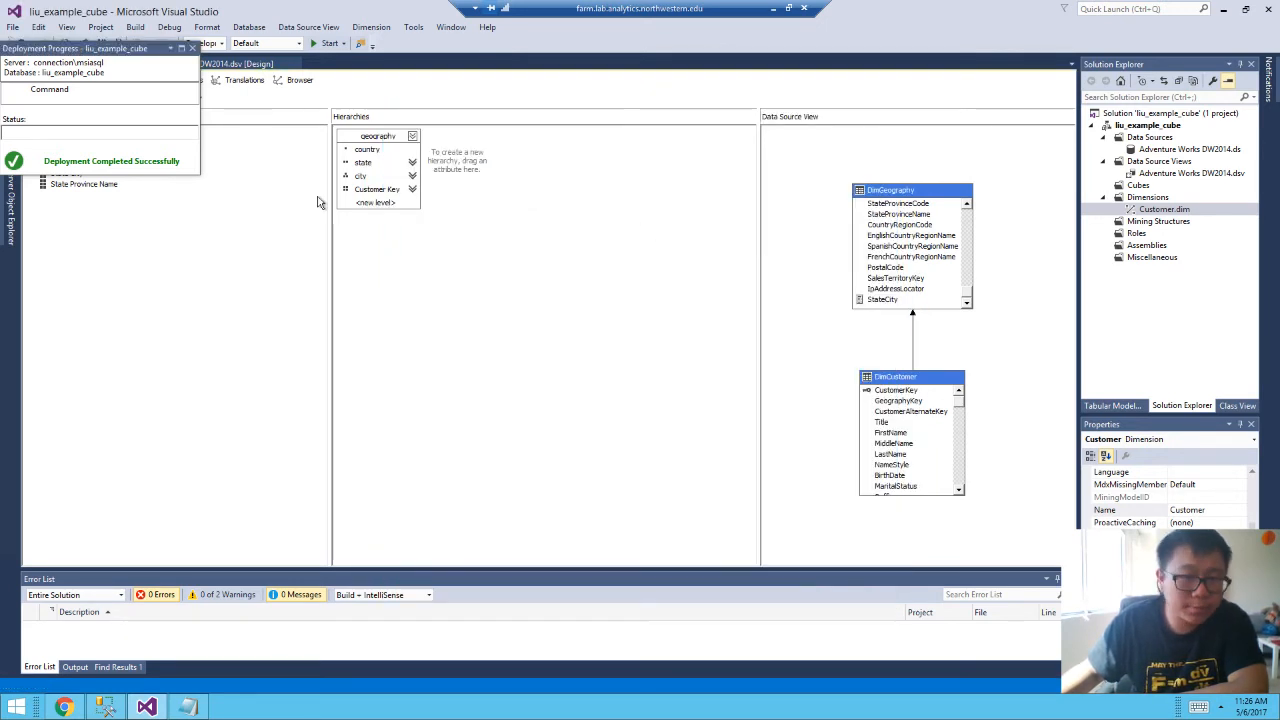
left_click(192, 49)
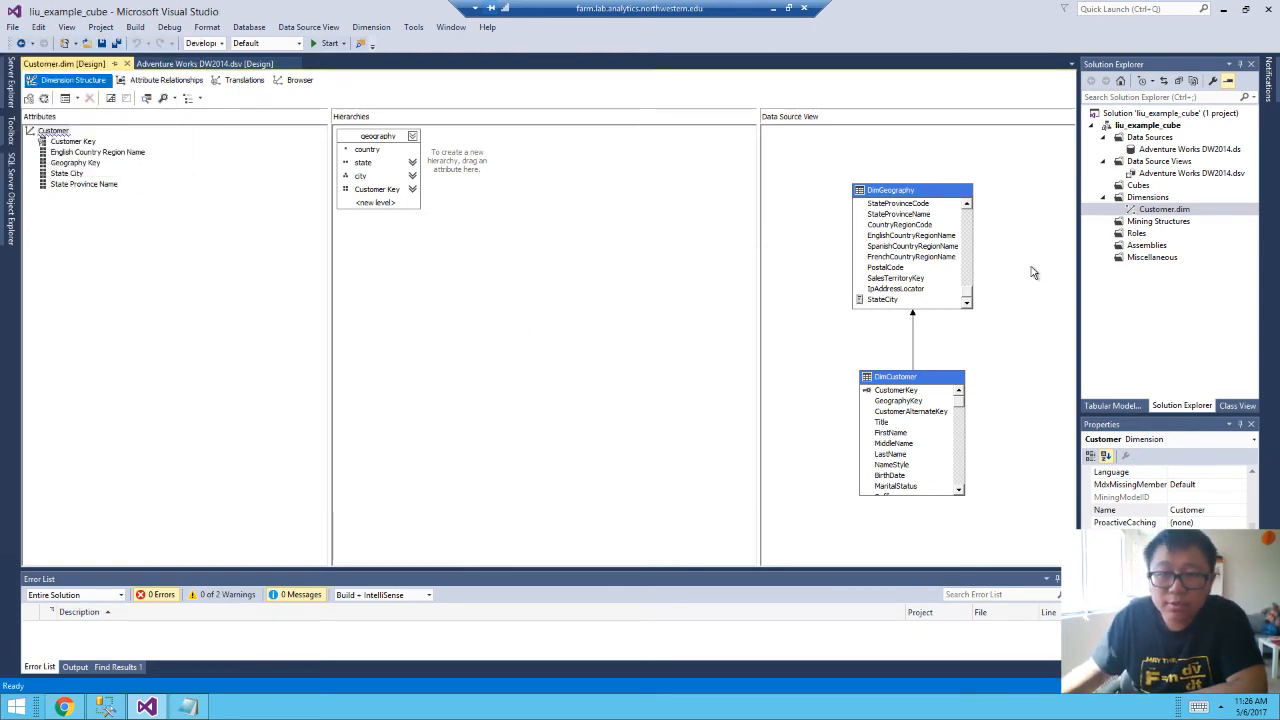
left_click(162, 81)
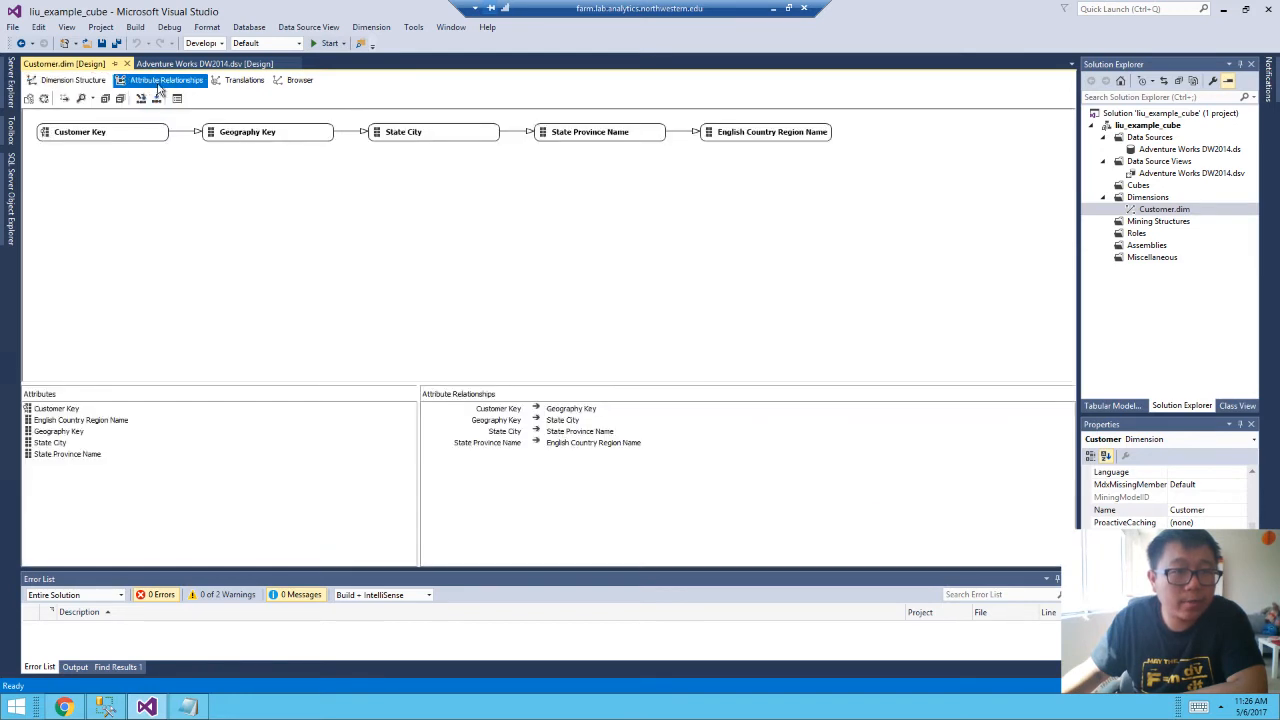
left_click(58, 81)
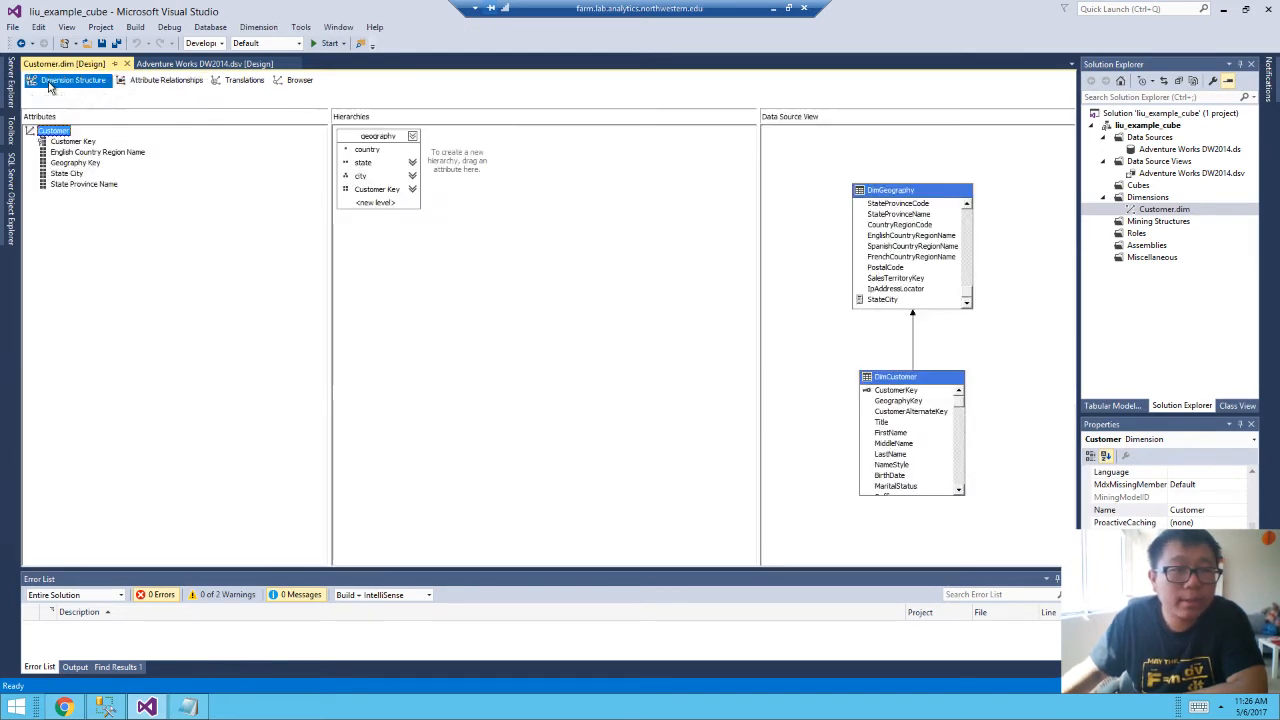
Start a new dimension from an existing table, using DimDate in Adventure Works DW2014 as its main table.
left_click(1166, 197)
right_click(1167, 197)
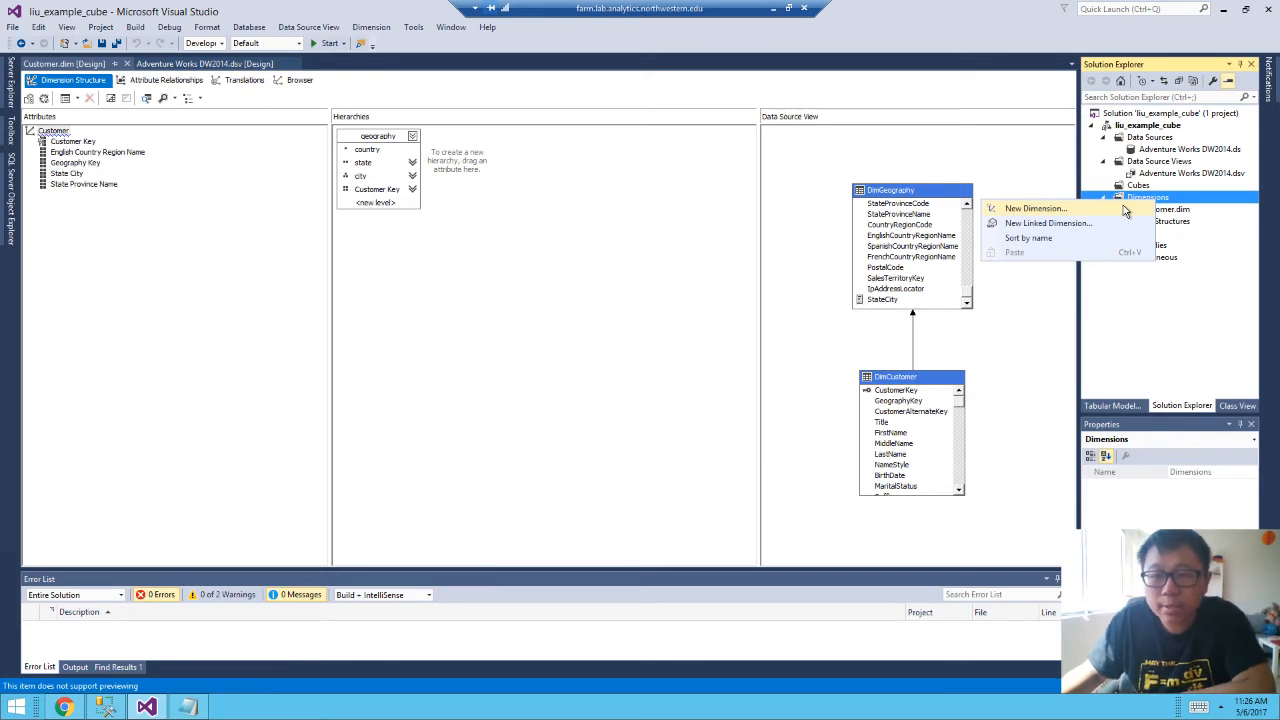
left_click(1123, 207)
left_click(693, 480)
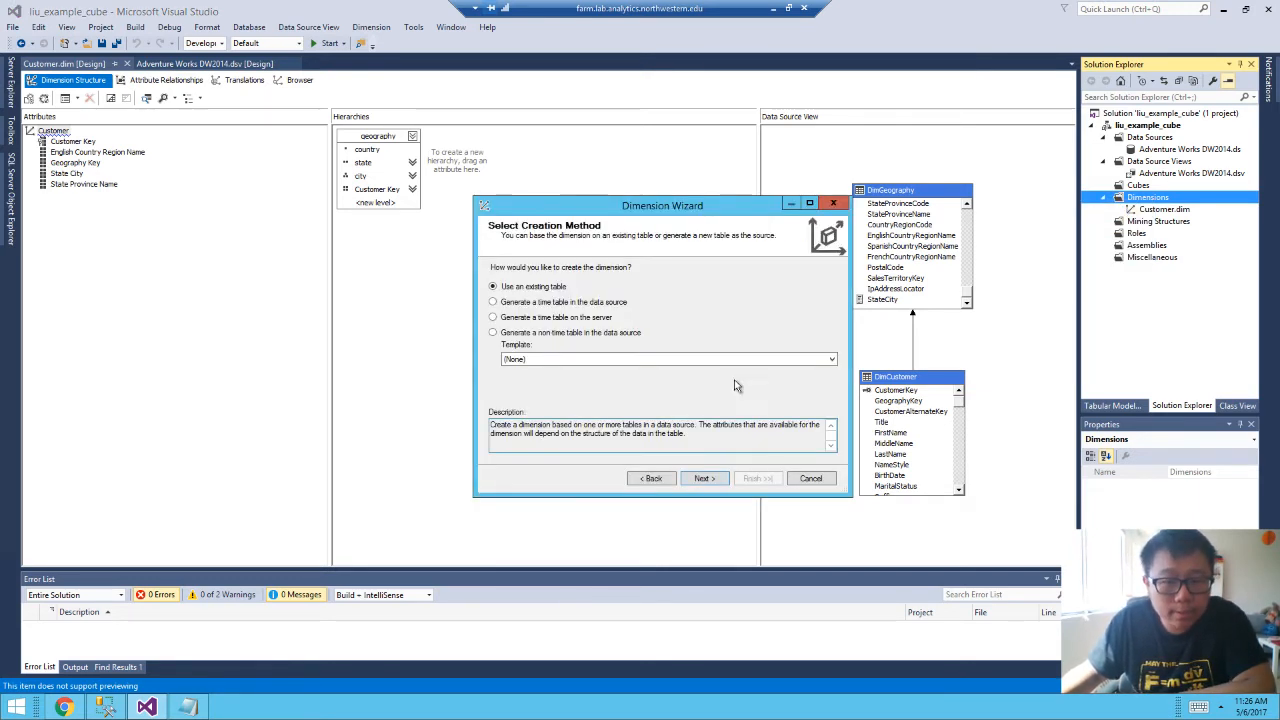
left_click(703, 480)
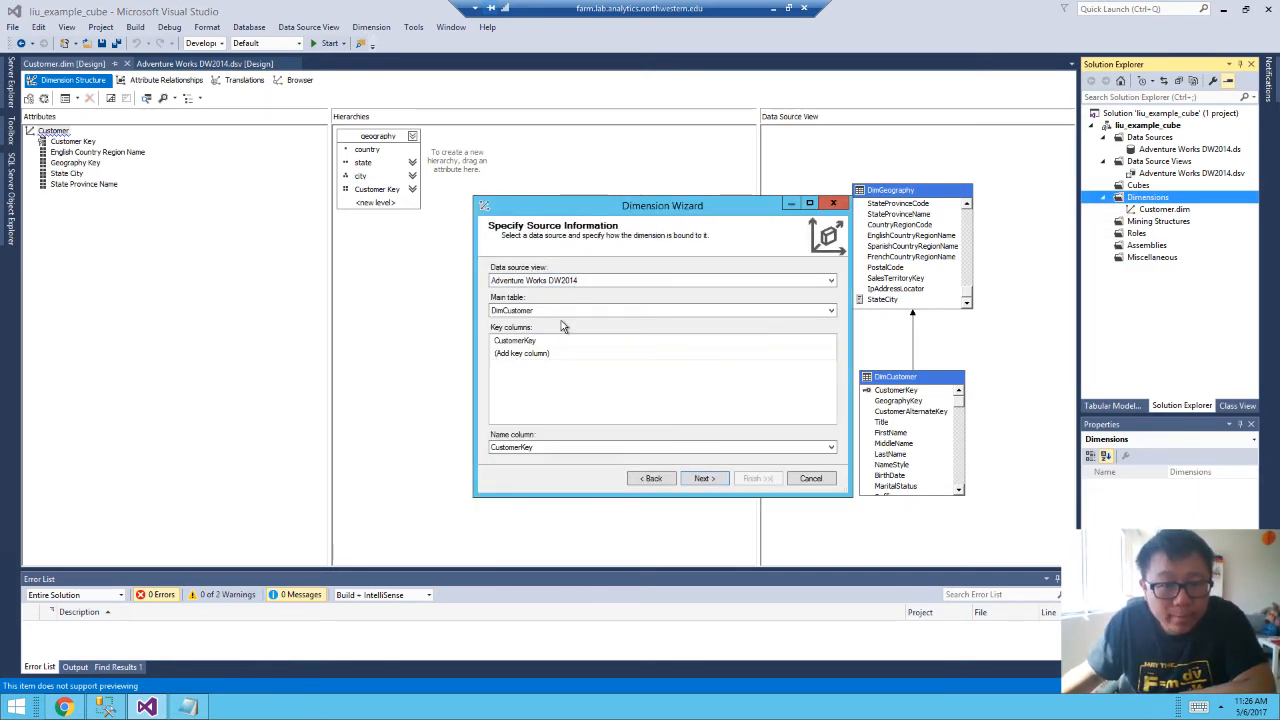
left_click(634, 310)
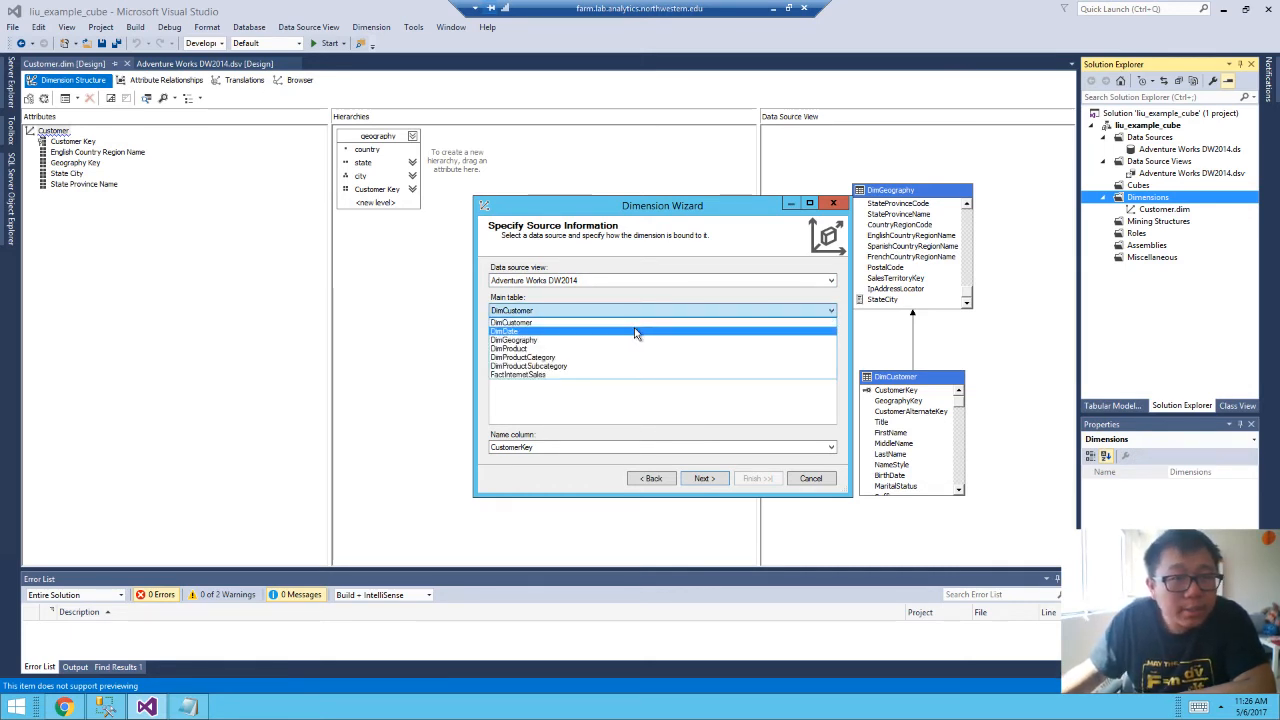
left_click(575, 332)
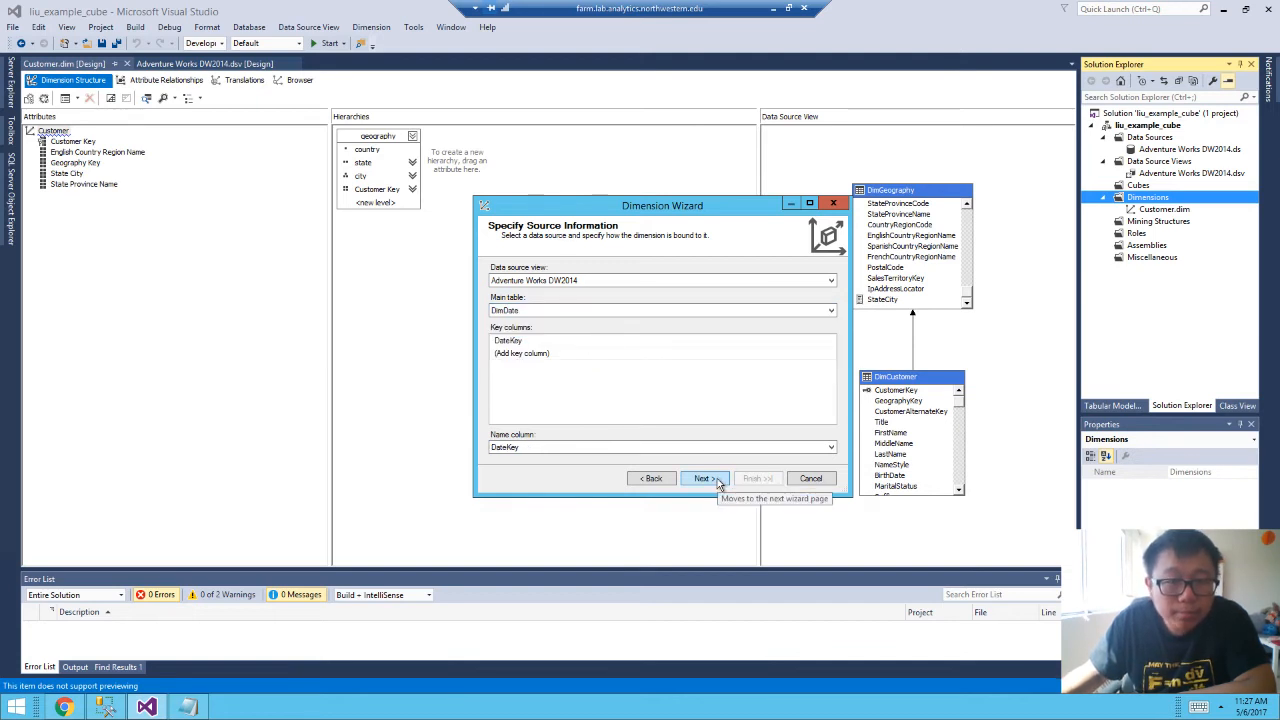
left_click(703, 479)
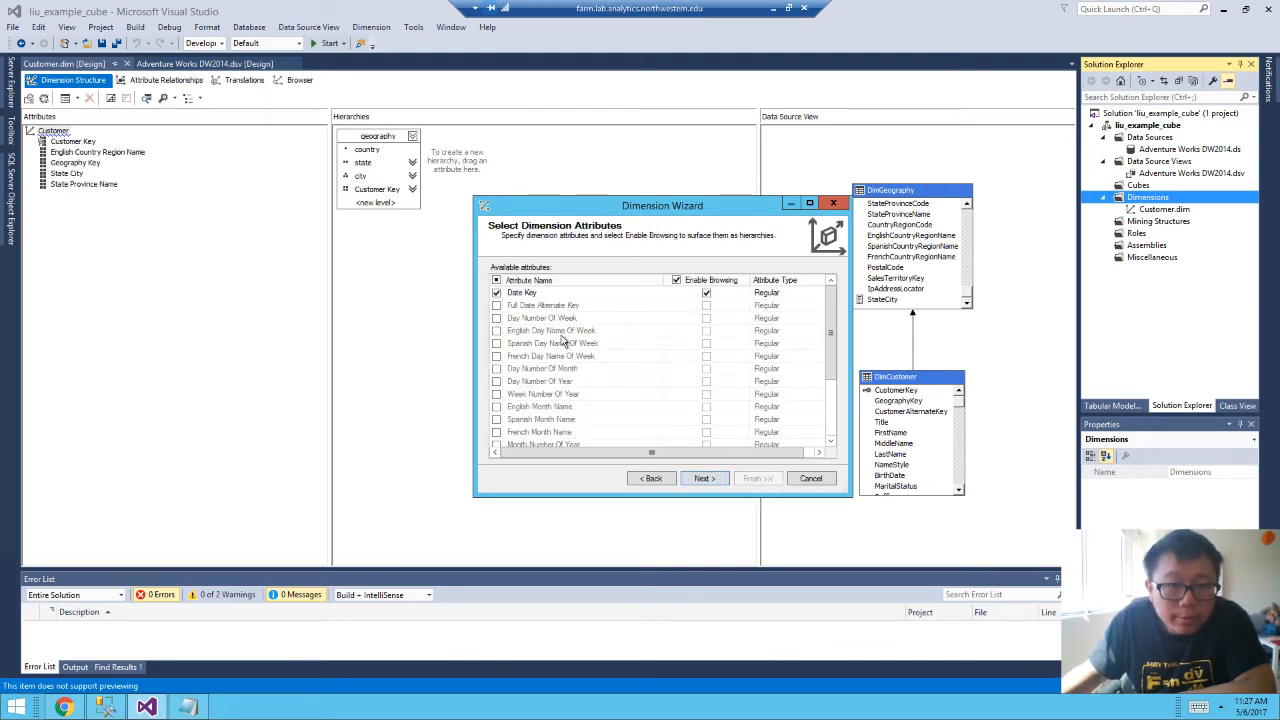
Check the date attributes listed in the cubeinstructions notes and include Calendar Year in the new date dimension.
left_click(190, 708)
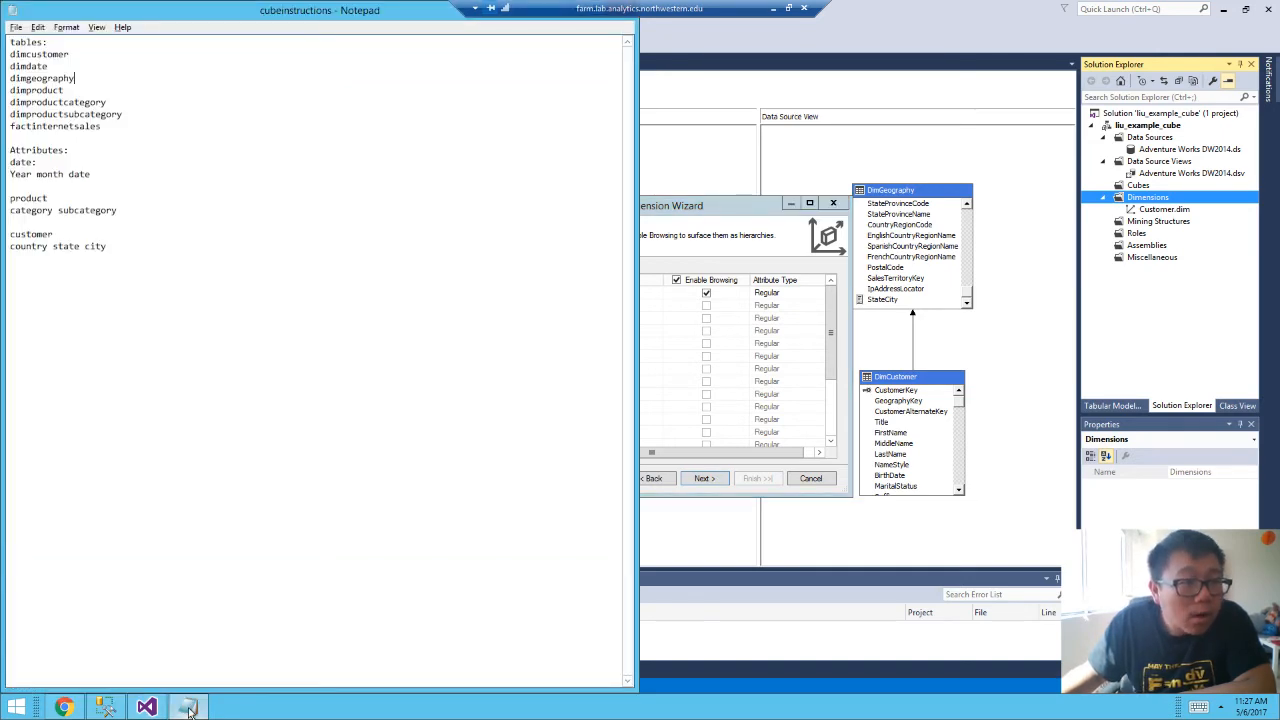
left_click(190, 708)
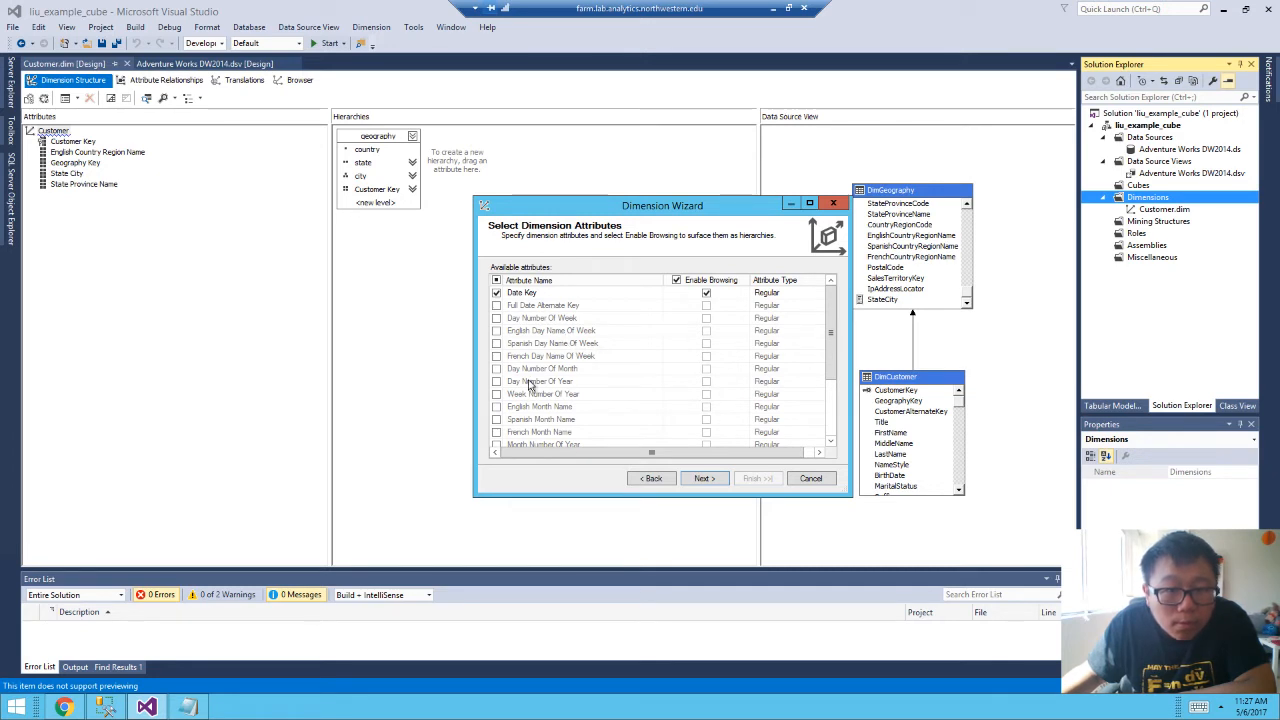
scroll(557, 400, "down", 1)
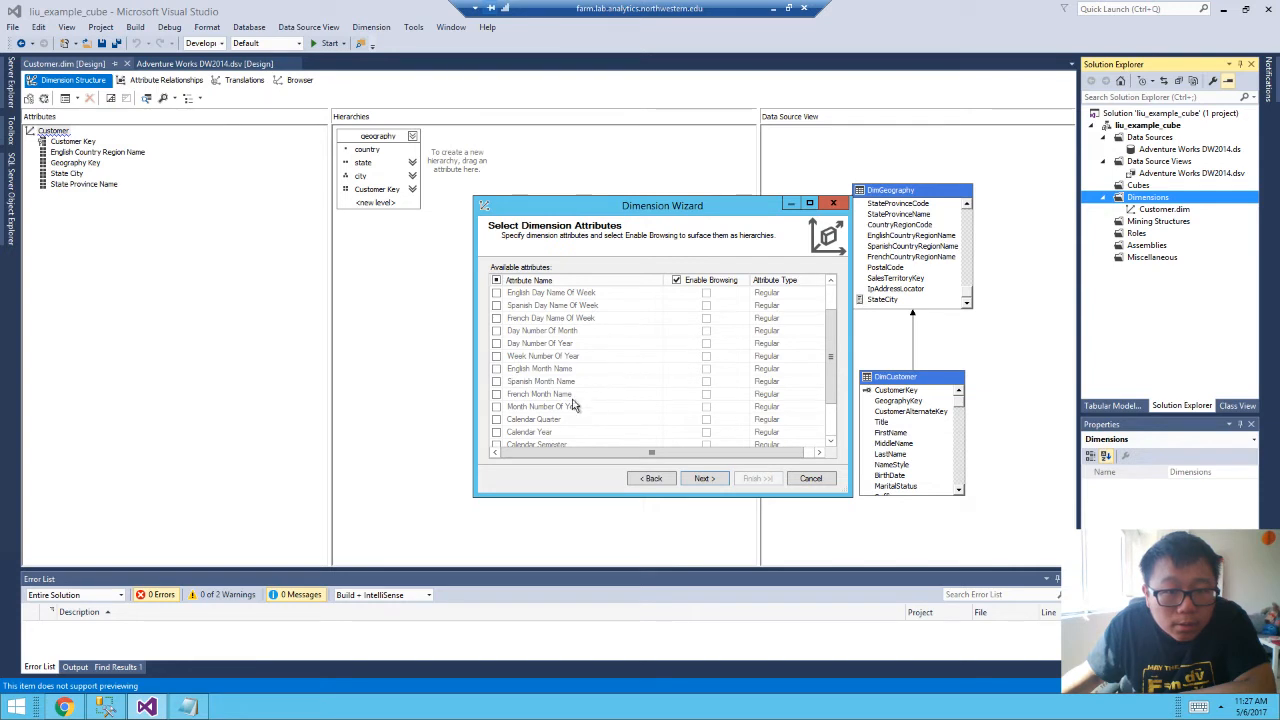
left_click(517, 434)
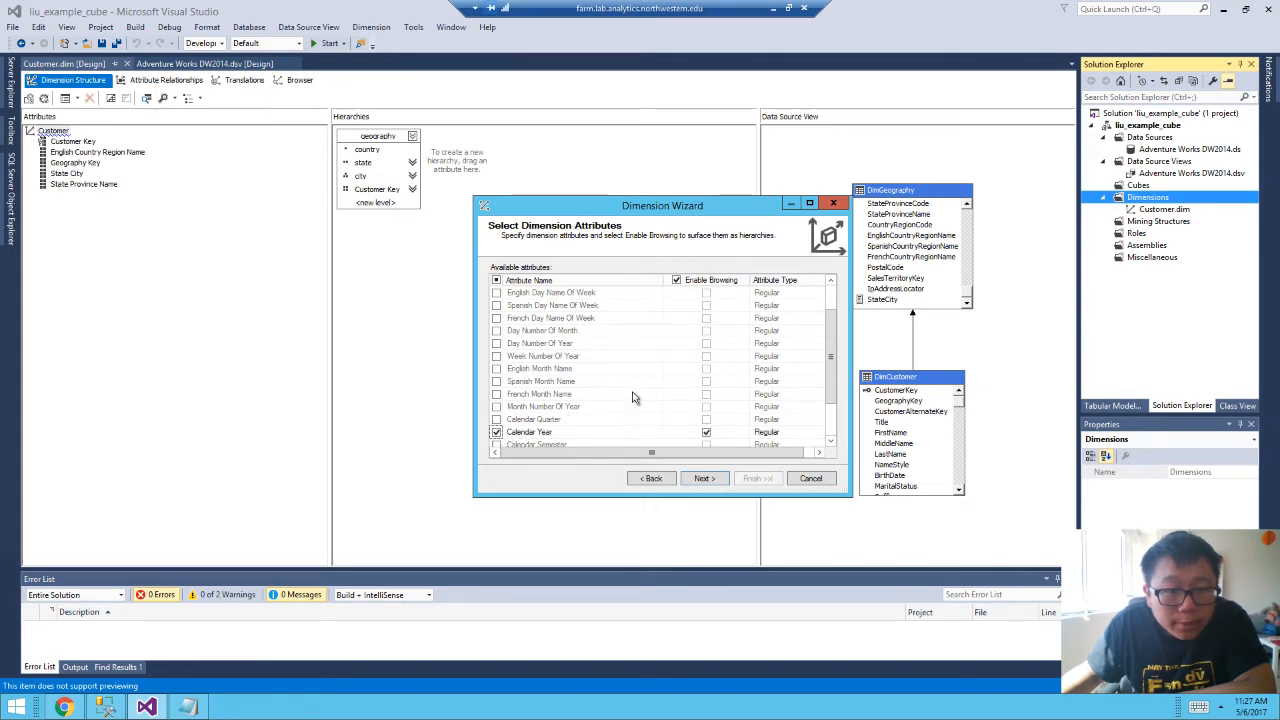
scroll(629, 379, "down", 1)
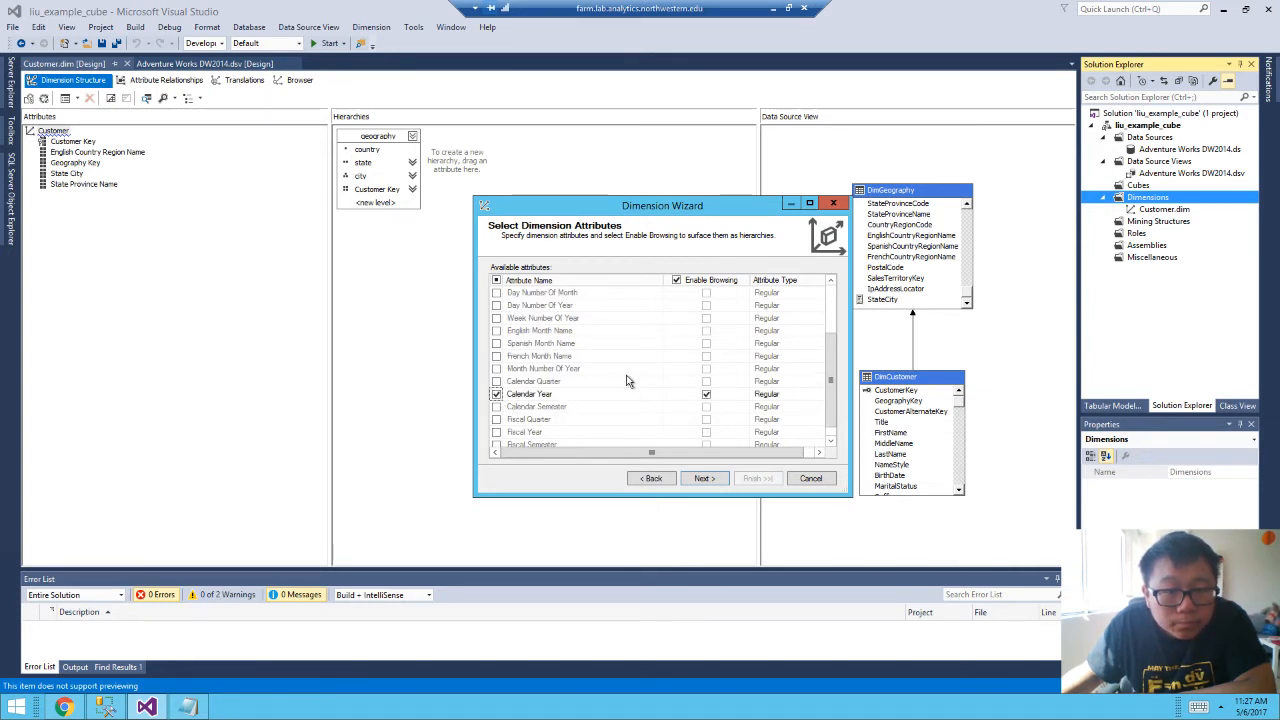
scroll(629, 379, "down", 1)
scroll(615, 382, "up", 1)
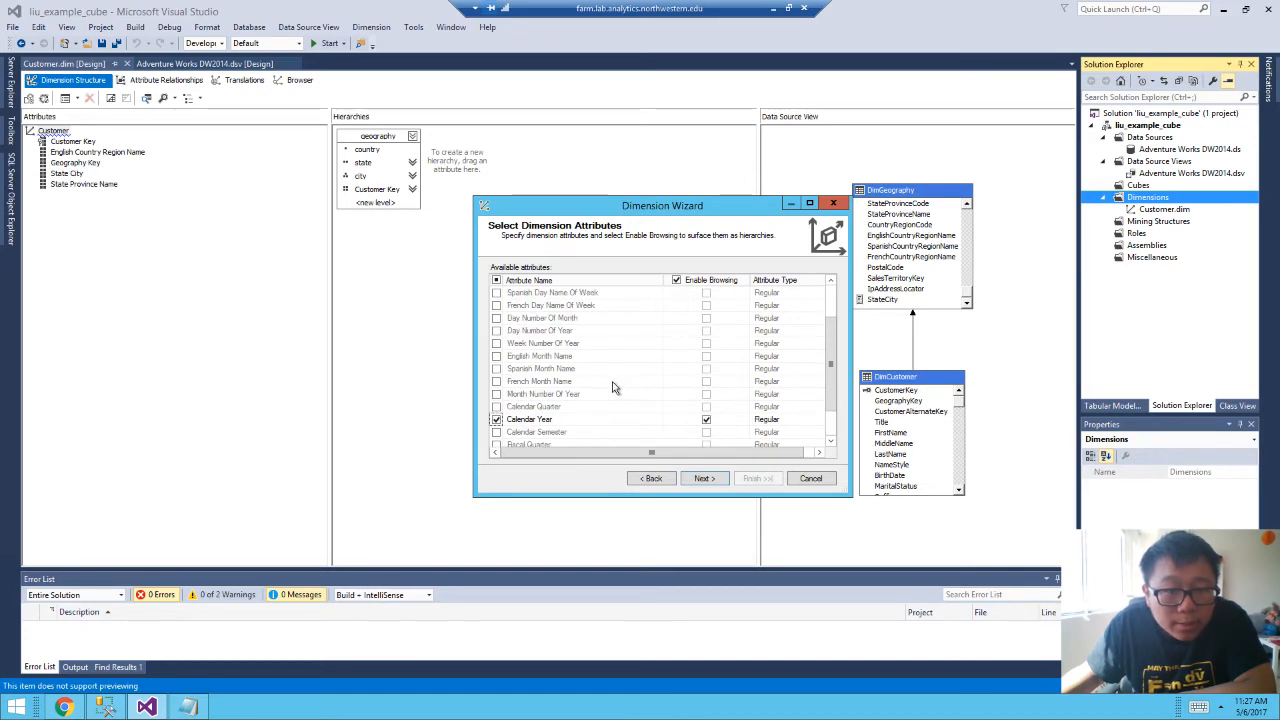
Include the English Month Name and Day Number Of Month attributes in the new date dimension.
left_click(497, 357)
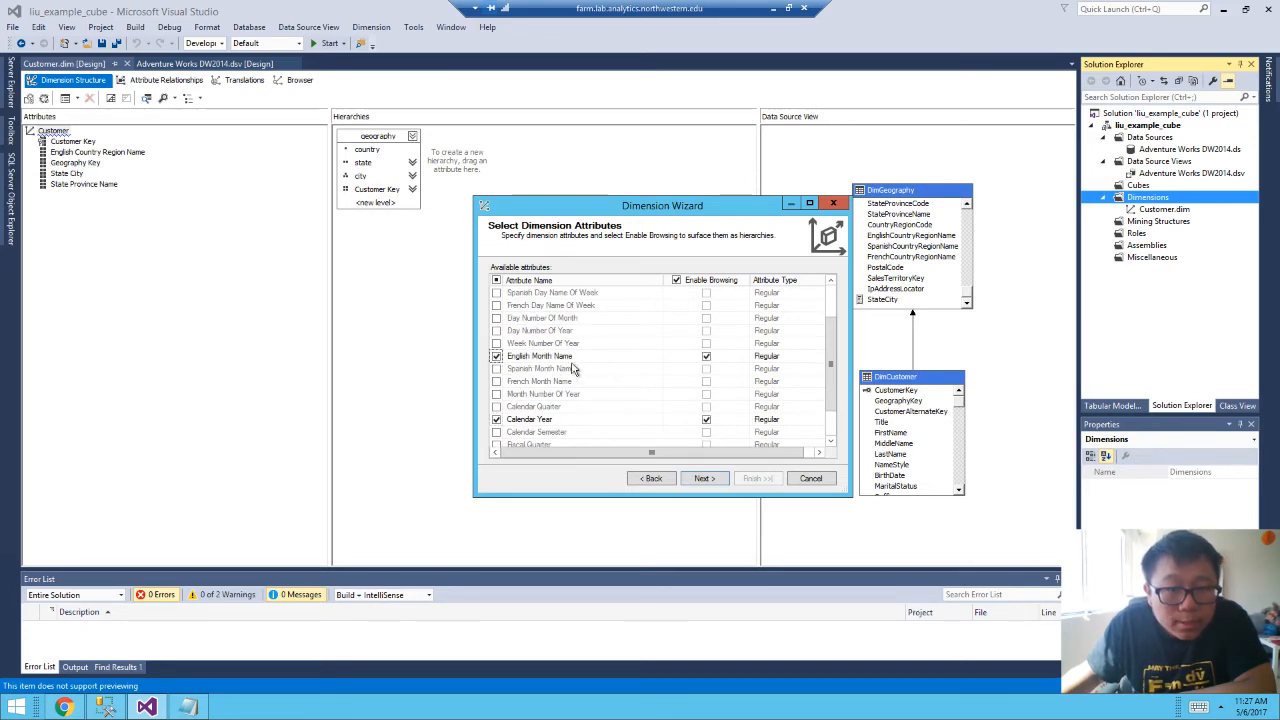
scroll(643, 388, "up", 1)
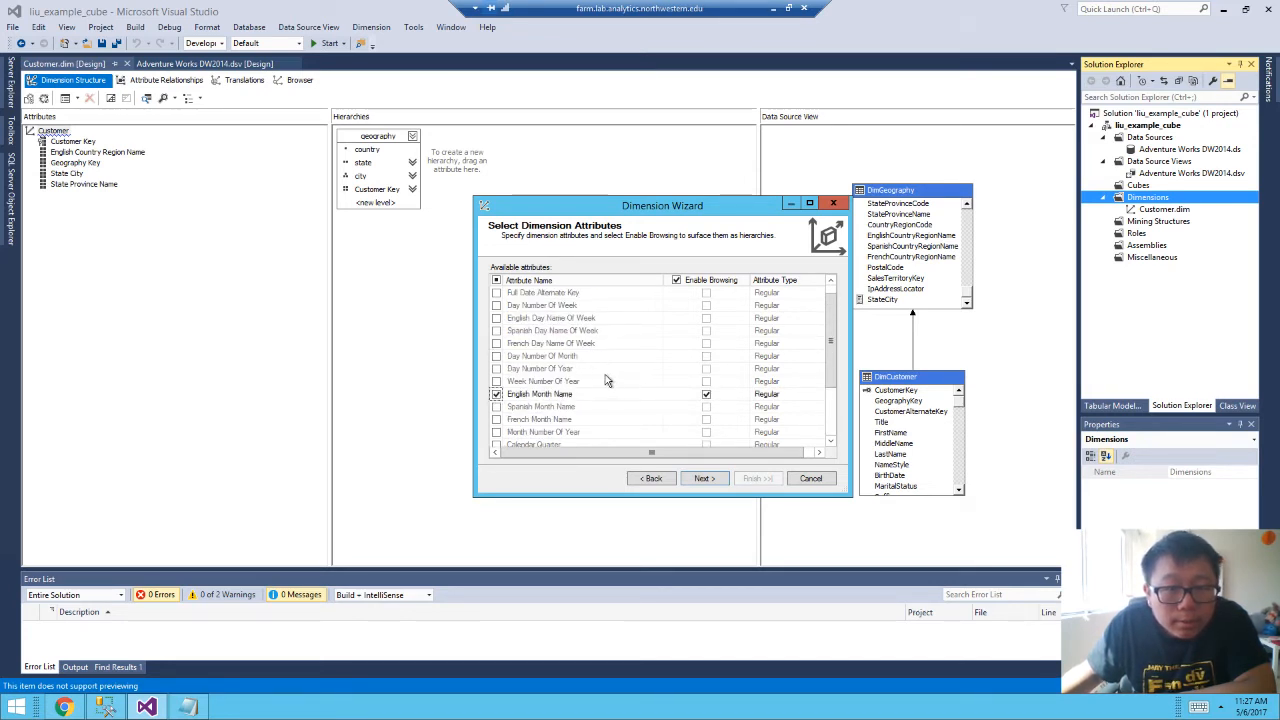
scroll(605, 374, "up", 1)
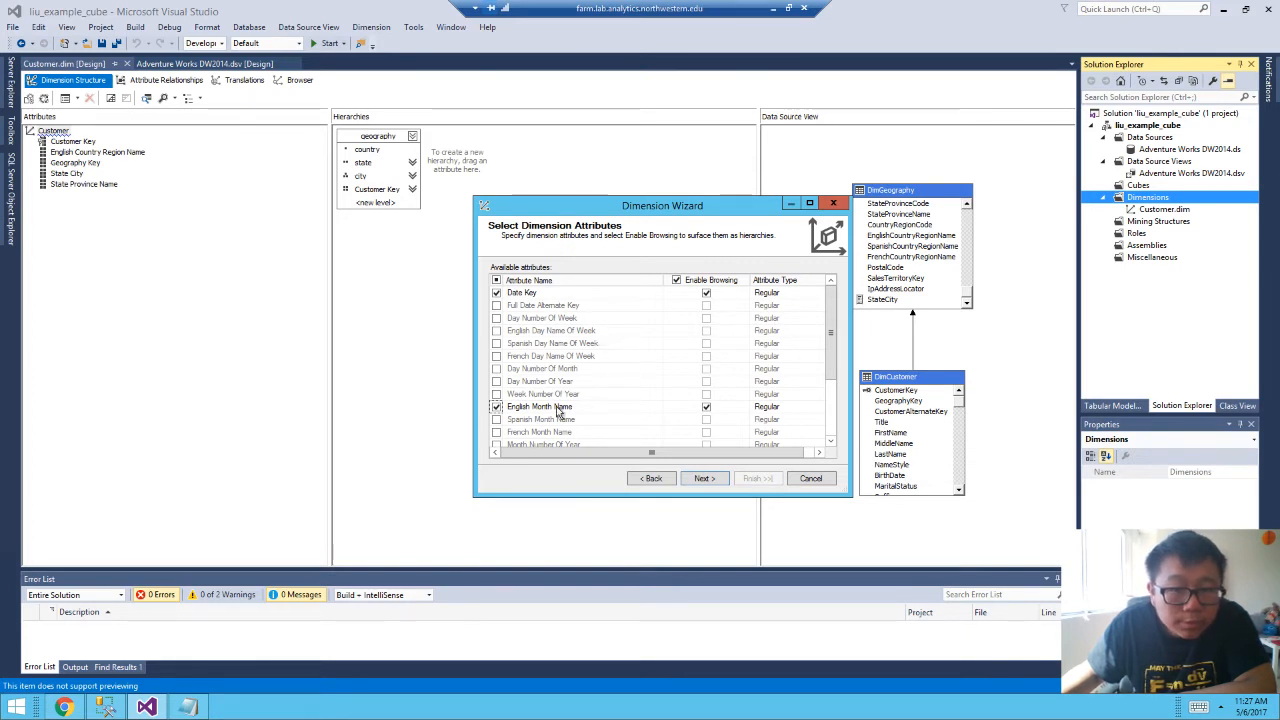
left_click(497, 369)
scroll(690, 360, "down", 2)
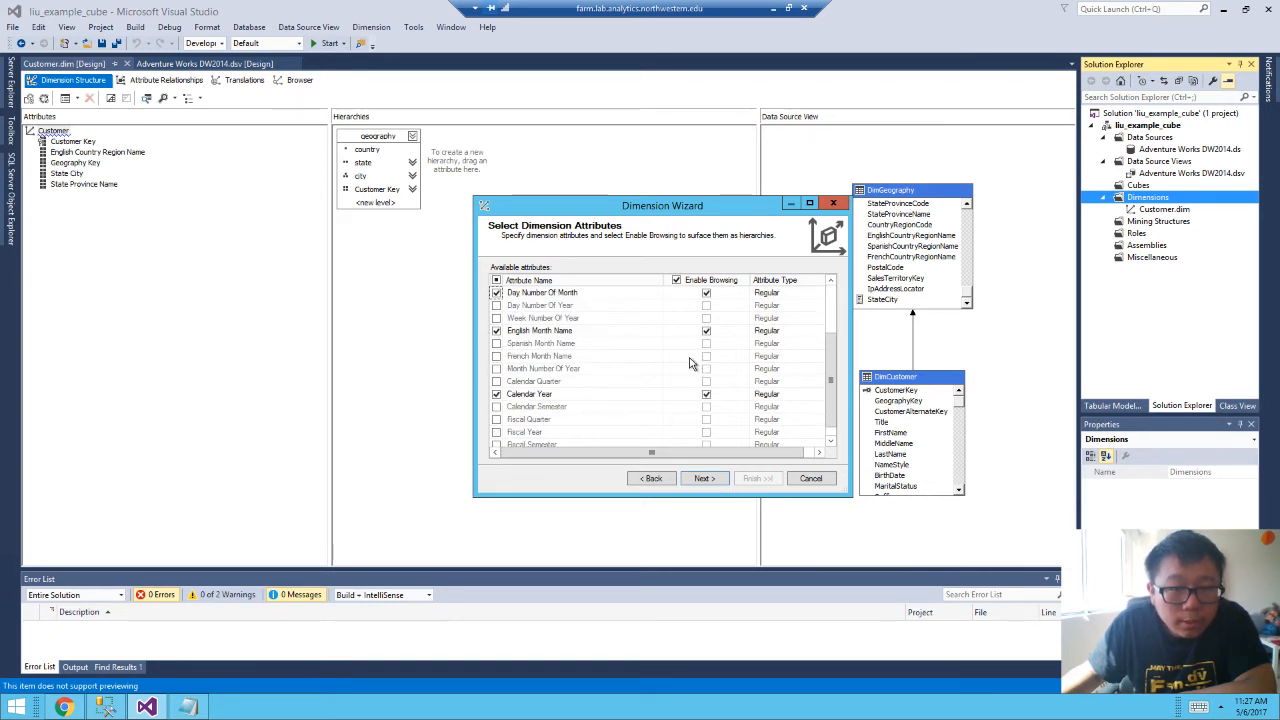
scroll(690, 363, "up", 2)
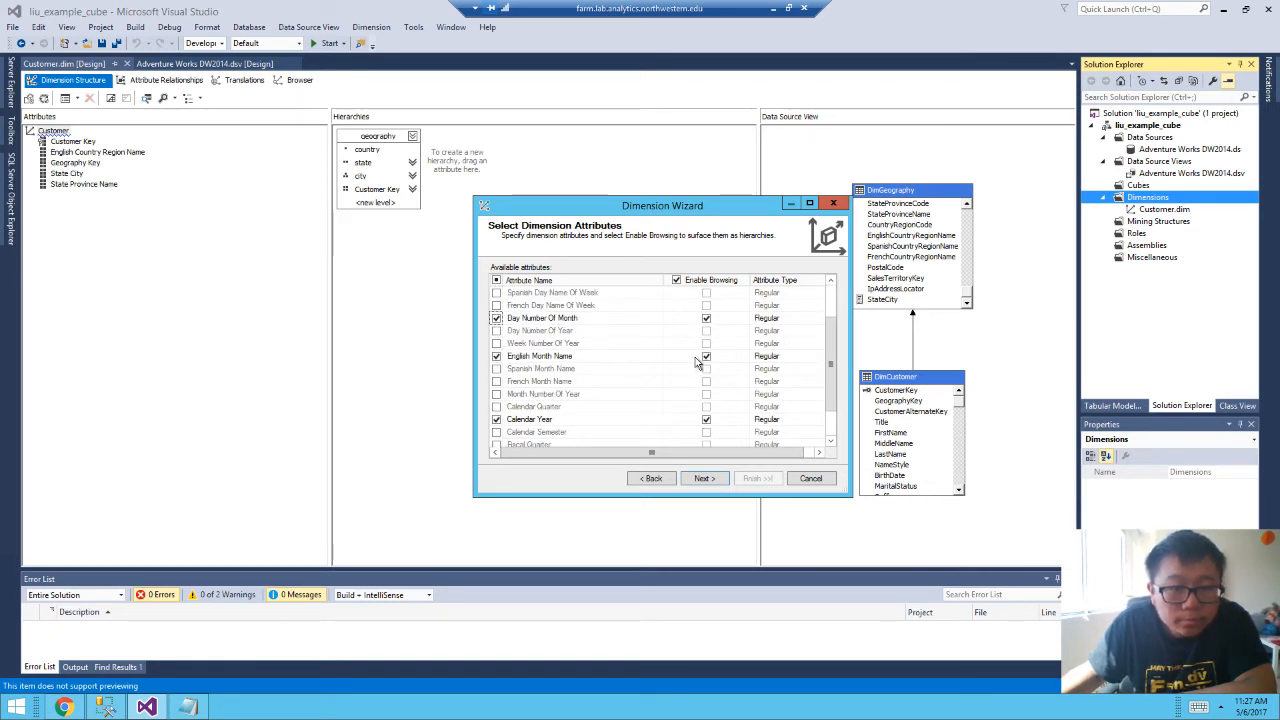
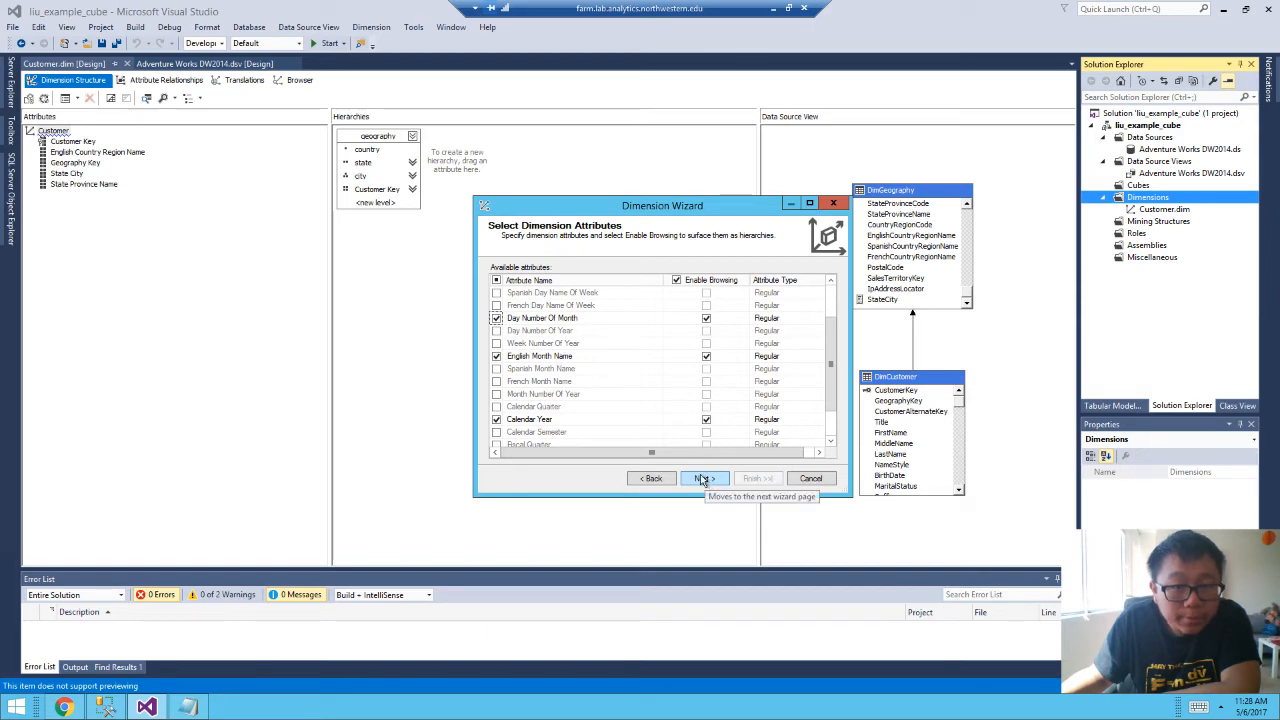
Check the selected date attributes against the year, month and date list in the cubeinstructions notes in Notepad.
scroll(650, 400, "up", 5)
scroll(655, 405, "down", 5)
left_click(188, 707)
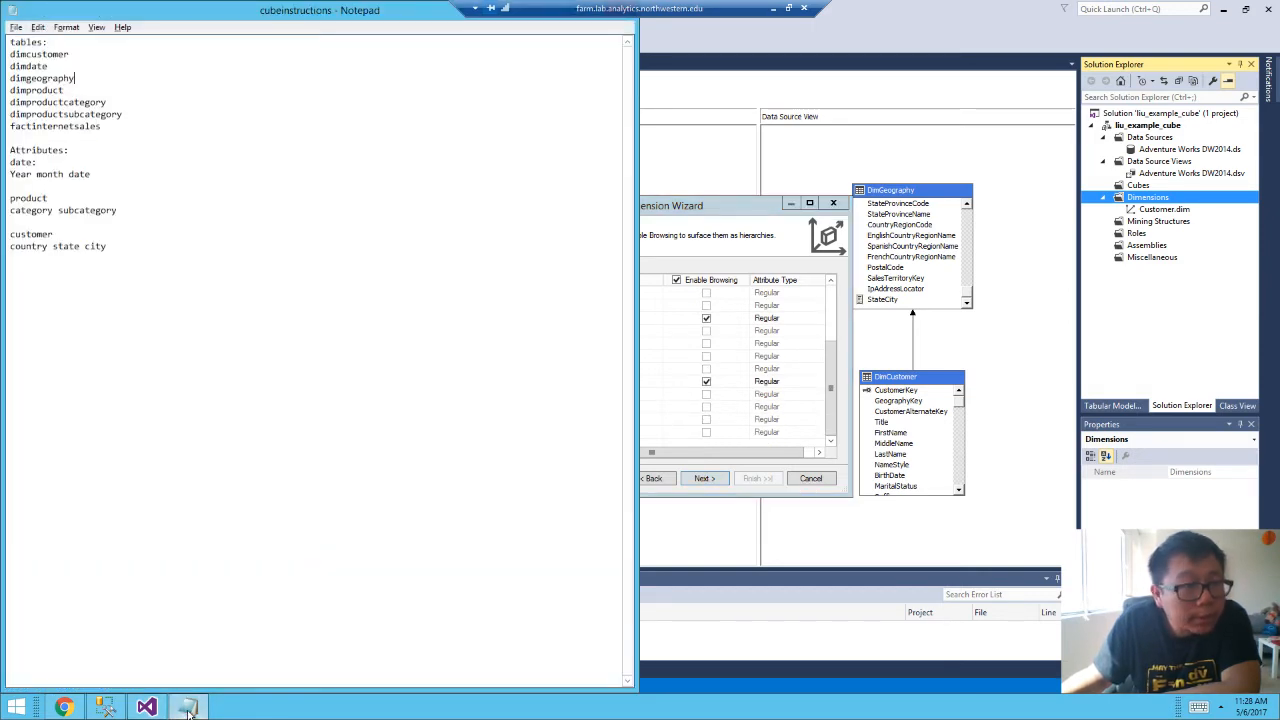
left_click(188, 707)
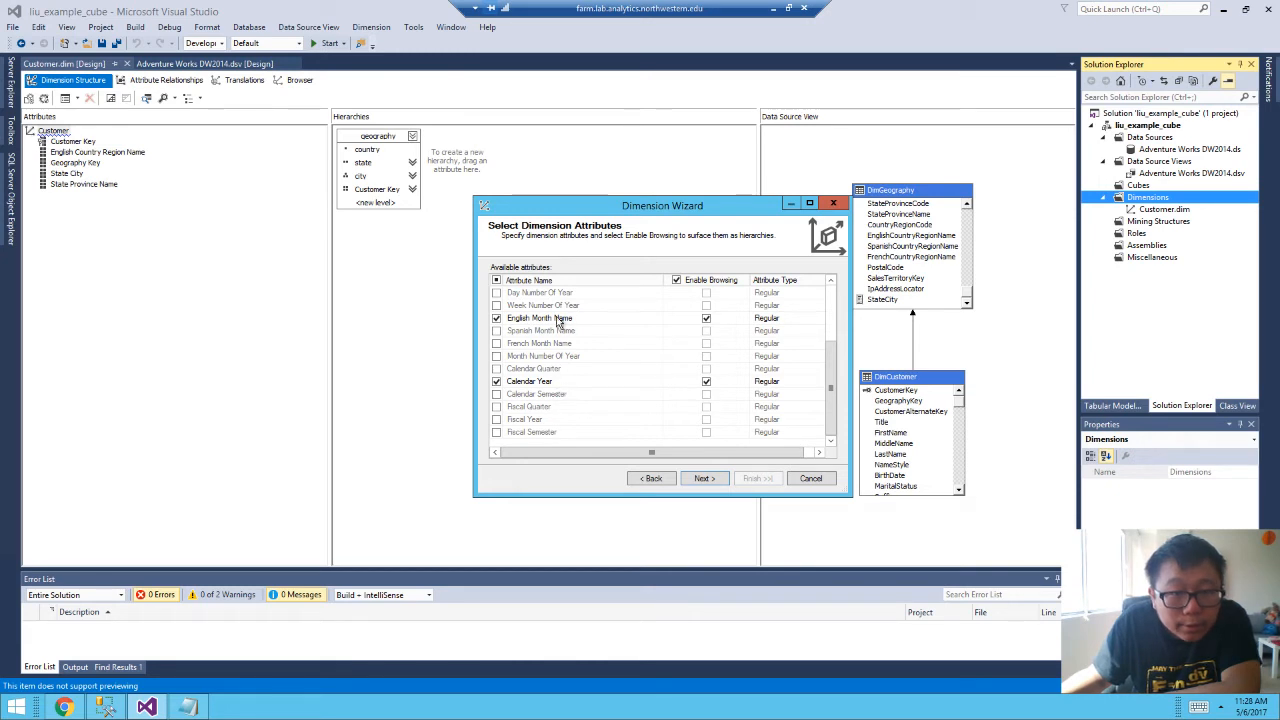
scroll(583, 350, "up", 2)
scroll(585, 365, "up", 1)
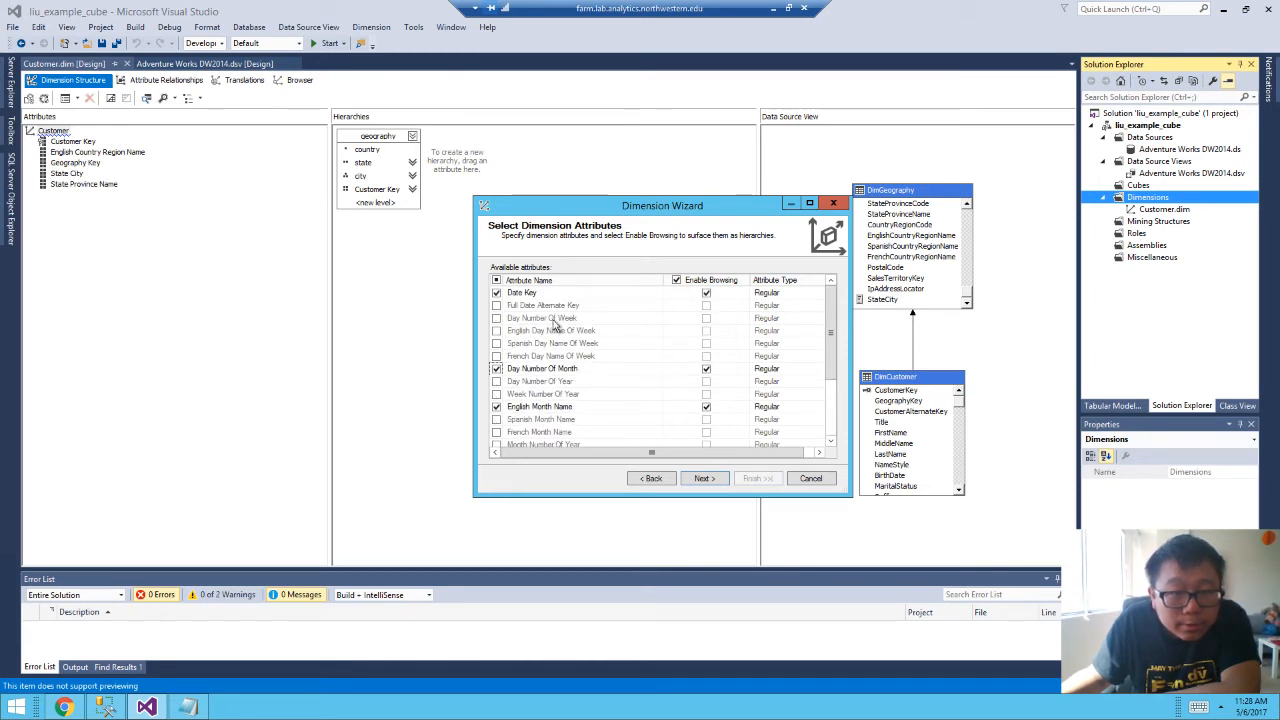
Accept the attribute selection, name the dimension Date and finish creating it.
left_click(705, 478)
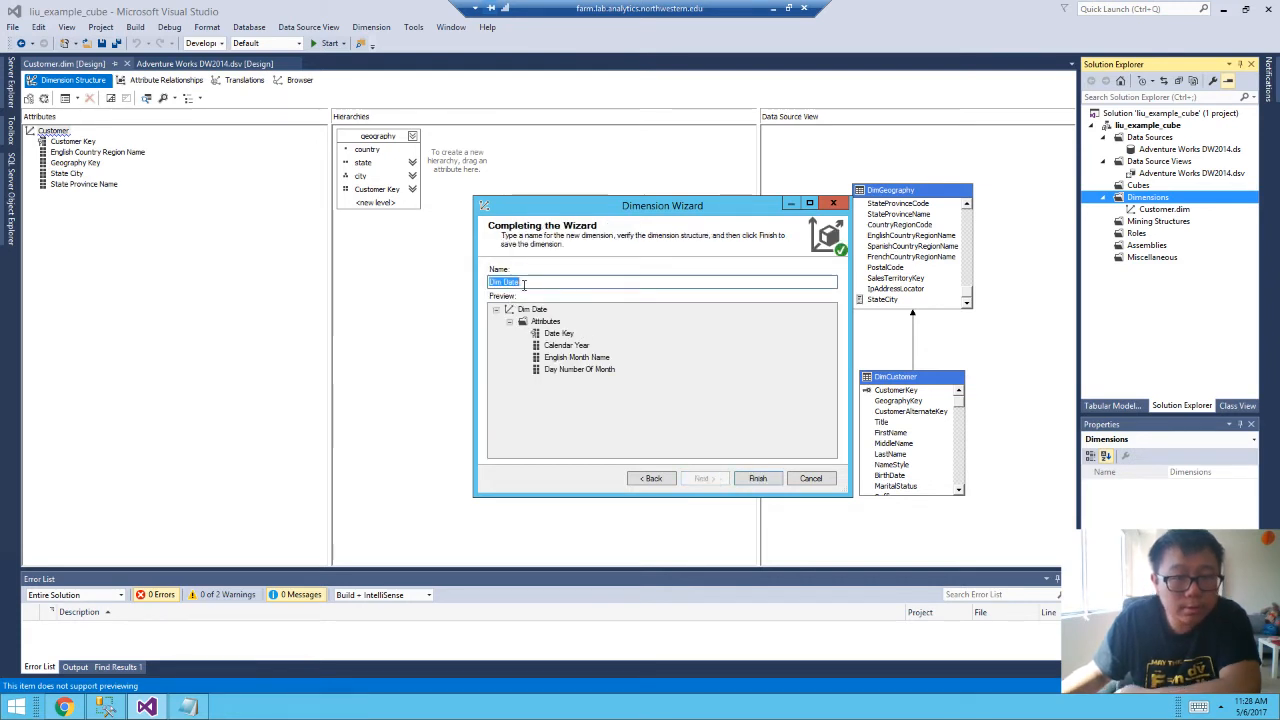
type("Date")
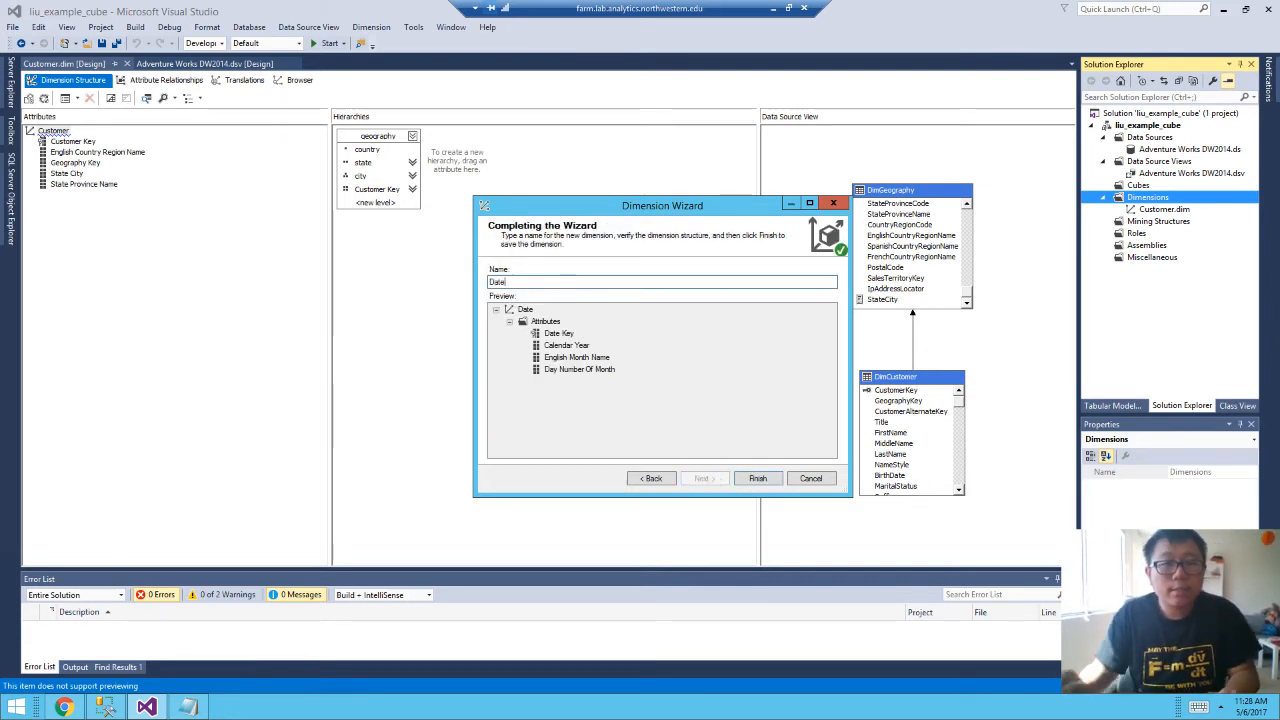
left_click(760, 479)
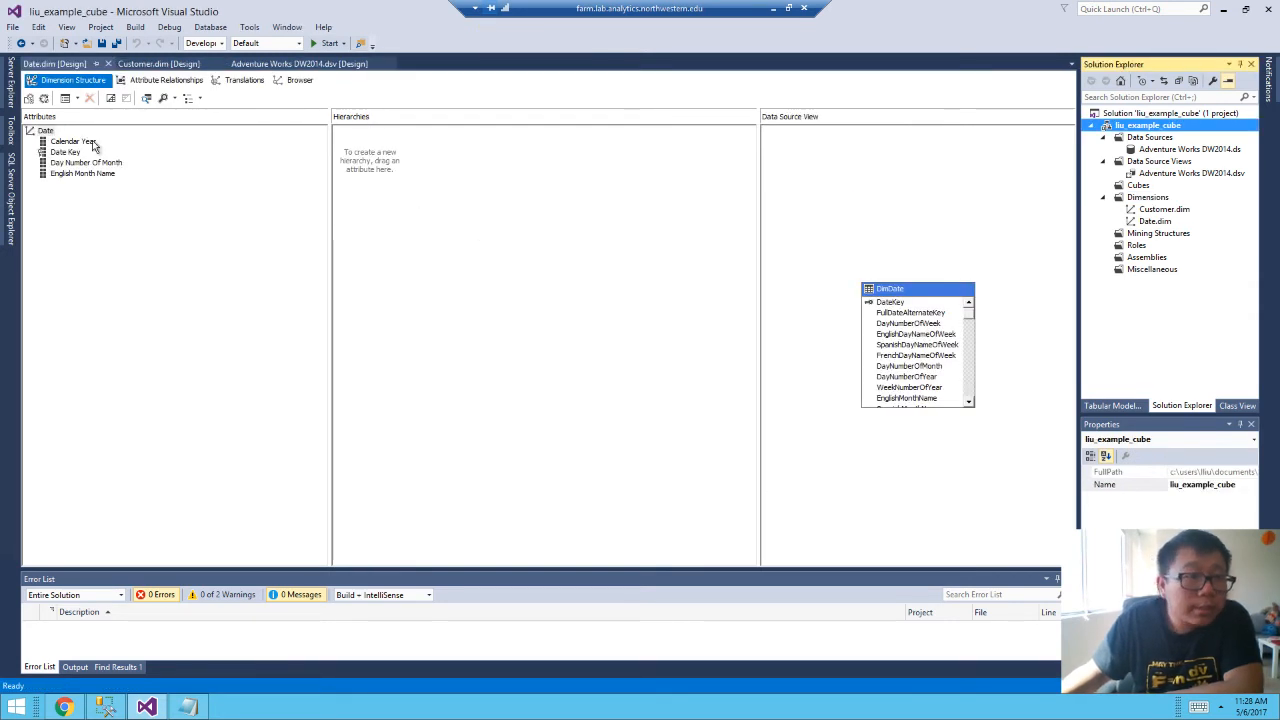
Build a hierarchy in the Date dimension with levels Calendar Year, Day Number Of Month, English Month Name and Date Key, in that order.
left_click_drag(78, 145, 400, 145)
left_click_drag(108, 167, 391, 164)
left_click_drag(98, 180, 390, 177)
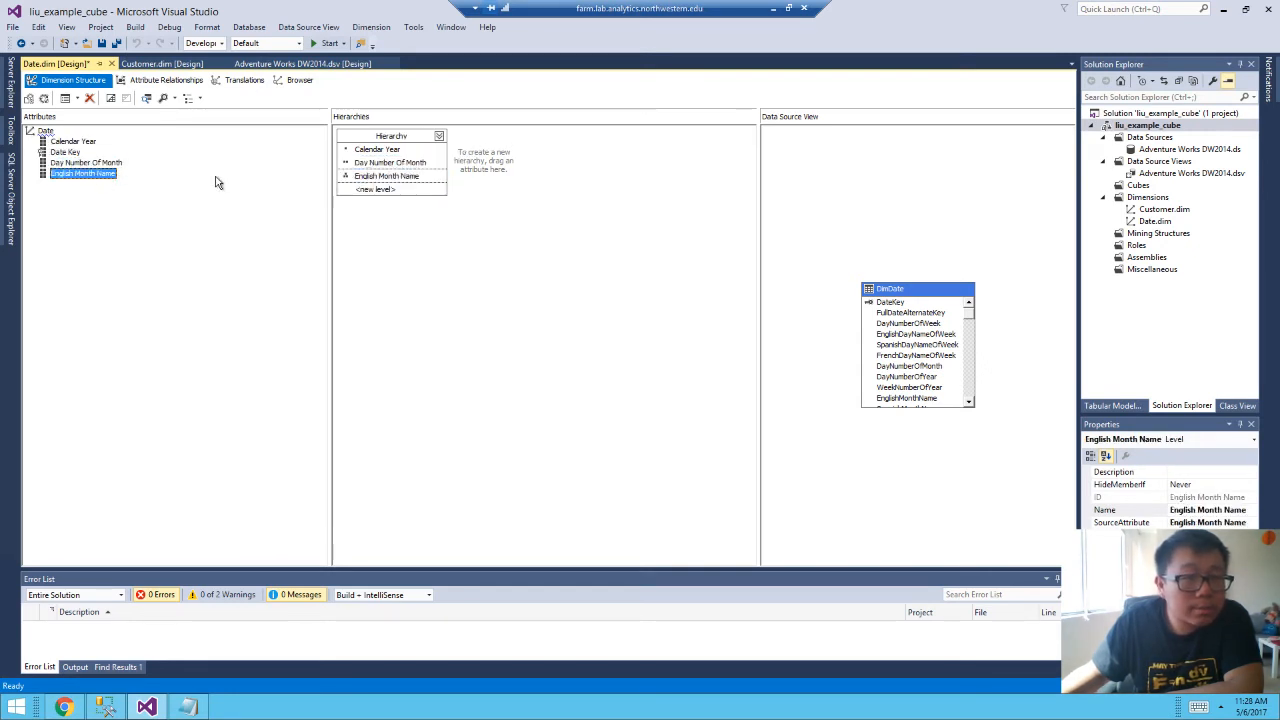
left_click_drag(66, 152, 365, 188)
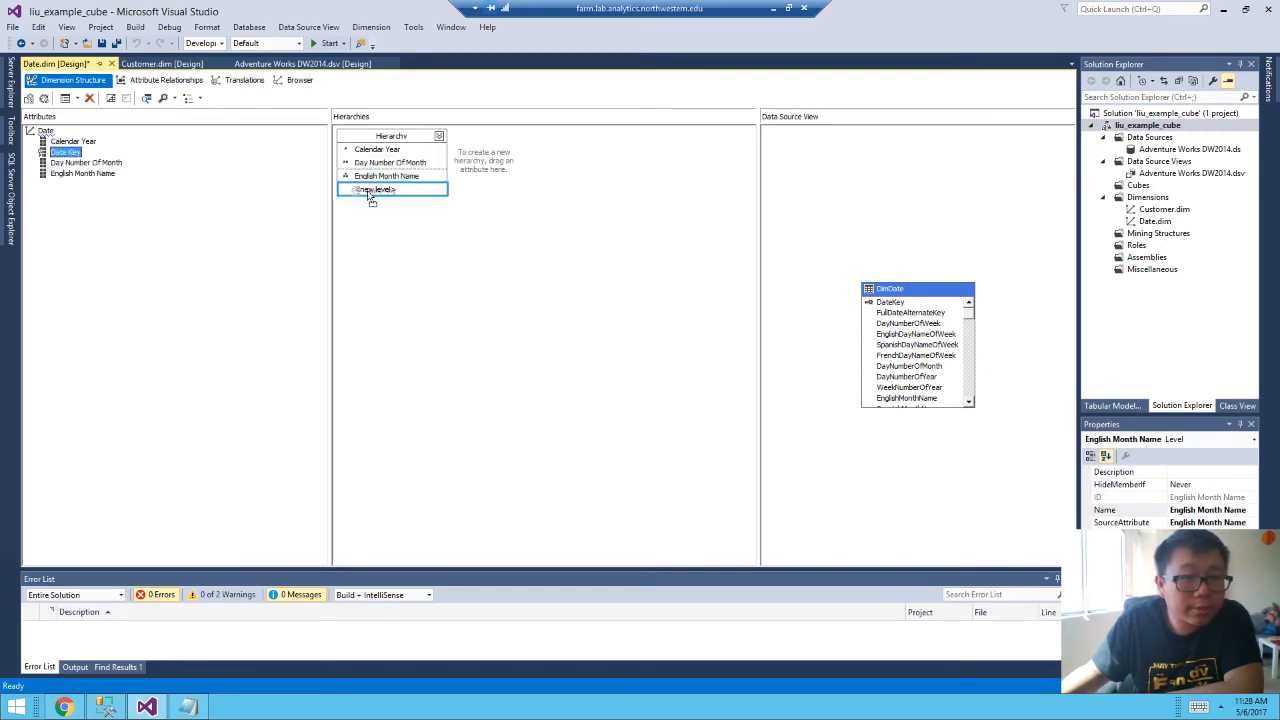
left_click(475, 325)
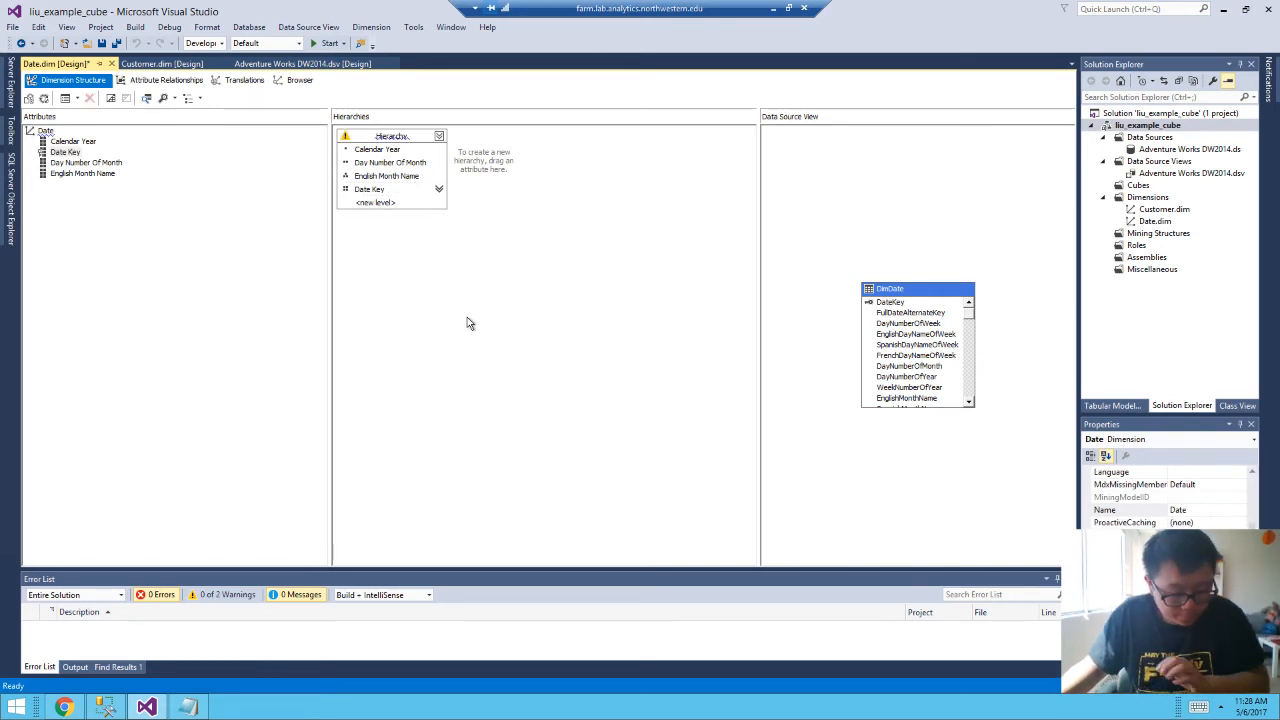
Save the Date dimension, build and deploy the project, and run full processing of the dimension.
key("ctrl+s")
left_click(43, 98)
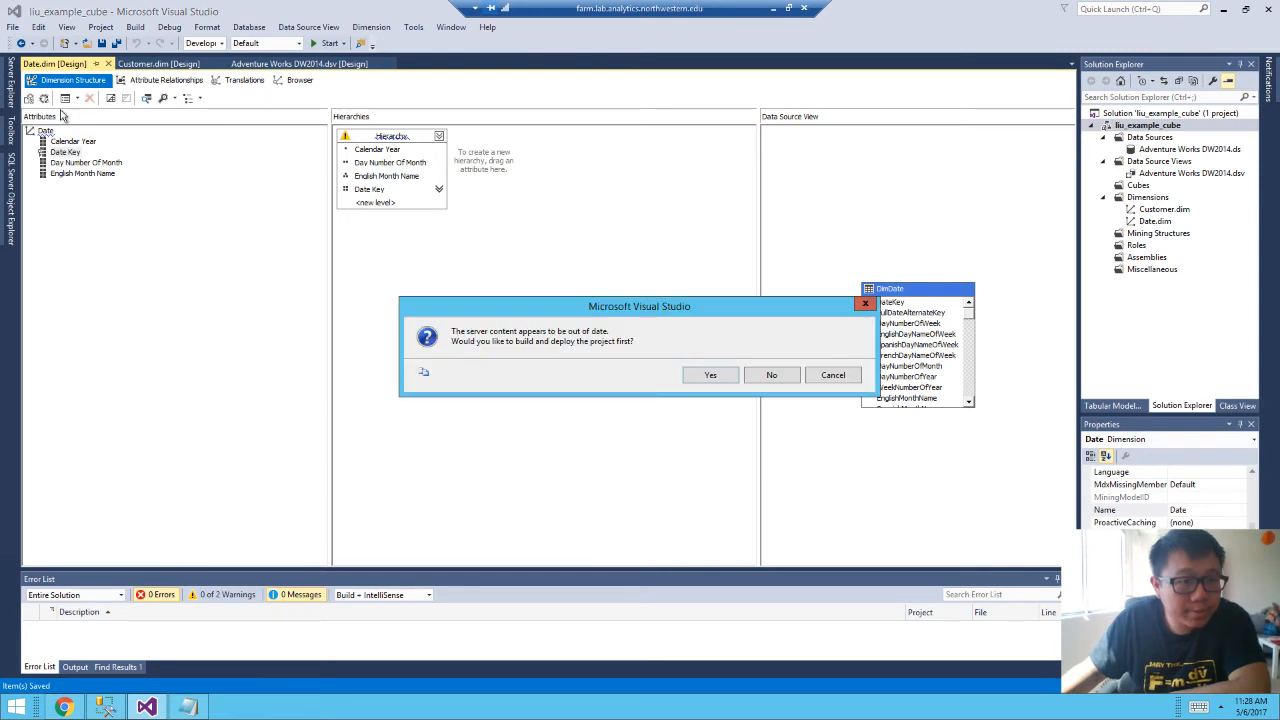
left_click(718, 378)
left_click(768, 380)
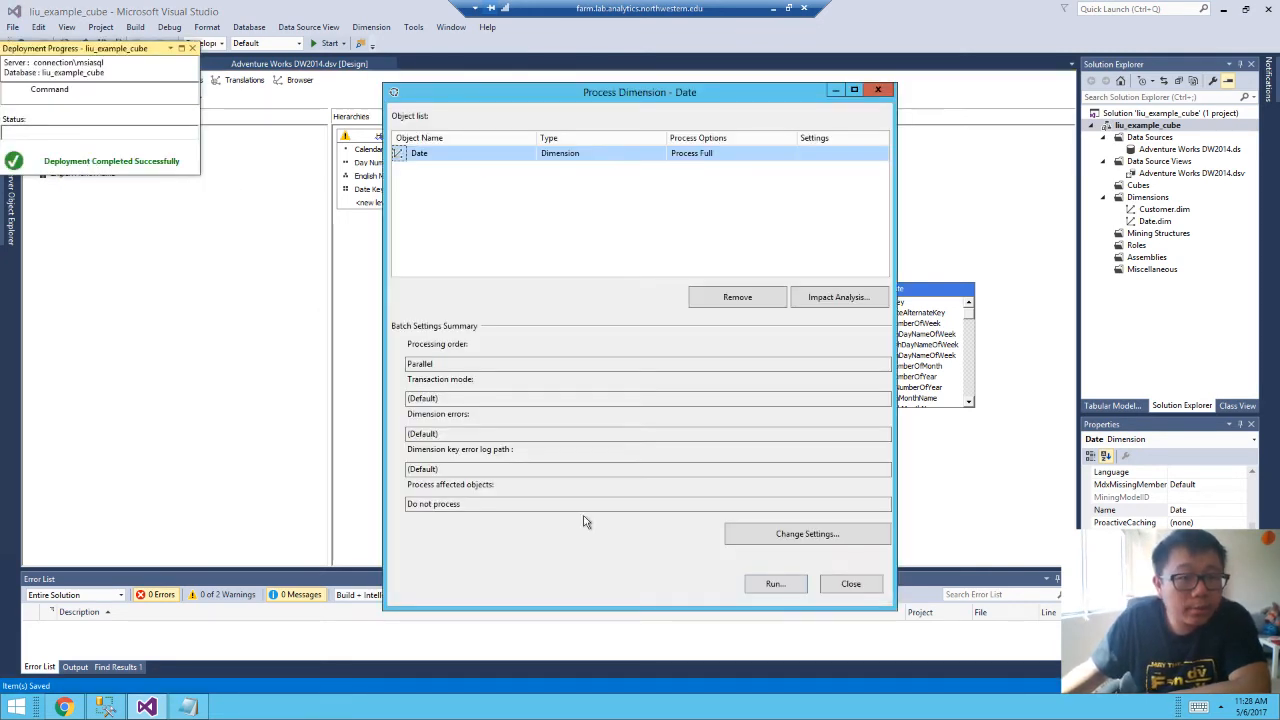
left_click(779, 588)
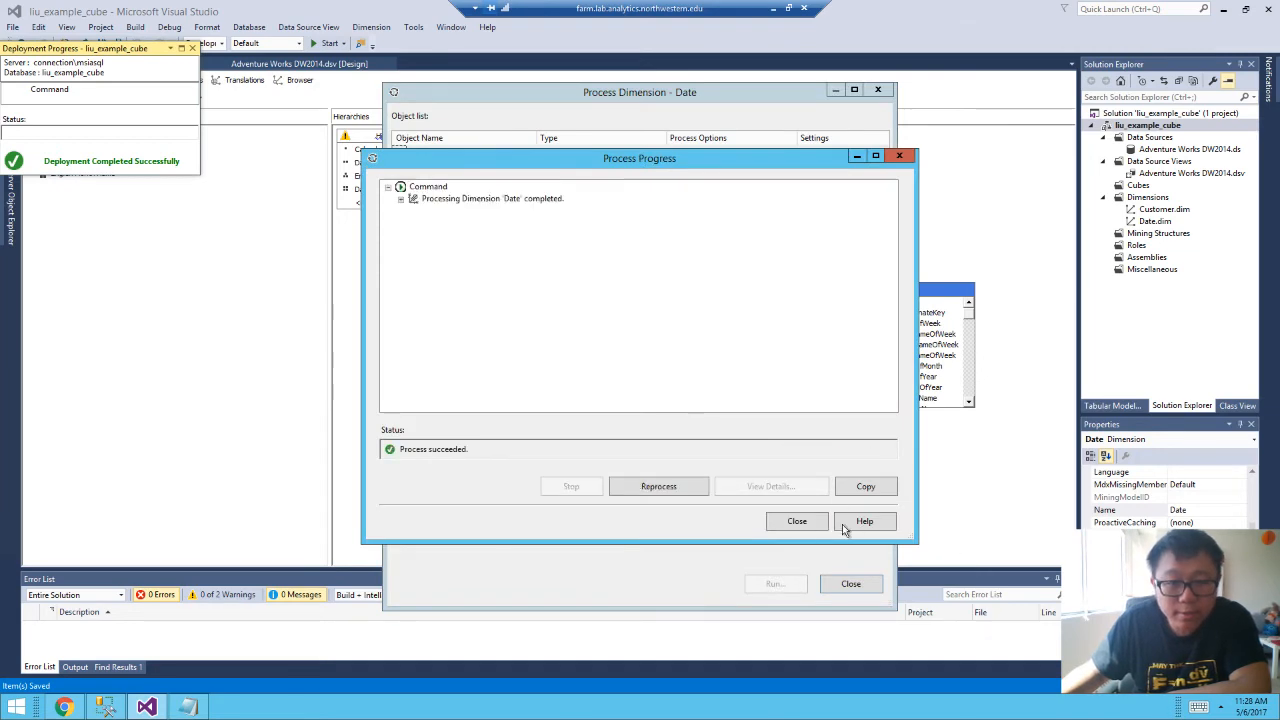
left_click(792, 520)
left_click(795, 533)
left_click(825, 563)
left_click(851, 583)
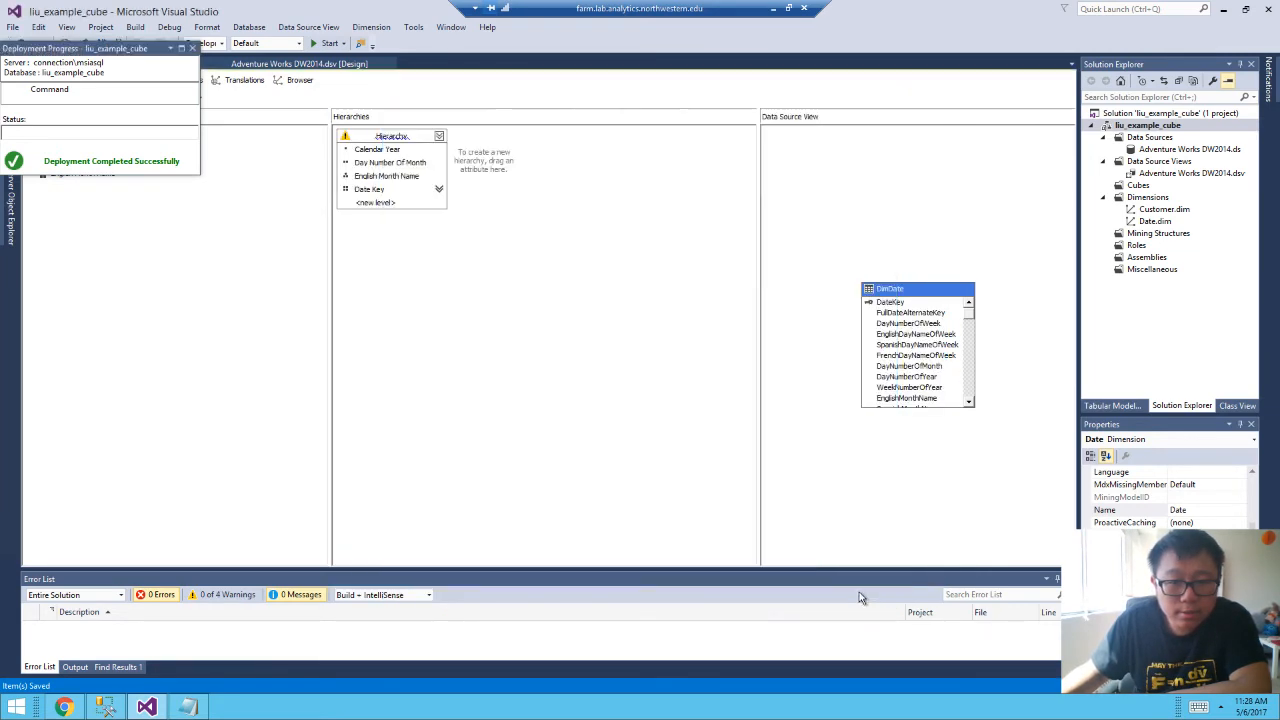
Rename the Date dimension's hierarchy to calendar and save the dimension.
left_click(387, 137)
right_click(387, 137)
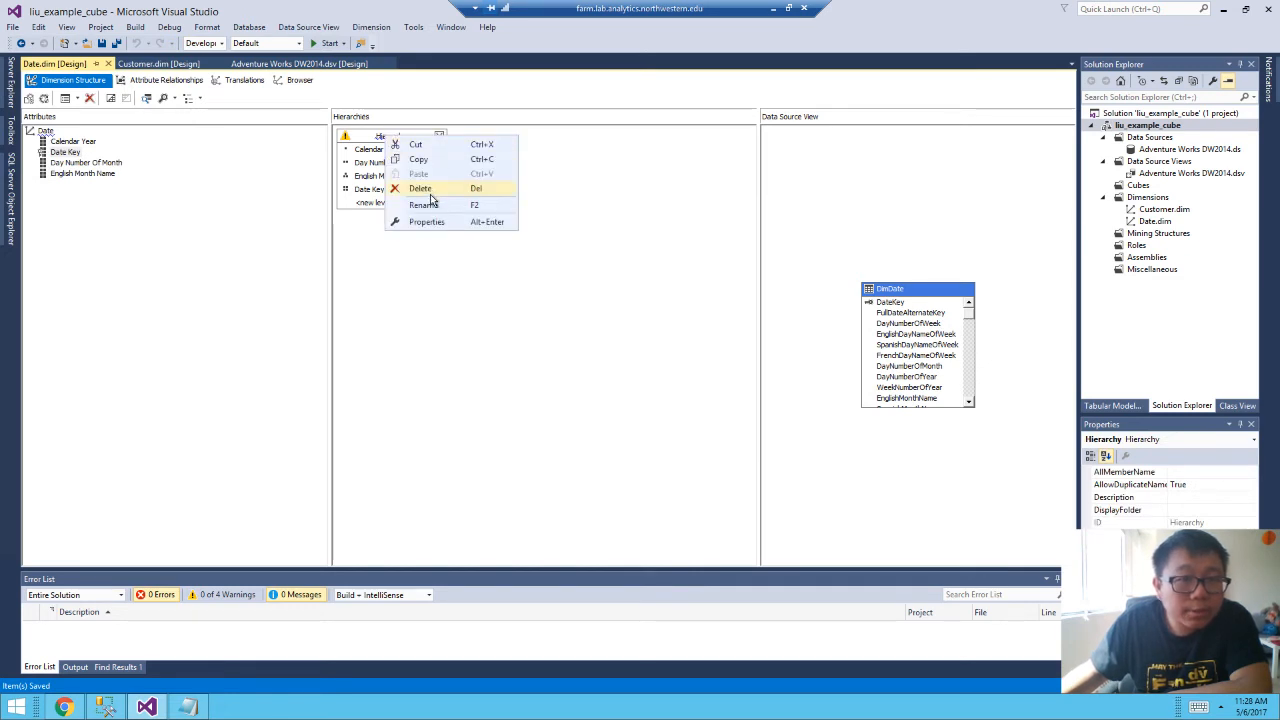
left_click(424, 205)
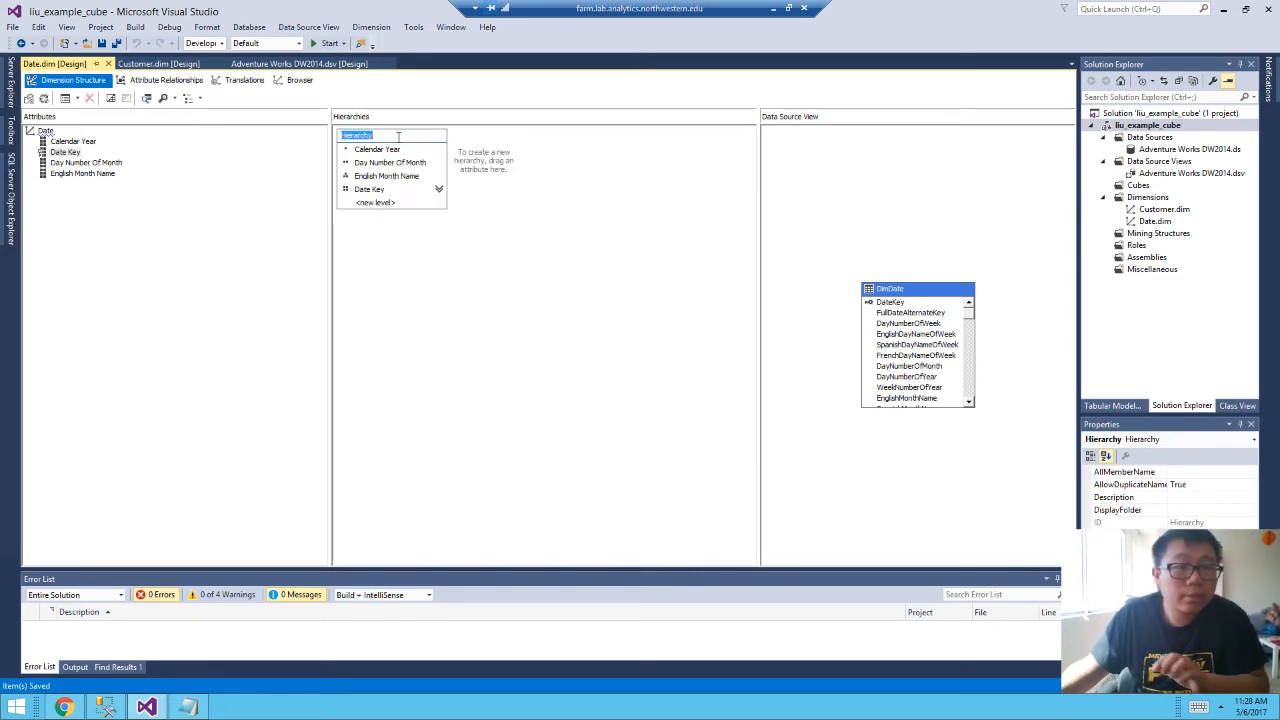
type("calendar")
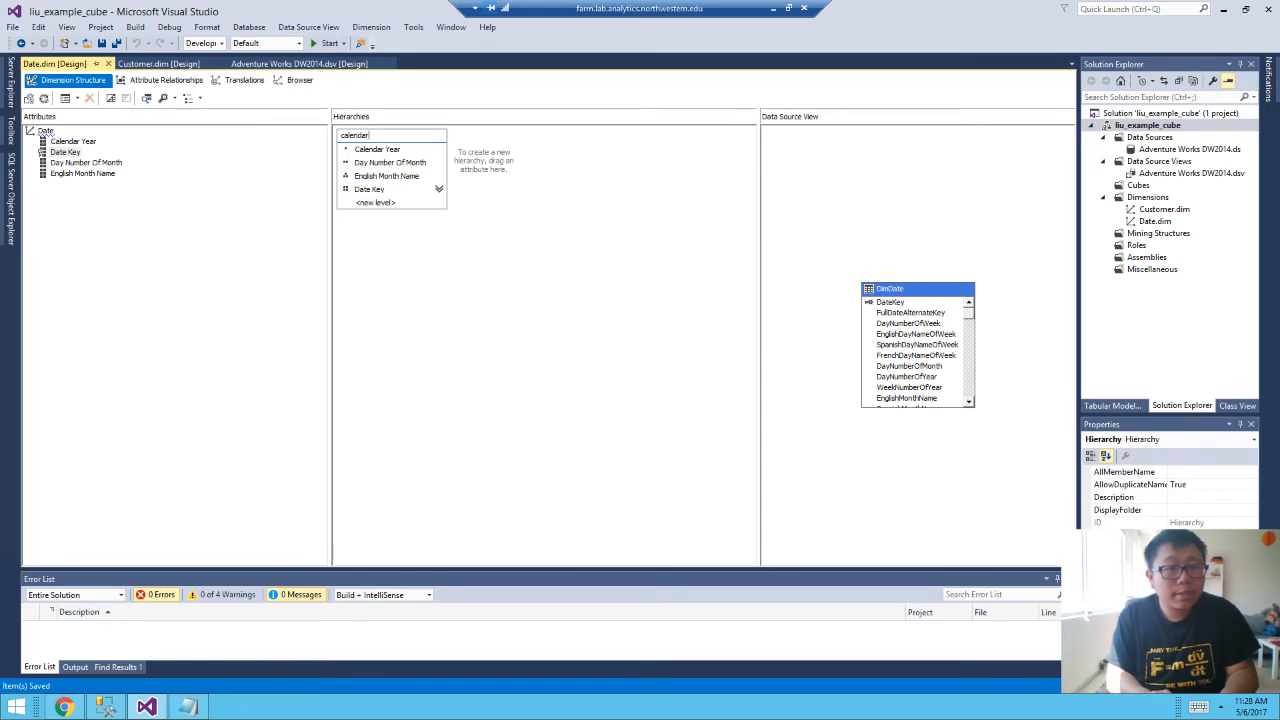
key("Return")
key("ctrl+s")
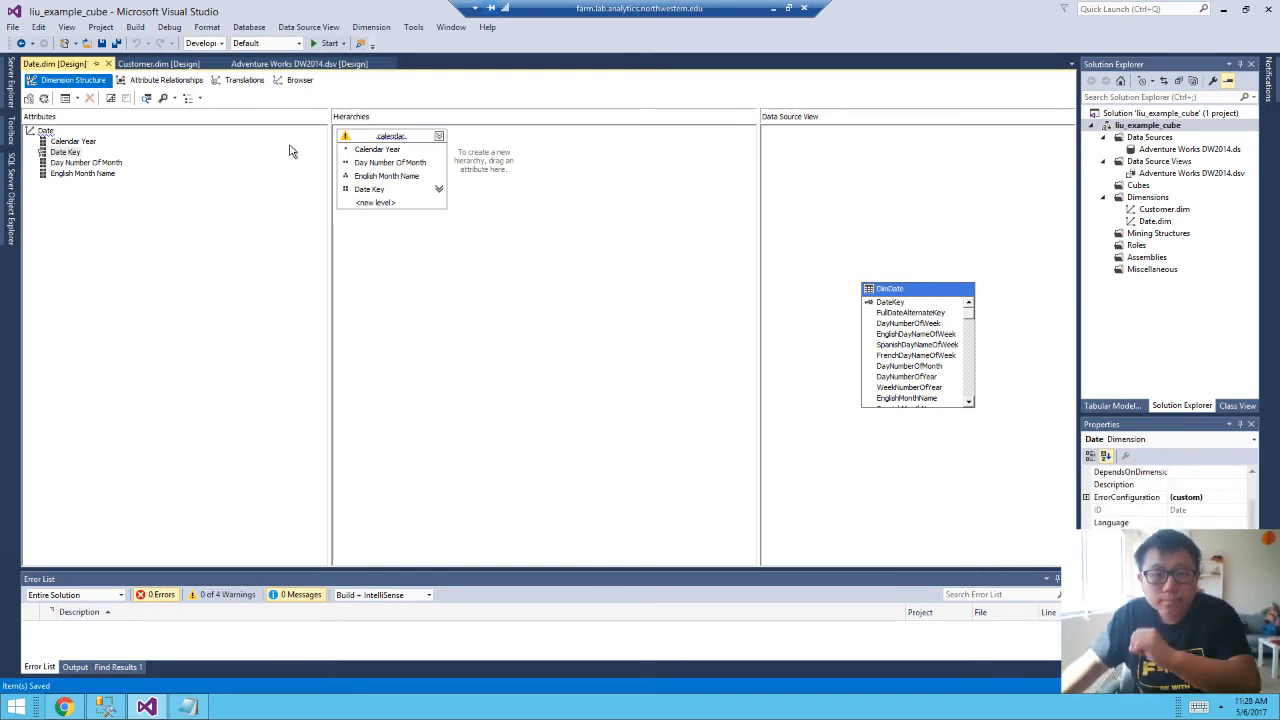
Create attribute relationships from Day Number Of Month to English Month Name and to Calendar Year.
left_click(160, 80)
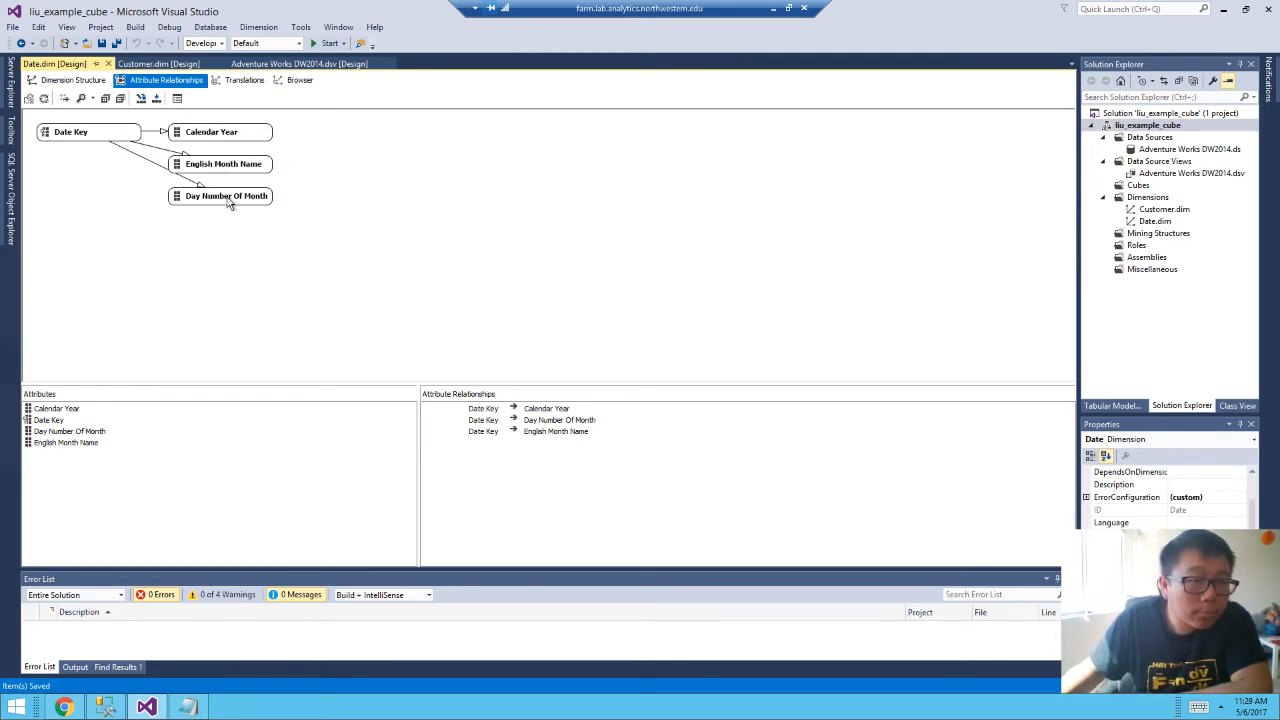
left_click_drag(201, 200, 229, 174)
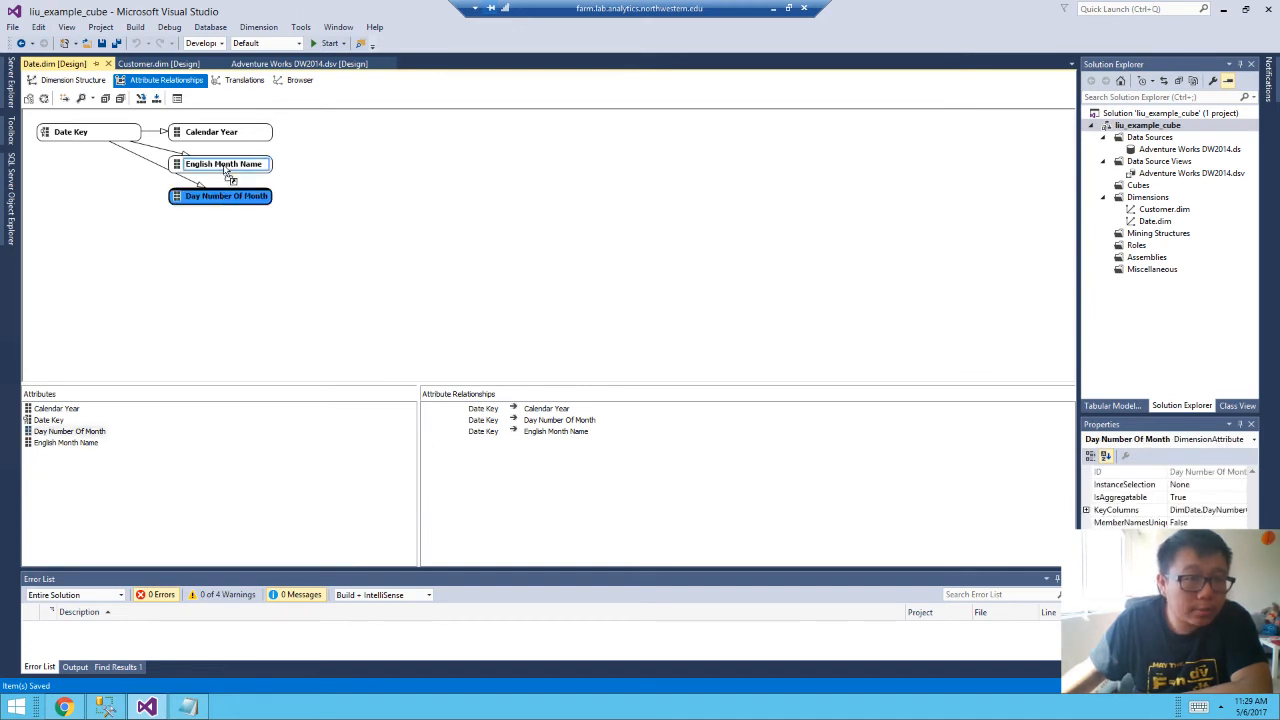
left_click_drag(229, 174, 238, 145)
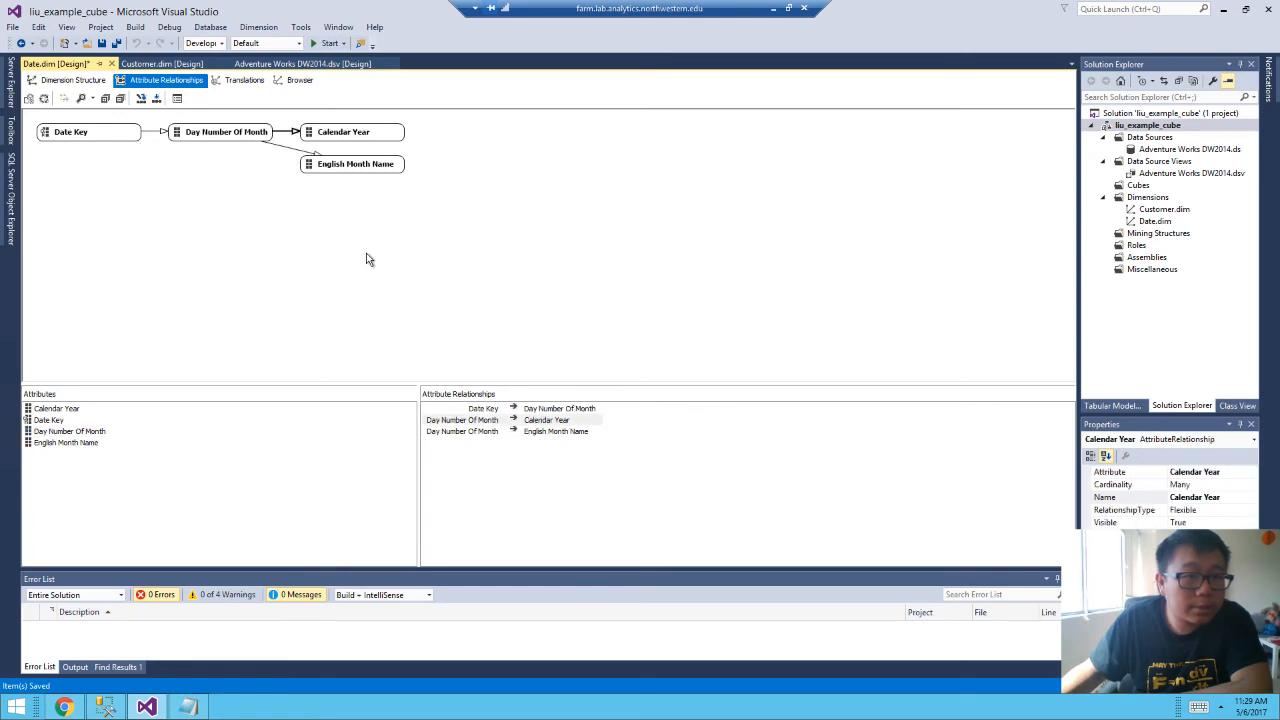
left_click(368, 258)
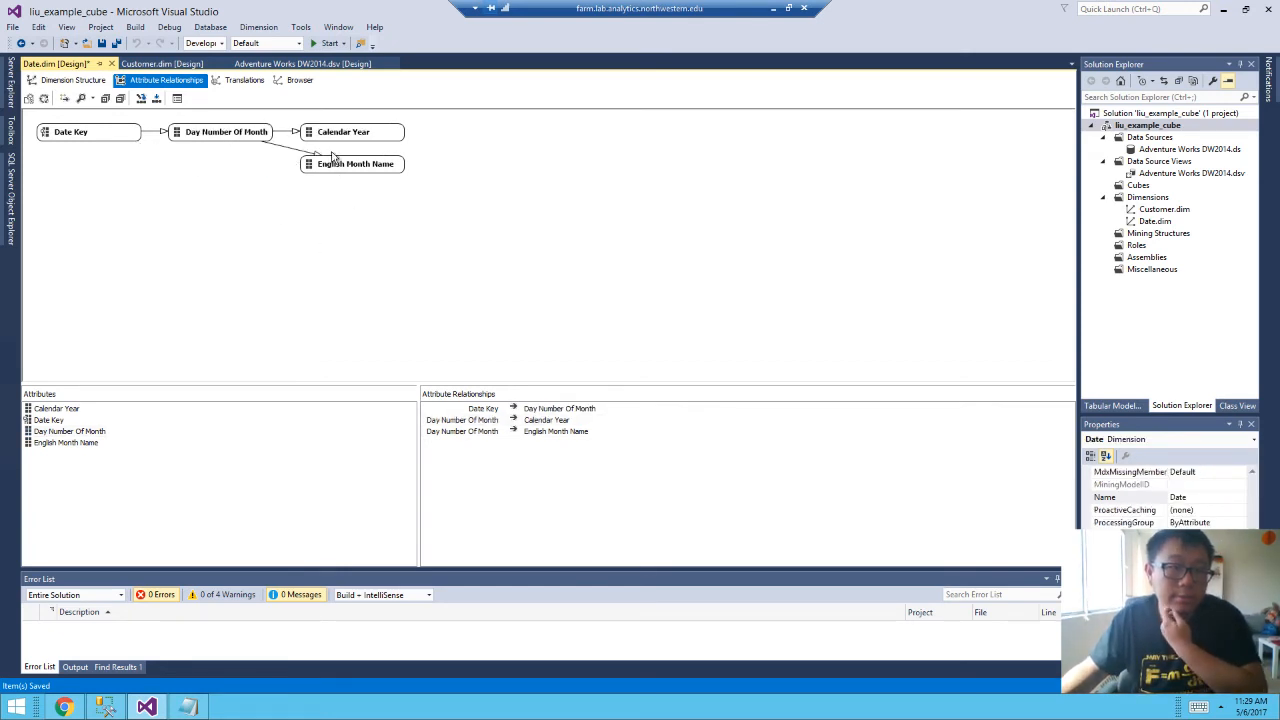
Relate English Month Name to Calendar Year and delete the direct relationship from Day Number Of Month to Calendar Year.
left_click_drag(360, 167, 345, 133)
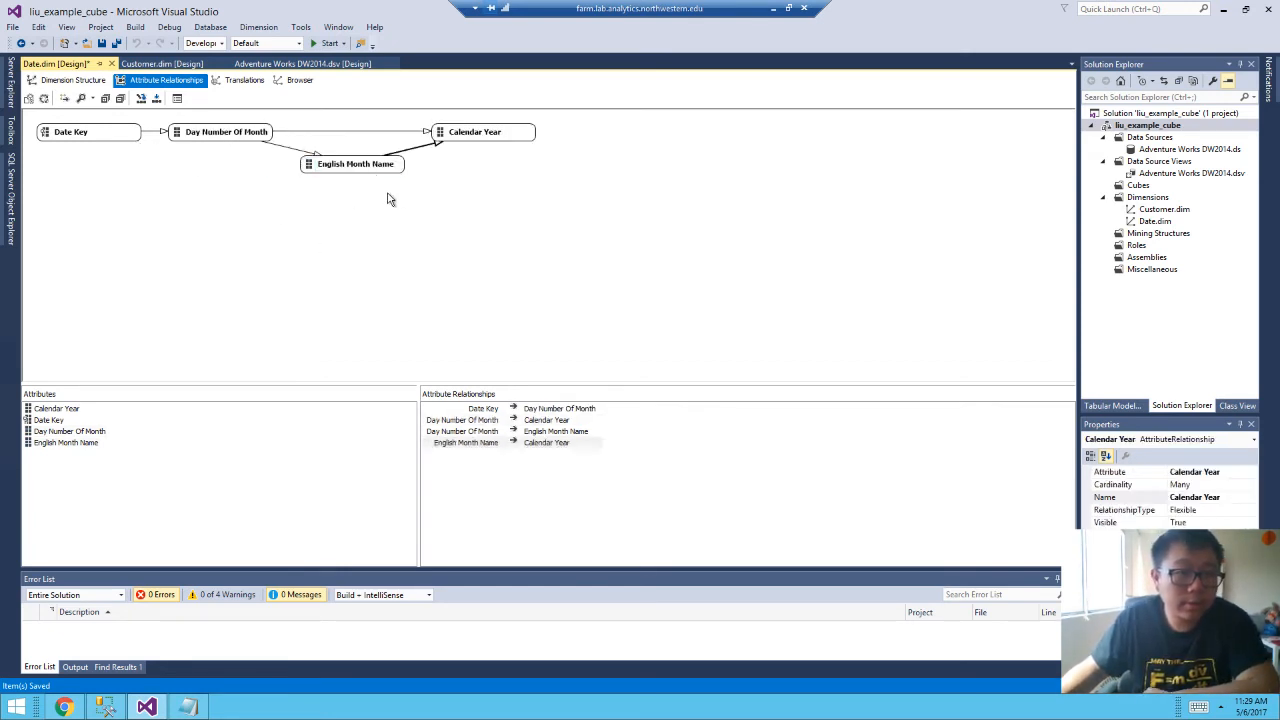
right_click(330, 131)
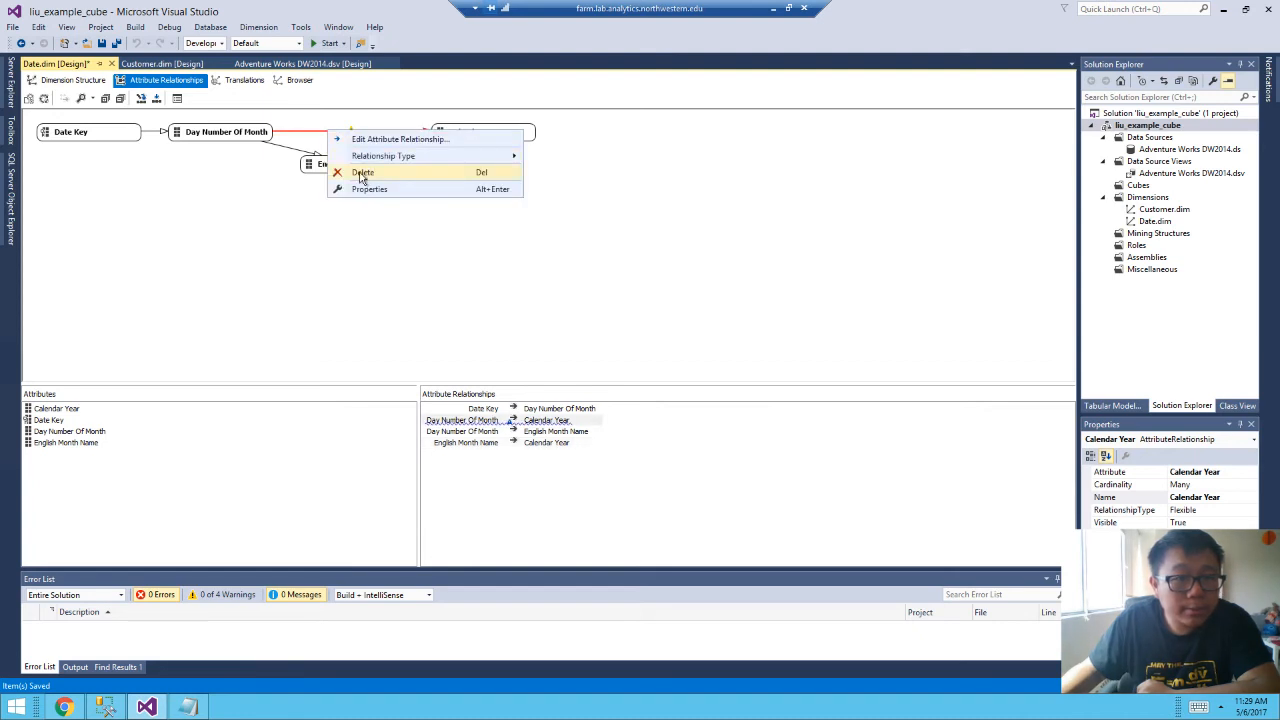
left_click(362, 172)
left_click(720, 411)
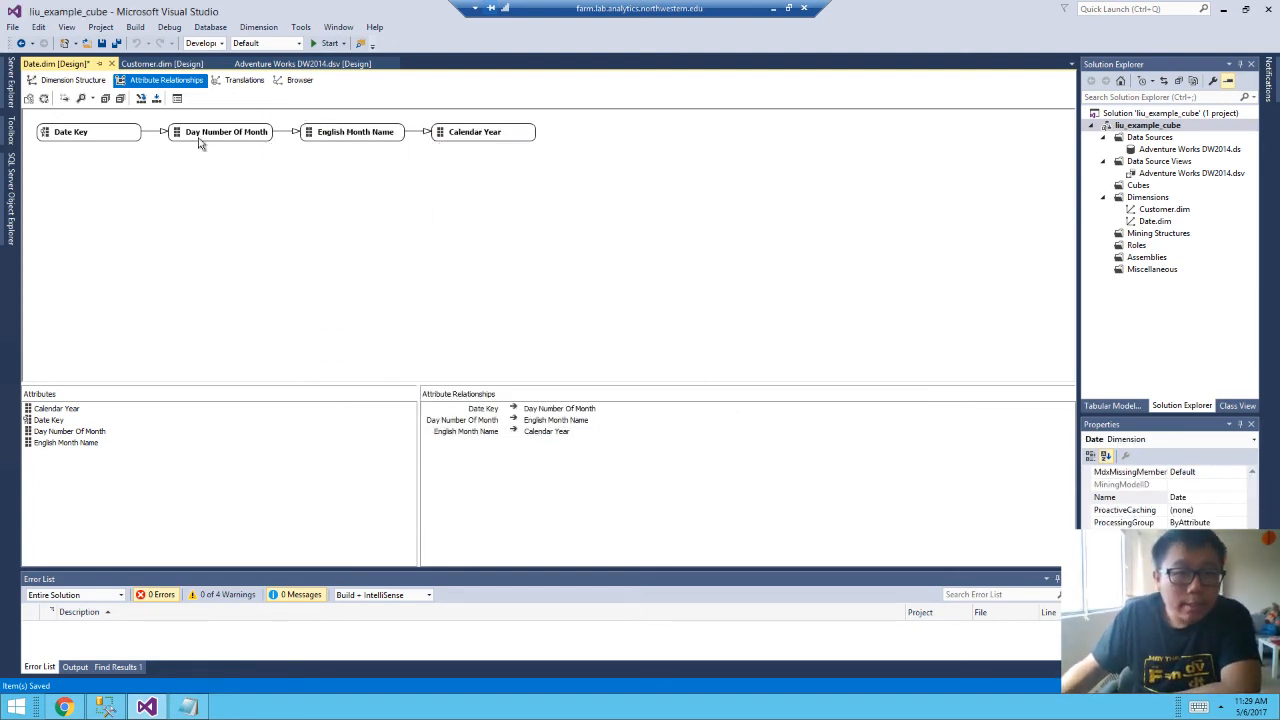
Compare the Customer dimension's geography hierarchy with the attribute relationship chain of the Date dimension.
double_click(1163, 211)
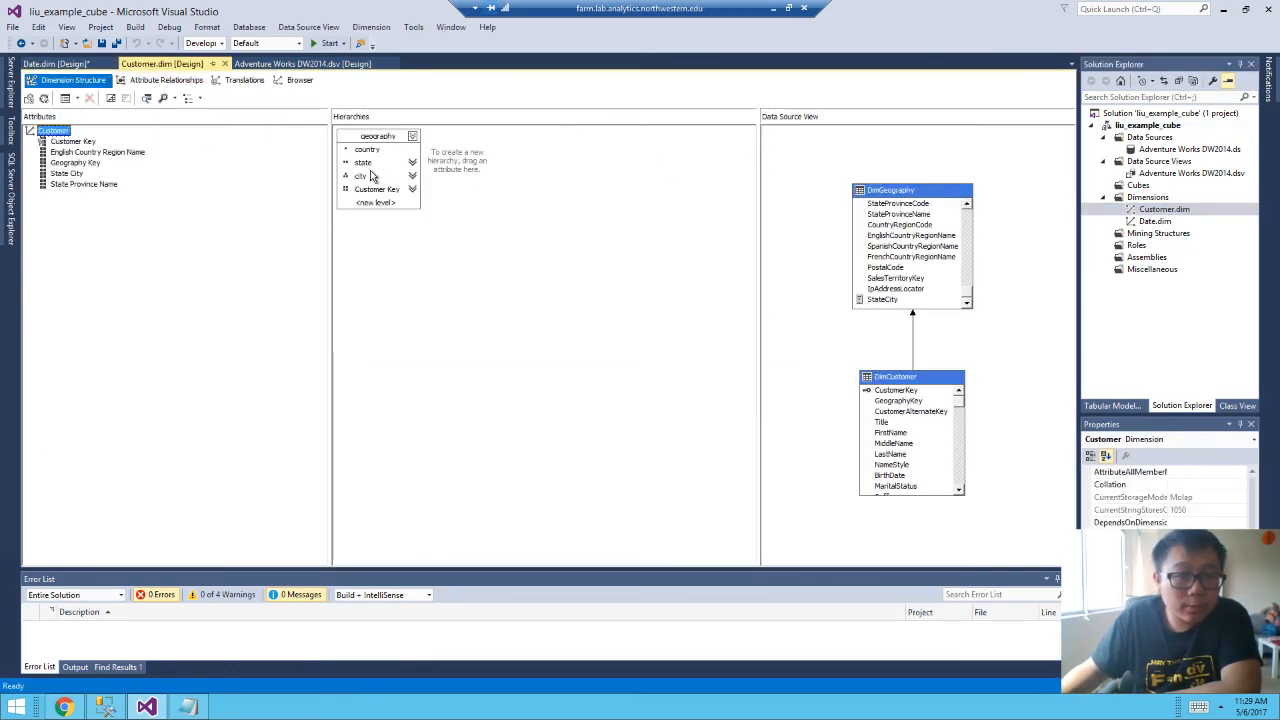
double_click(1152, 221)
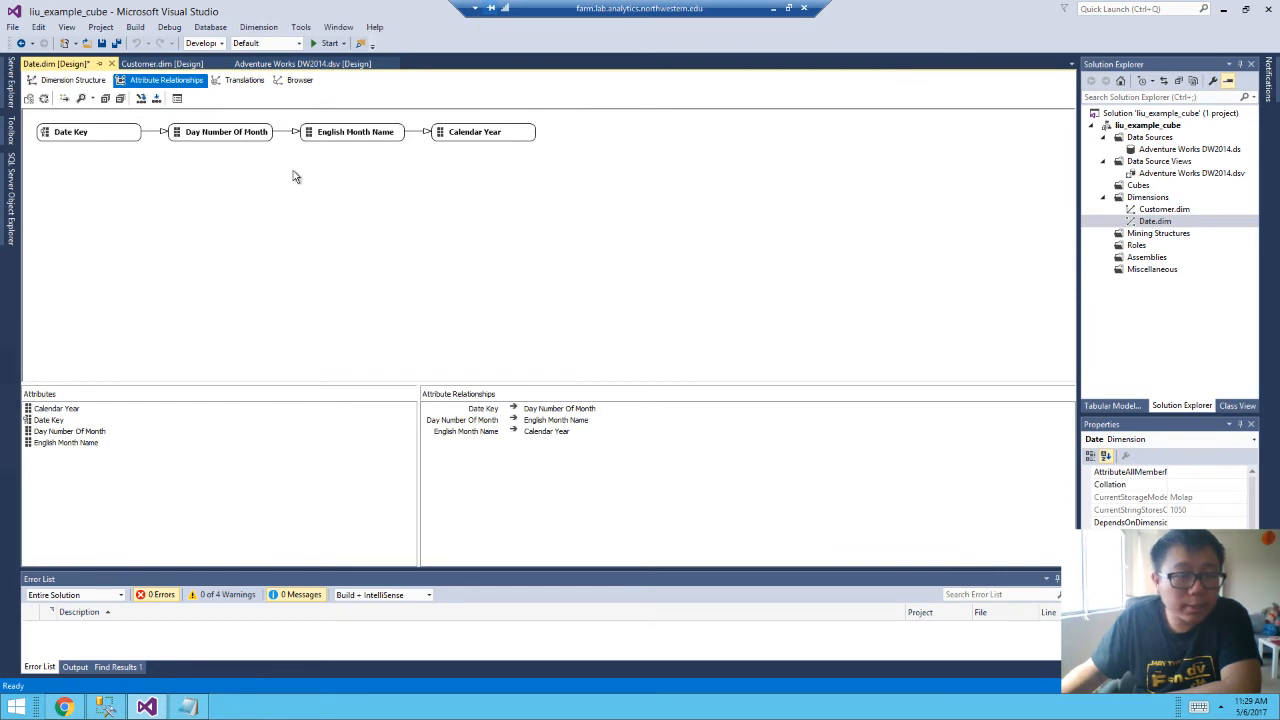
left_click(210, 140)
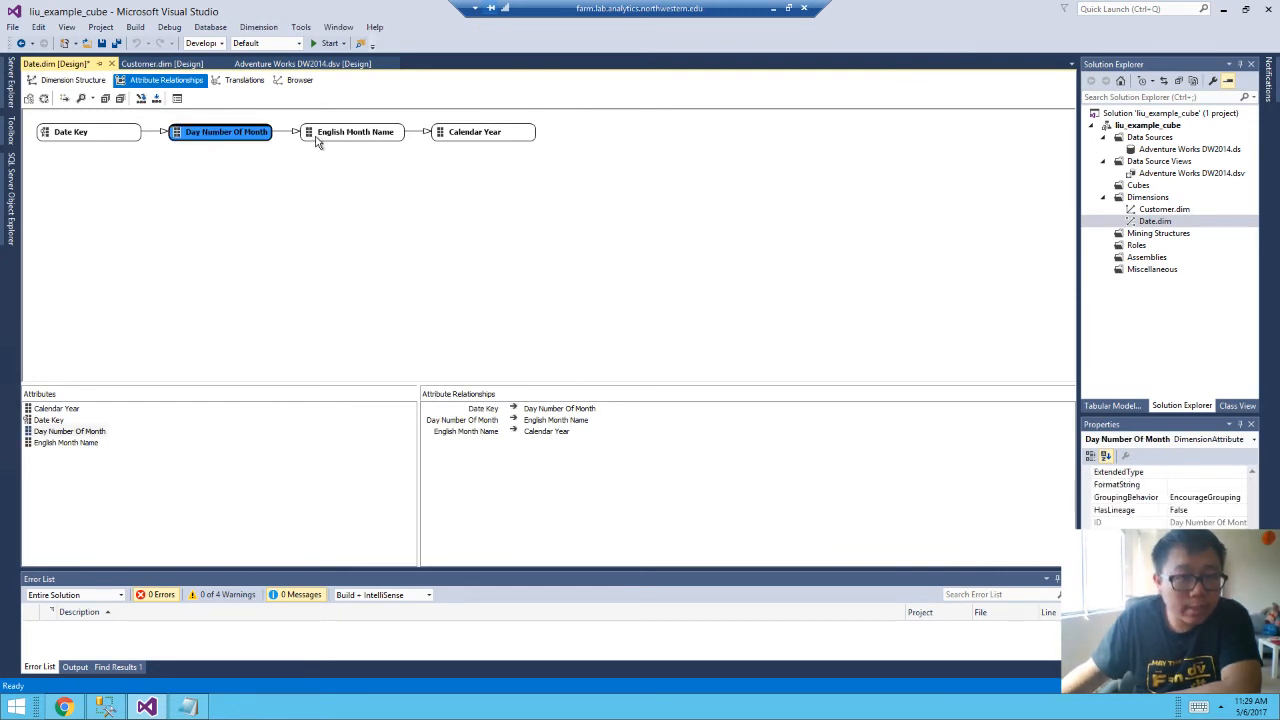
left_click(352, 140)
left_click(410, 190)
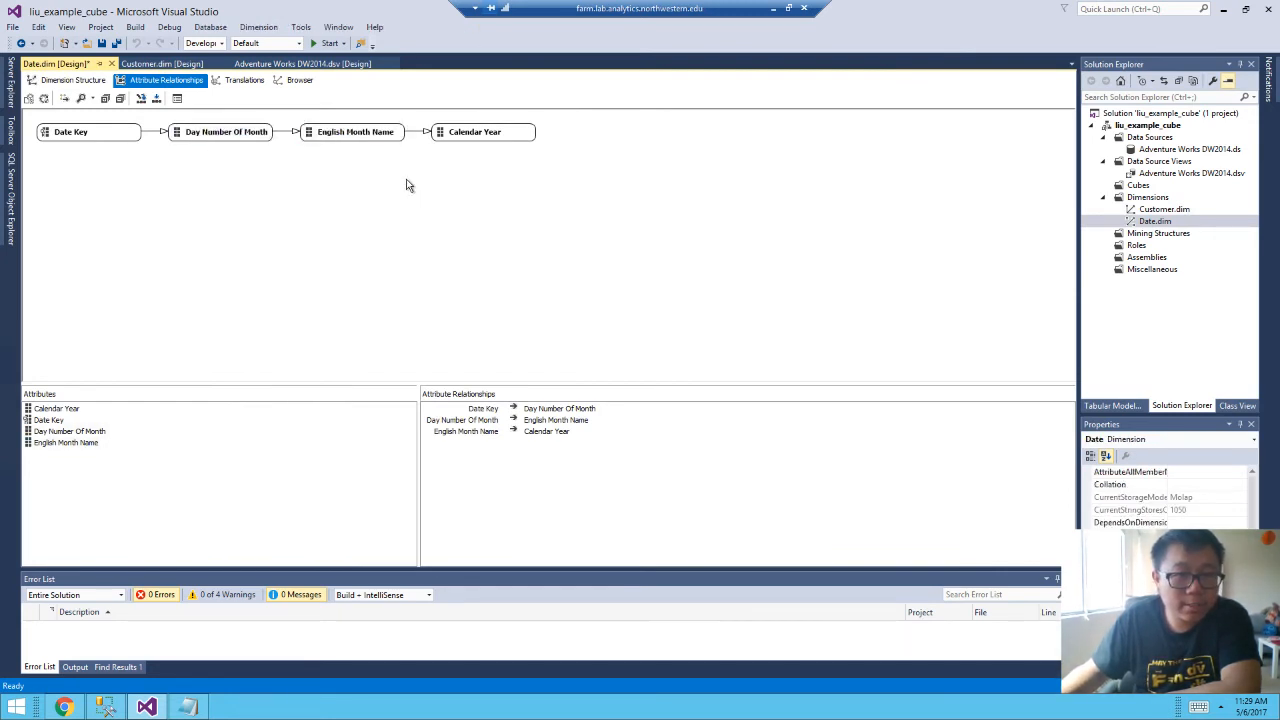
left_click(398, 140)
left_click(484, 140)
left_click(486, 153)
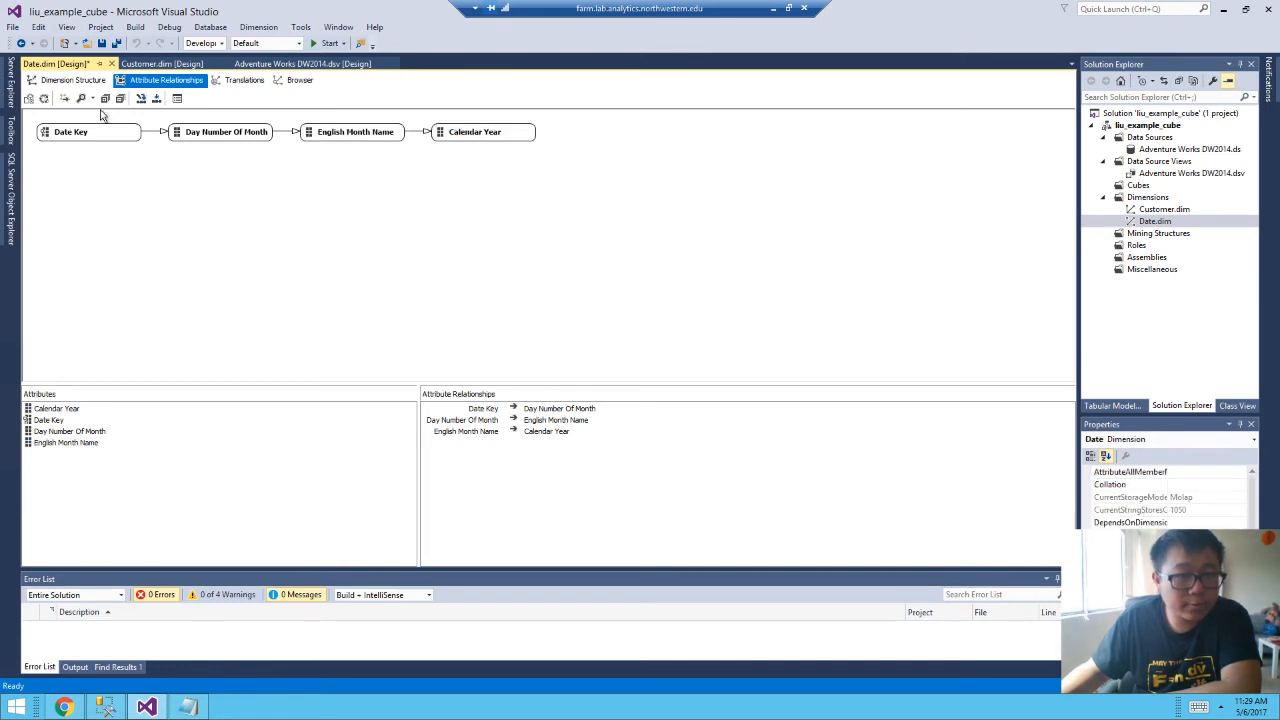
Deploy the project and run full processing of the Date dimension.
left_click(43, 98)
left_click(700, 368)
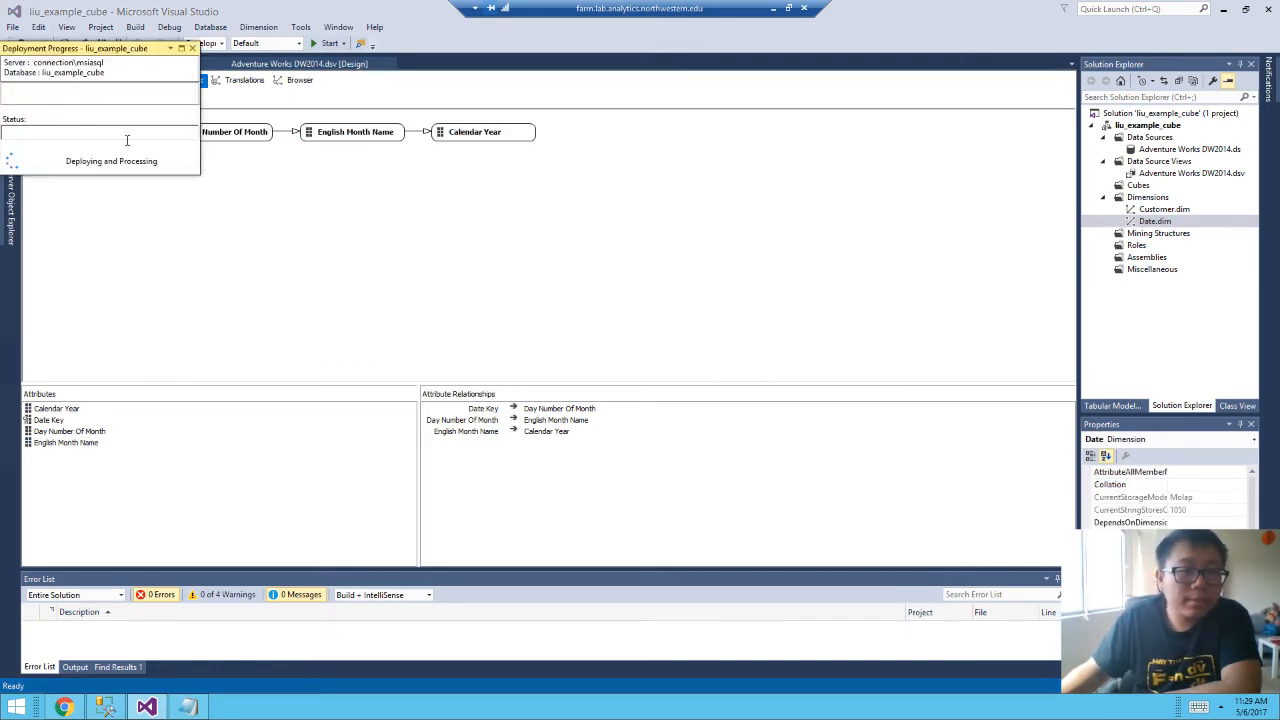
left_click(768, 583)
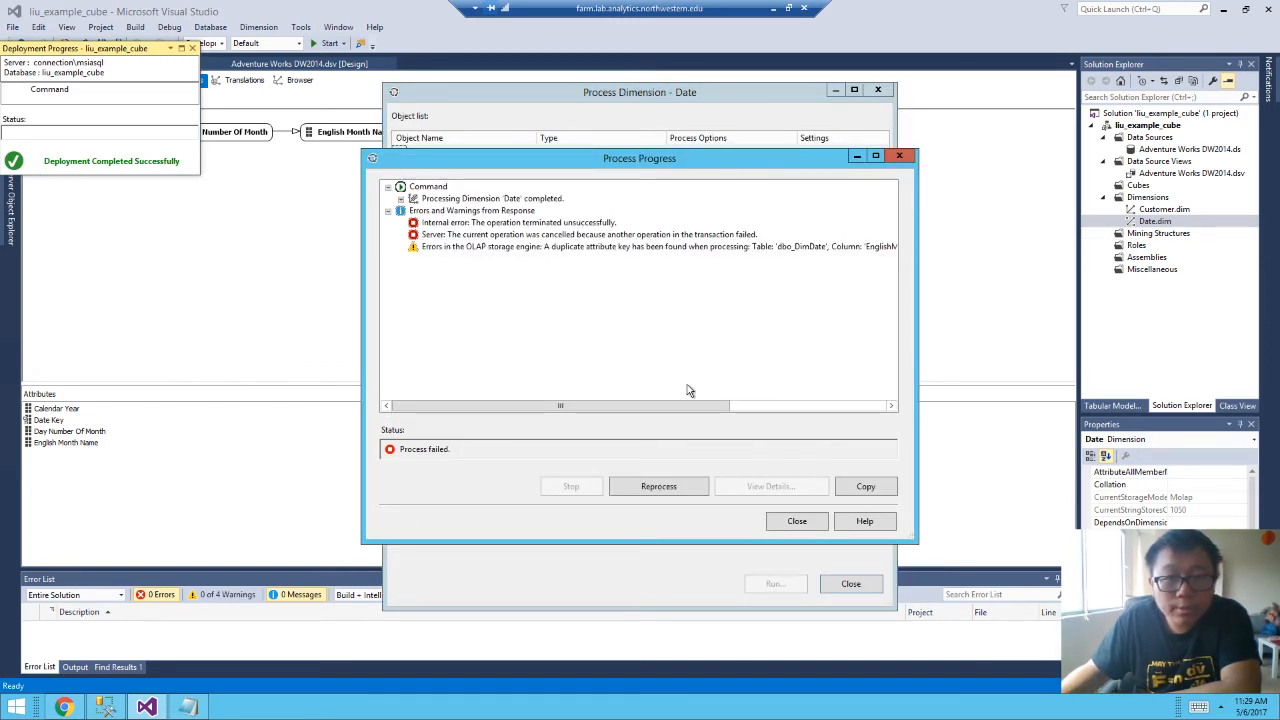
Examine the full text of the Date dimension's processing errors and close the processing and deployment windows.
left_click_drag(730, 407, 858, 418)
left_click(601, 247)
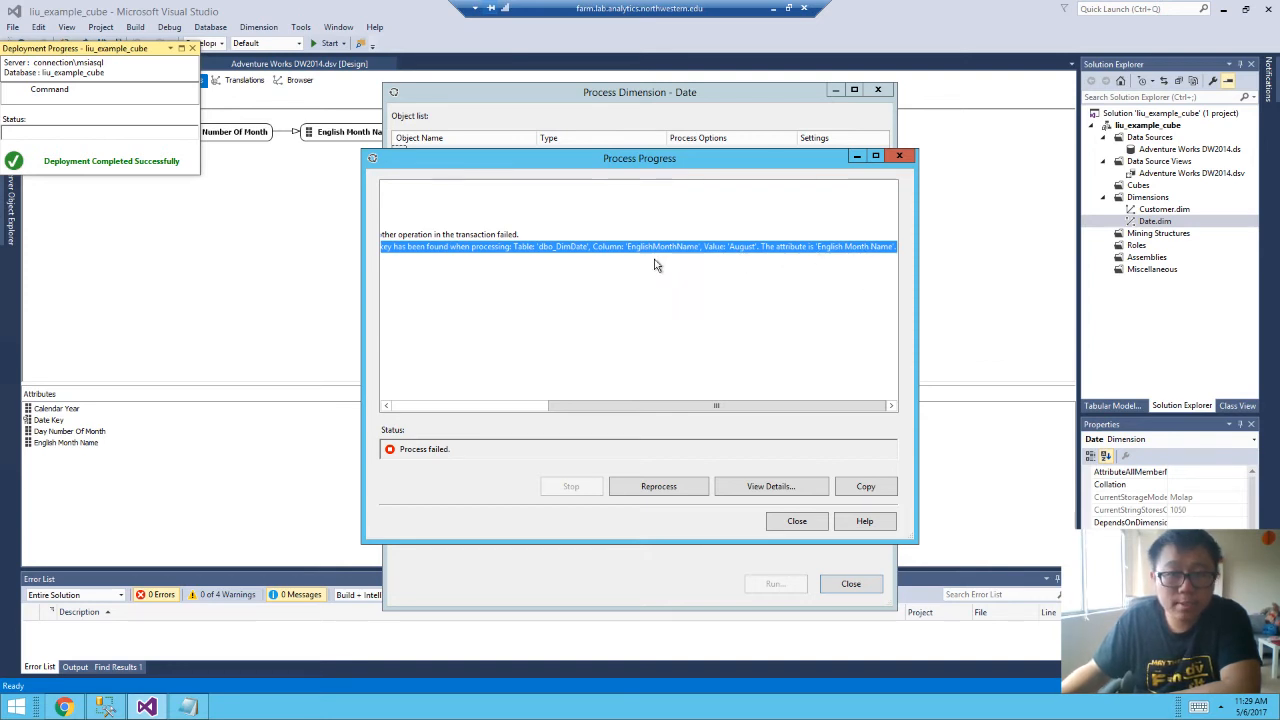
left_click(806, 518)
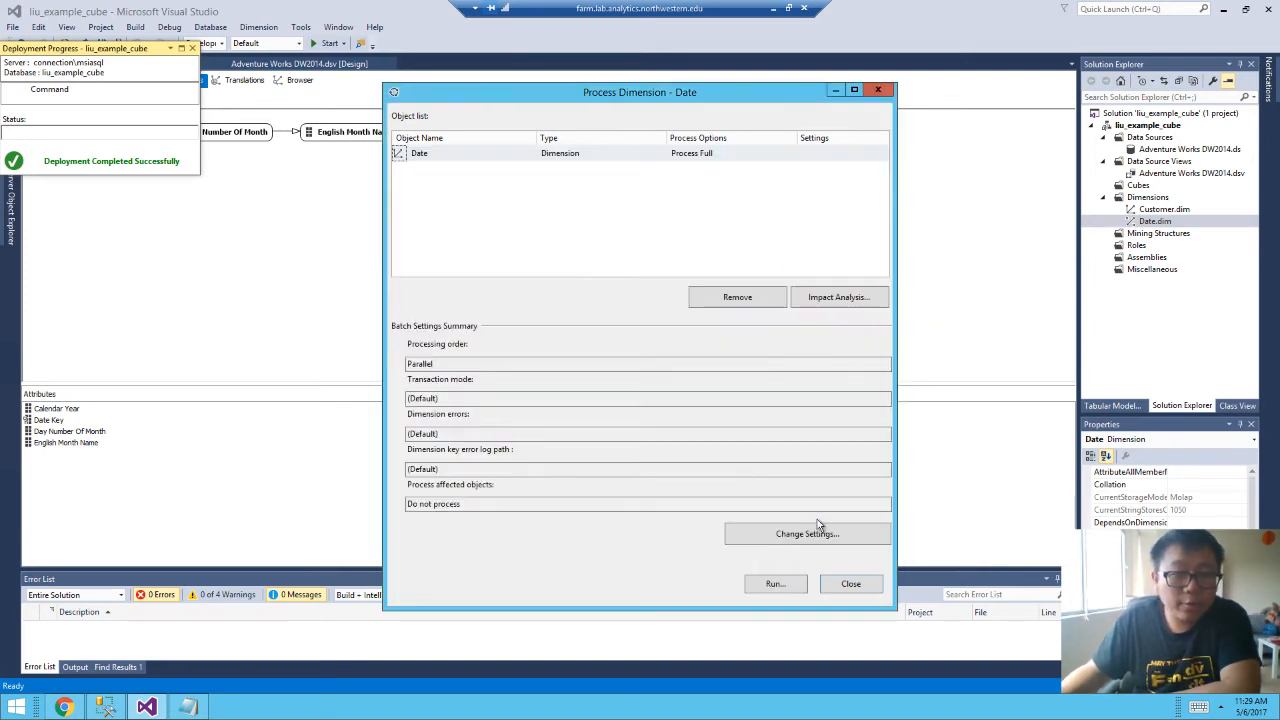
left_click(878, 90)
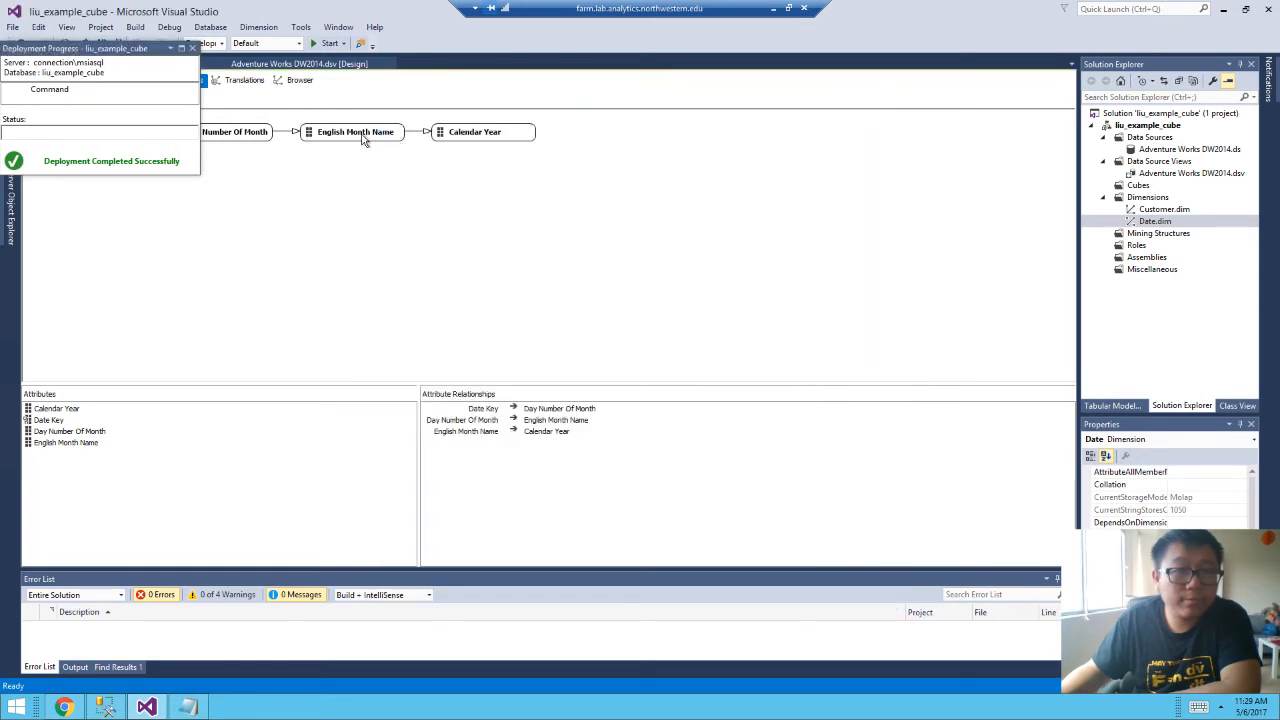
left_click(192, 48)
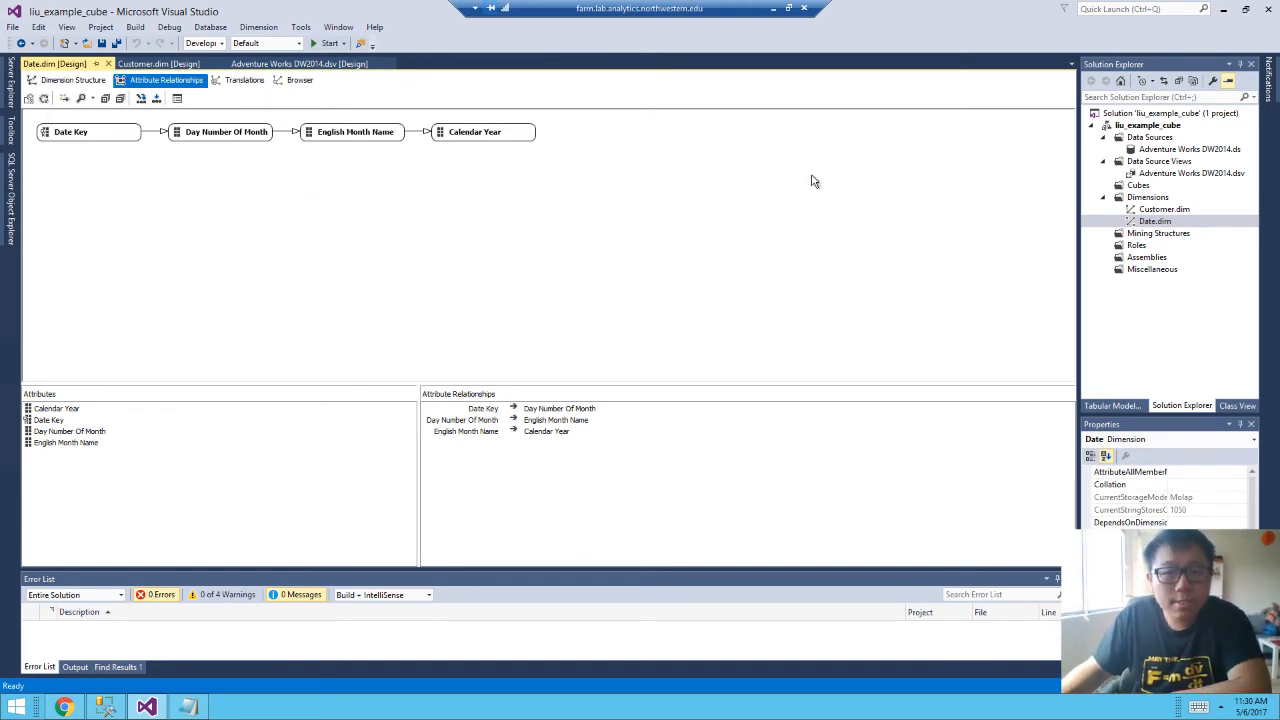
Start a named calculation CalendarMontrh on the DimDate table of the data source view, described as monthname+' '+year.
double_click(1176, 175)
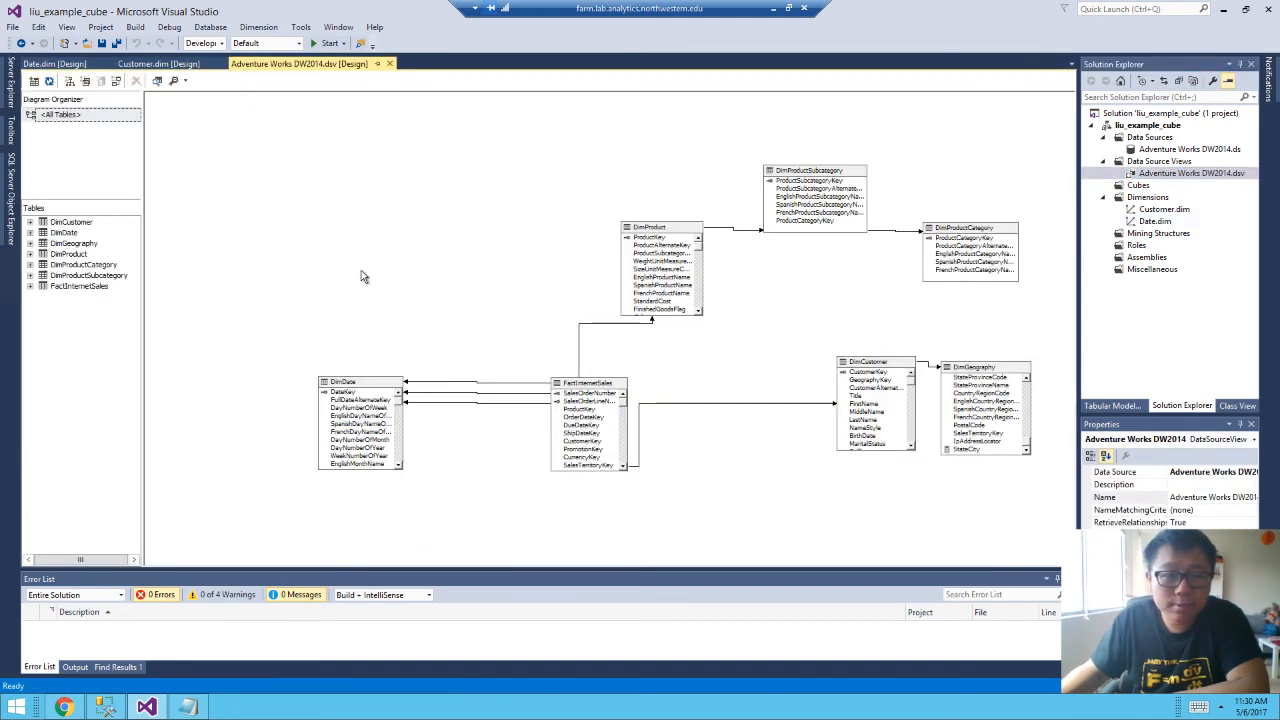
double_click(62, 233)
right_click(68, 236)
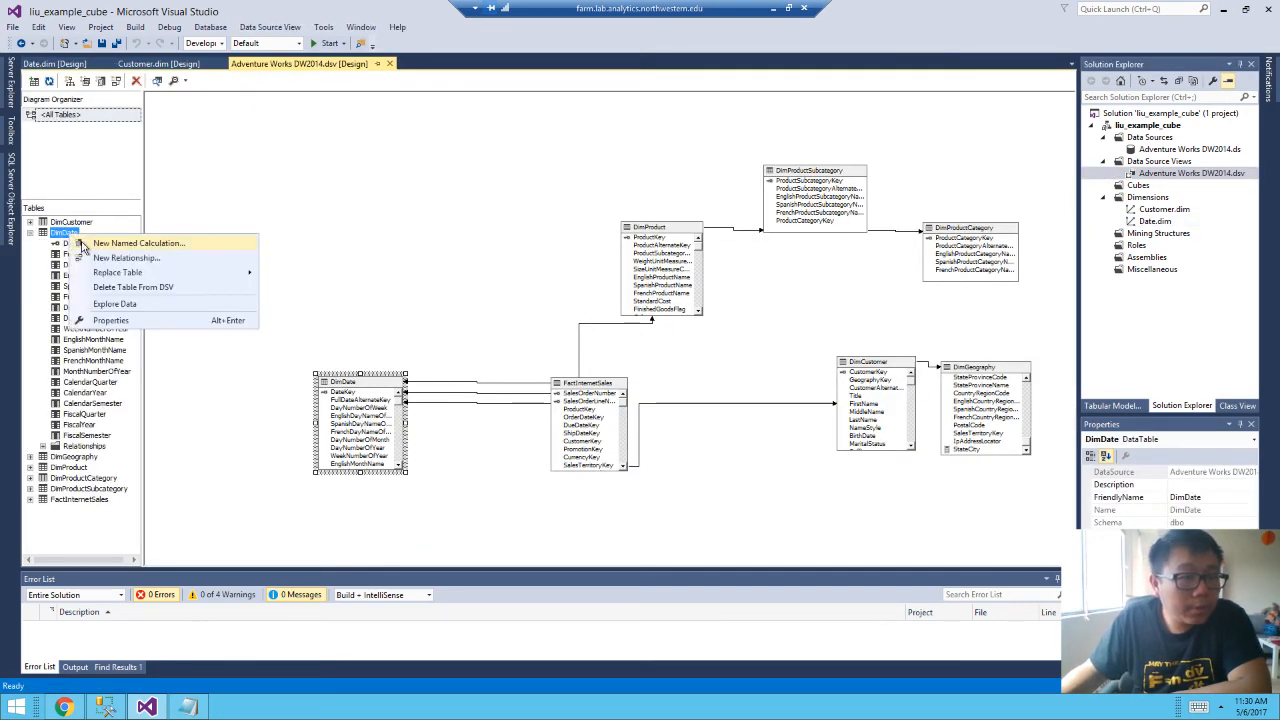
left_click(86, 247)
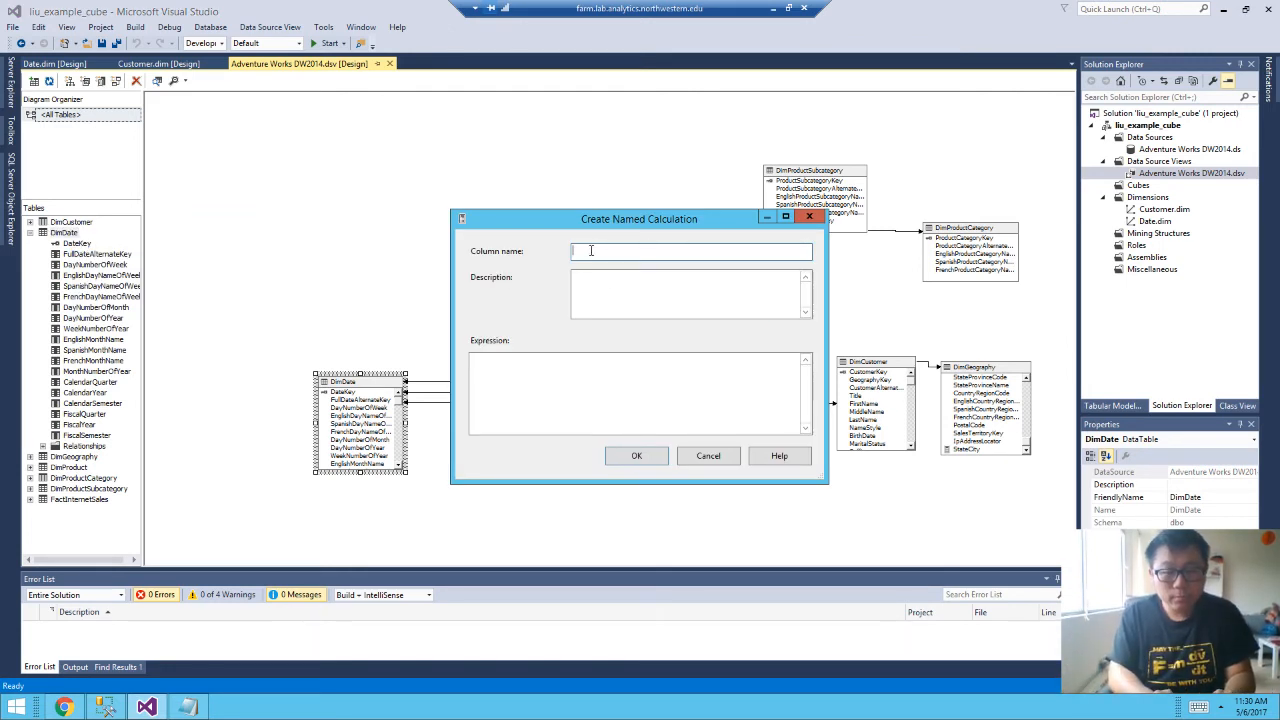
type("CalendarMonth")
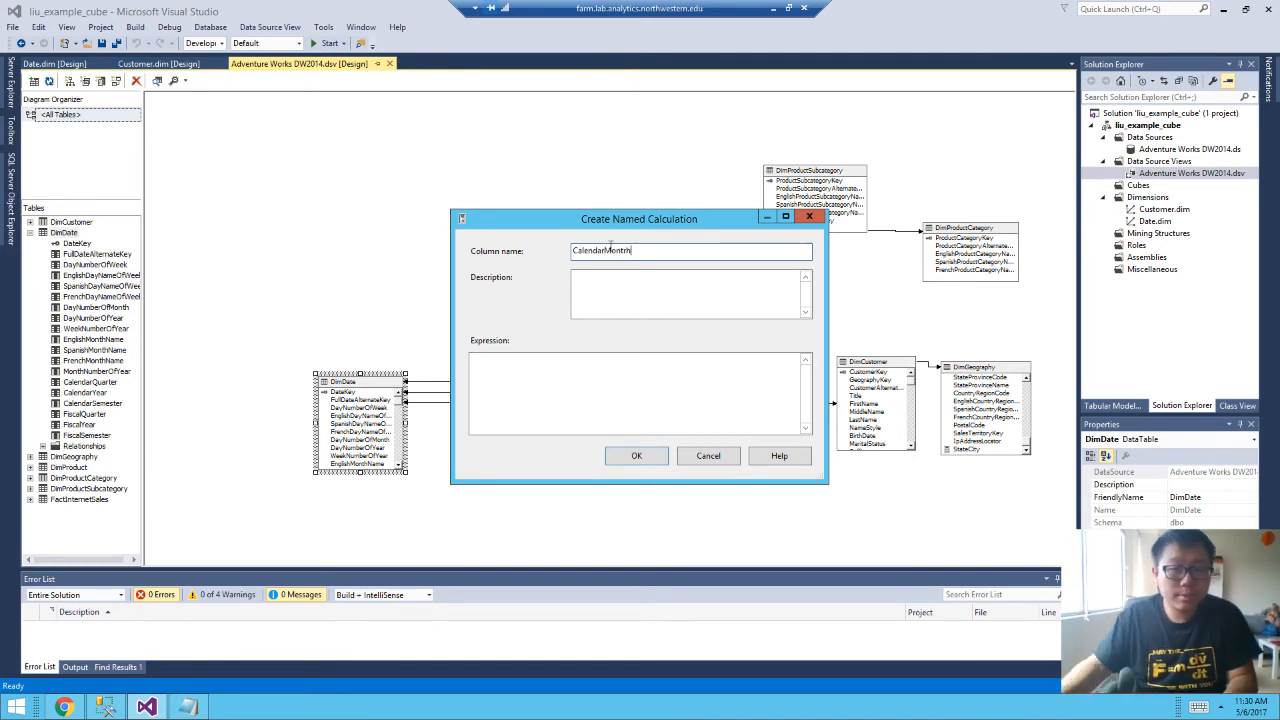
left_click(658, 286)
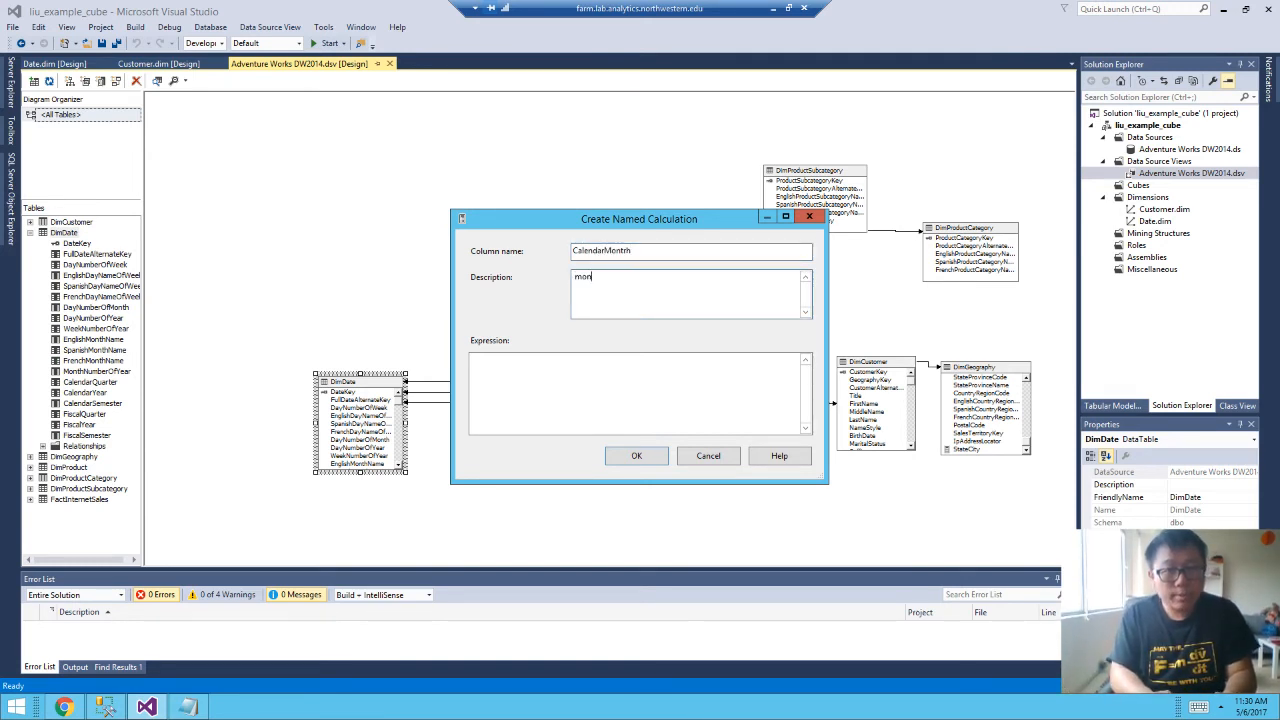
type("monName")
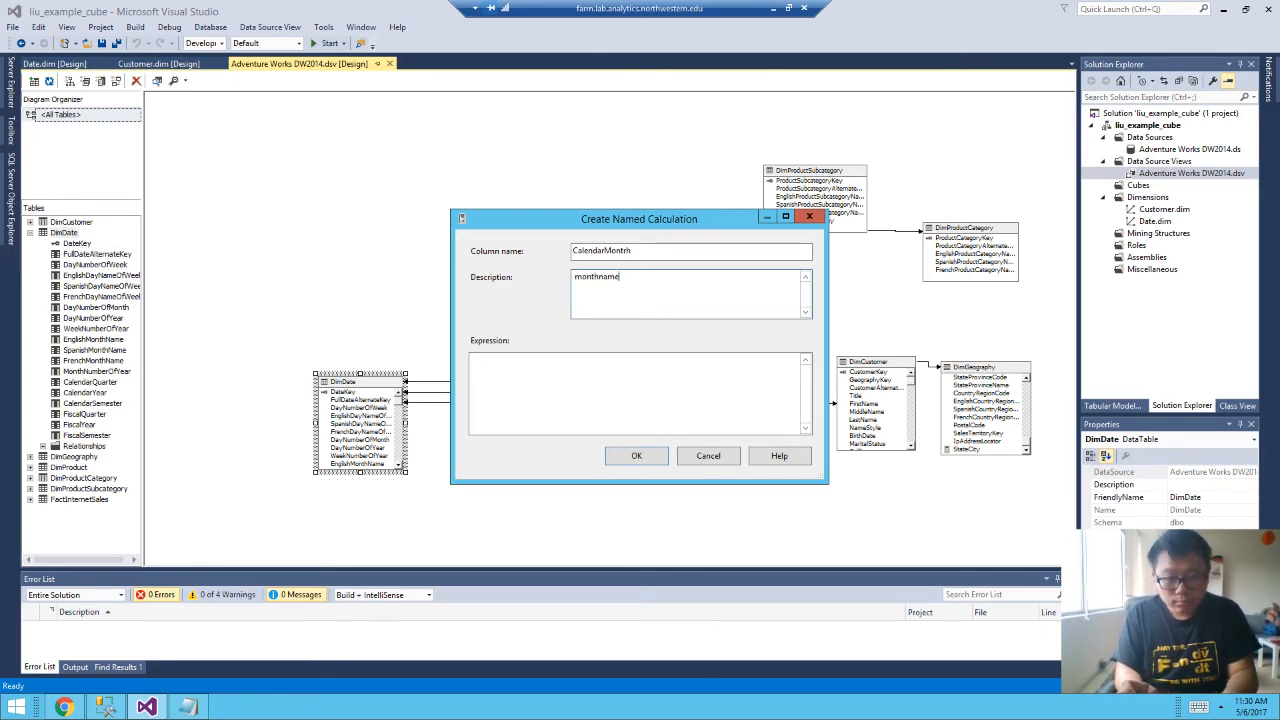
type("=' ' ")
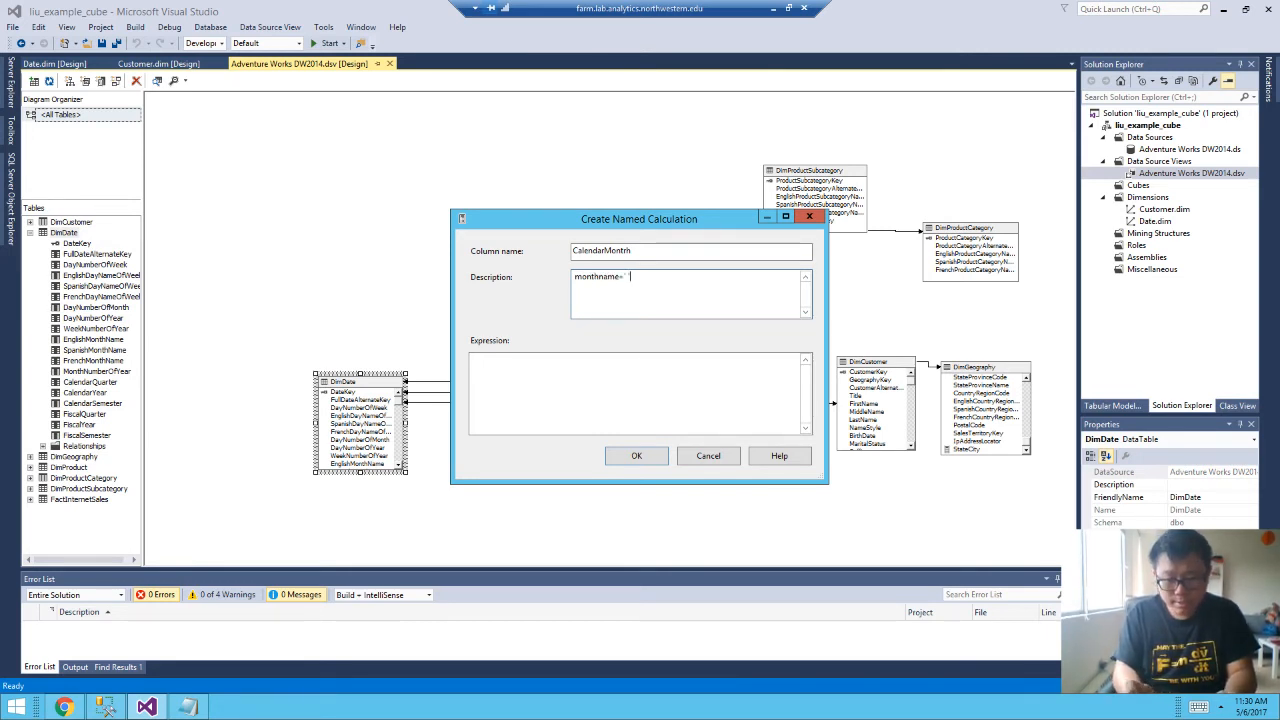
type("+year")
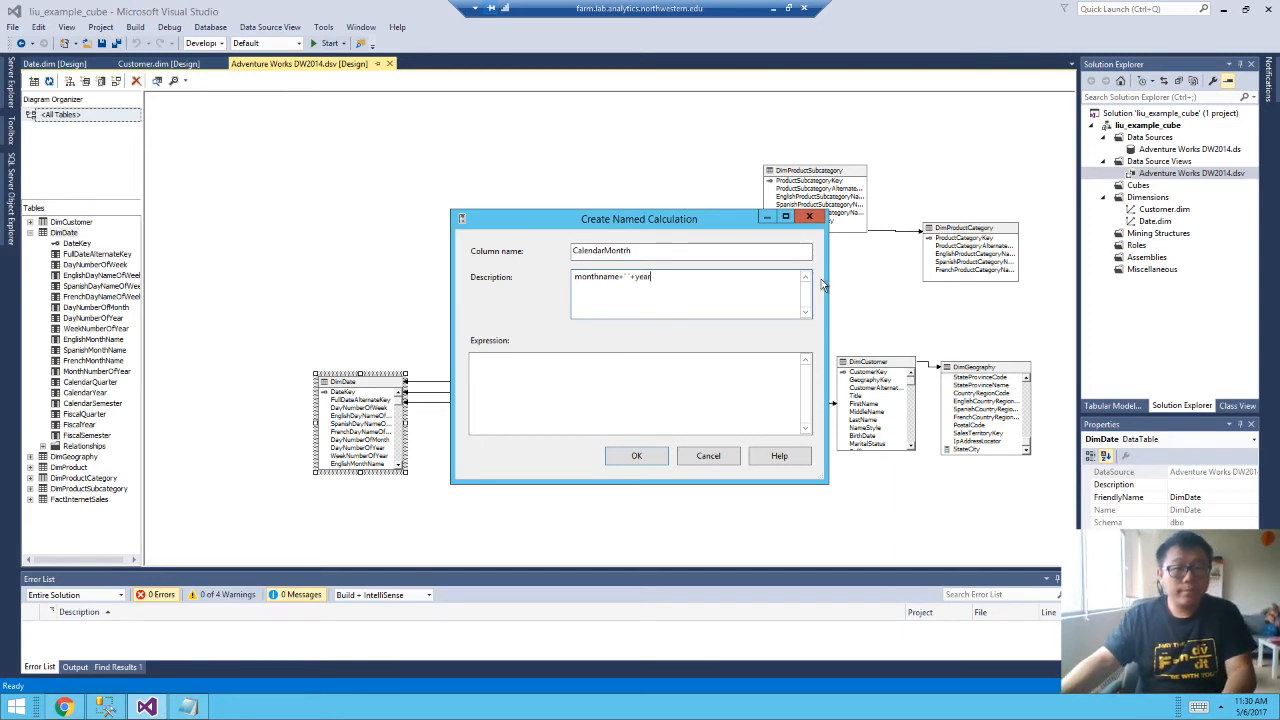
Set the calculation's expression to EnglishMonthName+' '+convert(char(4),calendaryear) and create it.
left_click(714, 383)
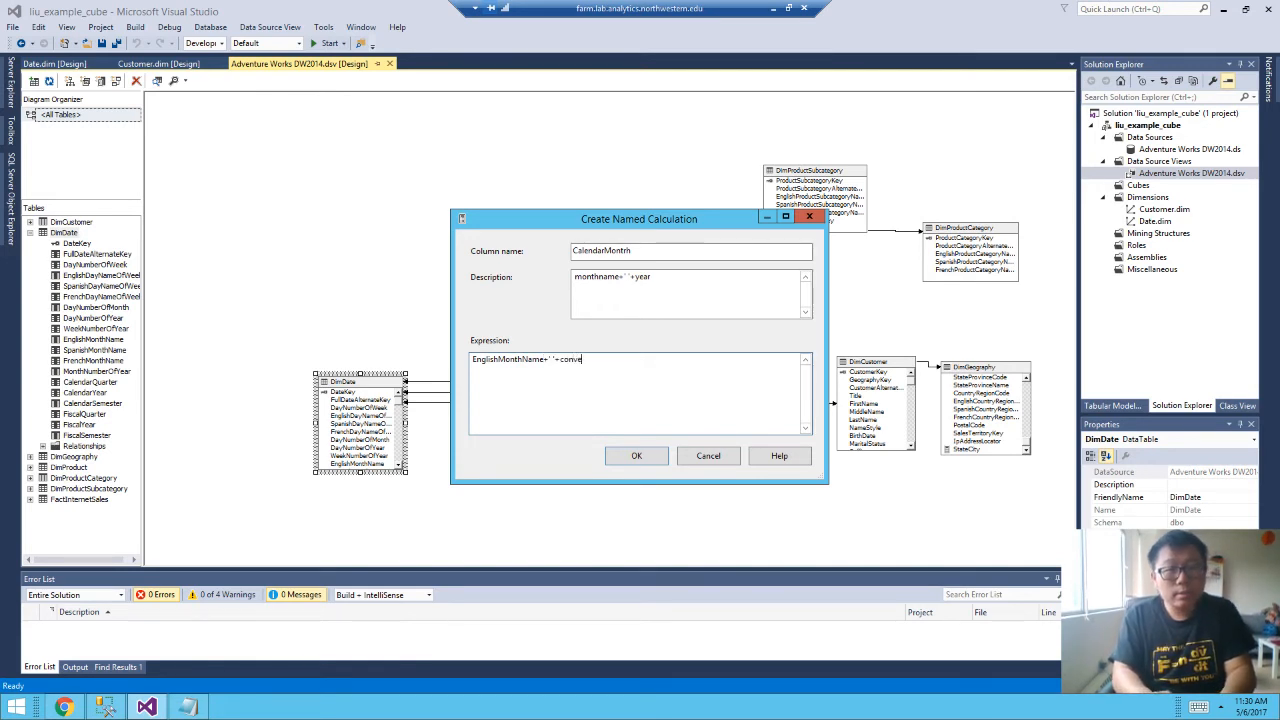
type("(char(4),calendaryear")
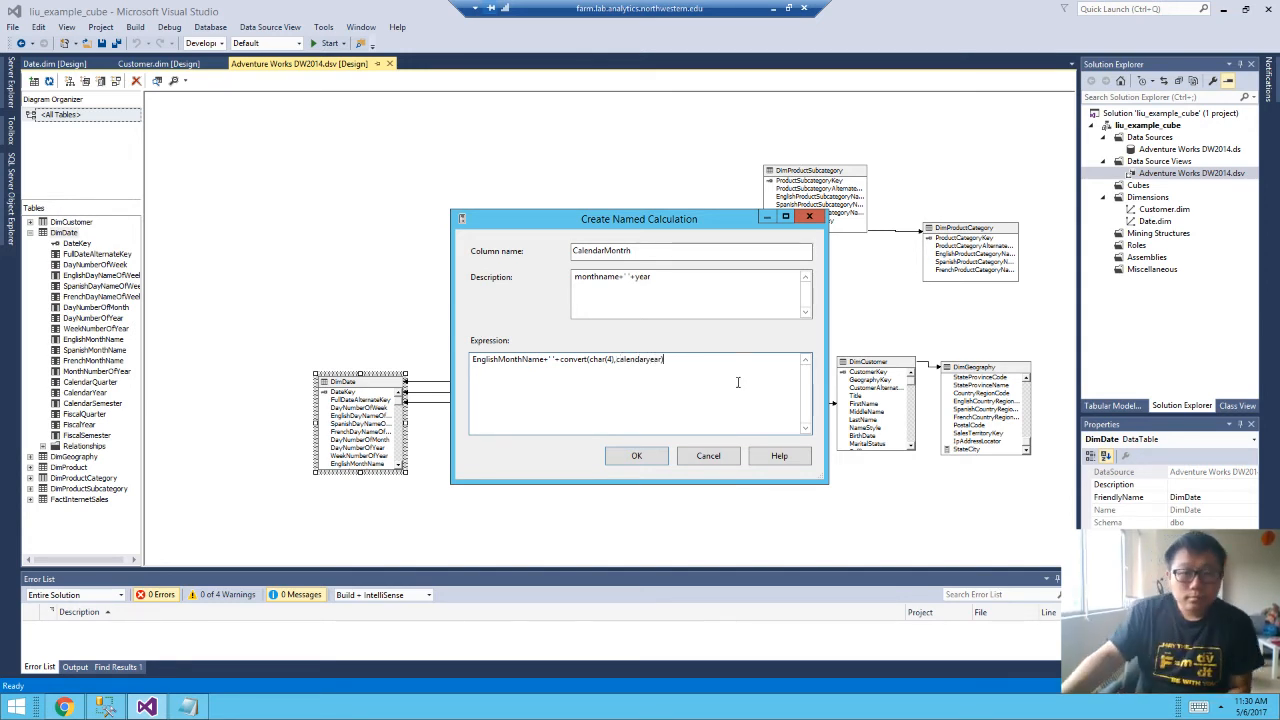
left_click(645, 456)
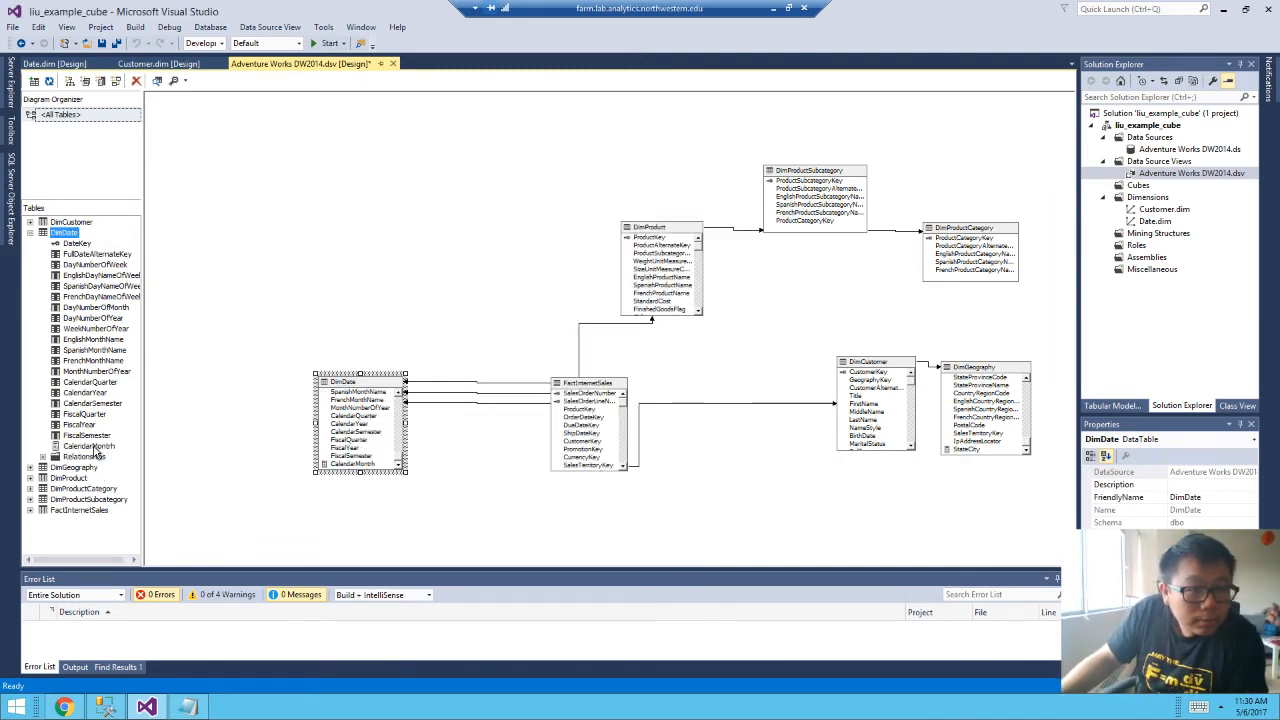
Add the CalendarMontrh column of DimDate as an attribute of the Date dimension.
double_click(1156, 221)
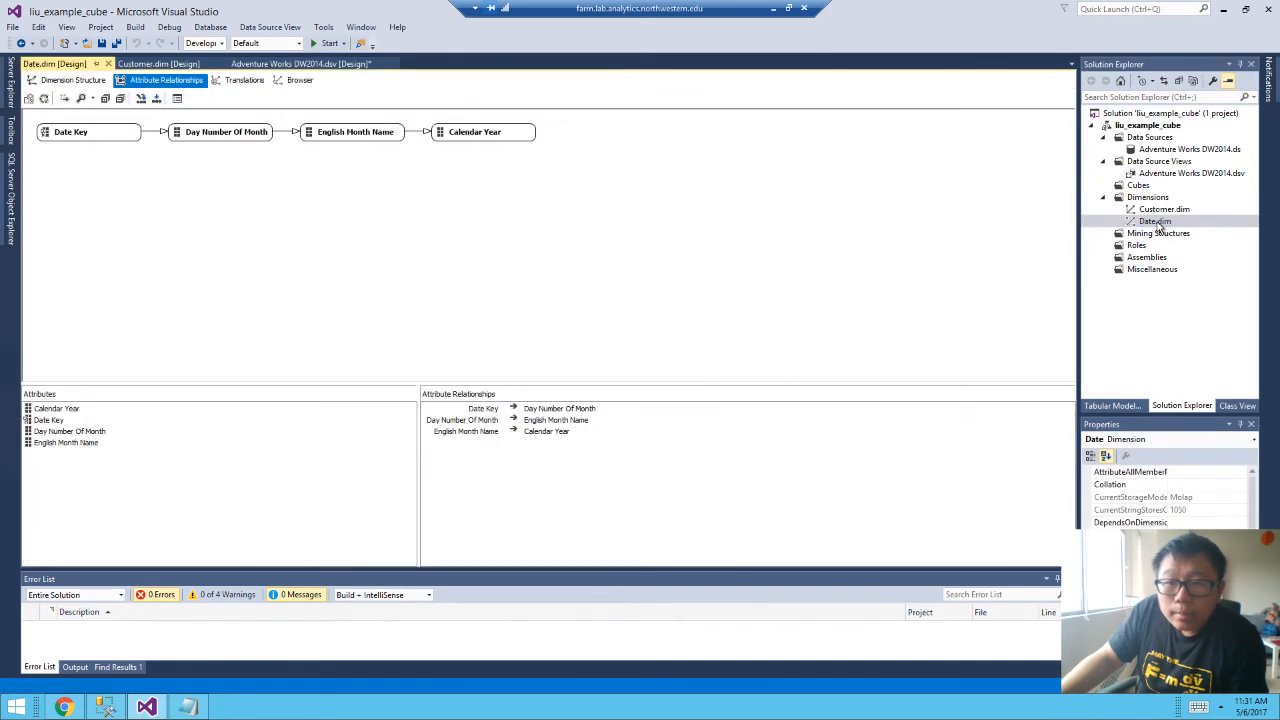
left_click(78, 82)
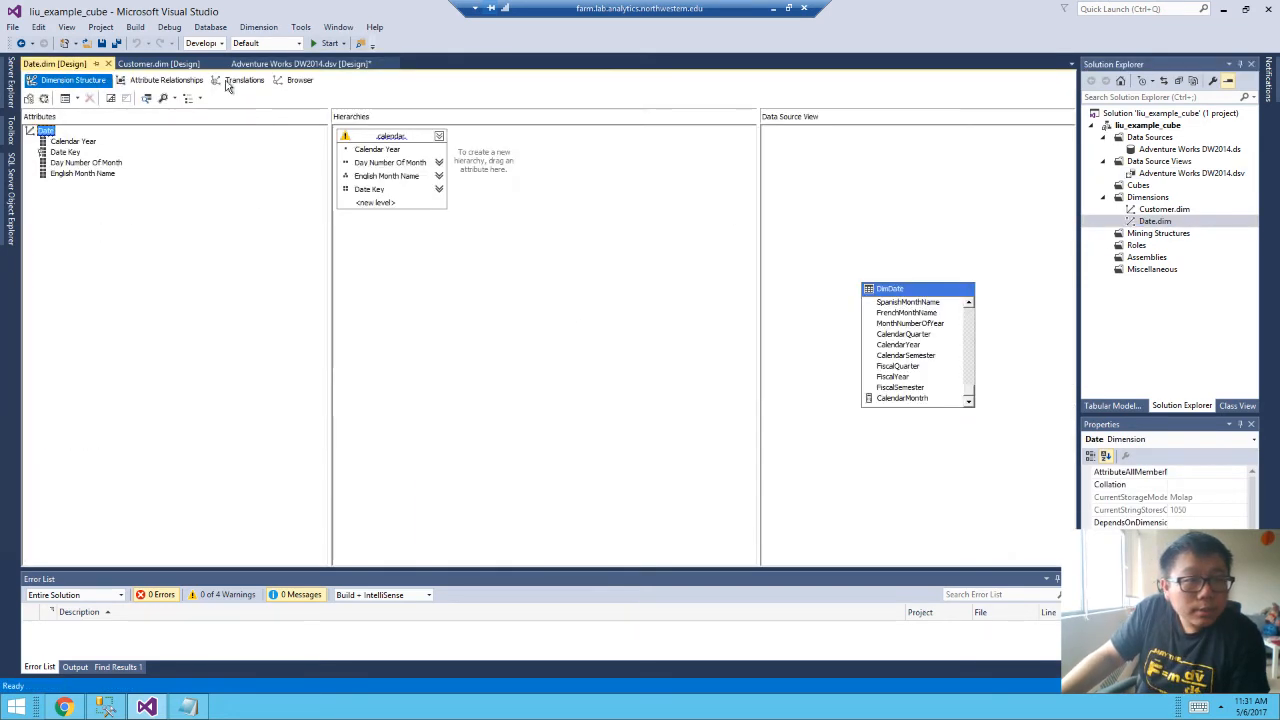
left_click(83, 162)
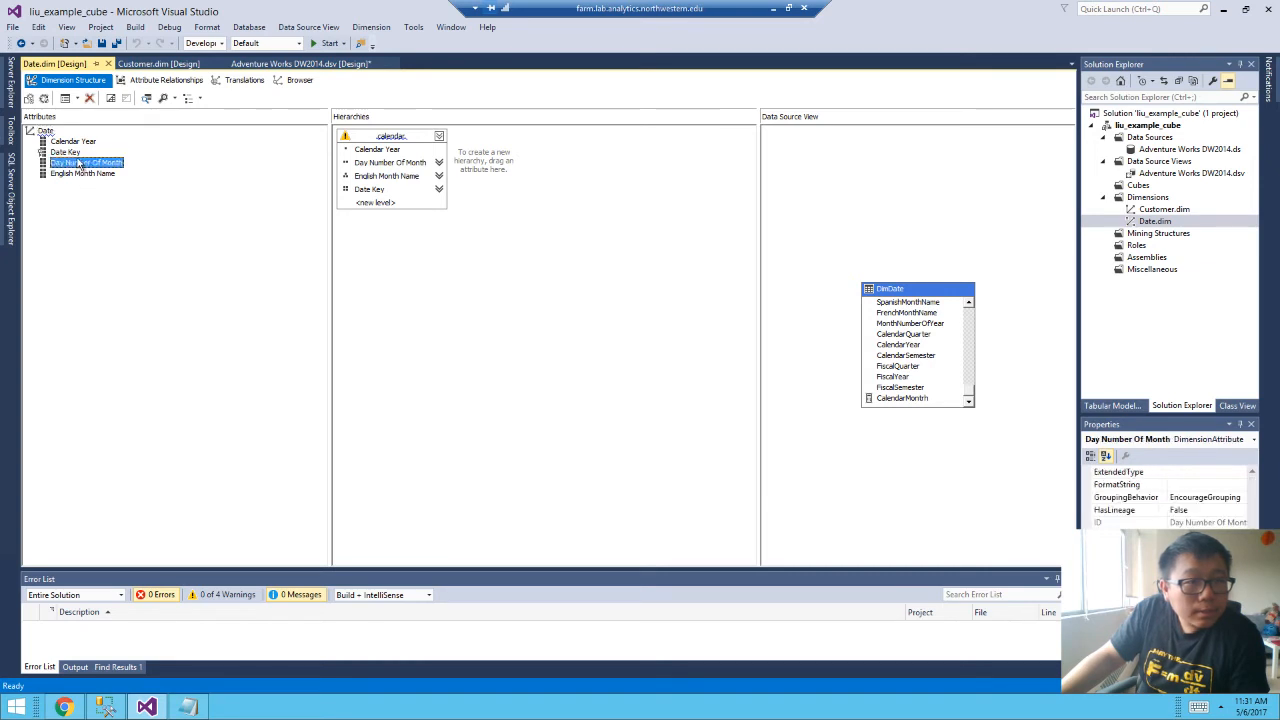
left_click(66, 152)
left_click(83, 173)
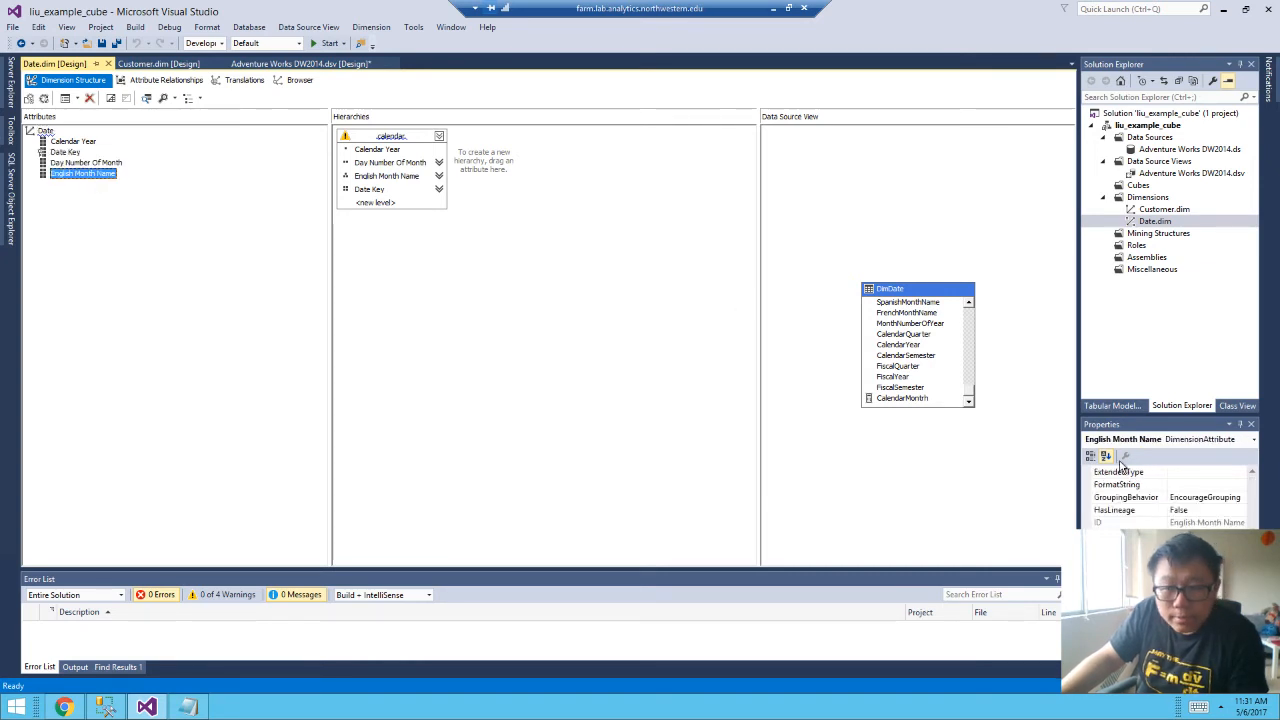
left_click(910, 398)
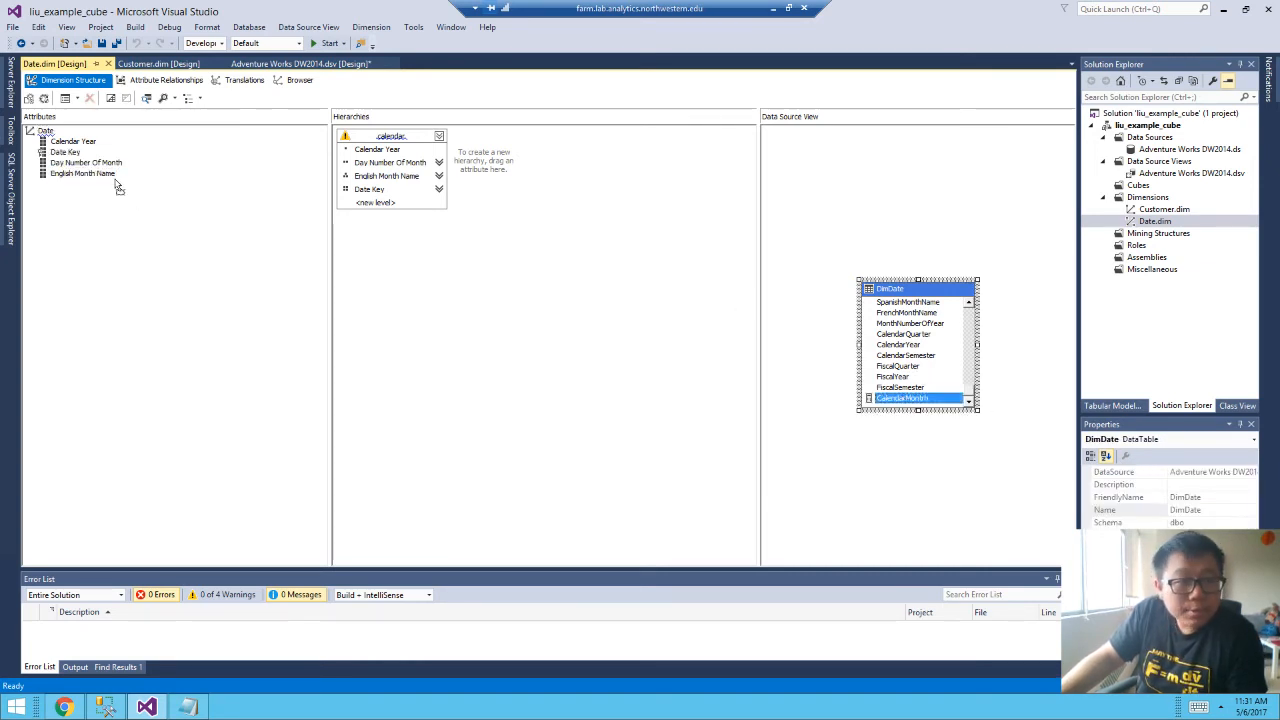
left_click_drag(52, 142, 55, 142)
Delete the English Month Name attribute from the Date dimension, including its level in the calendar hierarchy.
right_click(79, 186)
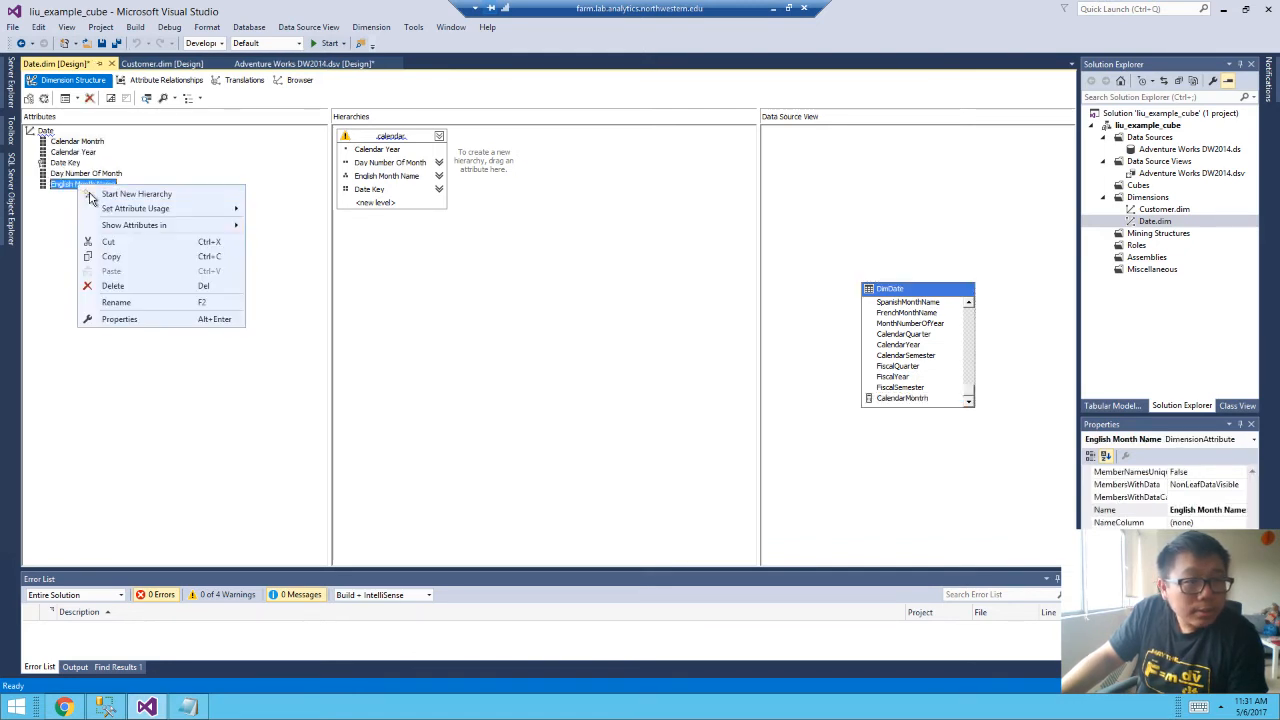
left_click(118, 283)
left_click(698, 457)
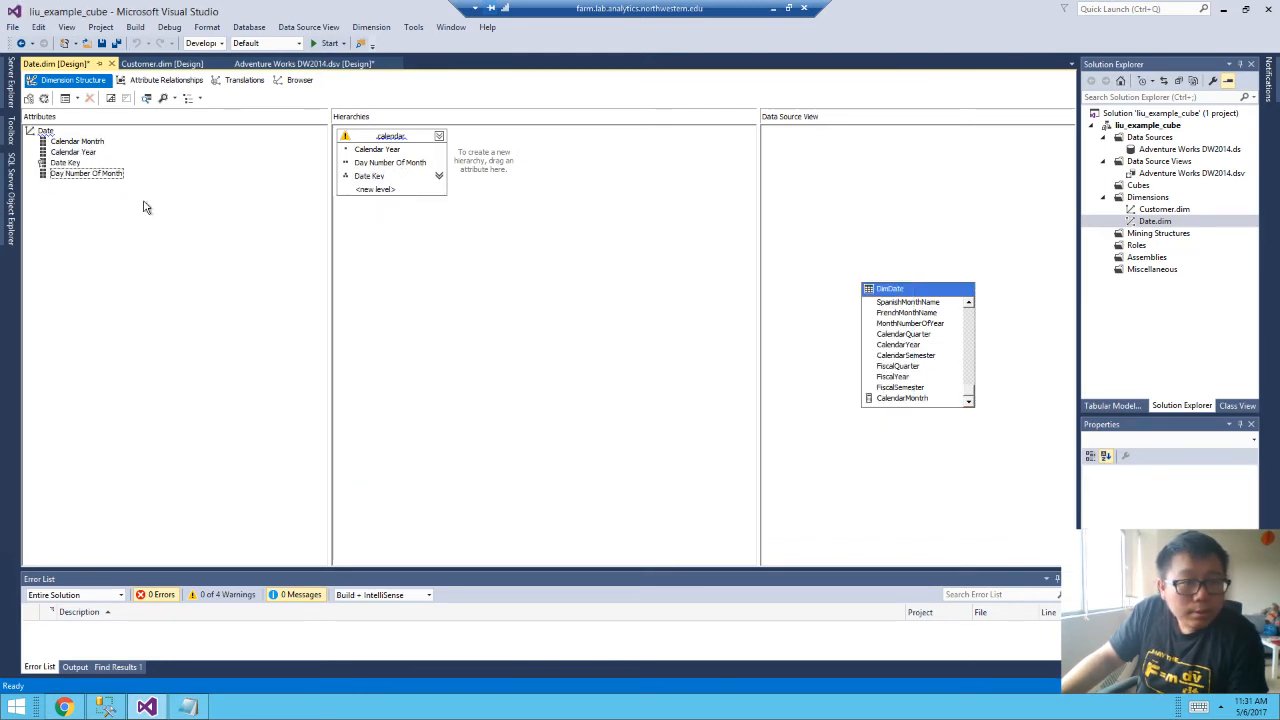
Insert Calendar Montrh as a level of the calendar hierarchy between Calendar Year and Day Number Of Month.
left_click(93, 176)
left_click(67, 165)
left_click(77, 153)
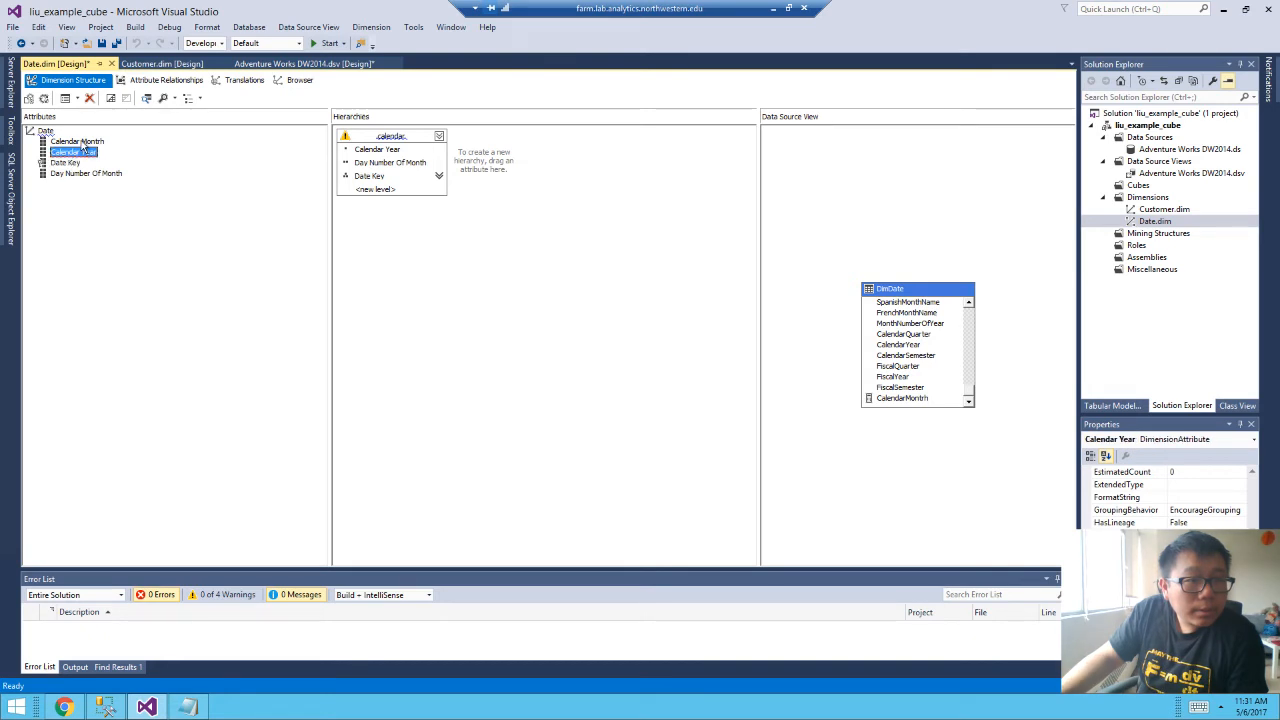
left_click_drag(82, 143, 402, 164)
left_click(394, 178)
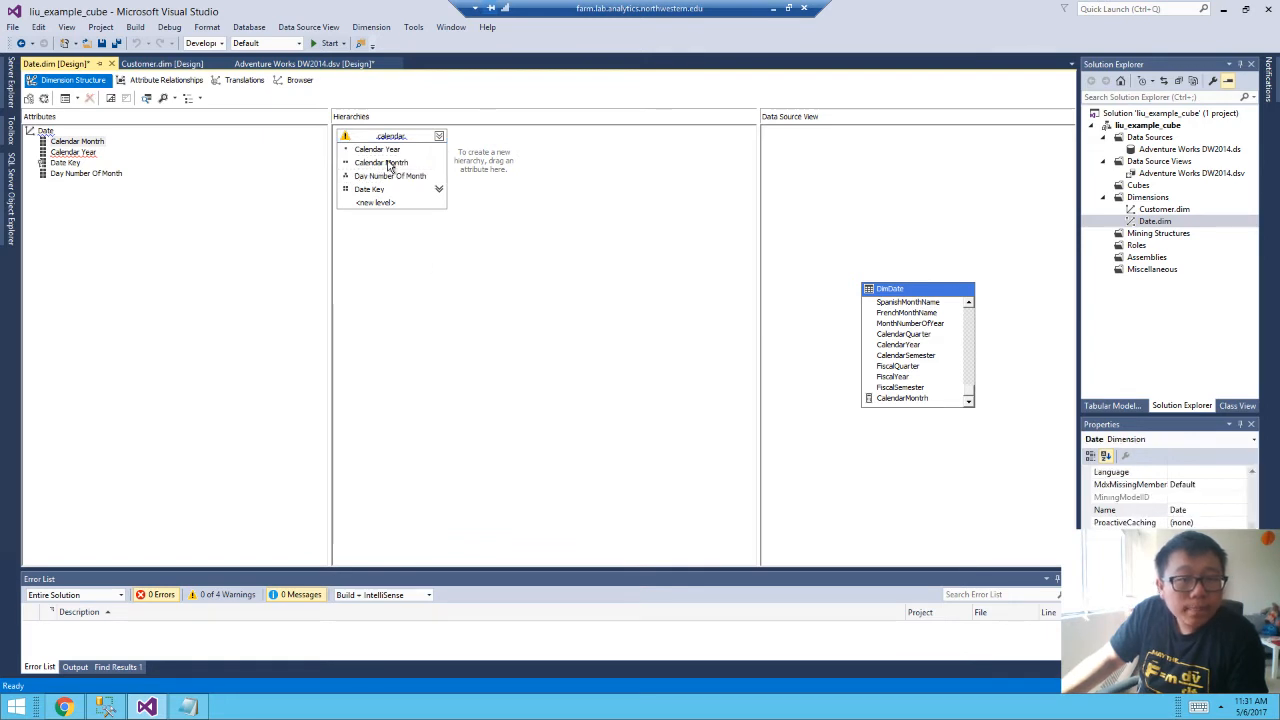
Rename the hierarchy's Calendar Montrh level to month and its Day Number Of Month level to day.
right_click(389, 163)
left_click(432, 231)
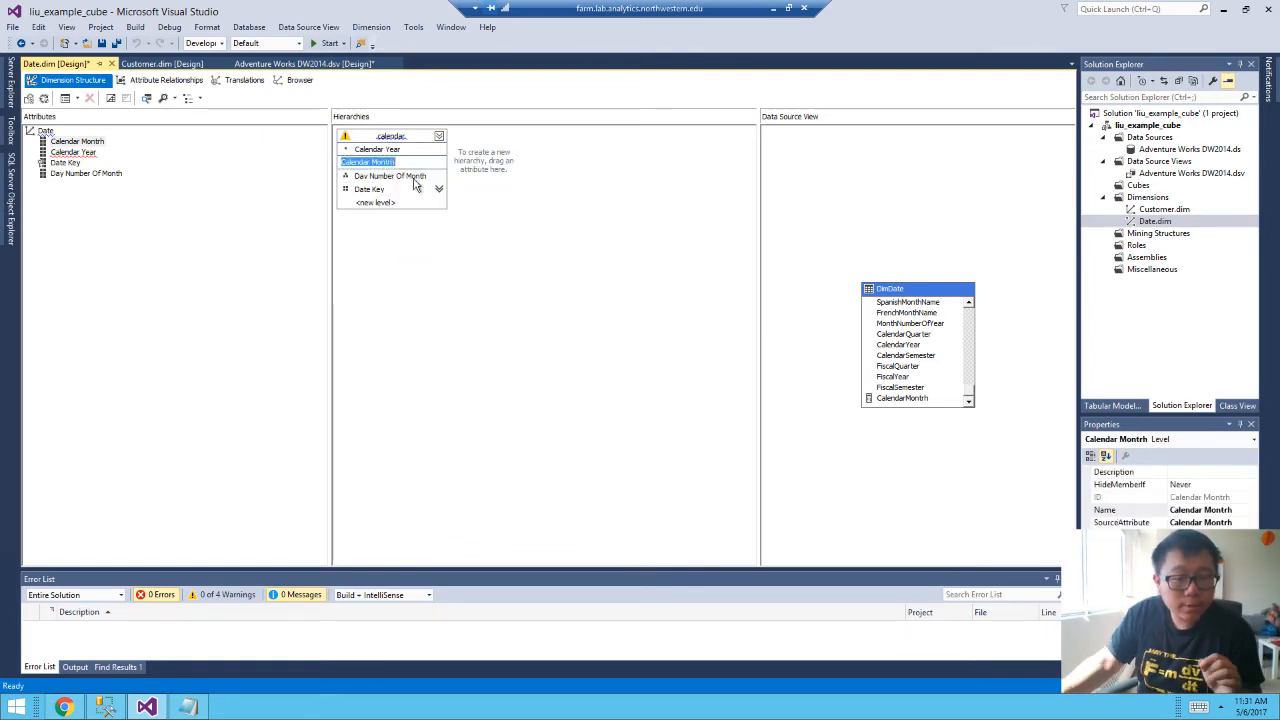
type("month")
key("Return")
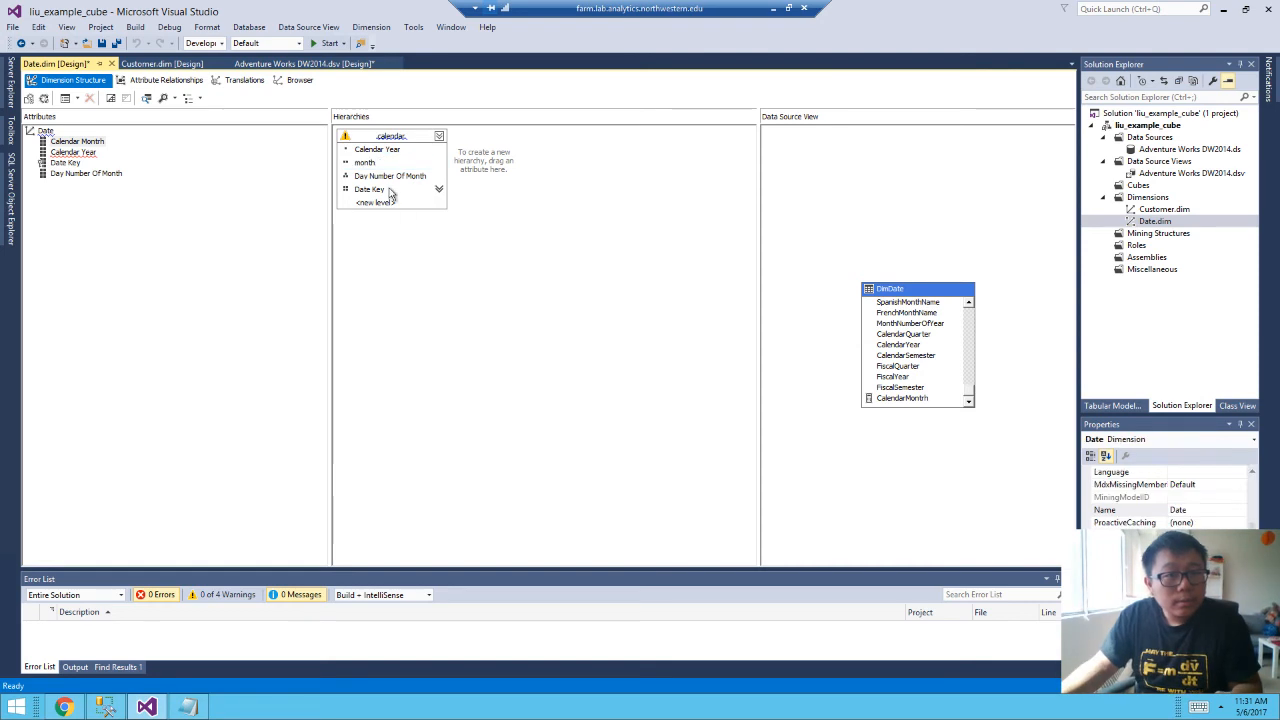
right_click(385, 177)
left_click(428, 246)
type("day")
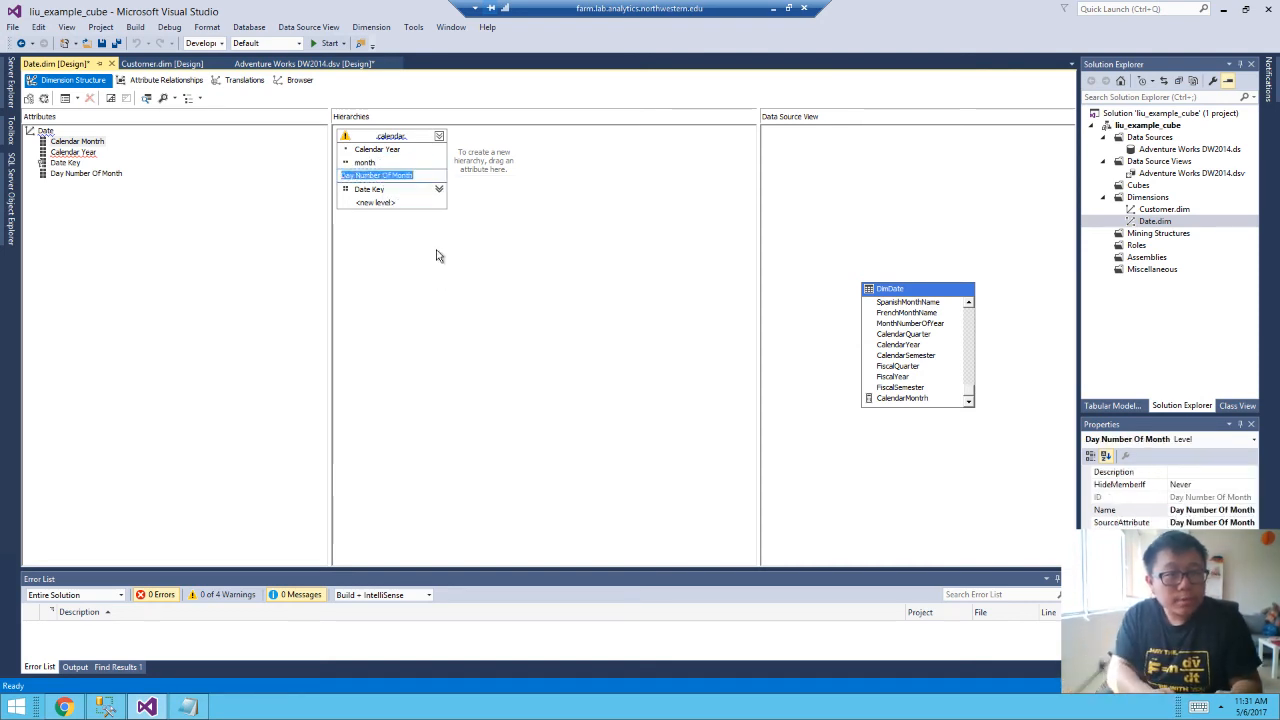
key("Return")
Save the Date dimension with its data source view and try to deploy and fully process it.
key("ctrl+s")
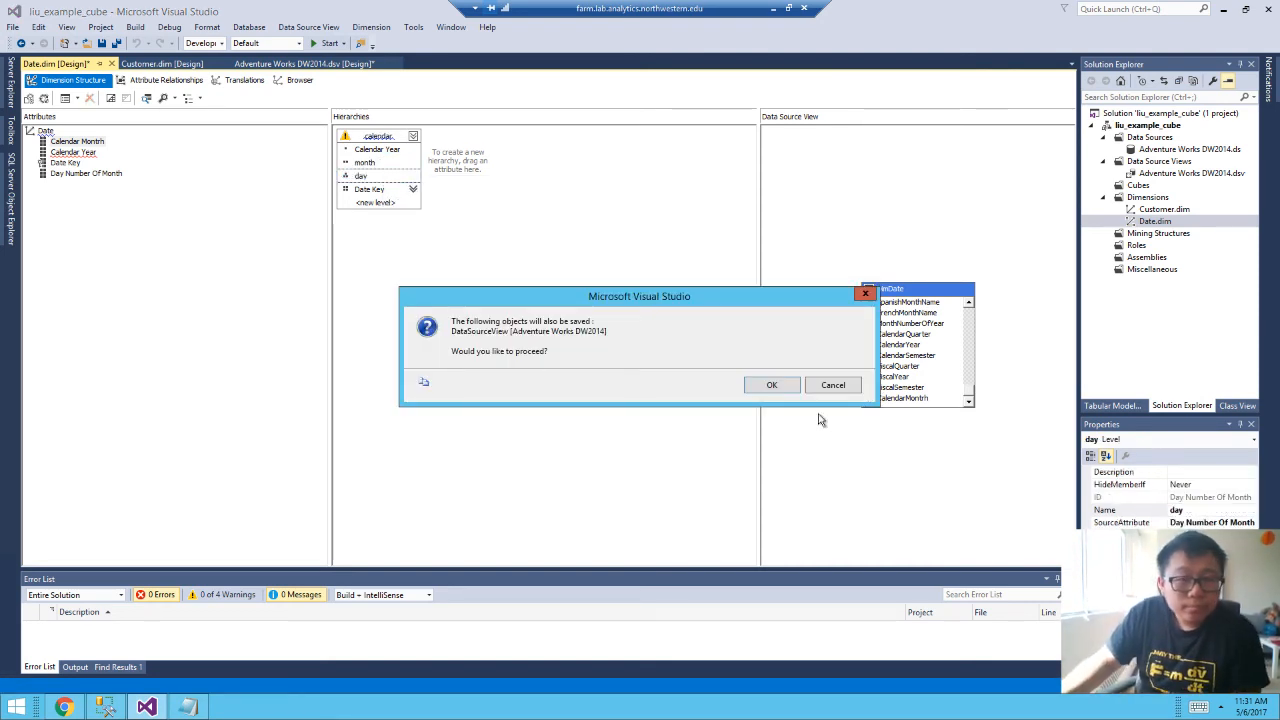
left_click(768, 381)
left_click(44, 98)
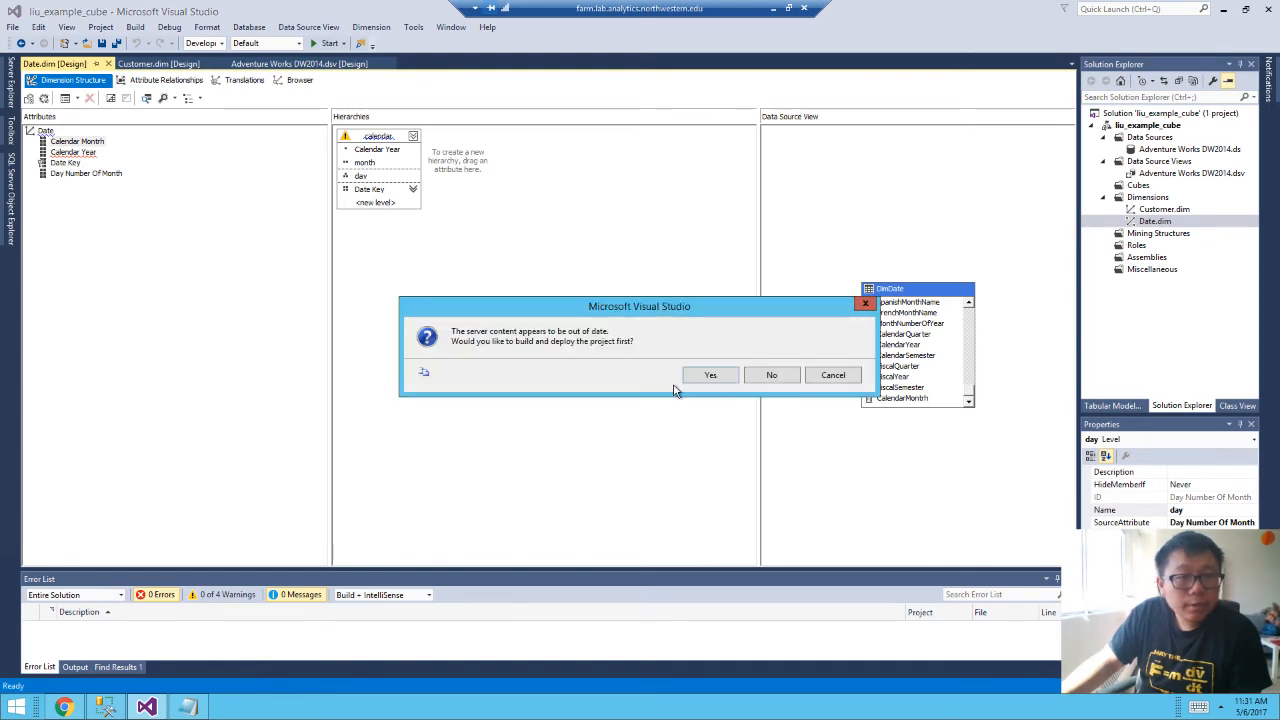
left_click(706, 380)
left_click(789, 377)
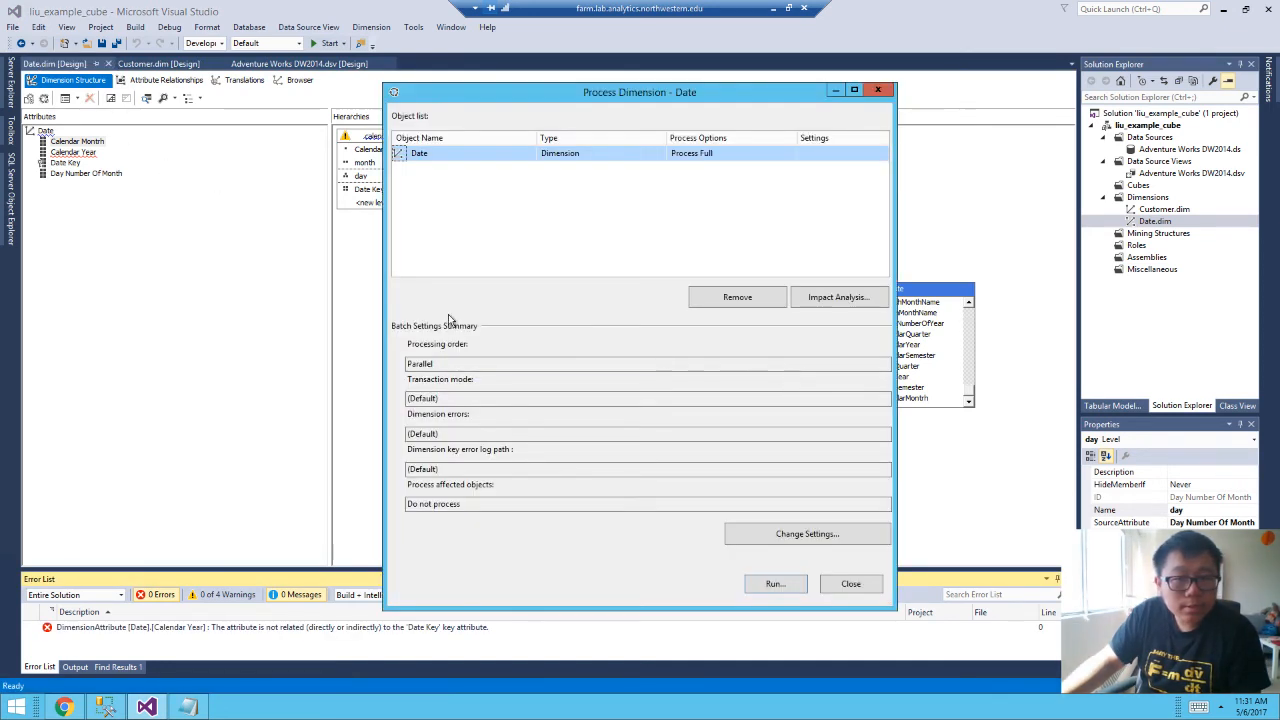
left_click(774, 584)
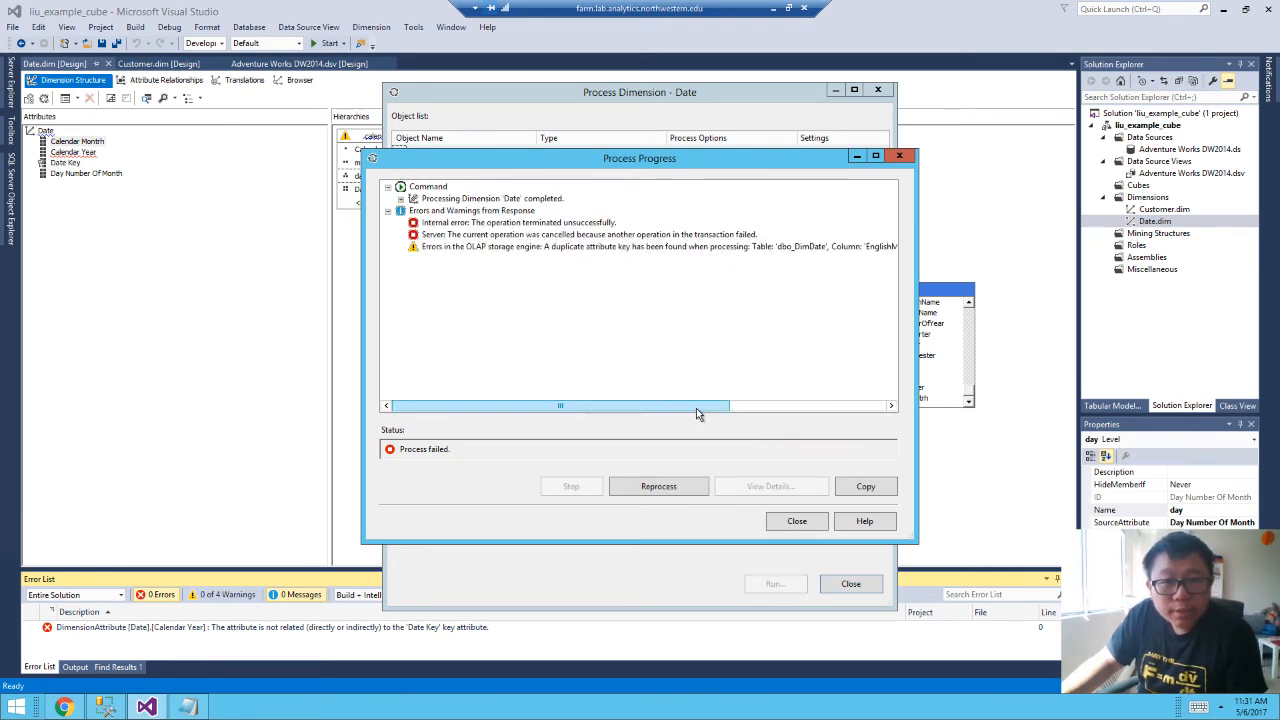
Read the details of the latest Date processing errors and close the processing windows.
left_click_drag(696, 408, 876, 418)
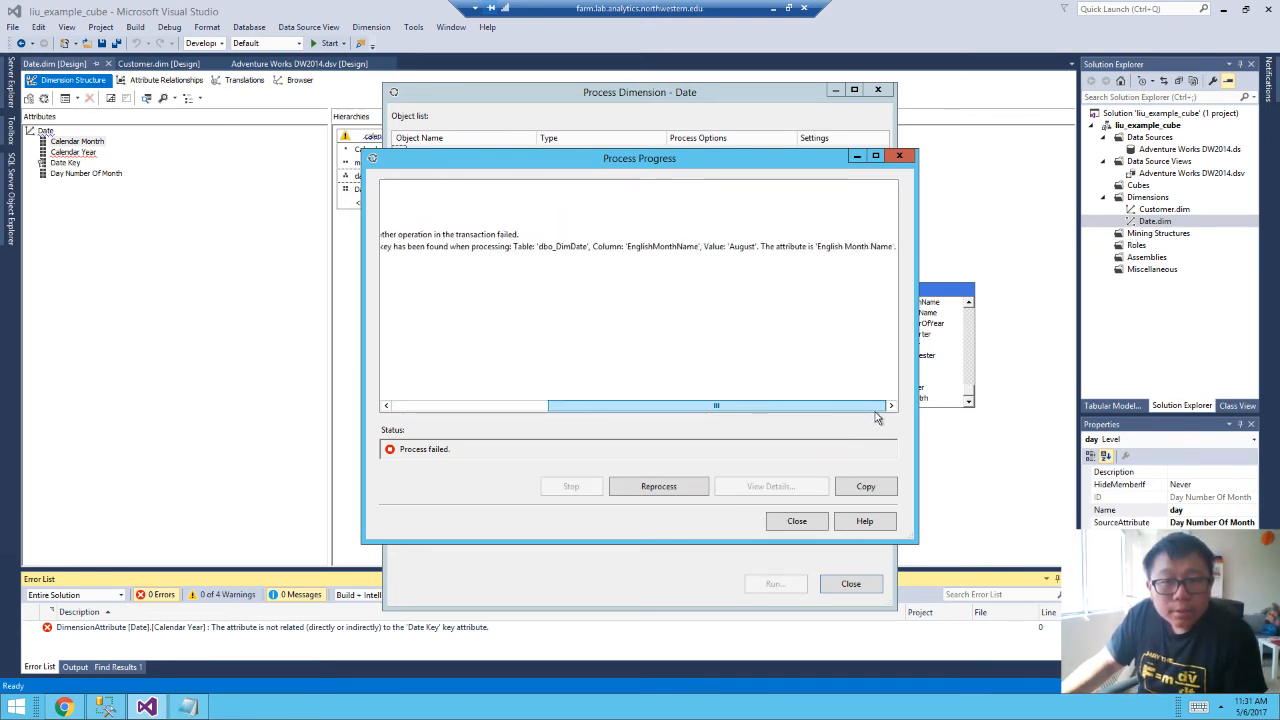
left_click(796, 521)
left_click(850, 584)
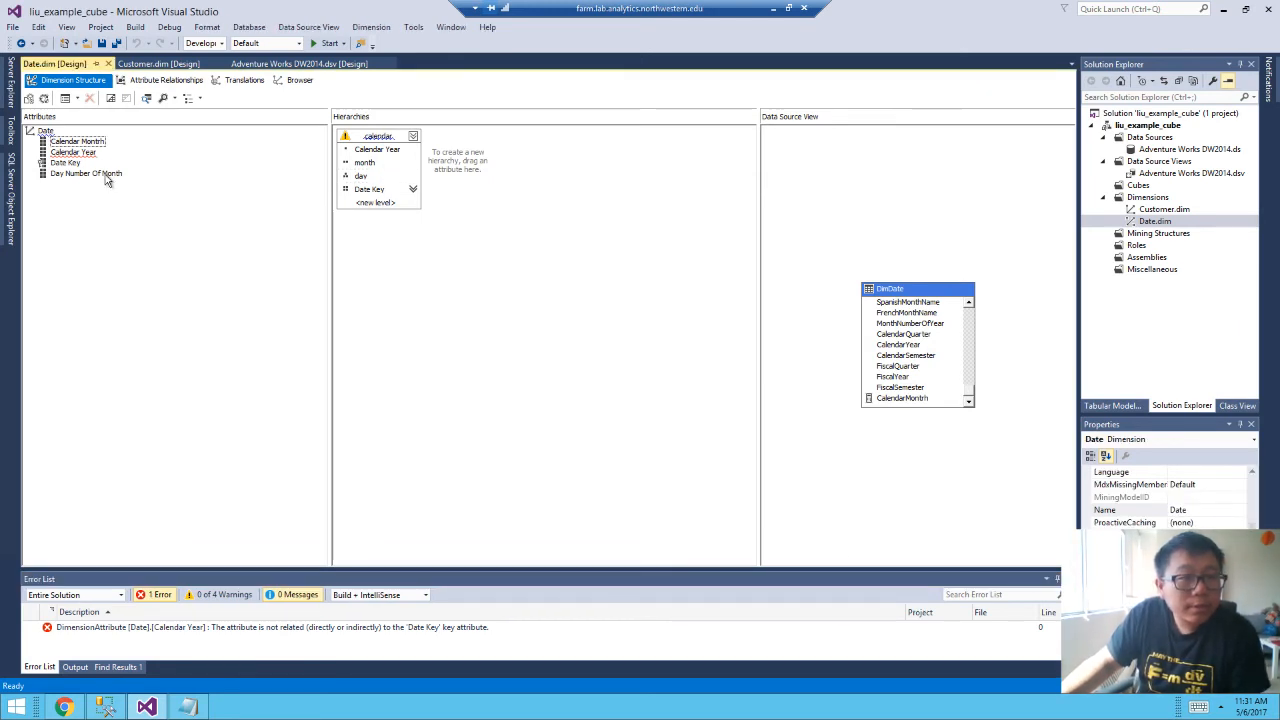
Chain the Date dimension's attribute relationships from Date Key to Day Number Of Month, to Calendar Montrh, to Calendar Year.
left_click(73, 153)
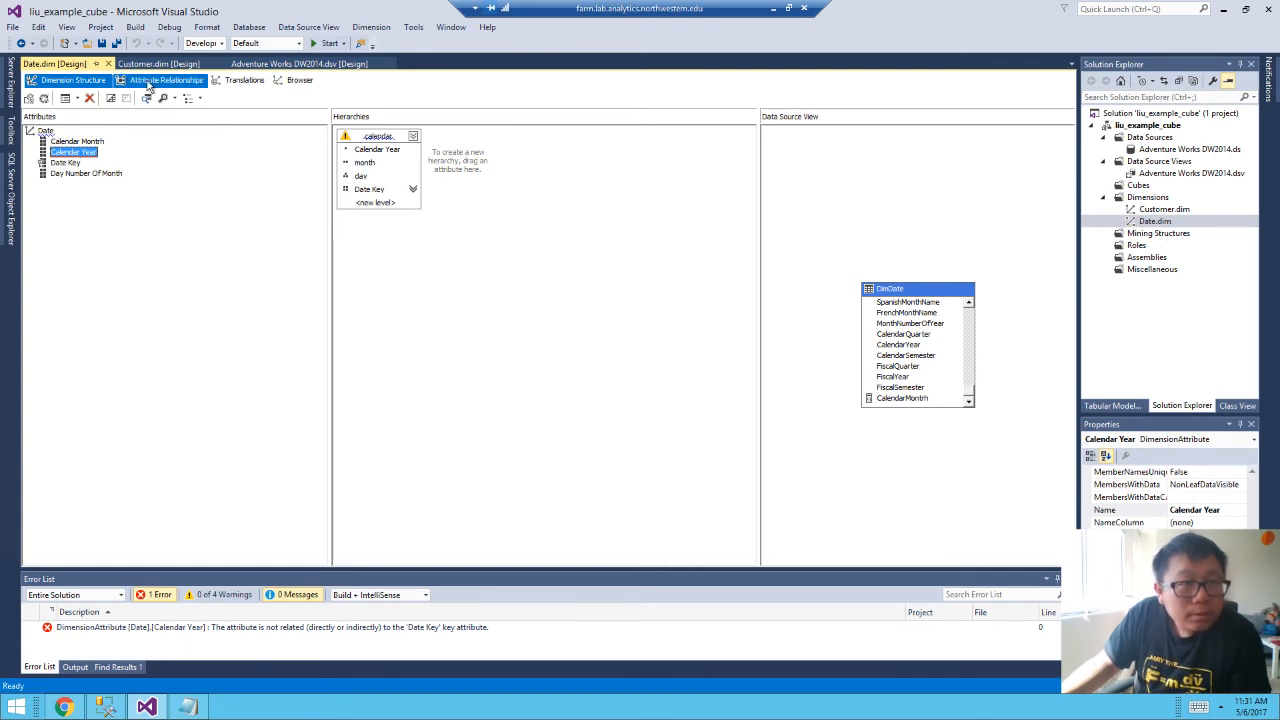
left_click(165, 80)
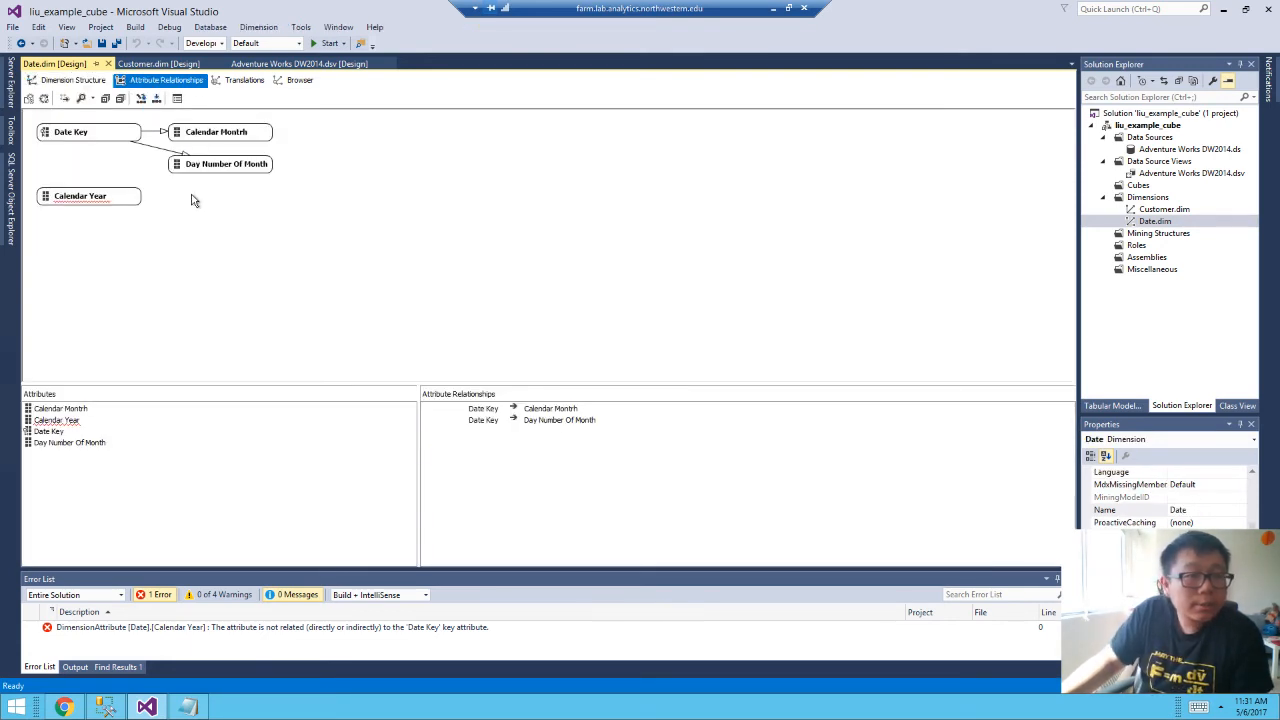
left_click(73, 80)
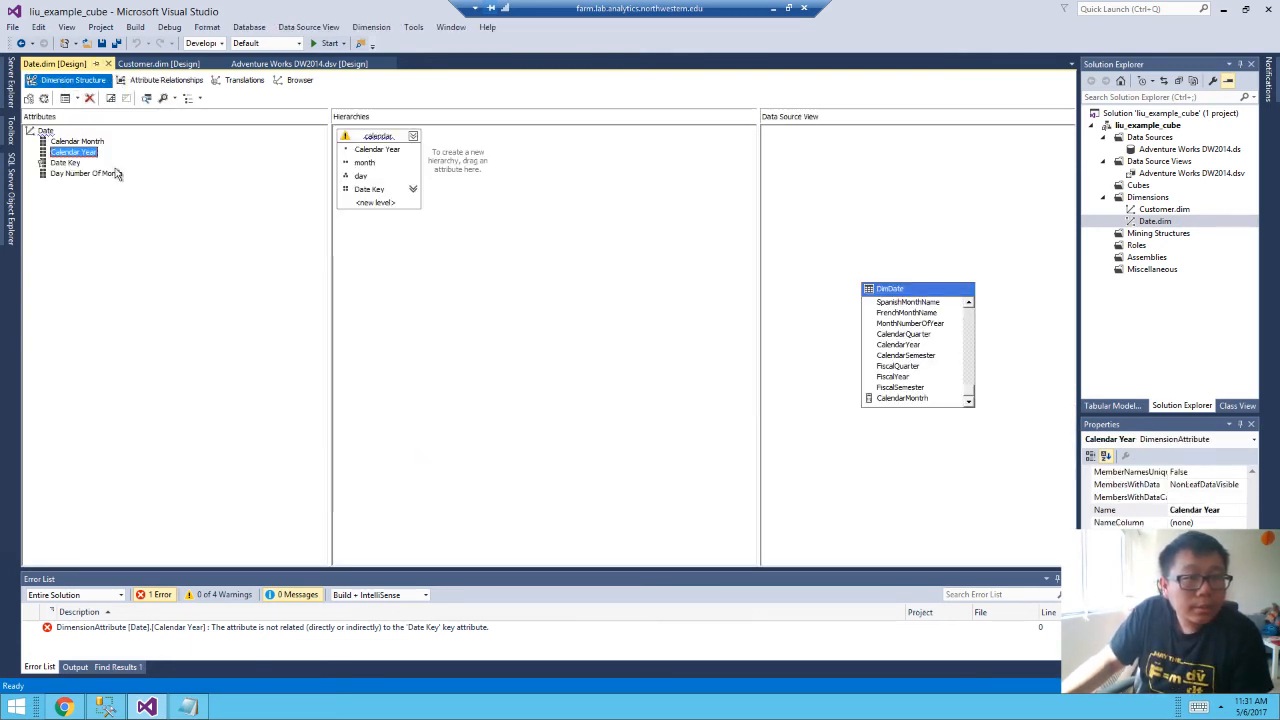
left_click(165, 80)
left_click(228, 140)
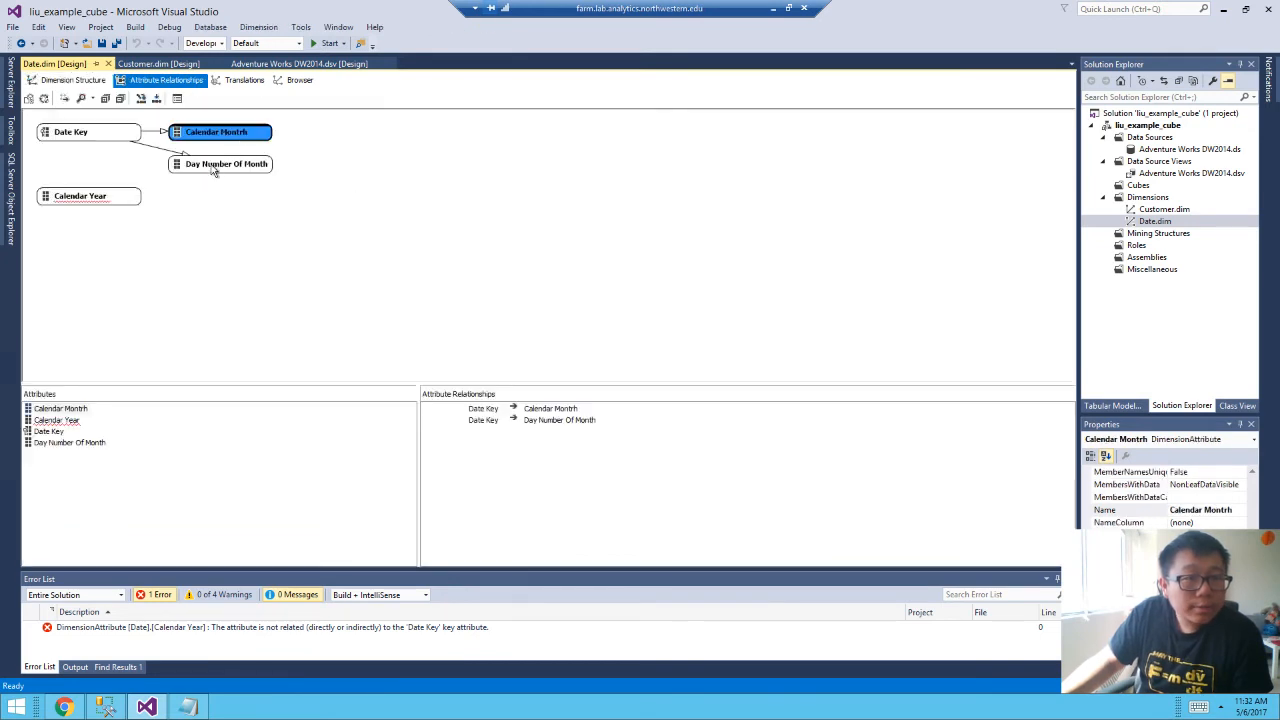
left_click_drag(212, 170, 216, 133)
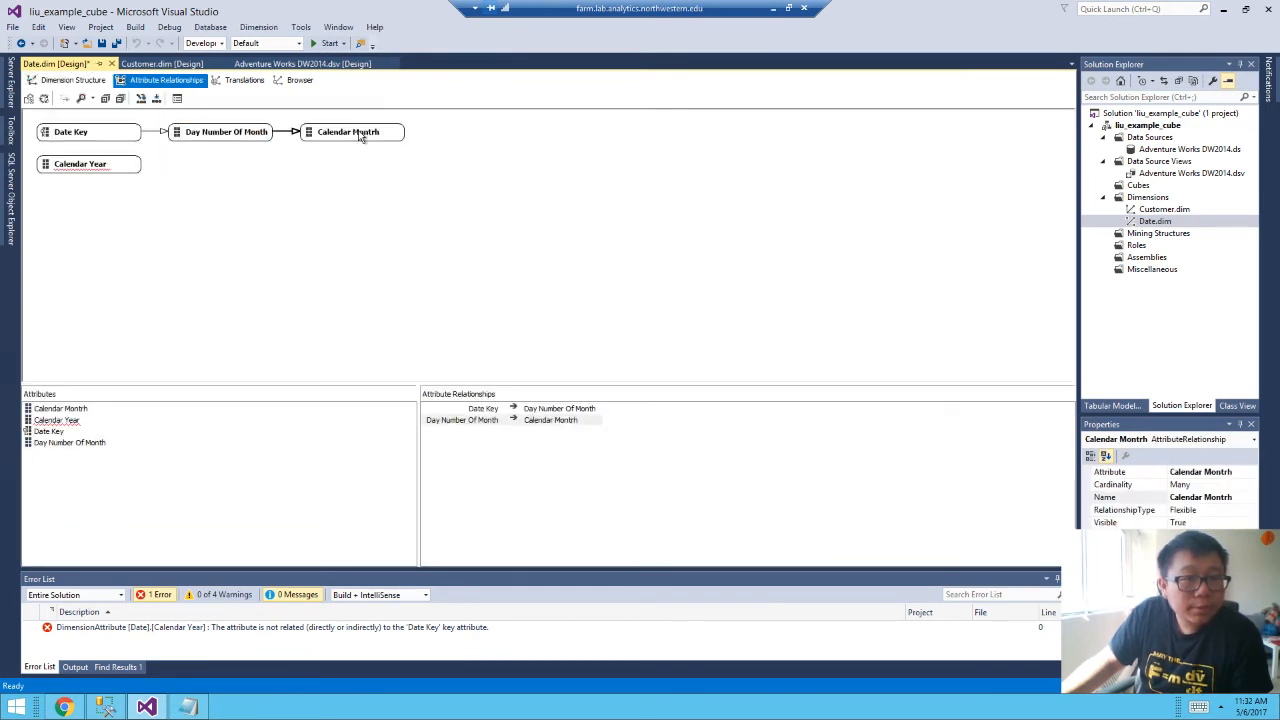
left_click_drag(361, 137, 113, 177)
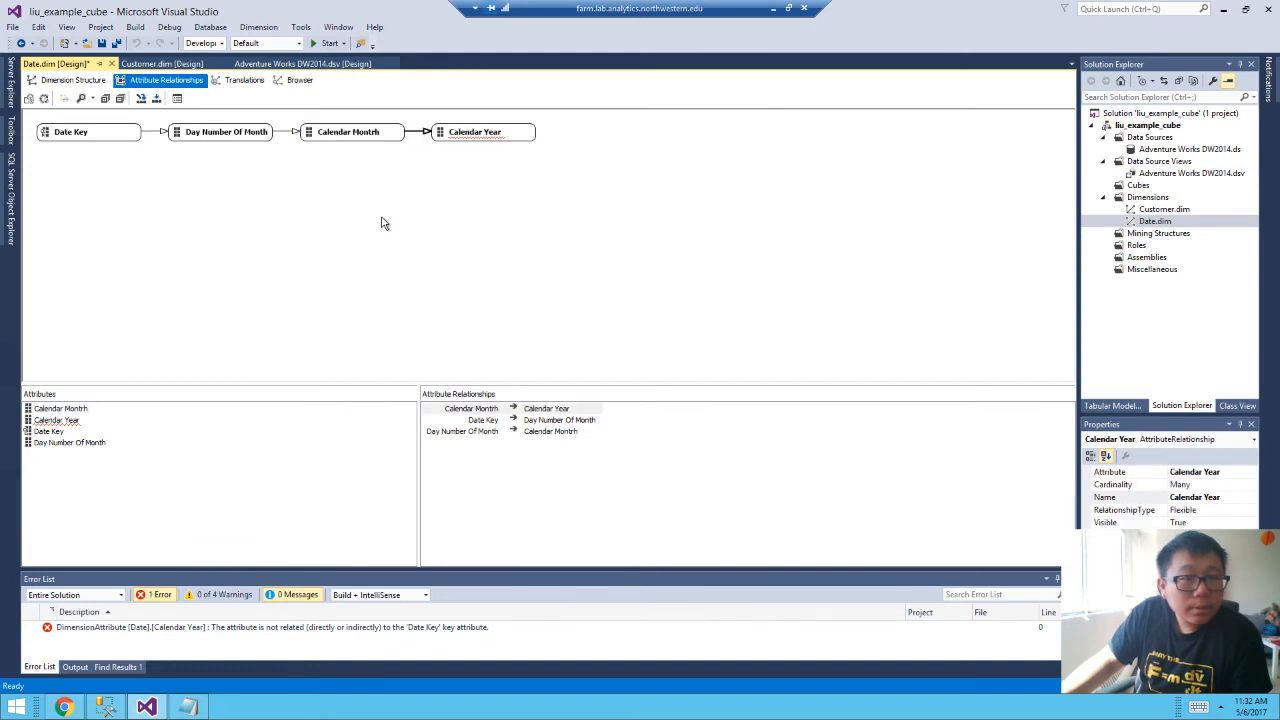
left_click(506, 163)
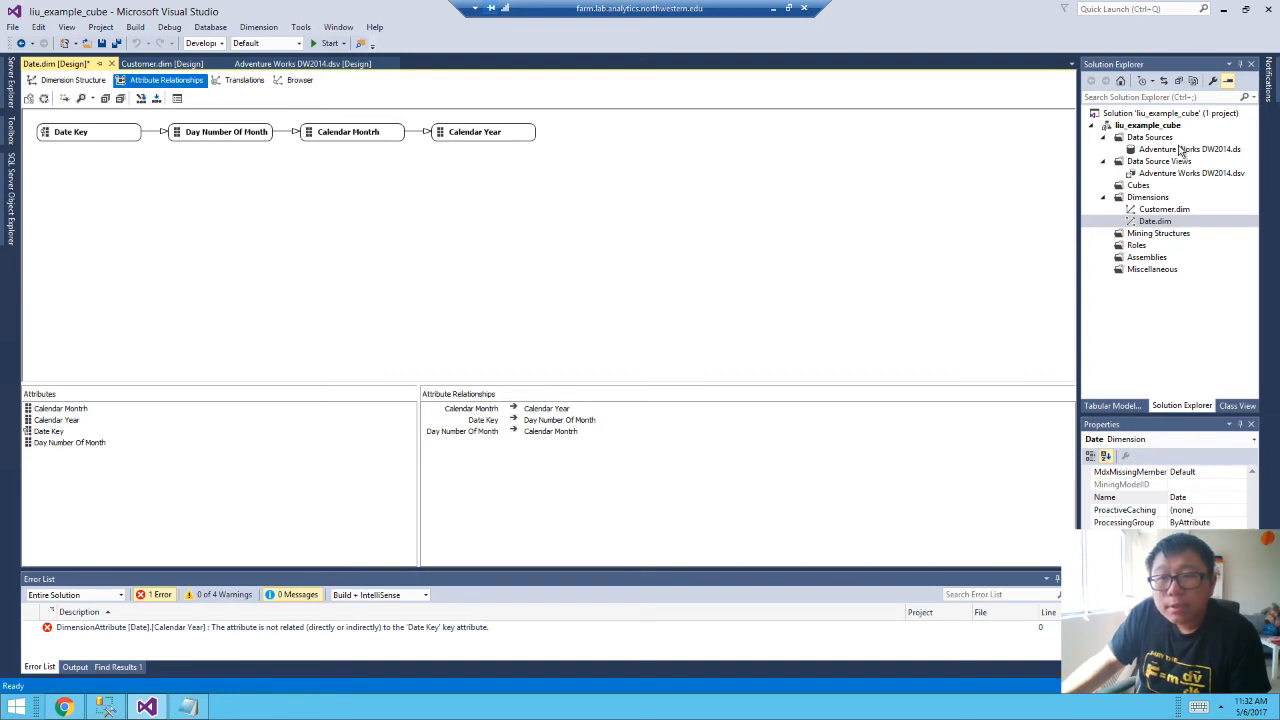
Rename DimDate's named calculation CalendarMontrh to CalendarMonth in the data source view and return to the Date dimension.
double_click(1165, 175)
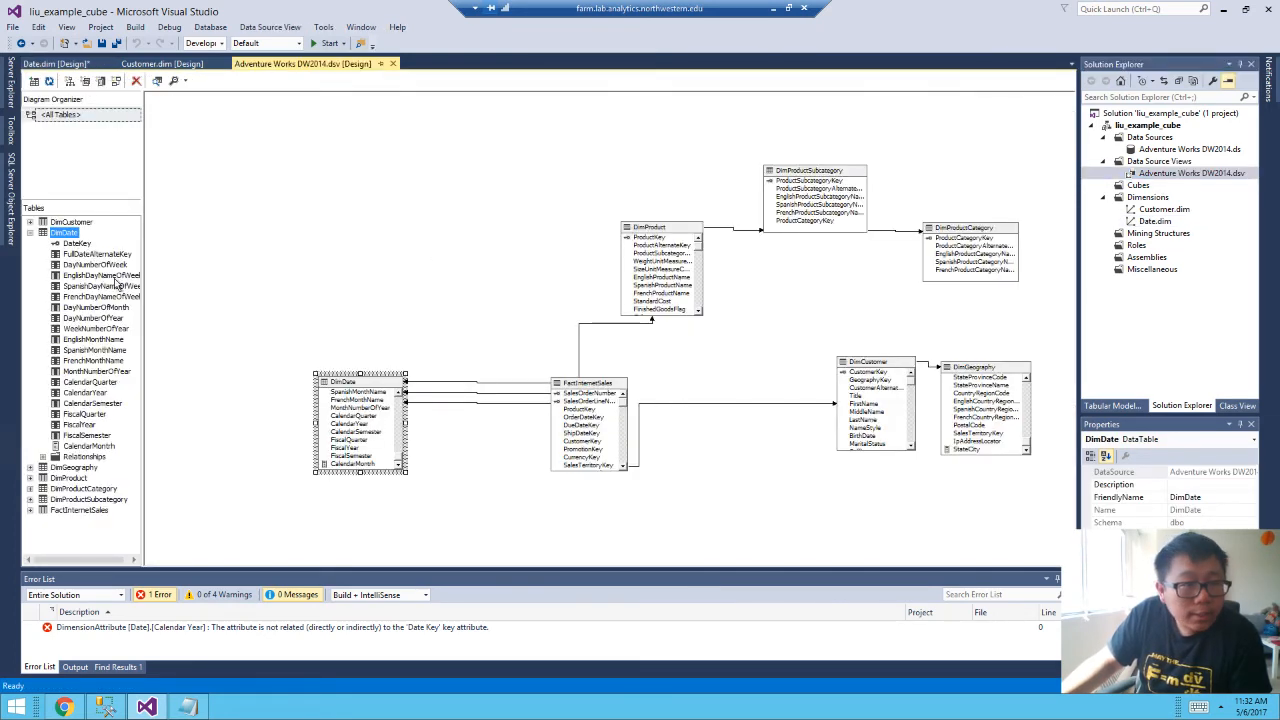
left_click(88, 446)
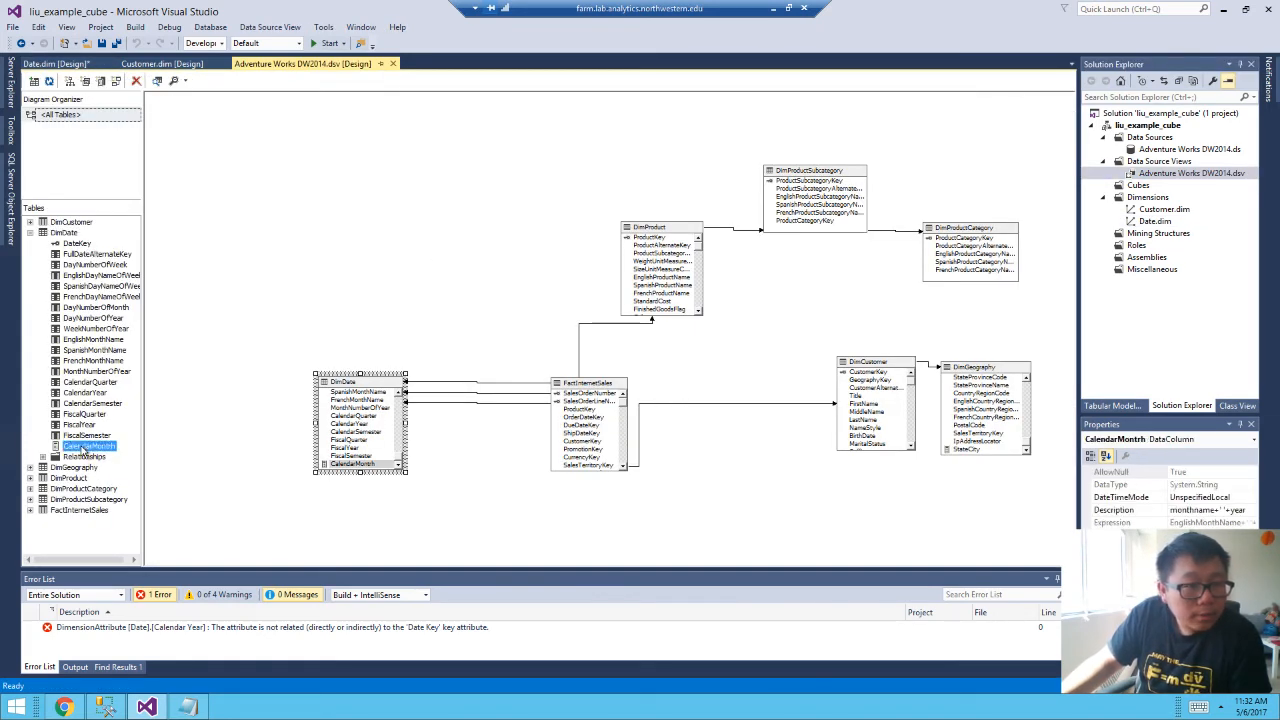
right_click(88, 450)
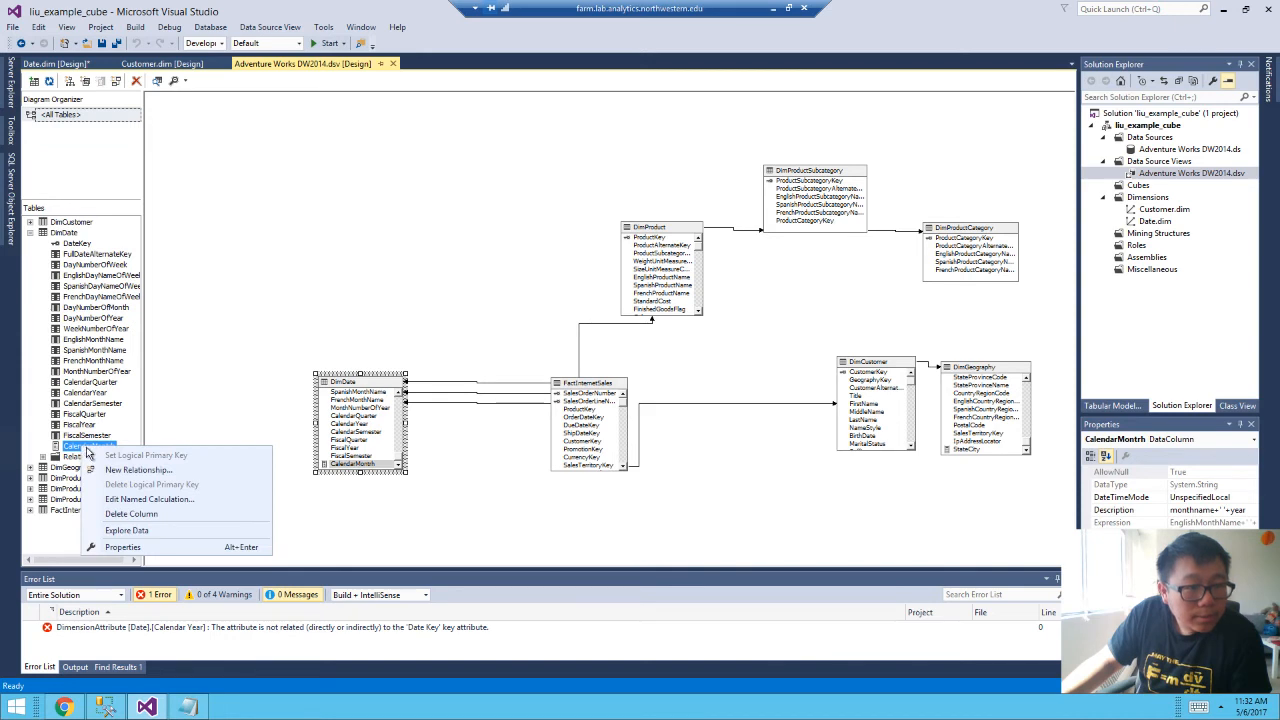
left_click(148, 503)
left_click(630, 252)
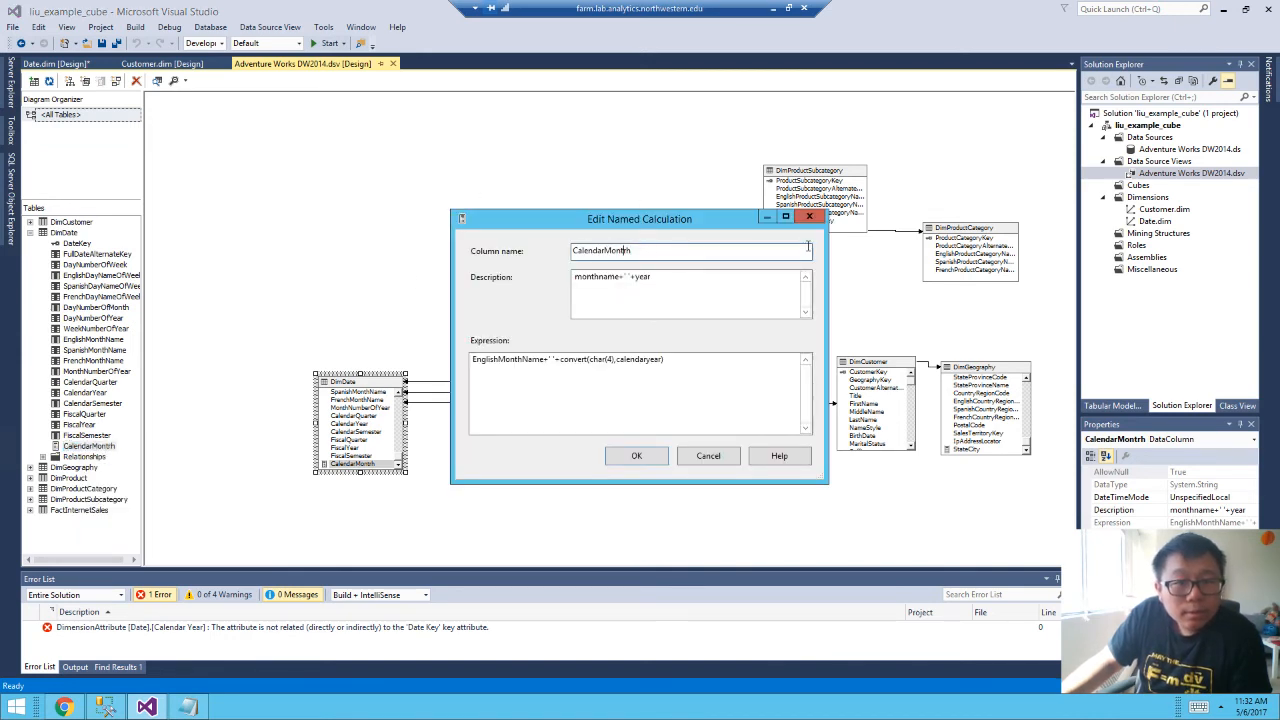
key("Delete")
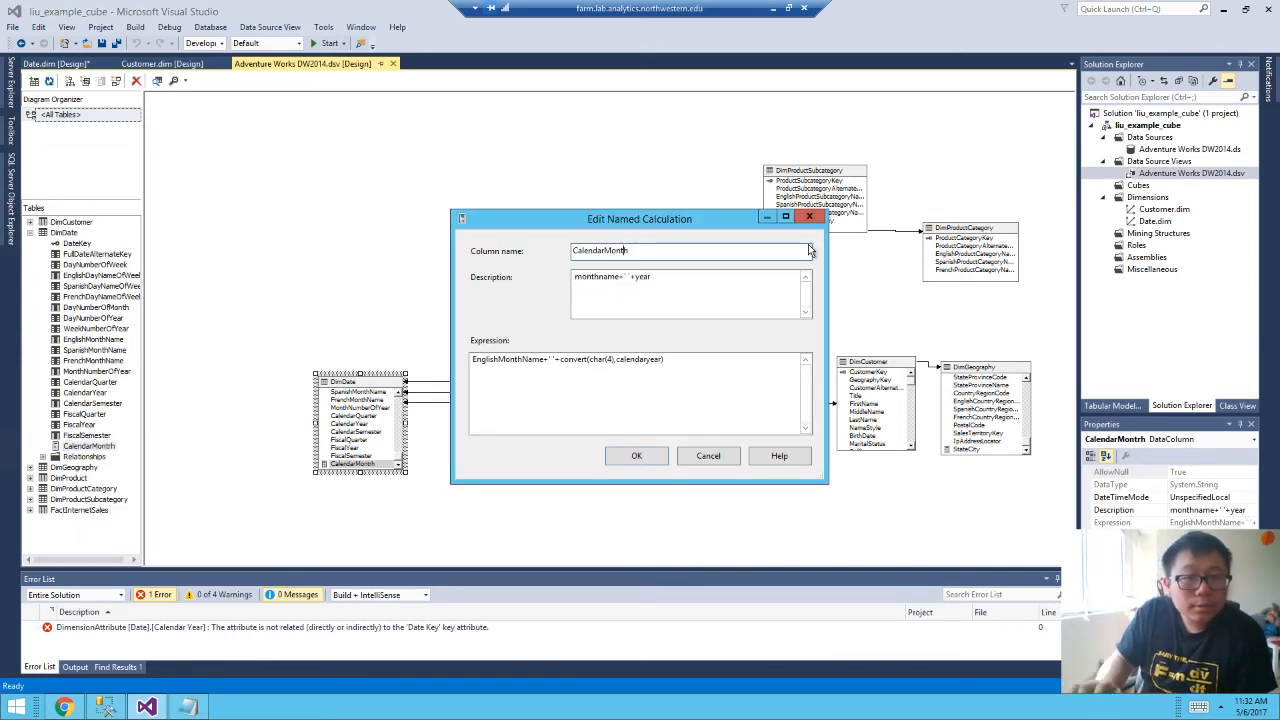
left_click(634, 458)
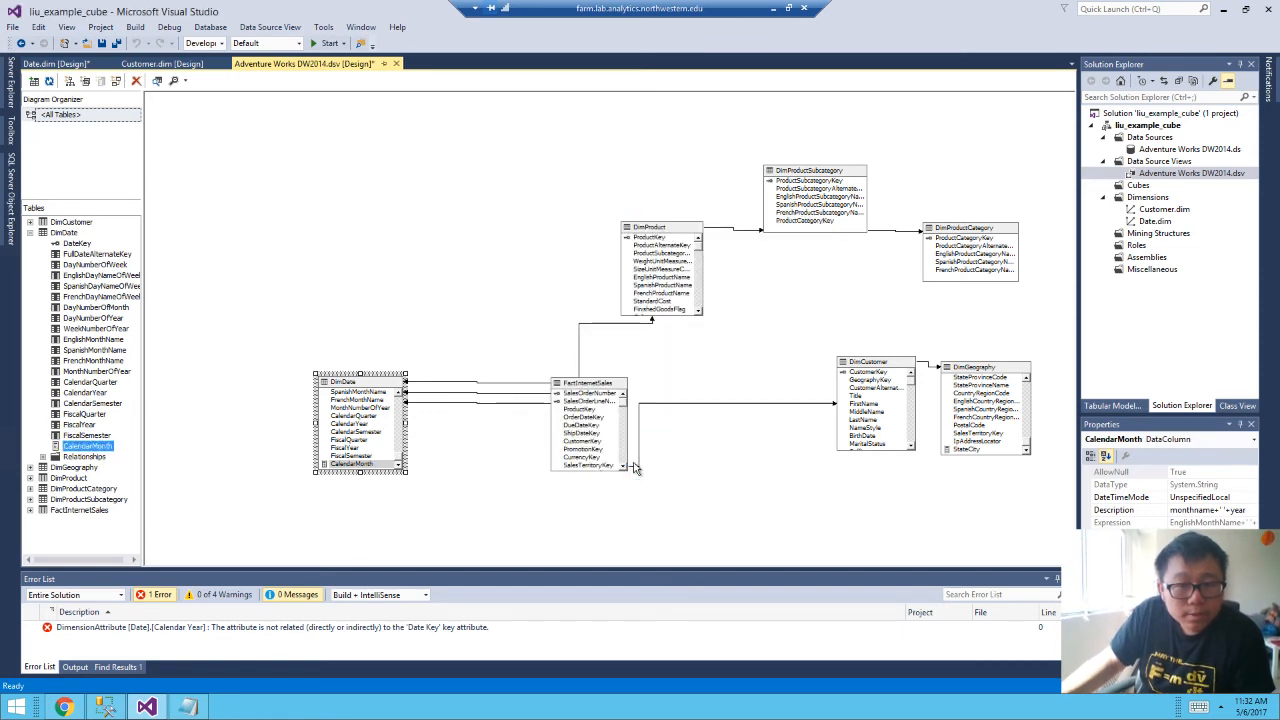
double_click(1152, 222)
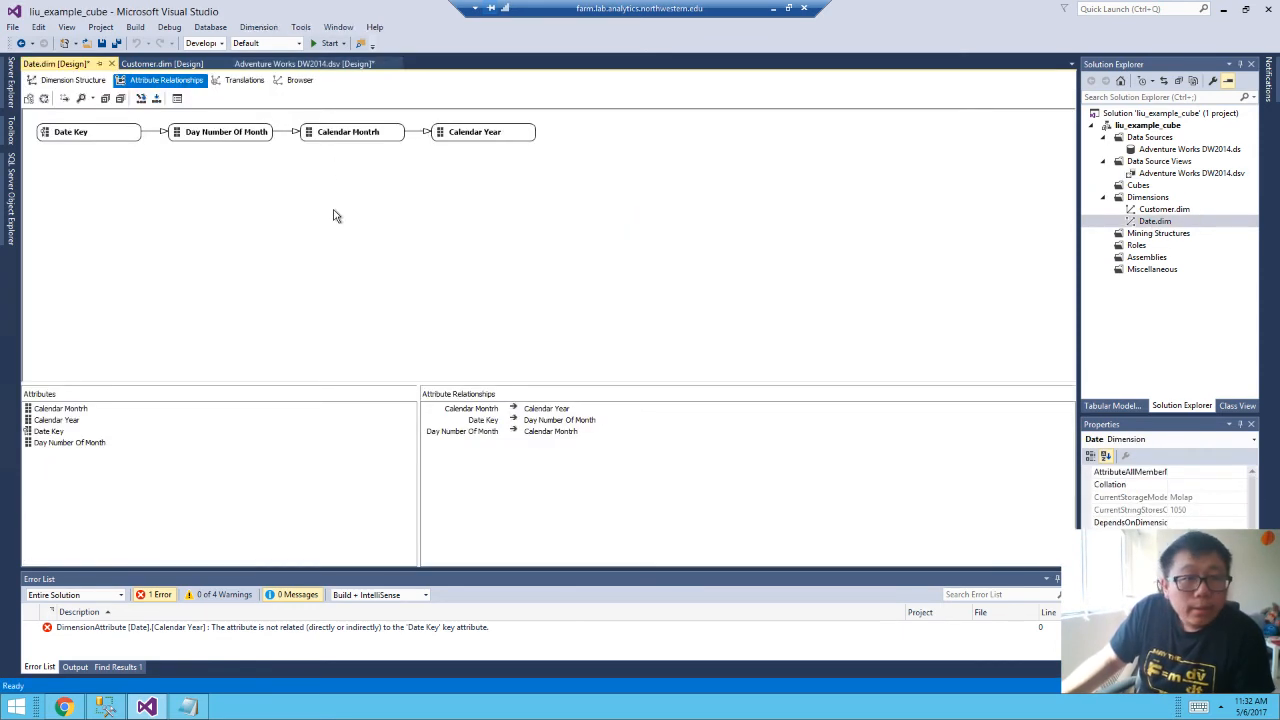
left_click(141, 99)
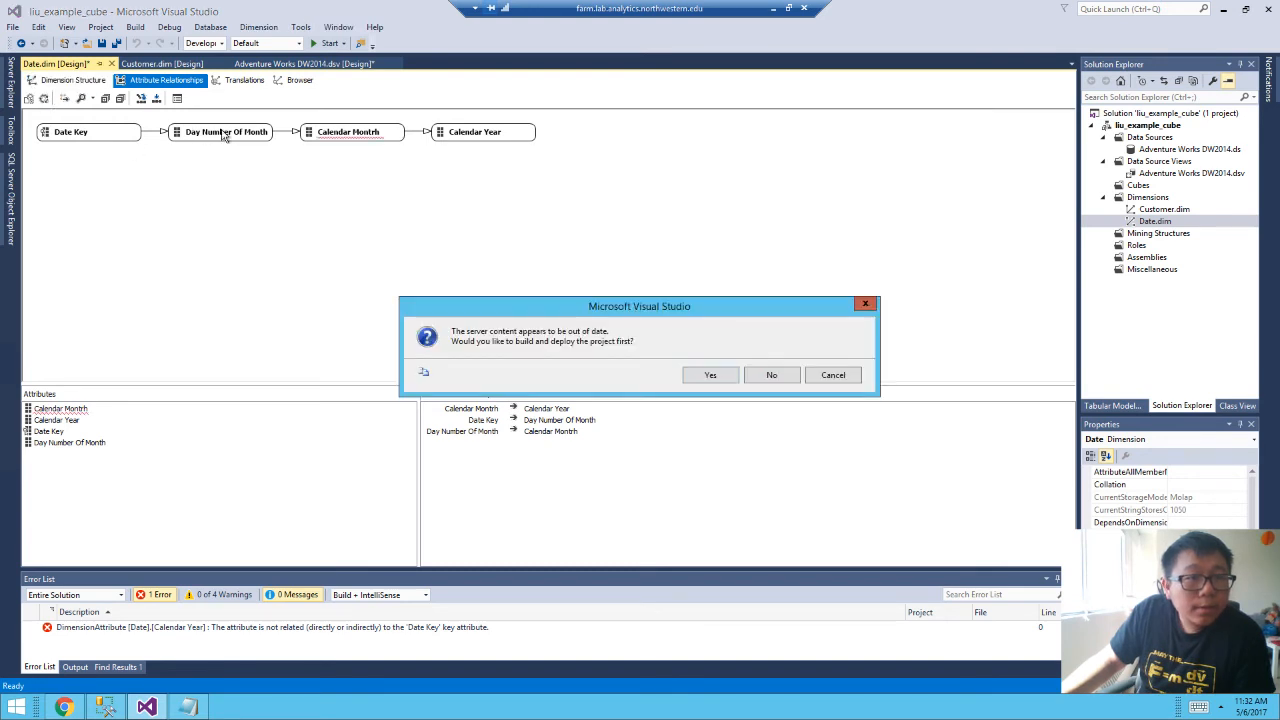
left_click(772, 374)
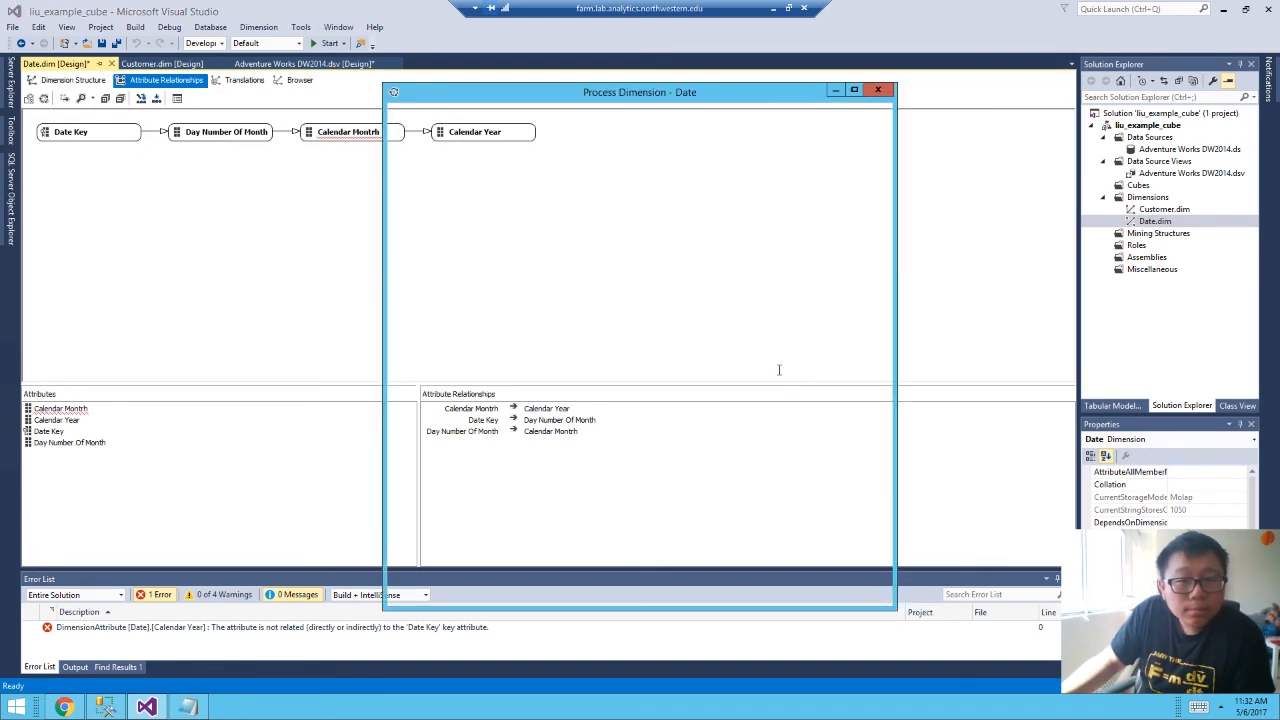
left_click(848, 584)
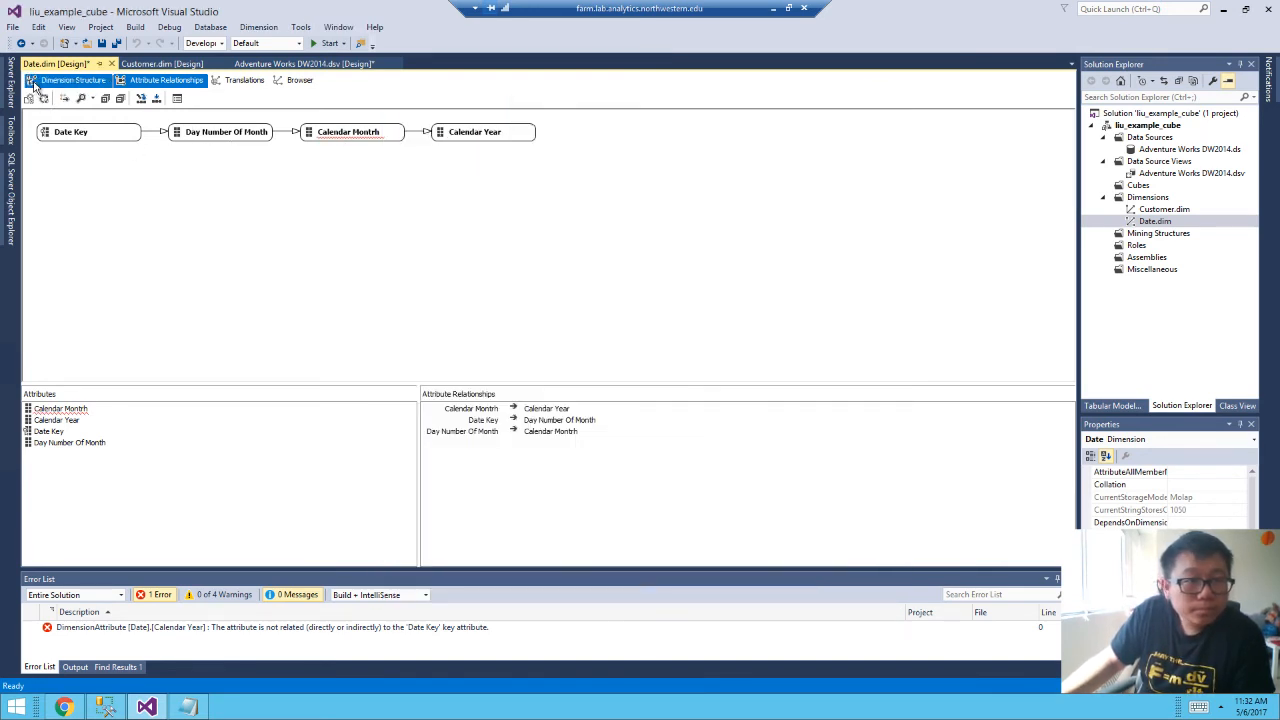
Delete the misspelled Calendar Montrh attribute from the Date dimension's structure.
left_click(72, 80)
left_click(74, 145)
right_click(75, 143)
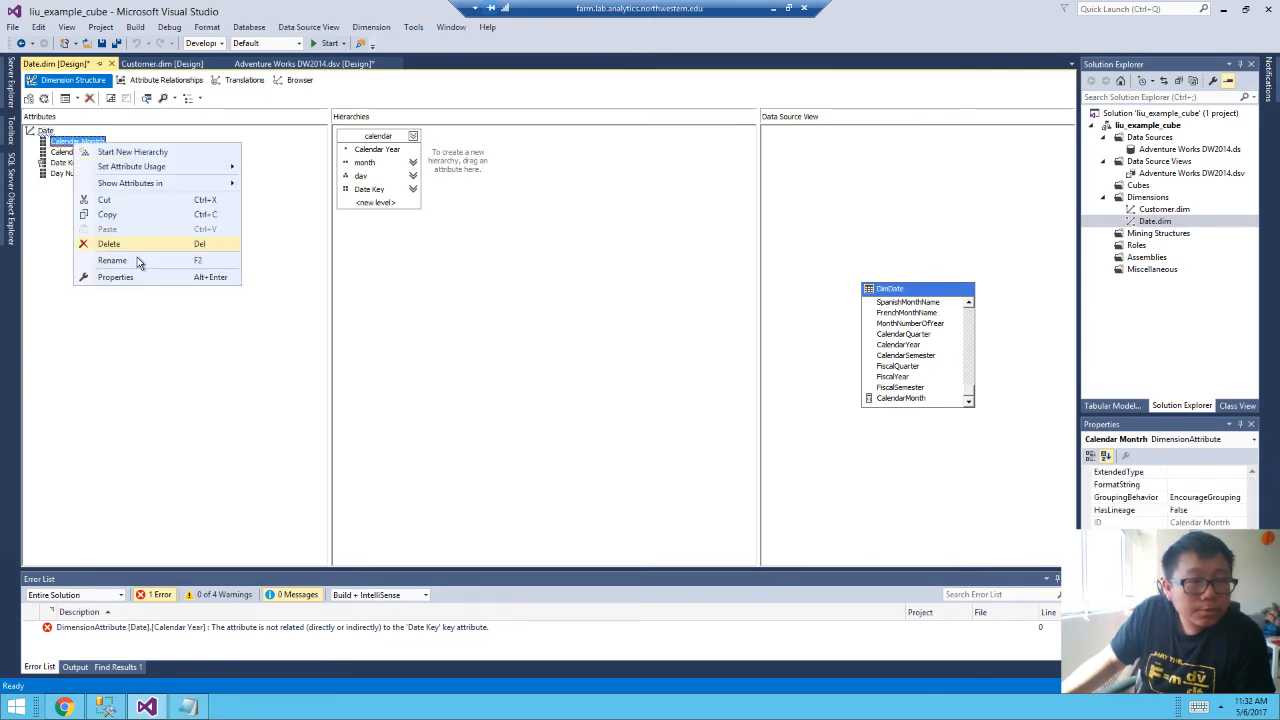
left_click(113, 244)
left_click(718, 458)
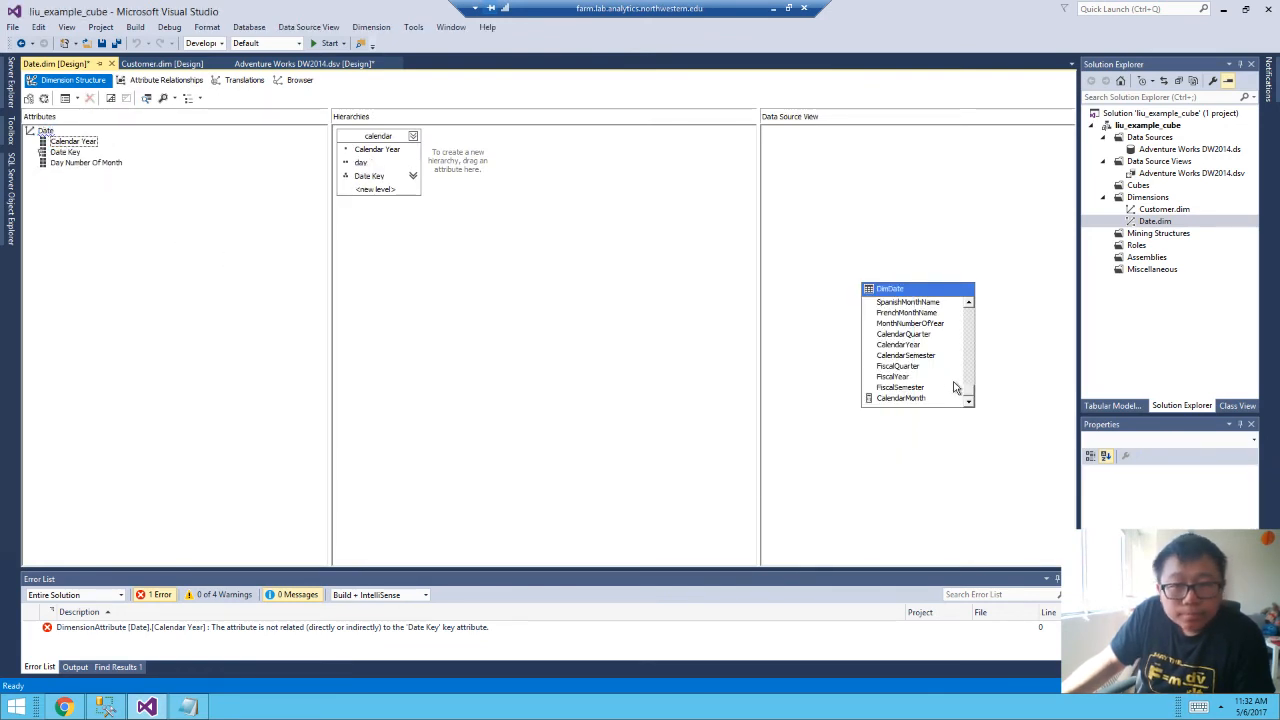
Add DimDate's CalendarMonth column as an attribute and insert it in the calendar hierarchy between Calendar Year and day.
left_click_drag(902, 399, 143, 242)
left_click_drag(92, 143, 372, 158)
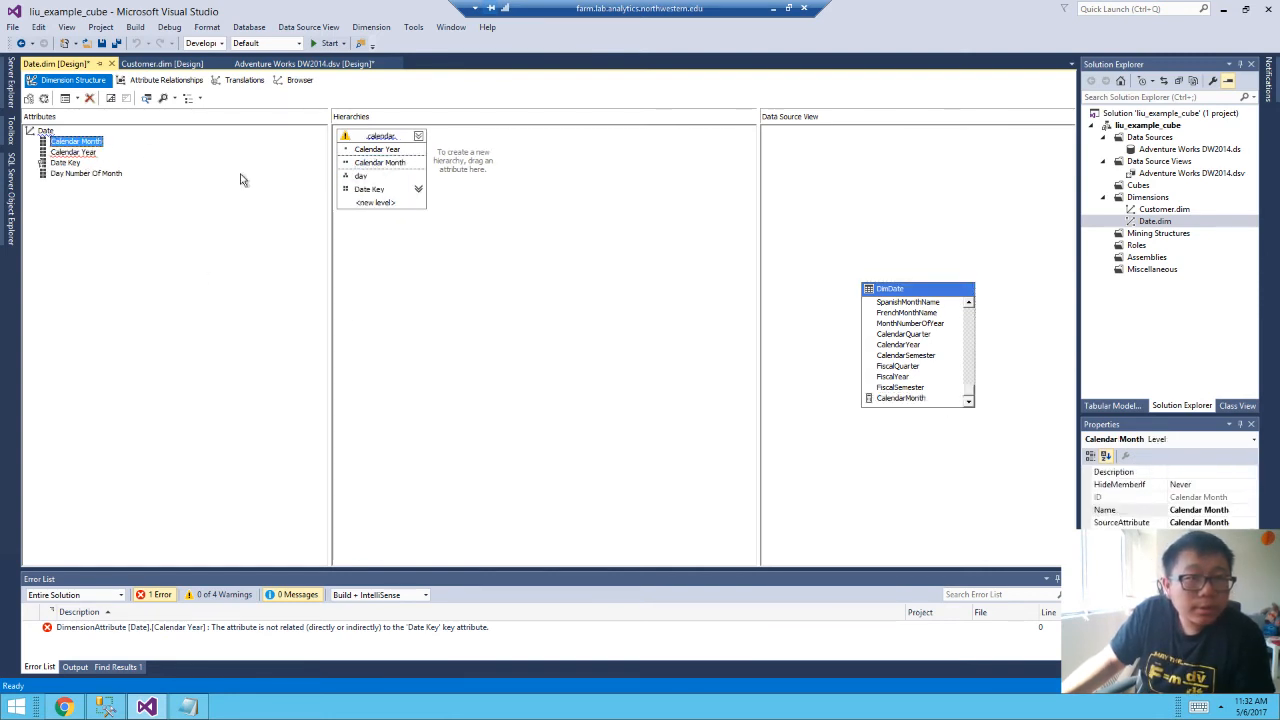
left_click(157, 82)
left_click(70, 82)
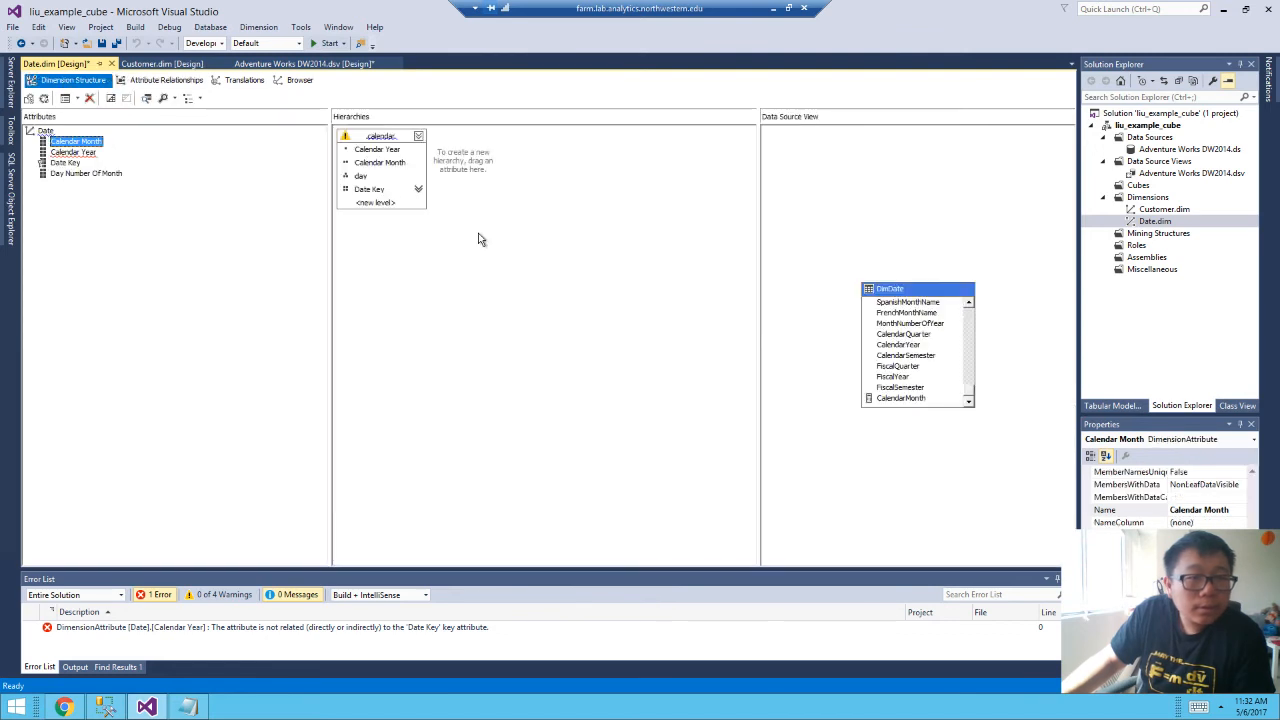
Rename the calendar hierarchy's Calendar Month level to month and its Calendar Year level to year.
left_click(372, 162)
right_click(372, 162)
left_click(417, 234)
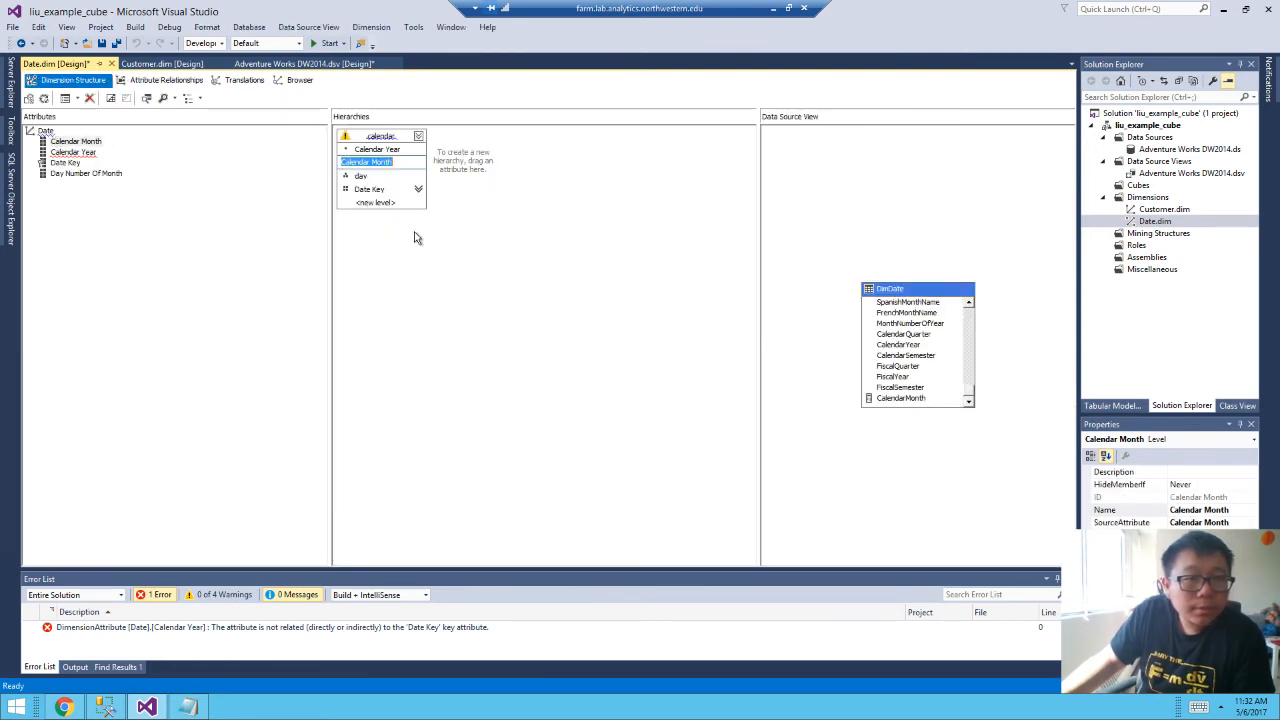
type("month")
key("Return")
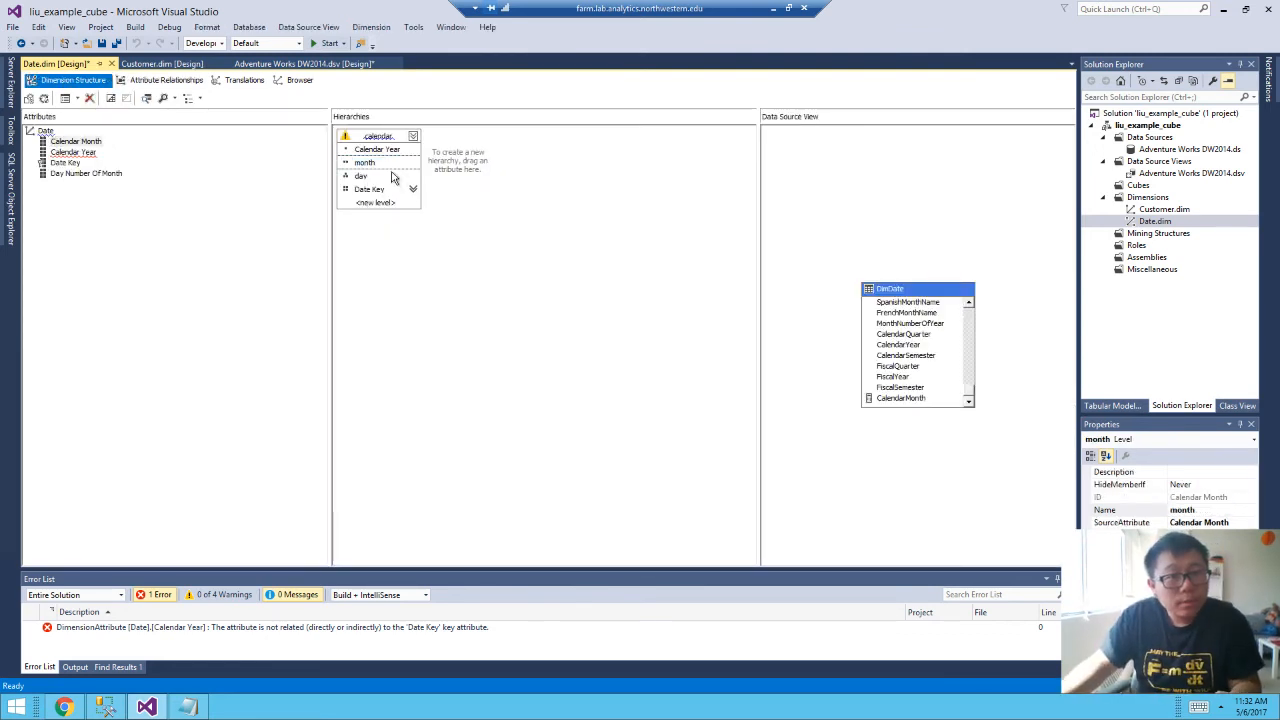
left_click(385, 150)
right_click(376, 147)
left_click(410, 215)
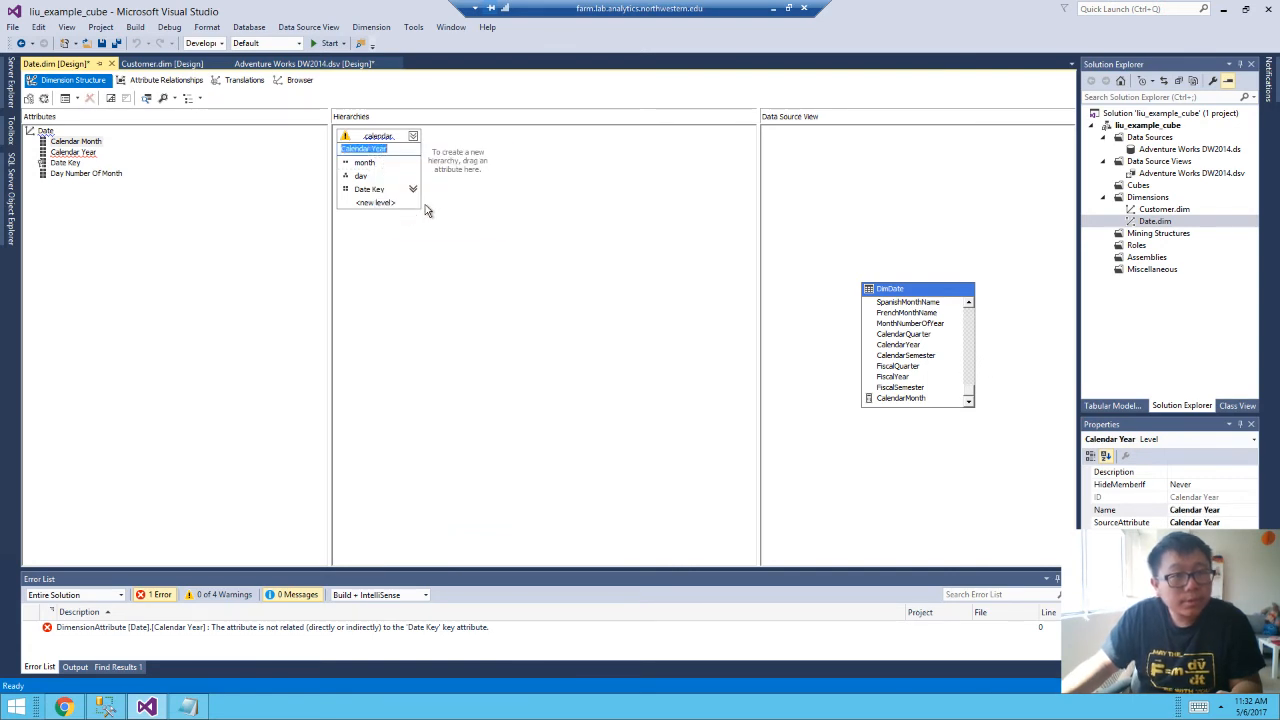
type("year")
key("Return")
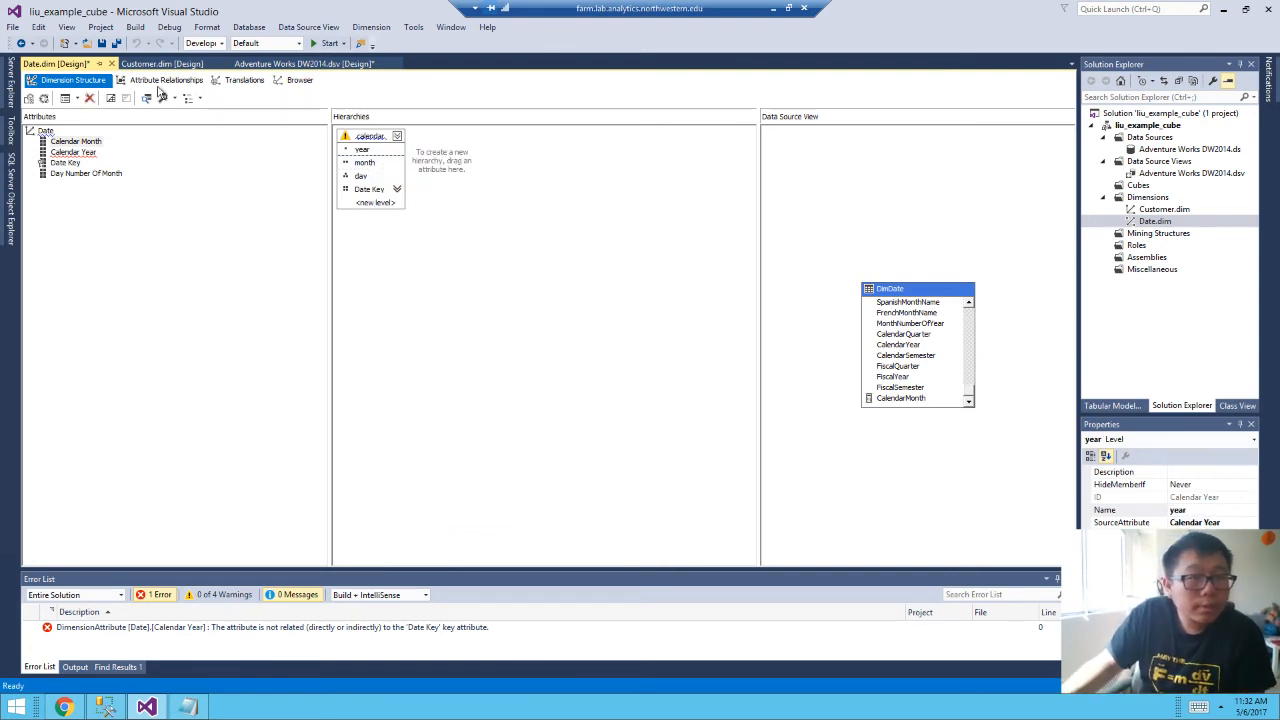
Relate Day Number Of Month to Calendar Month and Calendar Month to Calendar Year in the Date dimension's attribute relationships.
left_click(160, 80)
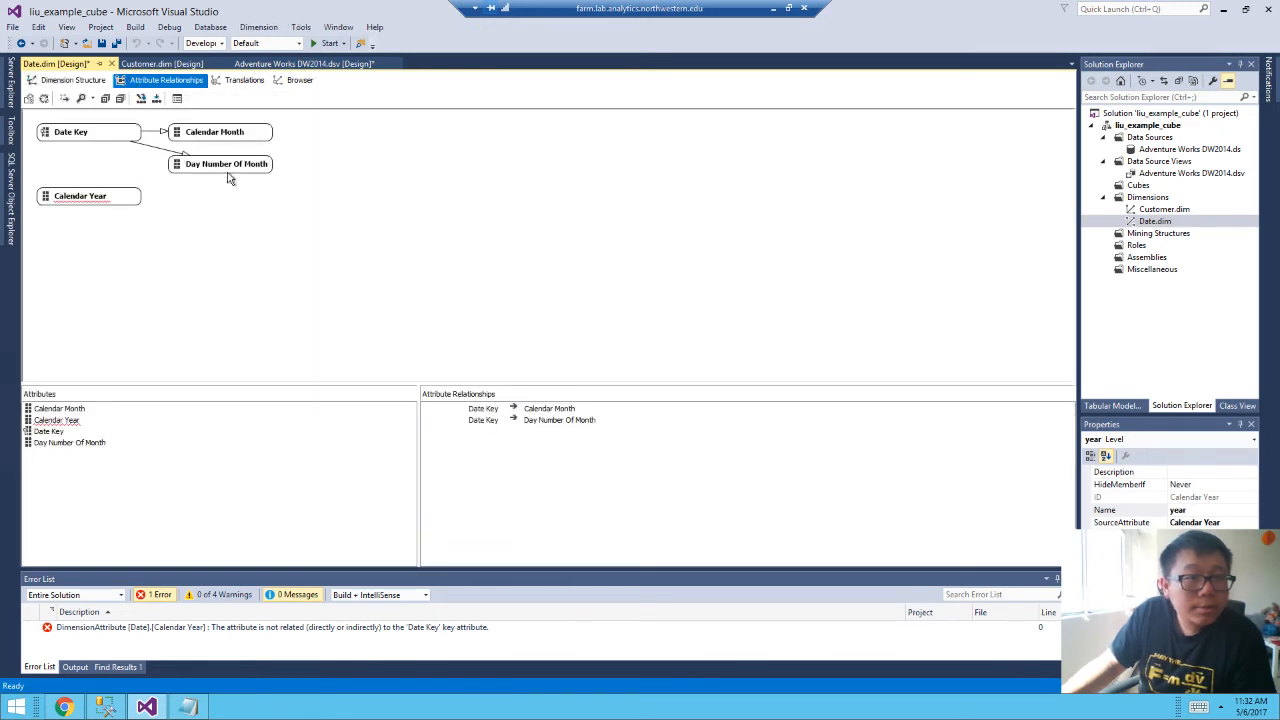
left_click_drag(224, 168, 231, 138)
left_click_drag(335, 134, 105, 168)
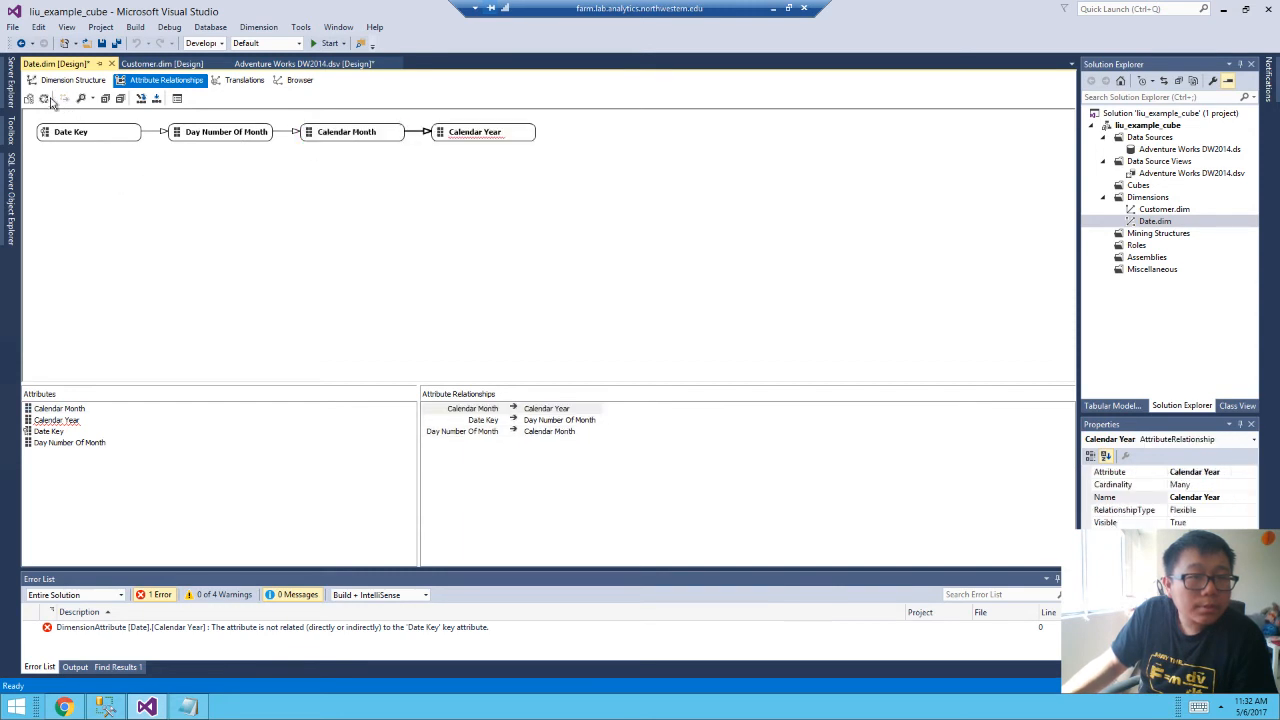
Build and deploy the project, and try to process the Date dimension.
left_click(45, 99)
left_click(710, 375)
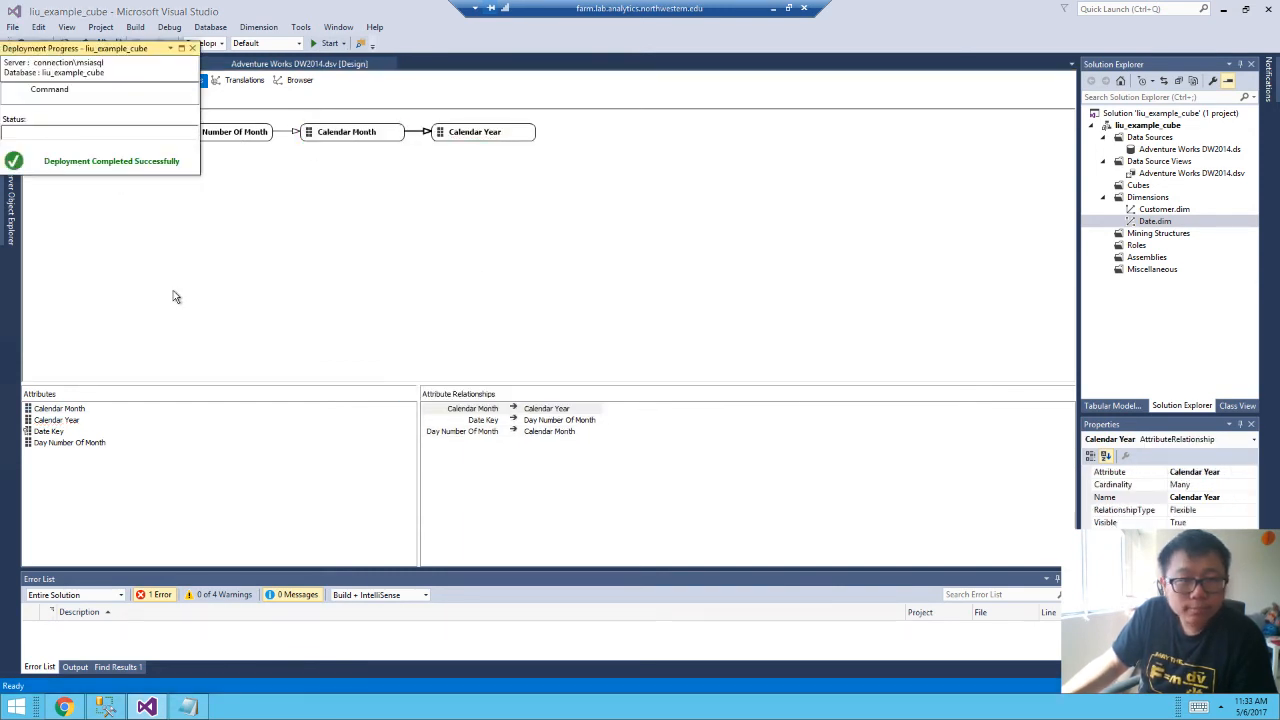
left_click(776, 586)
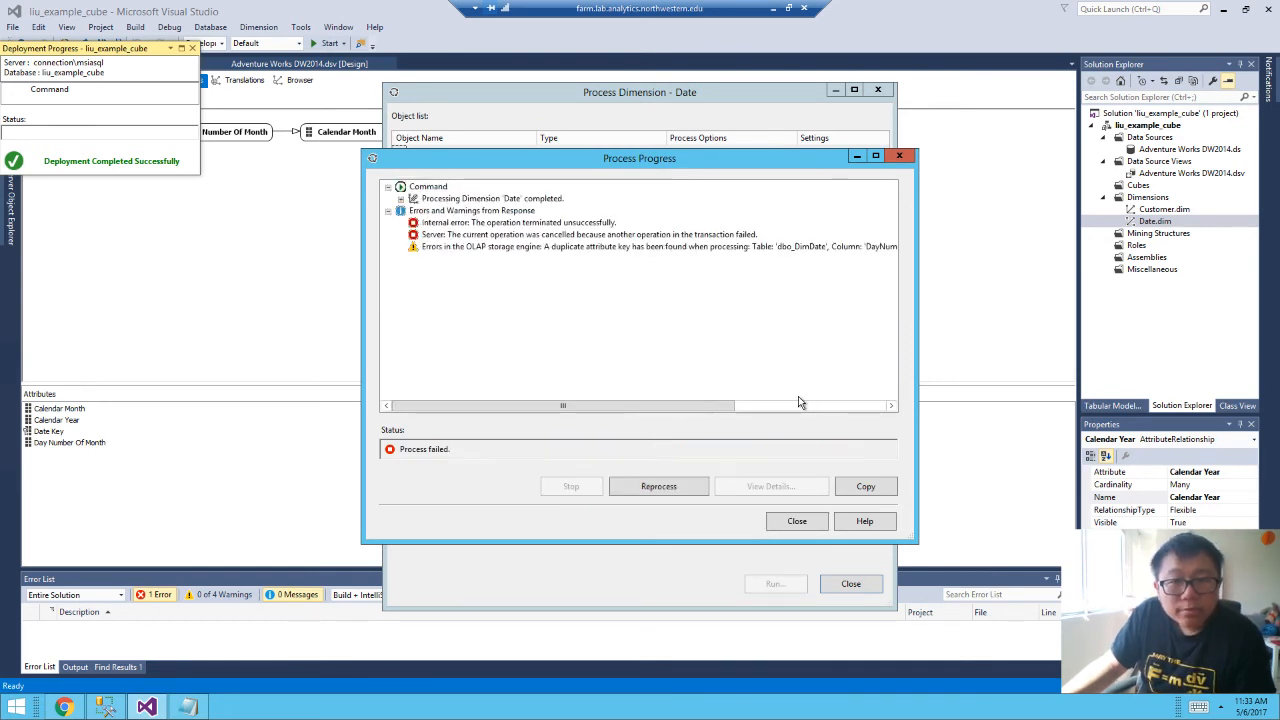
Read the full duplicate attribute key error from processing the Date dimension and close the processing and deployment windows.
left_click_drag(708, 406, 860, 406)
left_click(648, 236)
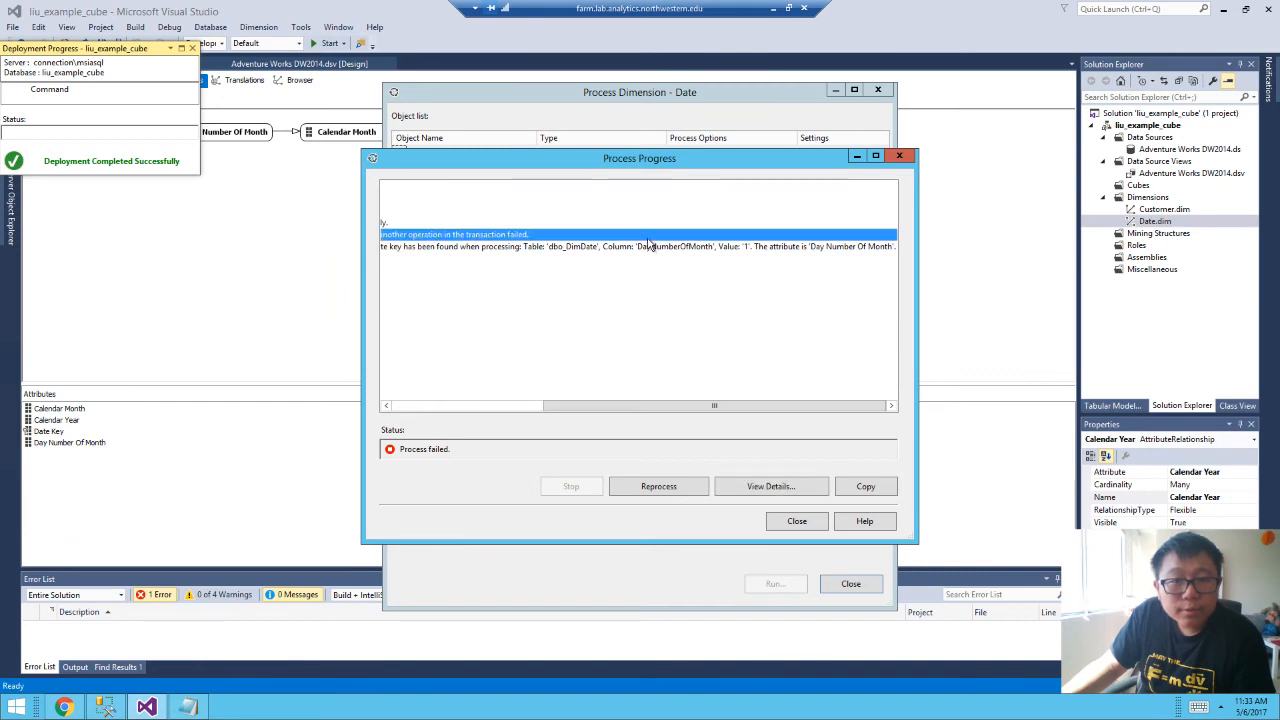
left_click(653, 247)
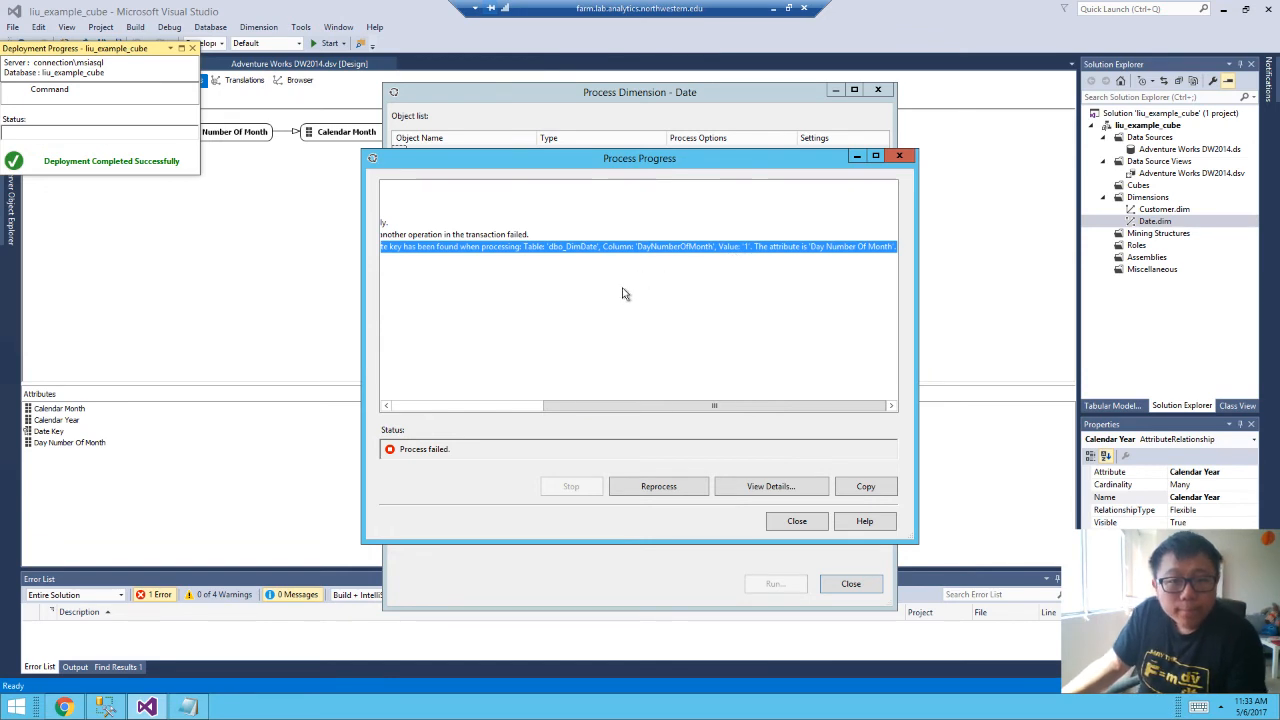
left_click(797, 521)
left_click(851, 583)
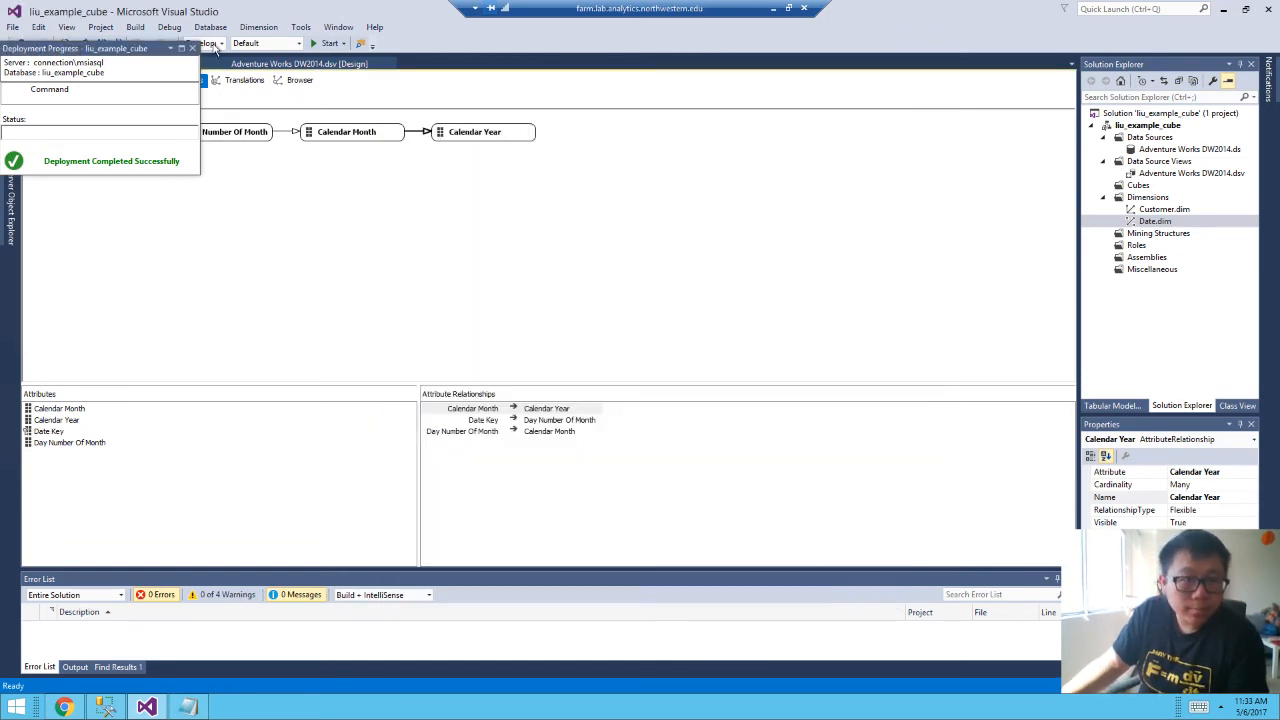
left_click(193, 49)
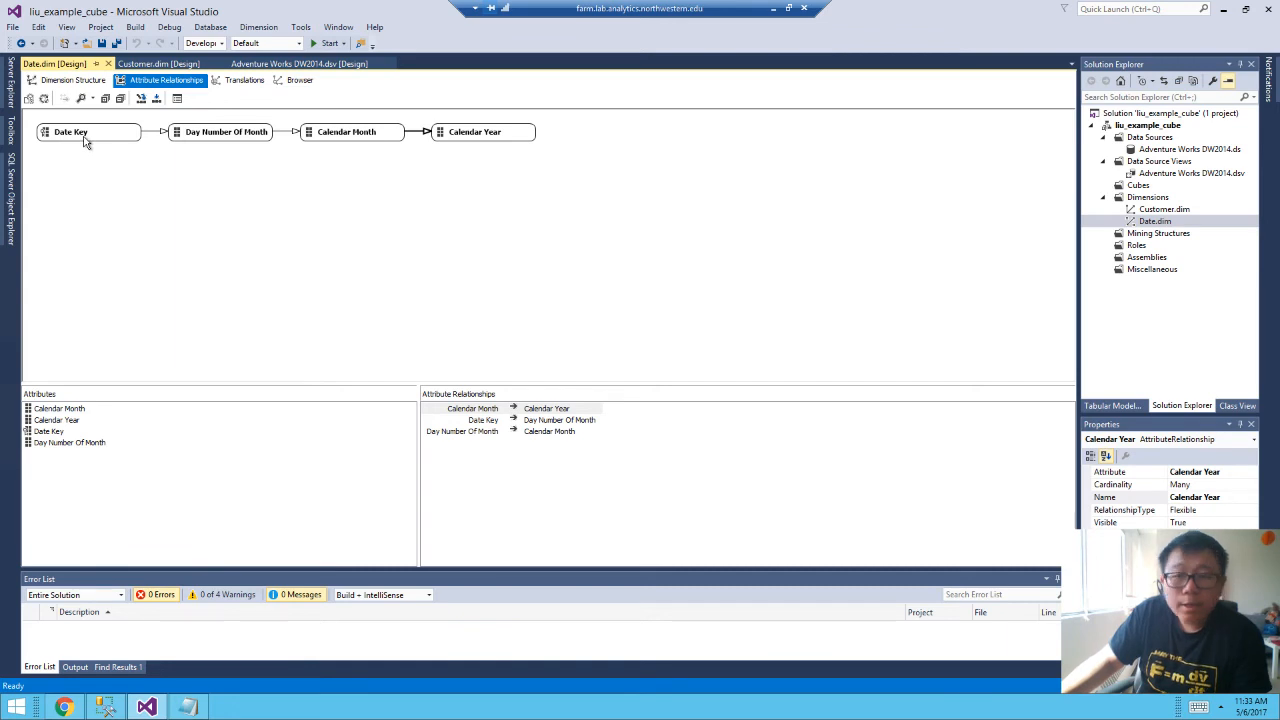
left_click(9, 80)
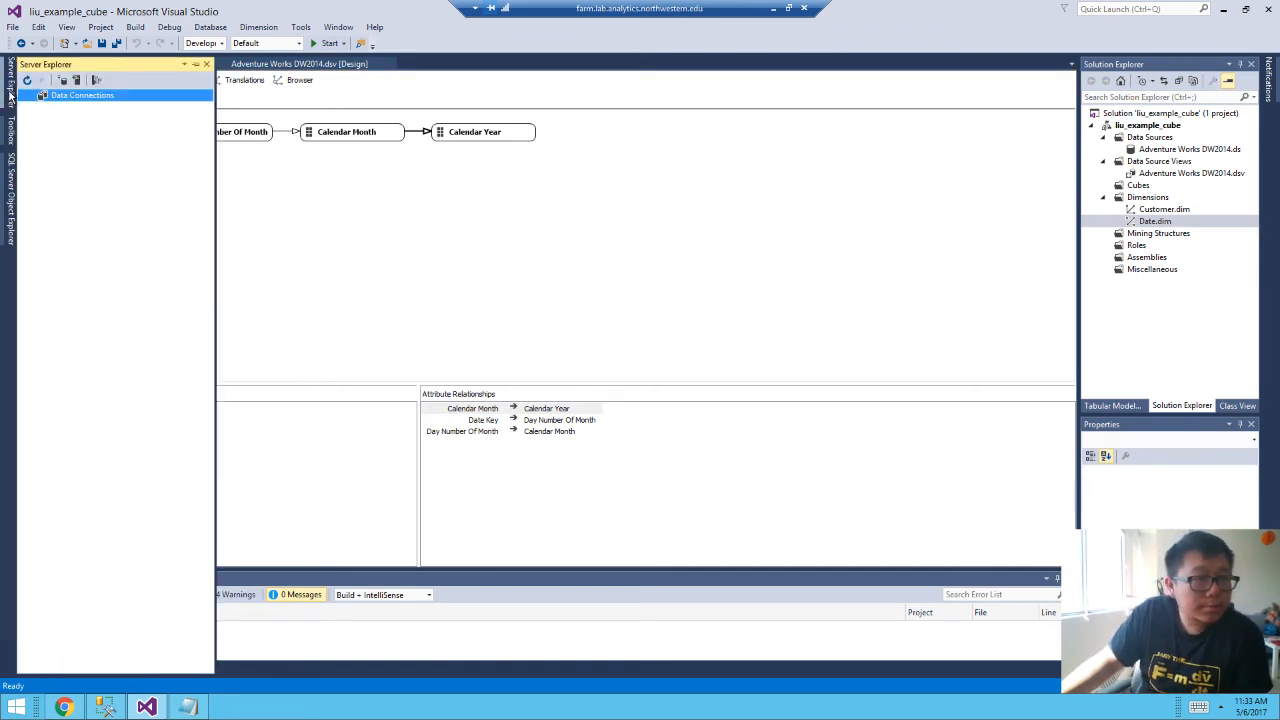
left_click(12, 95)
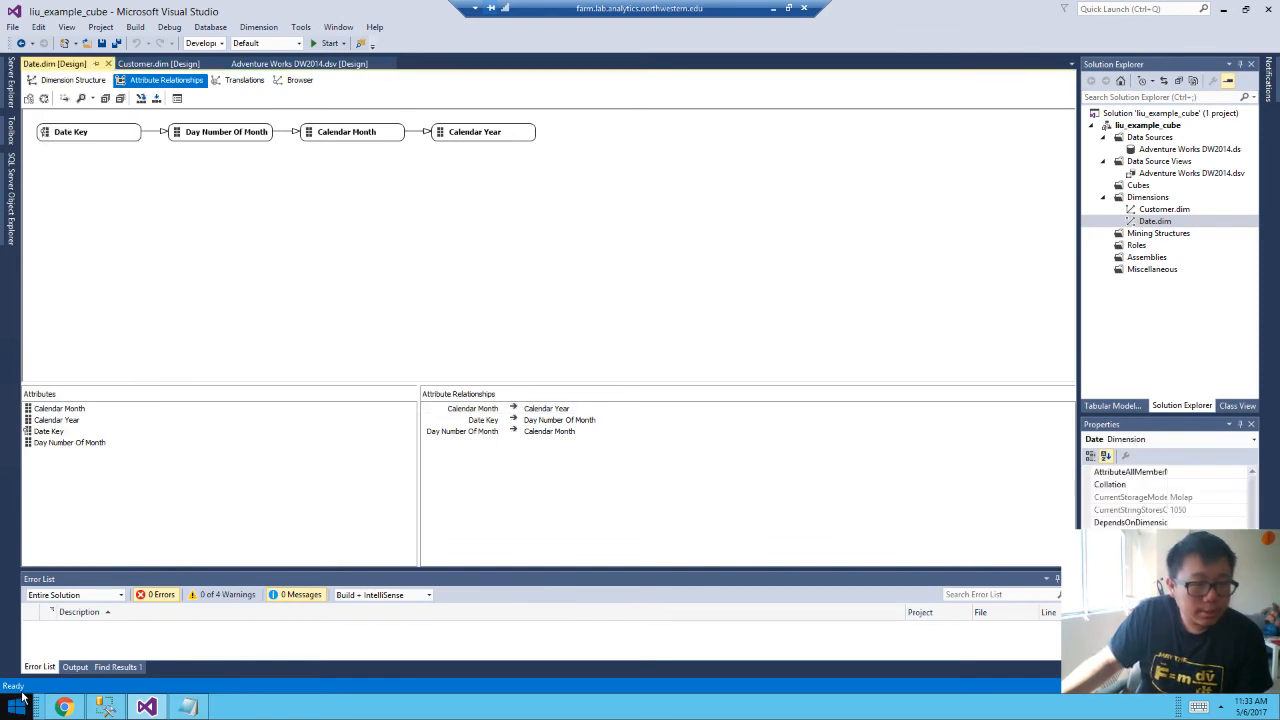
Switch to SQL Server Management Studio and connect to the Database Engine on CONNECTION\MSIASQL with Windows Authentication.
left_click(105, 707)
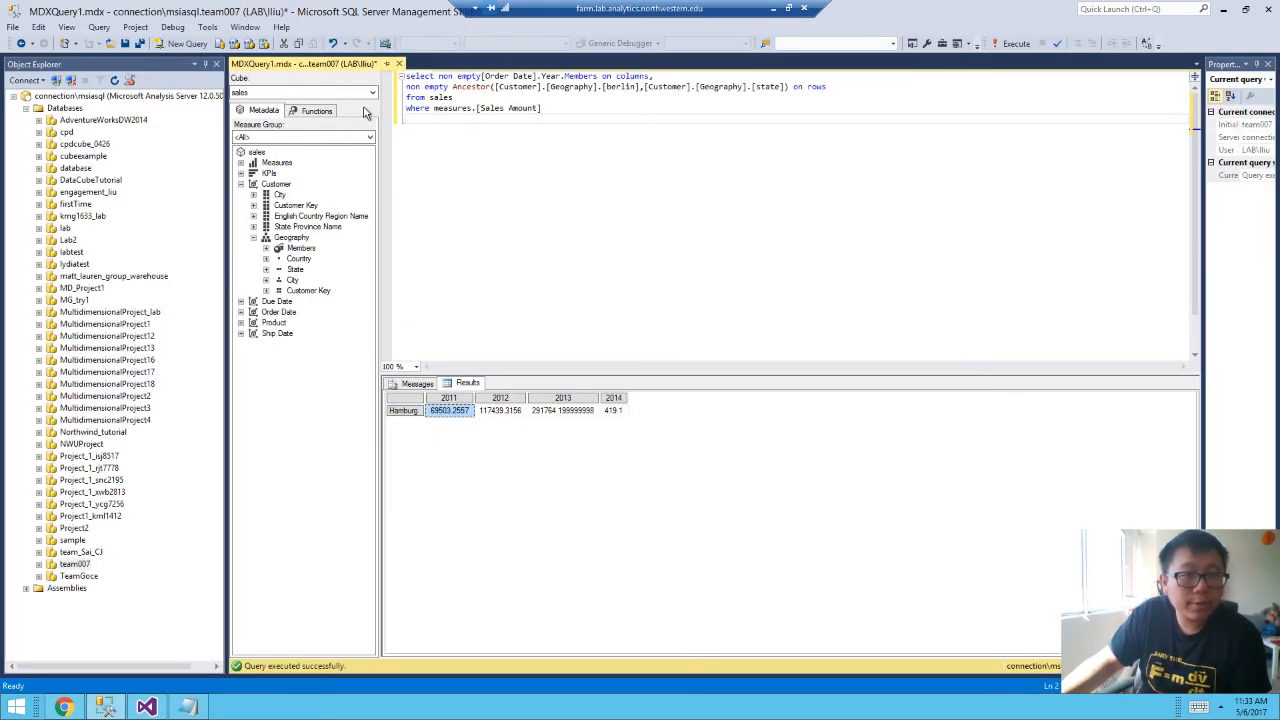
left_click(14, 27)
key("Escape")
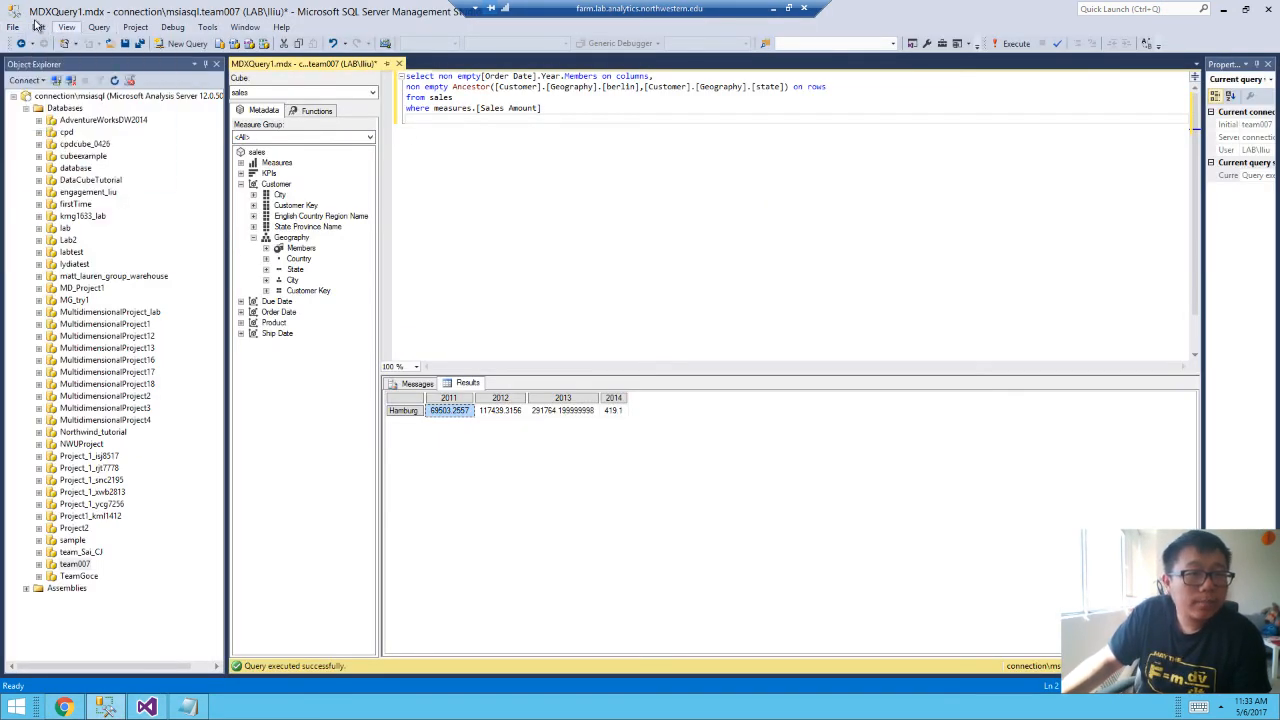
left_click(14, 28)
left_click(18, 42)
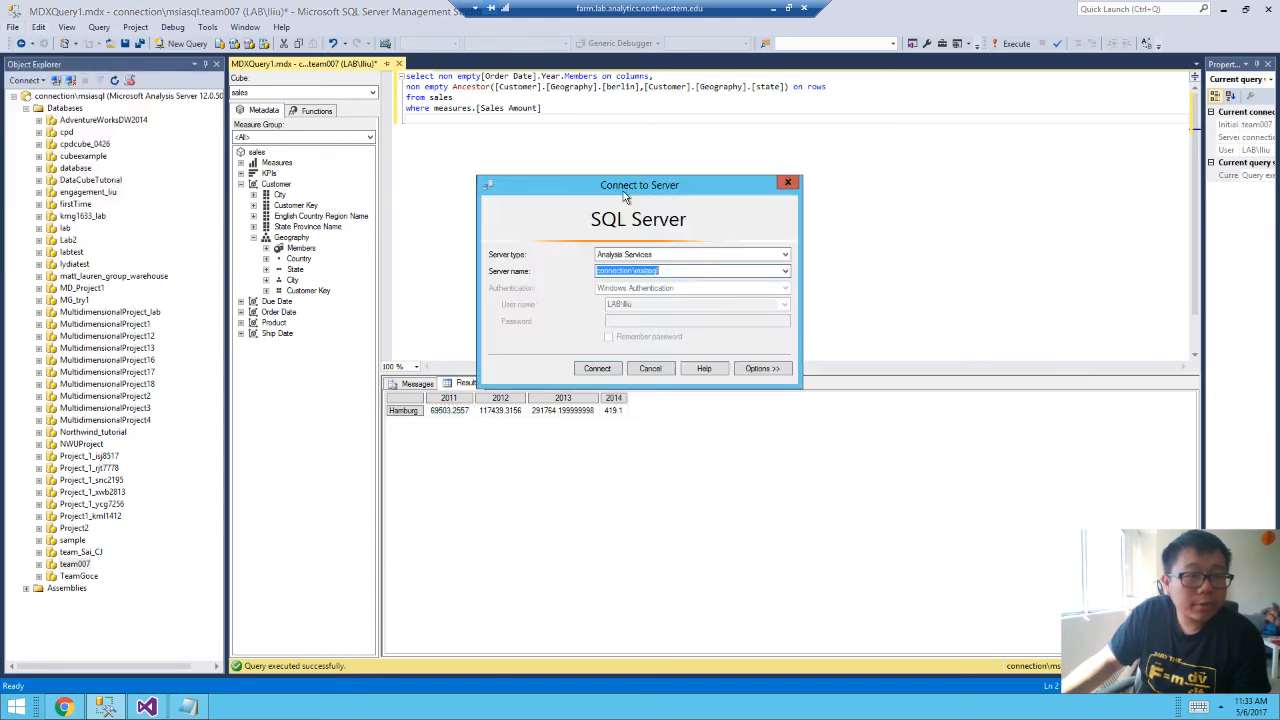
left_click(693, 256)
left_click(720, 264)
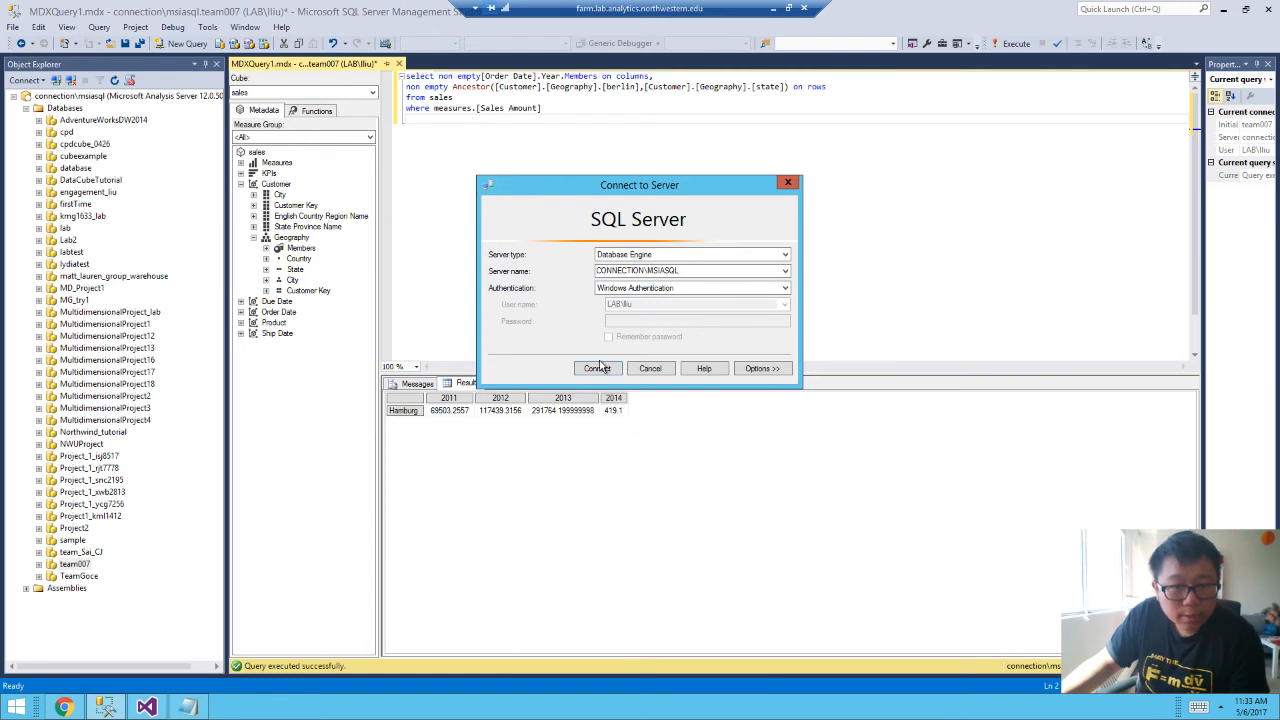
left_click(597, 368)
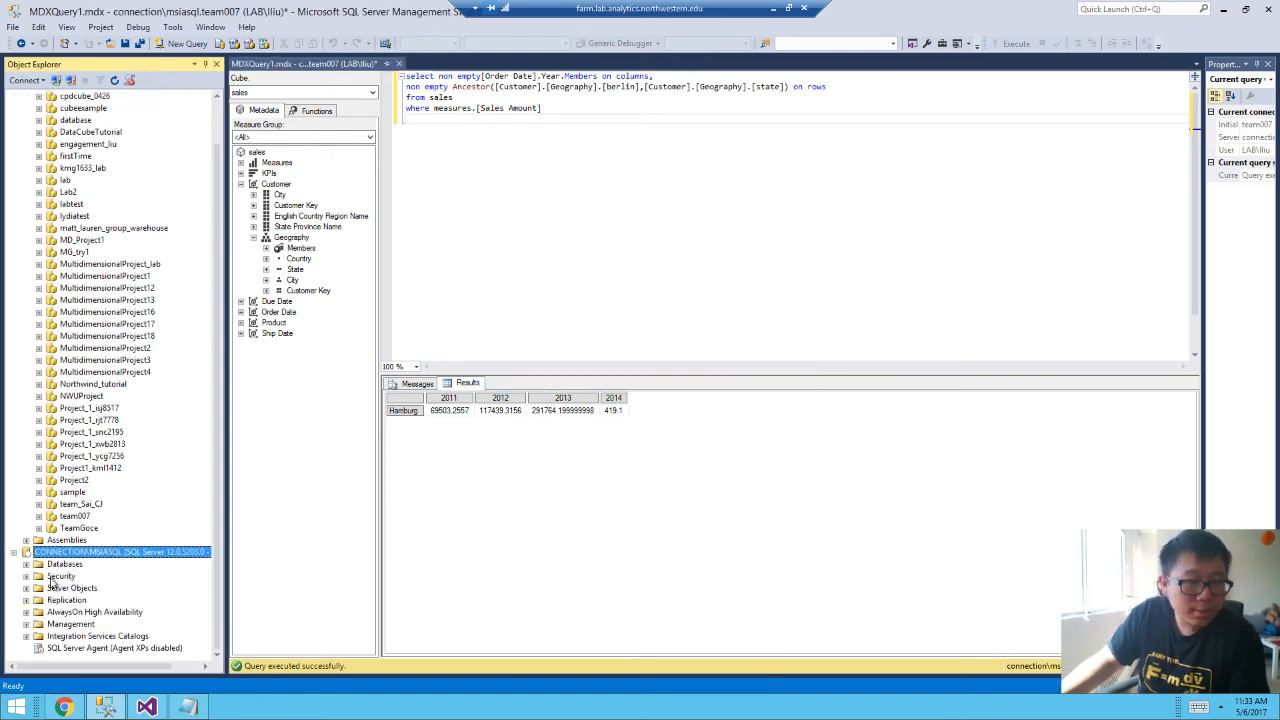
Find the dbo.DimDate table in the AdventureWorksDW2014 database and query its top 1000 rows.
double_click(64, 564)
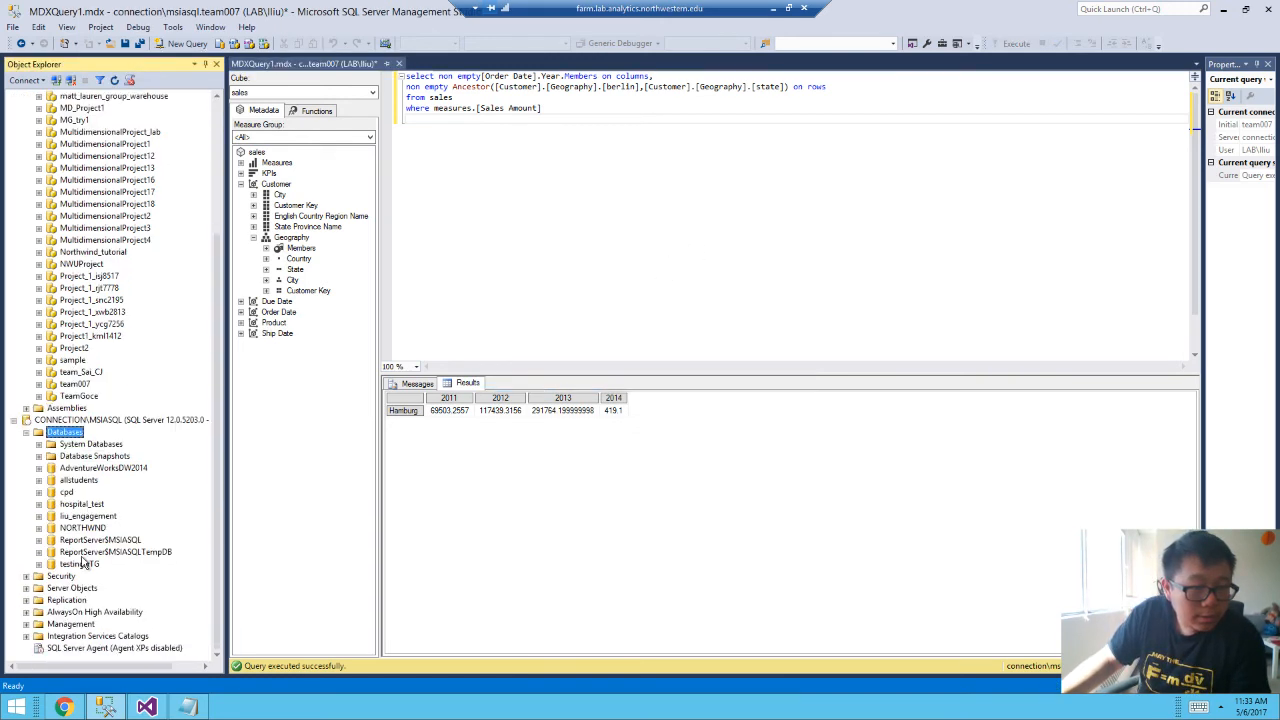
left_click(88, 457)
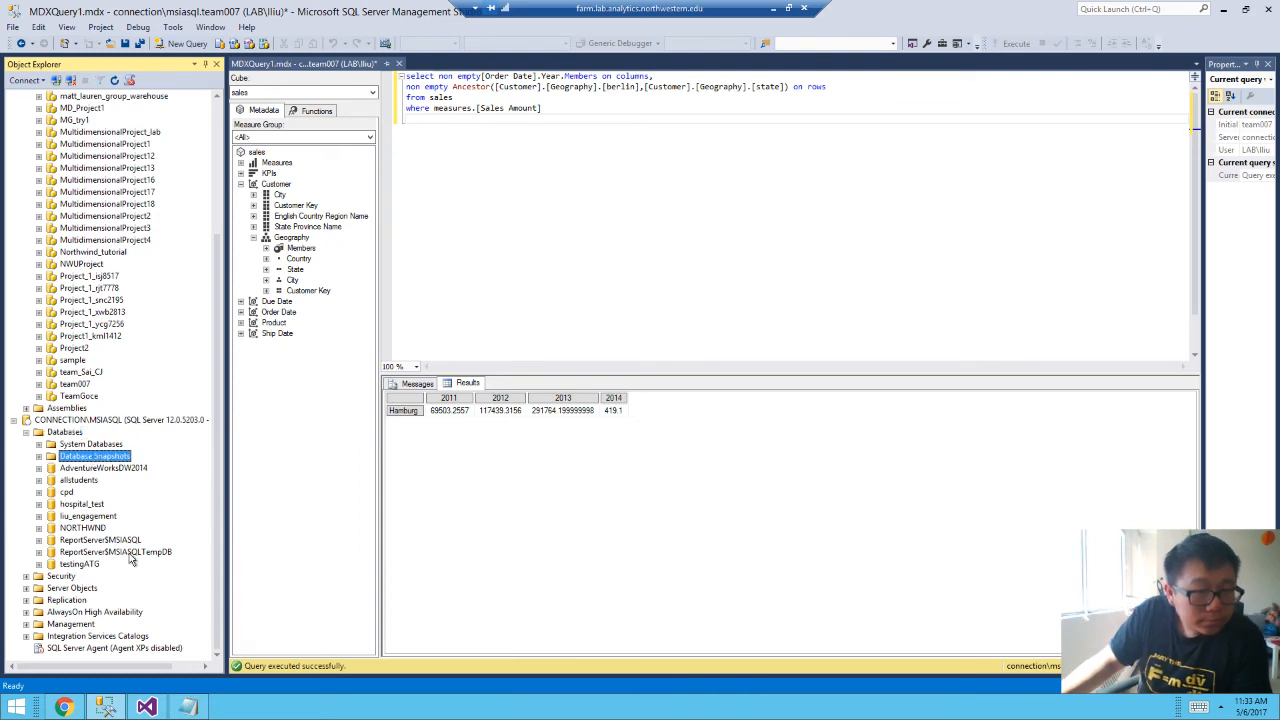
double_click(102, 468)
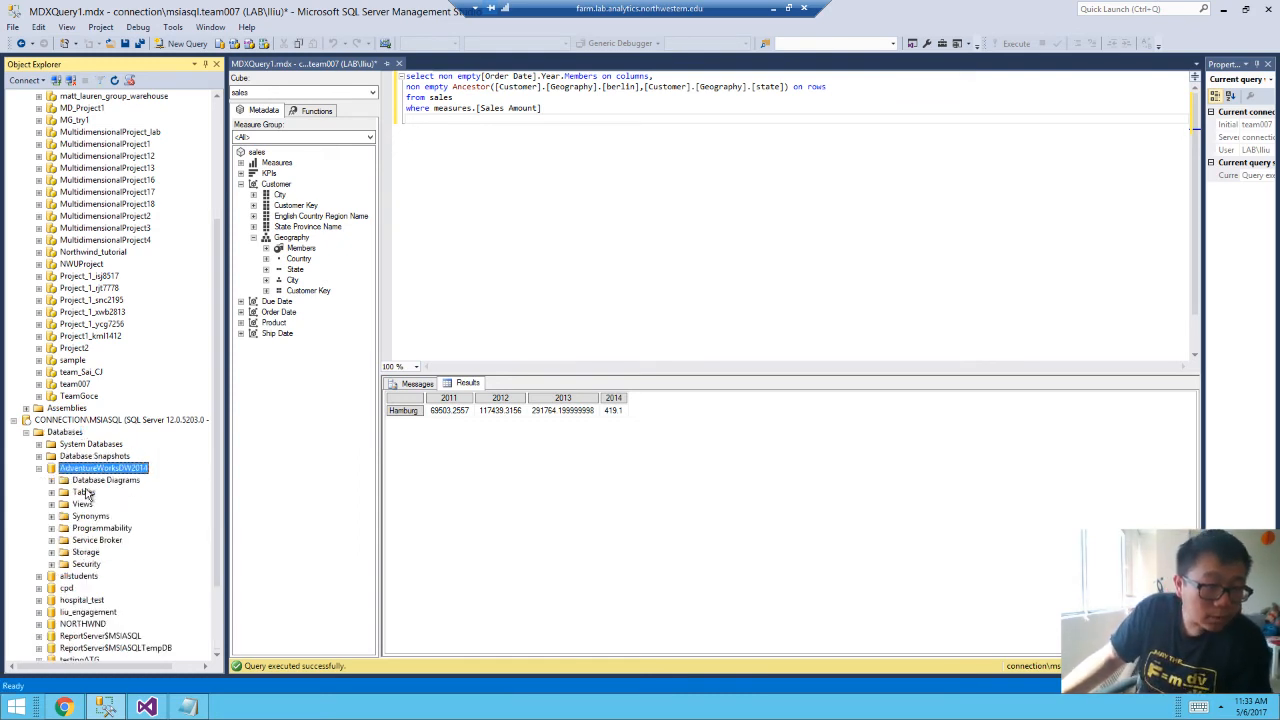
double_click(88, 492)
scroll(118, 451, "down", 3)
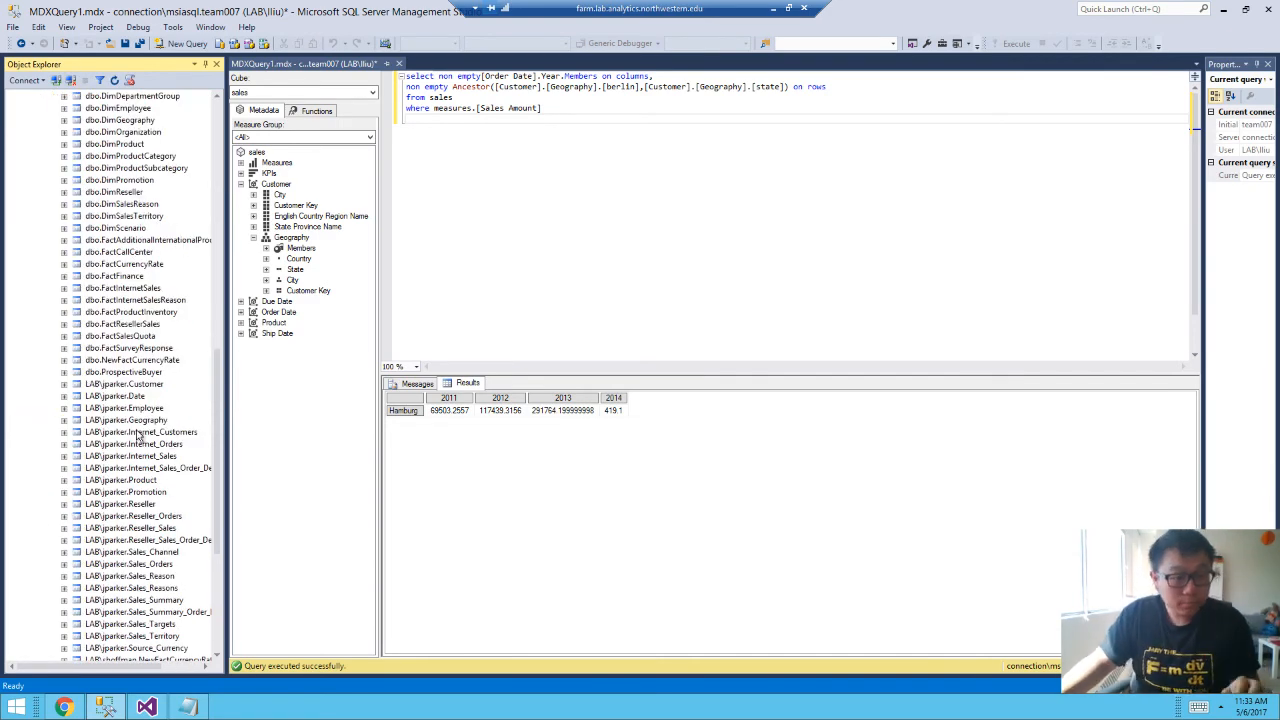
scroll(138, 437, "down", 3)
scroll(158, 225, "up", 5)
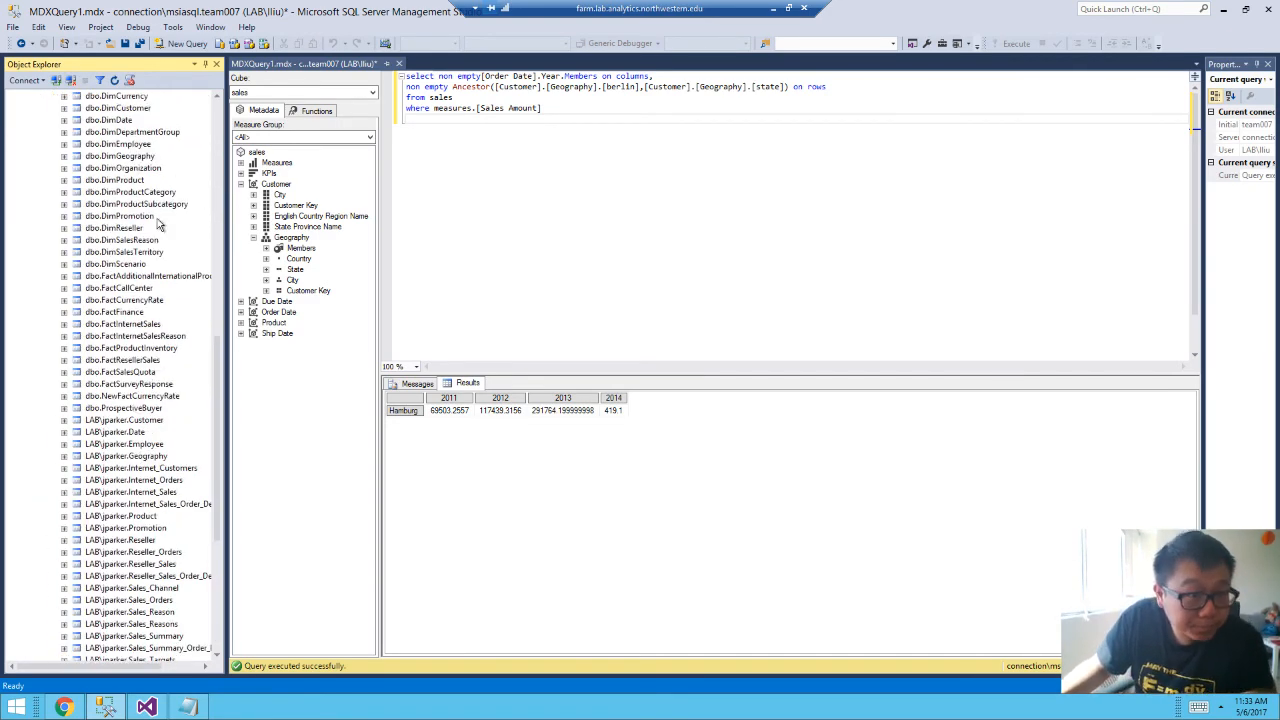
scroll(160, 235, "up", 2)
double_click(110, 192)
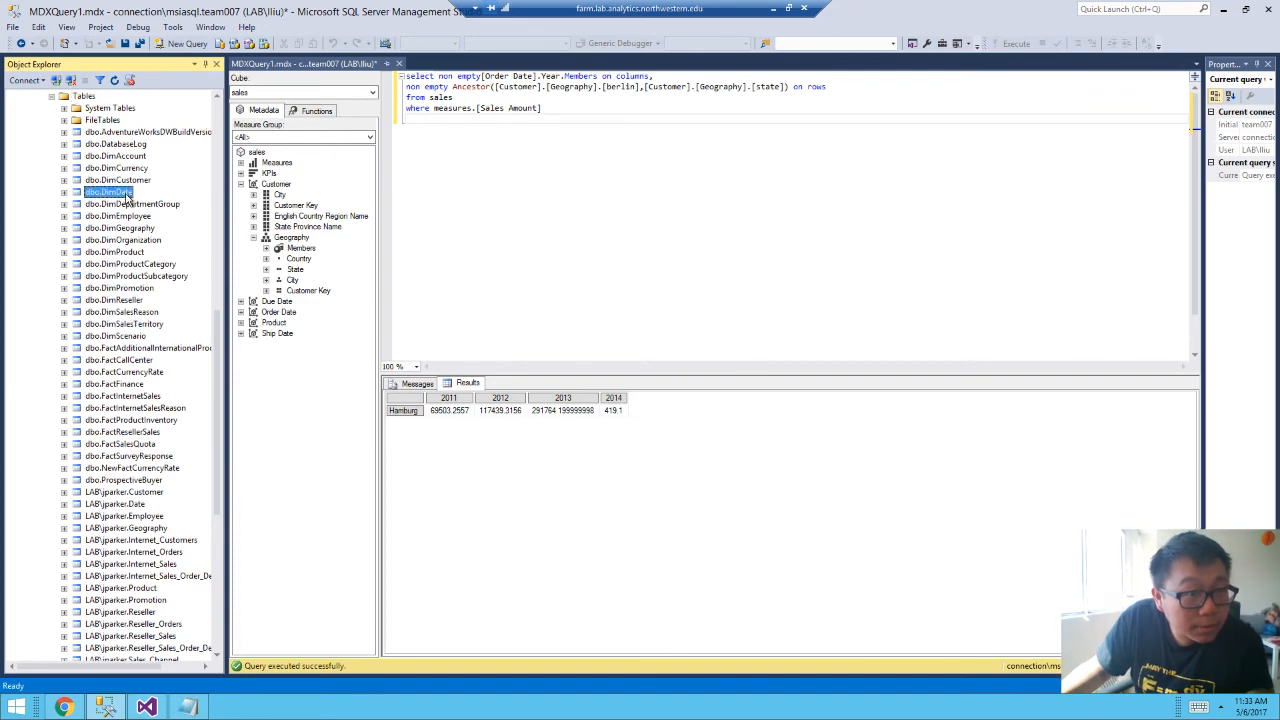
left_click(113, 204)
left_click(108, 192)
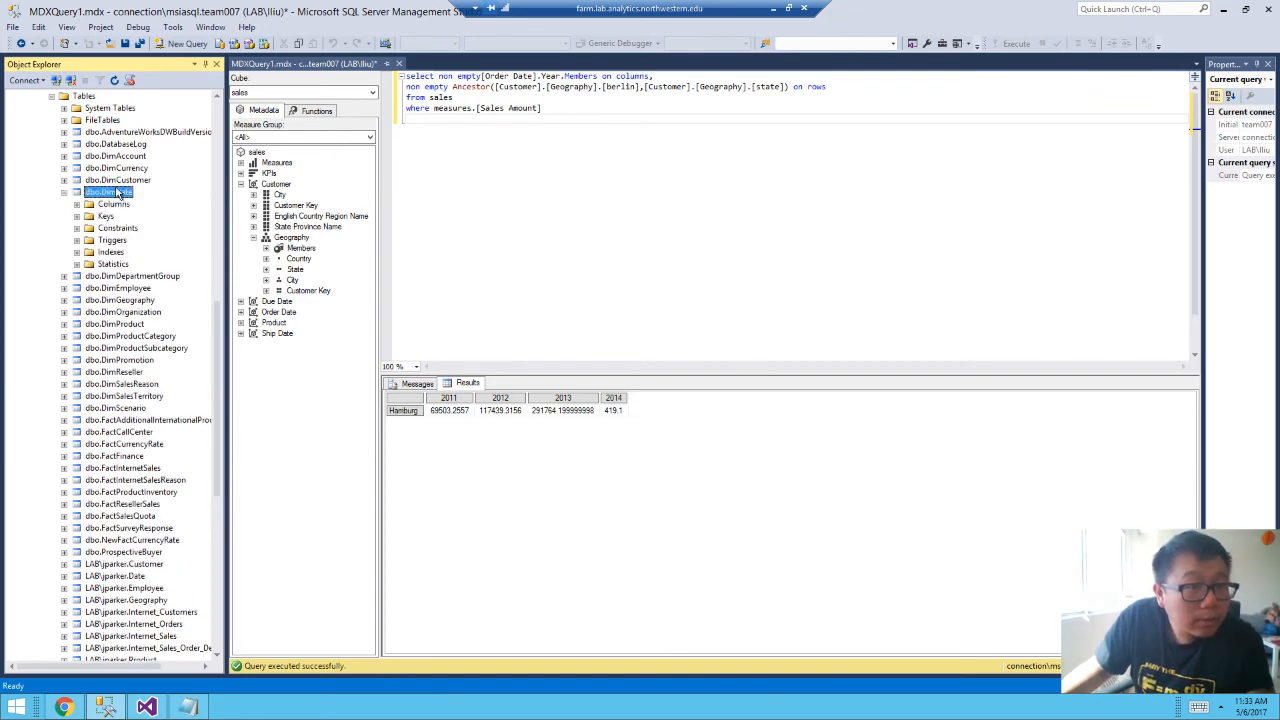
right_click(118, 190)
left_click(176, 225)
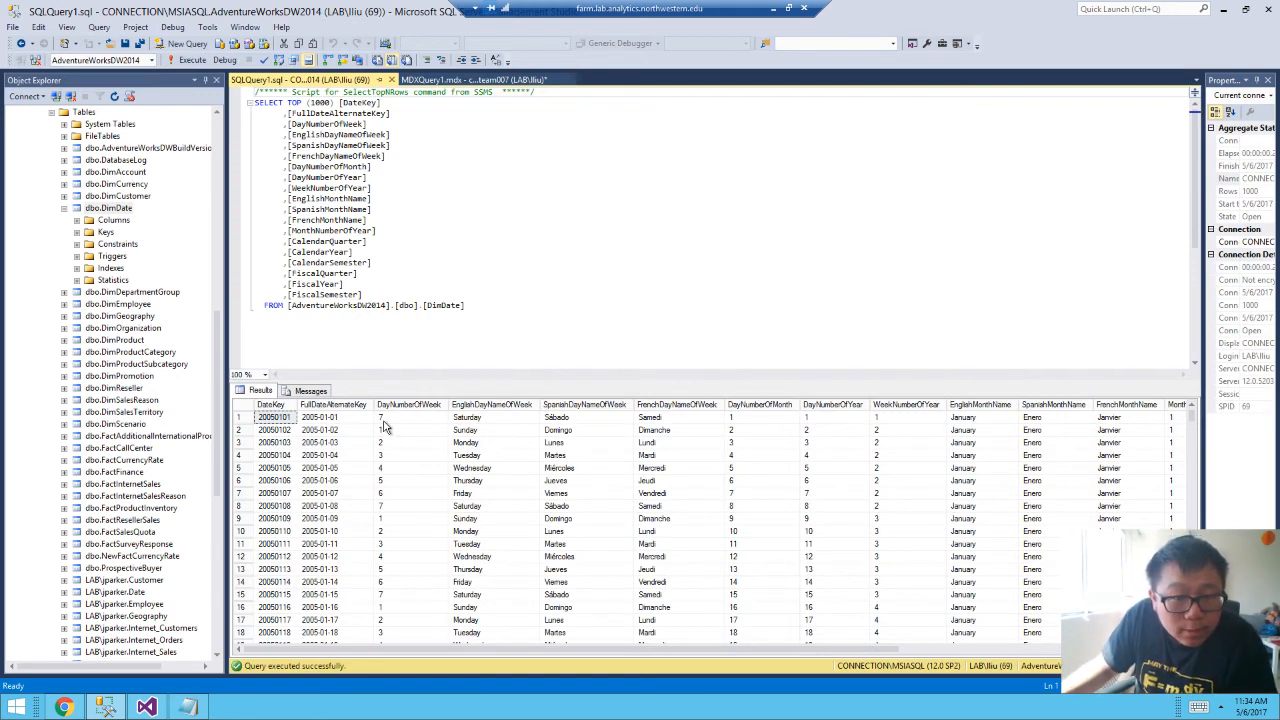
Examine whether the DateKey values identify each day in the DimDate rows, and return to the cube project in Visual Studio.
left_click(285, 431)
left_click(282, 444)
left_click(280, 456)
left_click(280, 468)
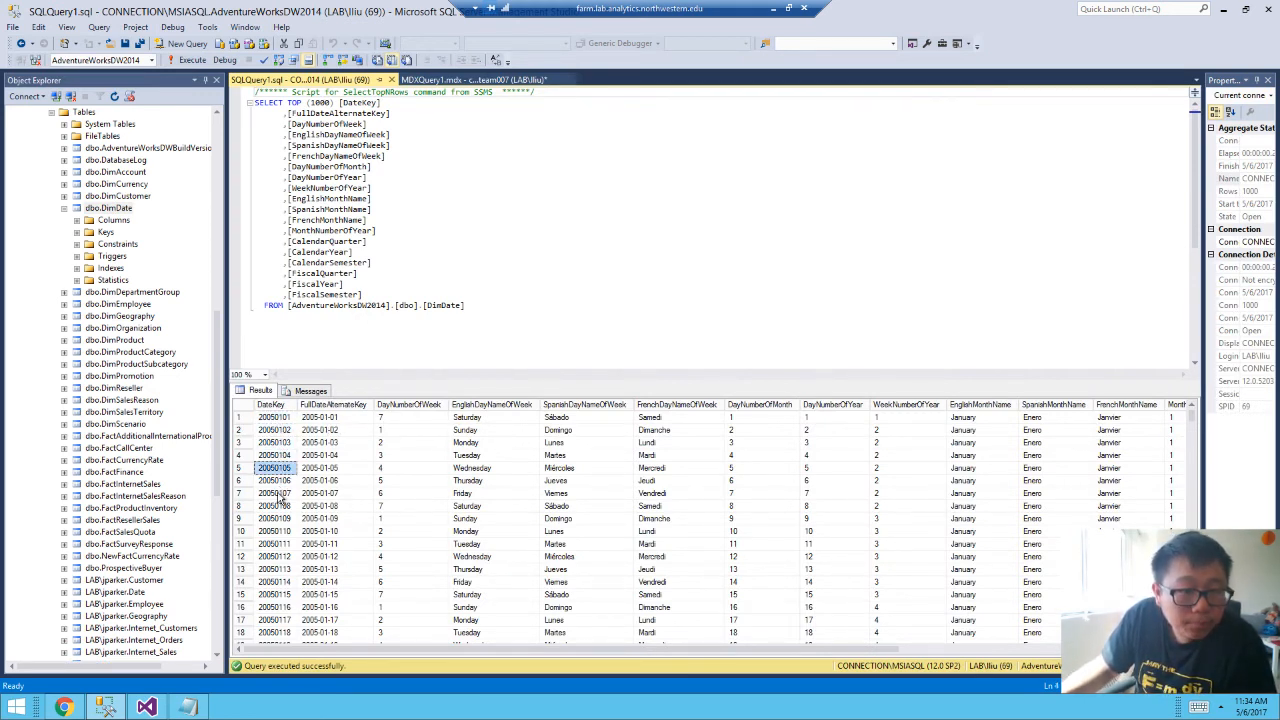
left_click(280, 481)
left_click(283, 493)
left_click(283, 518)
left_click(281, 418)
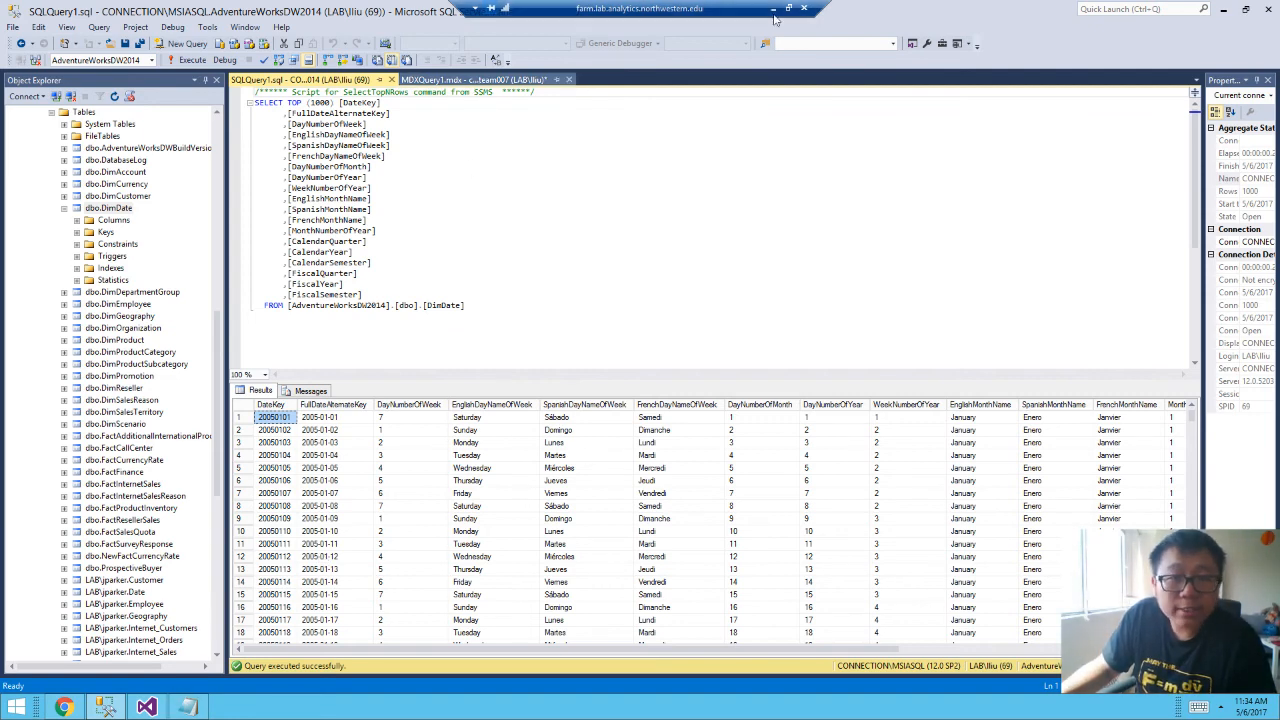
left_click(1224, 10)
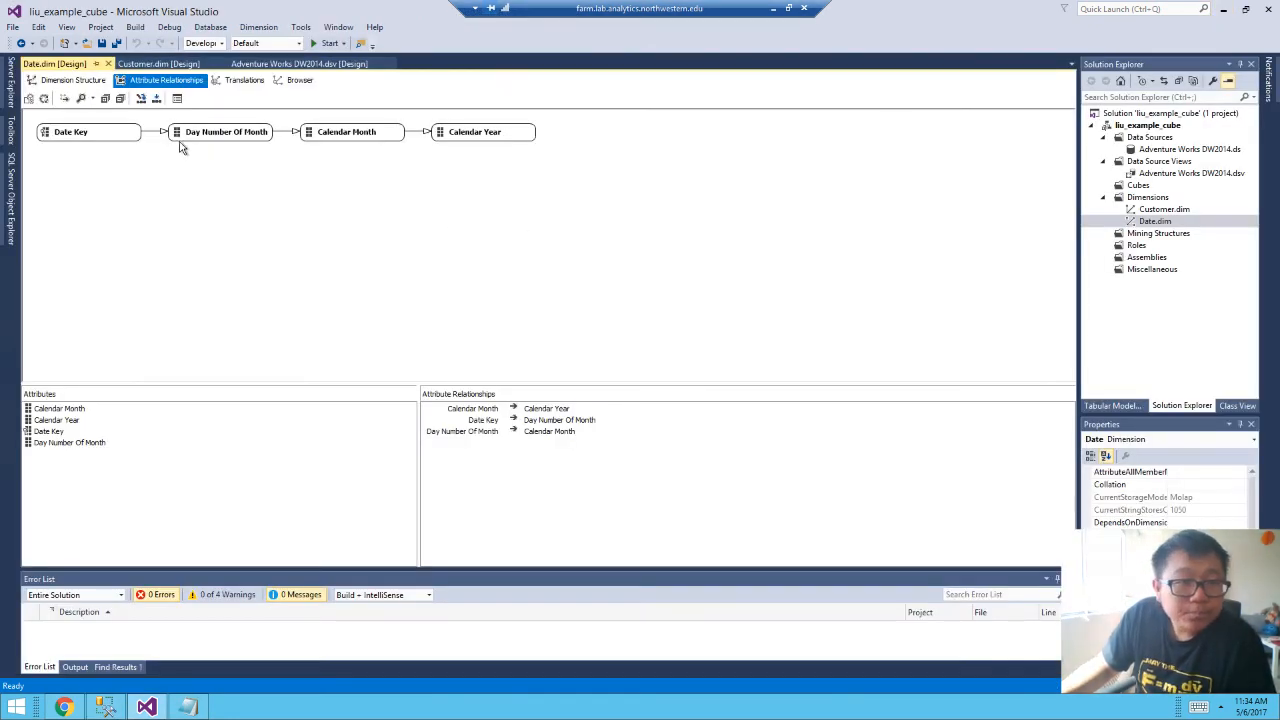
Delete the day level from the calendar hierarchy and the Day Number Of Month attribute from the Date dimension.
left_click(70, 80)
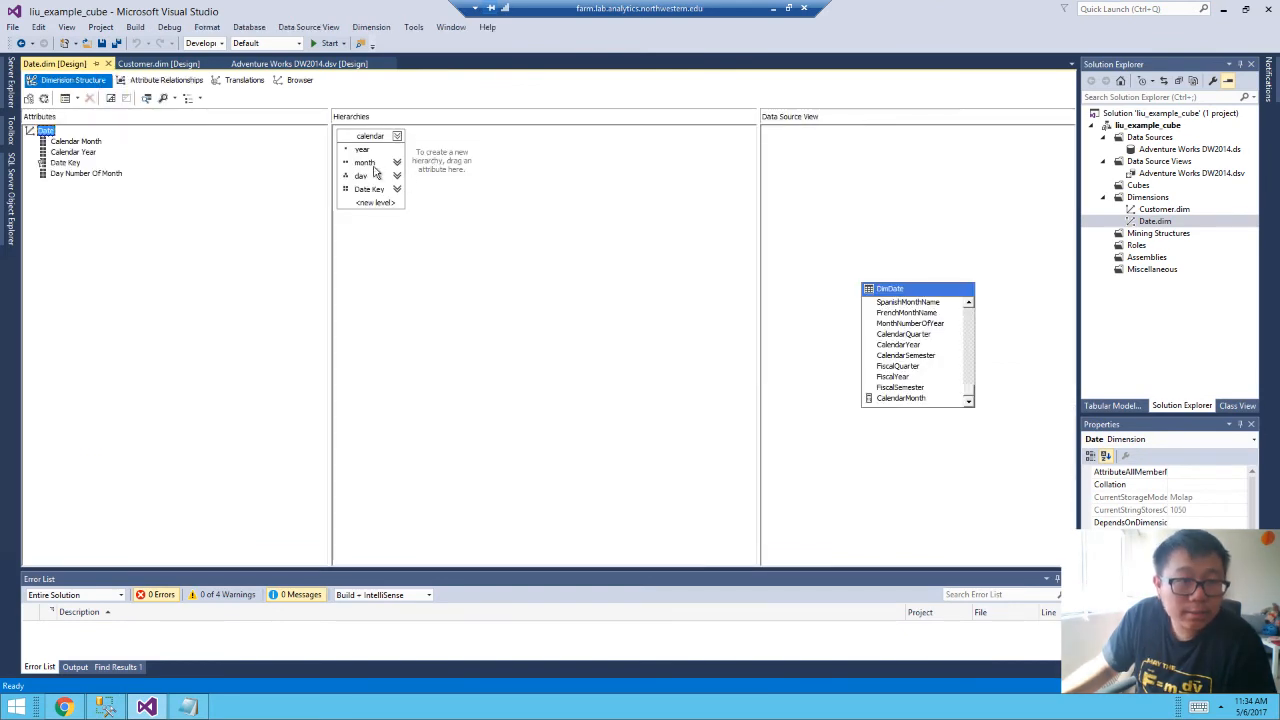
right_click(376, 175)
left_click(405, 231)
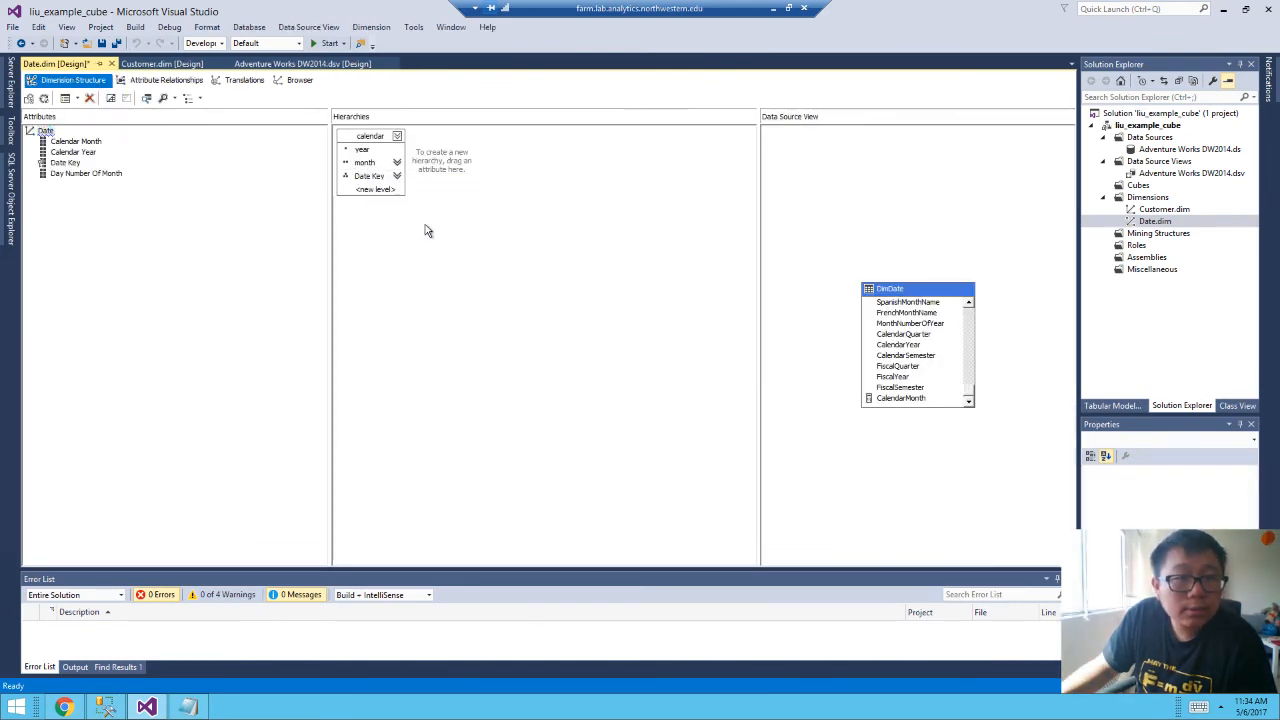
left_click(77, 174)
right_click(75, 175)
left_click(122, 276)
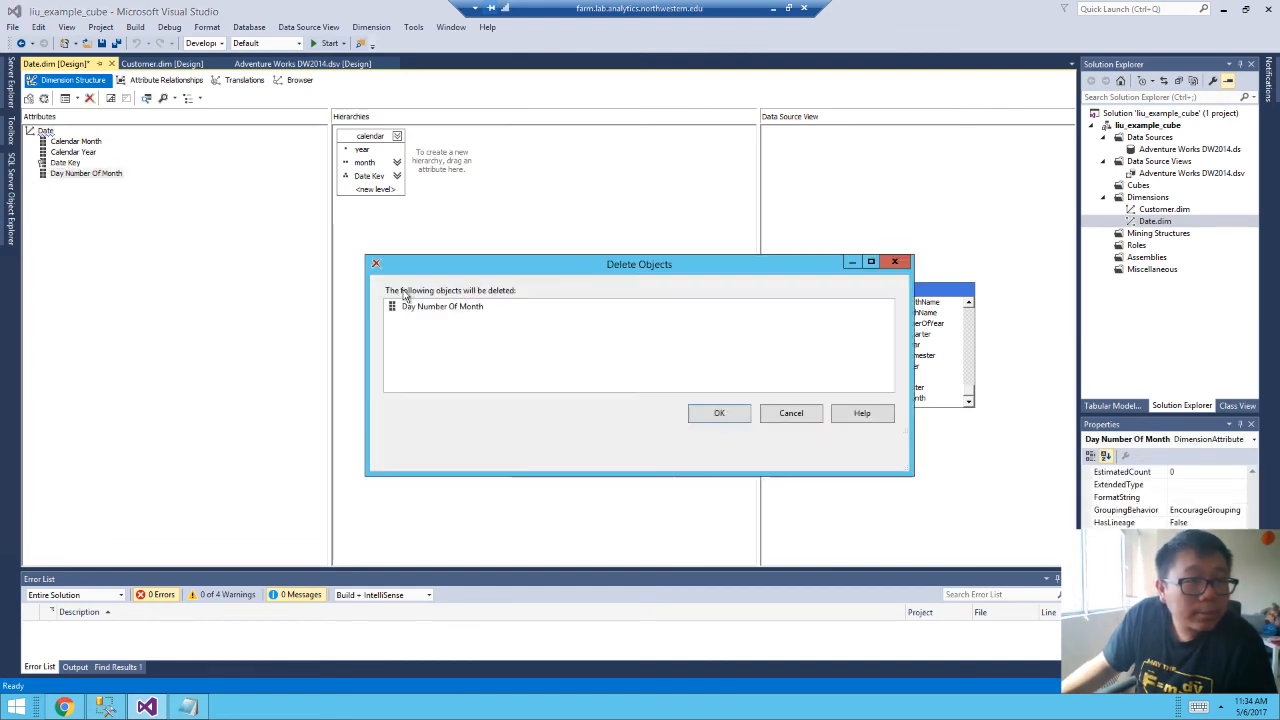
left_click(720, 450)
Rename the calendar hierarchy's Date Key level to date and save the Date dimension.
left_click(367, 180)
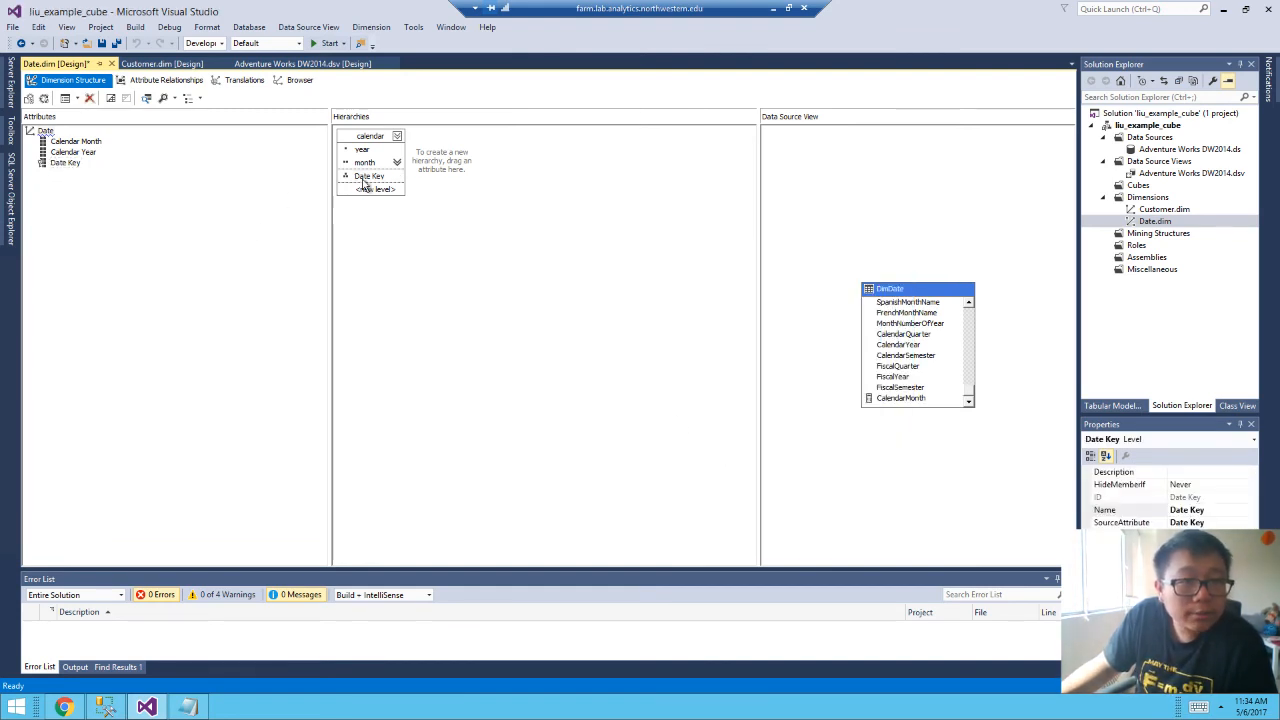
right_click(367, 180)
left_click(403, 249)
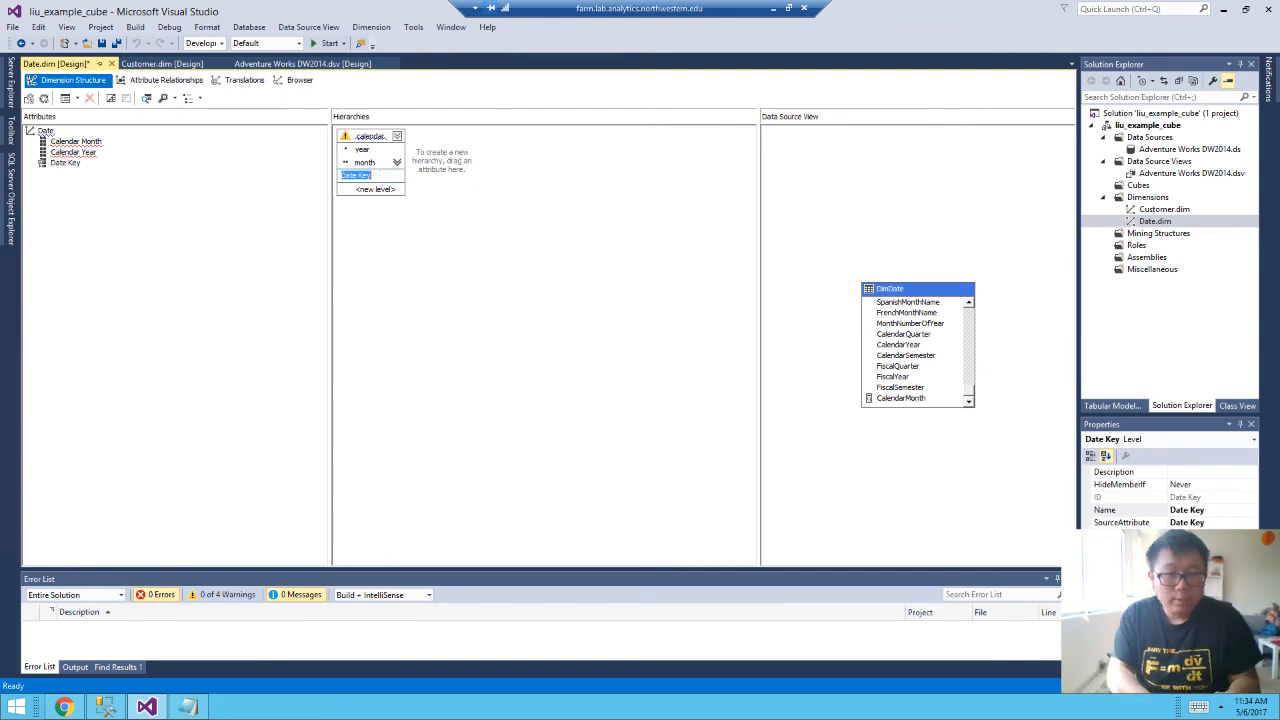
type("date")
key("Return")
key("ctrl+s")
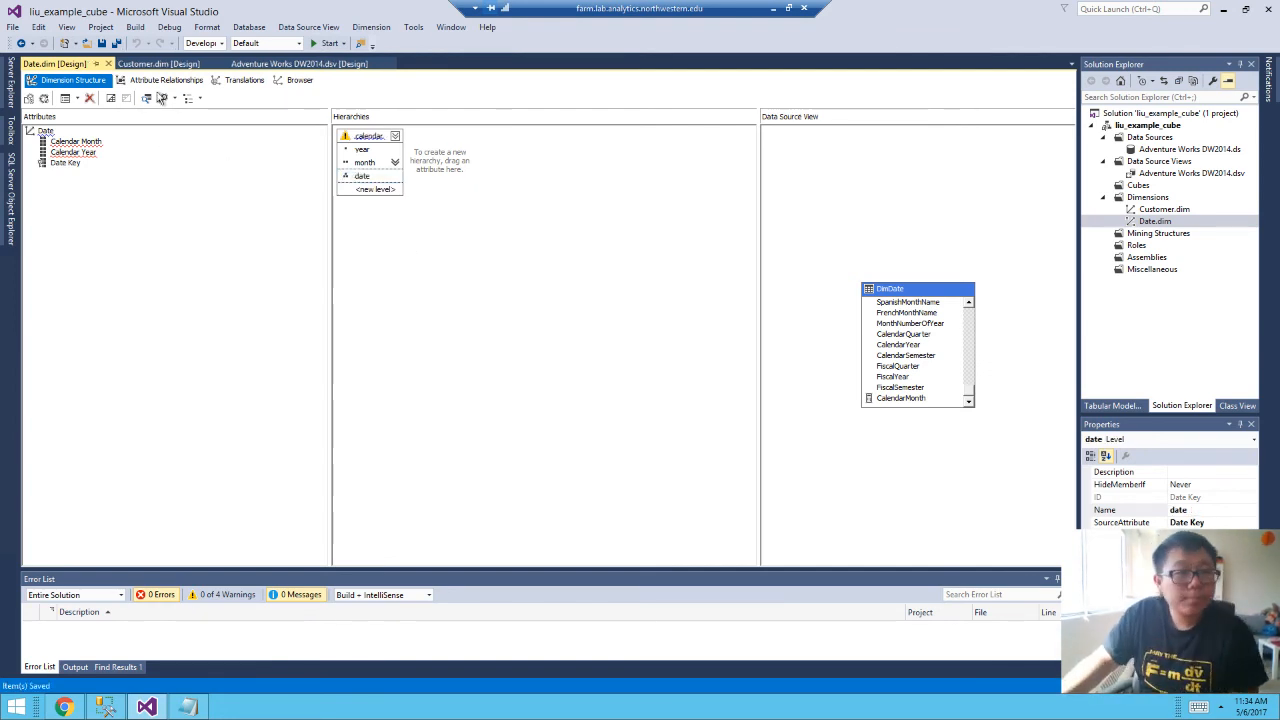
Relate Date Key to Calendar Month in the Date dimension's attribute relationships.
left_click(160, 84)
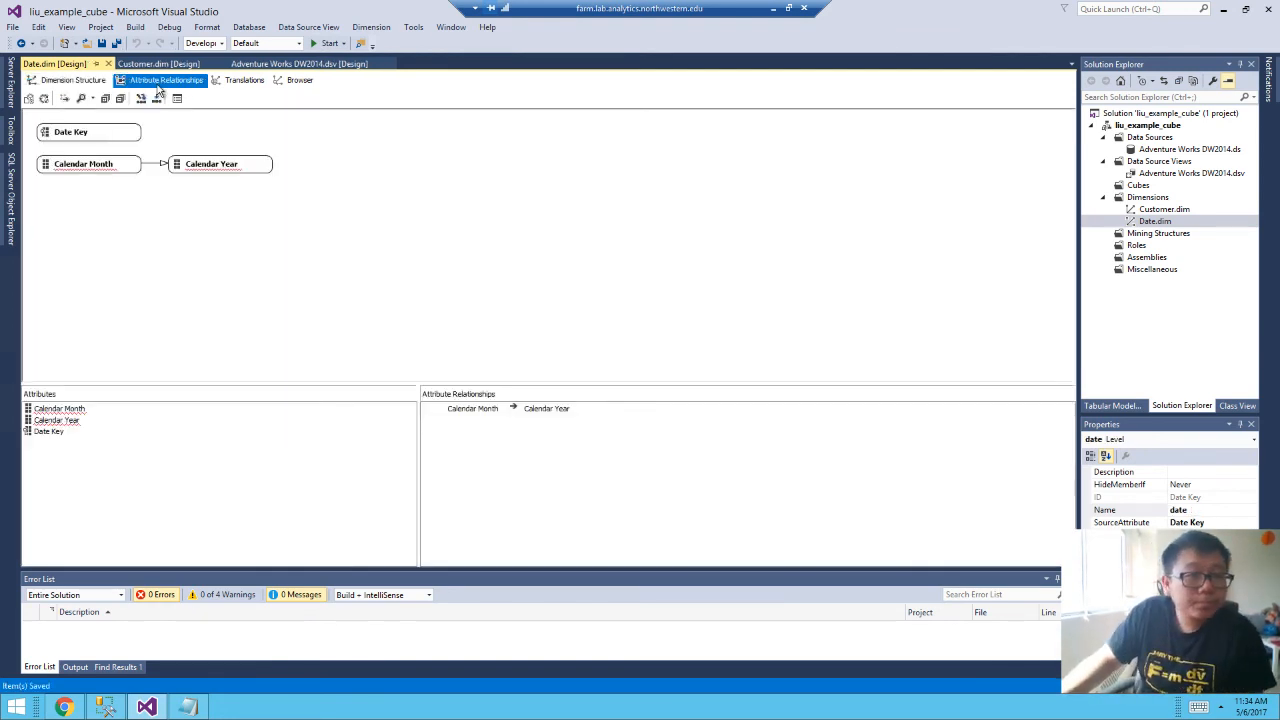
left_click(80, 134)
left_click_drag(97, 172, 98, 174)
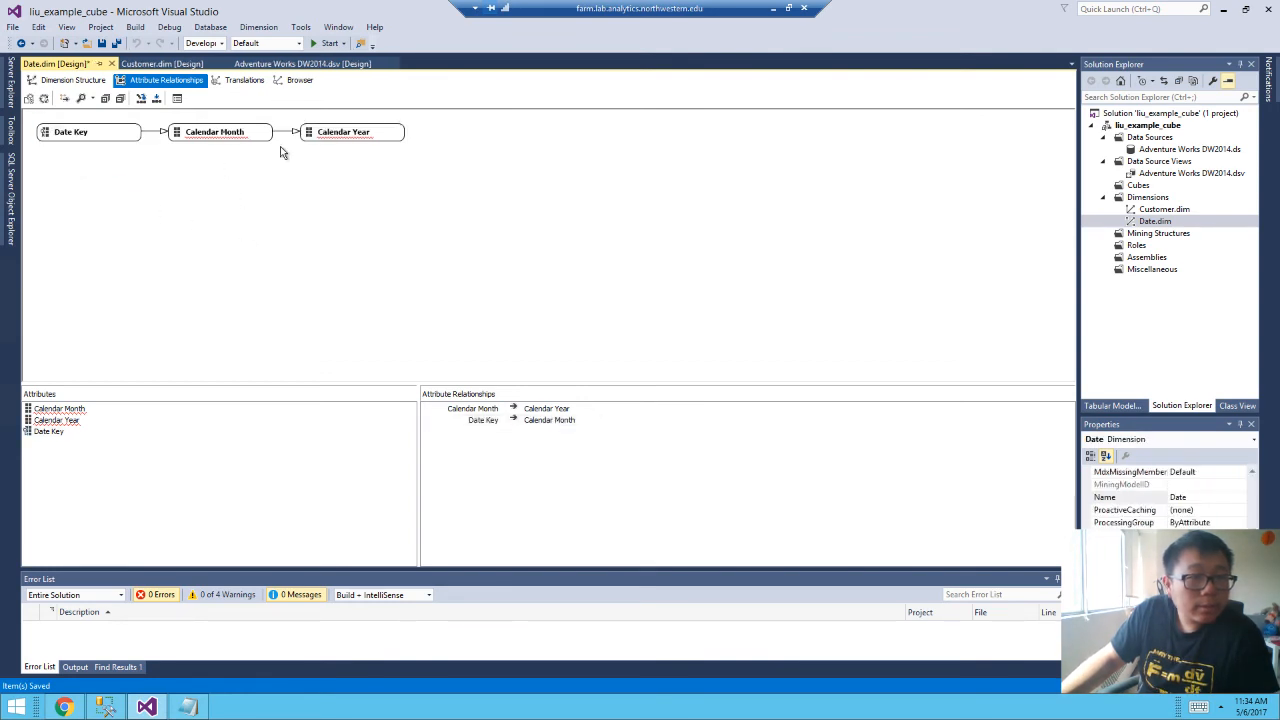
Build and deploy the project, process the Date dimension, and close the processing and deployment windows.
left_click(43, 98)
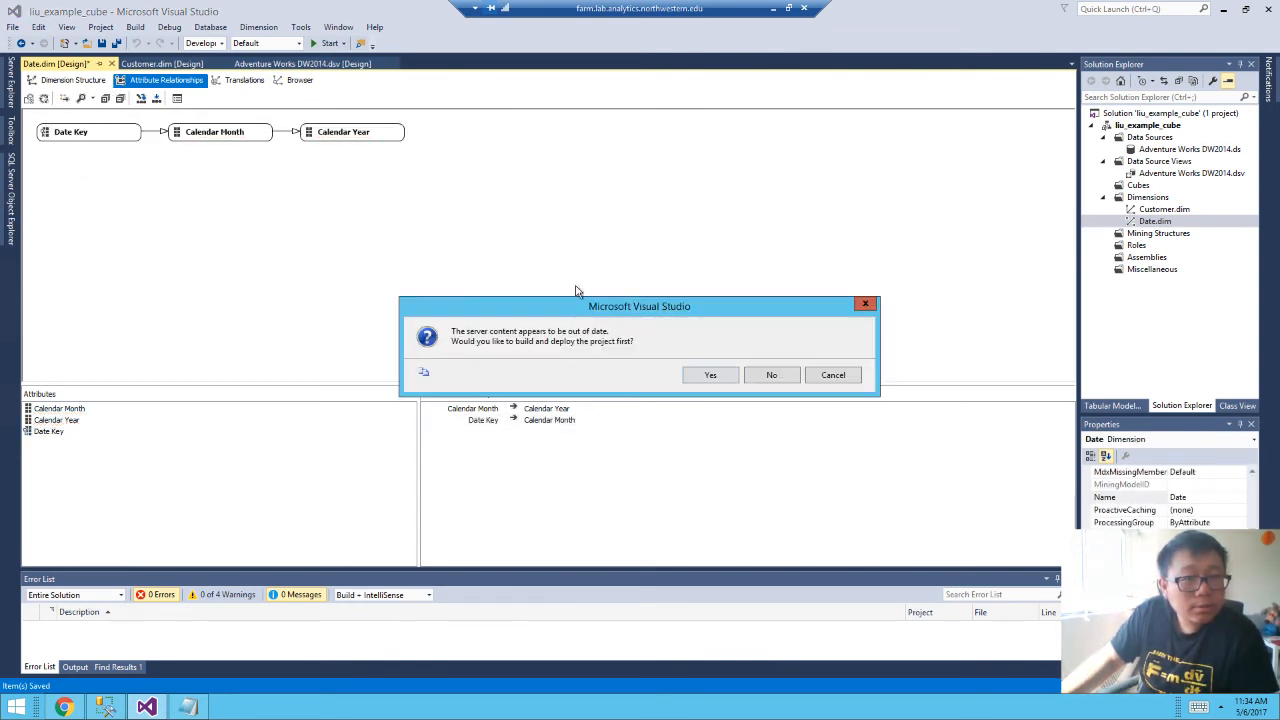
left_click(729, 380)
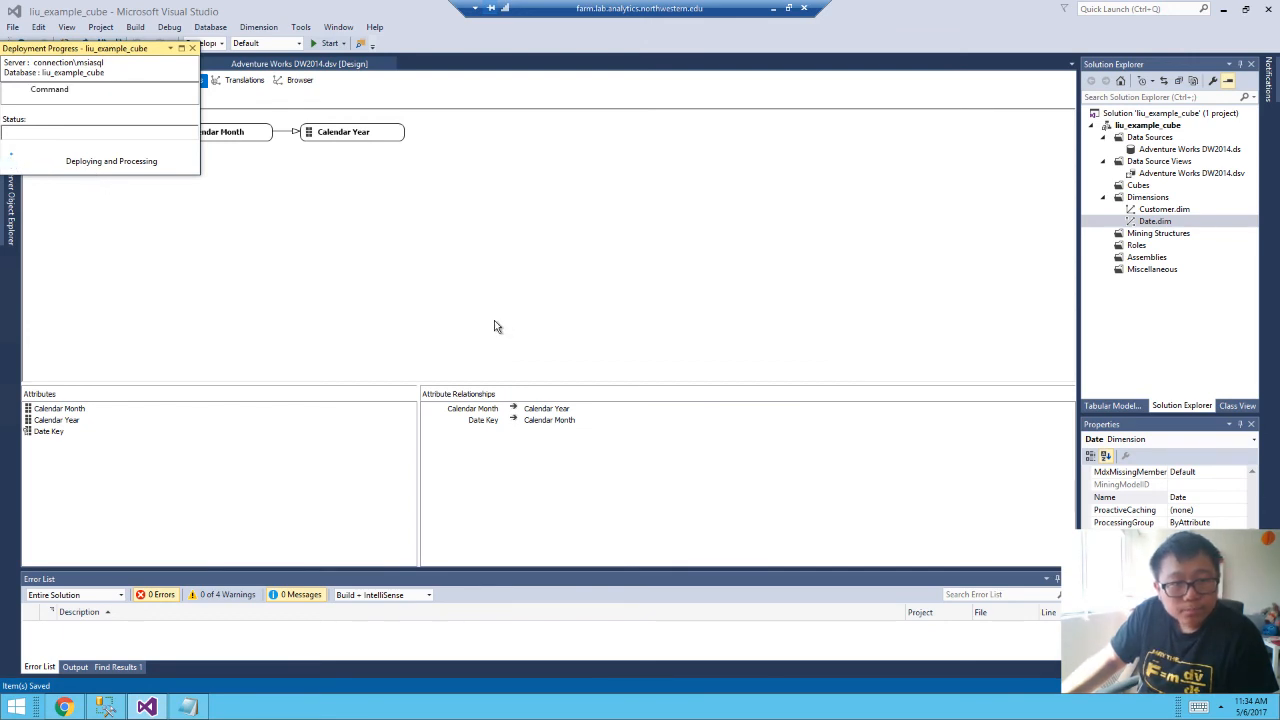
left_click(800, 584)
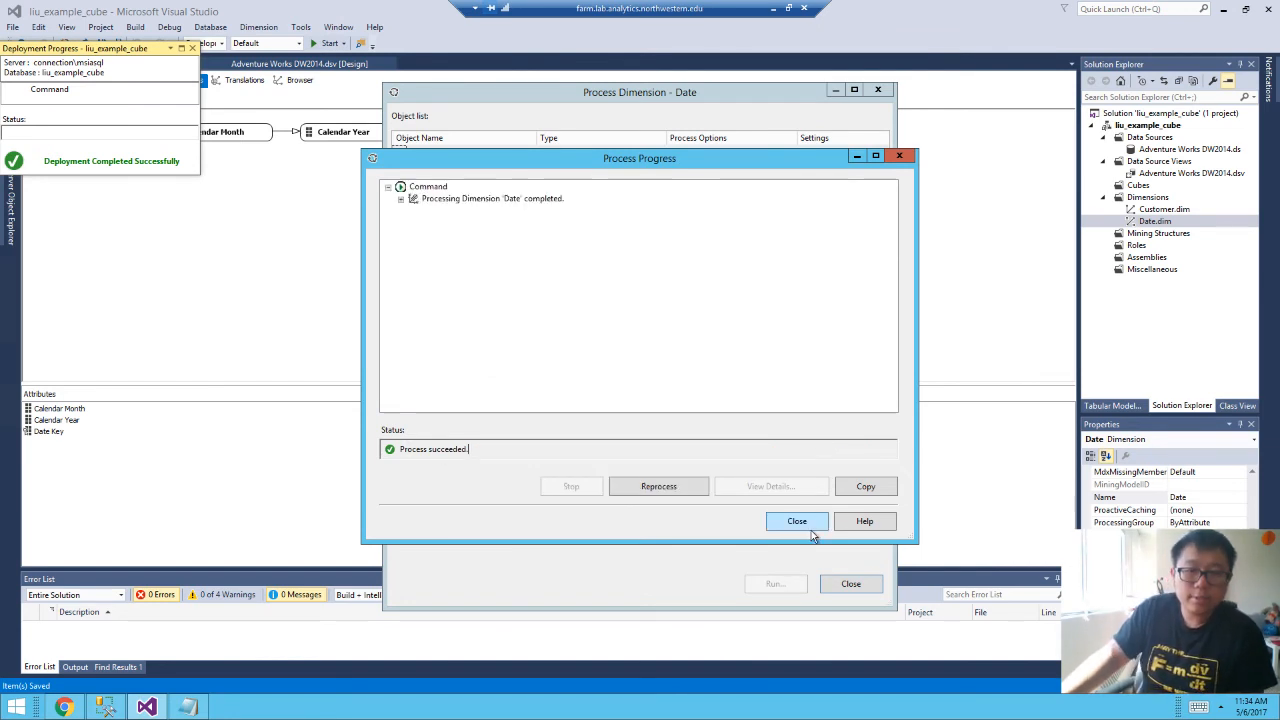
left_click(800, 521)
left_click(850, 583)
left_click(192, 48)
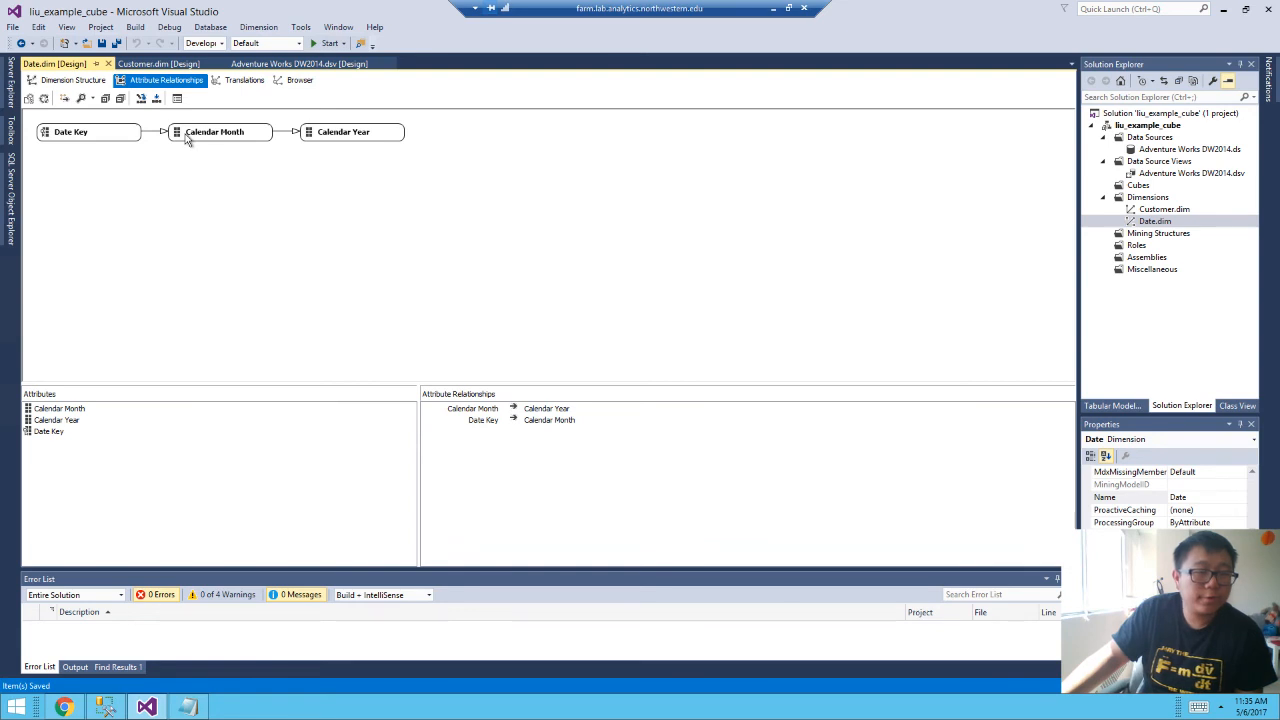
Start a new dimension from an existing table, using DimProduct as the main table with ProductKey as key and keeping the related tables.
mouse_move(237, 140)
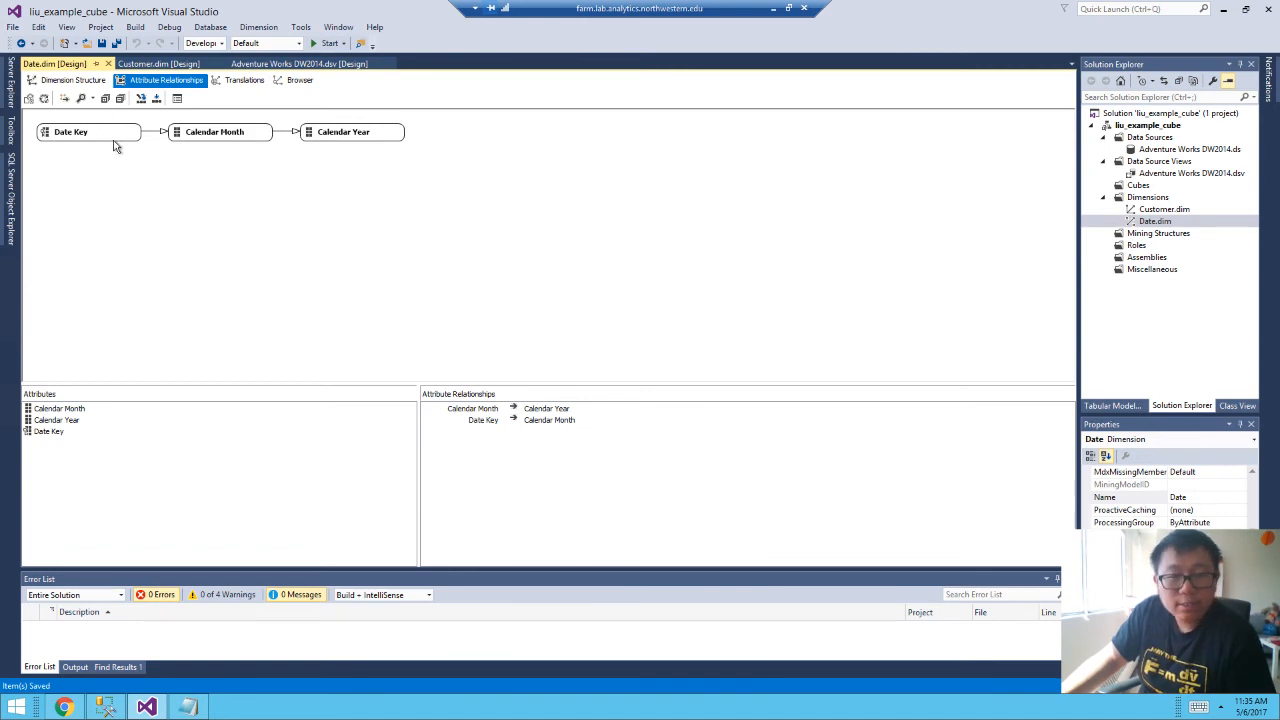
mouse_move(113, 146)
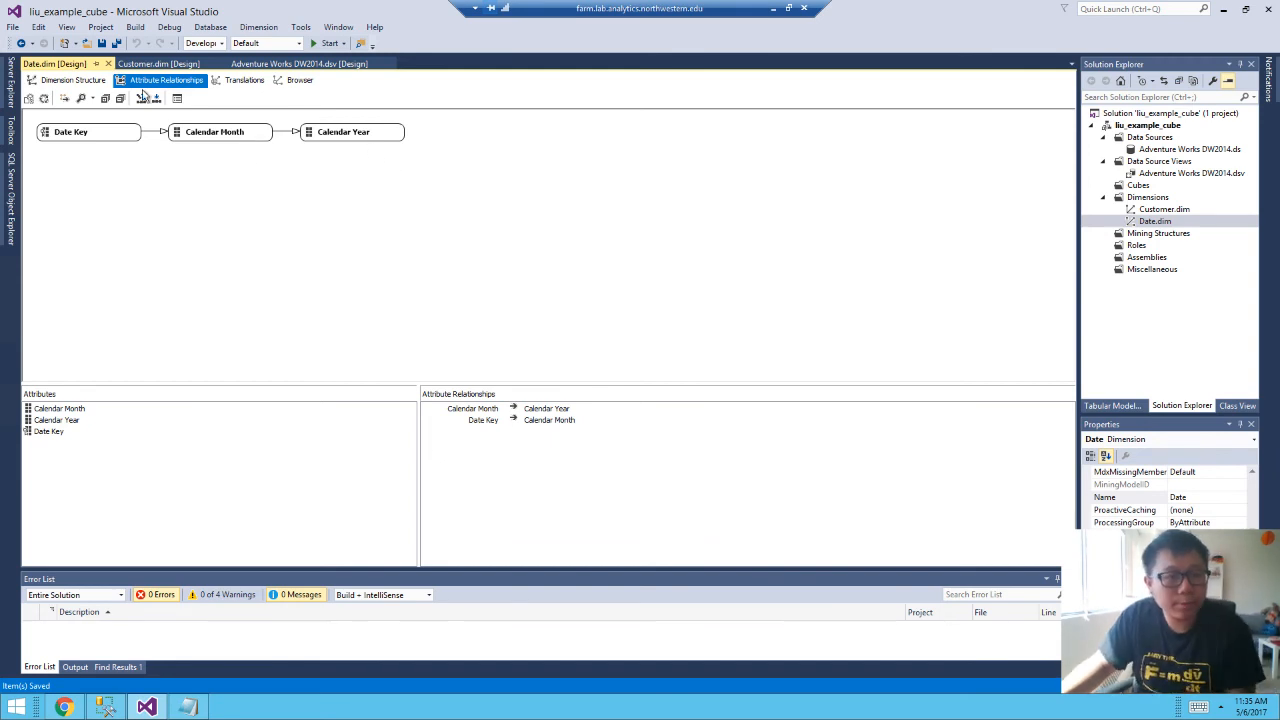
left_click(83, 84)
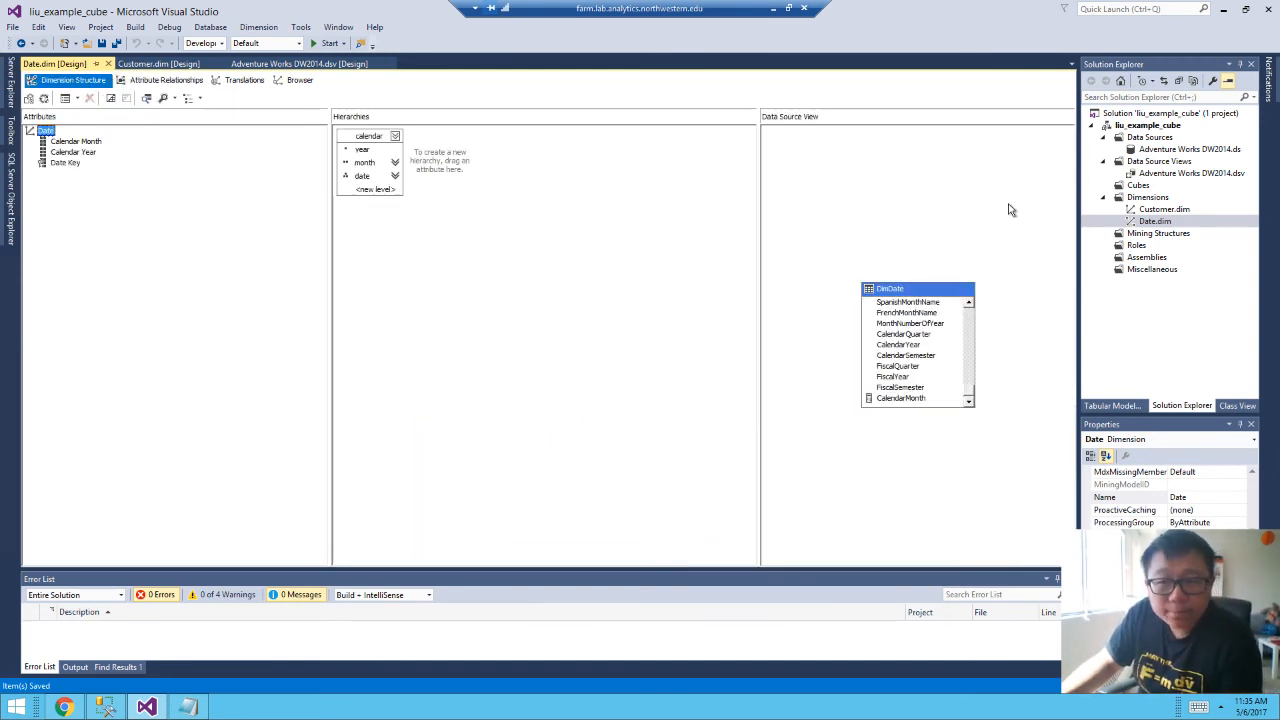
right_click(1128, 200)
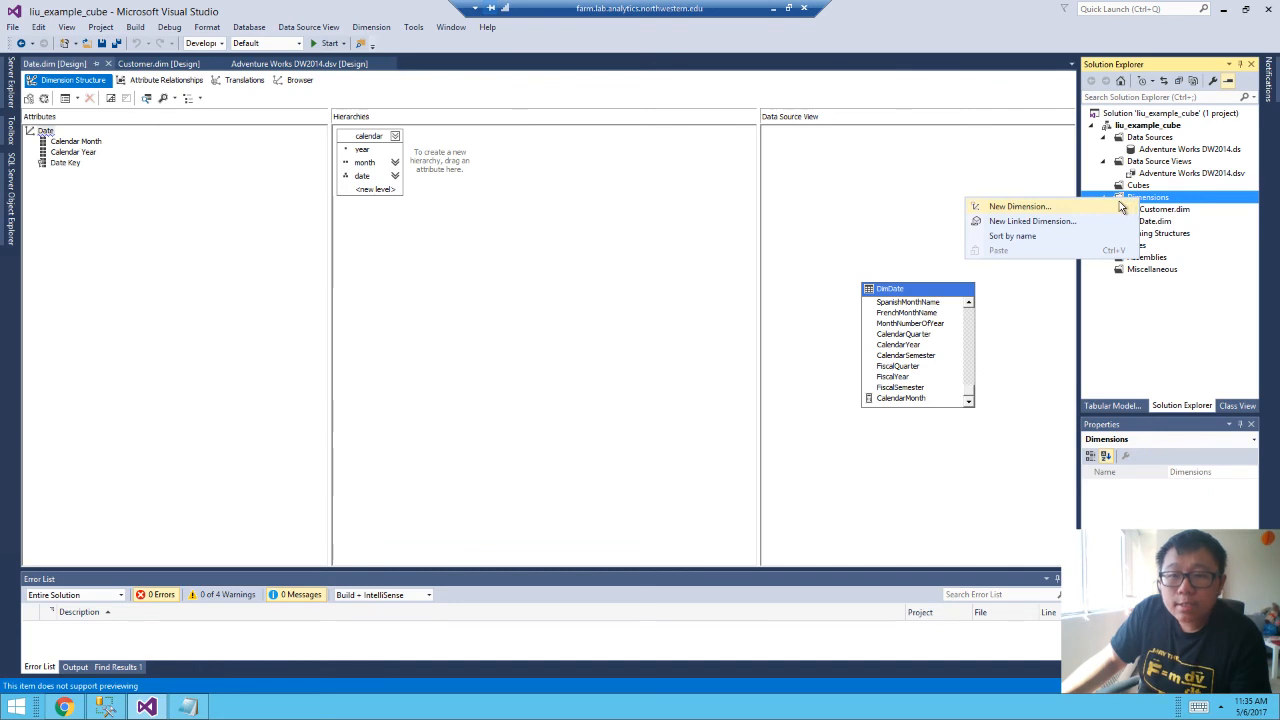
left_click(1120, 206)
left_click(708, 478)
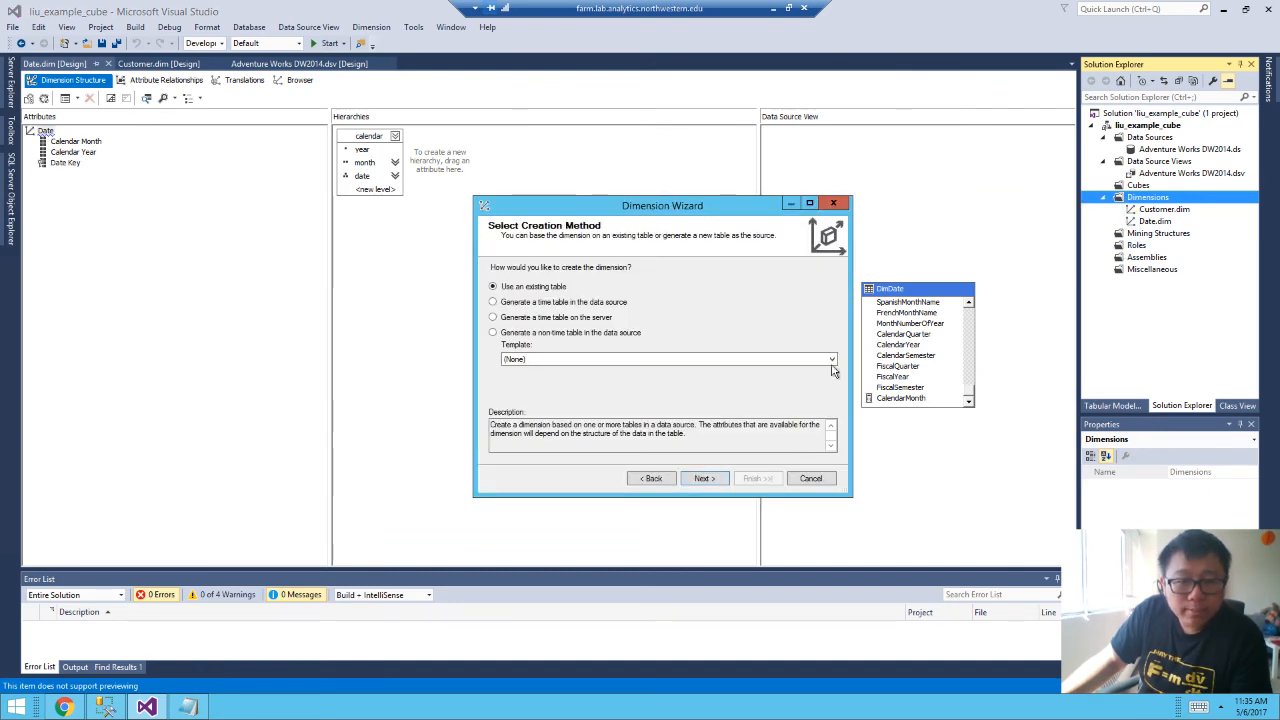
left_click(720, 480)
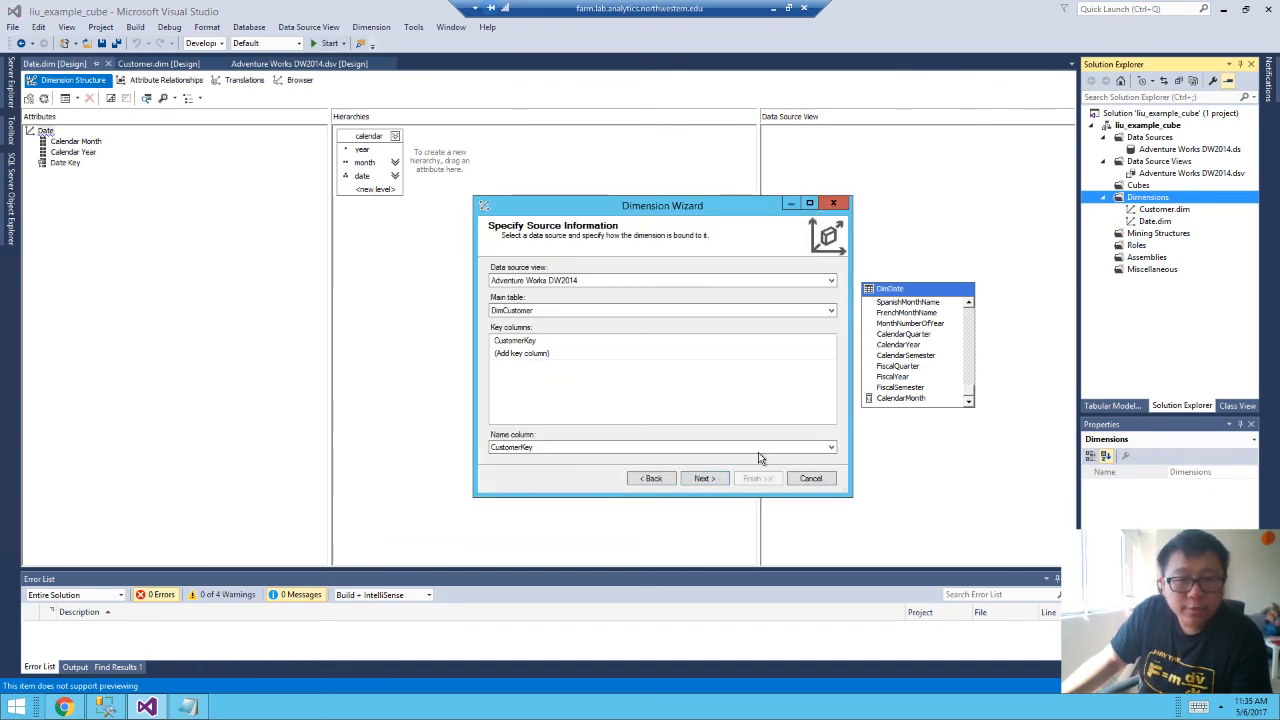
left_click(664, 314)
left_click(556, 348)
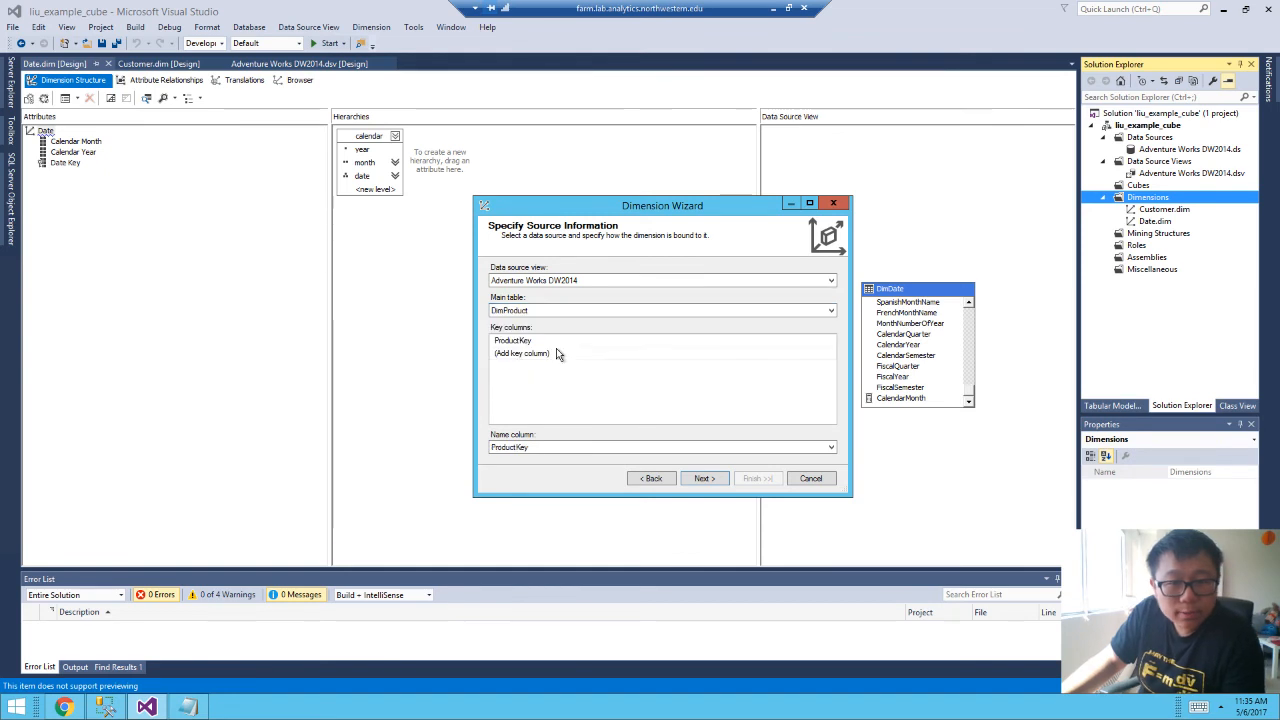
left_click(706, 478)
left_click(706, 478)
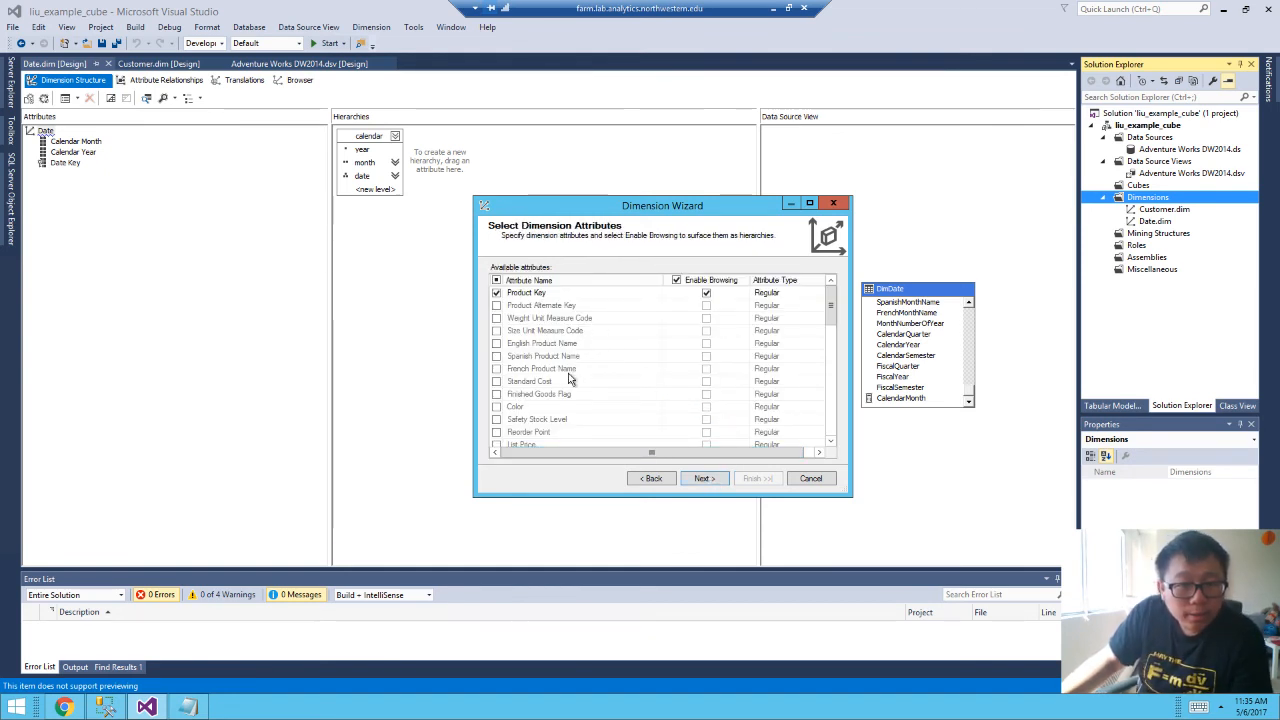
Add English Product Subcategory Name, English Product Category Name and English Product Name to the new dimension's selected attributes.
scroll(565, 393, "down", 1)
scroll(565, 393, "down", 9)
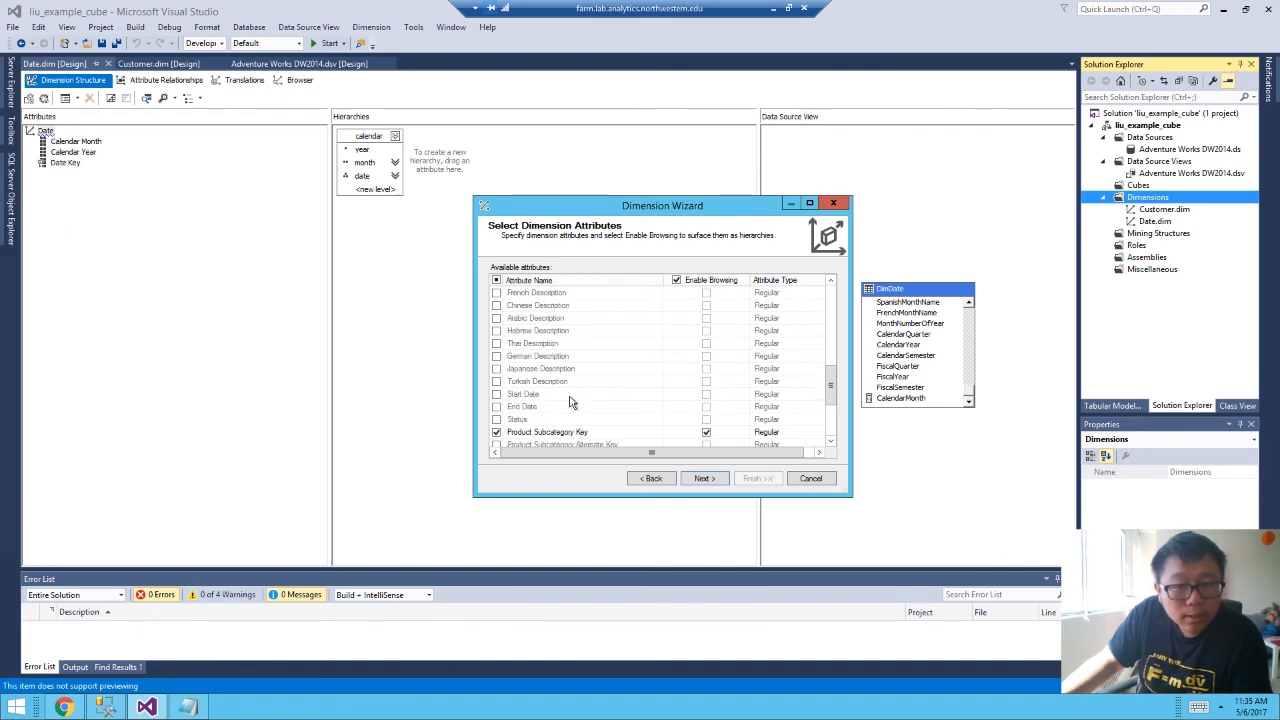
scroll(570, 400, "down", 1)
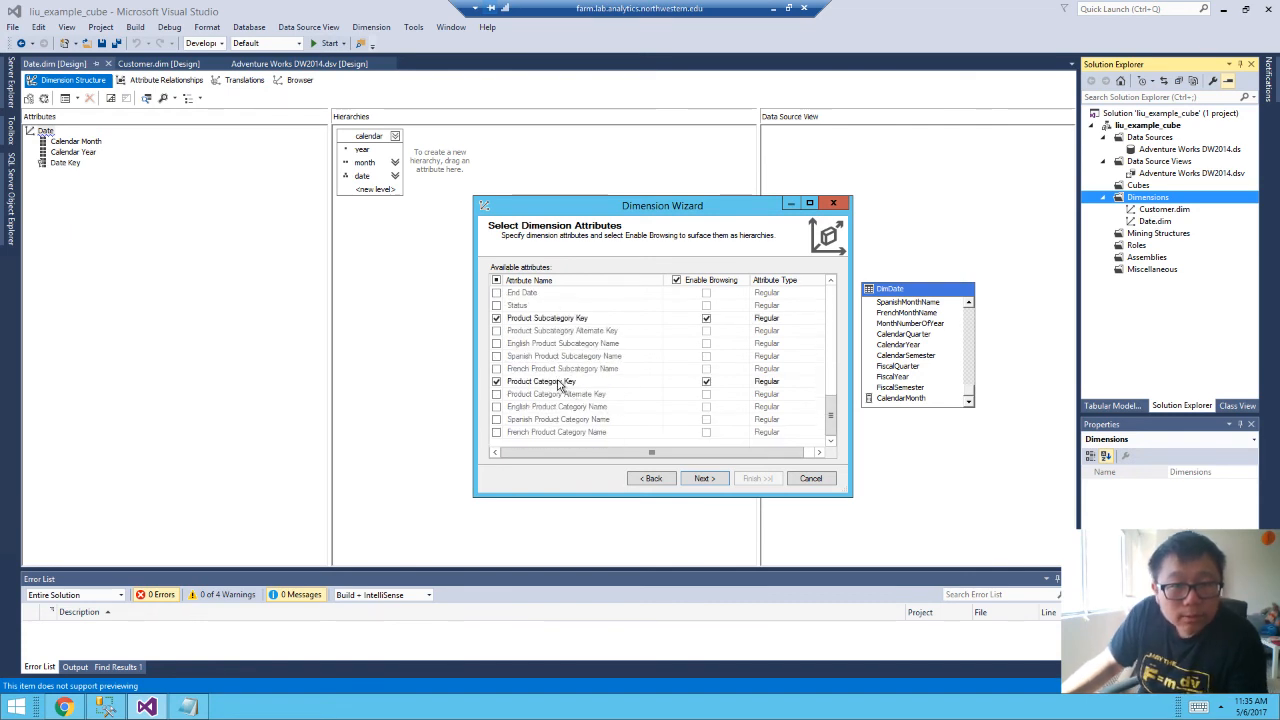
left_click(497, 343)
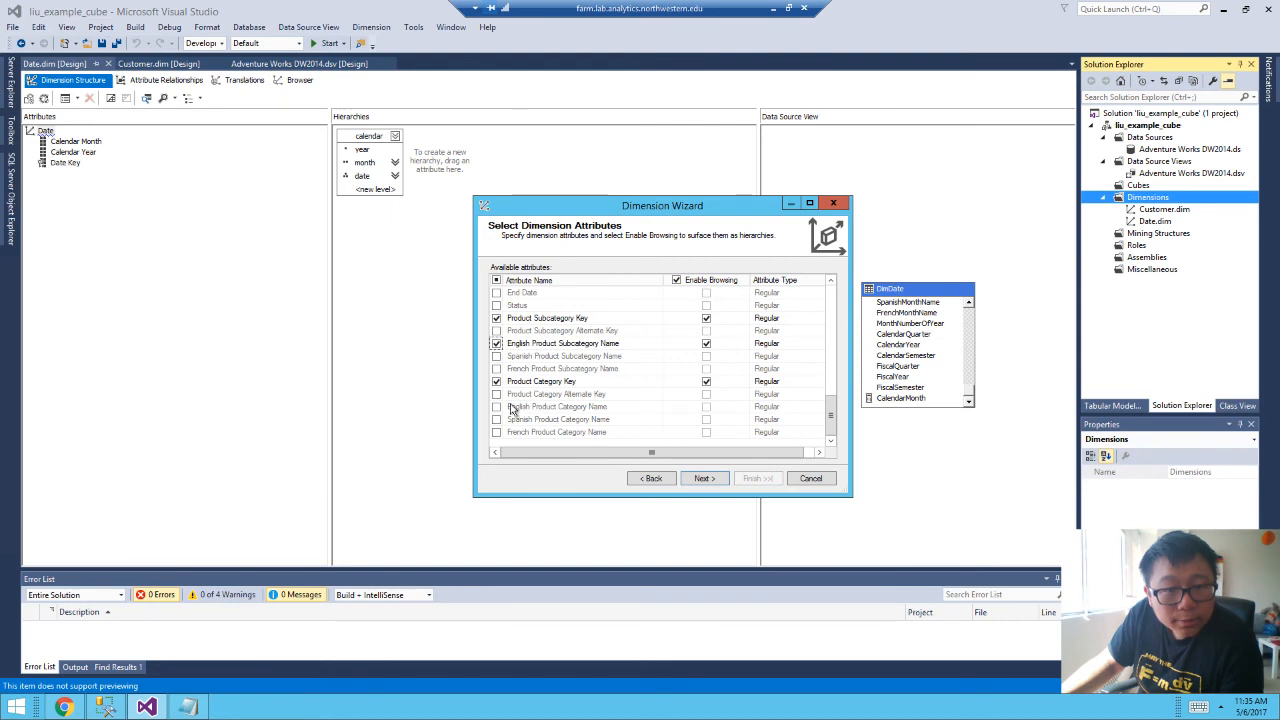
scroll(585, 403, "up", 5)
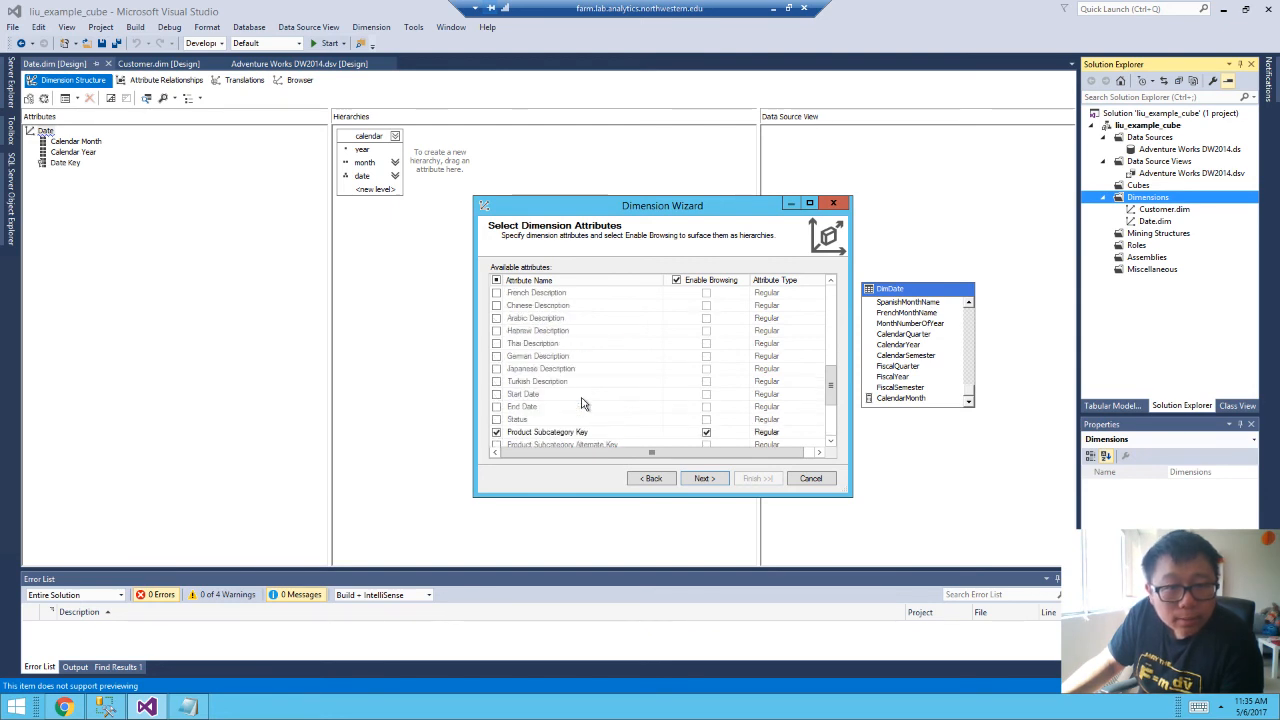
scroll(585, 400, "up", 5)
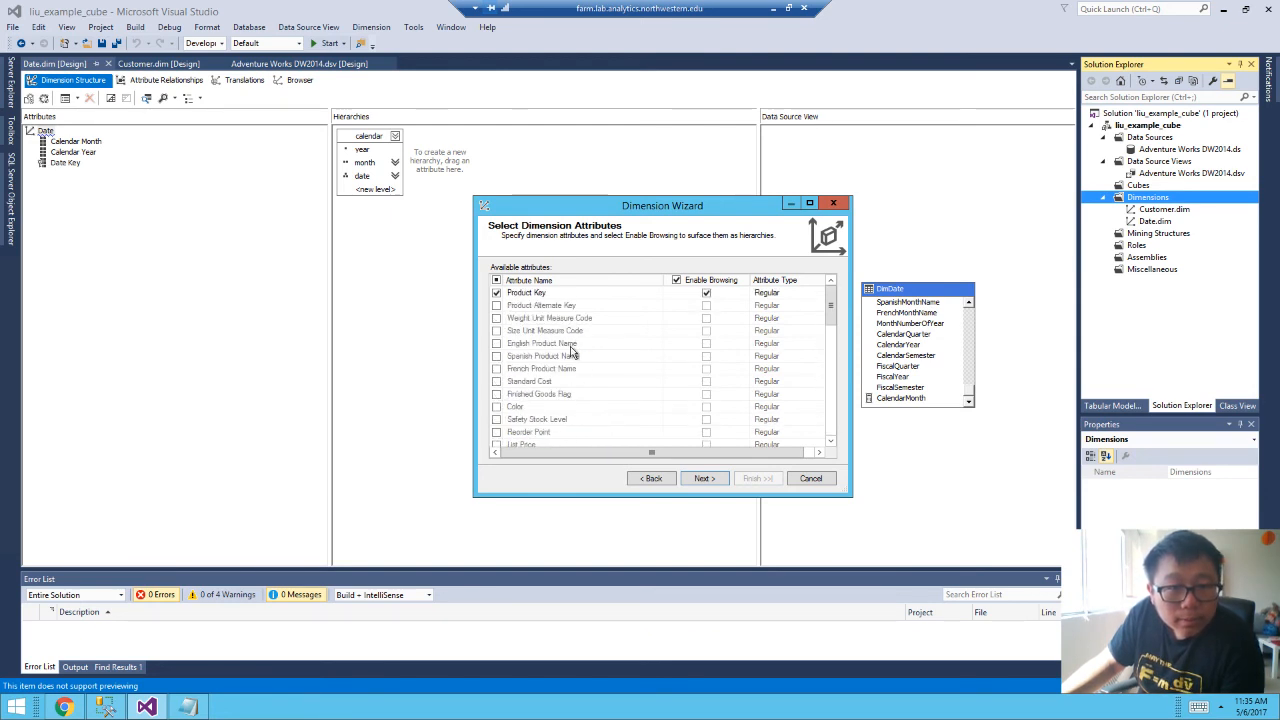
scroll(587, 392, "down", 4)
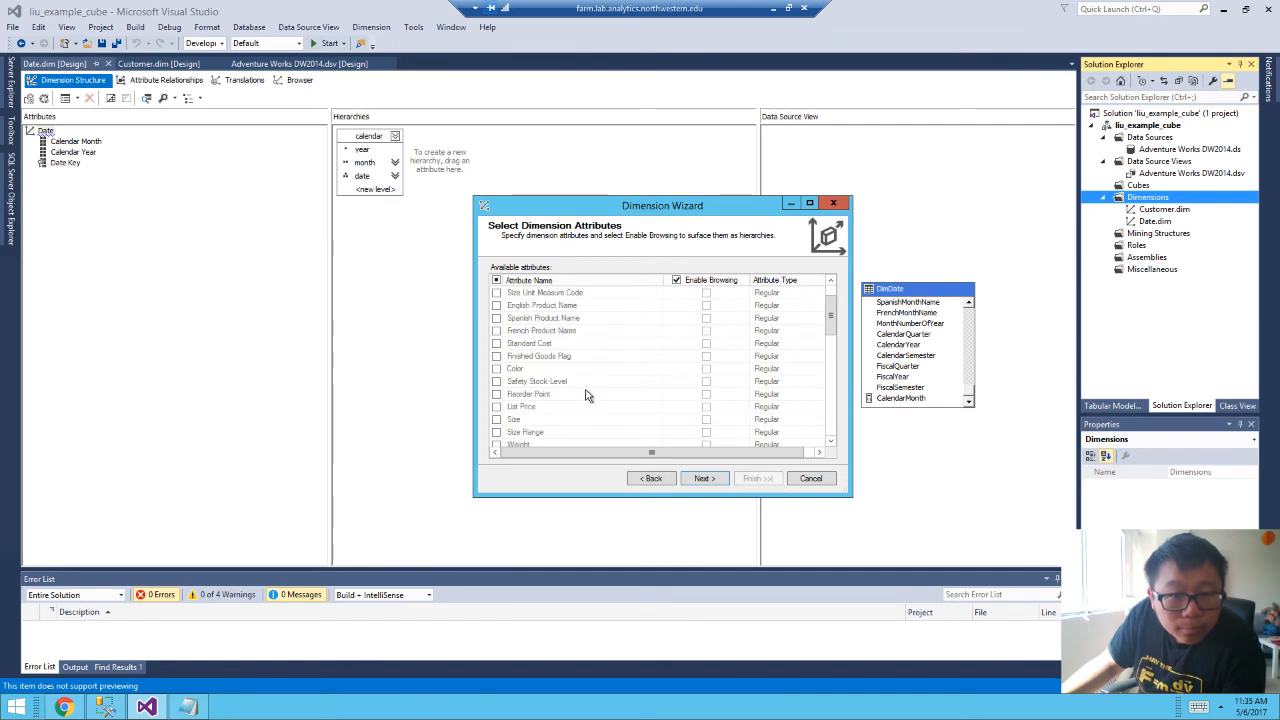
scroll(587, 395, "down", 1)
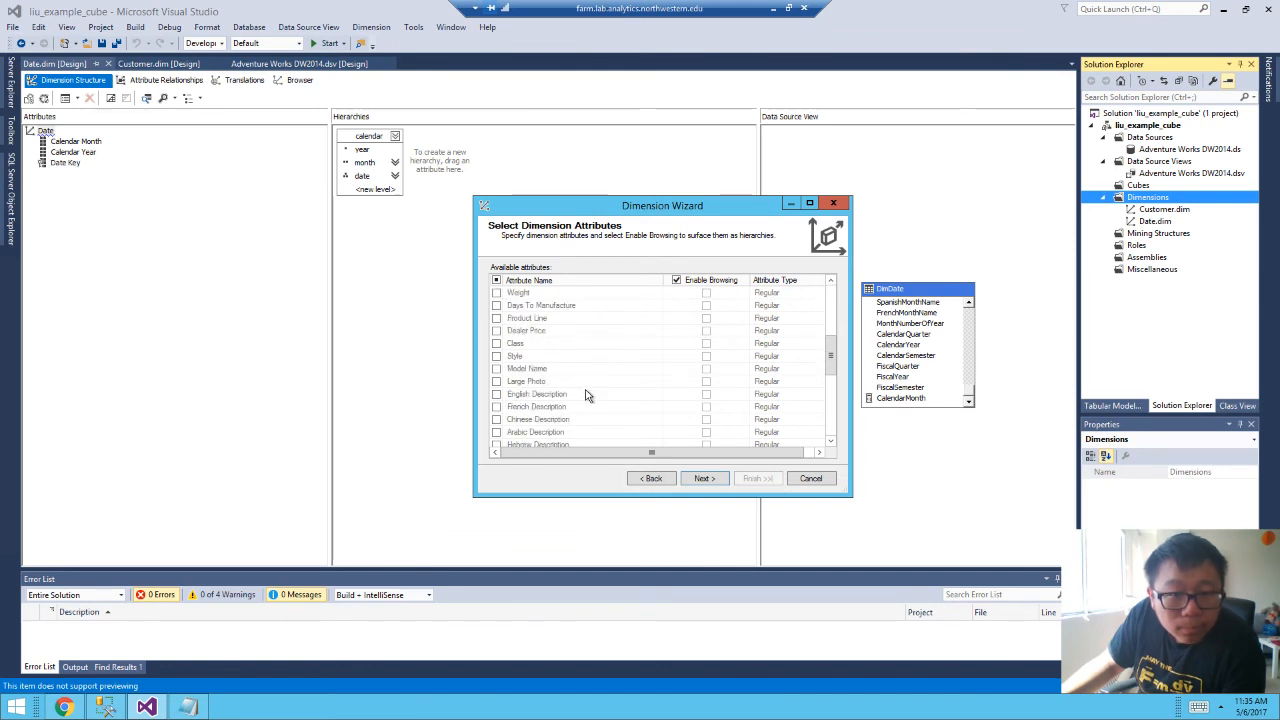
scroll(587, 395, "down", 3)
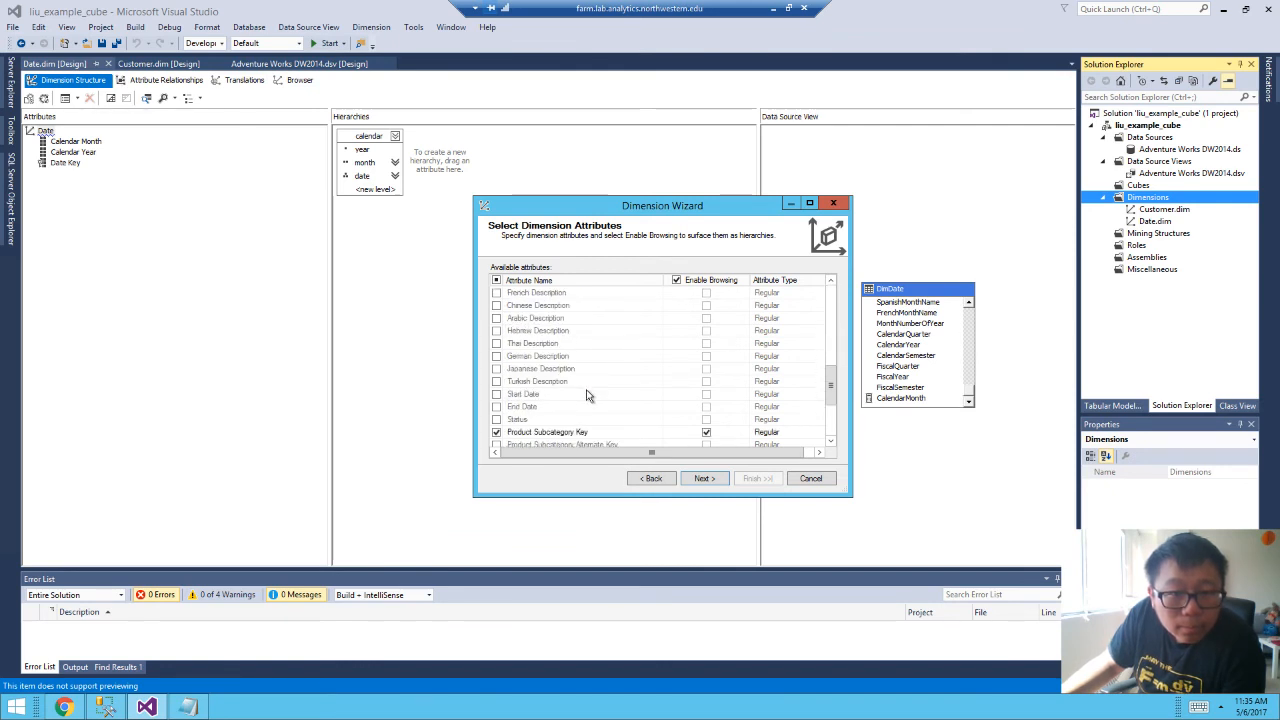
scroll(587, 395, "up", 6)
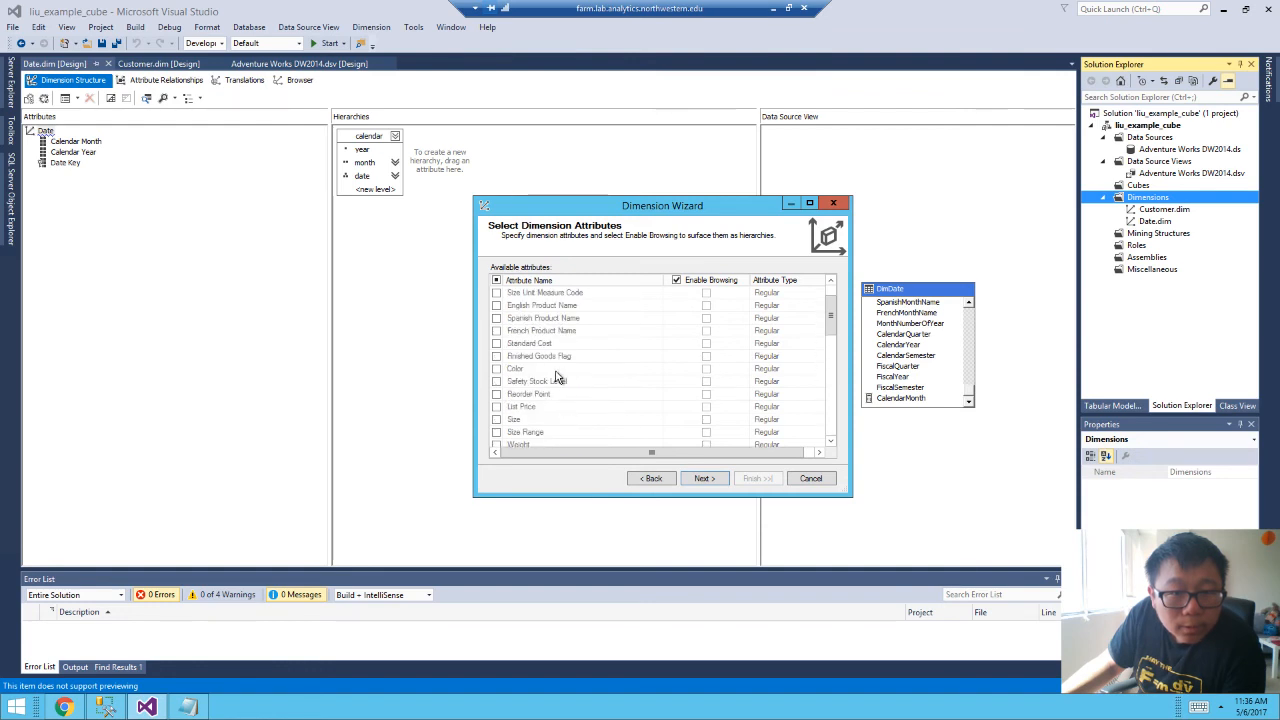
scroll(557, 370, "up", 1)
left_click(497, 343)
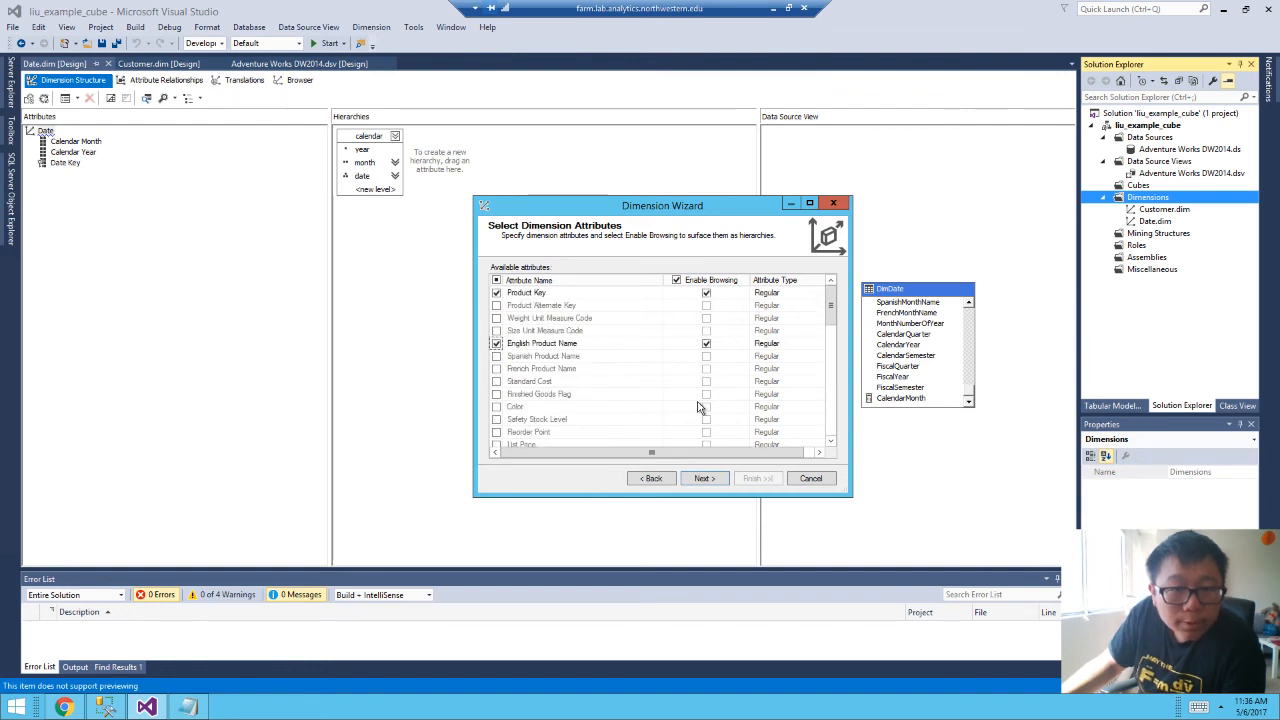
Name the new dimension Product and finish creating it.
left_click(714, 478)
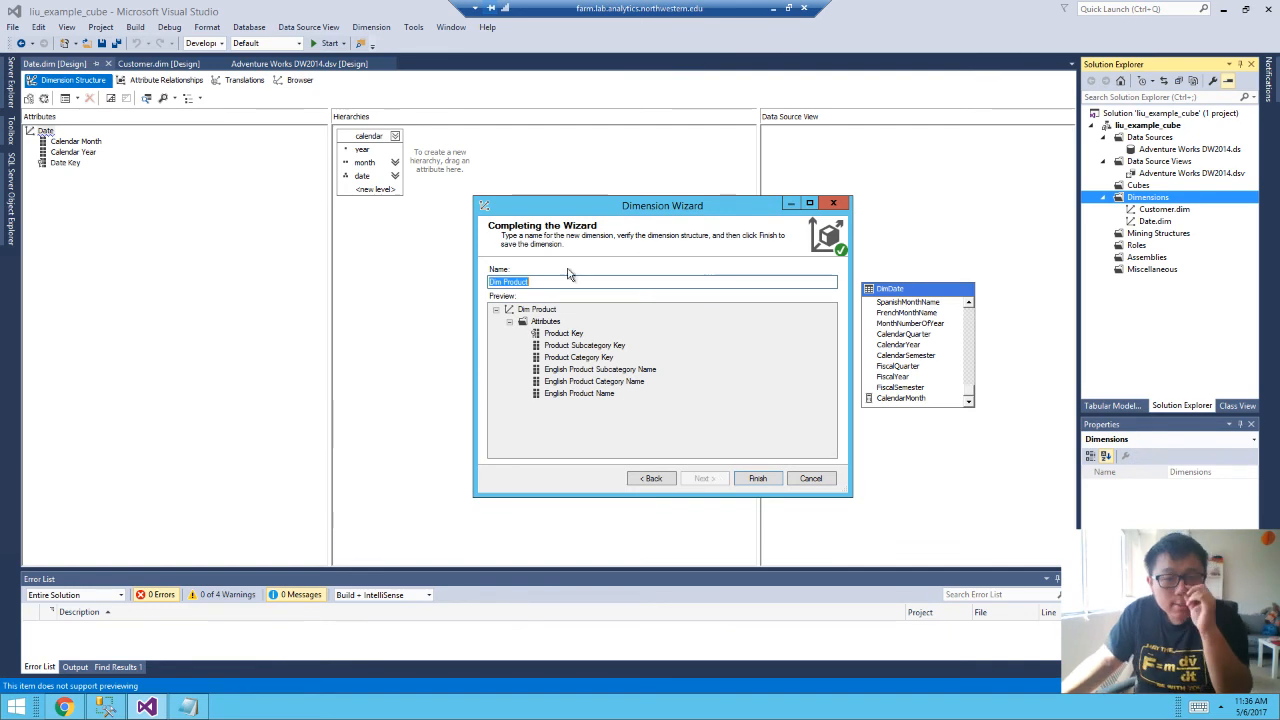
type("Product")
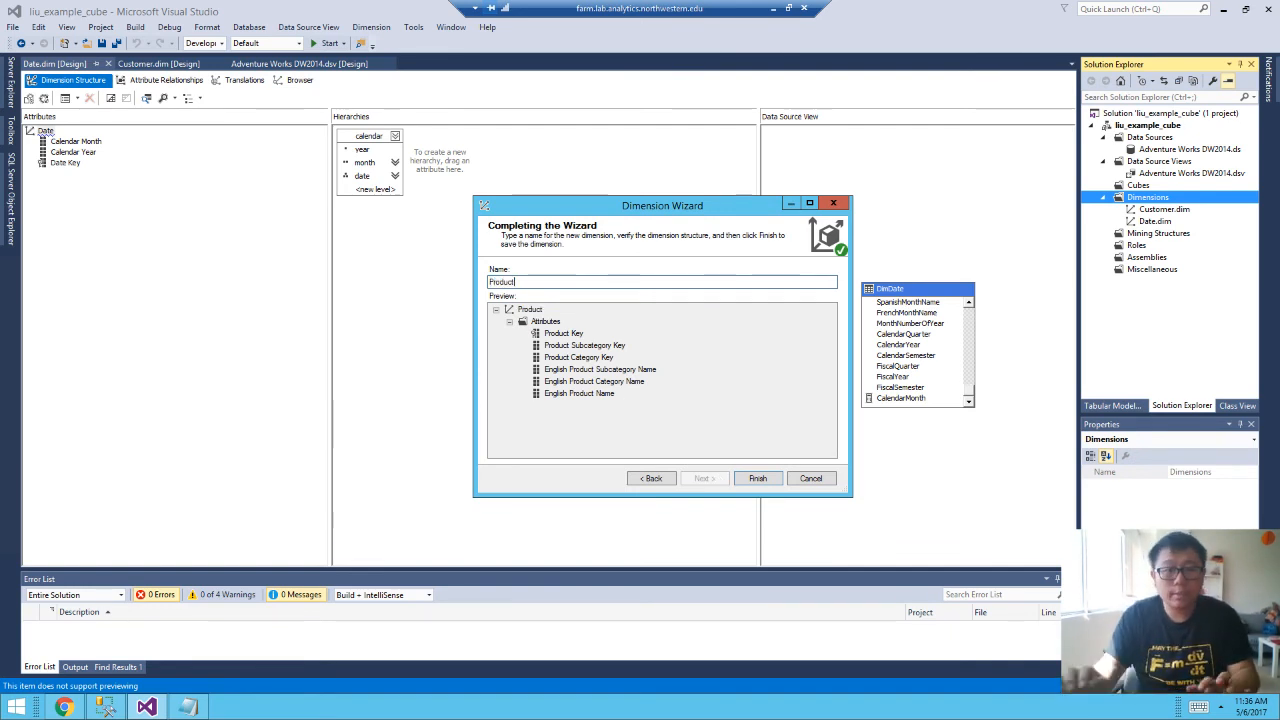
left_click(758, 478)
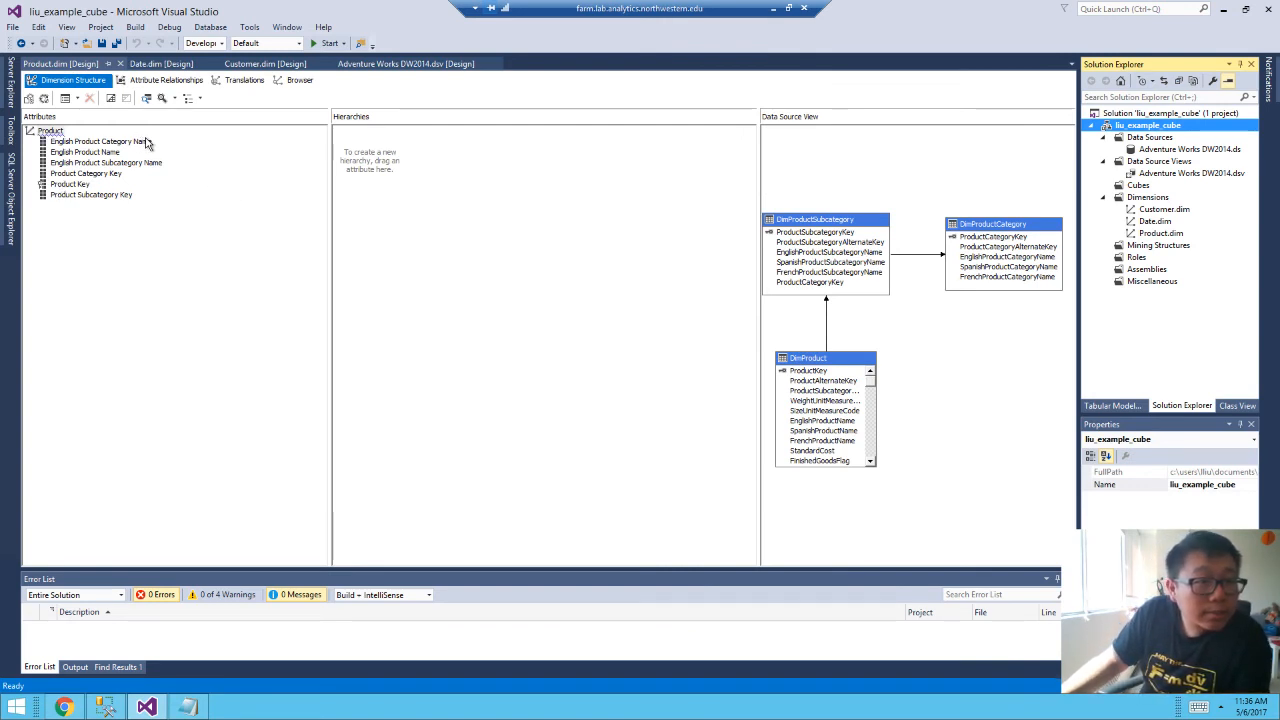
Build a Product hierarchy with the levels English Product Category Name, English Product Subcategory Name, English Product Name and Product Key.
left_click(110, 143)
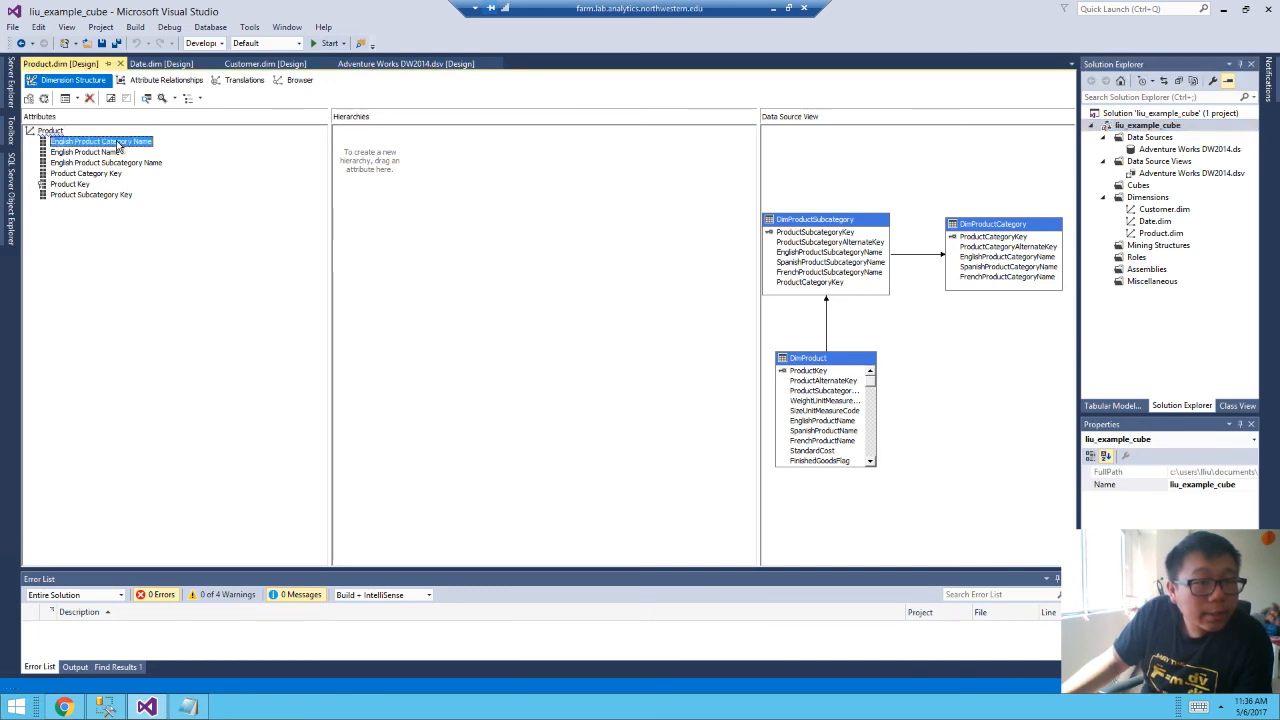
left_click_drag(113, 152, 425, 165)
left_click_drag(107, 163, 430, 168)
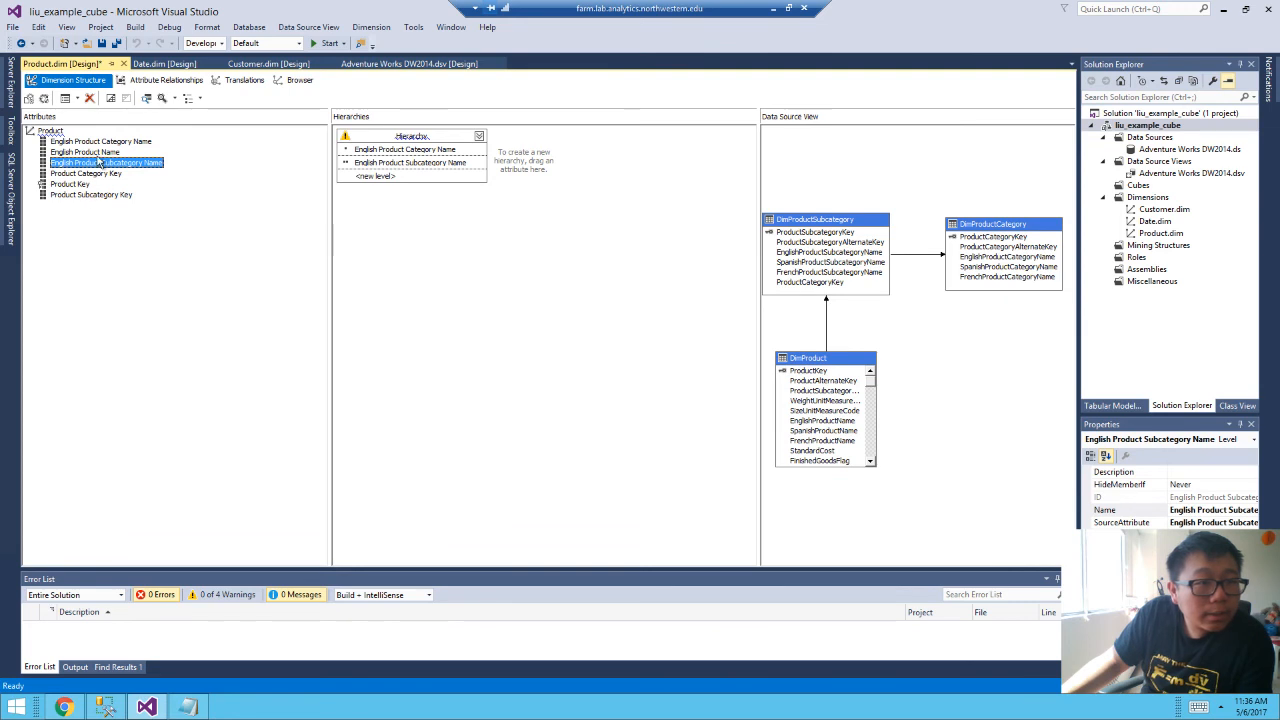
left_click_drag(100, 152, 395, 178)
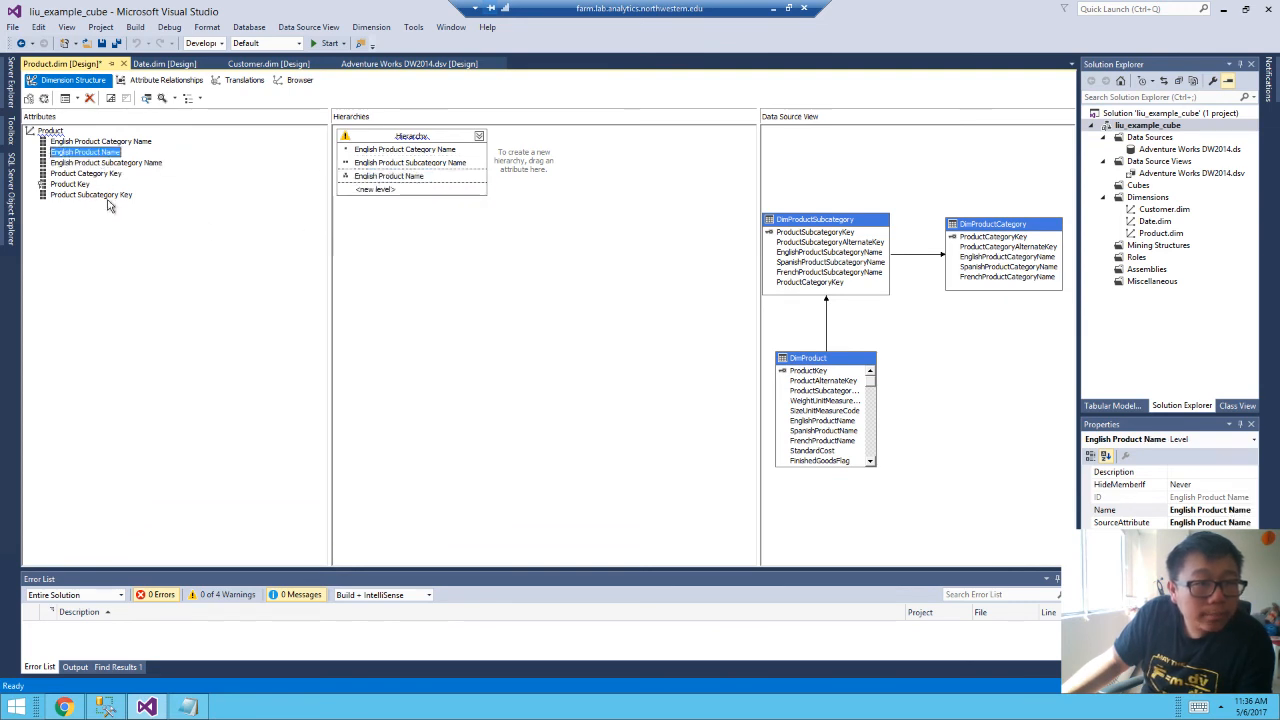
left_click_drag(72, 185, 425, 192)
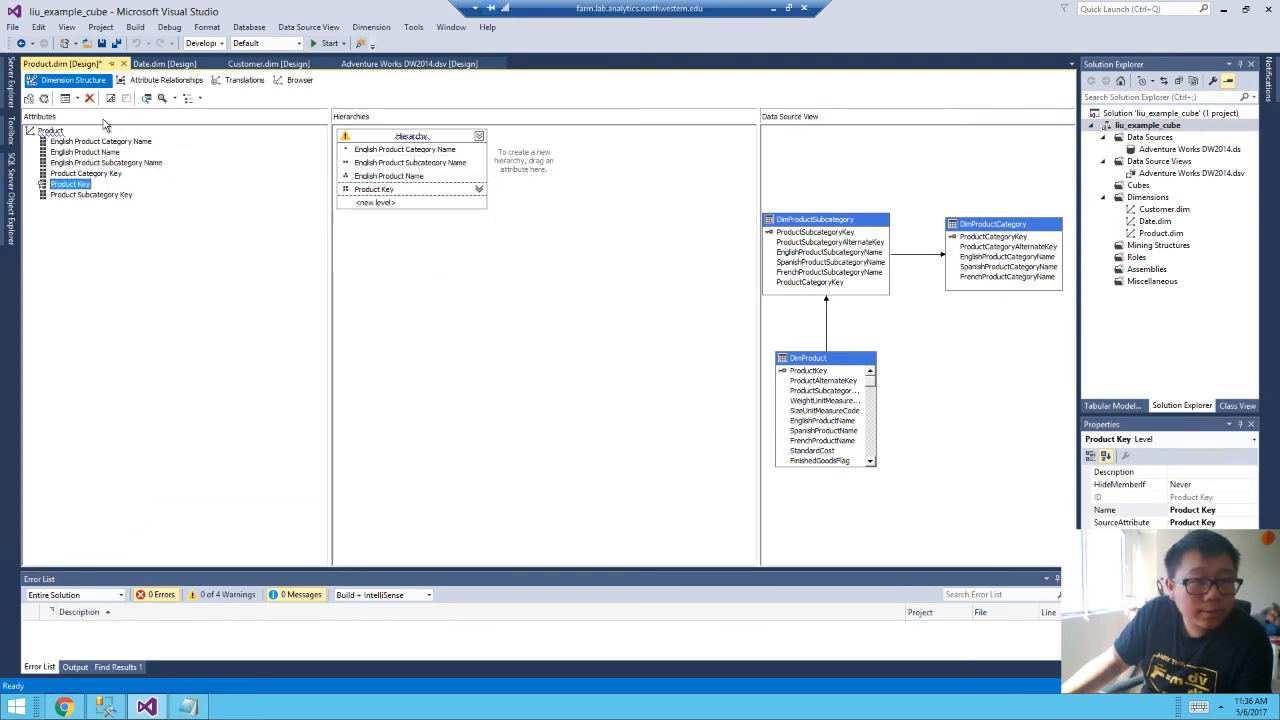
Check the Product dimension's attribute relationships, deploy the project and process the dimension, closing the processing and deployment windows.
left_click(166, 80)
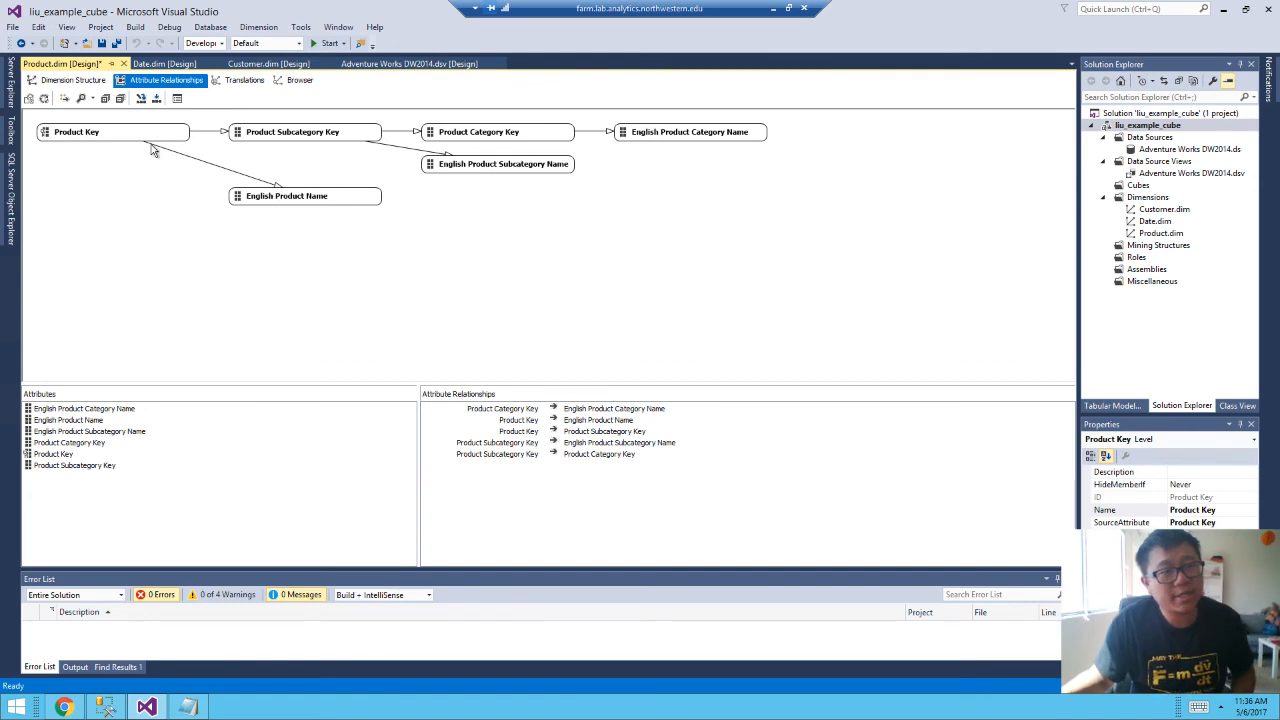
left_click(43, 98)
left_click(708, 370)
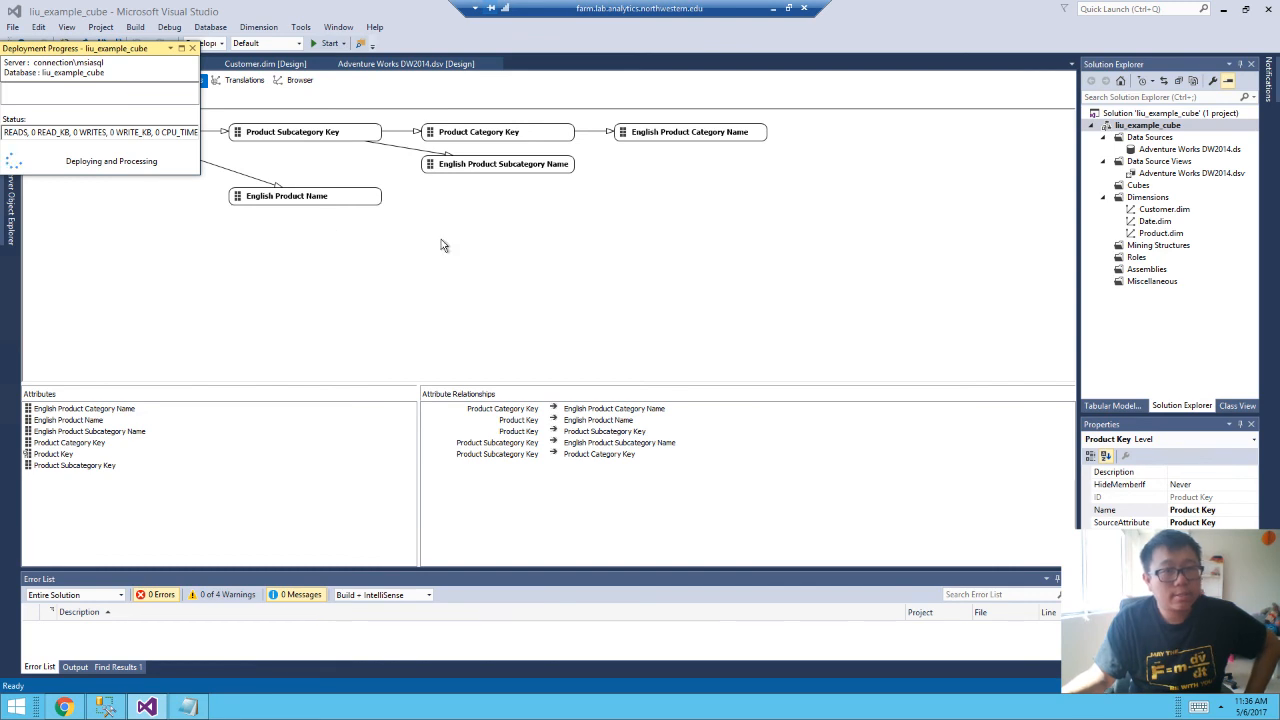
left_click(775, 584)
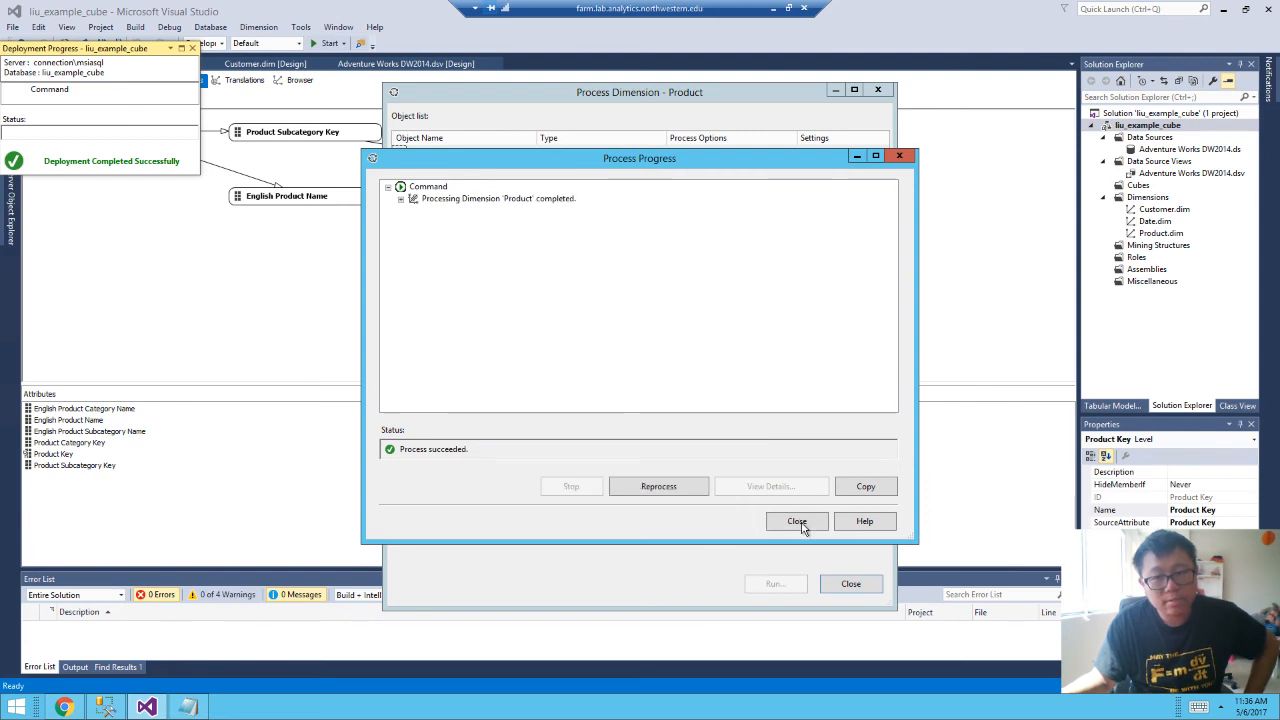
left_click(797, 521)
left_click(860, 583)
left_click(192, 48)
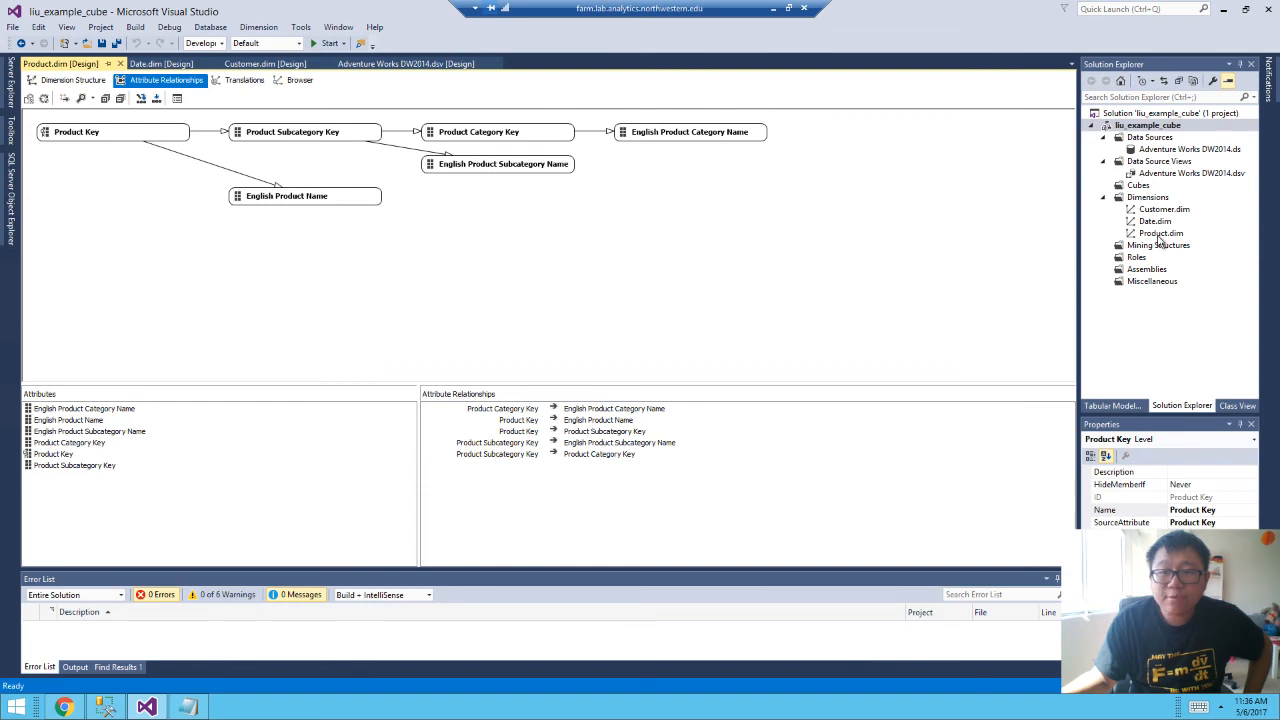
Start a new cube from existing tables in the Adventure Works DW2014 view, with FactInternetSales as the measure group table.
right_click(1139, 186)
left_click(1162, 197)
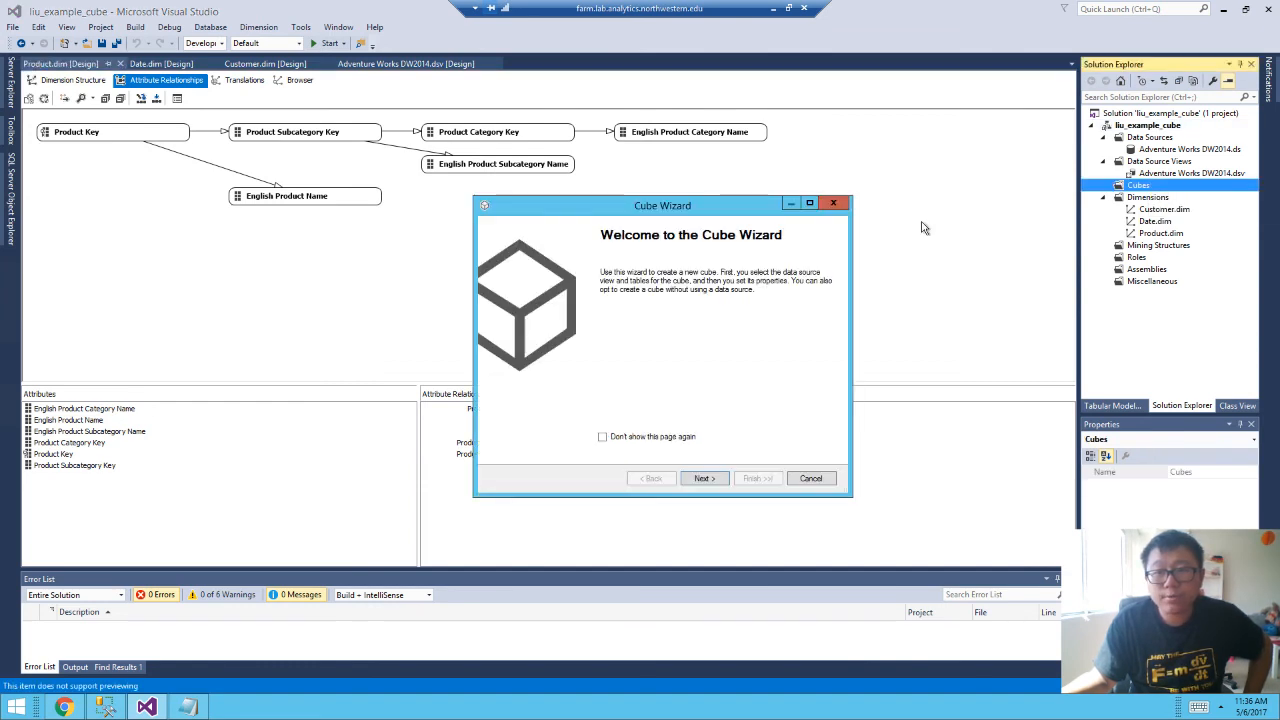
left_click(700, 479)
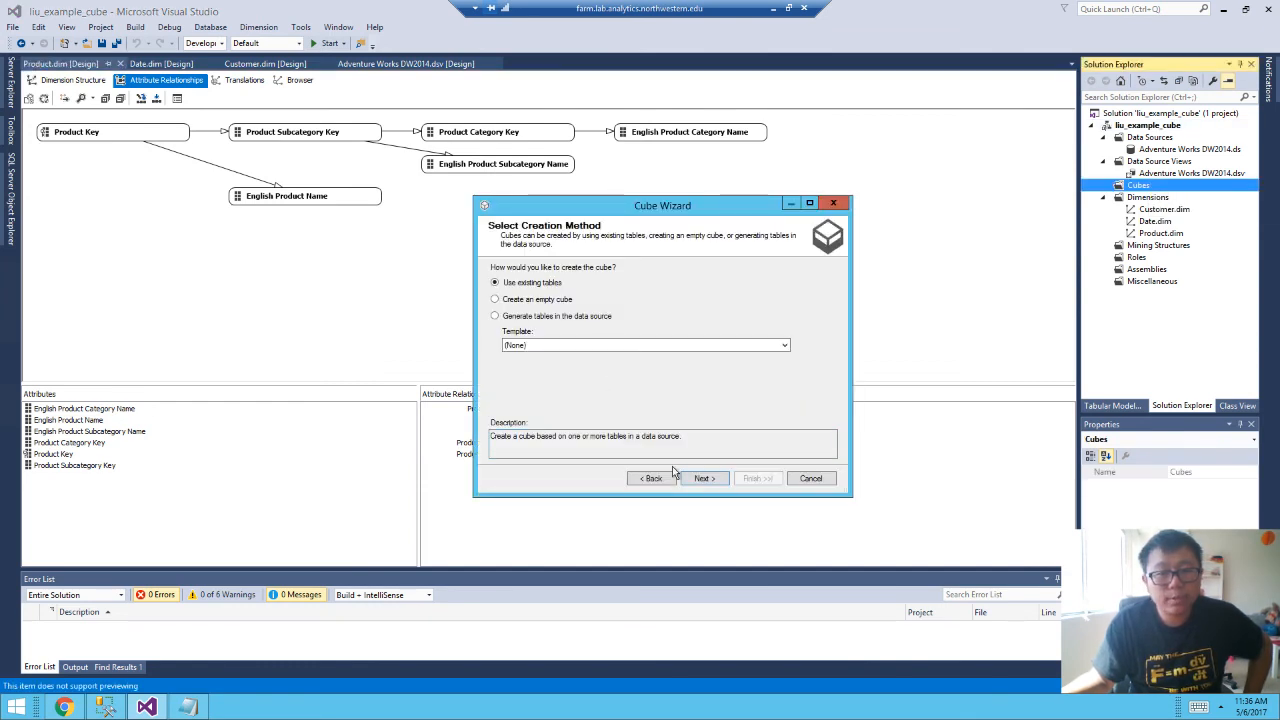
left_click(722, 484)
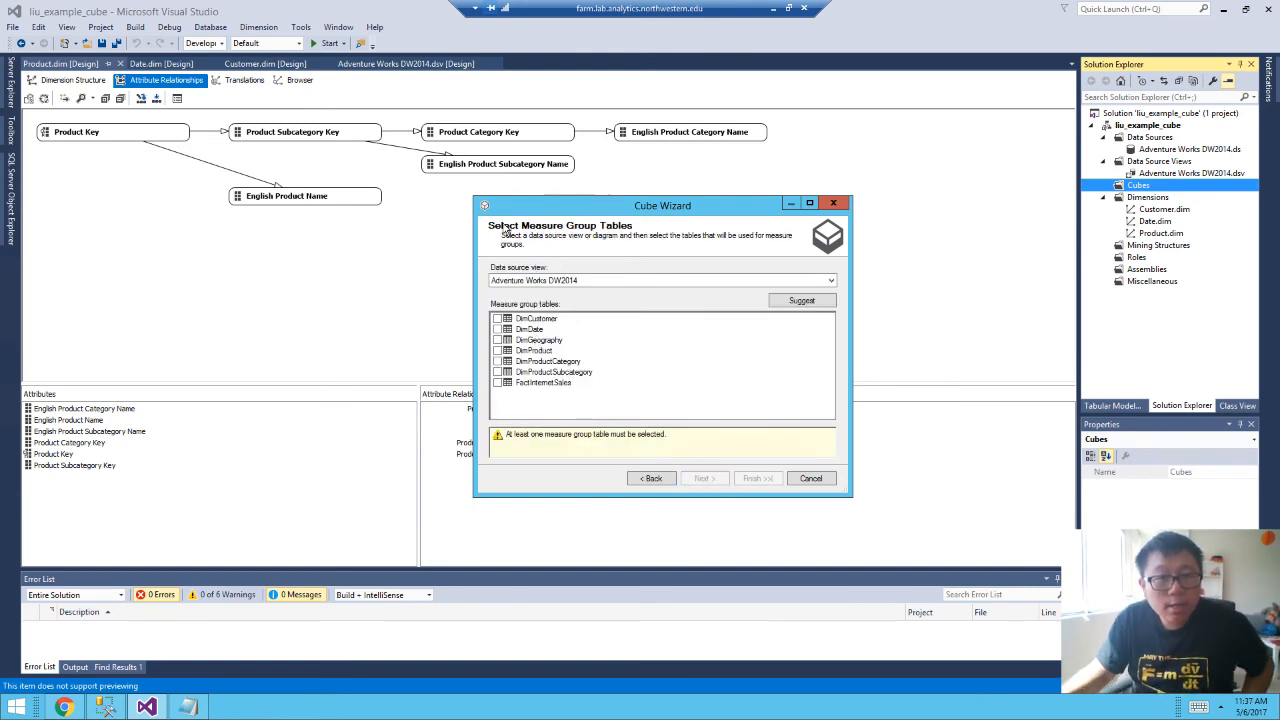
left_click(497, 383)
left_click(705, 478)
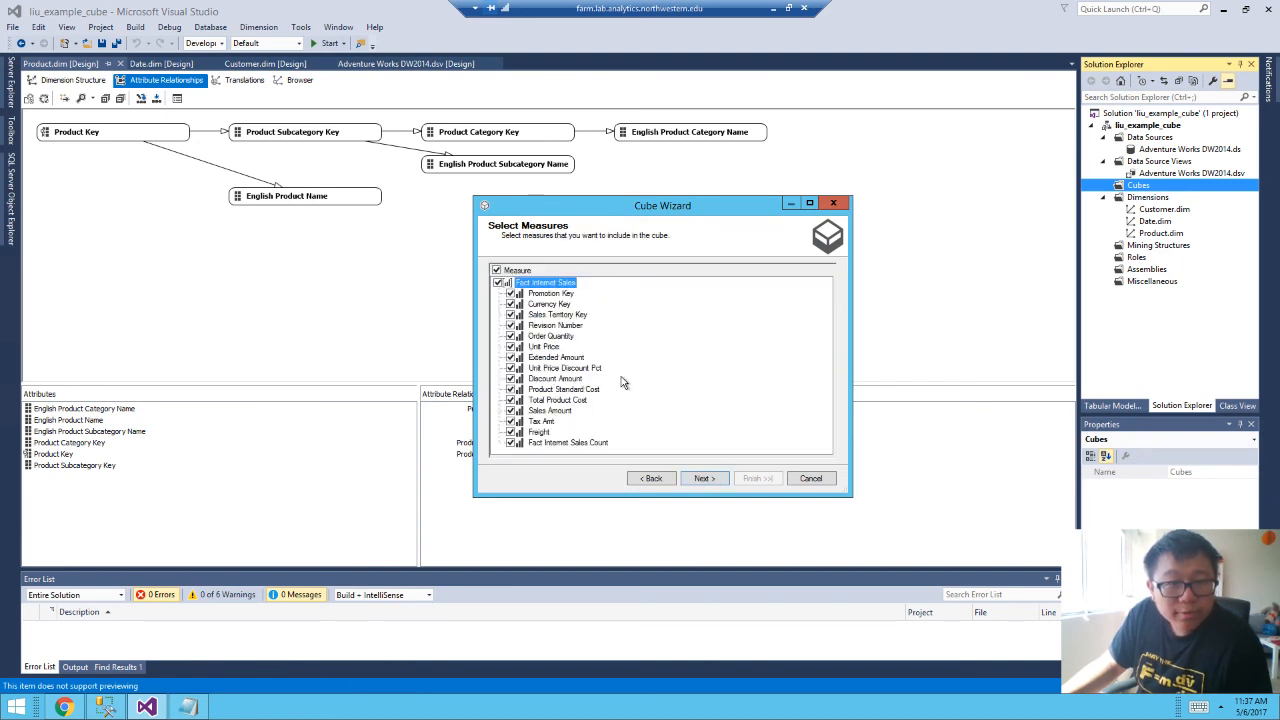
Limit the cube's measures to Sales Amount and Fact Internet Sales Count.
left_click(499, 283)
scroll(592, 350, "down", 1)
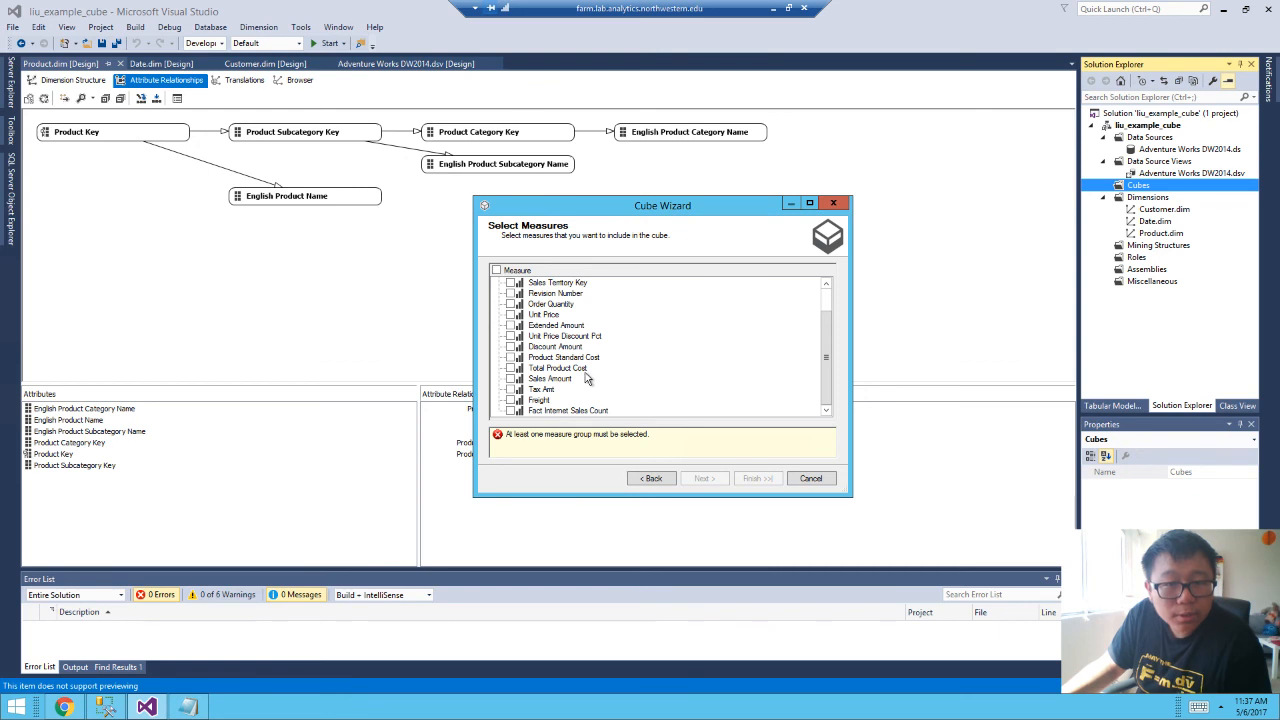
left_click(511, 379)
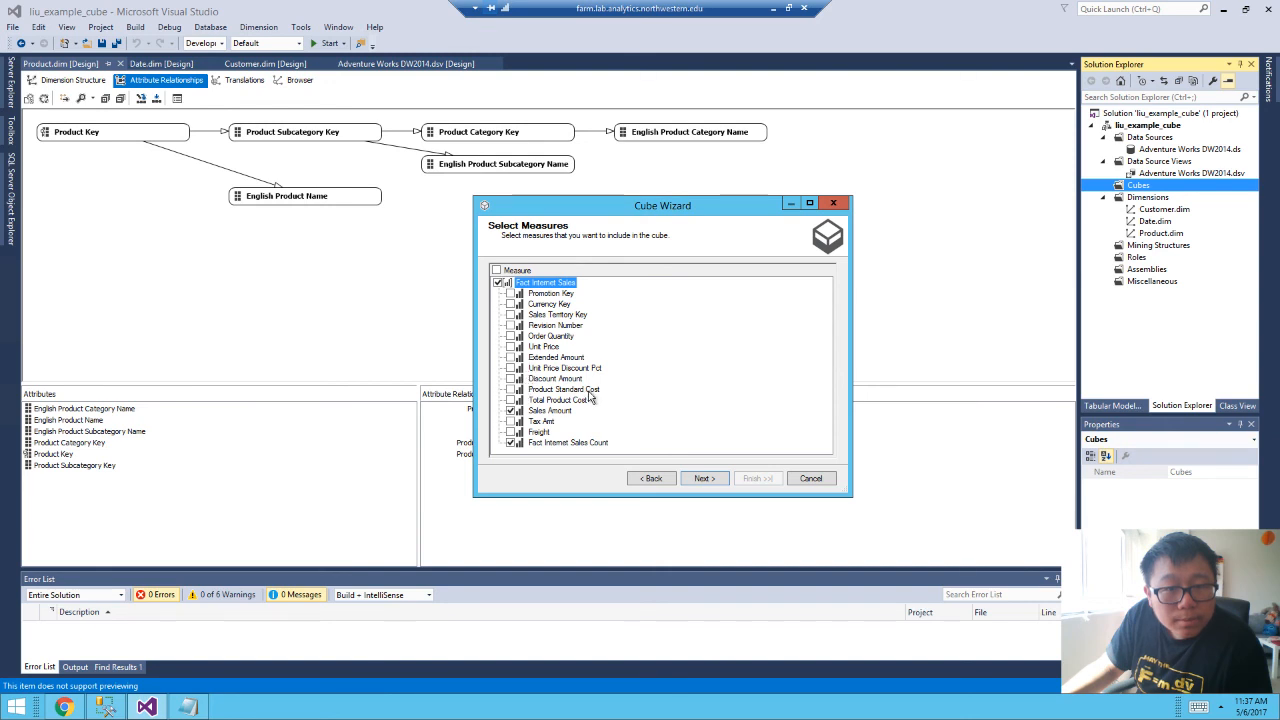
Add Freight to the cube's measures, keeping Sales Amount and Fact Internet Sales Count selected.
left_click(511, 410)
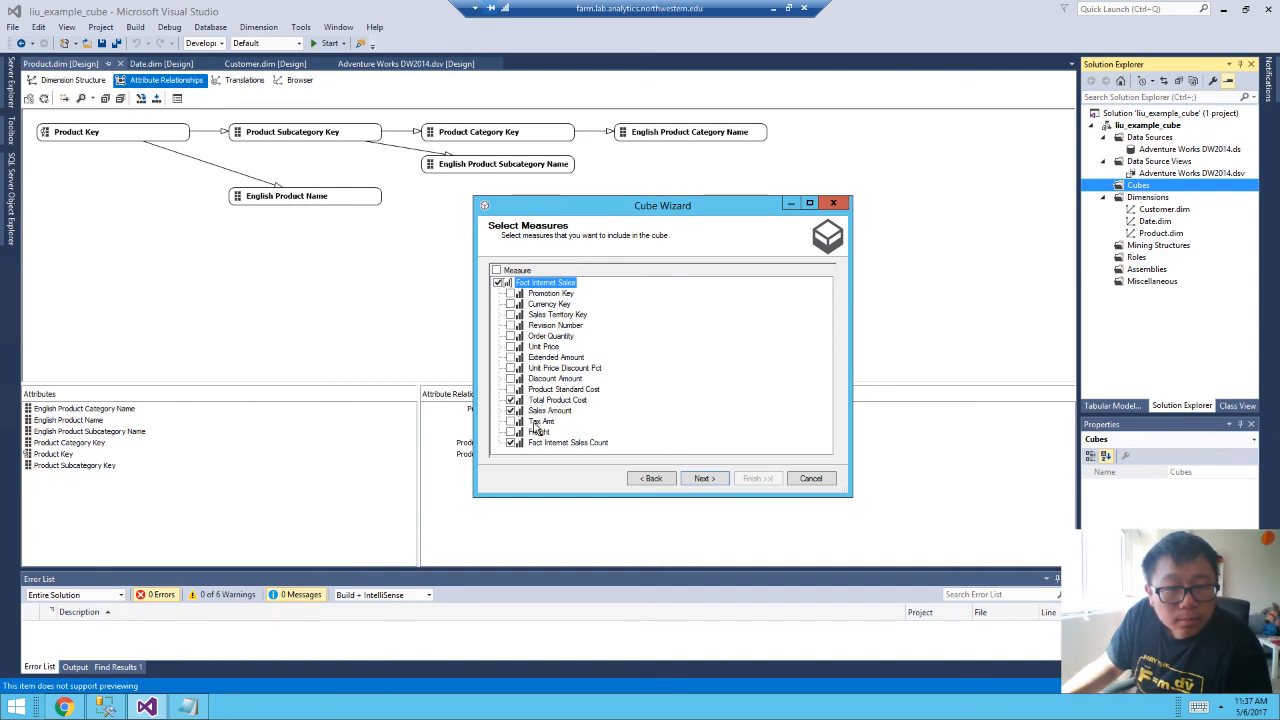
left_click(511, 443)
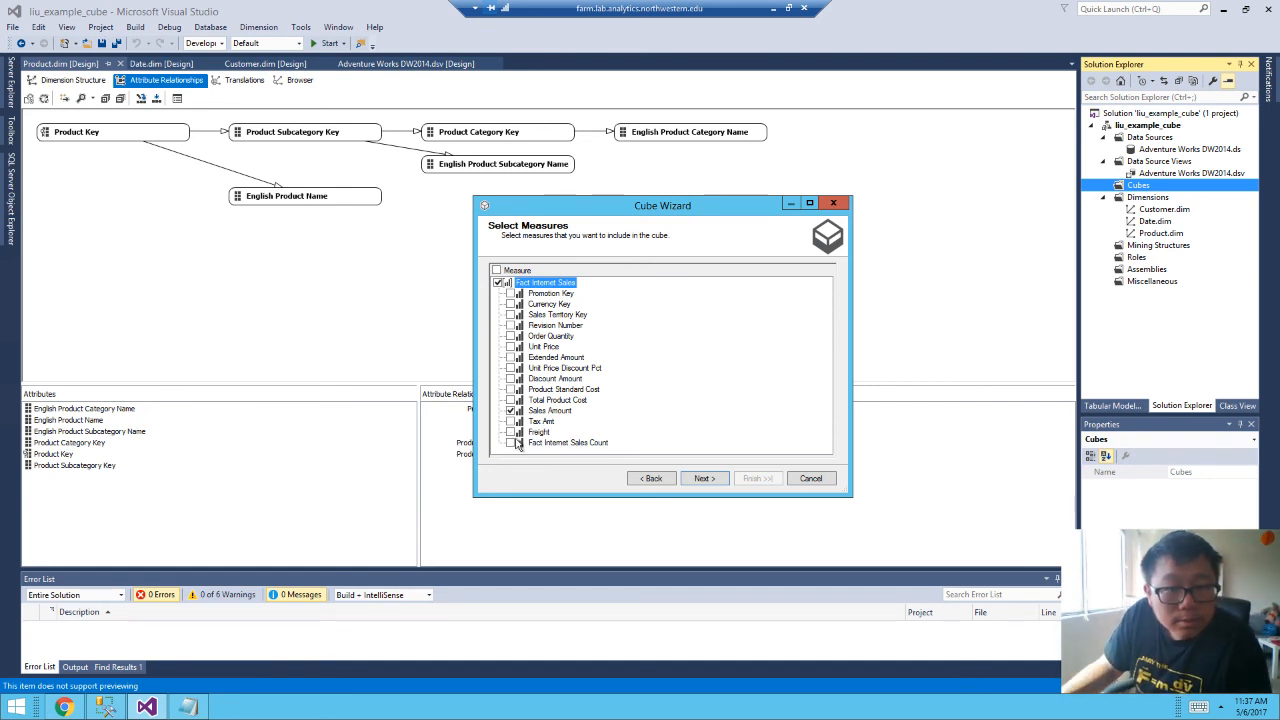
left_click(511, 443)
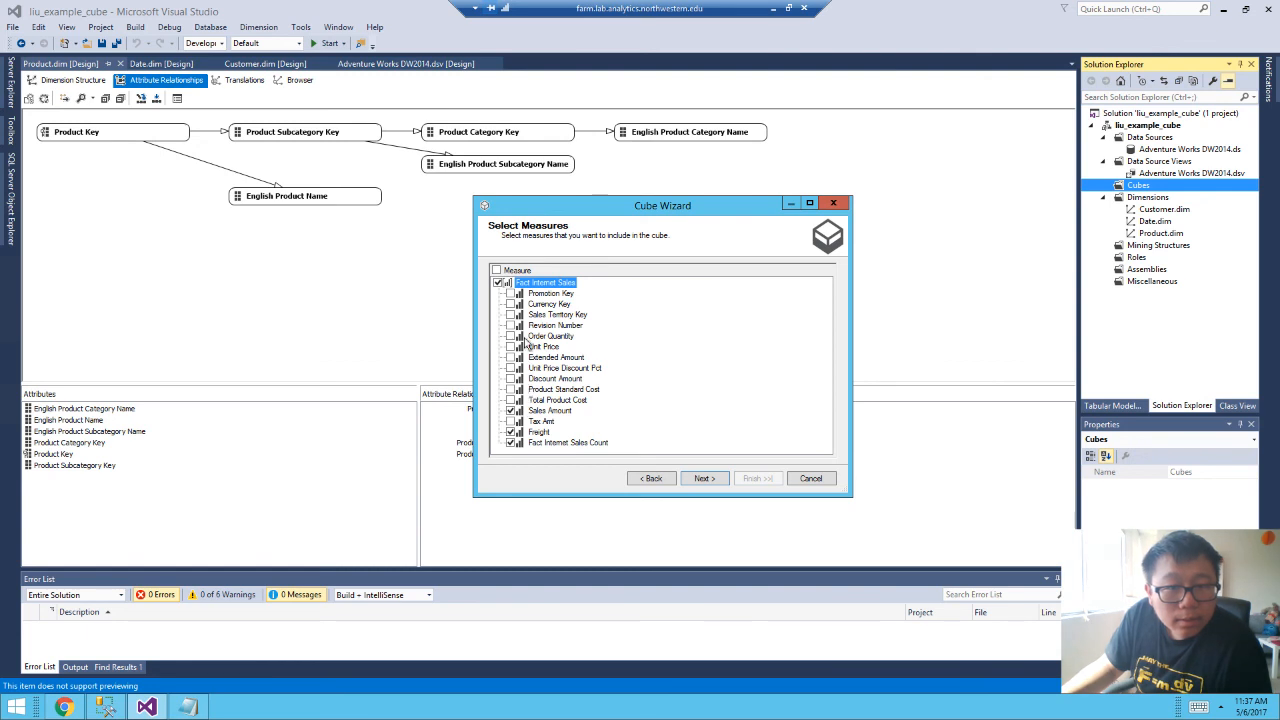
left_click(703, 478)
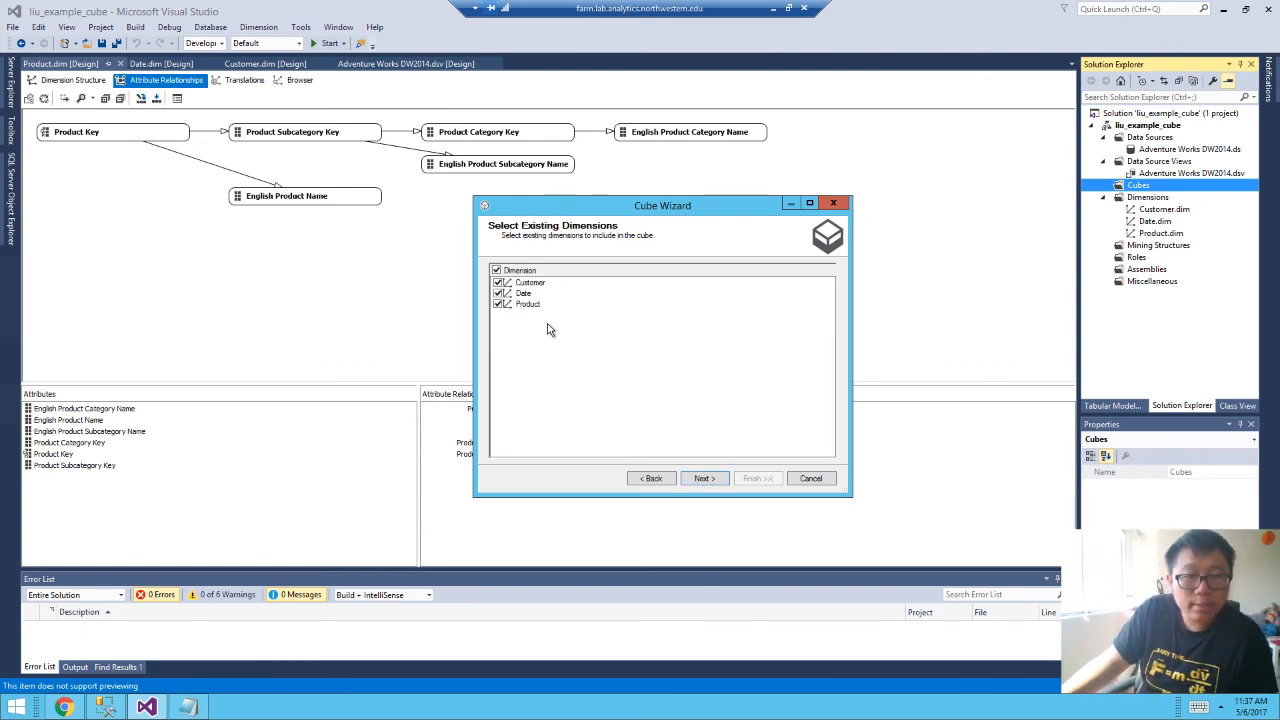
Include the existing Customer, Date and Product dimensions, exclude the new Fact Internet Sales dimension, and finish the cube with the name sales.
left_click(700, 479)
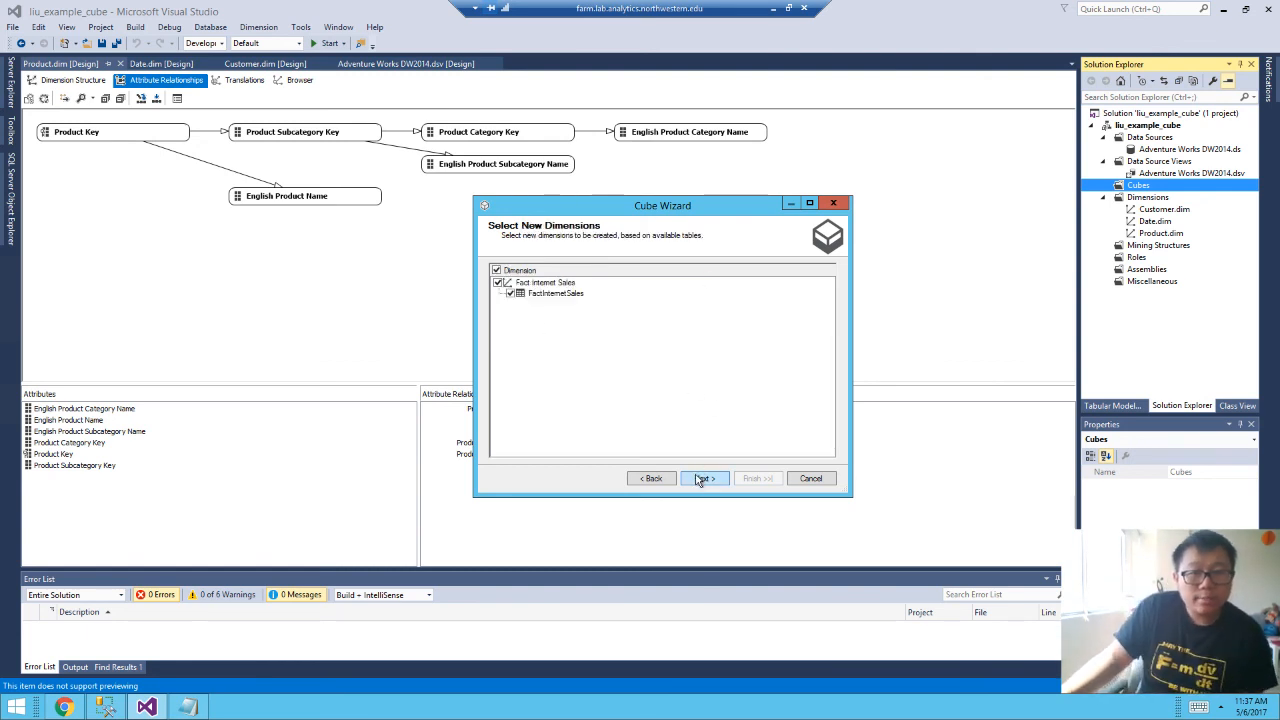
left_click(497, 283)
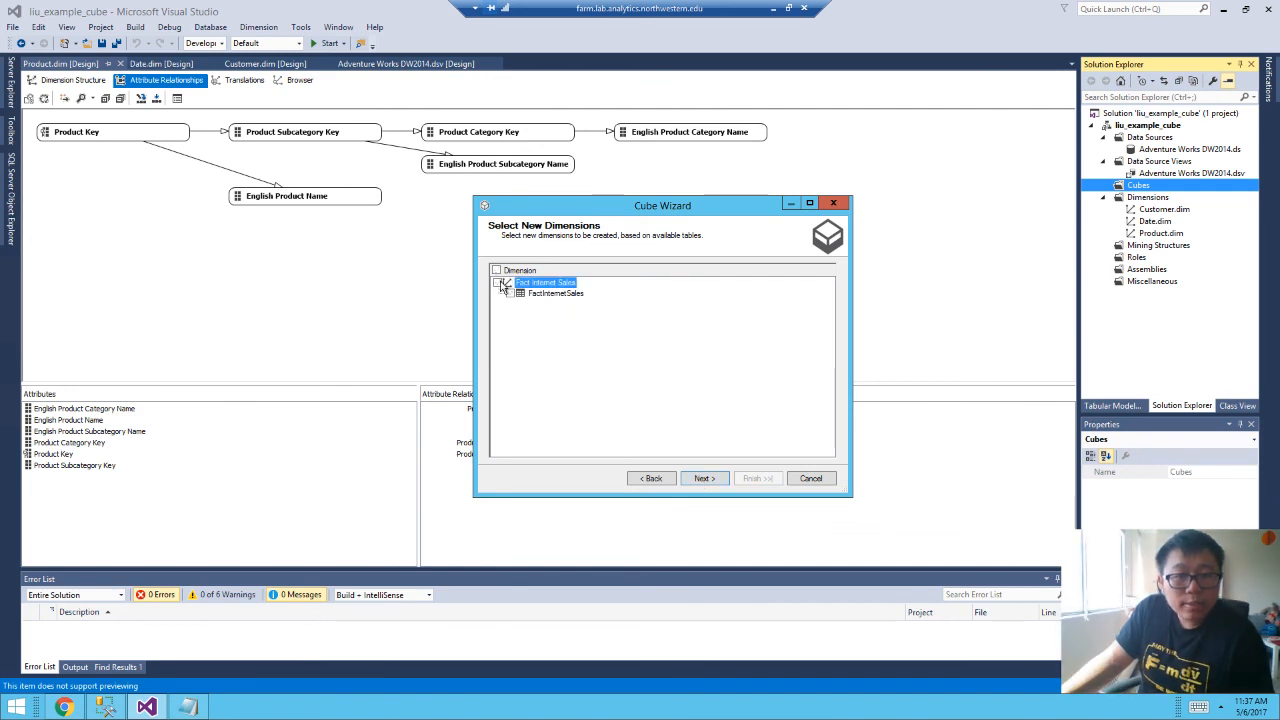
left_click(708, 480)
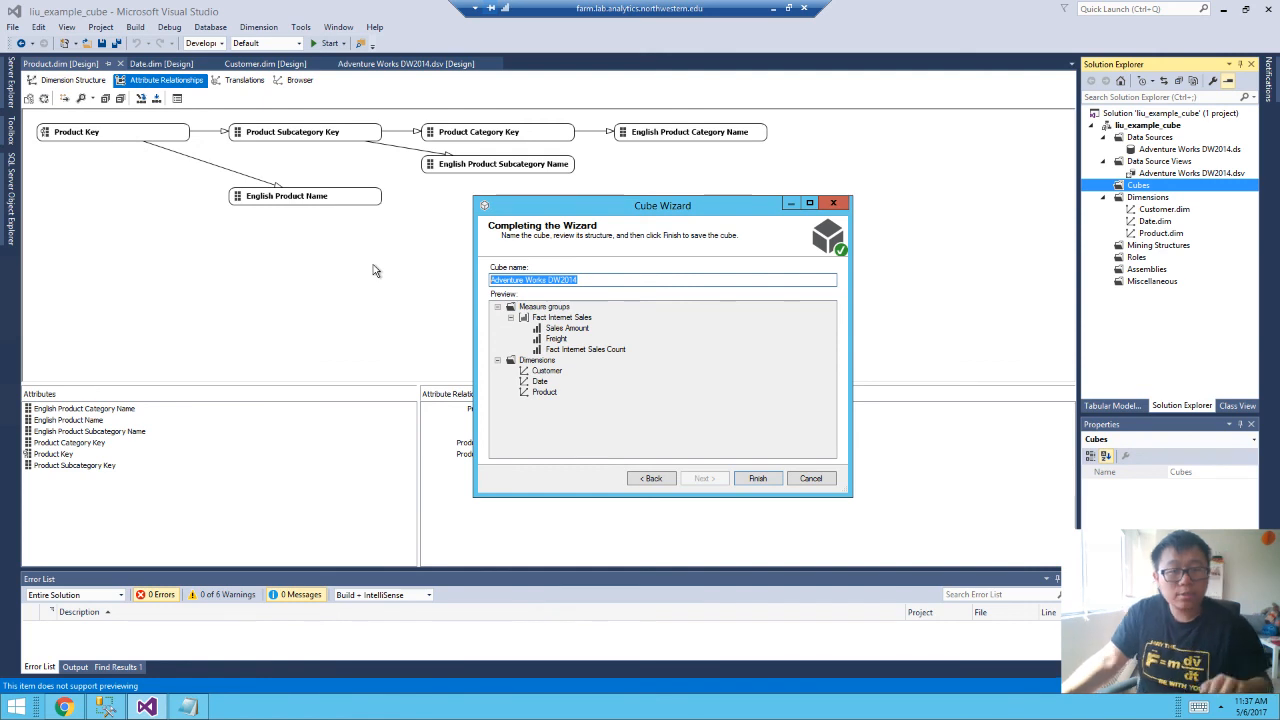
type("sales")
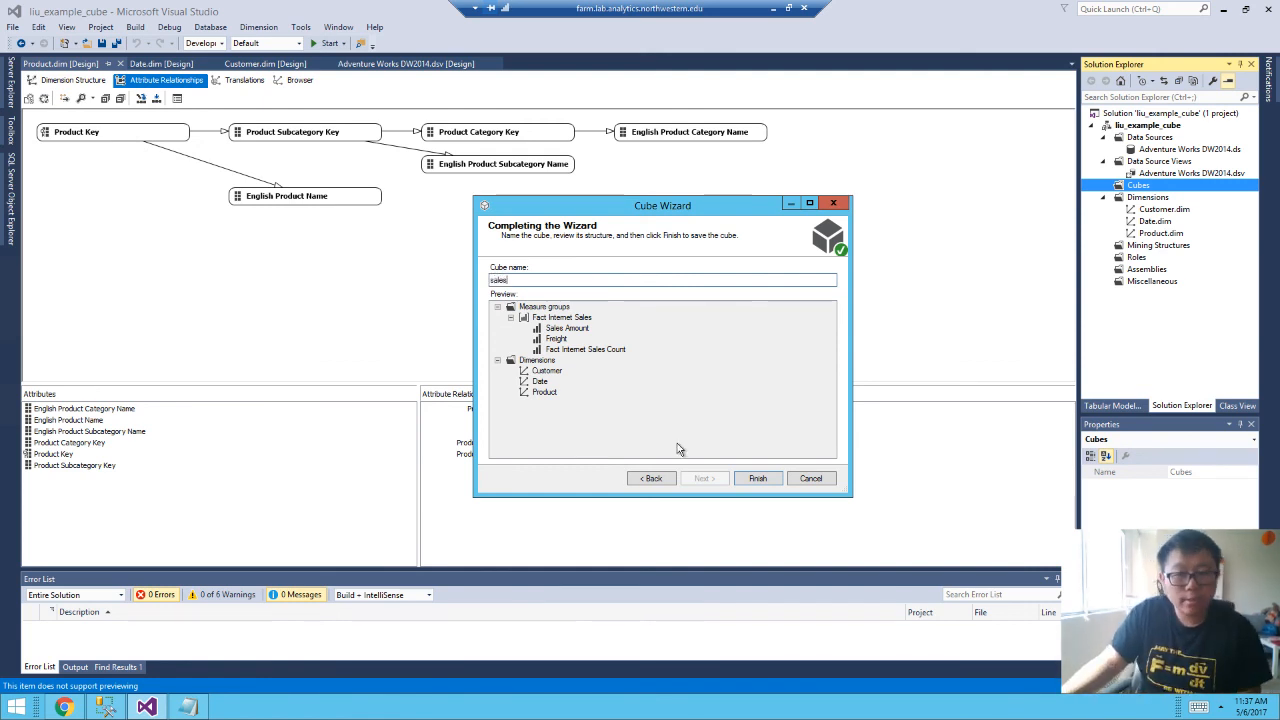
left_click(758, 478)
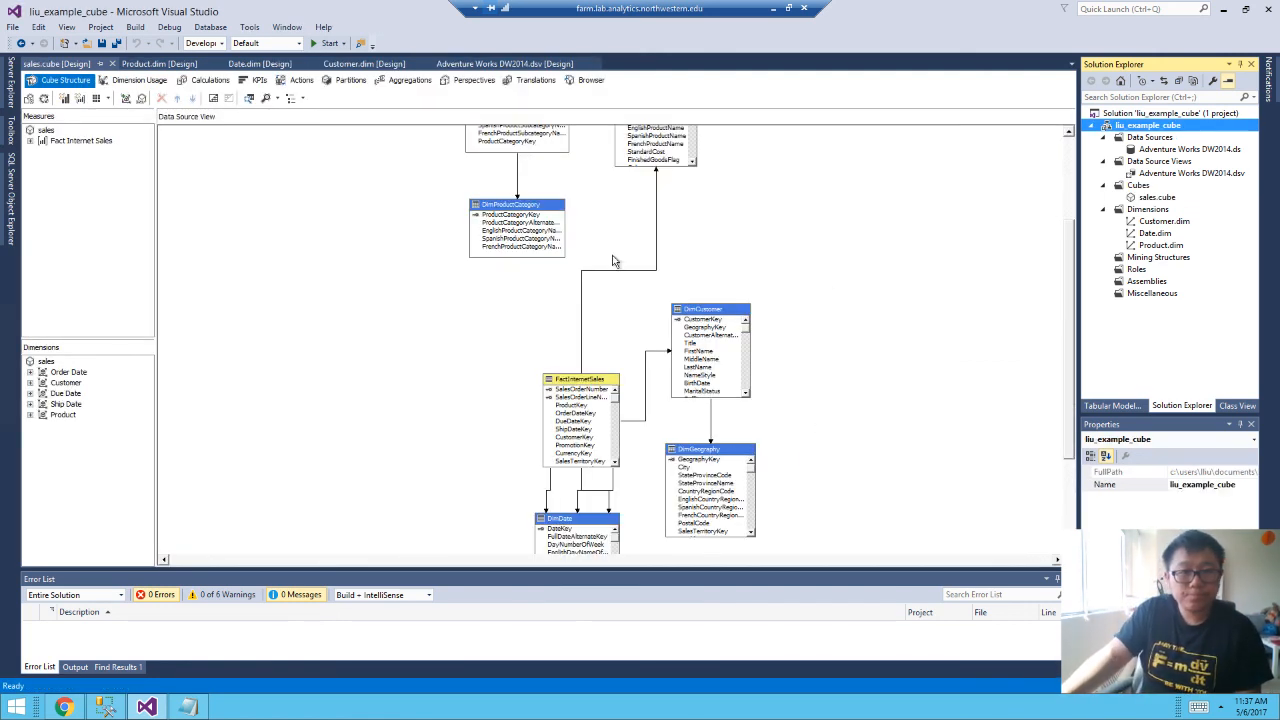
Build and deploy the project, run full processing of the sales cube, and close the processing windows.
left_click(43, 99)
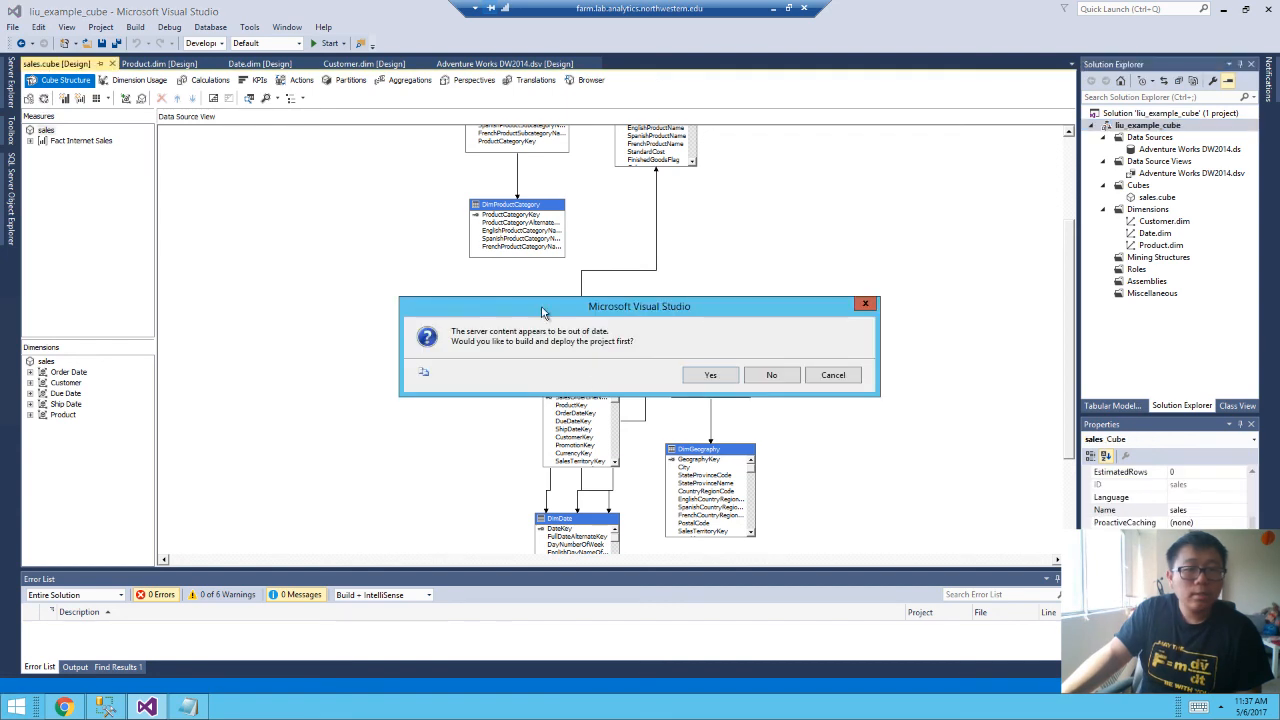
left_click(716, 382)
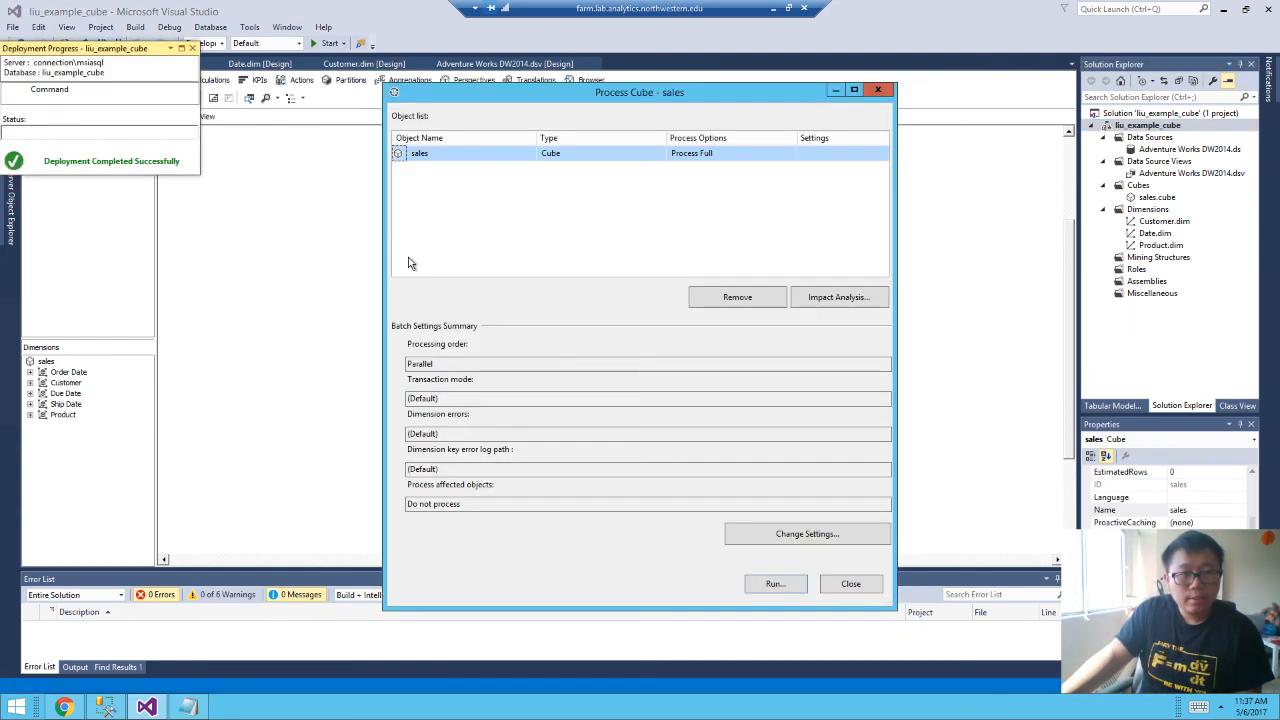
left_click(776, 585)
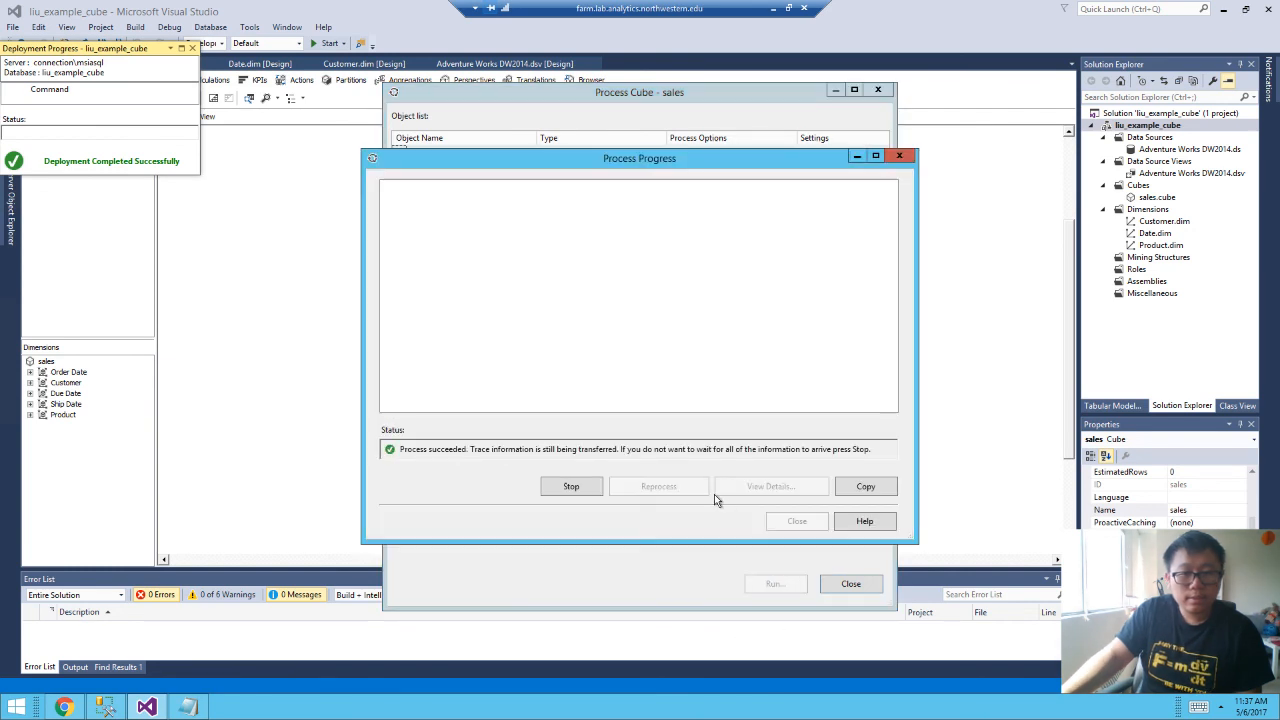
left_click(797, 522)
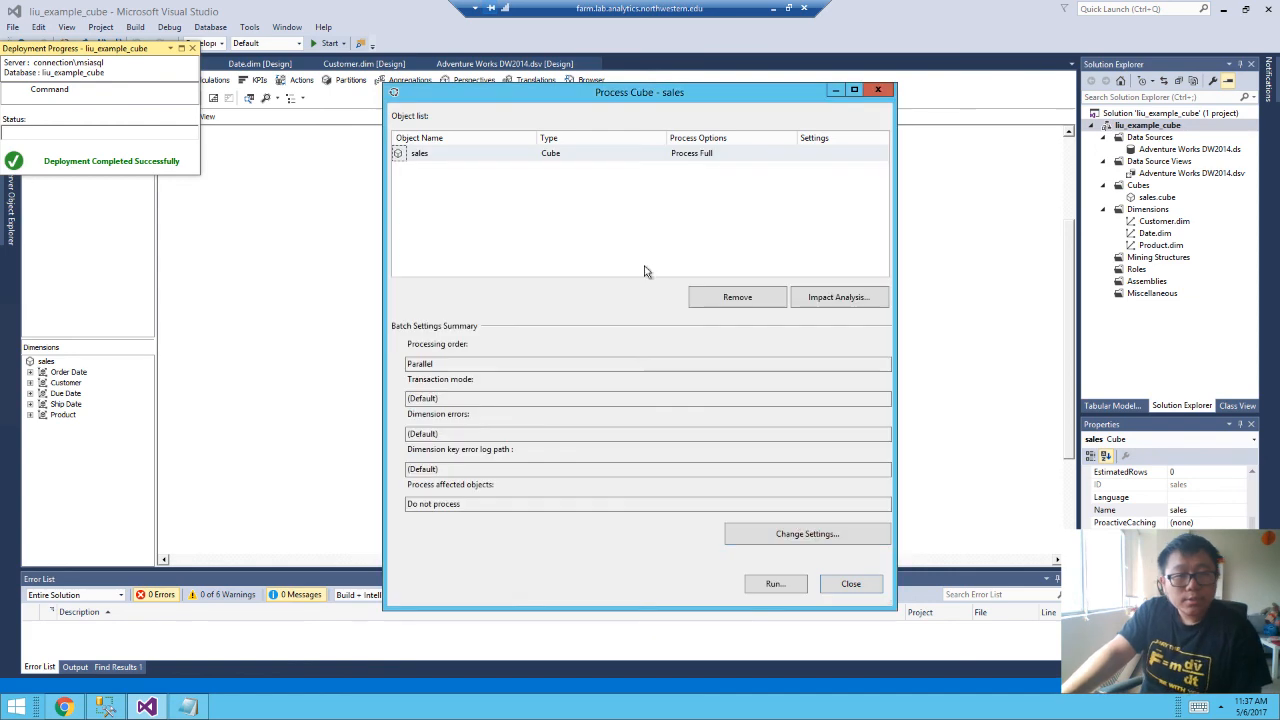
left_click(857, 587)
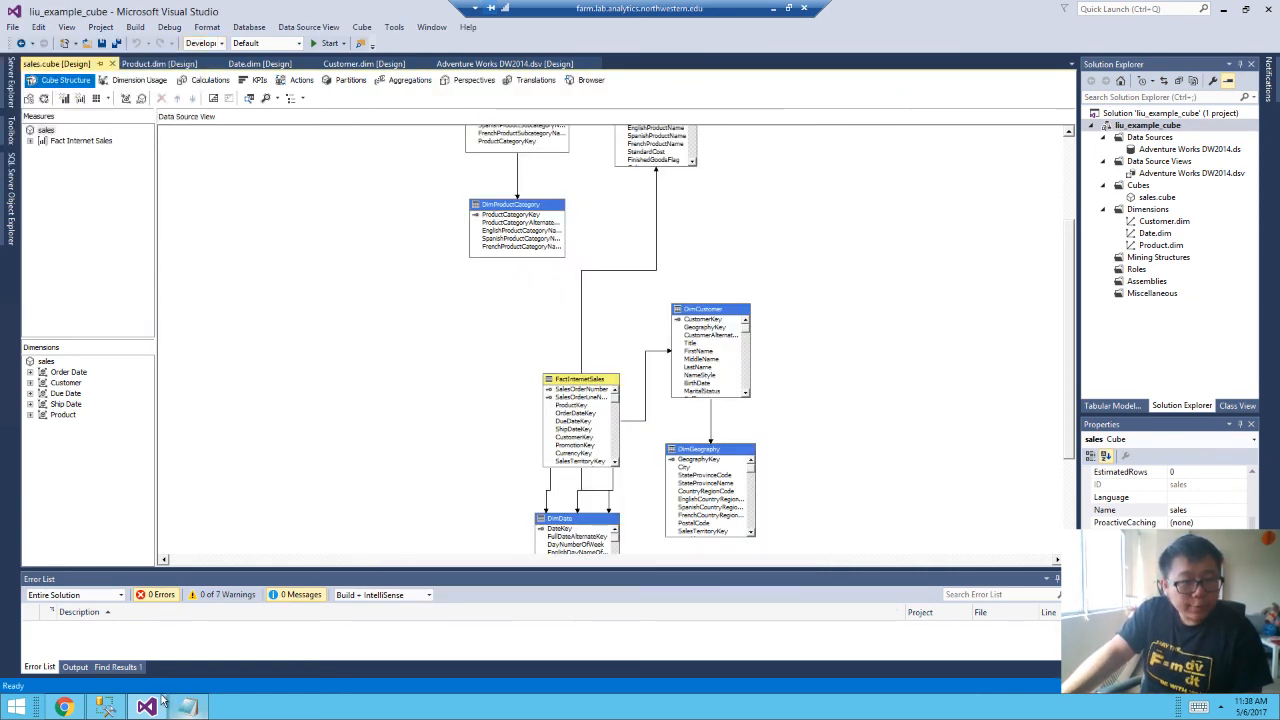
Switch to SQL Server Management Studio and disconnect both the SQL Server and Analysis Services connections.
left_click(107, 707)
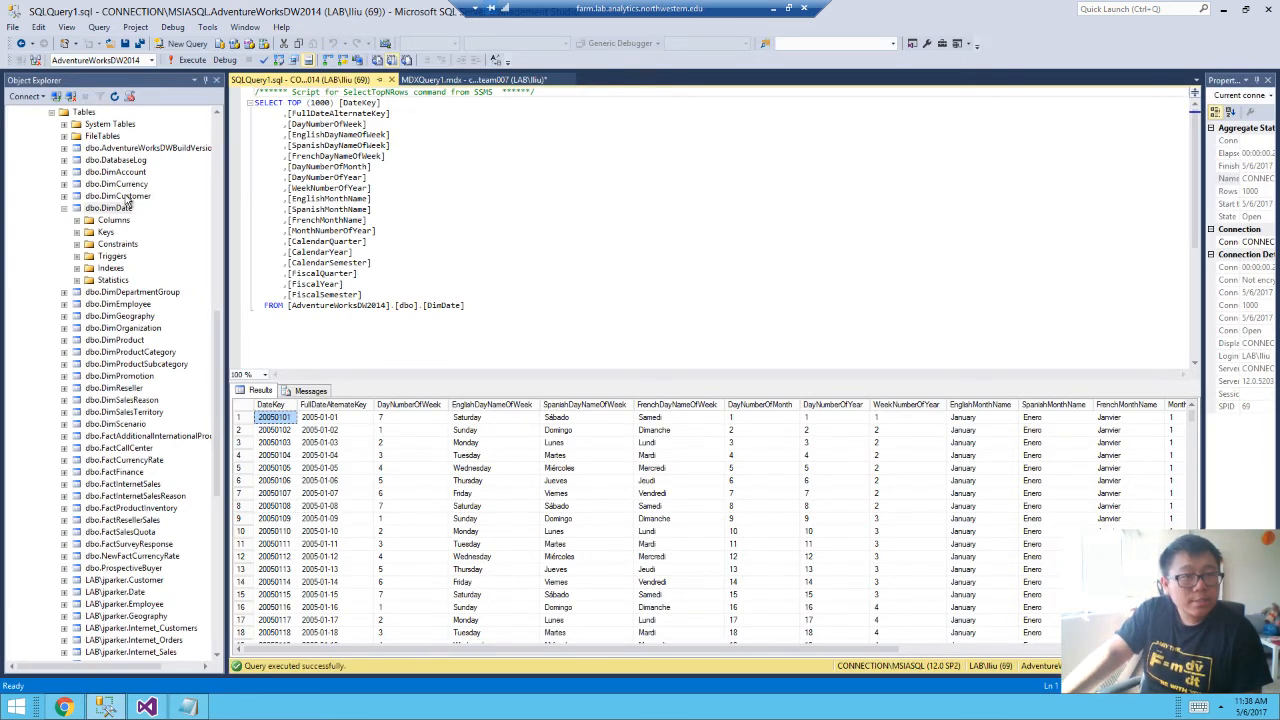
left_click(130, 244)
scroll(82, 342, "up", 9)
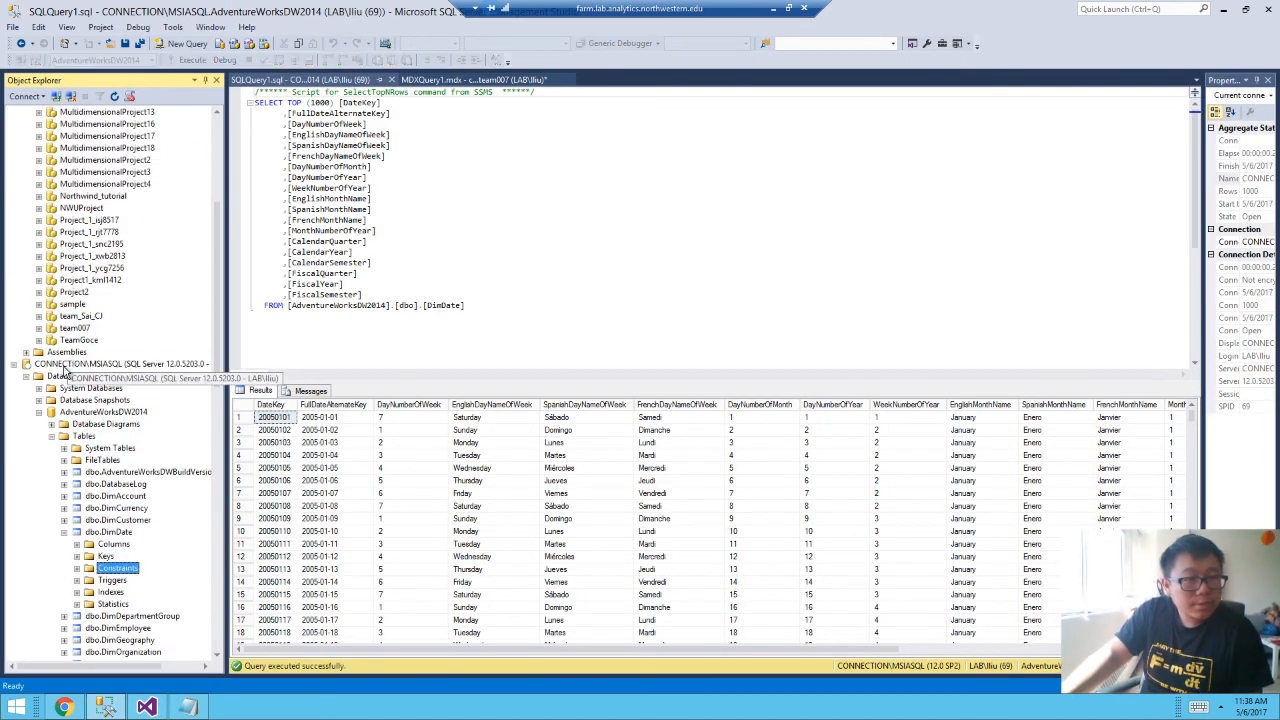
right_click(66, 364)
left_click(92, 390)
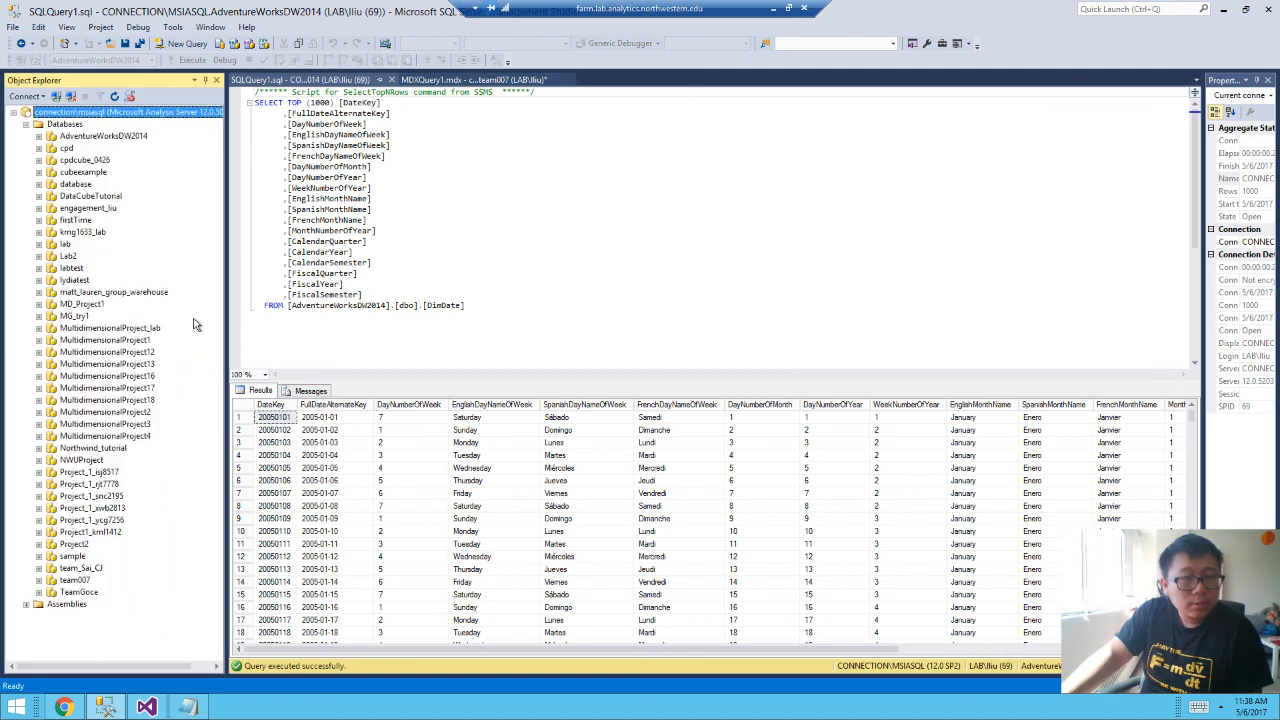
right_click(65, 118)
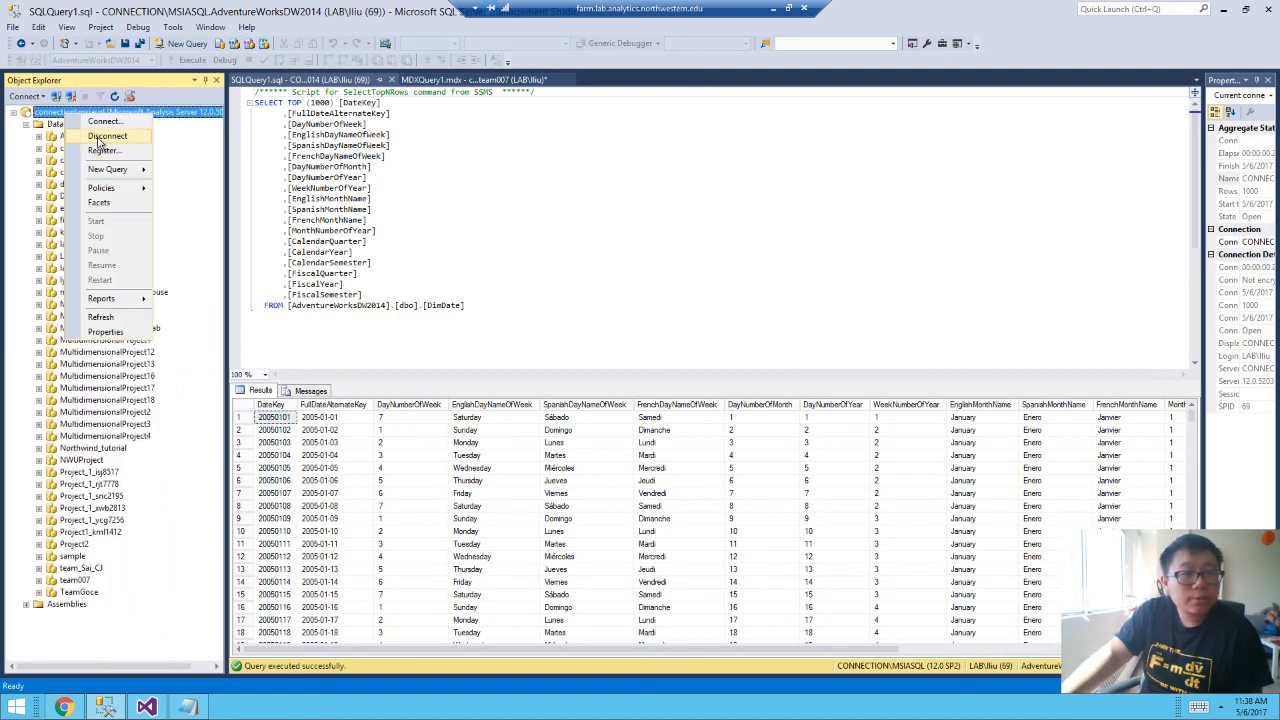
left_click(76, 140)
Connect to the Analysis Services server connection\msiasql.
left_click(13, 27)
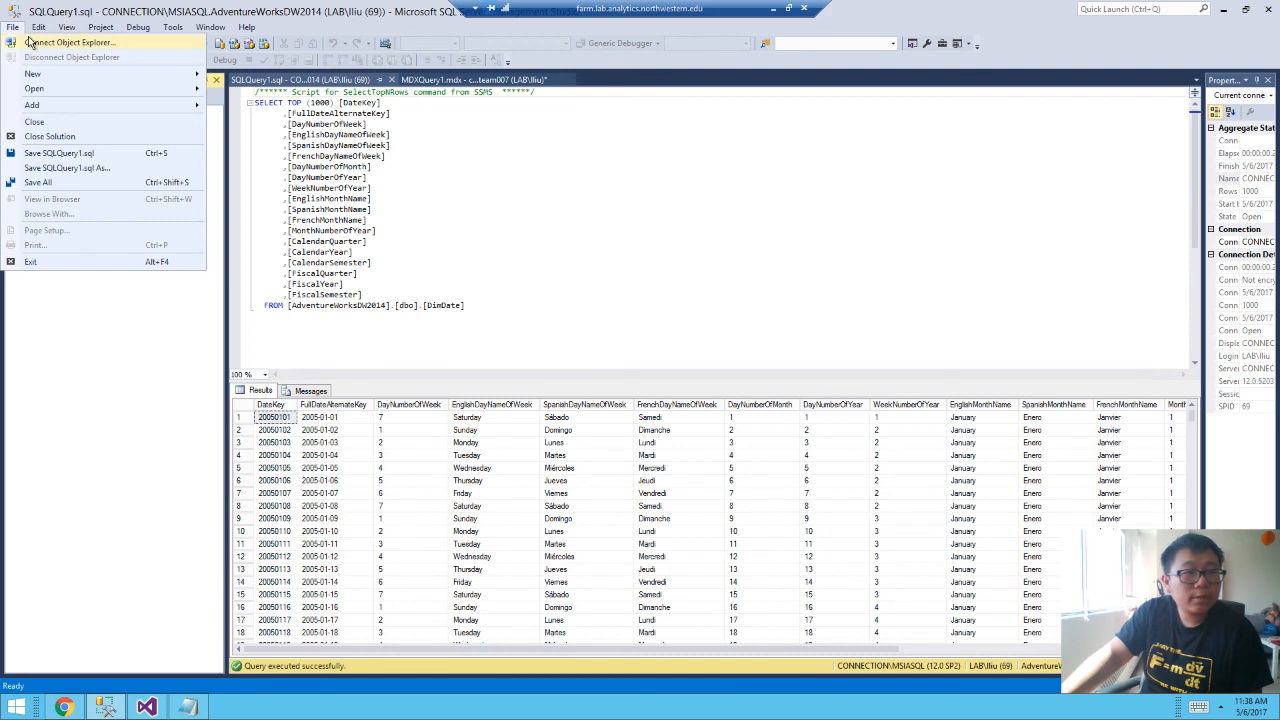
left_click(30, 42)
left_click(650, 254)
left_click(645, 271)
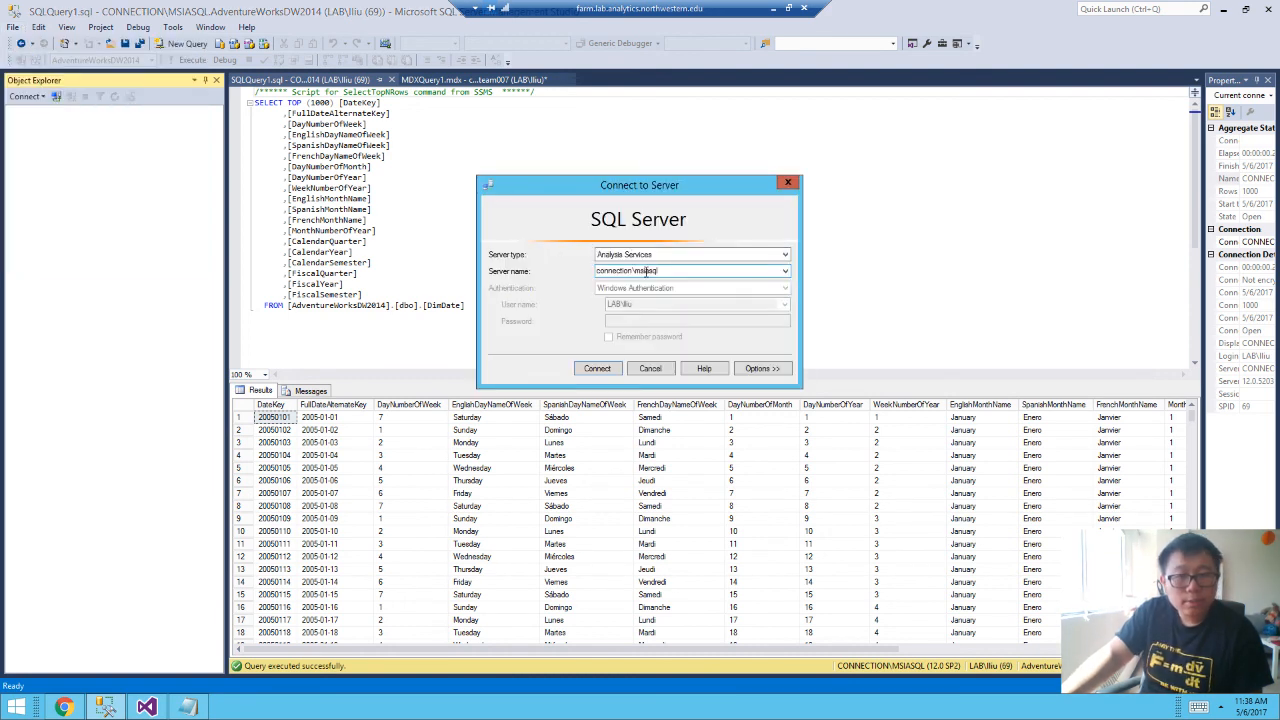
left_click(612, 370)
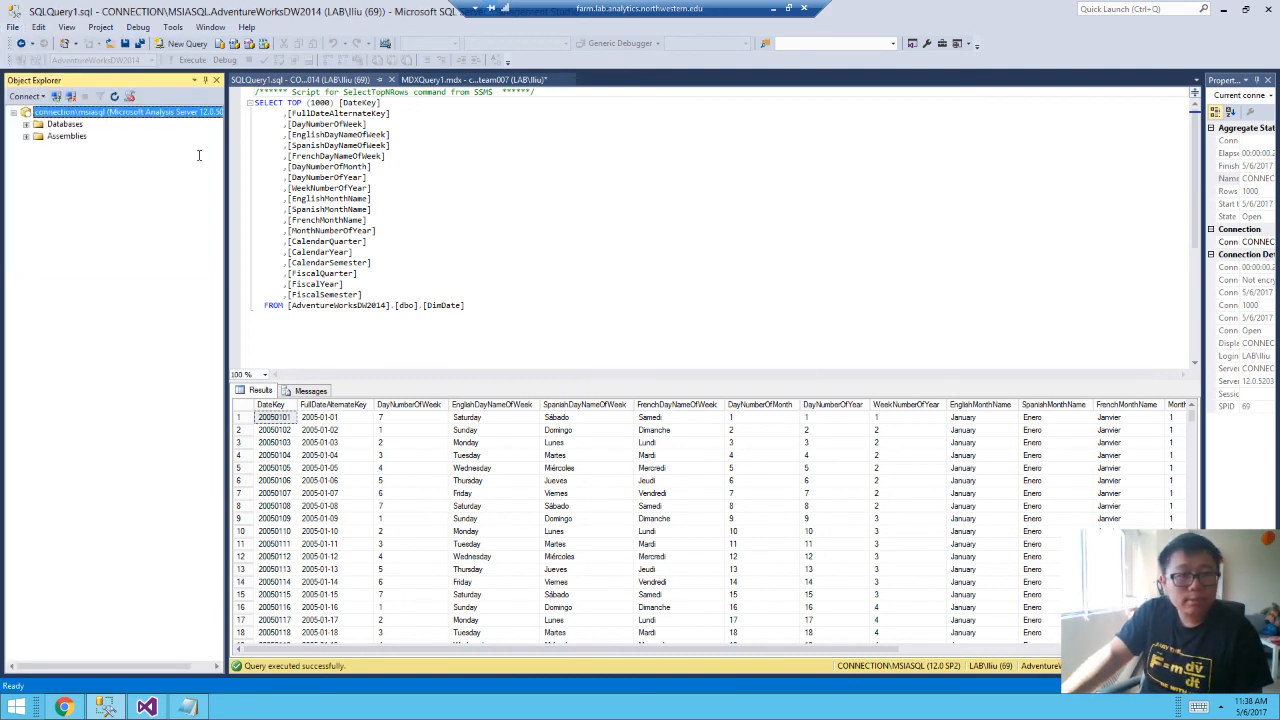
Find the liu_example_cube database on the server and open a new MDX query for it.
left_click(26, 124)
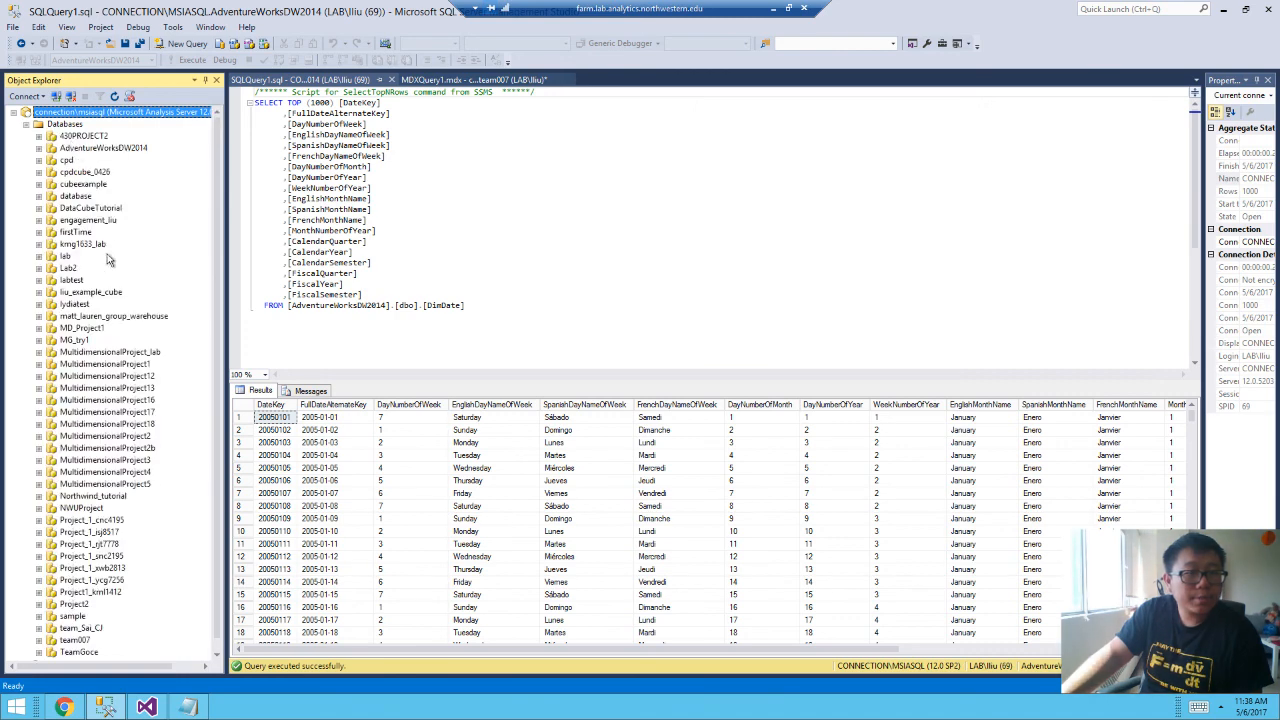
scroll(112, 346, "down", 1)
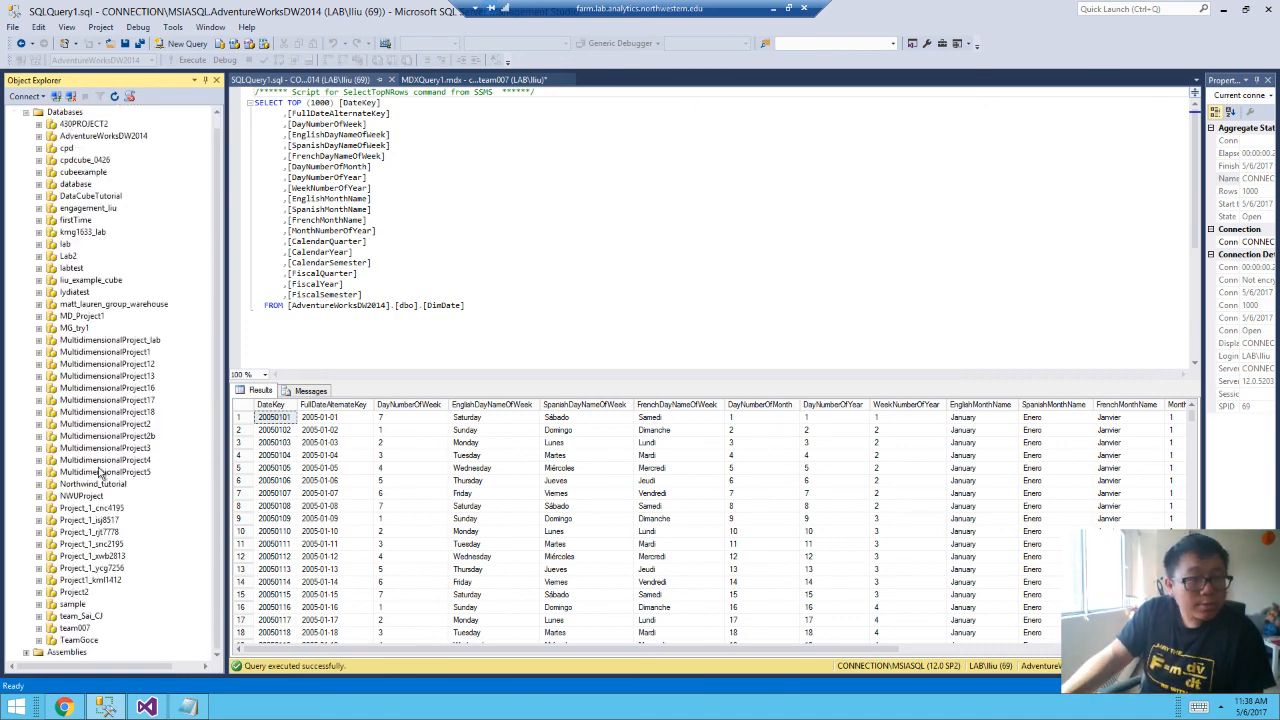
double_click(89, 283)
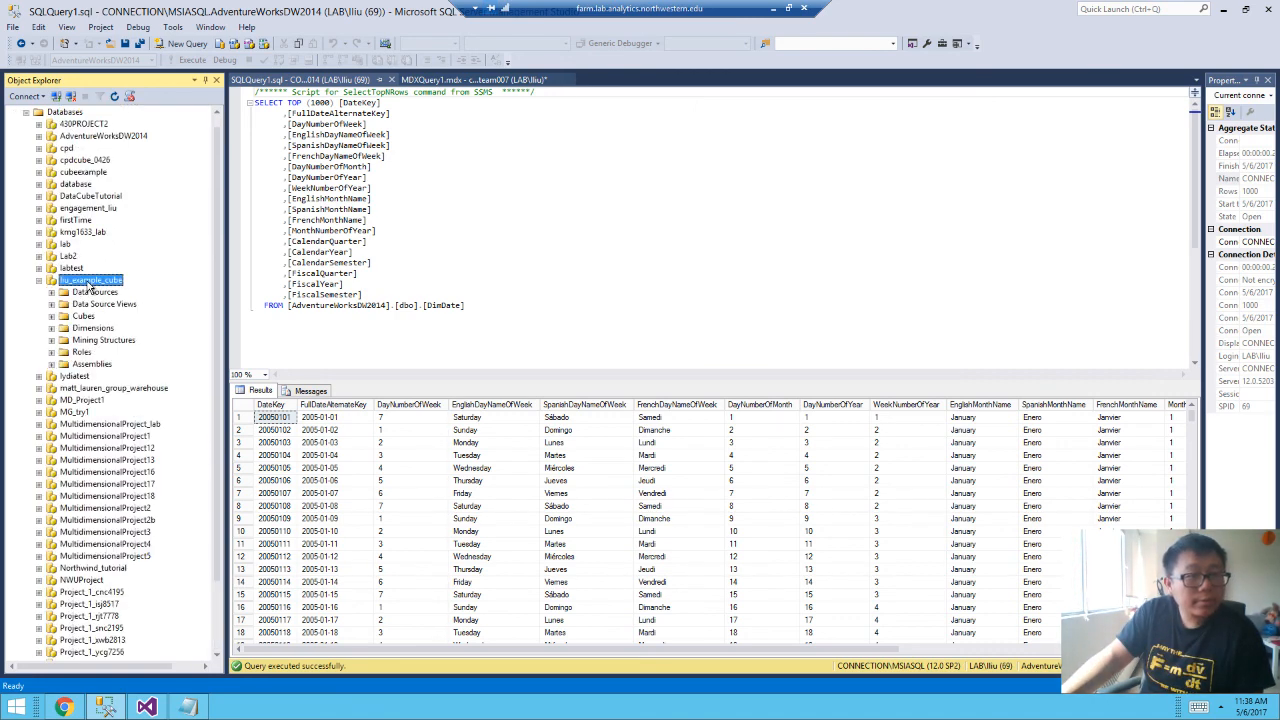
right_click(90, 281)
mouse_move(135, 304)
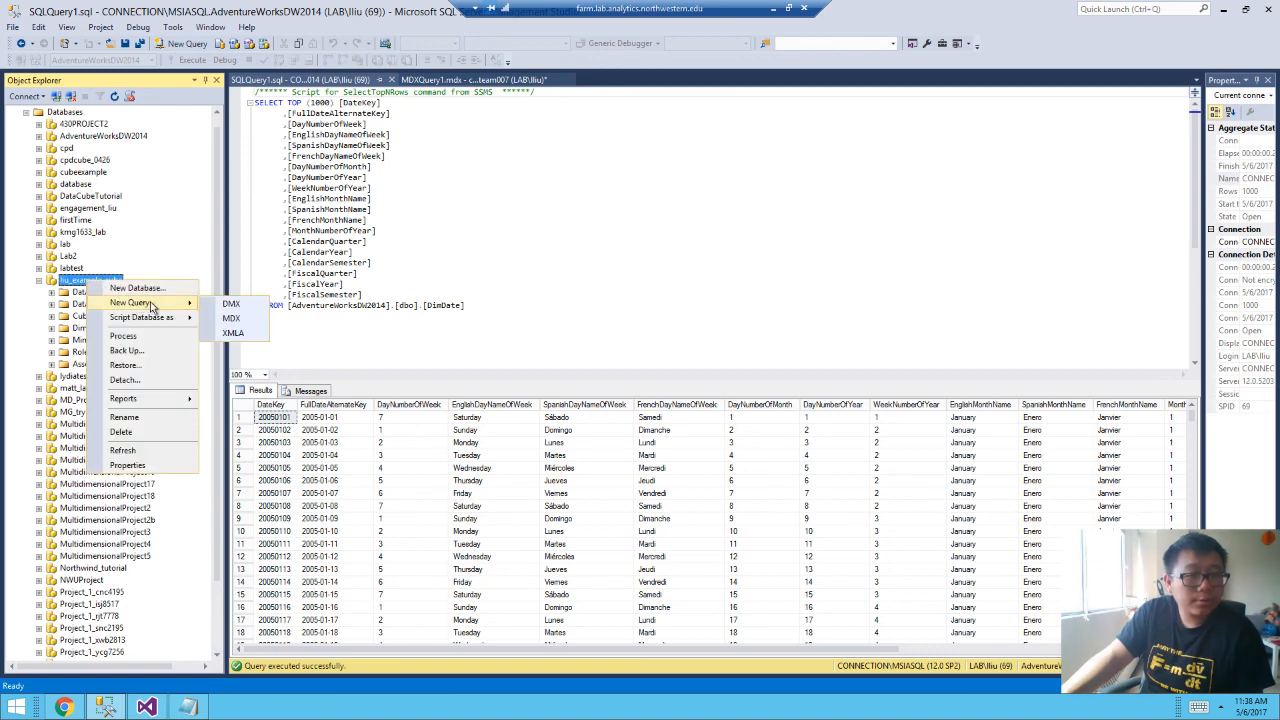
left_click(238, 320)
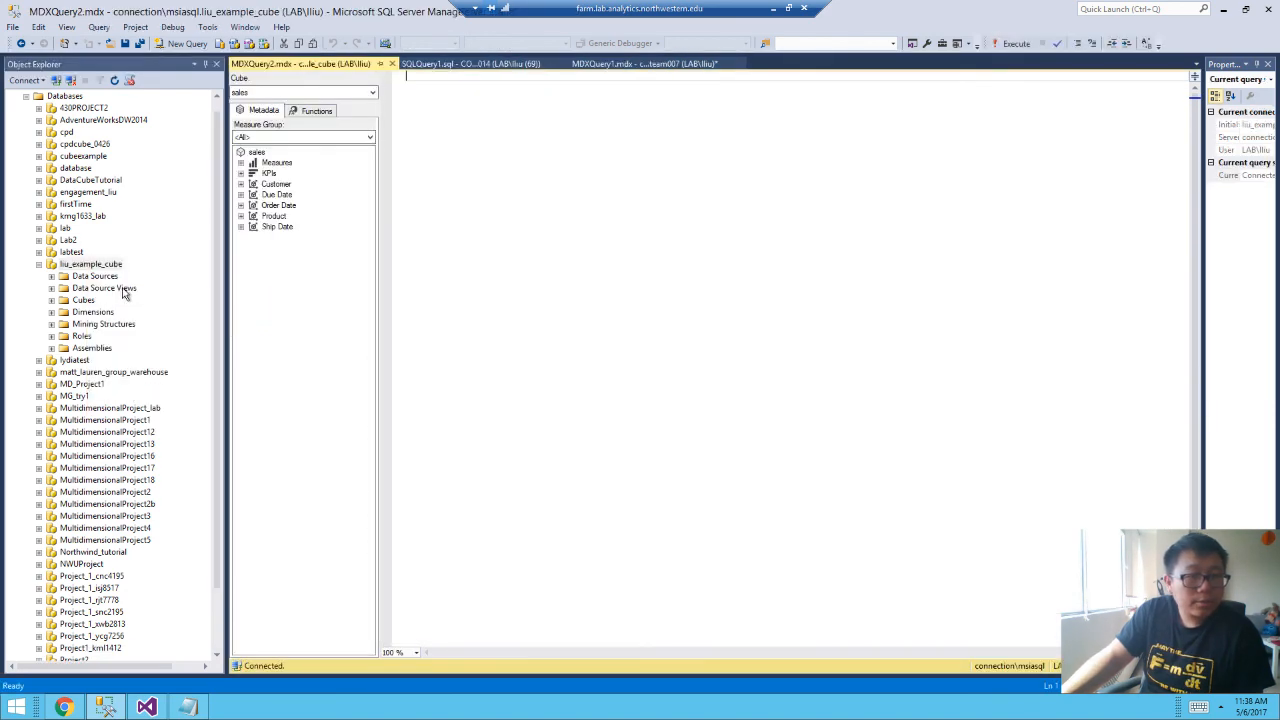
Open the sales cube of liu_example_cube for browsing.
right_click(116, 266)
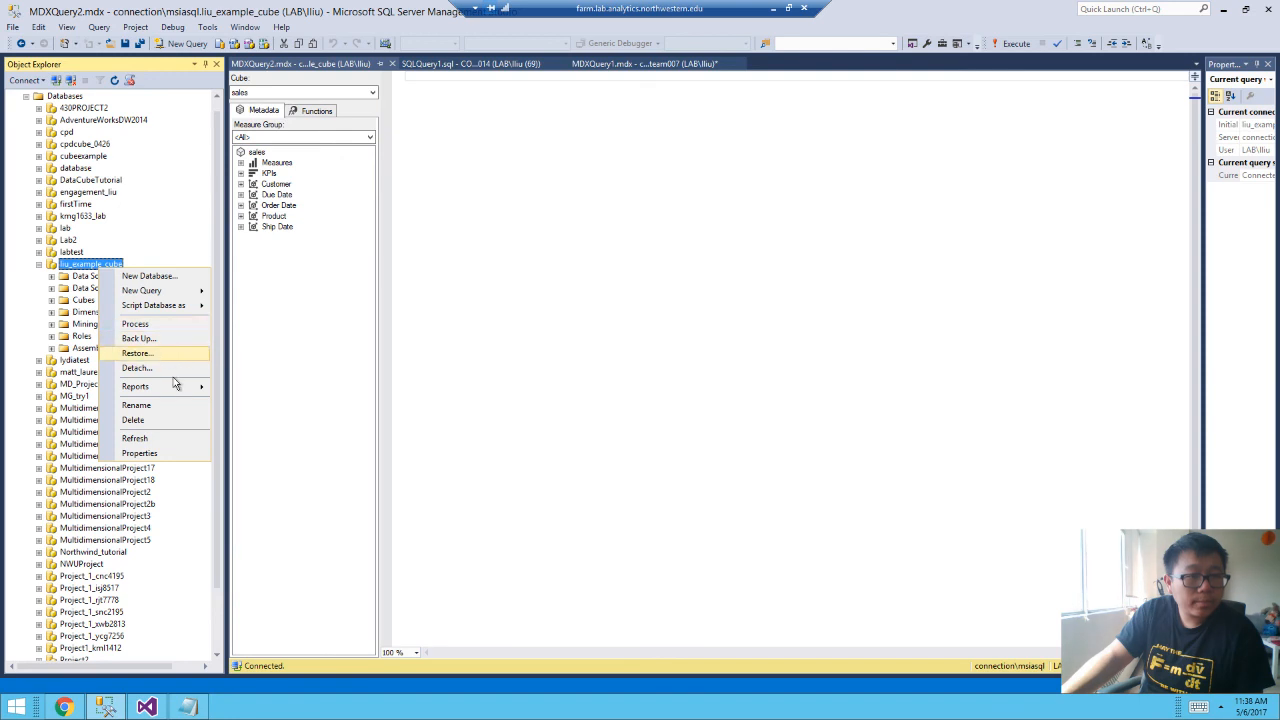
left_click(90, 289)
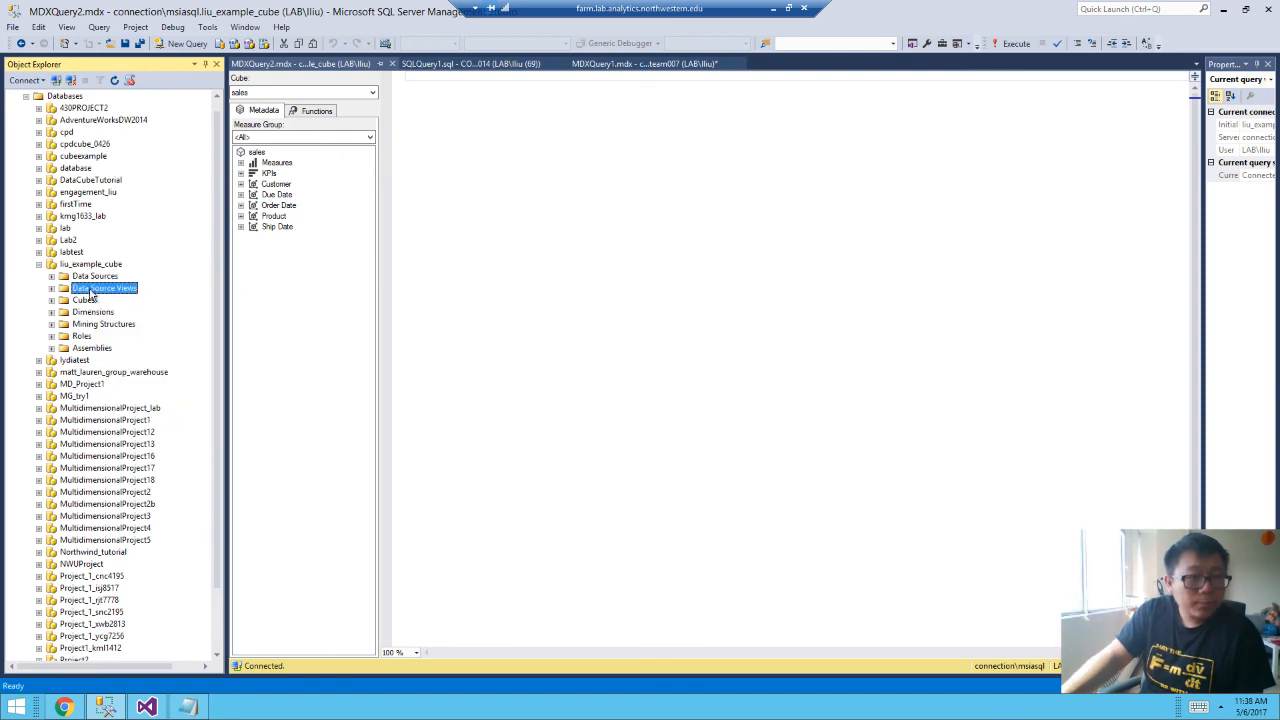
double_click(85, 300)
right_click(110, 313)
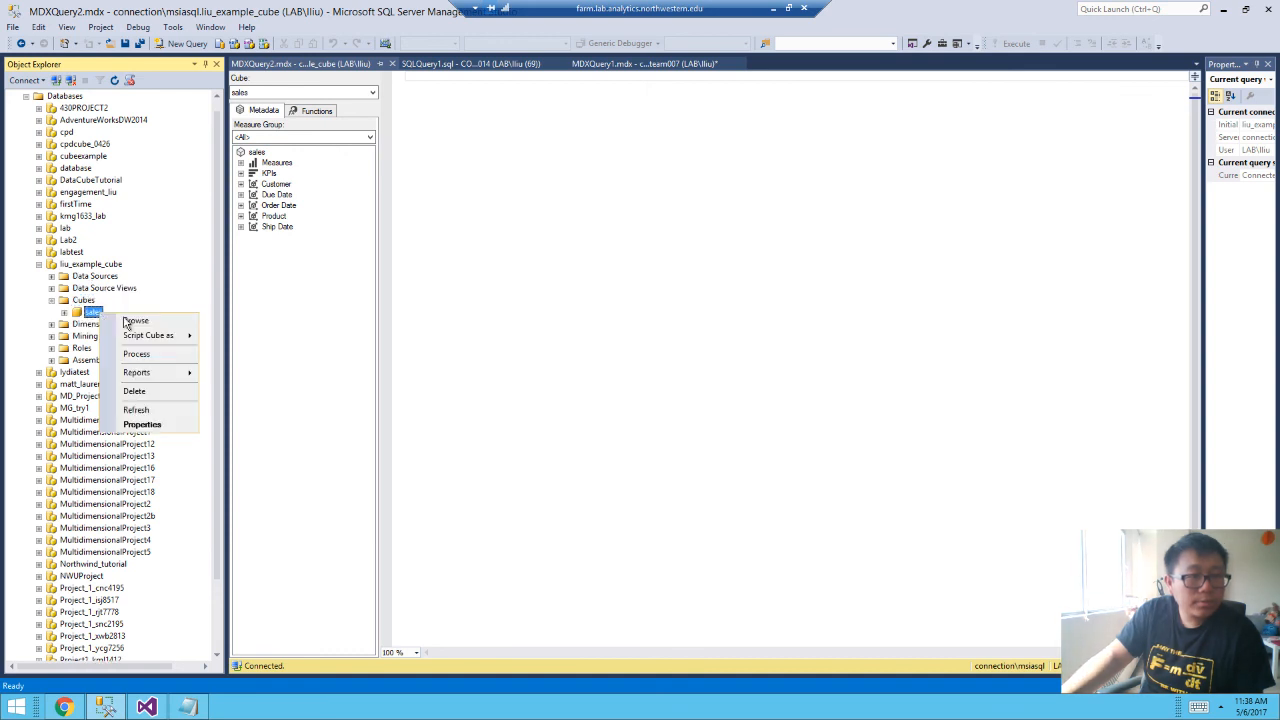
left_click(138, 321)
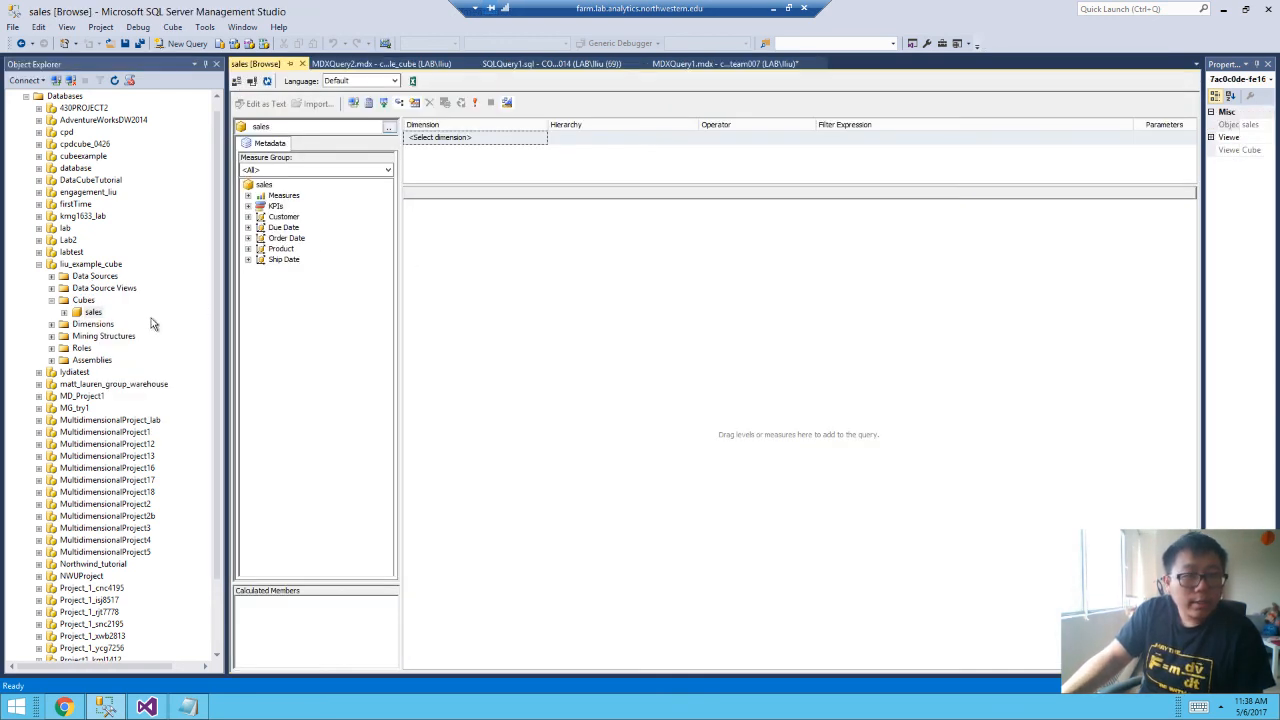
Examine the database's dimensions and the country and state members of the Customer geography hierarchy.
left_click(52, 325)
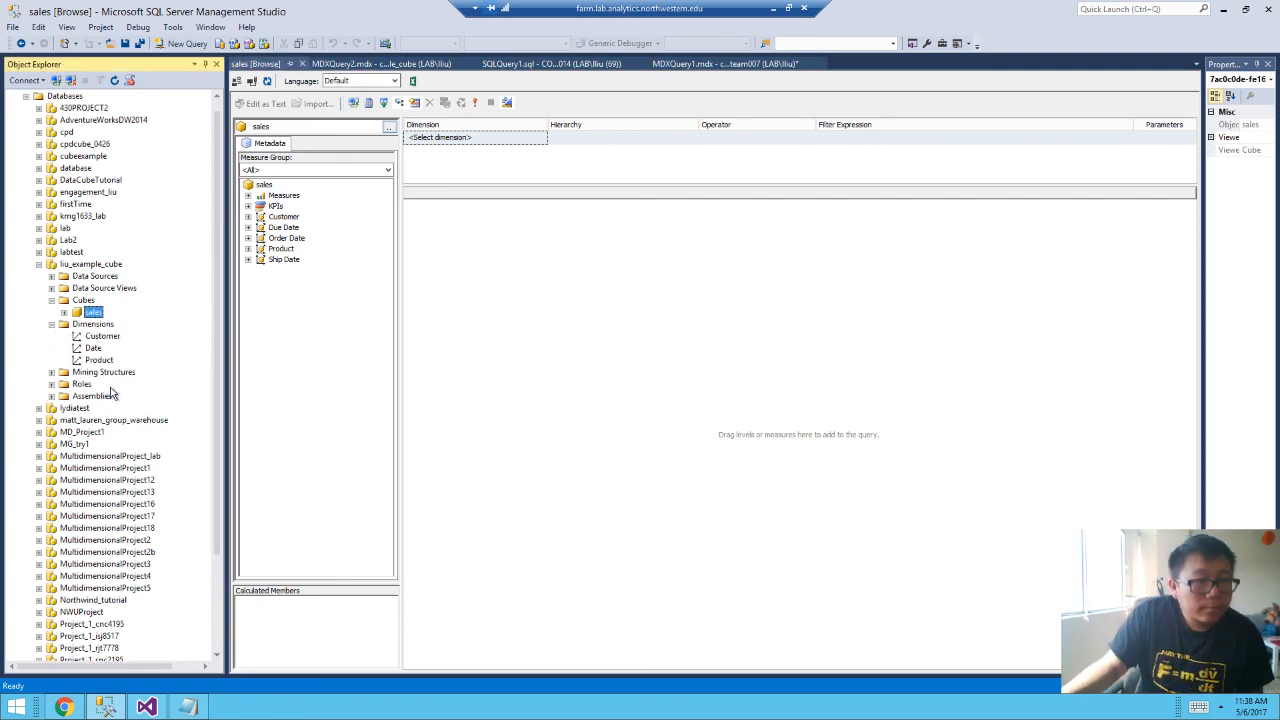
left_click(248, 216)
left_click(261, 281)
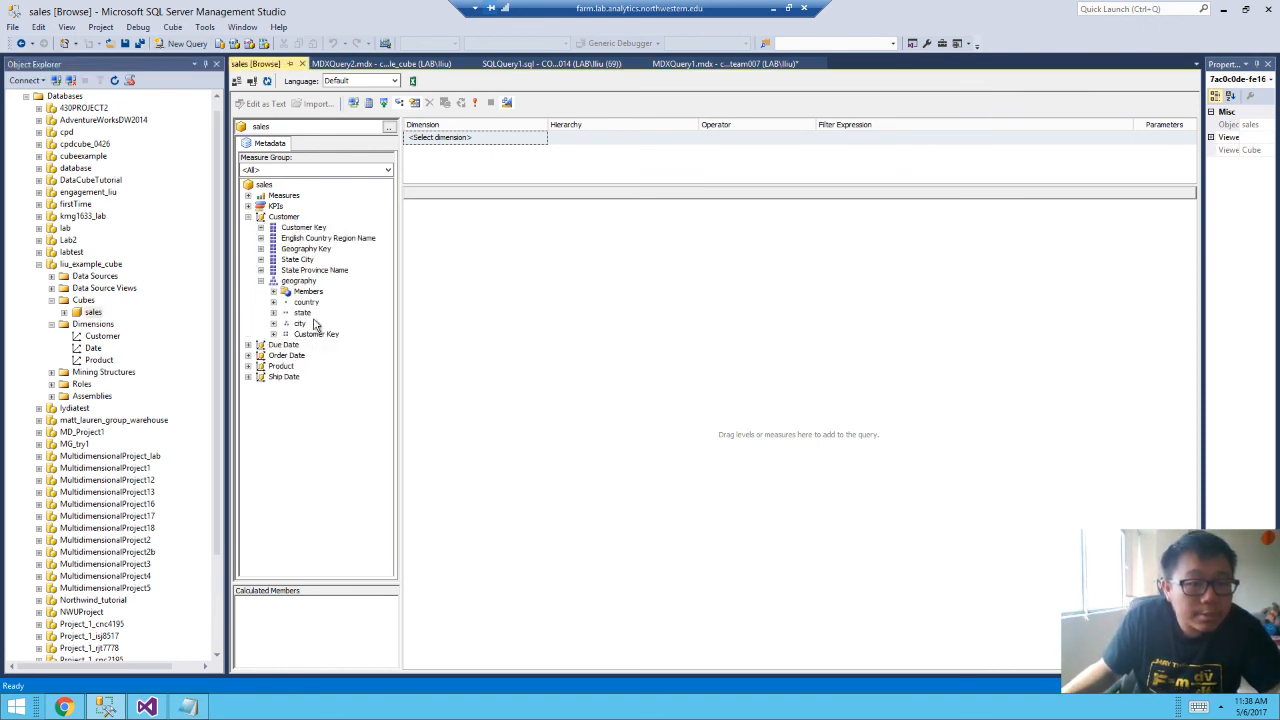
left_click(274, 303)
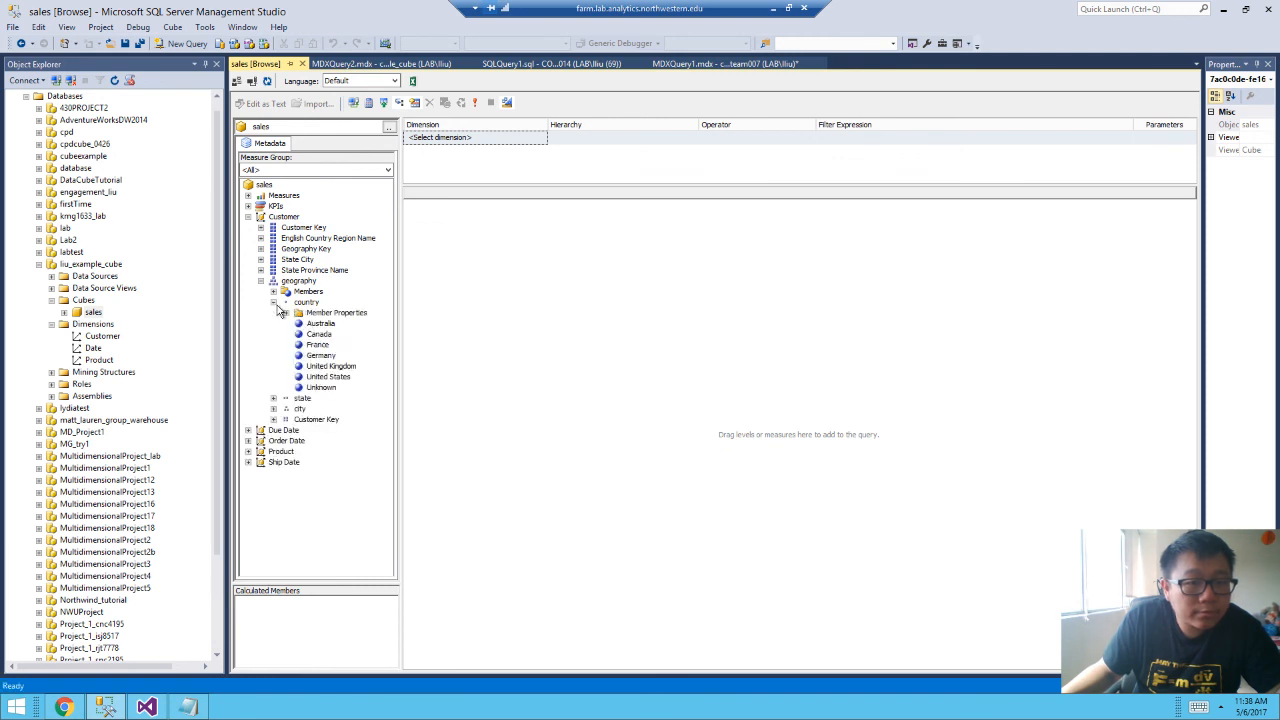
left_click(274, 303)
left_click(274, 313)
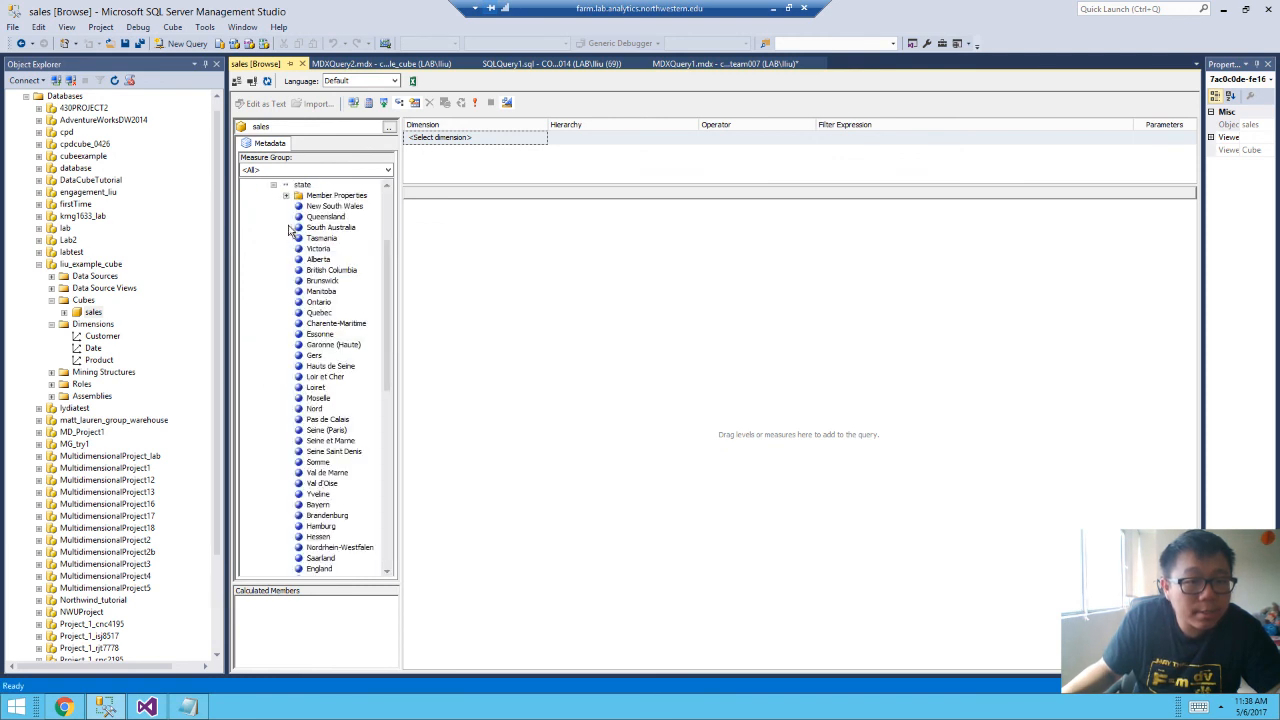
left_click(275, 186)
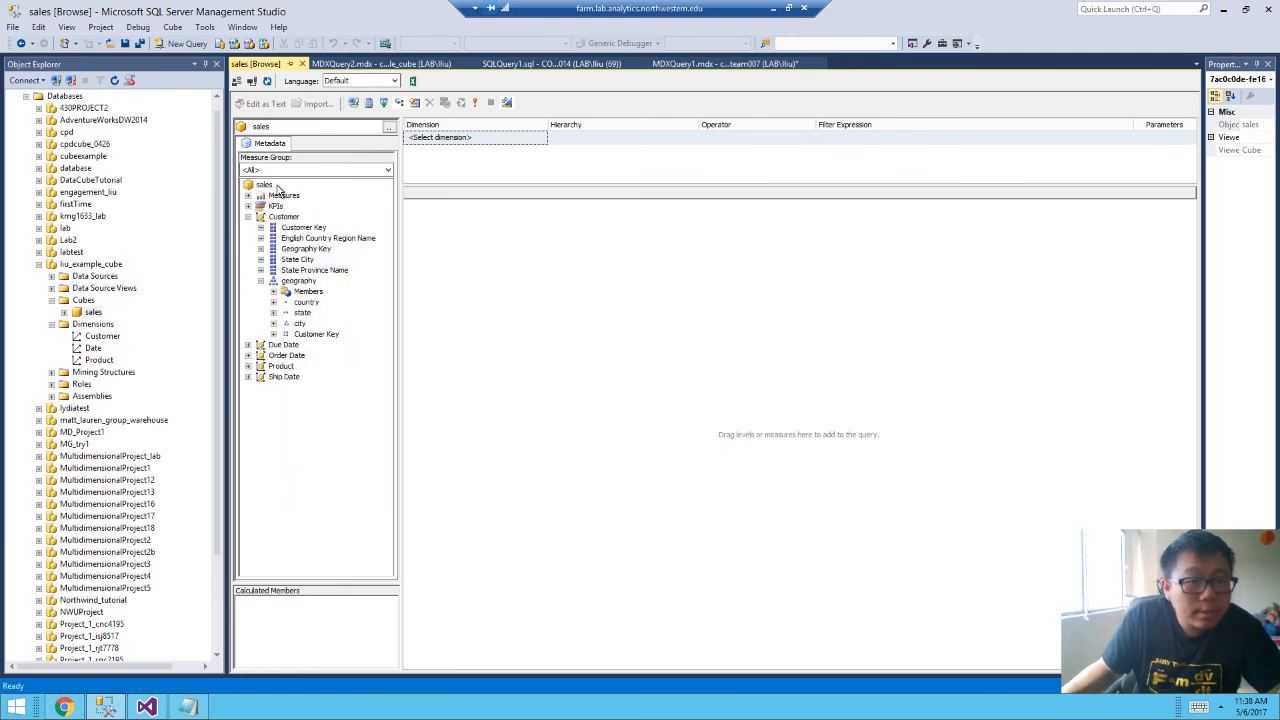
Examine the city members of the Customer geography hierarchy with their full names readable, and collapse the Customer dimension.
left_click(274, 324)
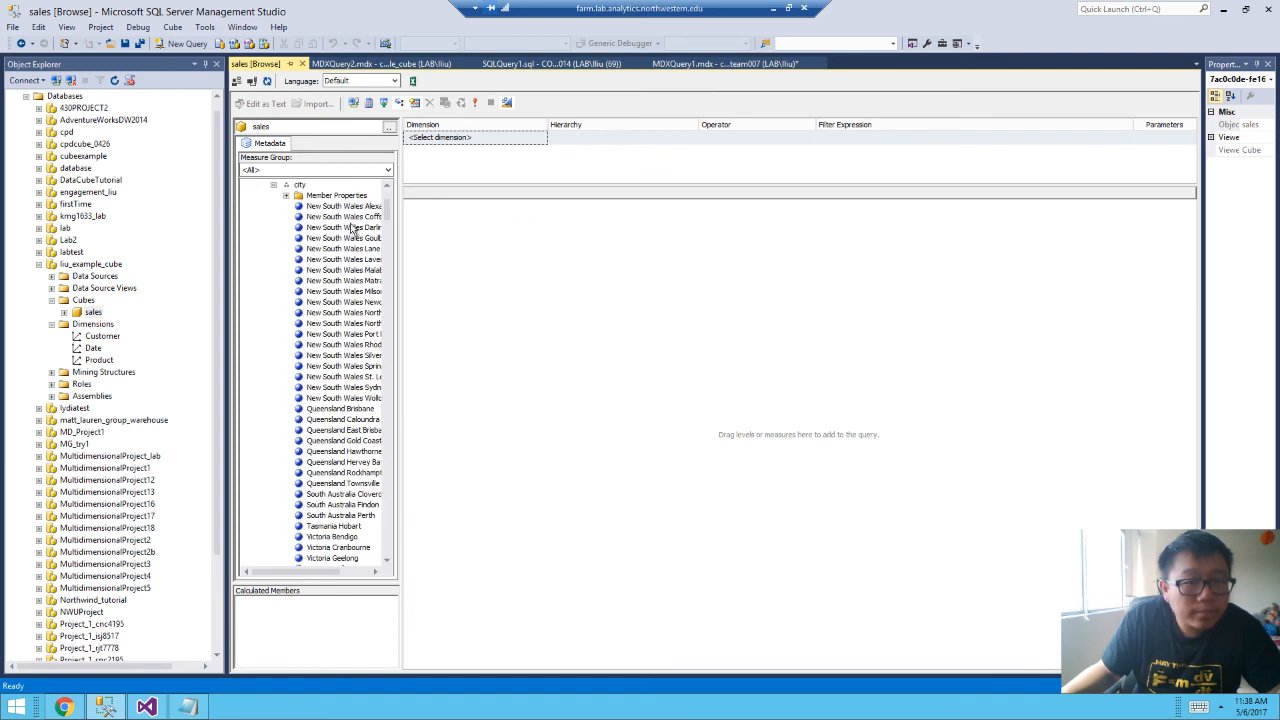
left_click_drag(400, 246, 548, 256)
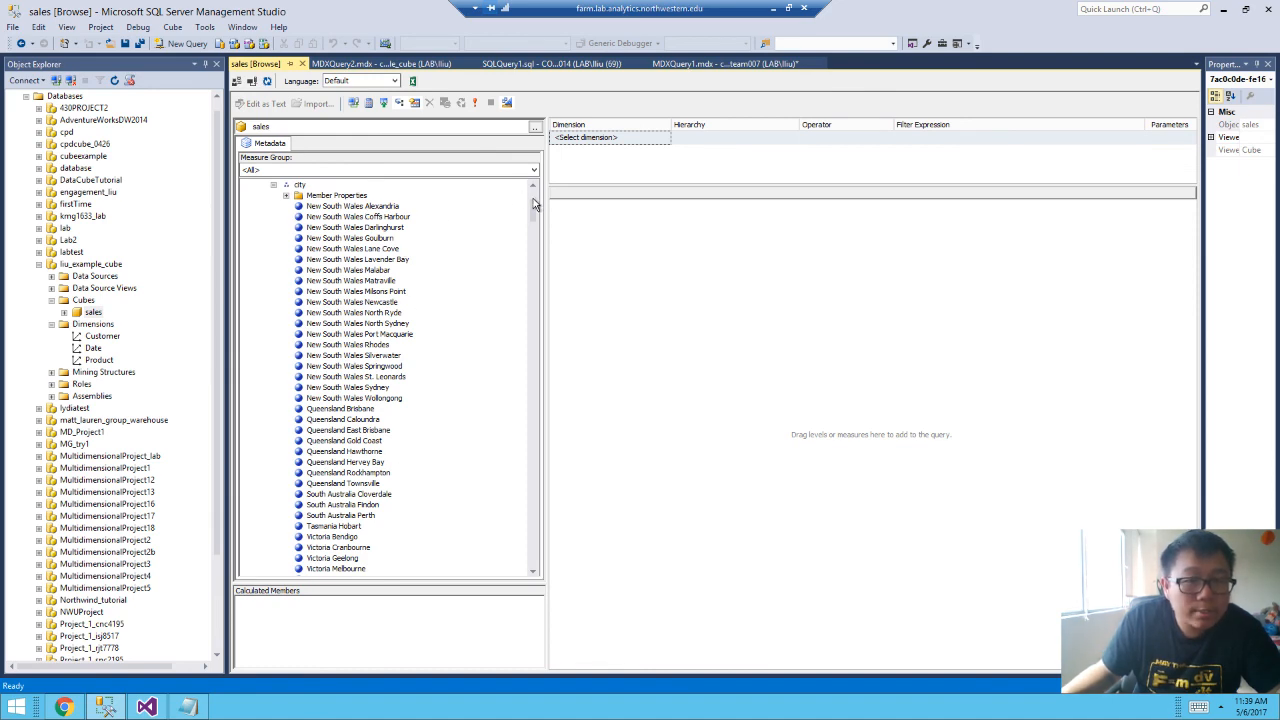
mouse_move(533, 205)
left_mouse_down()
mouse_move(533, 455)
mouse_move(571, 566)
mouse_move(534, 195)
left_mouse_up()
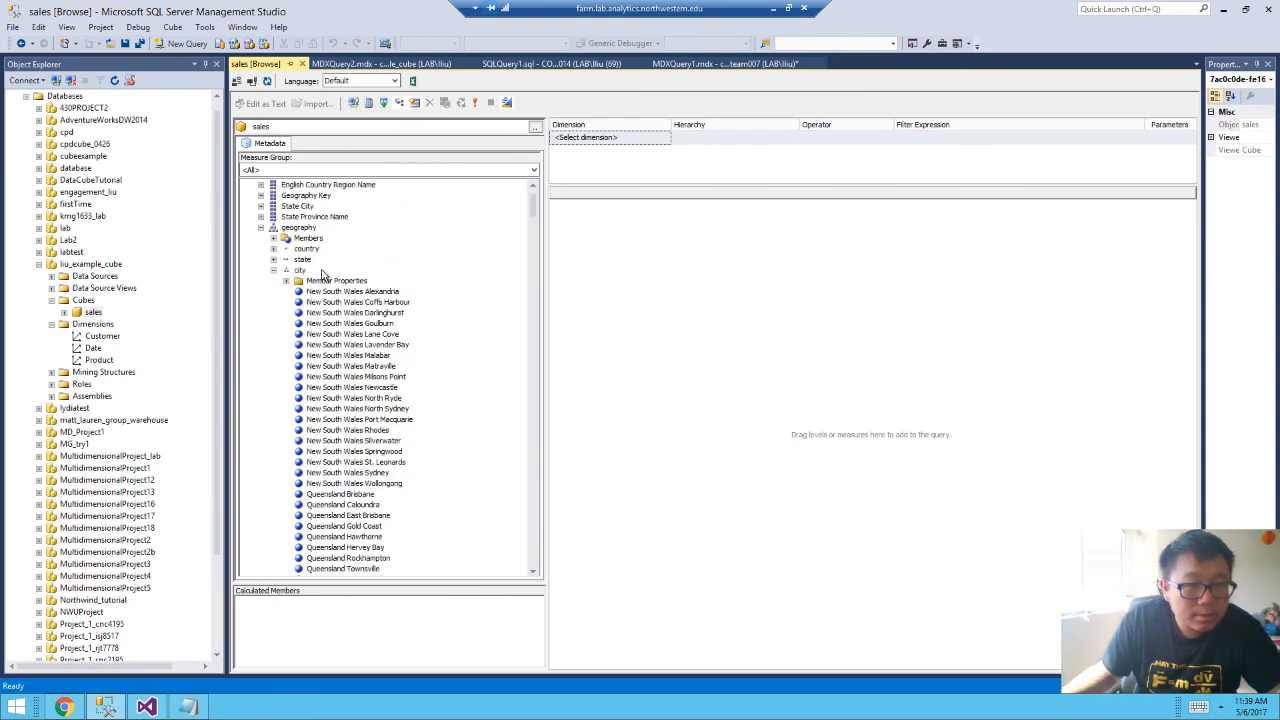
left_click(274, 270)
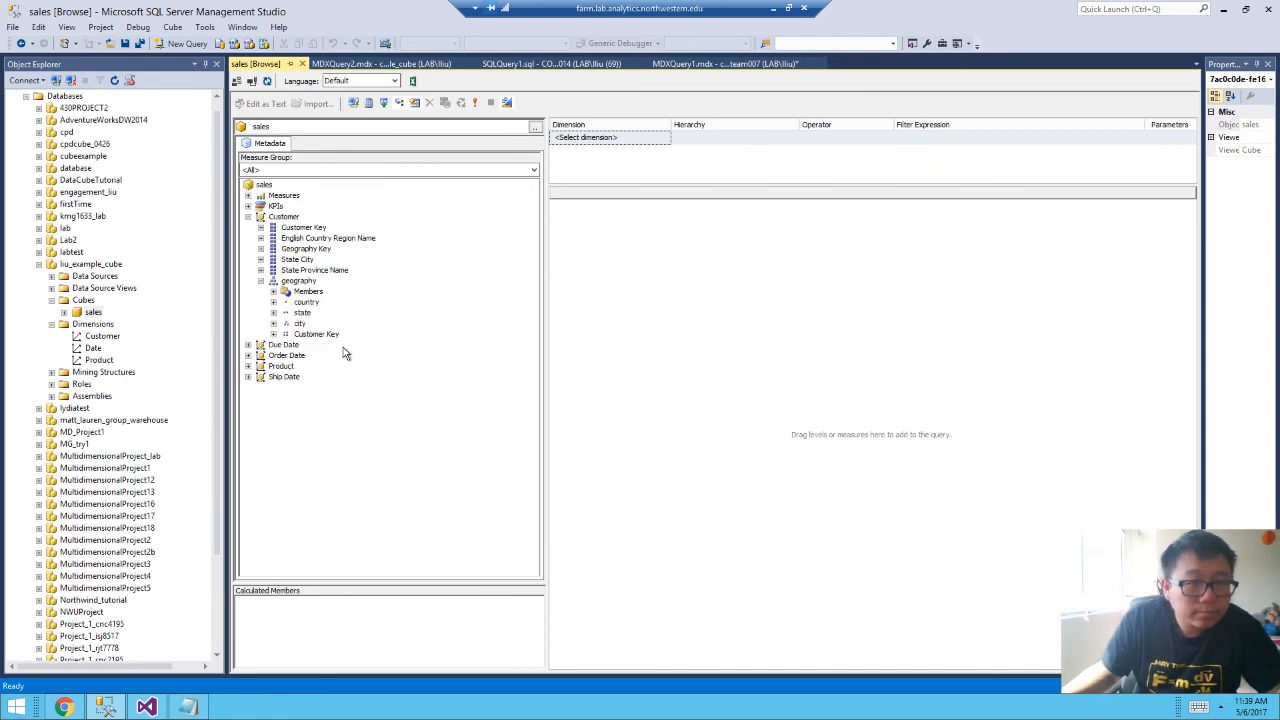
left_click(260, 281)
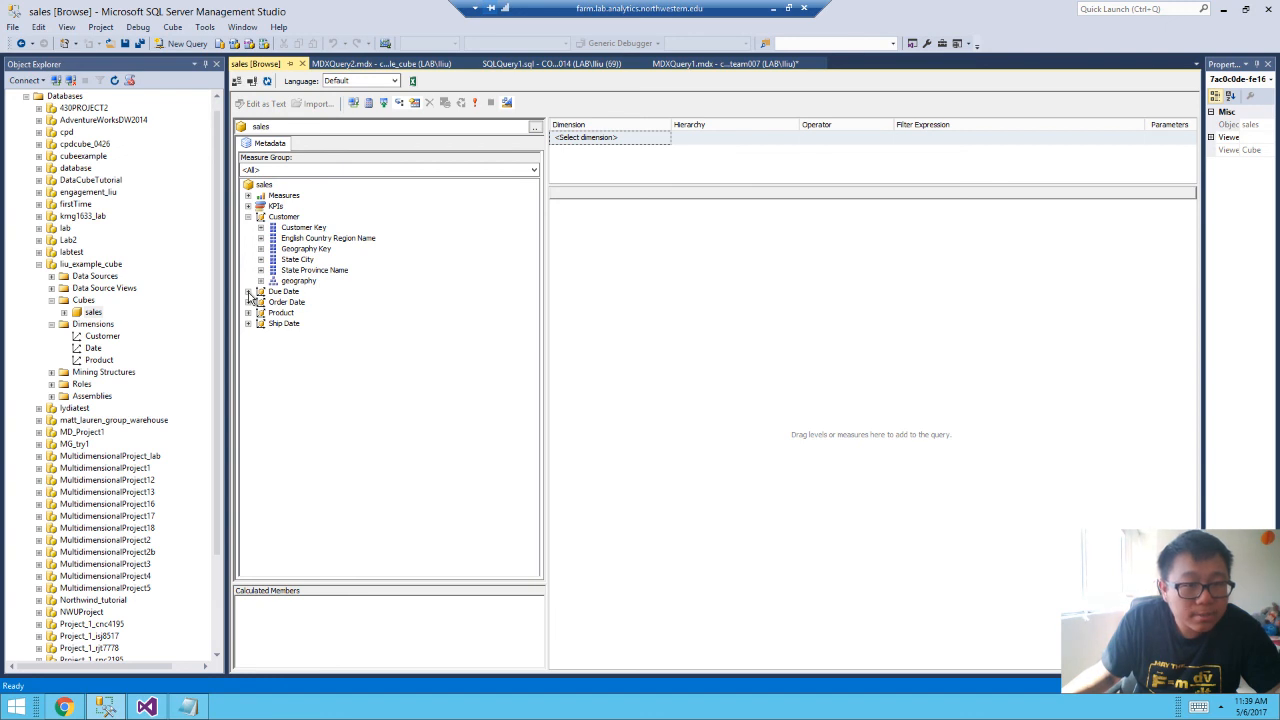
left_click(248, 216)
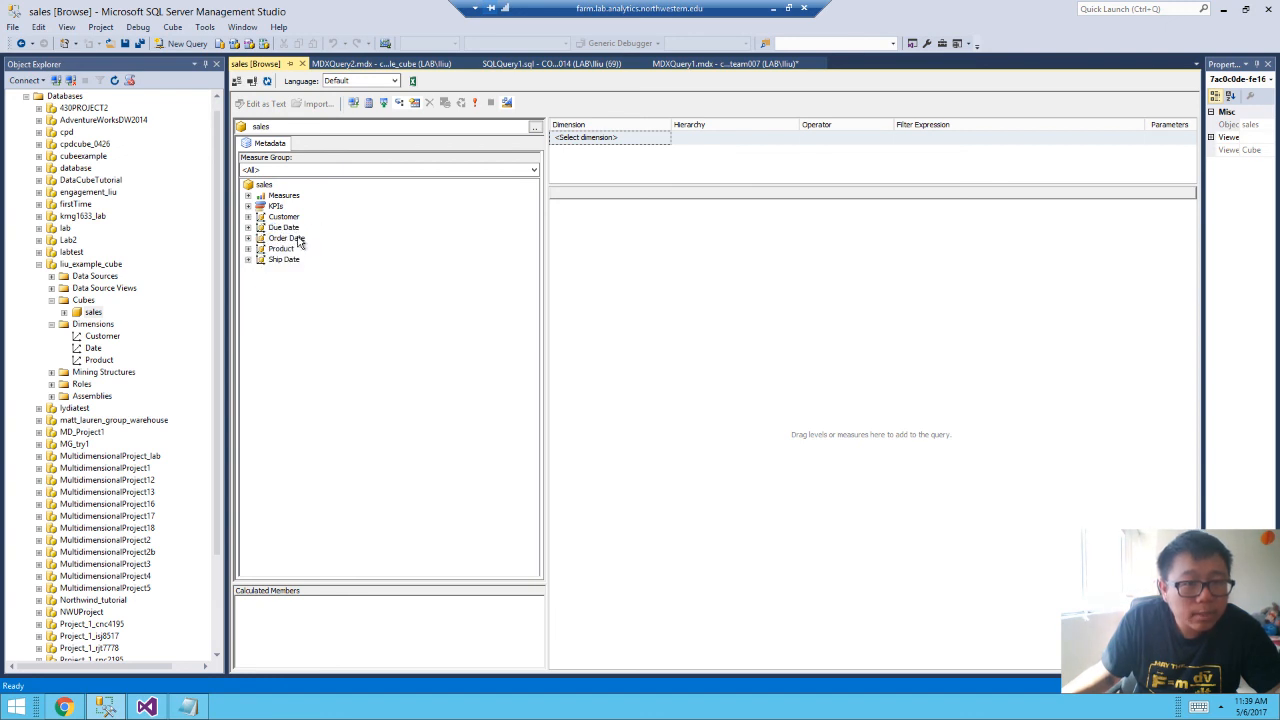
Examine the year, month and date members of the Order Date calendar hierarchy.
left_click(248, 238)
left_click(261, 281)
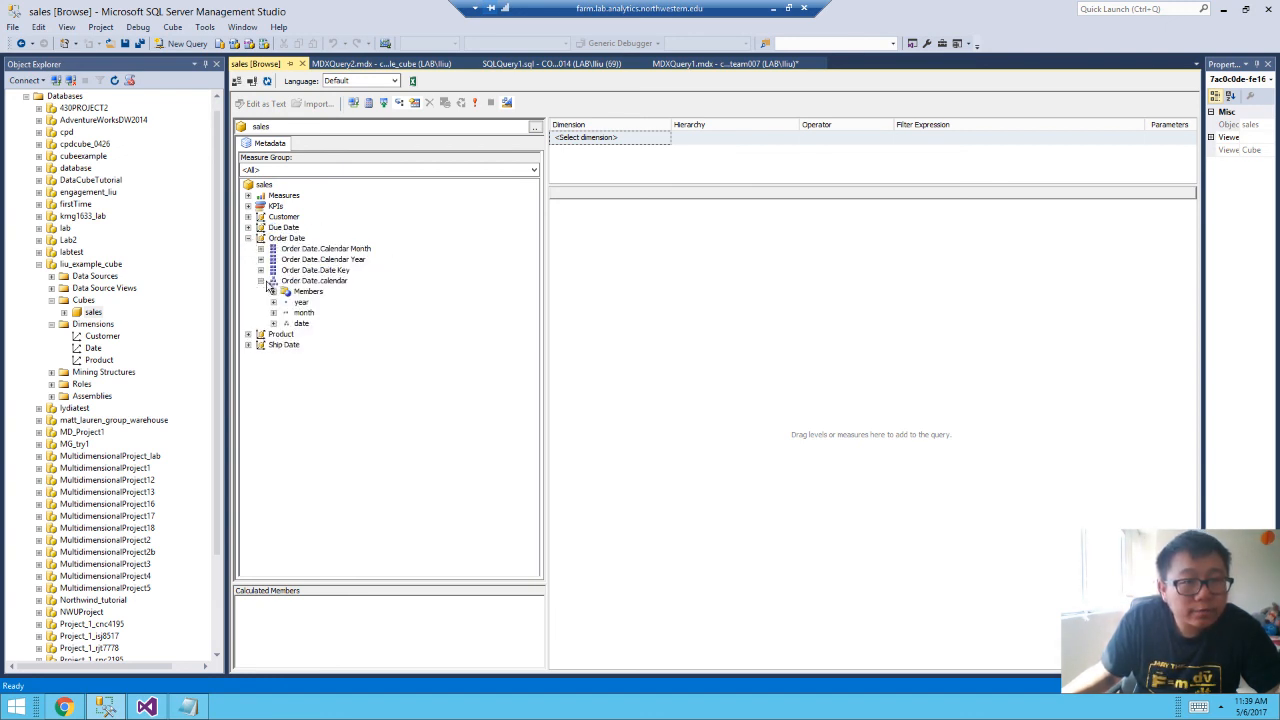
left_click(274, 302)
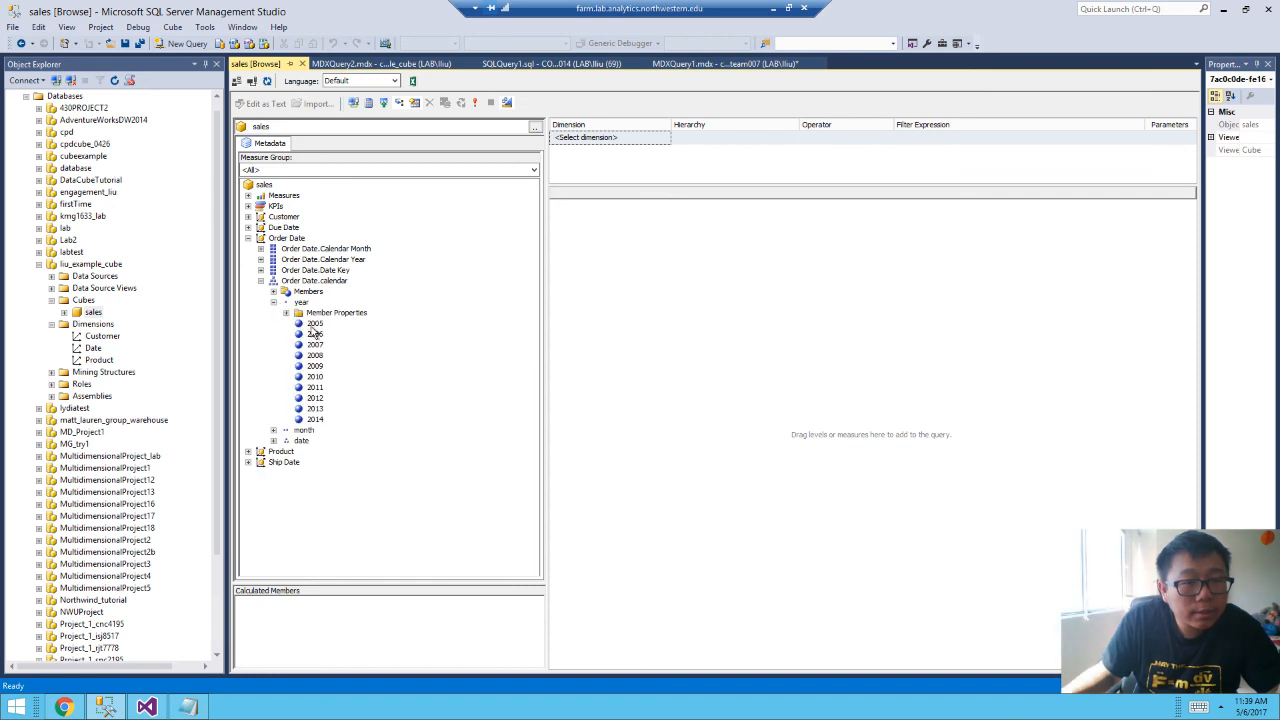
left_click(274, 302)
left_click(274, 313)
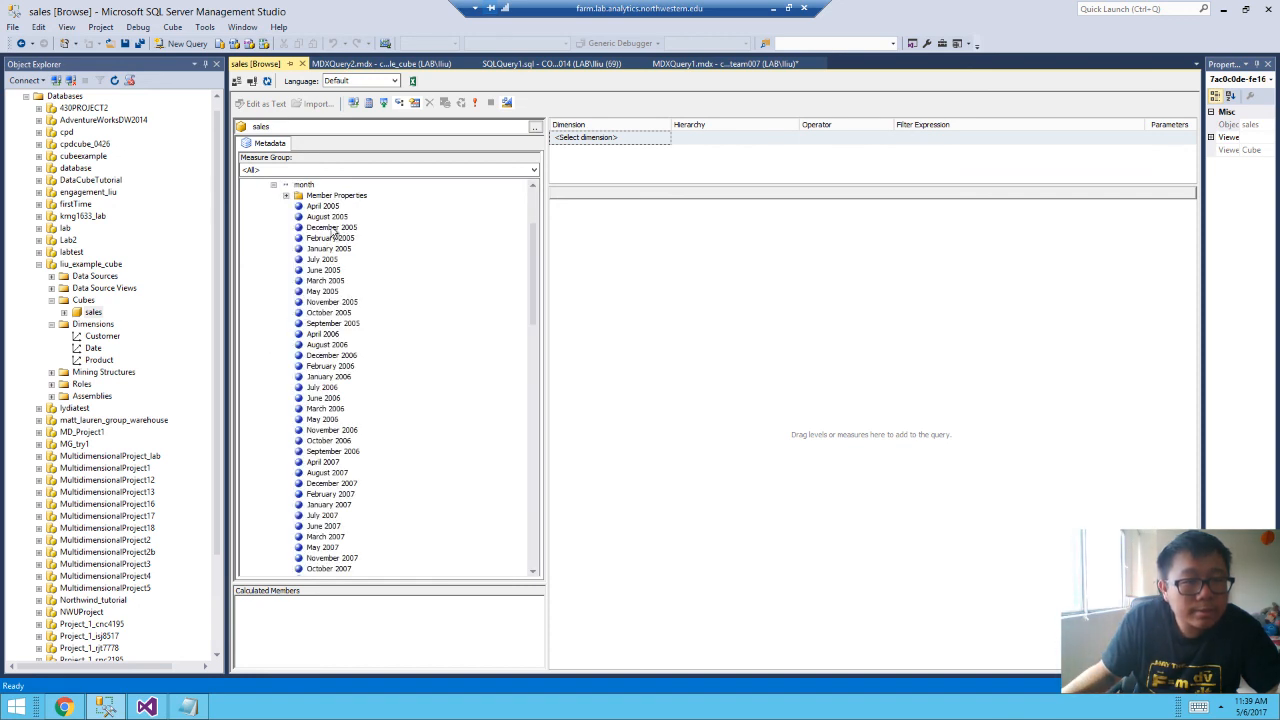
left_click(275, 186)
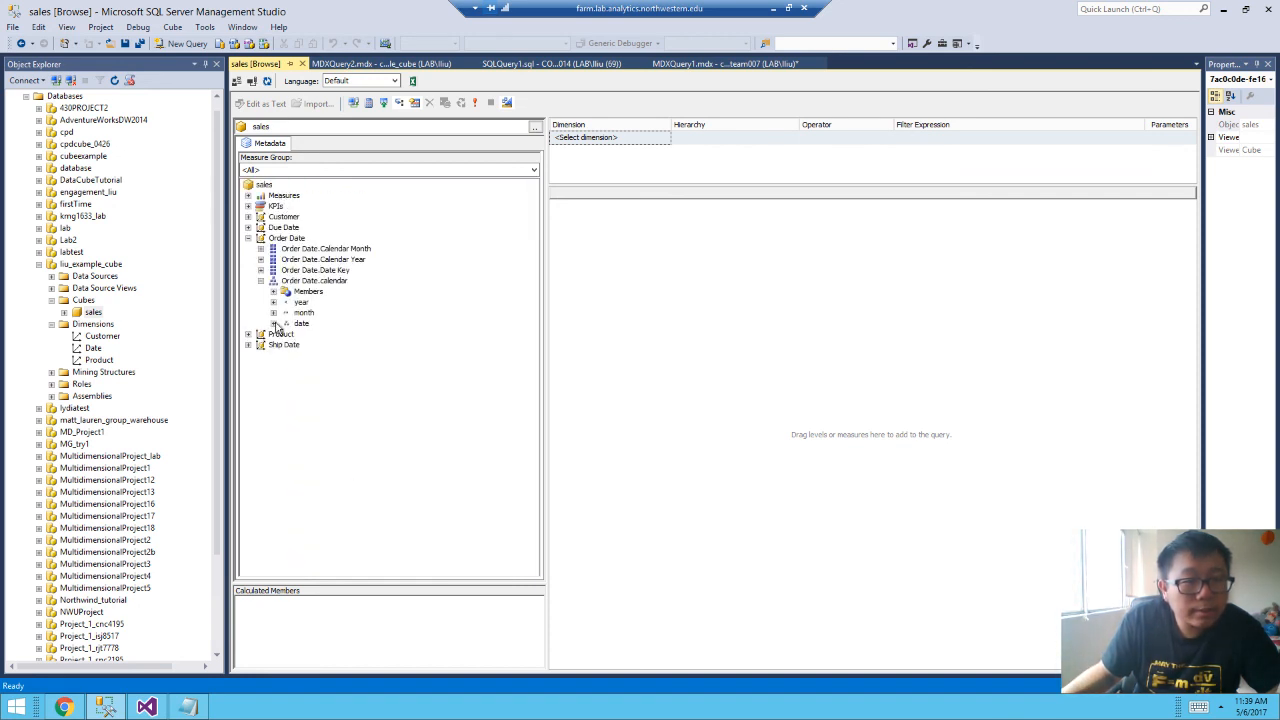
left_click(274, 324)
left_click(274, 186)
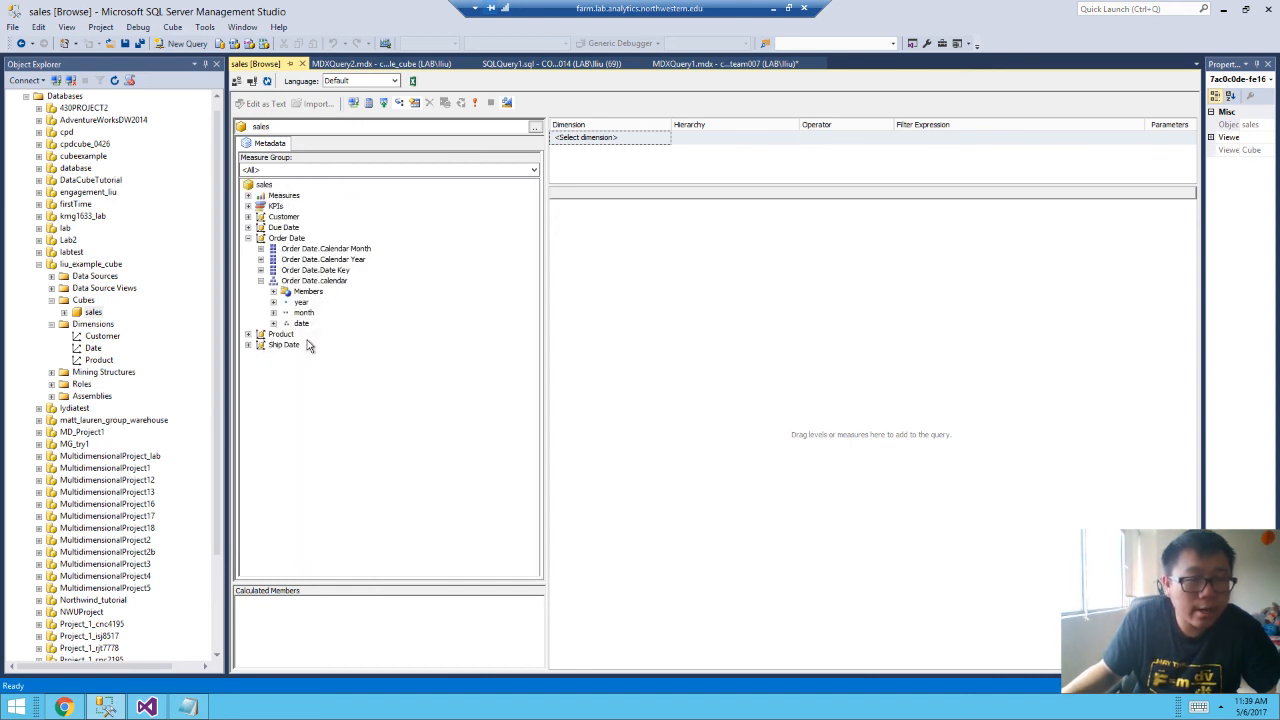
Examine the category, subcategory, product name and product key members of the Product dimension's hierarchy.
left_click(249, 335)
left_click(261, 409)
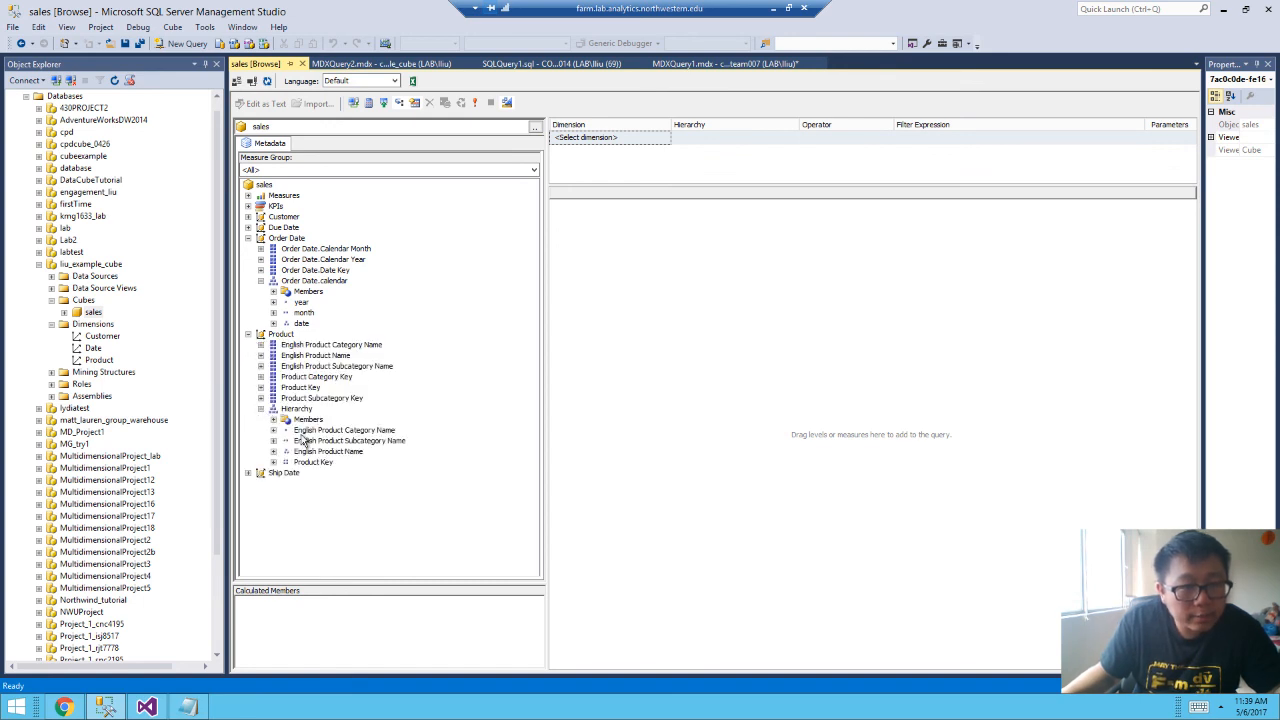
left_click(274, 430)
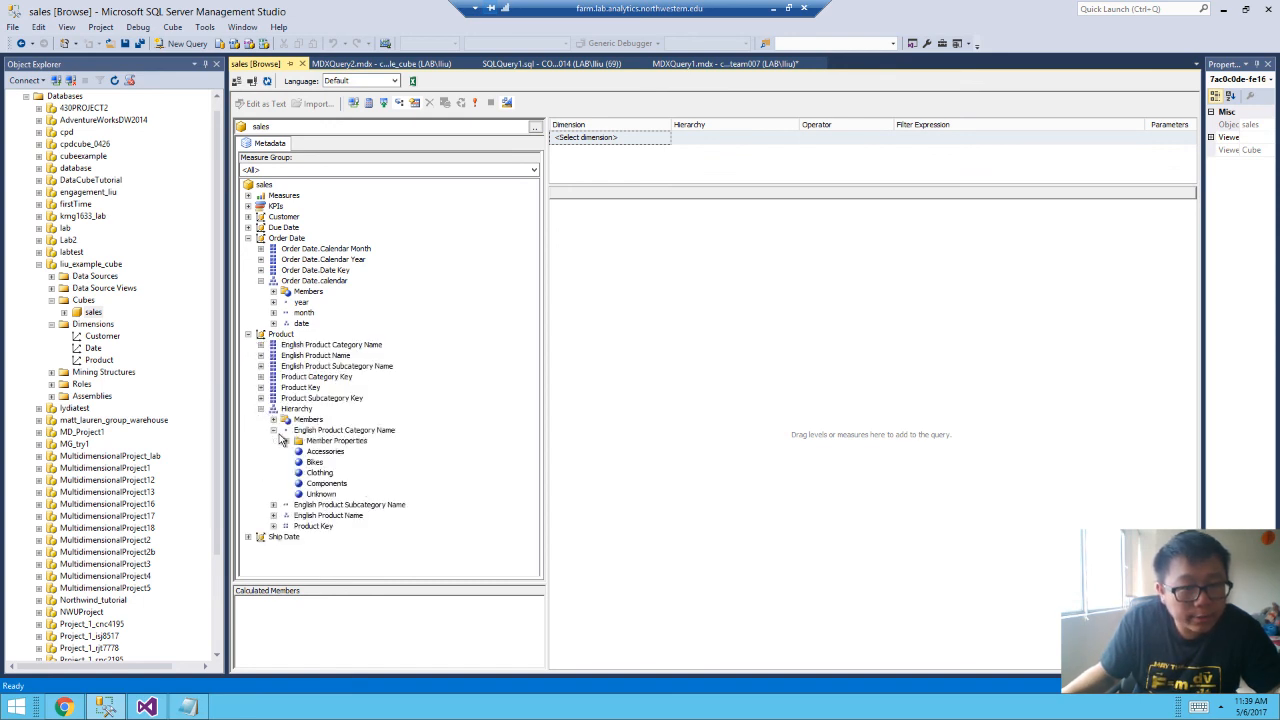
left_click(274, 430)
left_click(275, 442)
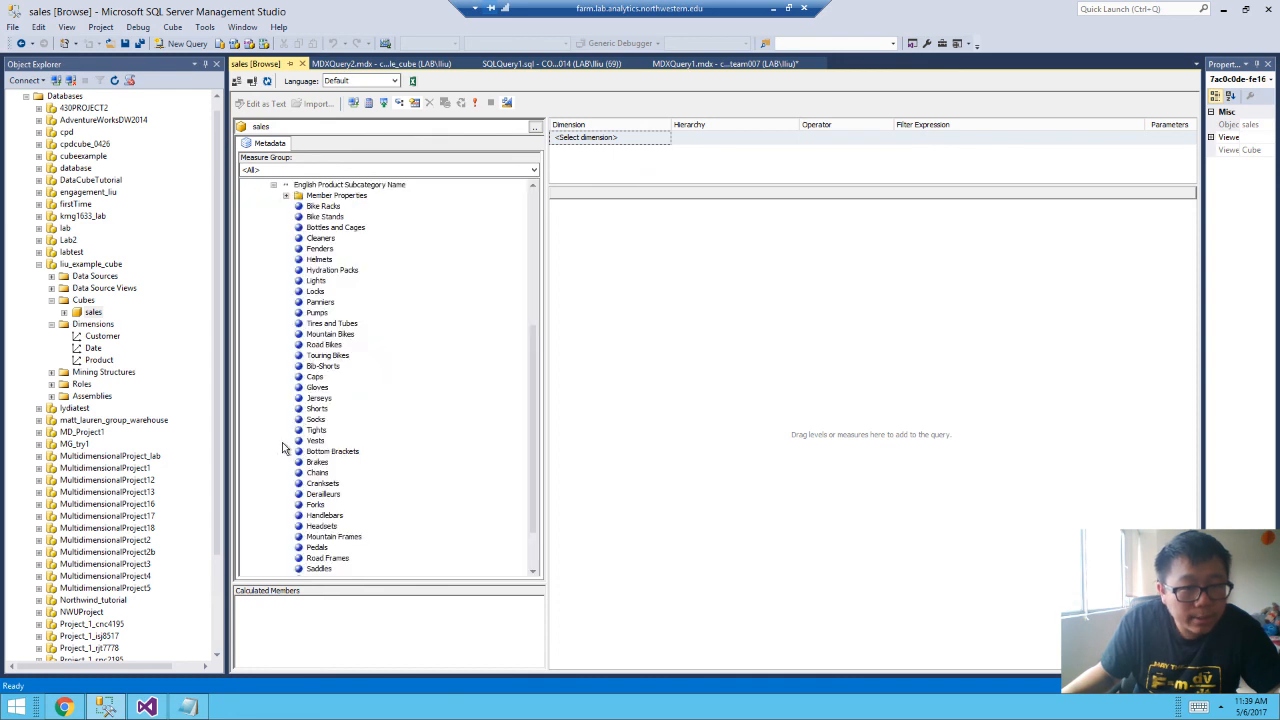
left_click(272, 187)
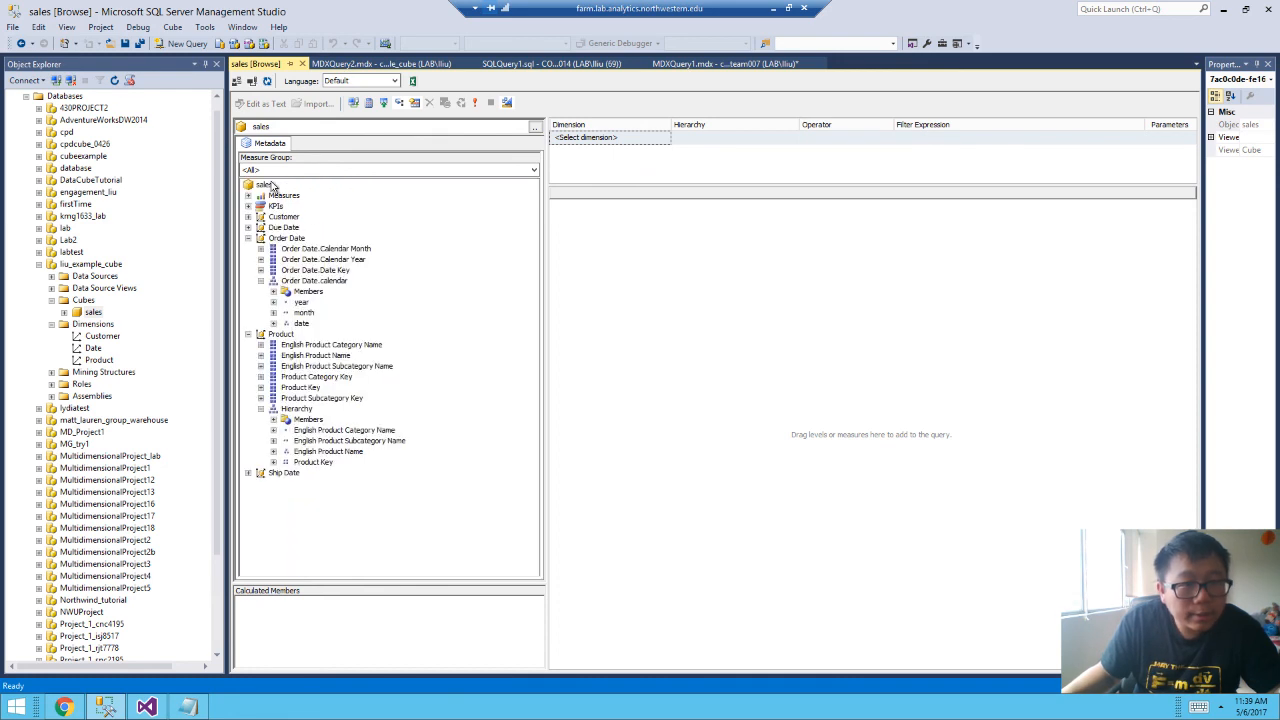
left_click(274, 452)
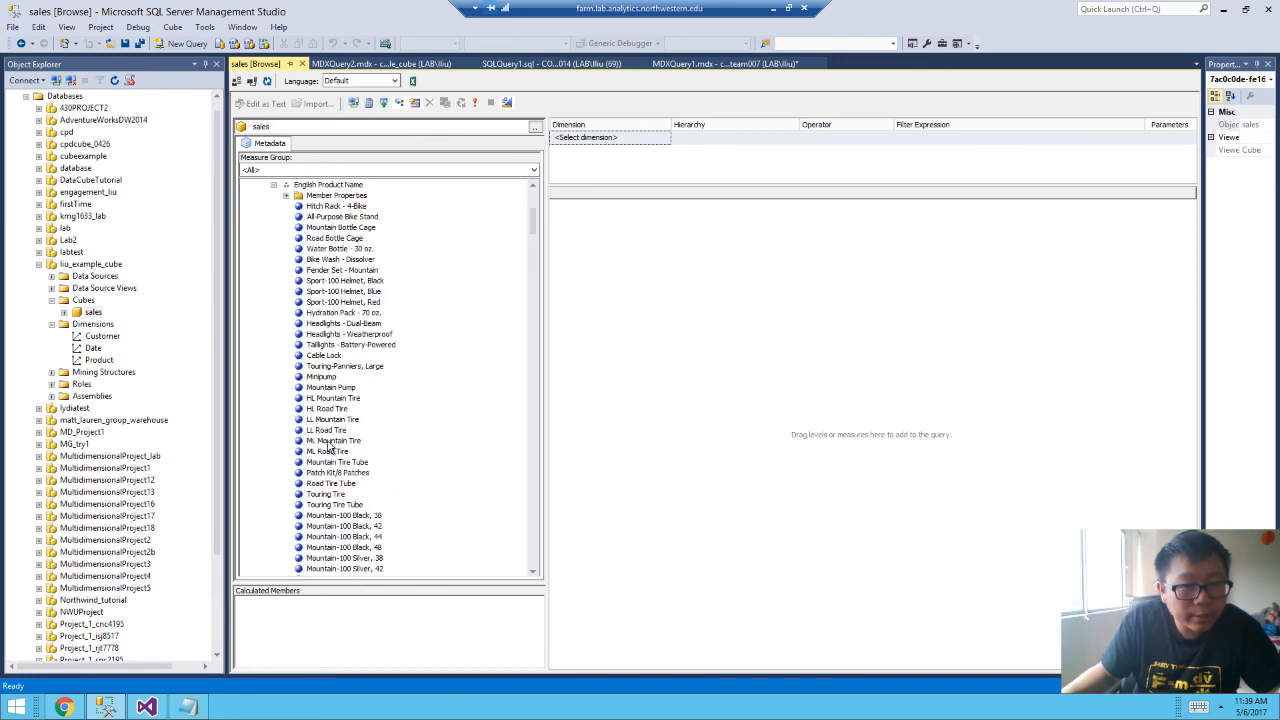
left_click(272, 187)
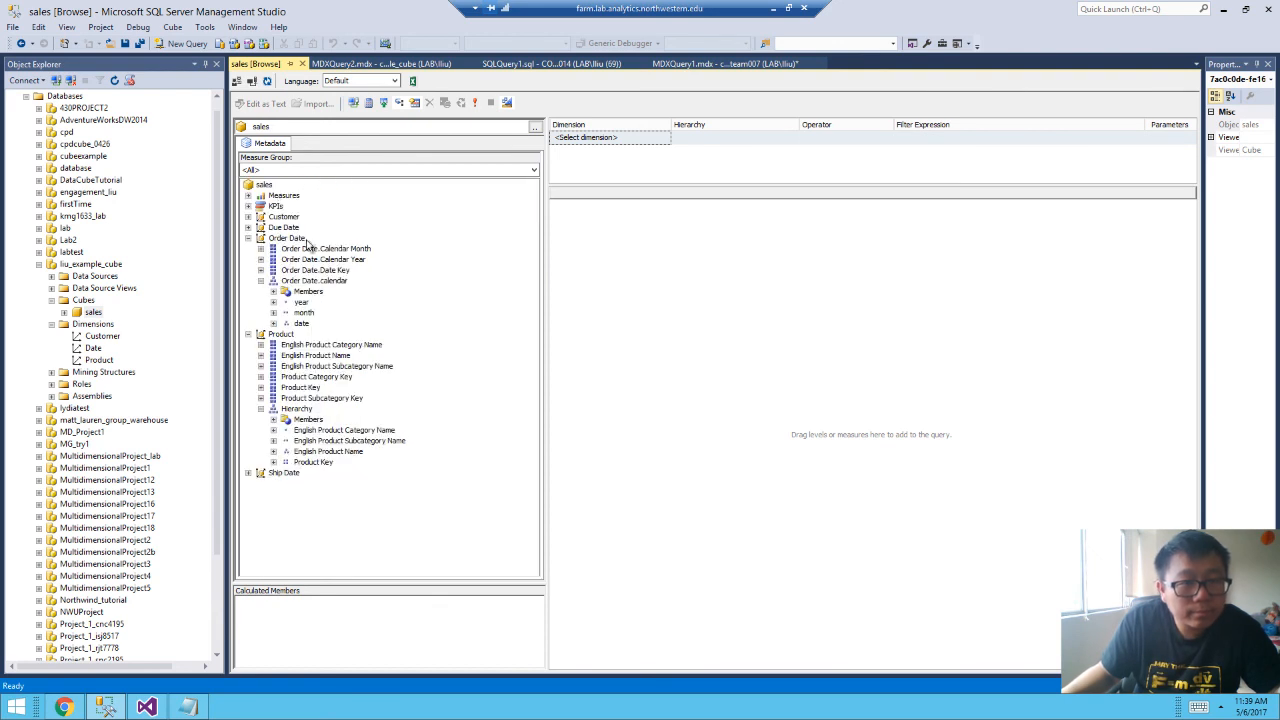
left_click(280, 462)
left_click(280, 462)
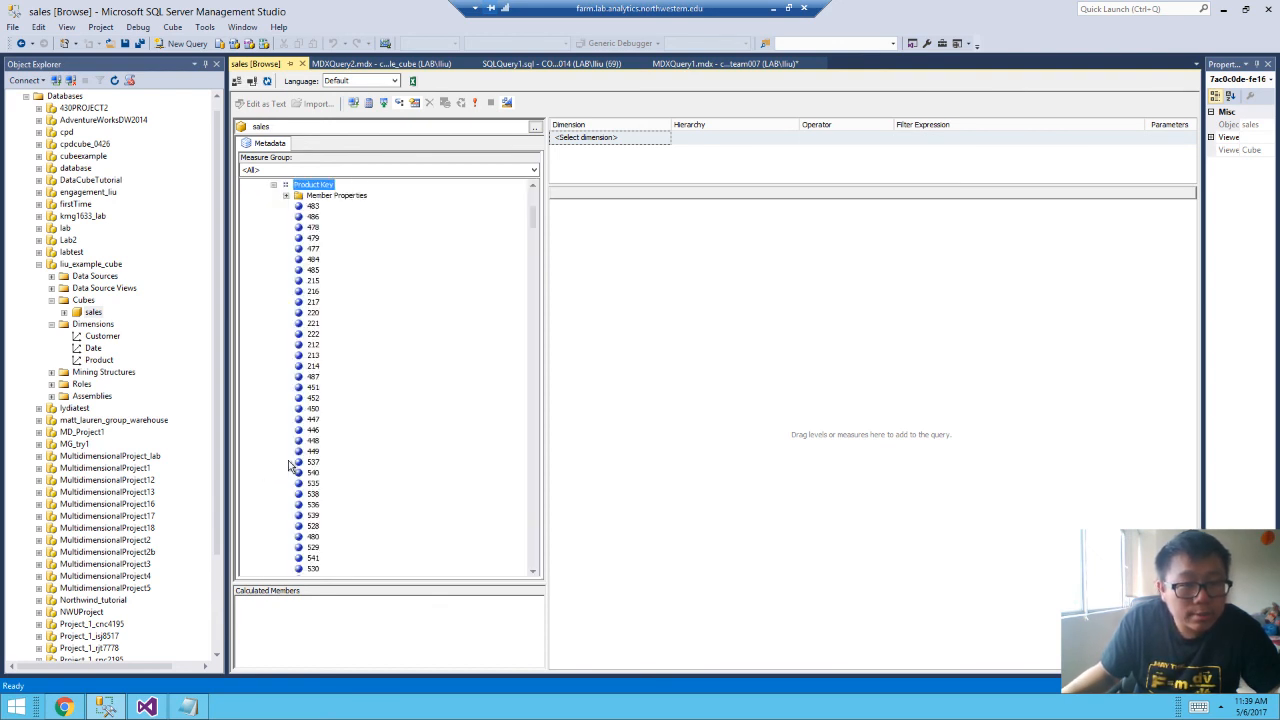
left_click(273, 186)
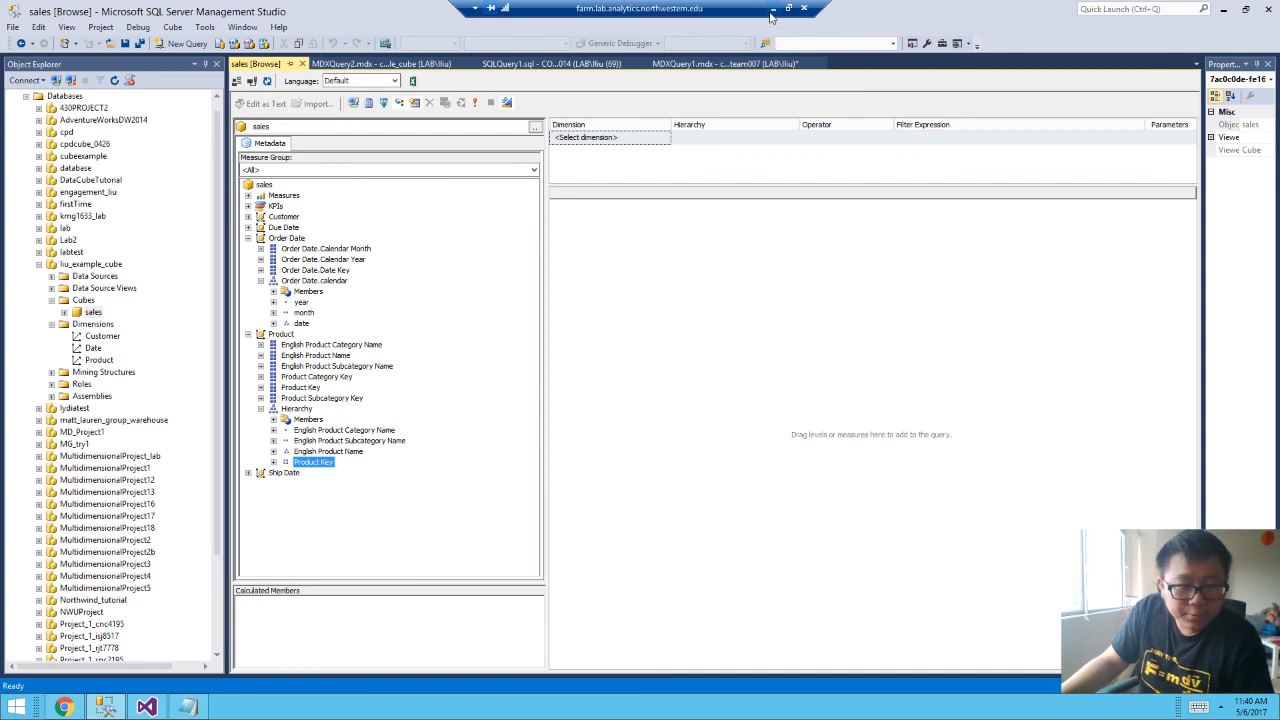
left_click(772, 9)
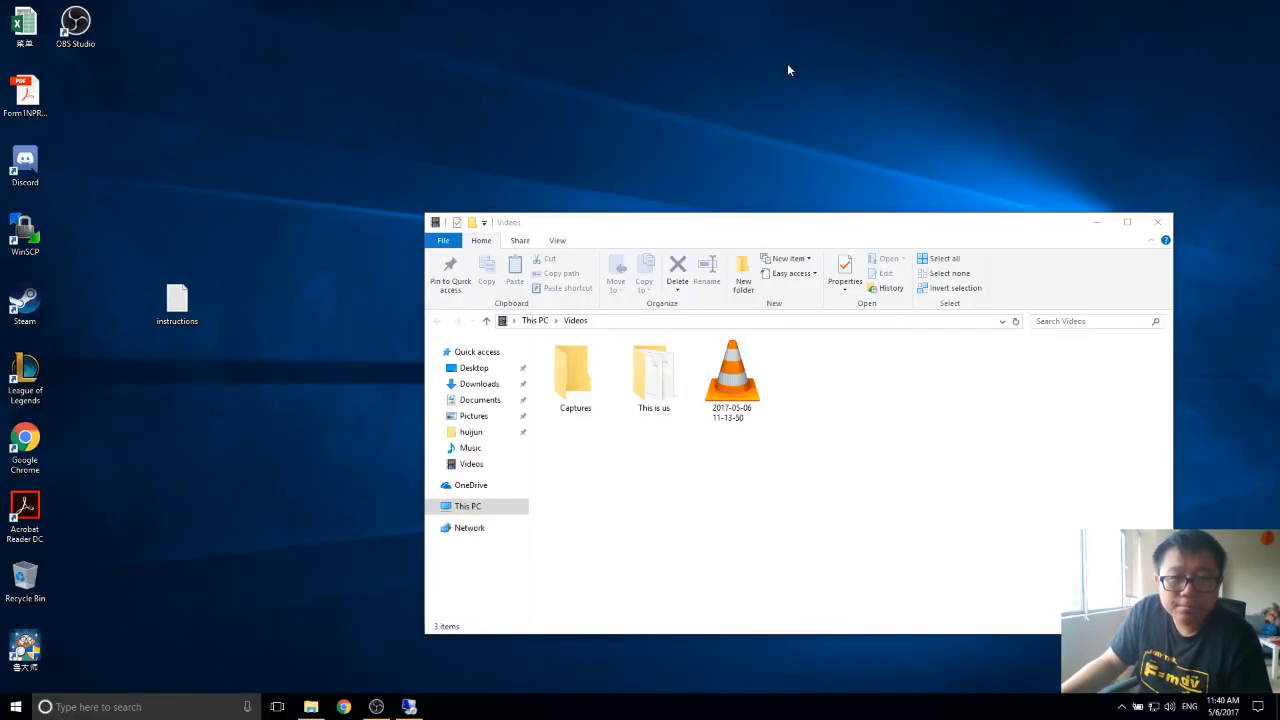
left_click(376, 707)
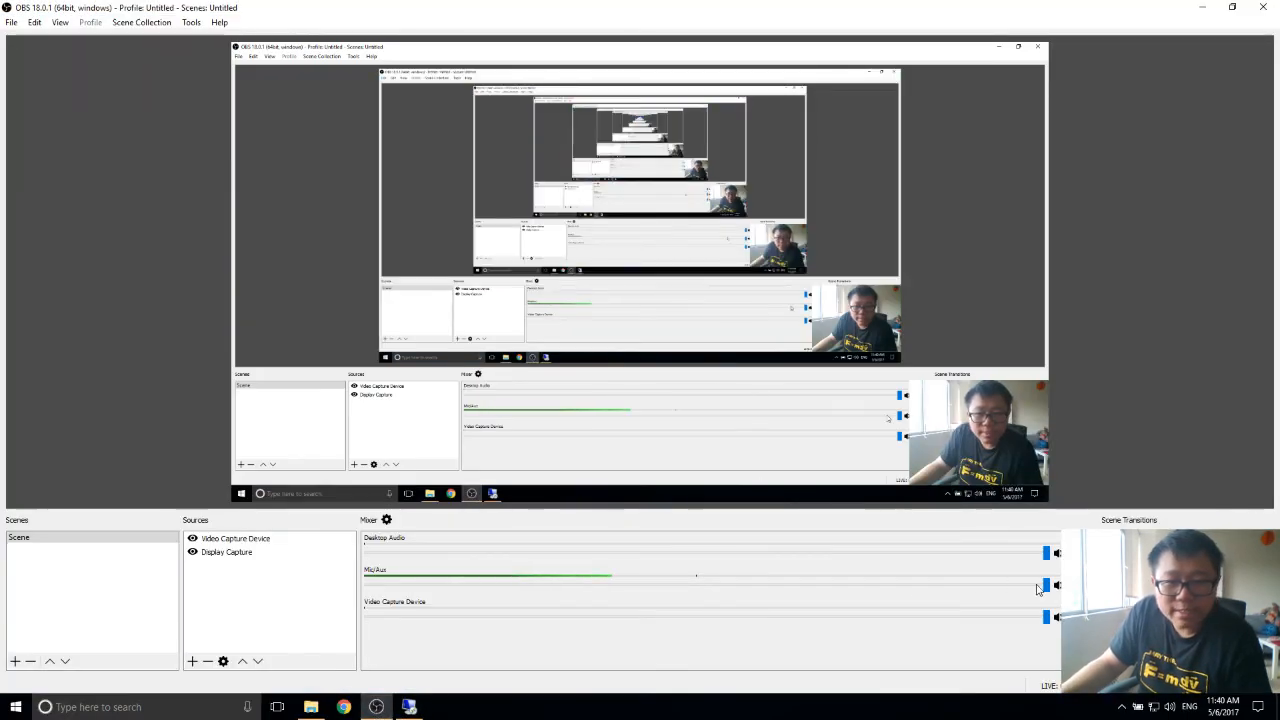